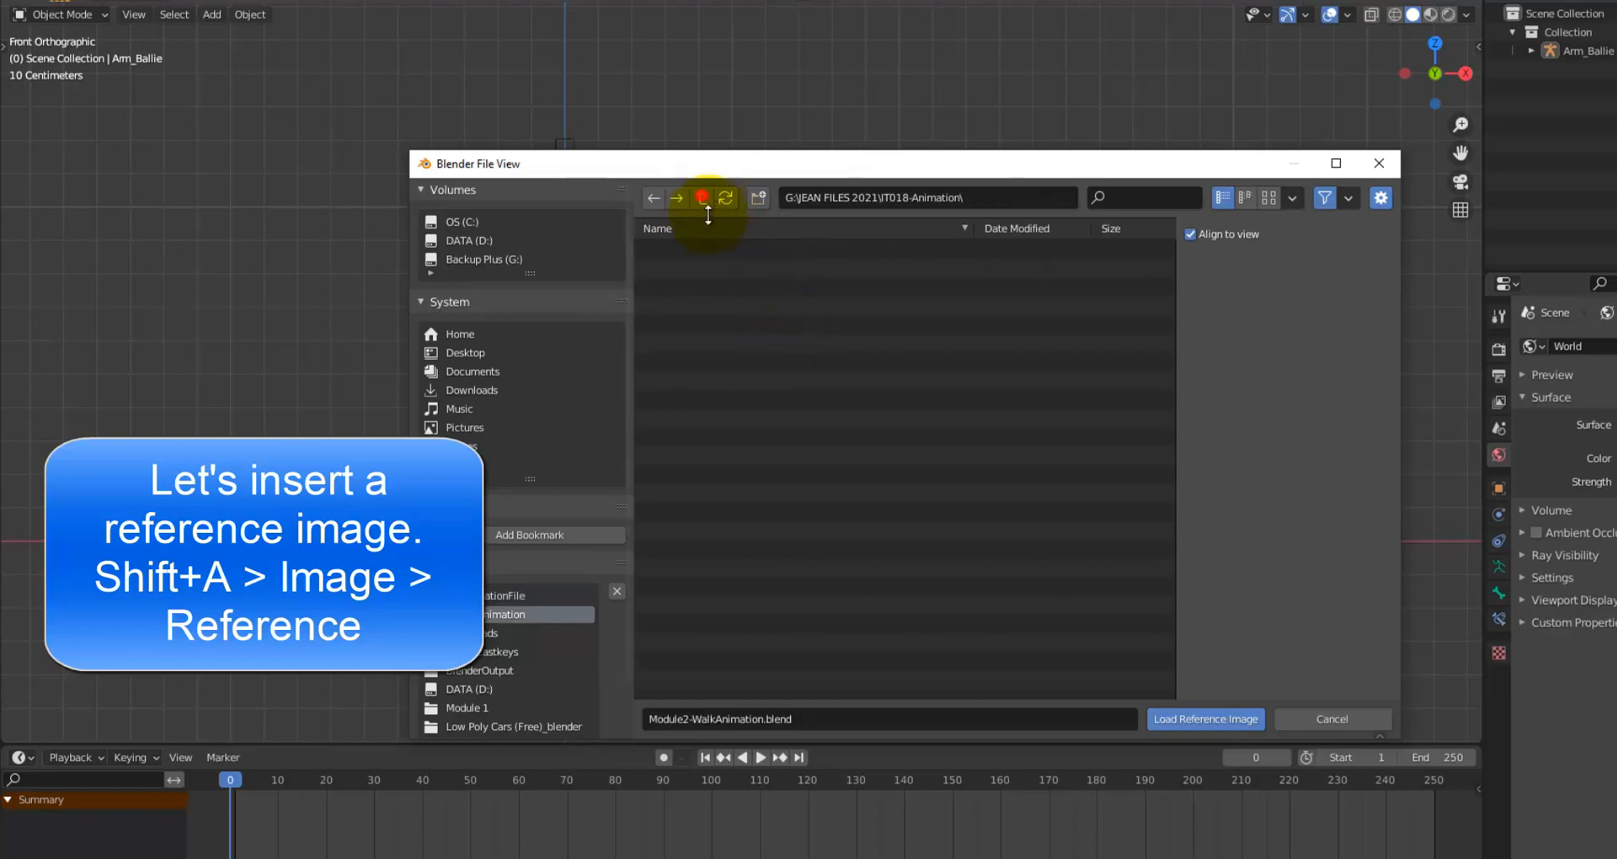
Step: Load the walk-cycle reference image and move it about 2.4 m along X and 2 m up, clear of the character
double_click(724, 443)
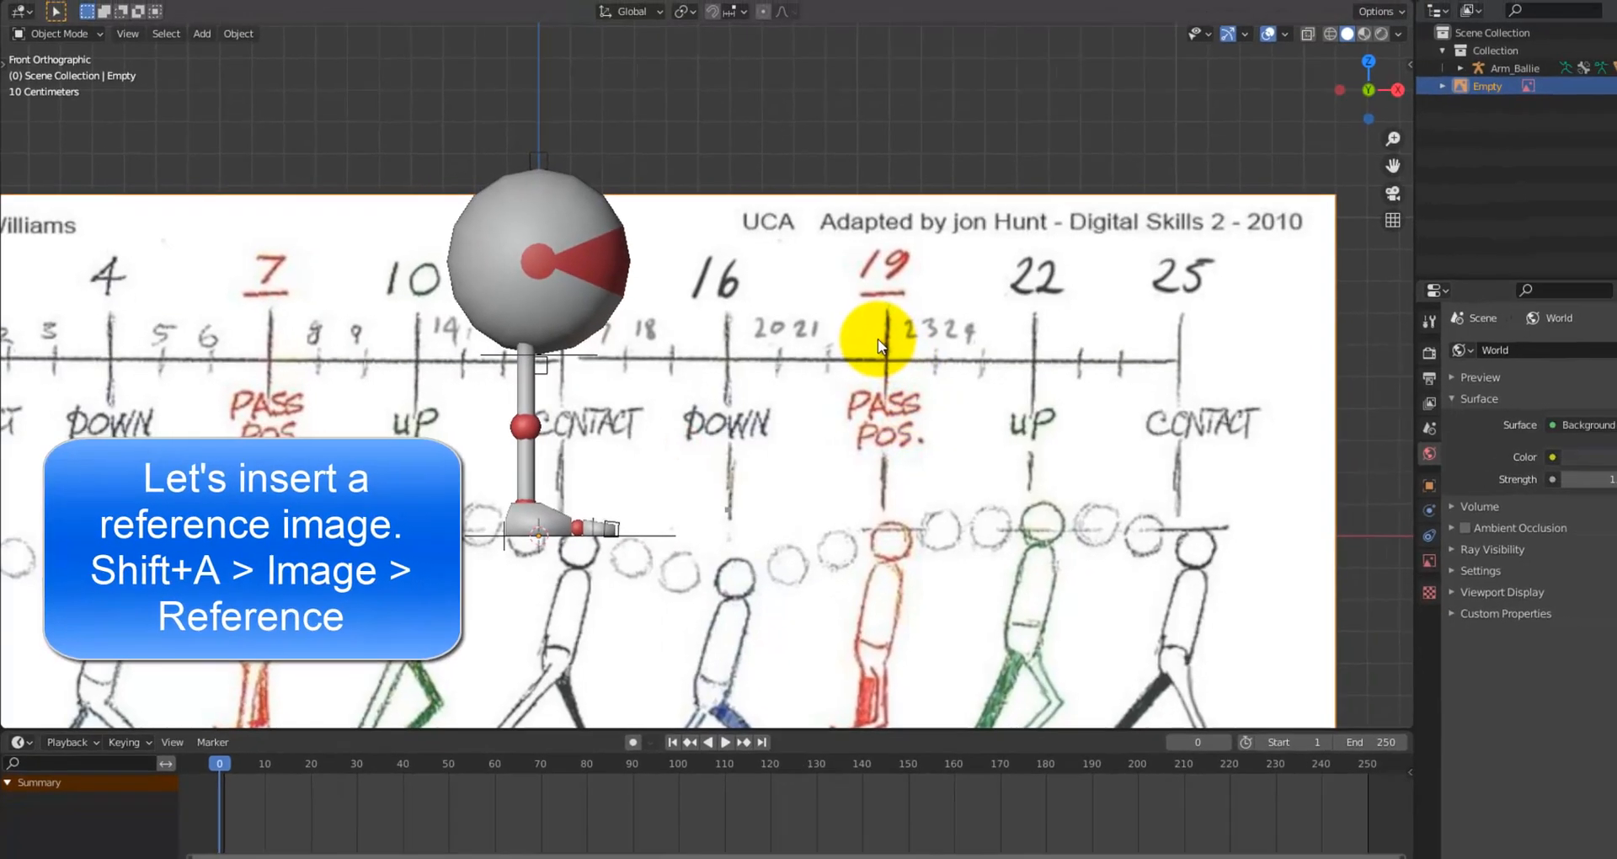
scroll(823, 336, "down", 7)
left_click(694, 362)
key("g")
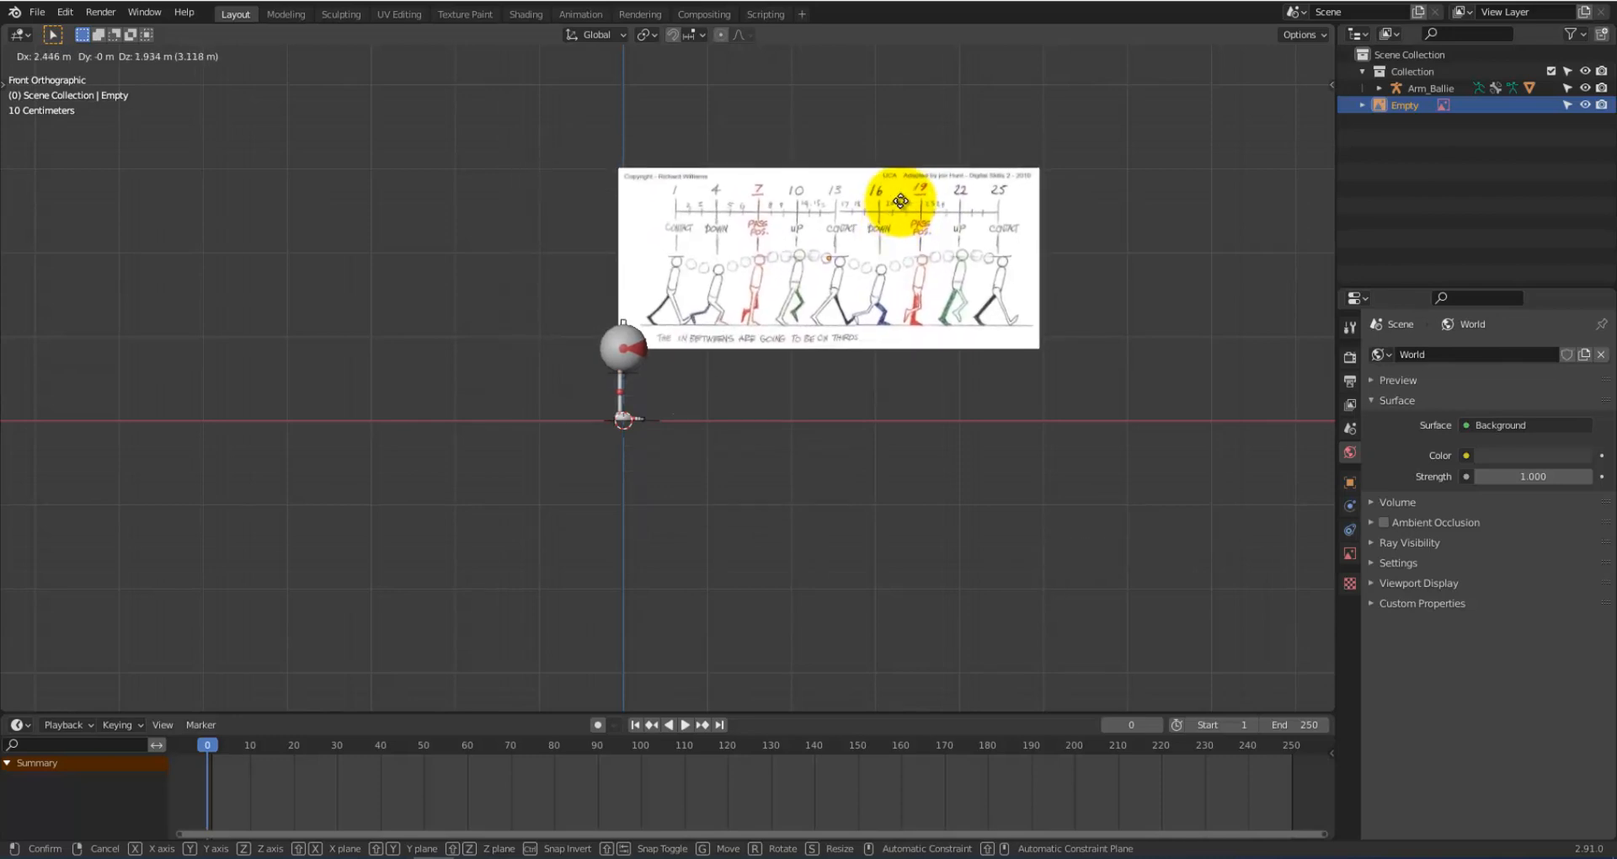
left_click(901, 189)
Step: Select the character's Arm_Ballie controller rig and switch it to Pose Mode
scroll(749, 593, "up", 1)
scroll(750, 593, "up", 3)
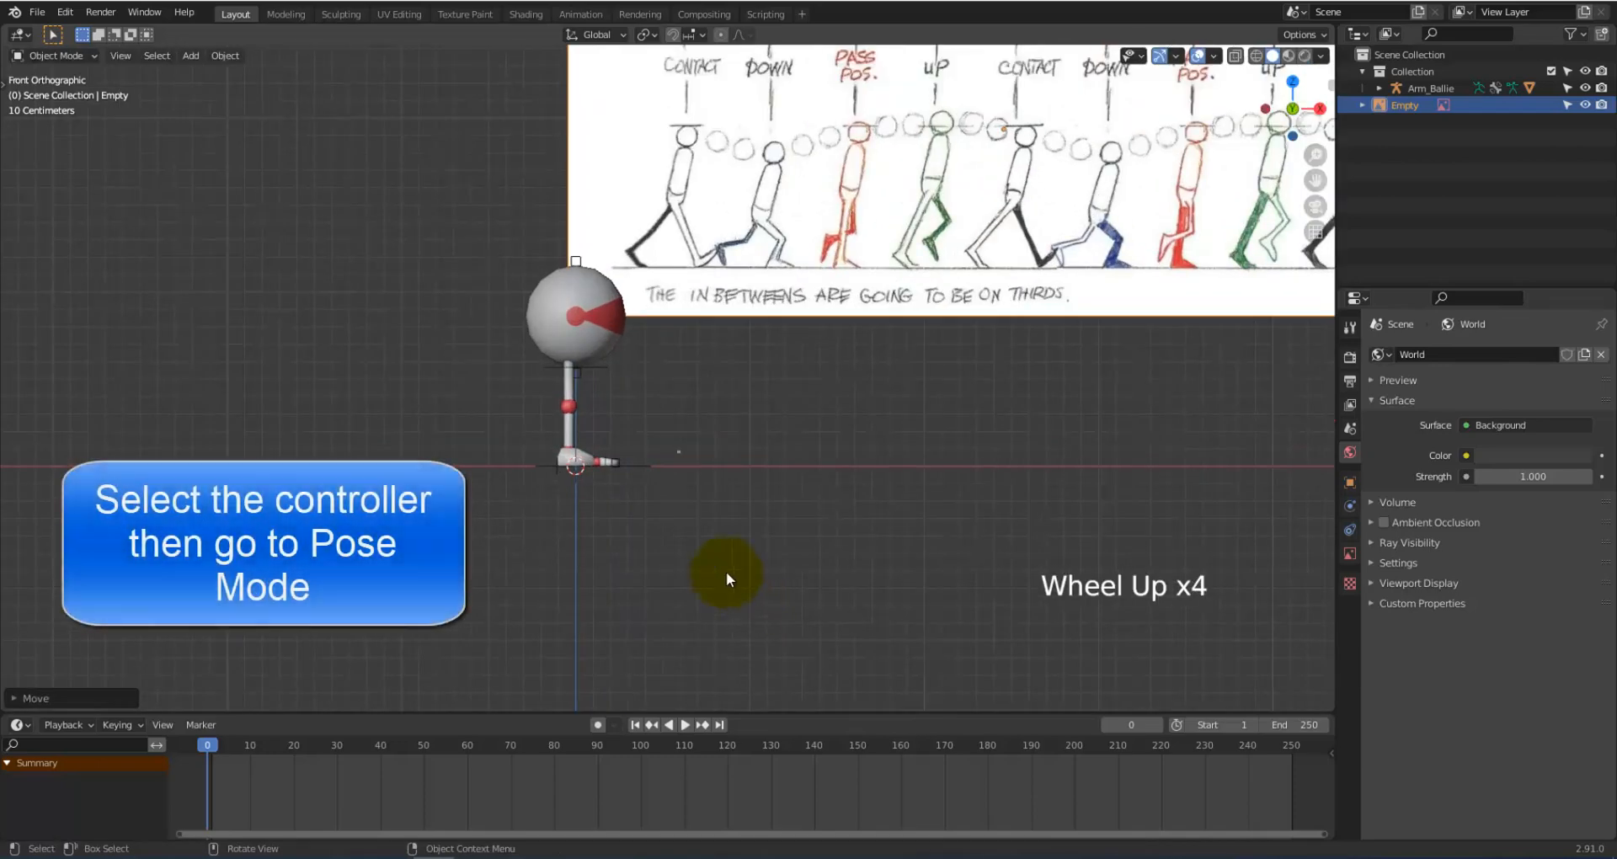
middle_click_drag(729, 570, 649, 482)
left_click(639, 477)
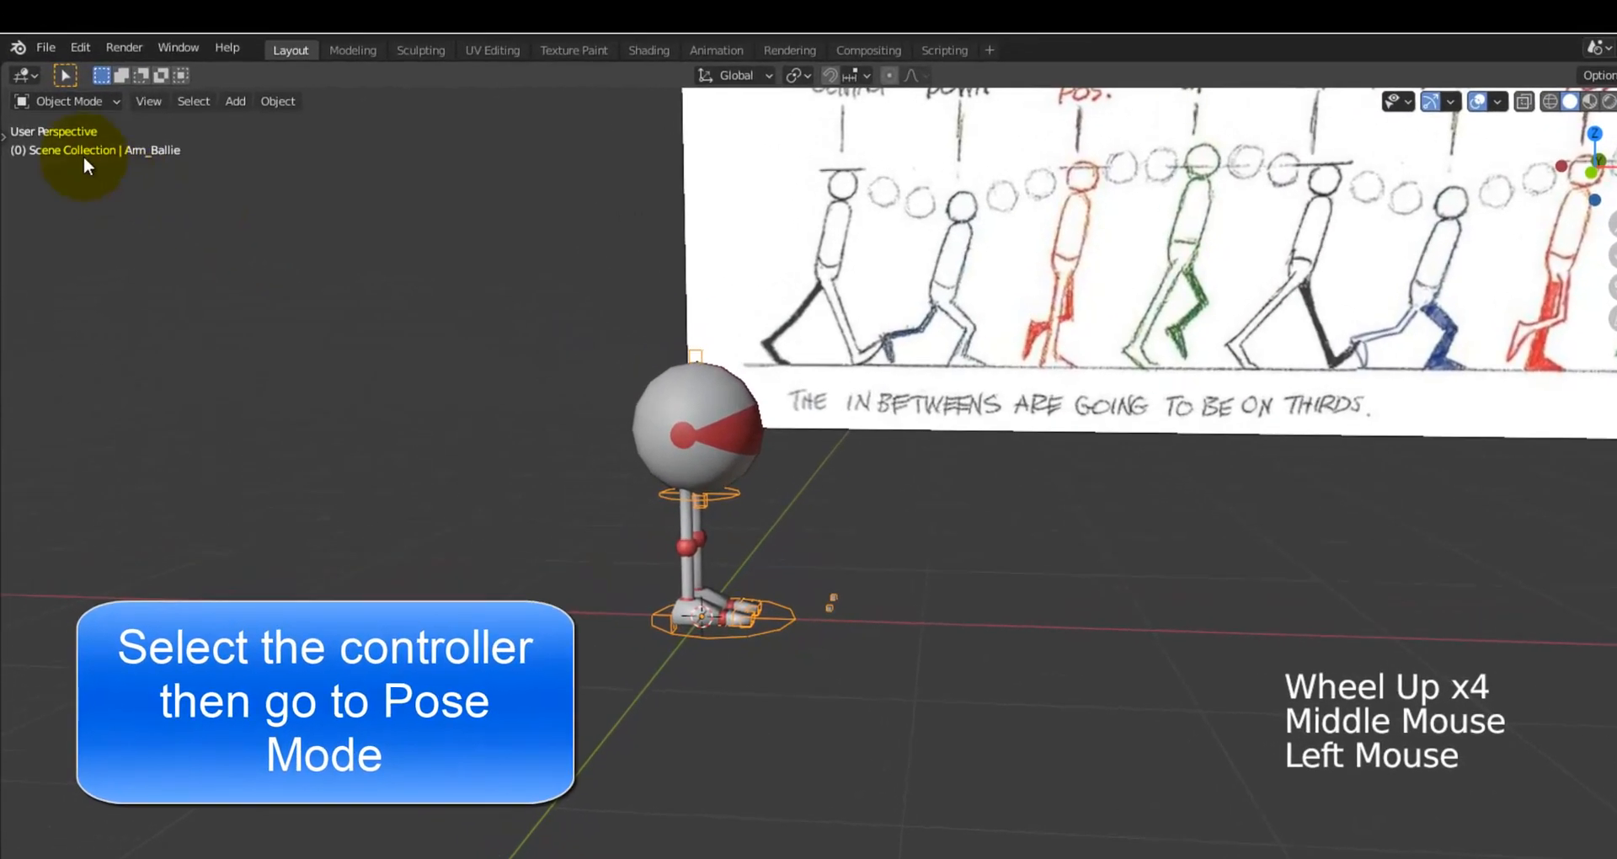
left_click(54, 56)
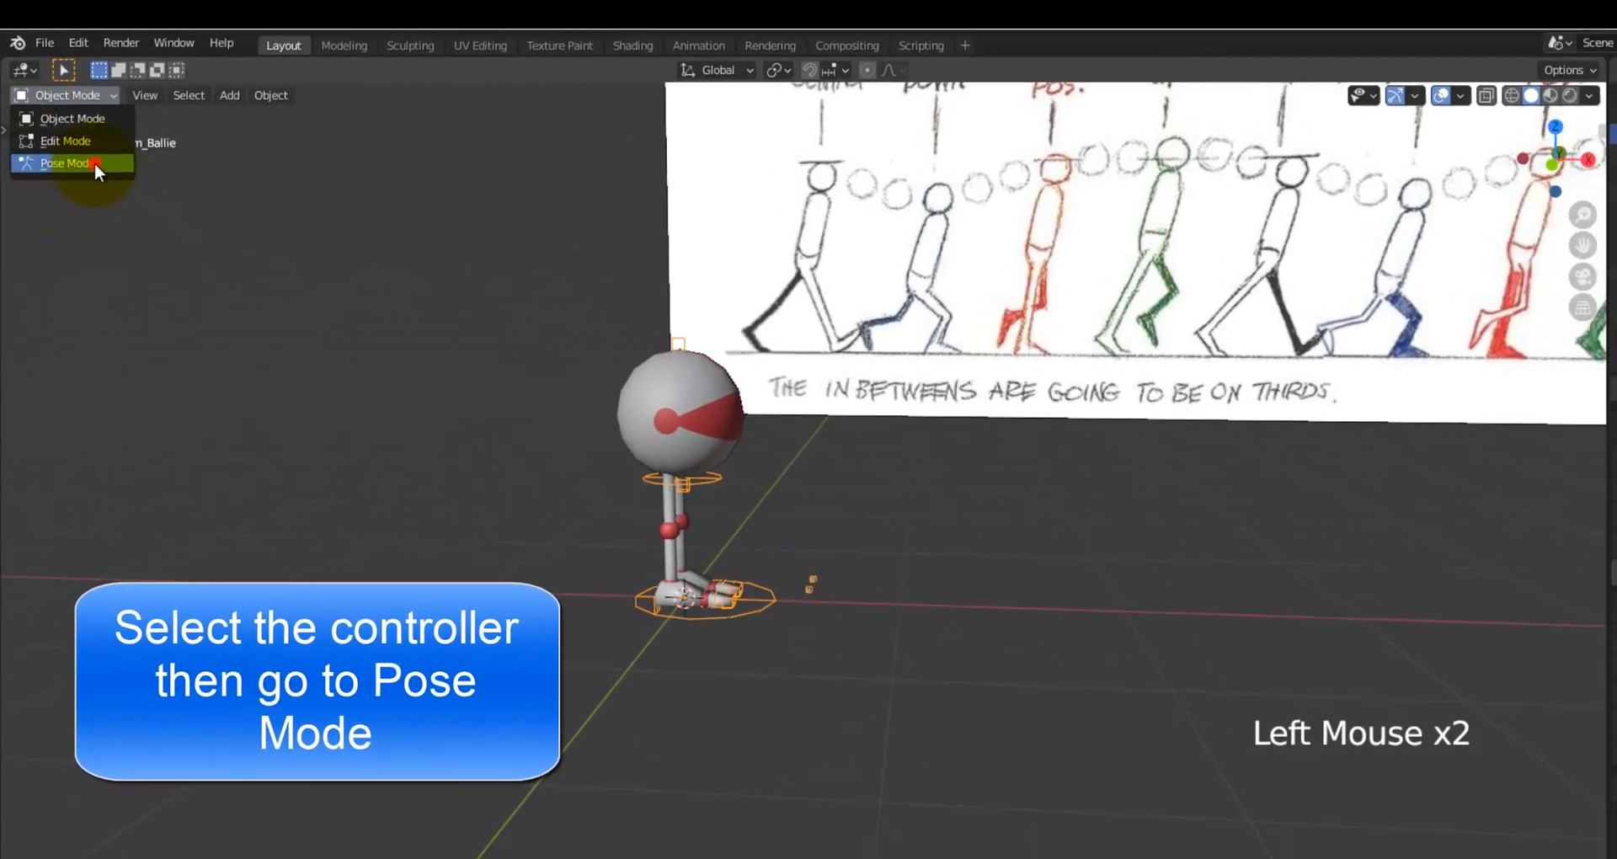
left_click(84, 191)
scroll(1058, 713, "up", 2)
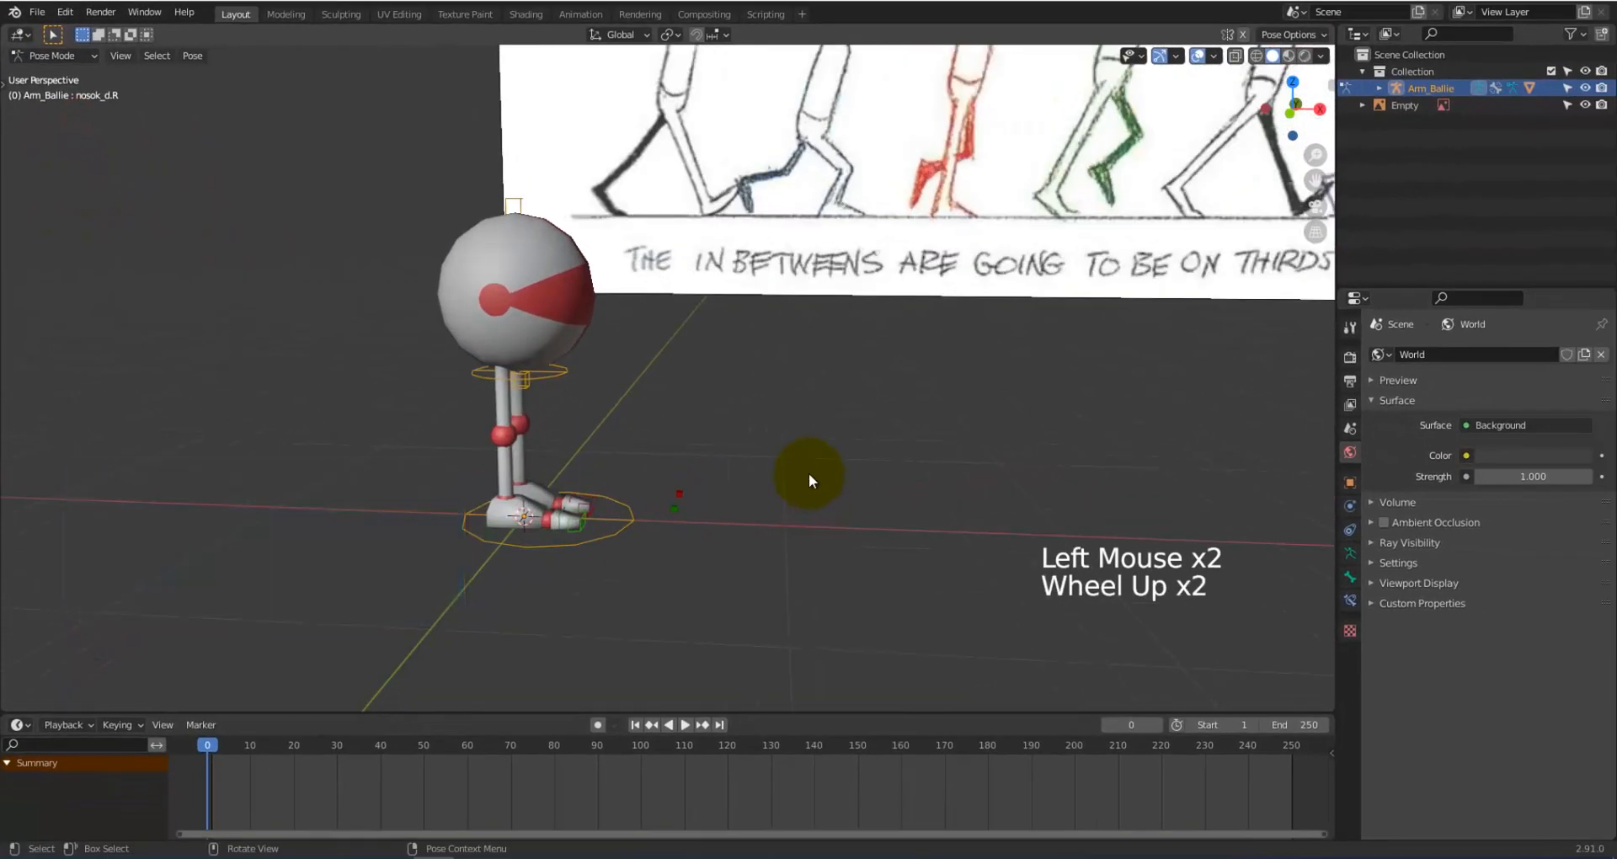
Step: Move the right foot control (stopa.R) forward along global X and rotate it about 18° so the toes point up
key("KP_1")
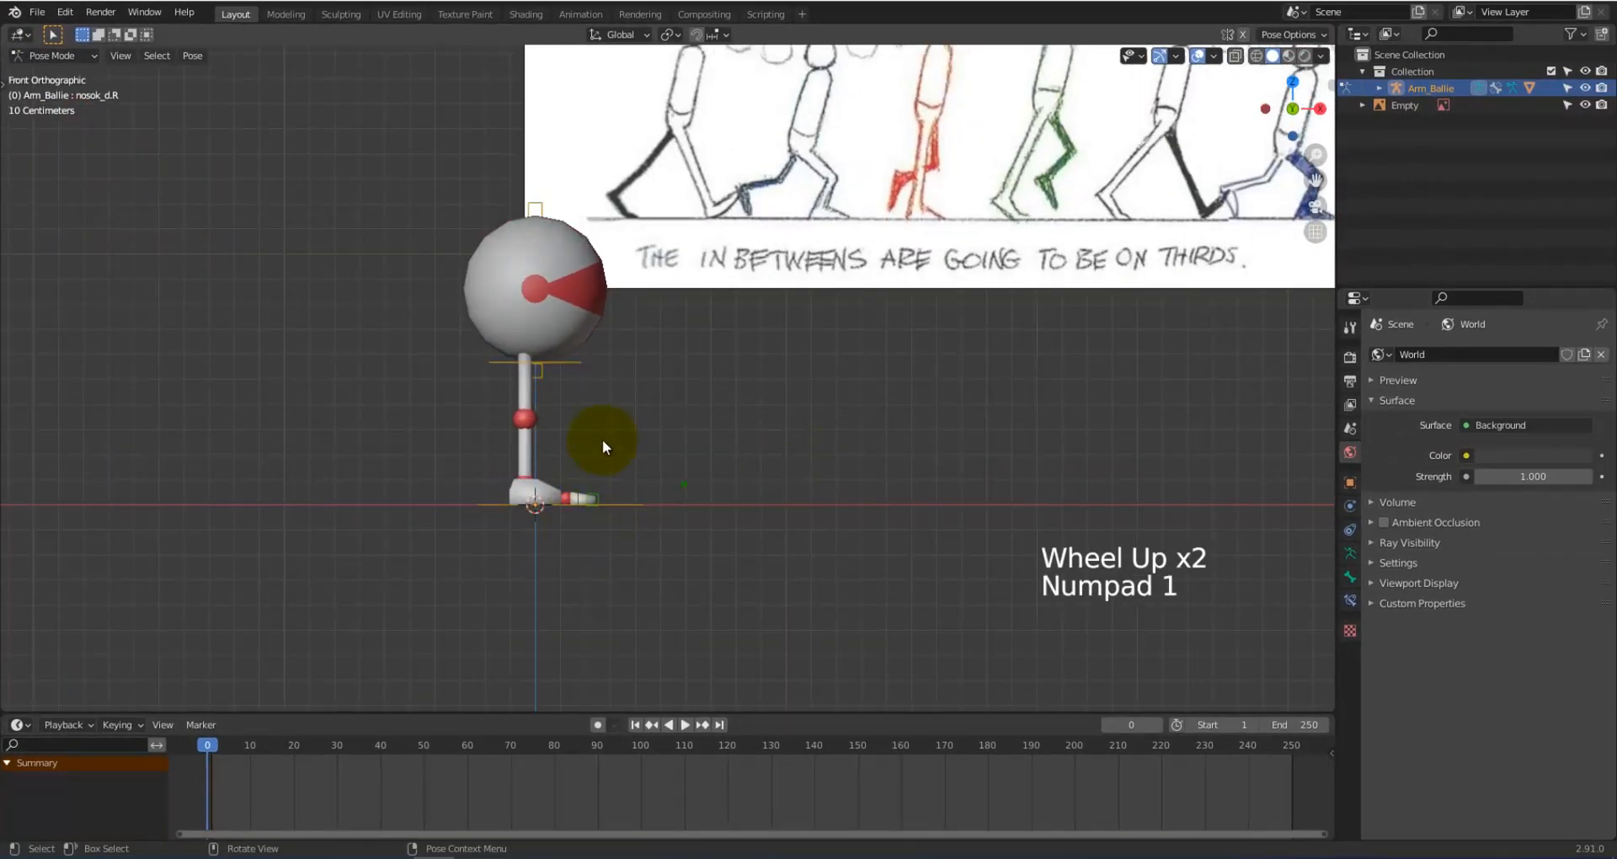
middle_click_drag(602, 438, 594, 446)
left_click(563, 526)
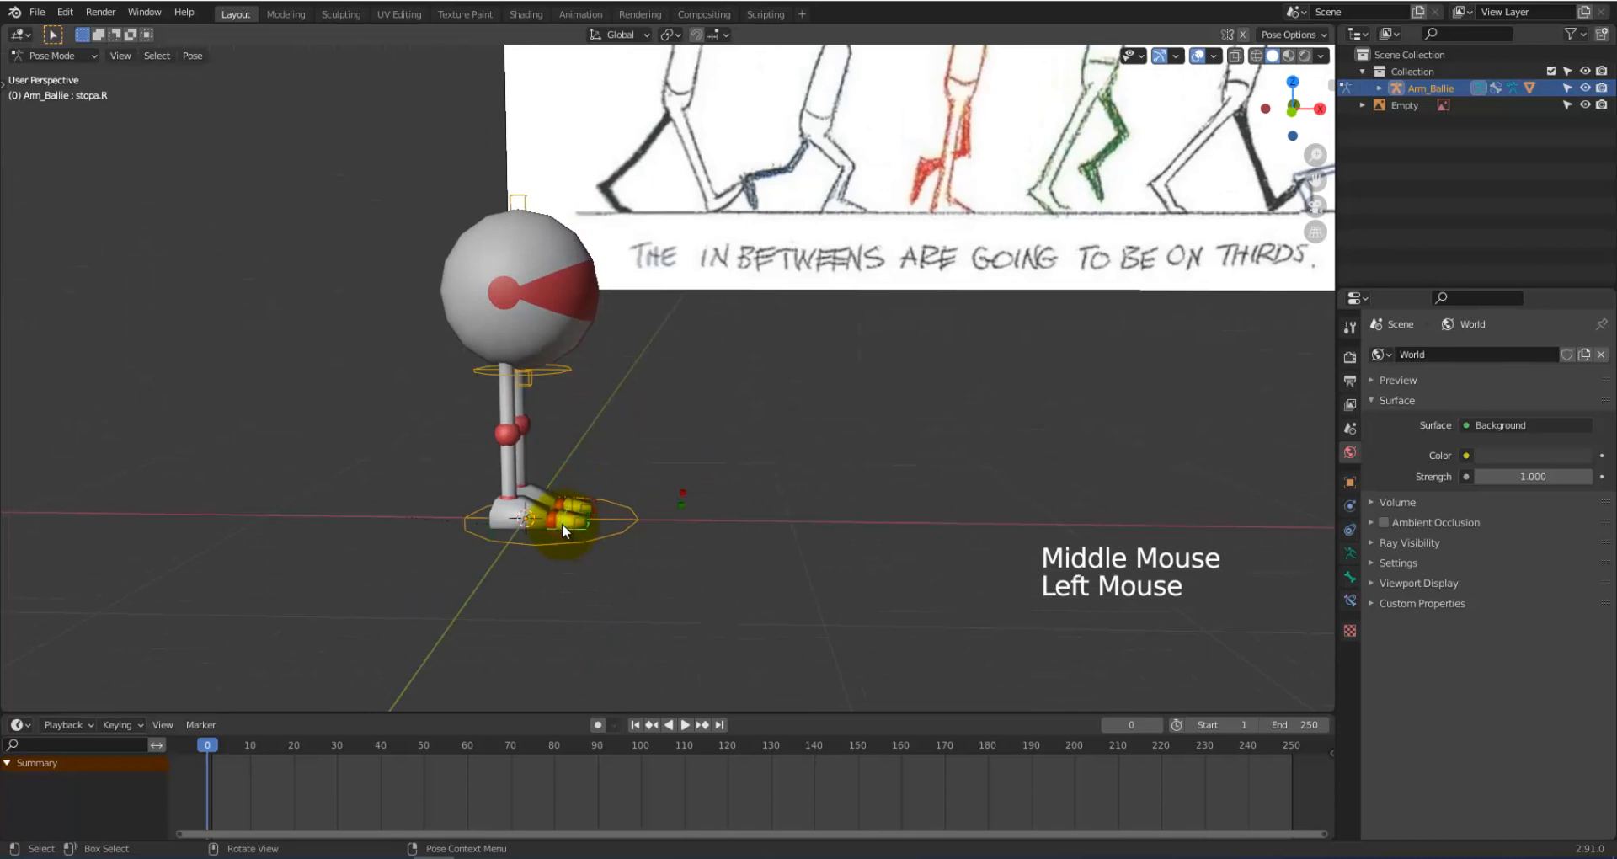
key("g")
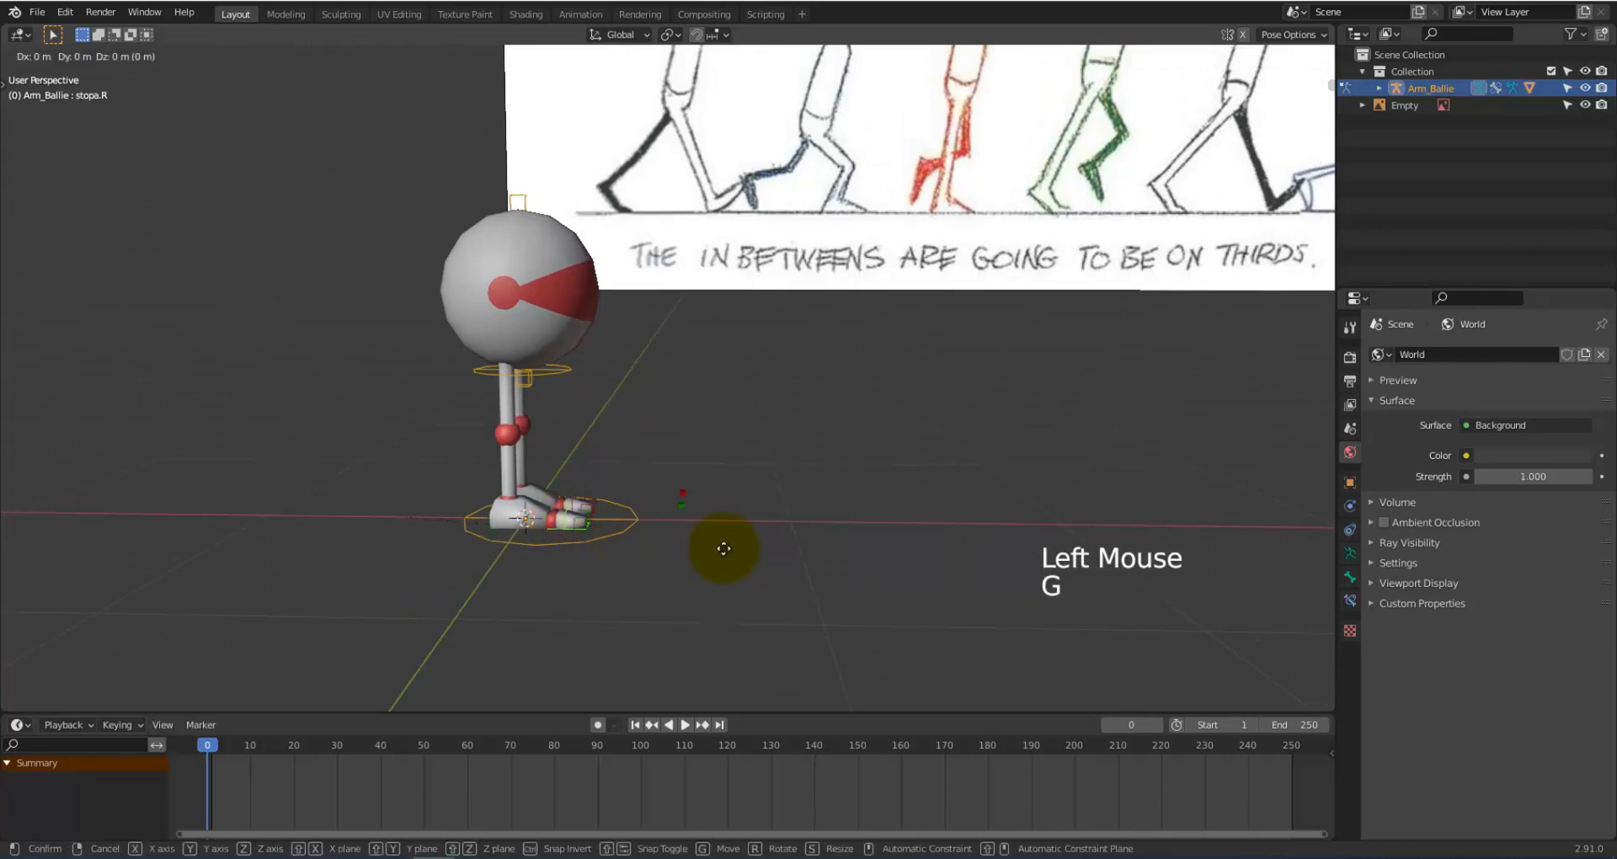
key("x")
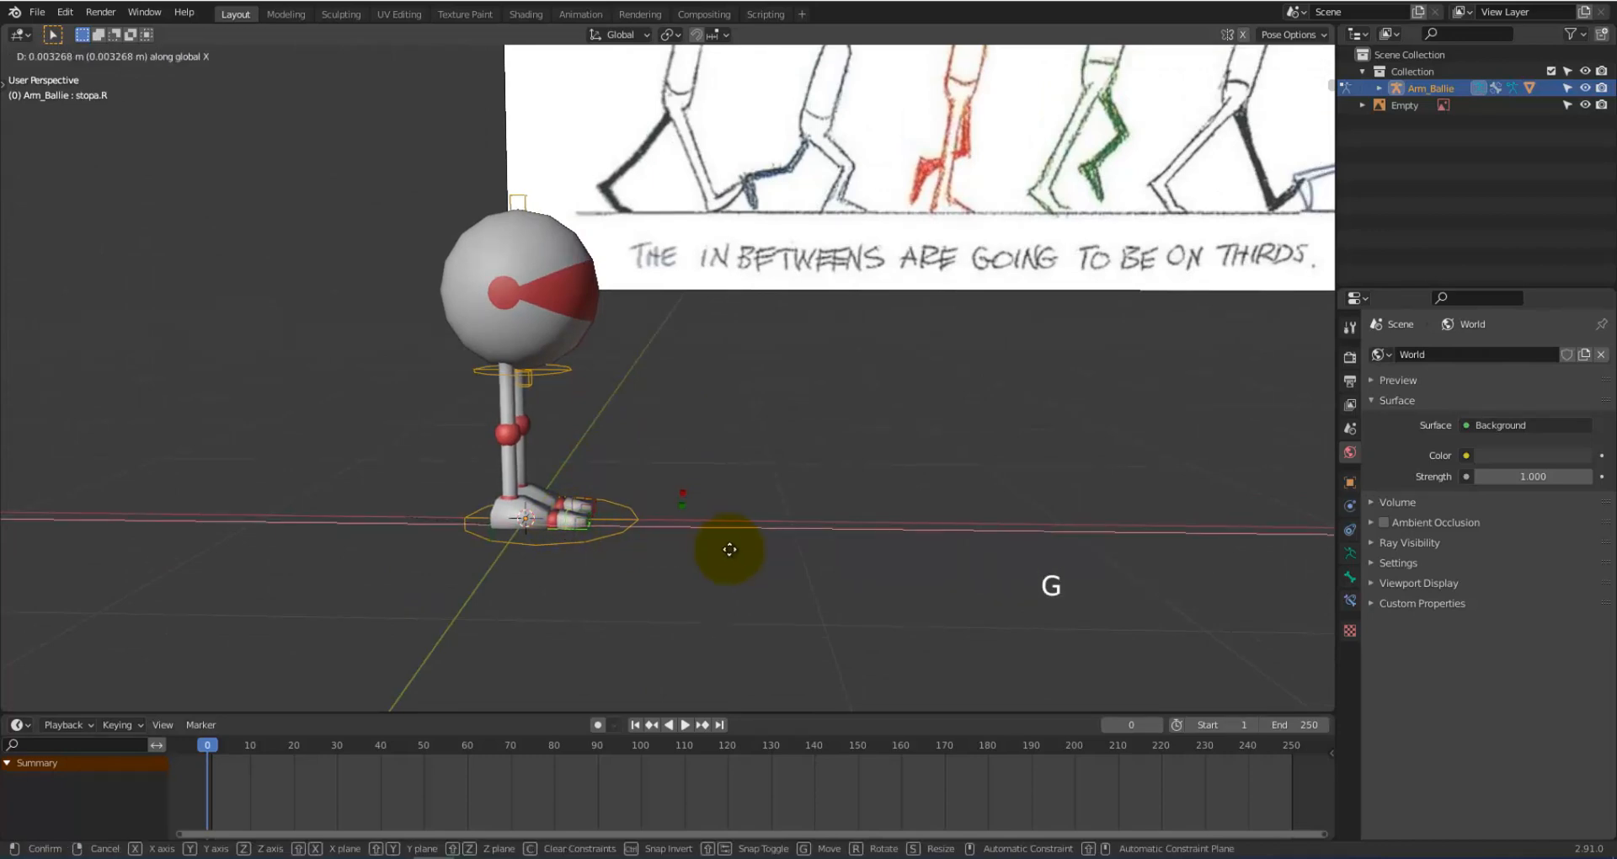
left_click(796, 534)
key("KP_1")
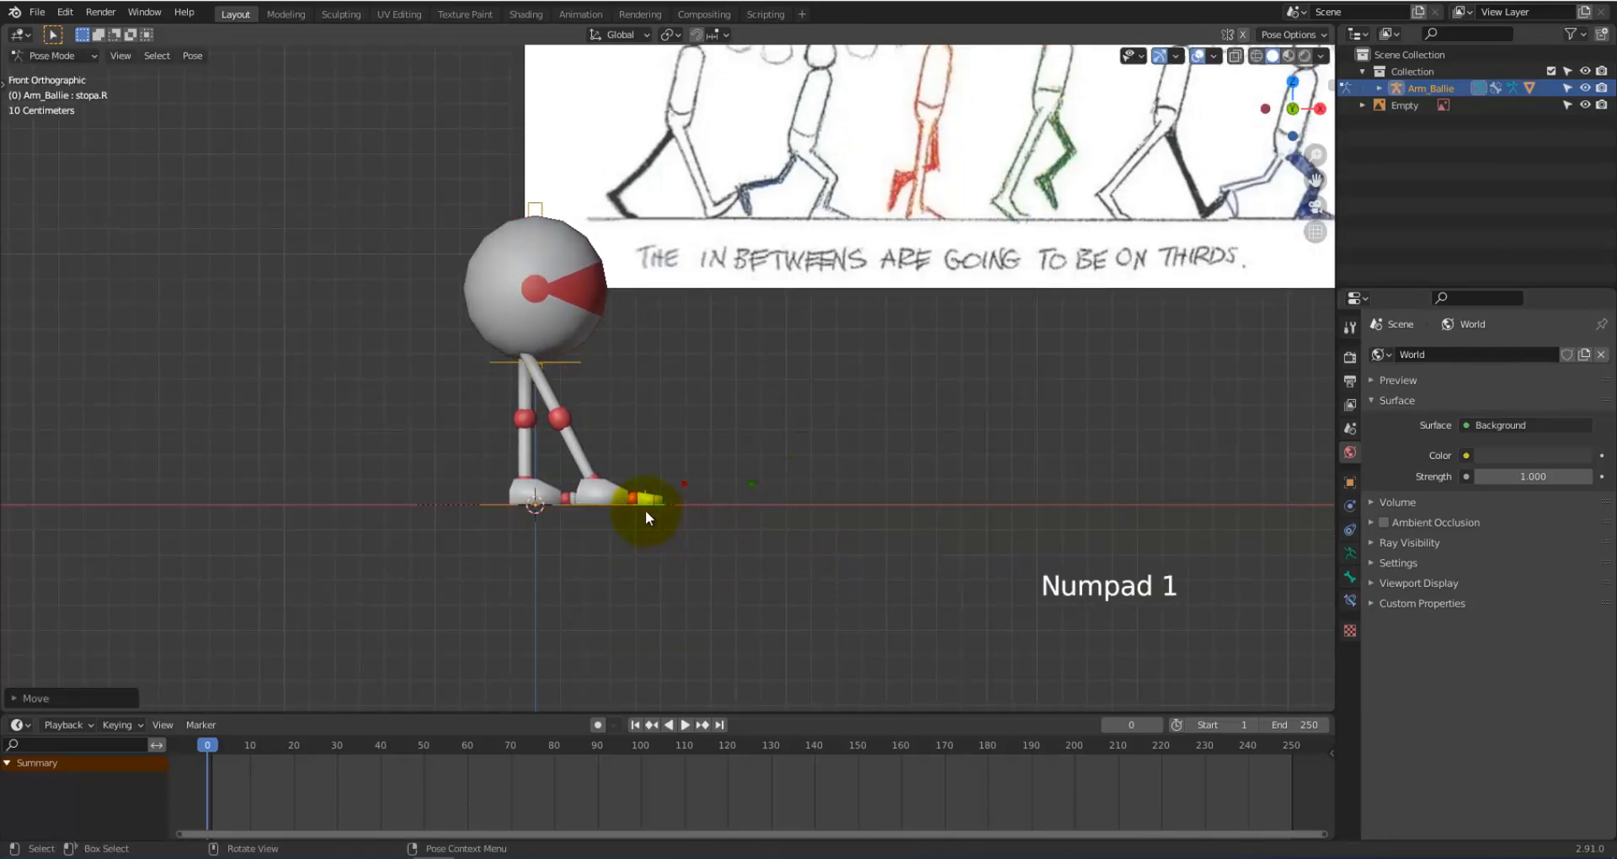
key("r")
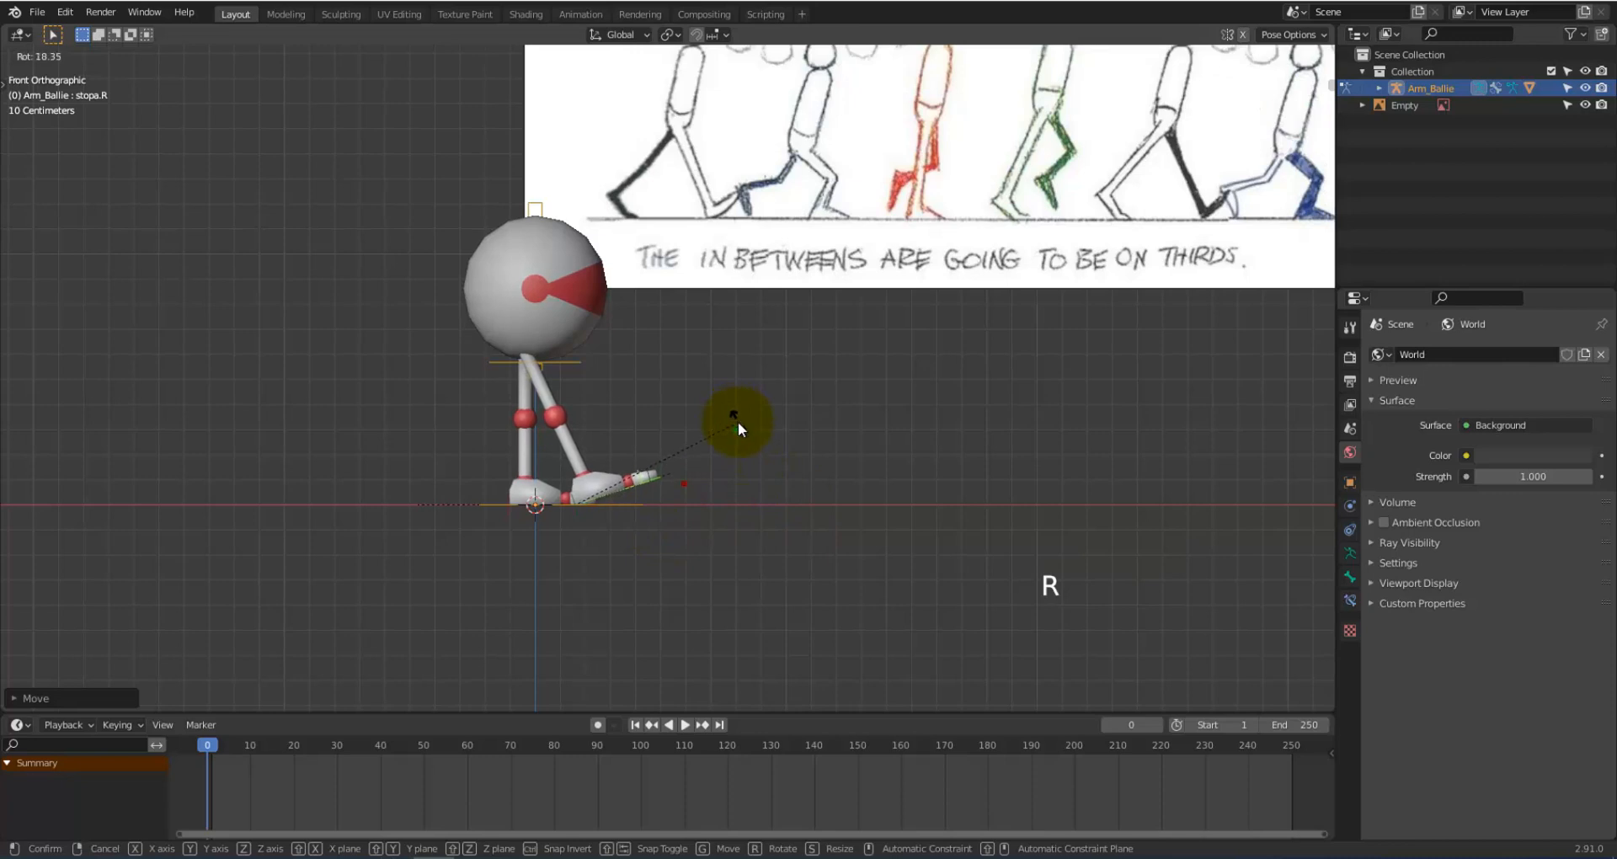
left_click(733, 416)
Step: Go to frame 1 and rotate the right foot control about 7° further, toes up, following the reference pose
left_click(235, 760)
left_click(214, 740)
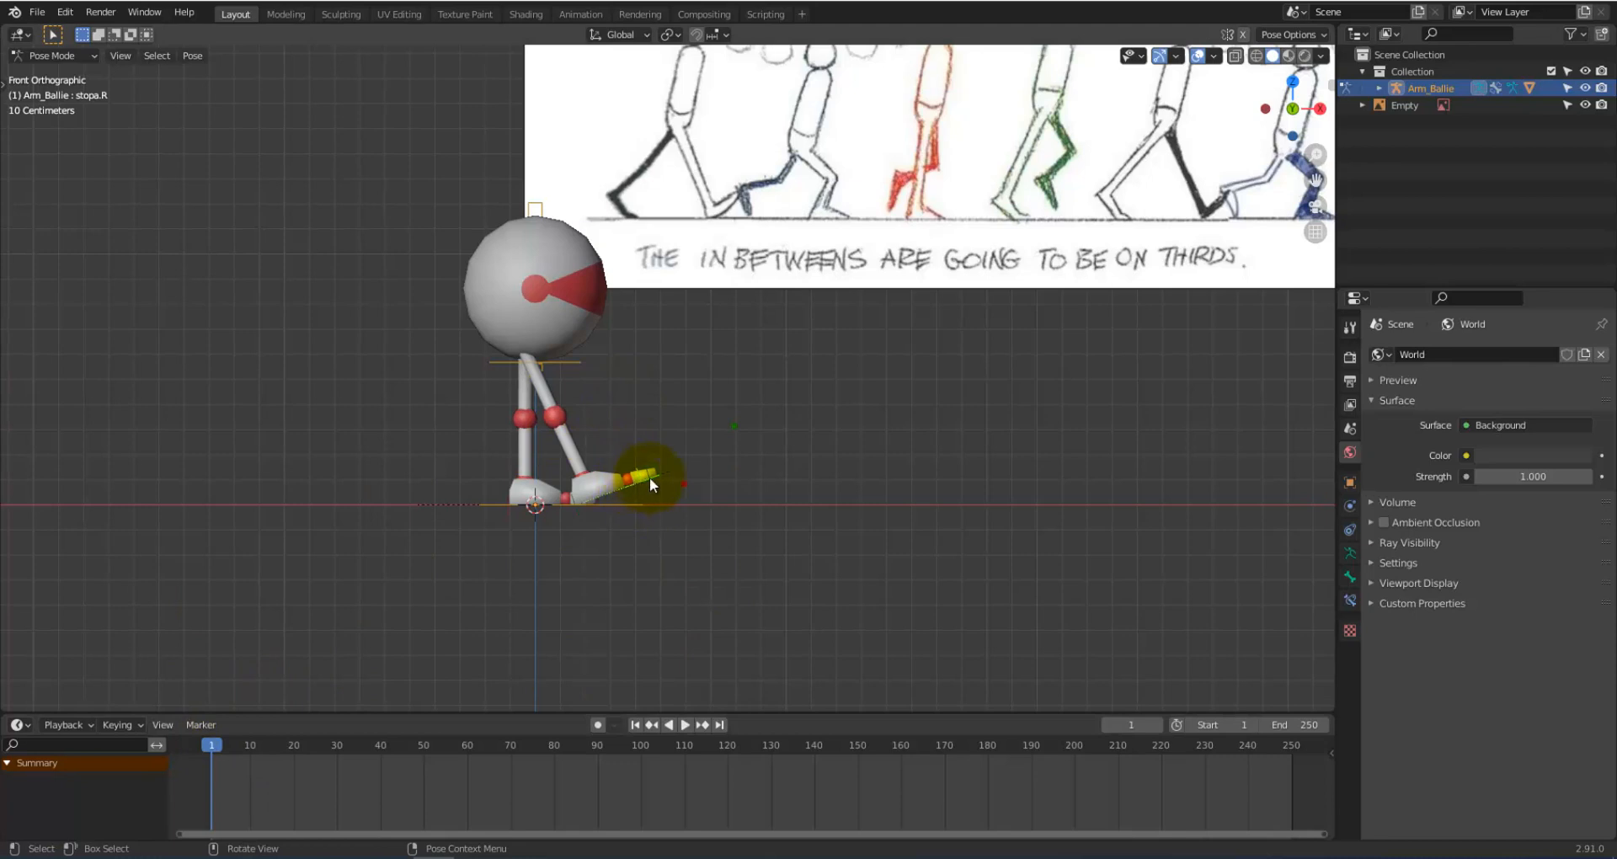
key("r")
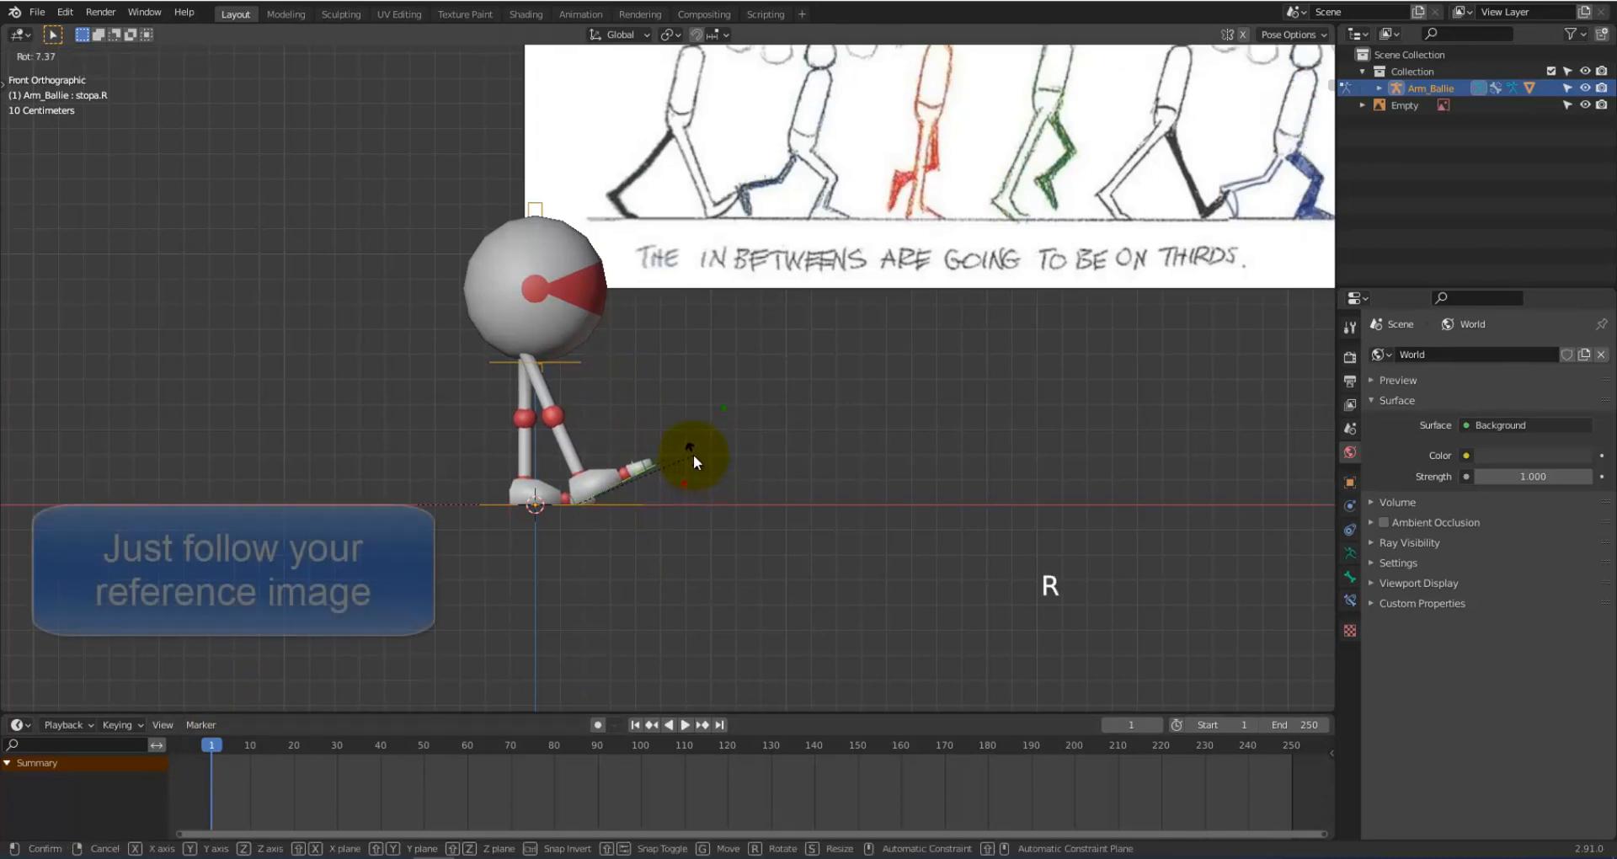
left_click(694, 453)
Step: Nudge the right foot control along global X and insert a Location, Rotation & Scale keyframe for it at frame 1
key("g")
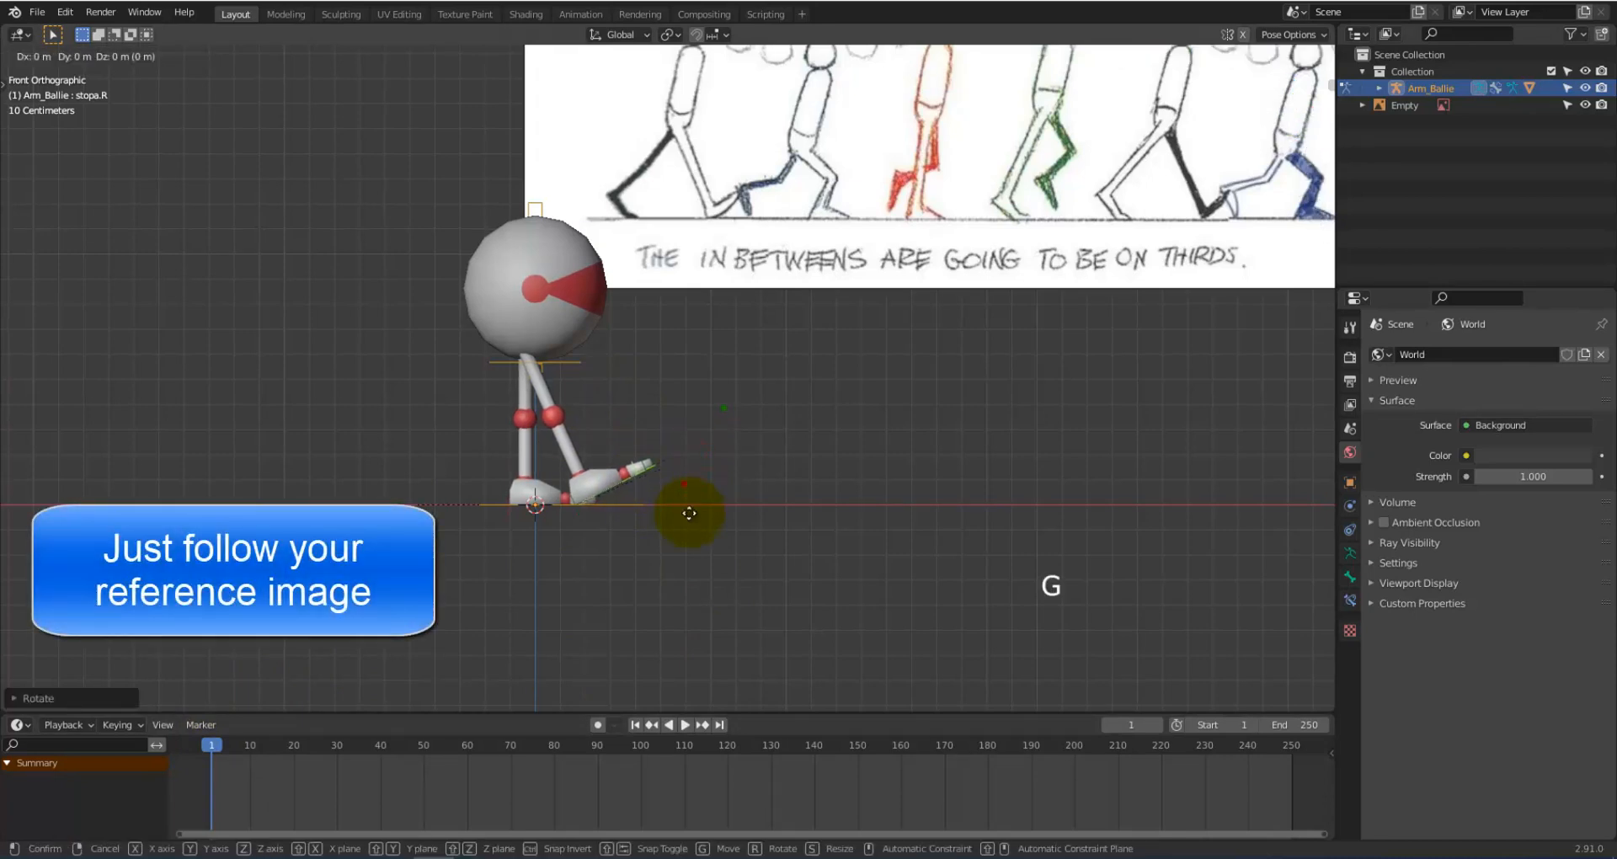
key("x")
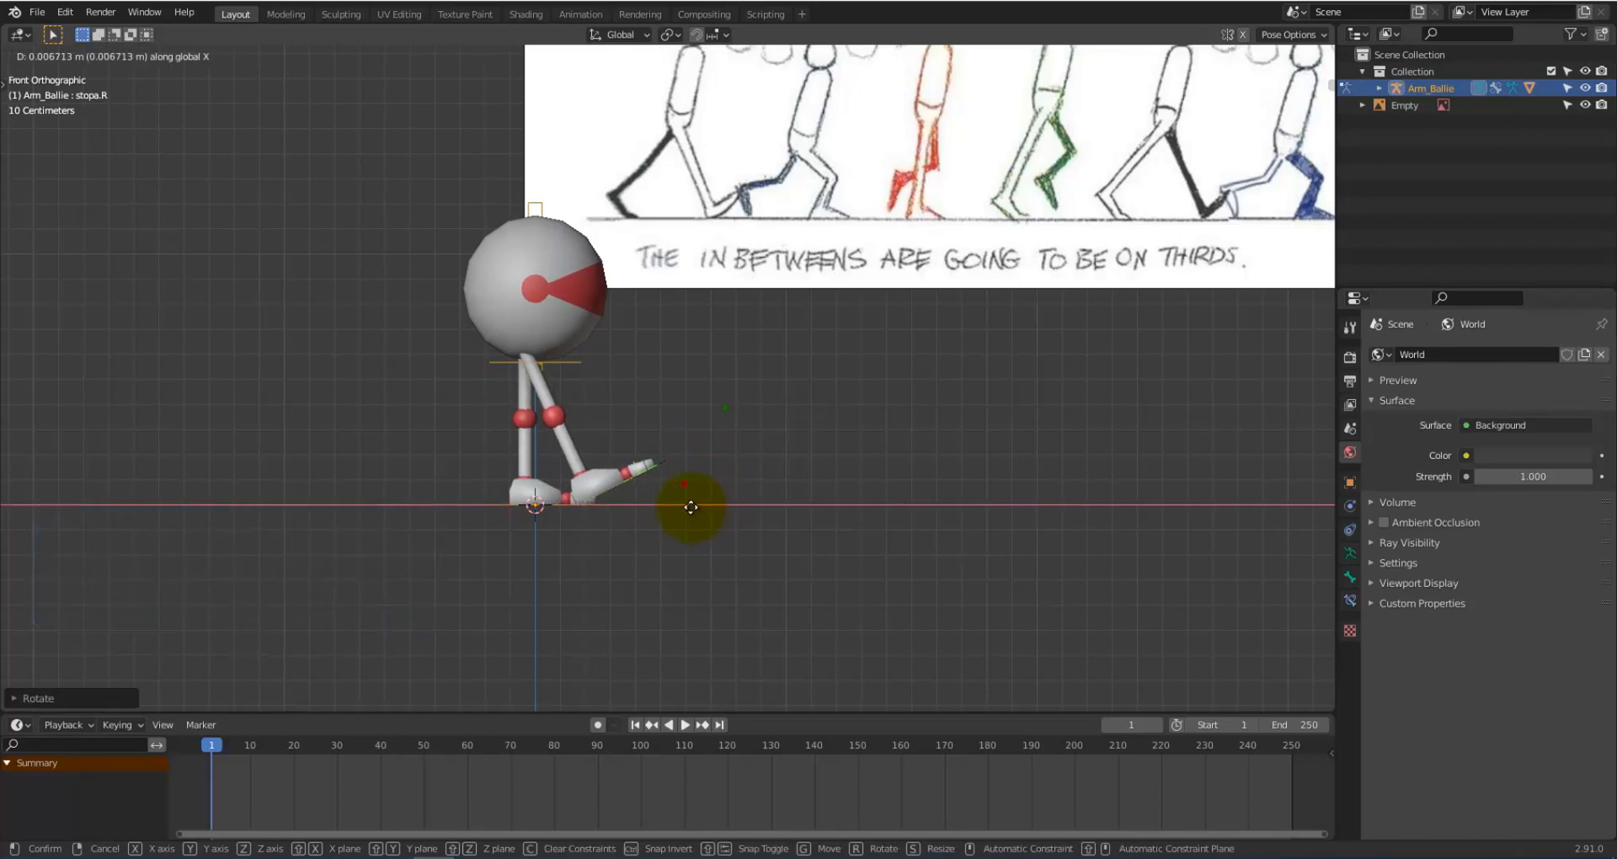
left_click(686, 505)
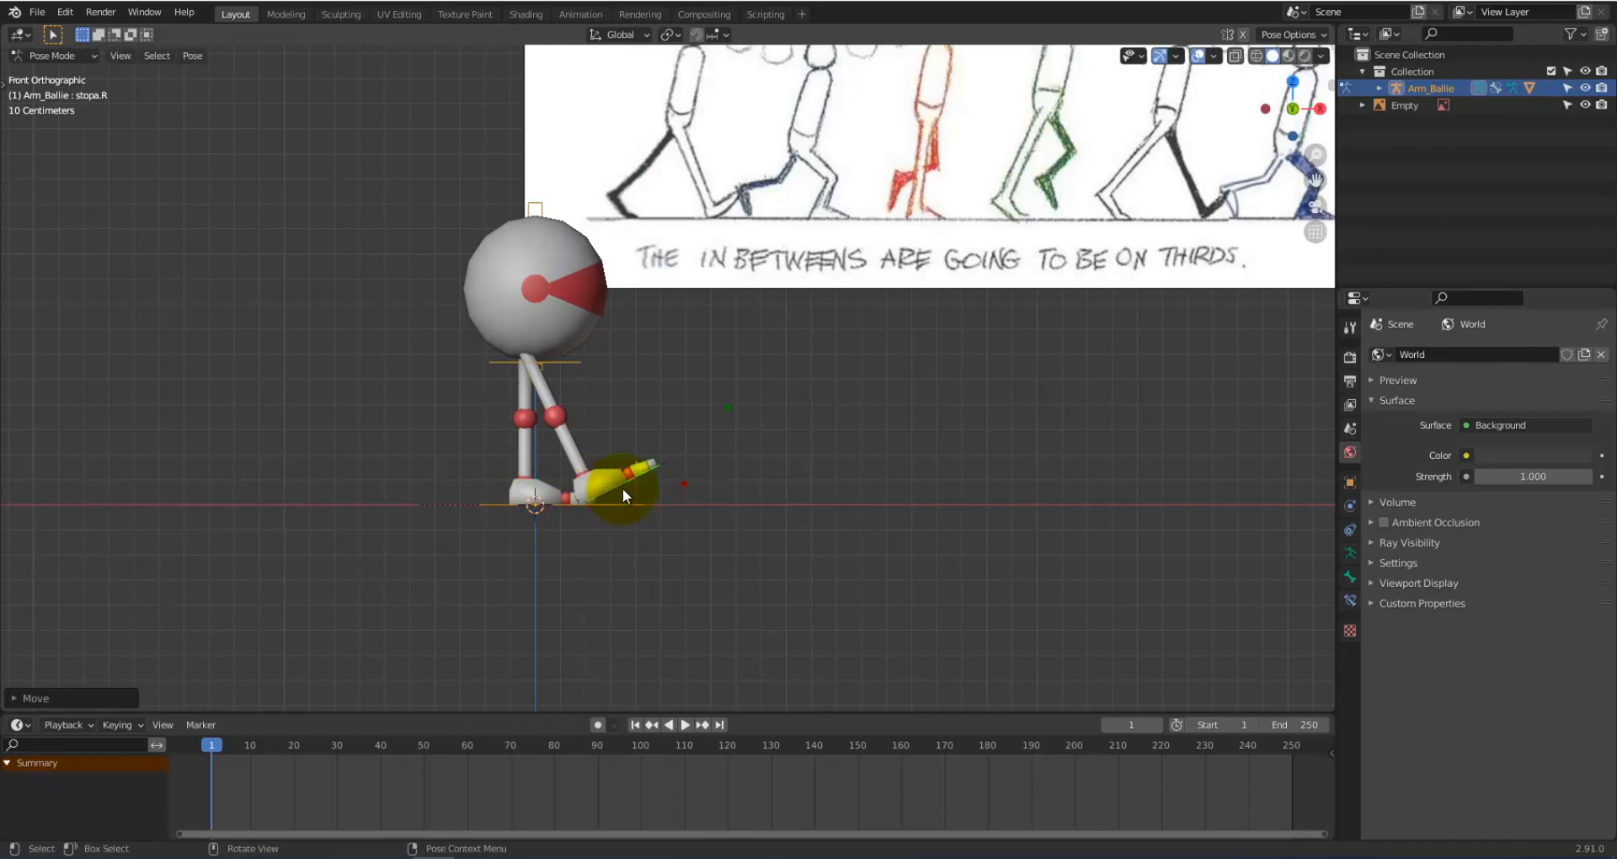
key("i")
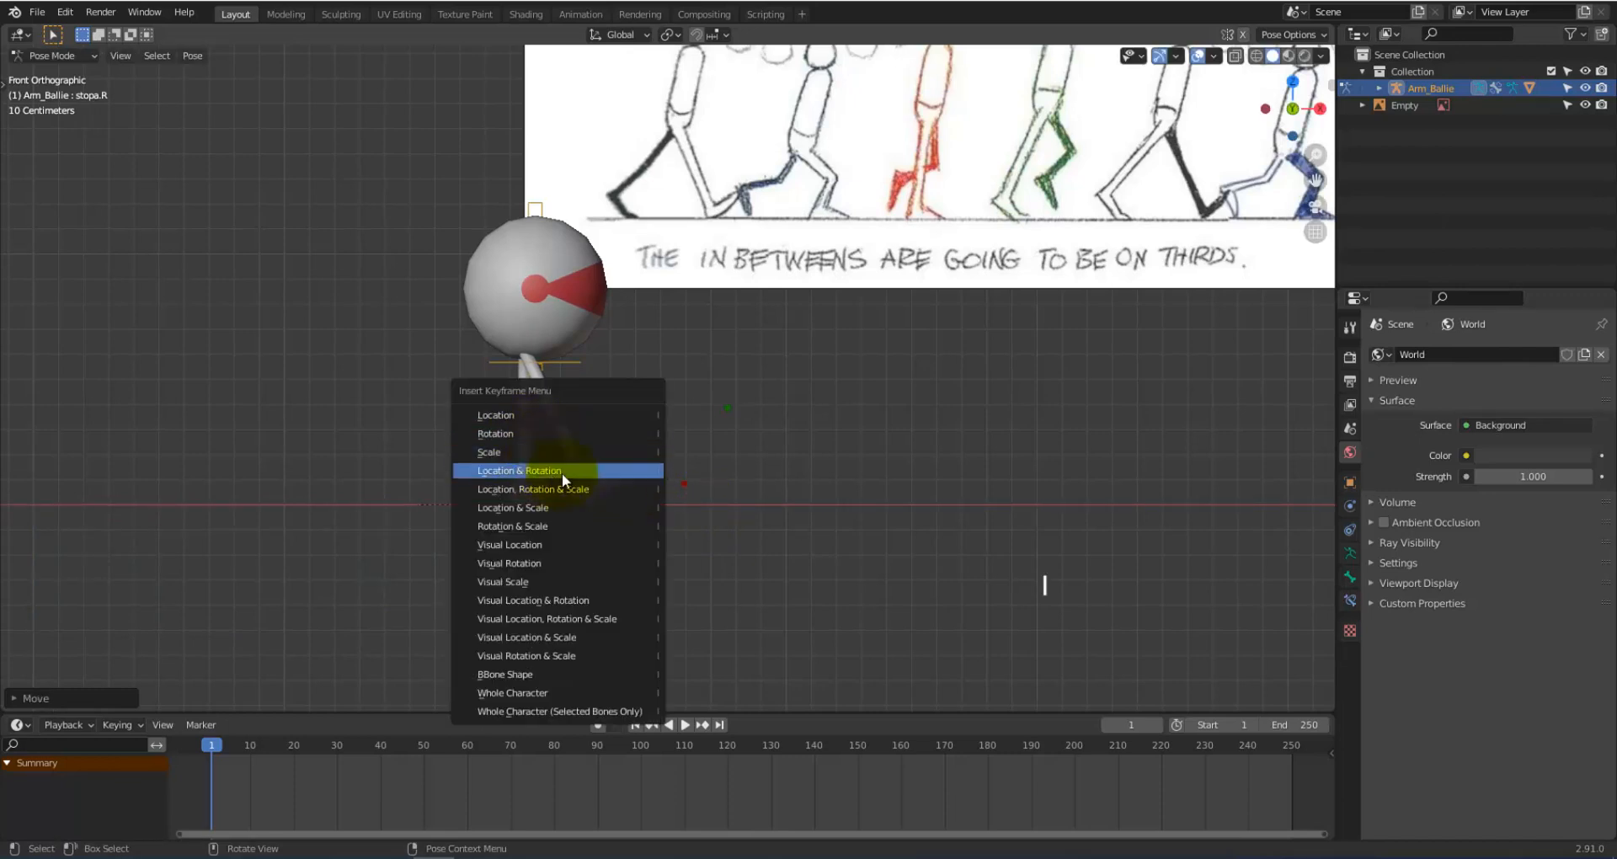
left_click(577, 489)
Step: Select the left foot control (stopa.L) and move it about 0.25 m backward along global X
middle_click_drag(645, 441, 528, 529)
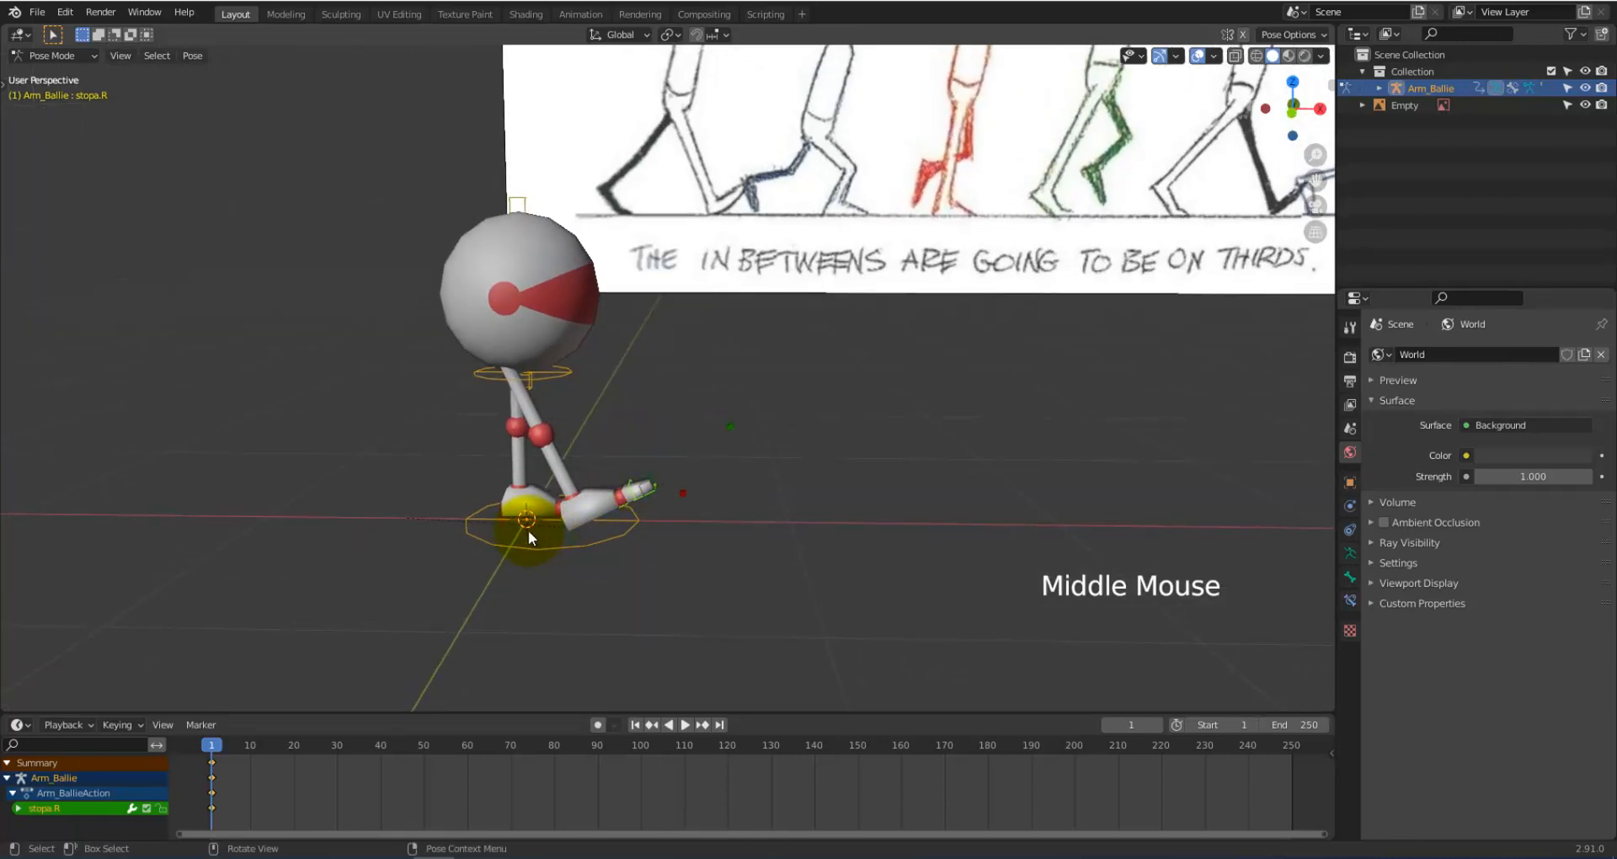
left_click(535, 504)
left_click(546, 490)
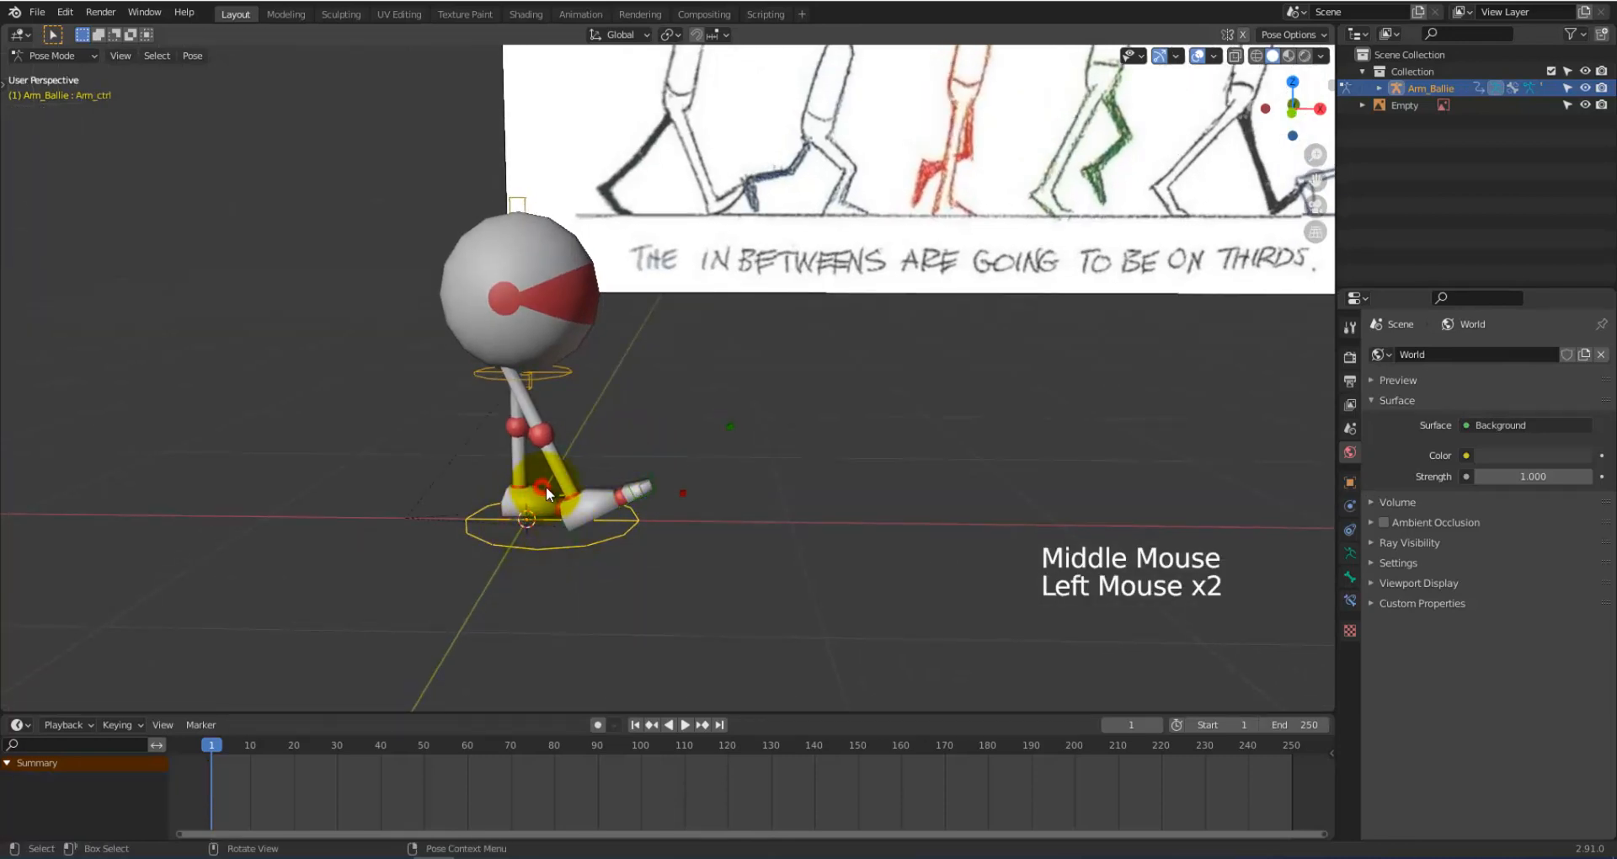
middle_click_drag(690, 490, 590, 476)
left_click(539, 469)
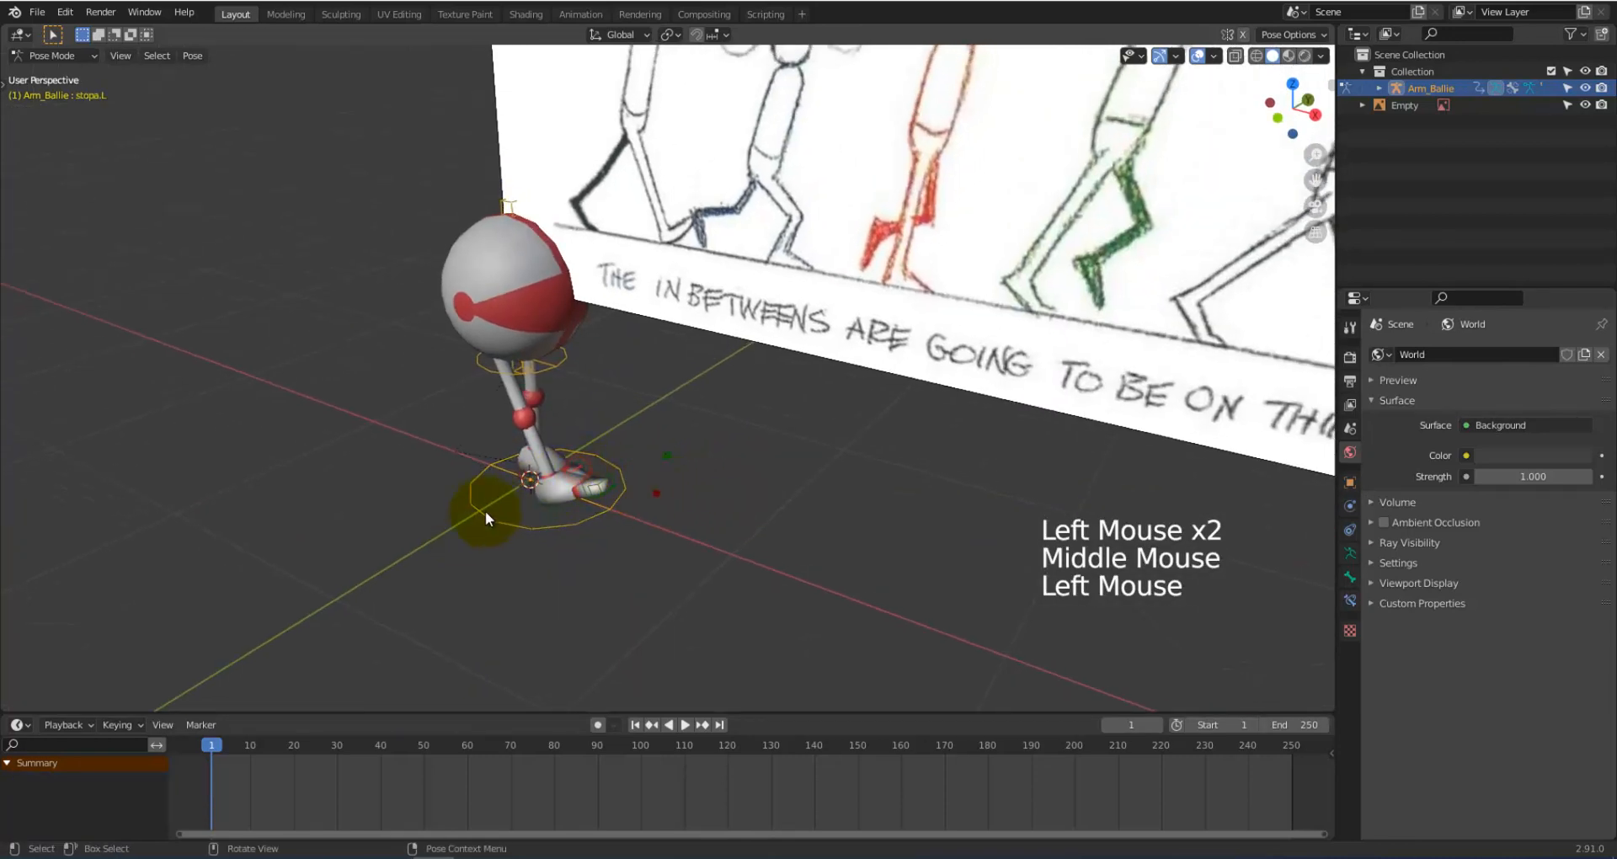
middle_click_drag(485, 510, 544, 482)
key("KP_1")
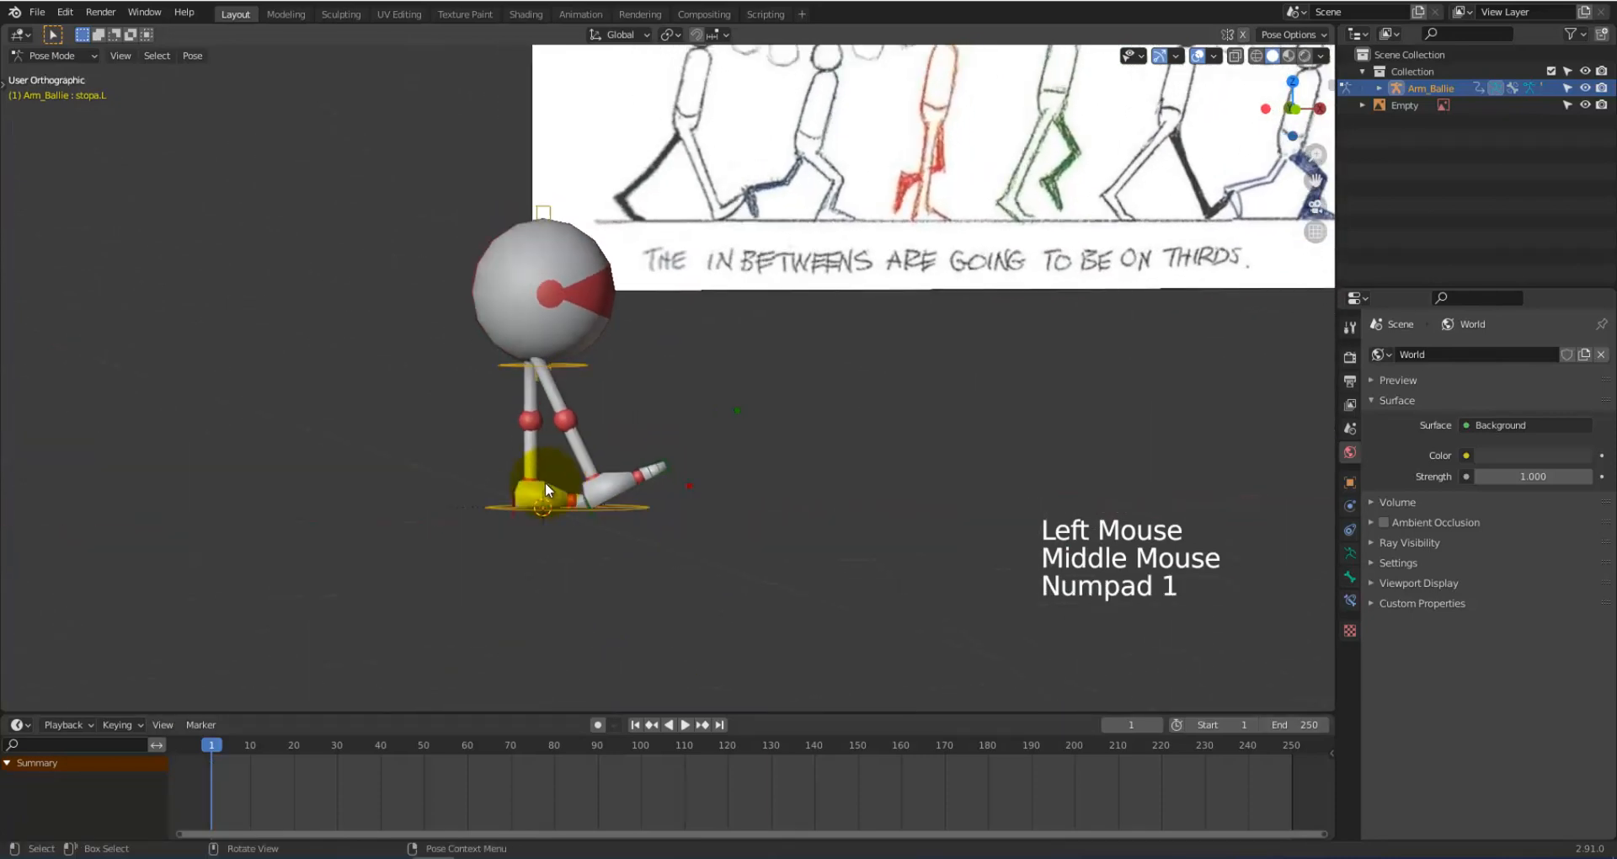
key("g")
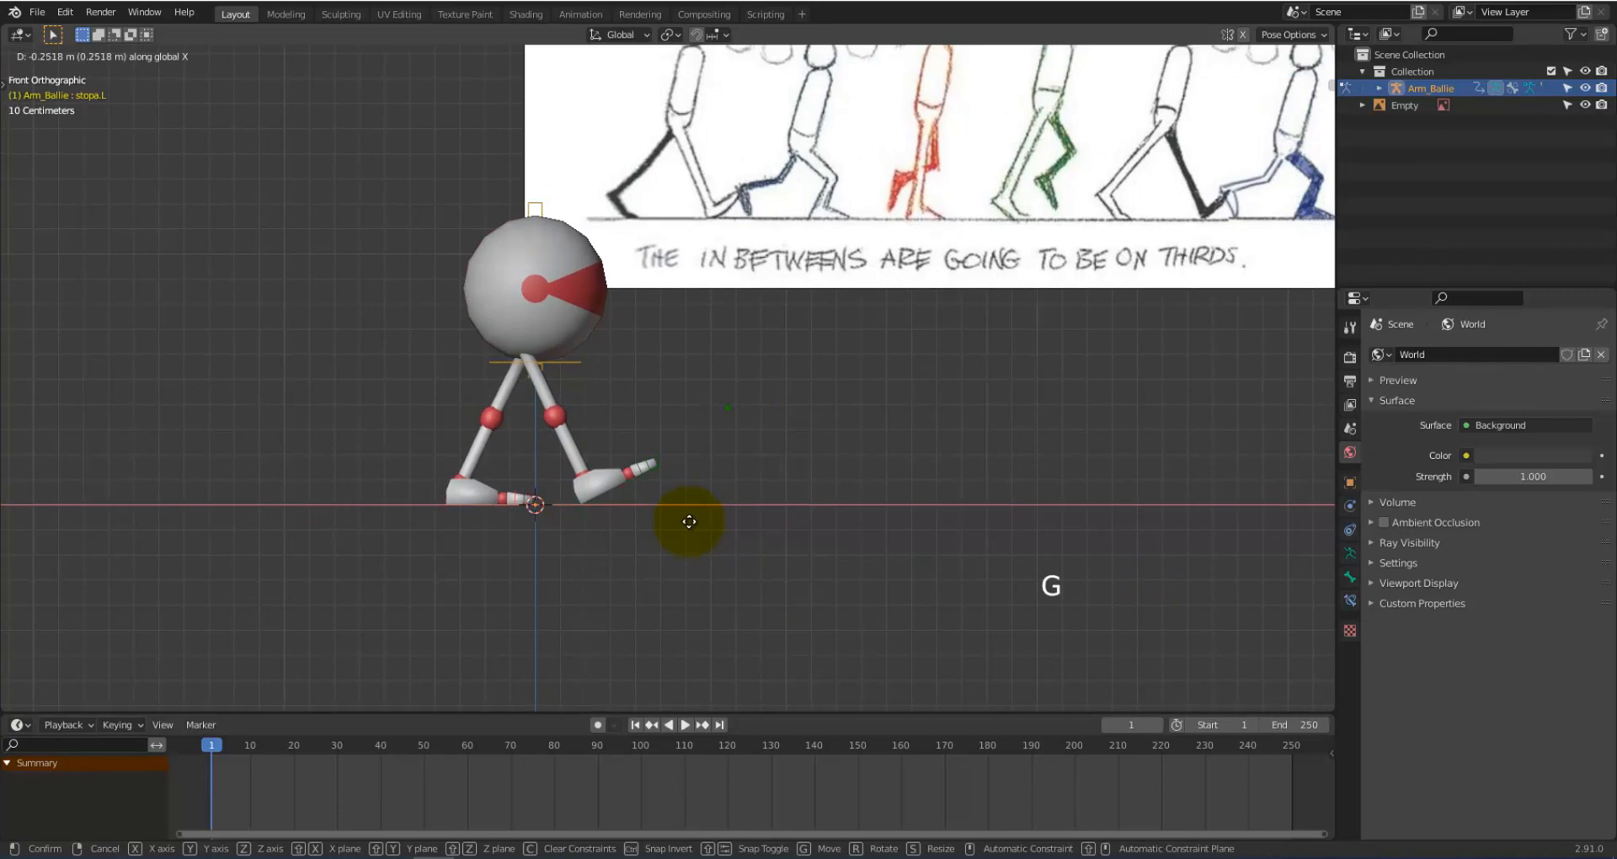
left_click(689, 520)
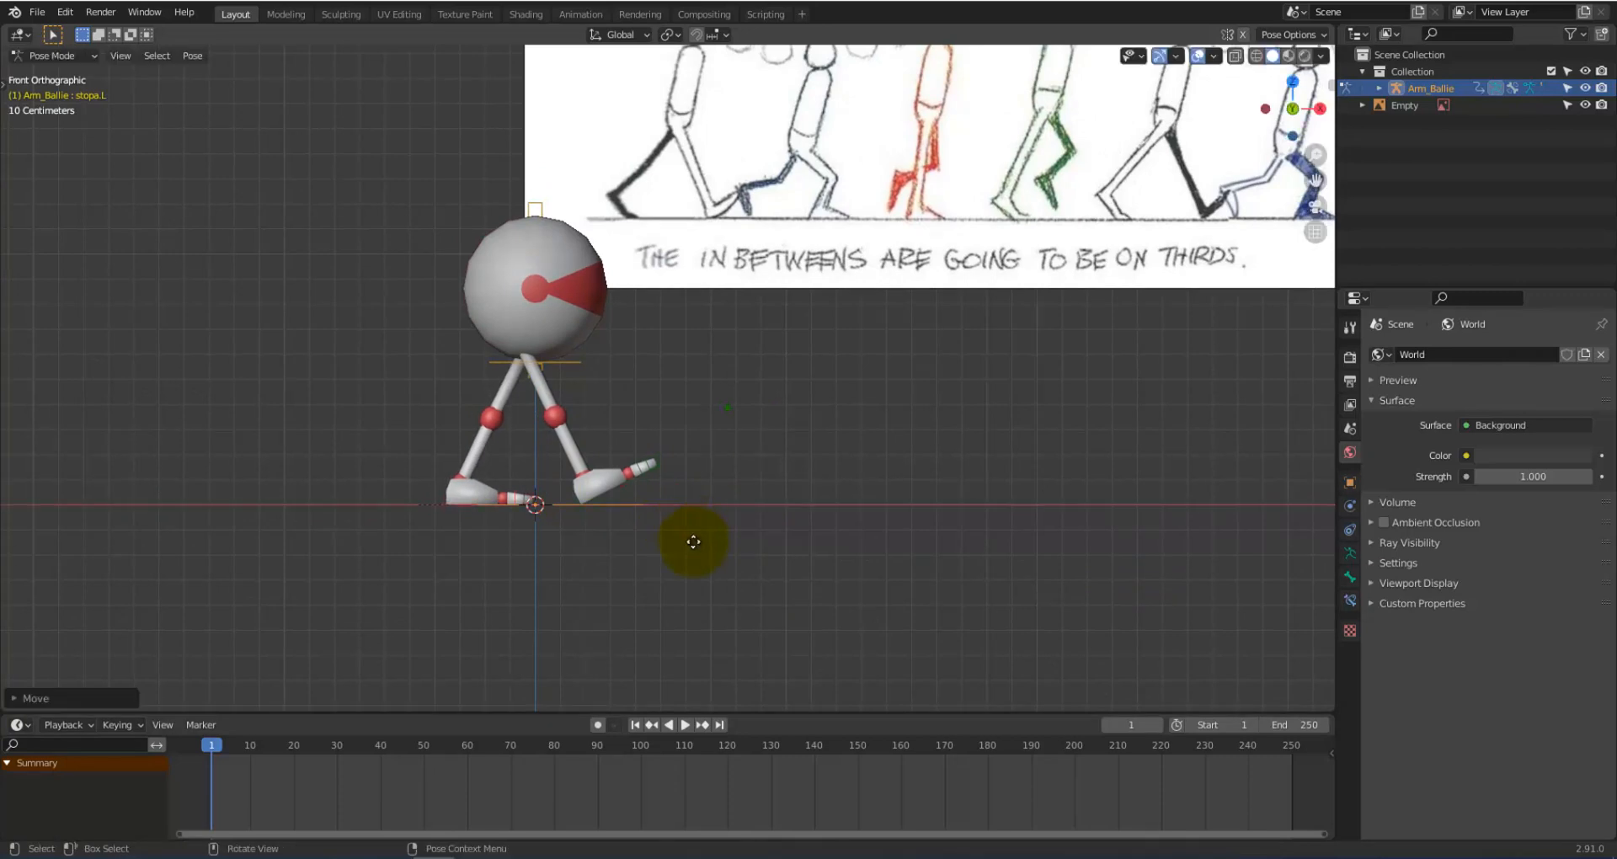
Step: Raise the left foot control about 0.08 m along global Z
key("g")
key("z")
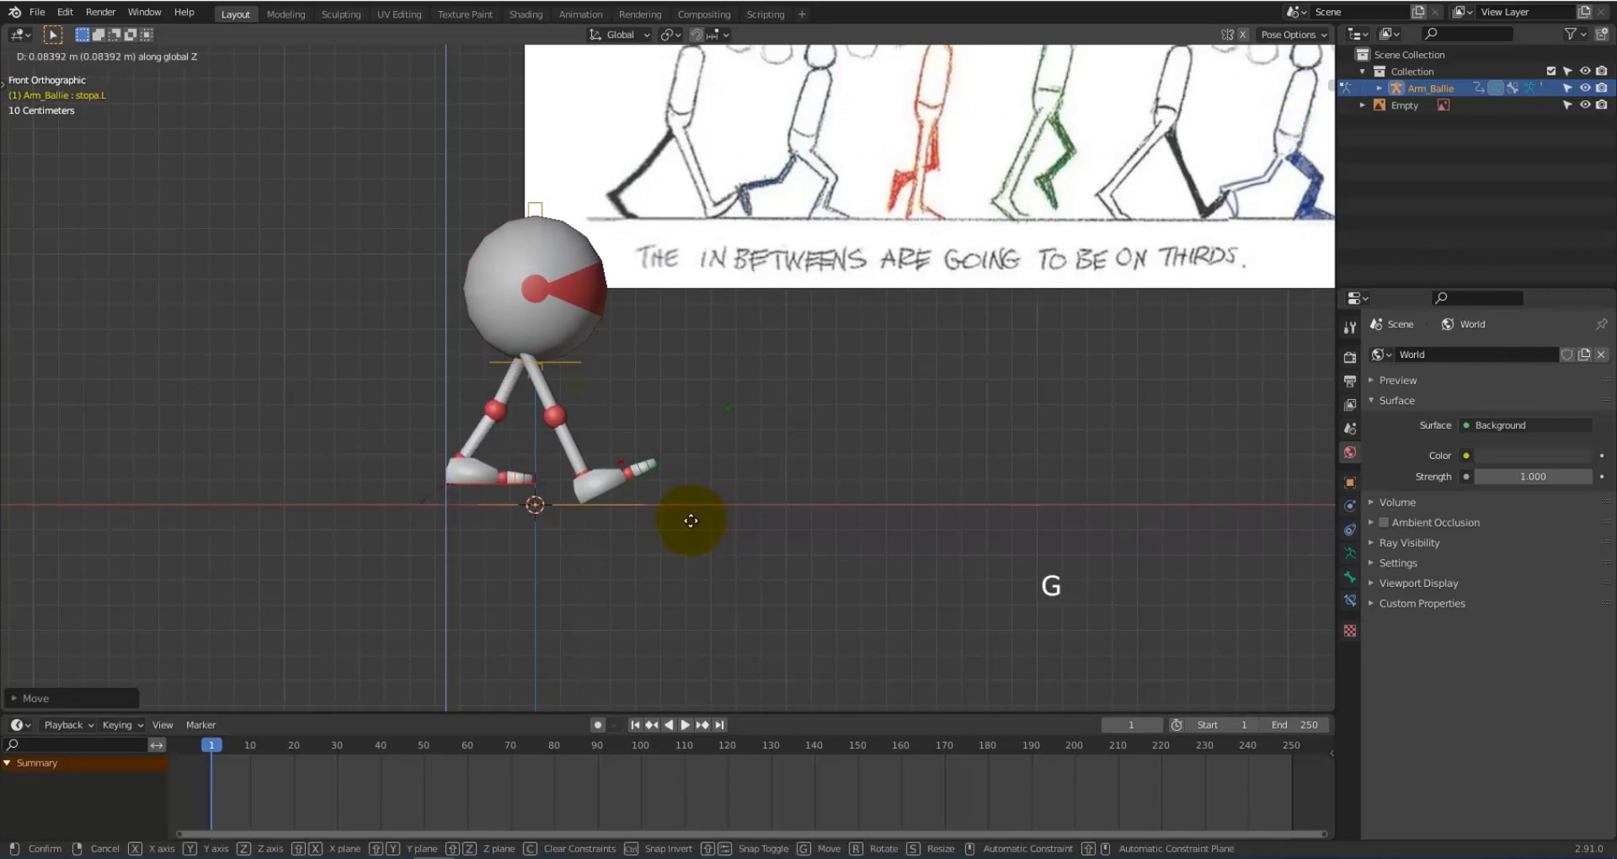
left_click(691, 518)
Step: Rotate the left foot control about 20° so the toes point down, and keyframe it at frame 1
key("r")
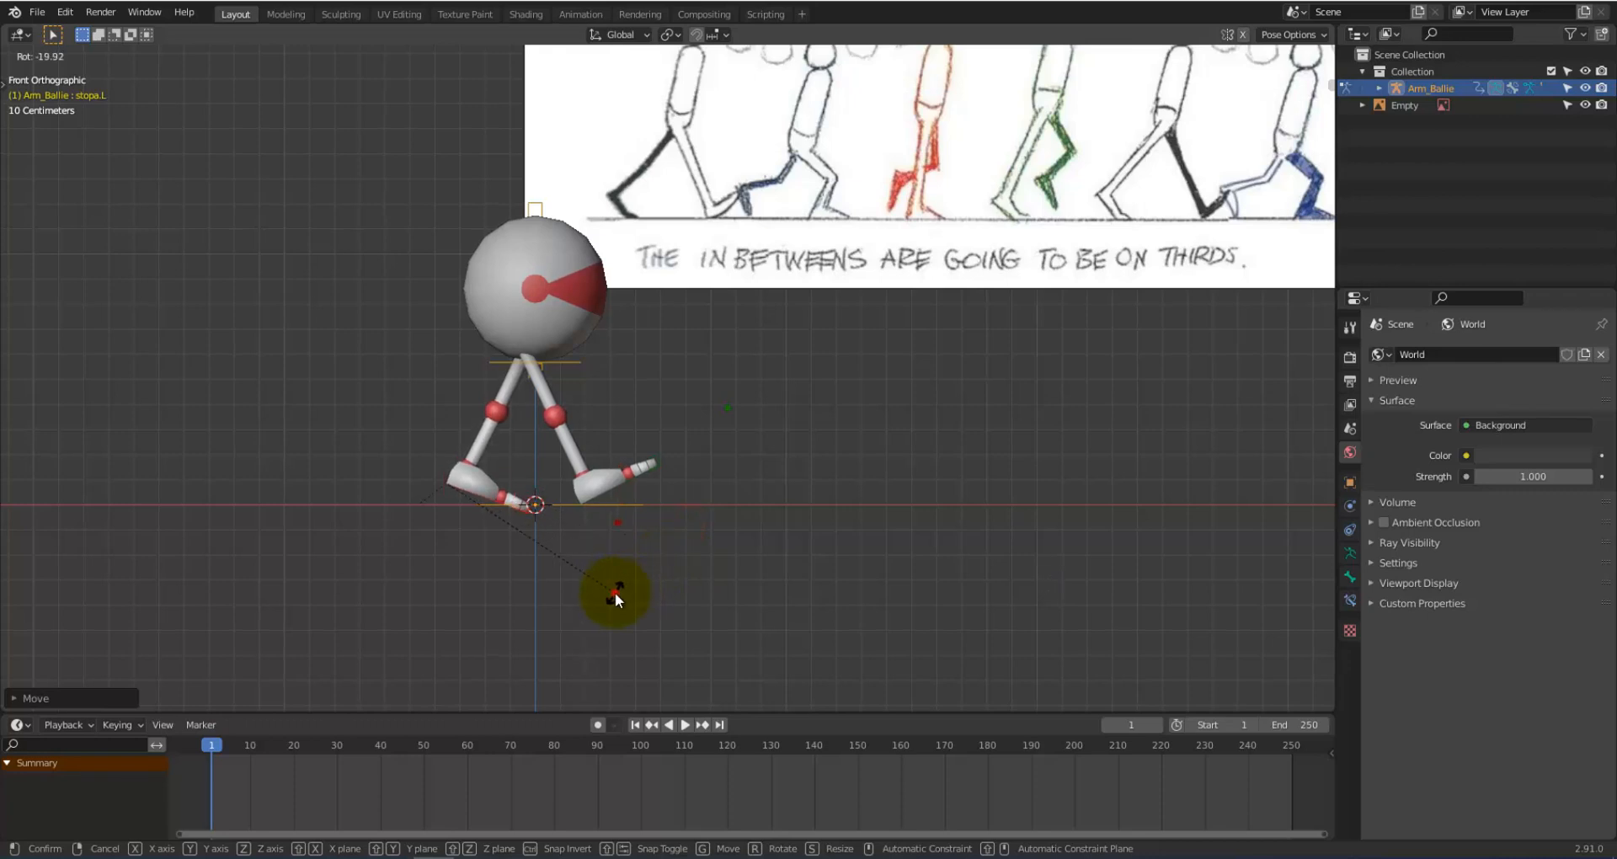
left_click(615, 592)
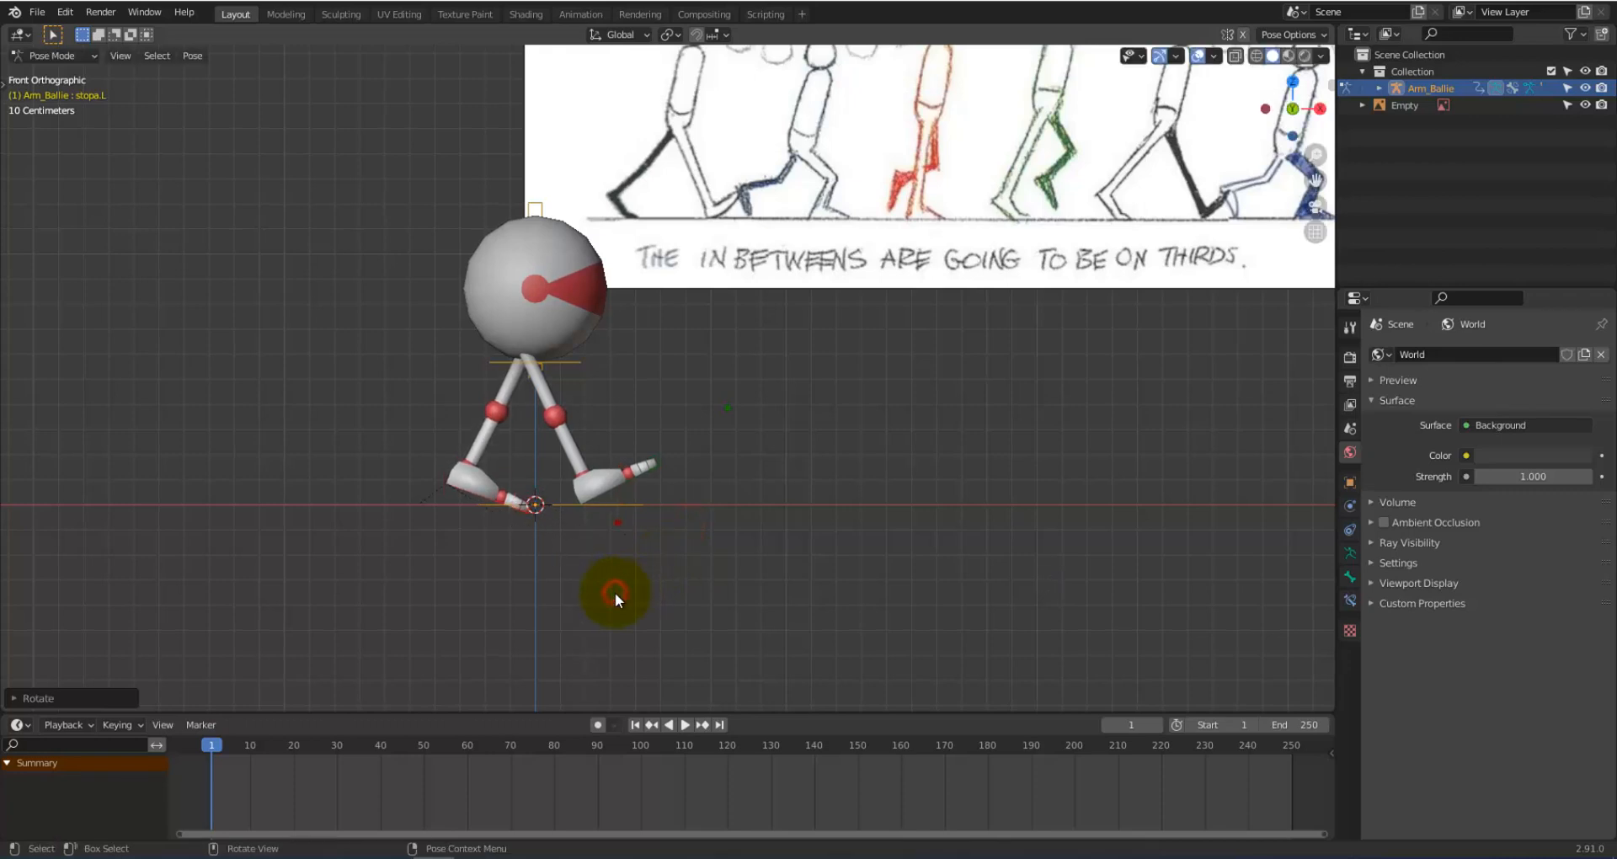
key("i")
left_click(524, 520)
Step: Rotate the left toe control (nosok_d.L) about 19° to lie flat on the ground and keyframe its location, rotation and scale
scroll(556, 555, "up", 3)
middle_click_drag(556, 555, 803, 440, "shift")
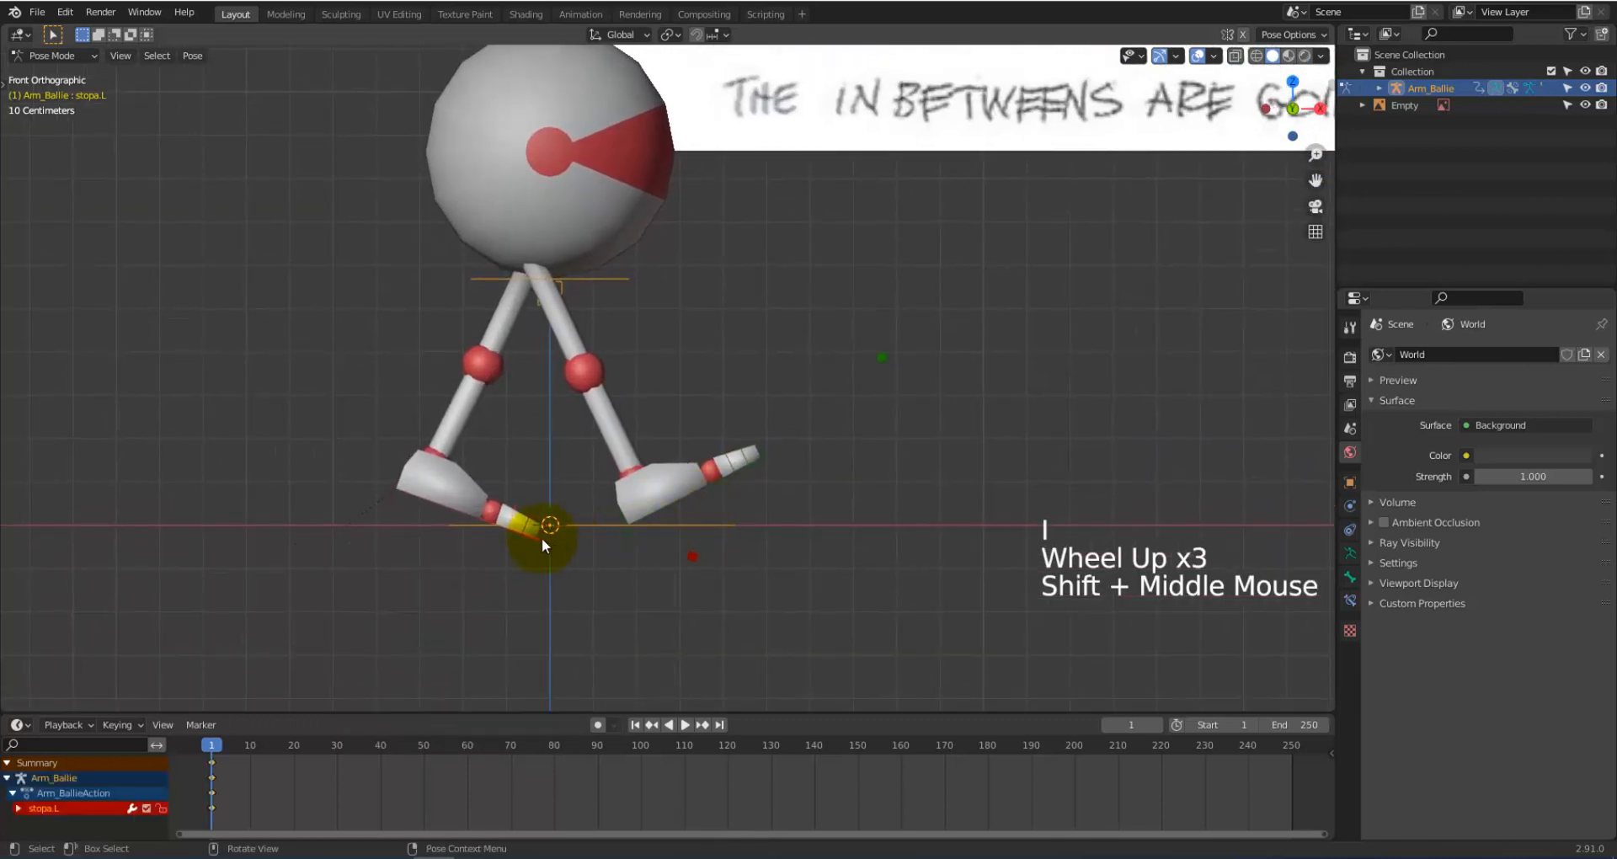
left_click(524, 530)
key("r")
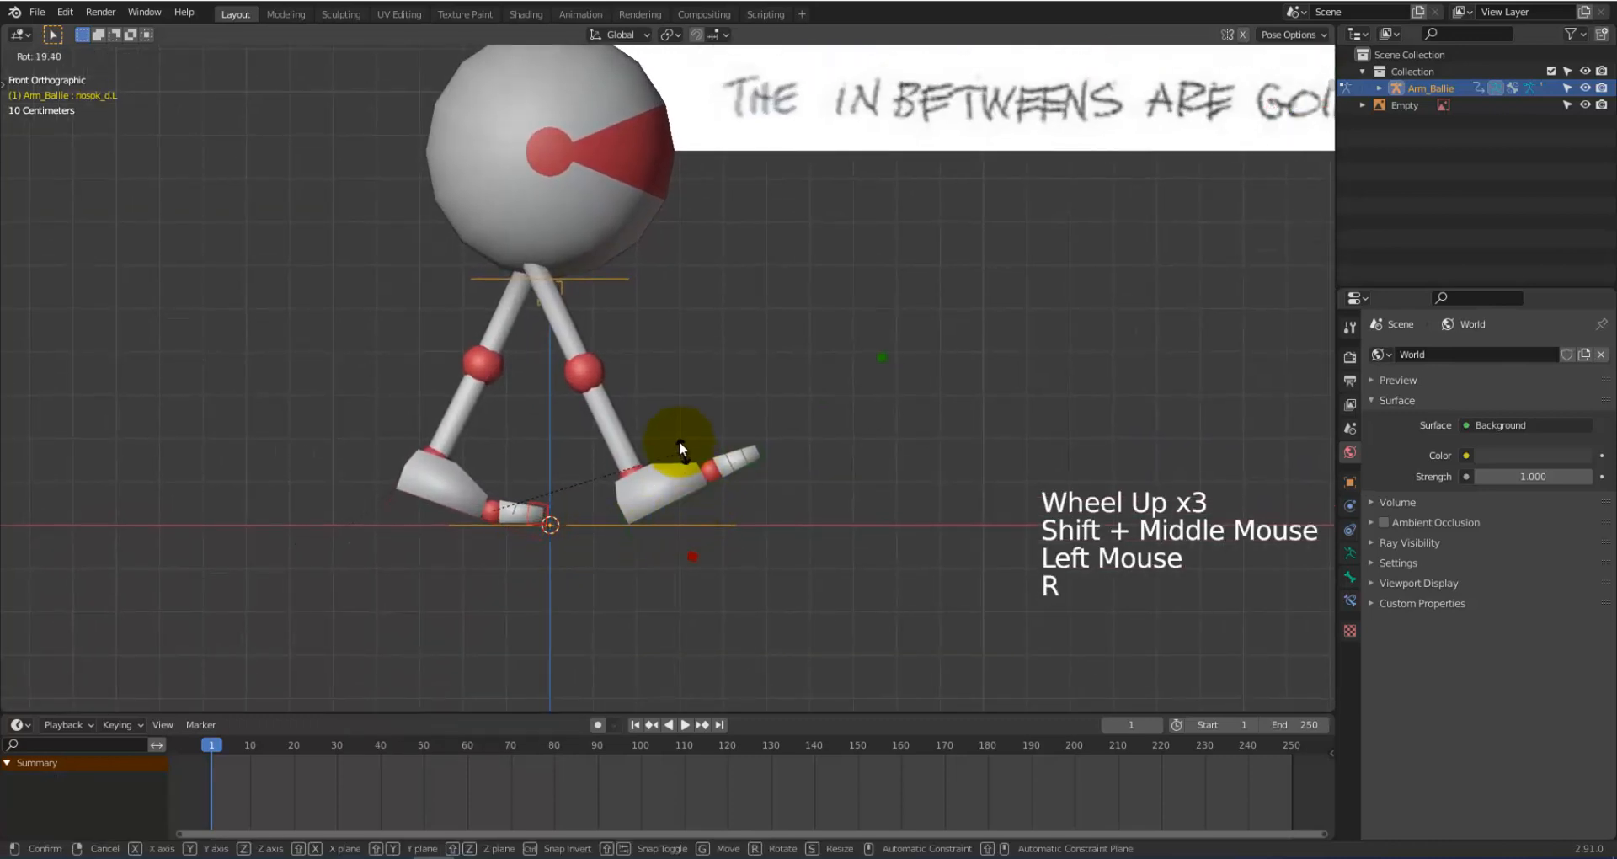
left_click(678, 445)
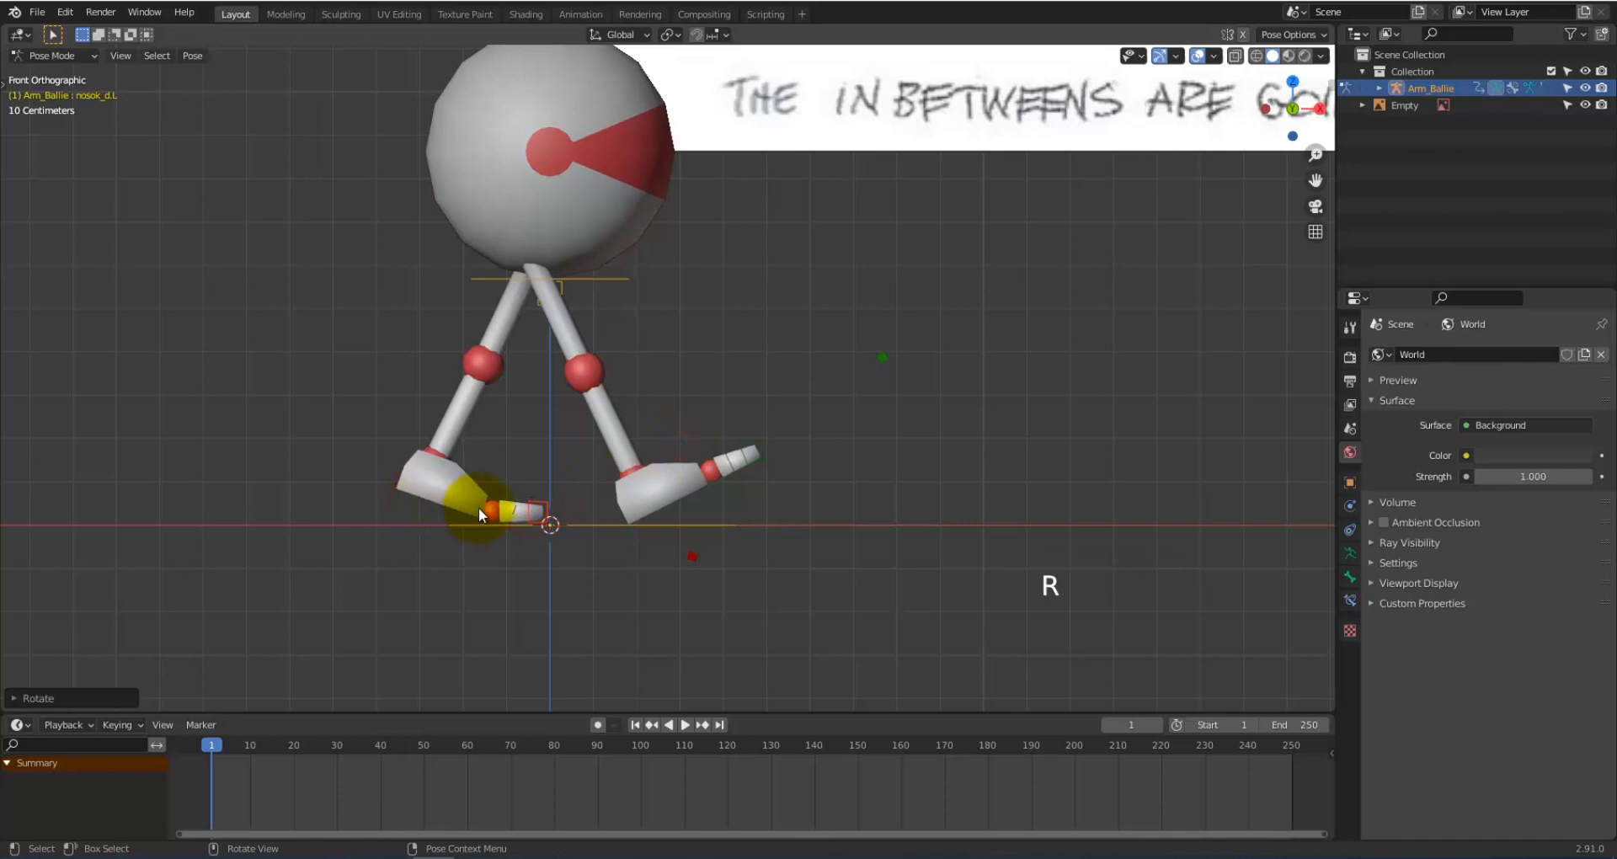
key("i")
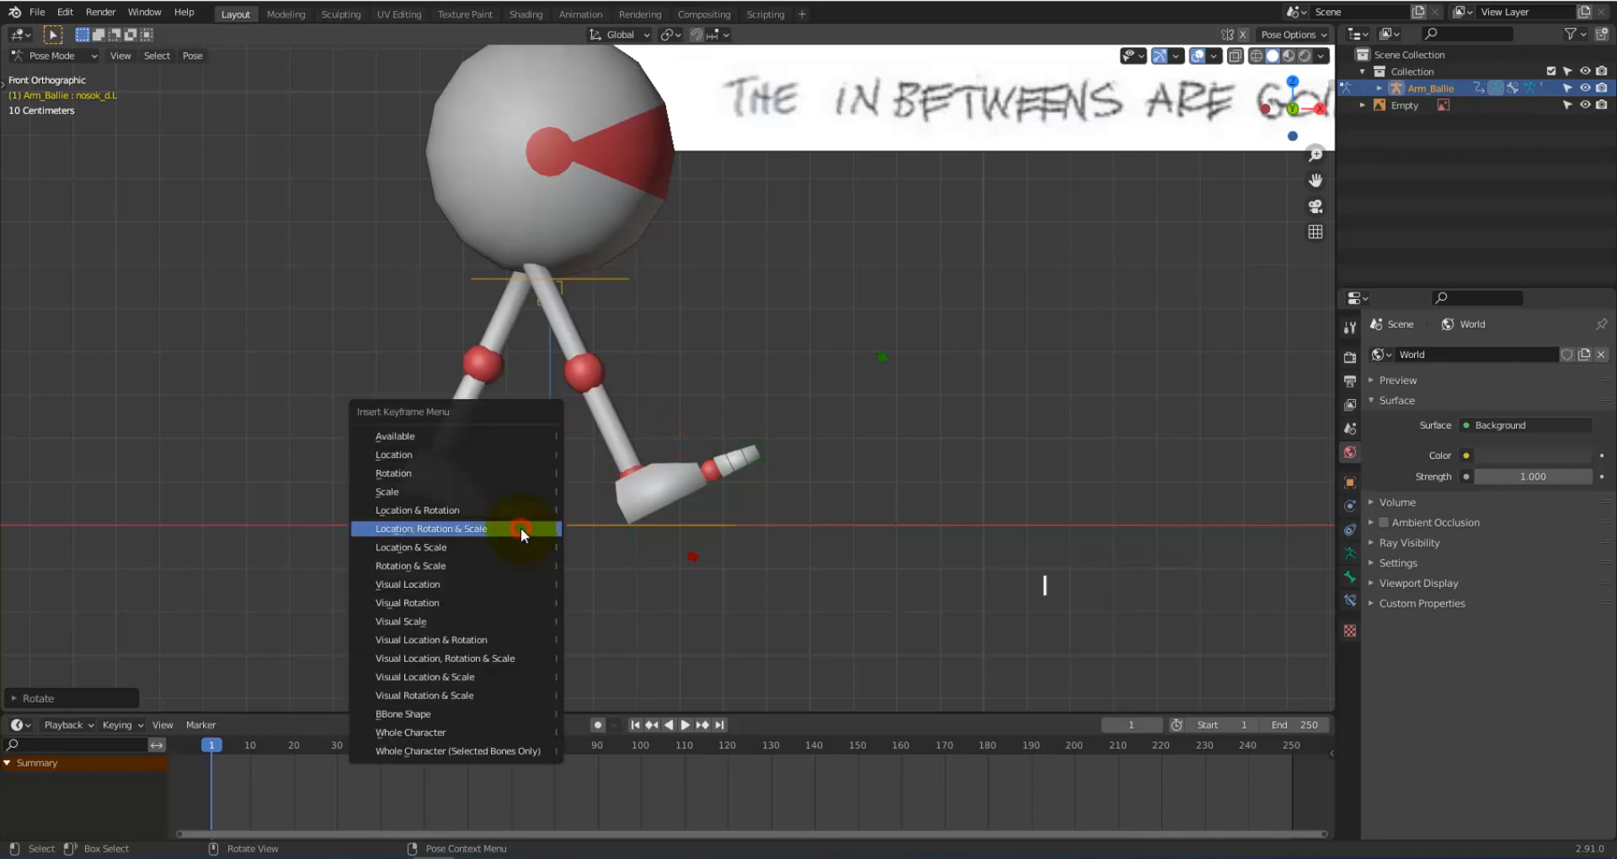
left_click(521, 527)
Step: Lower the left foot control (stopa.L) slightly along global Z toward the ground line
left_click(461, 510)
key("g")
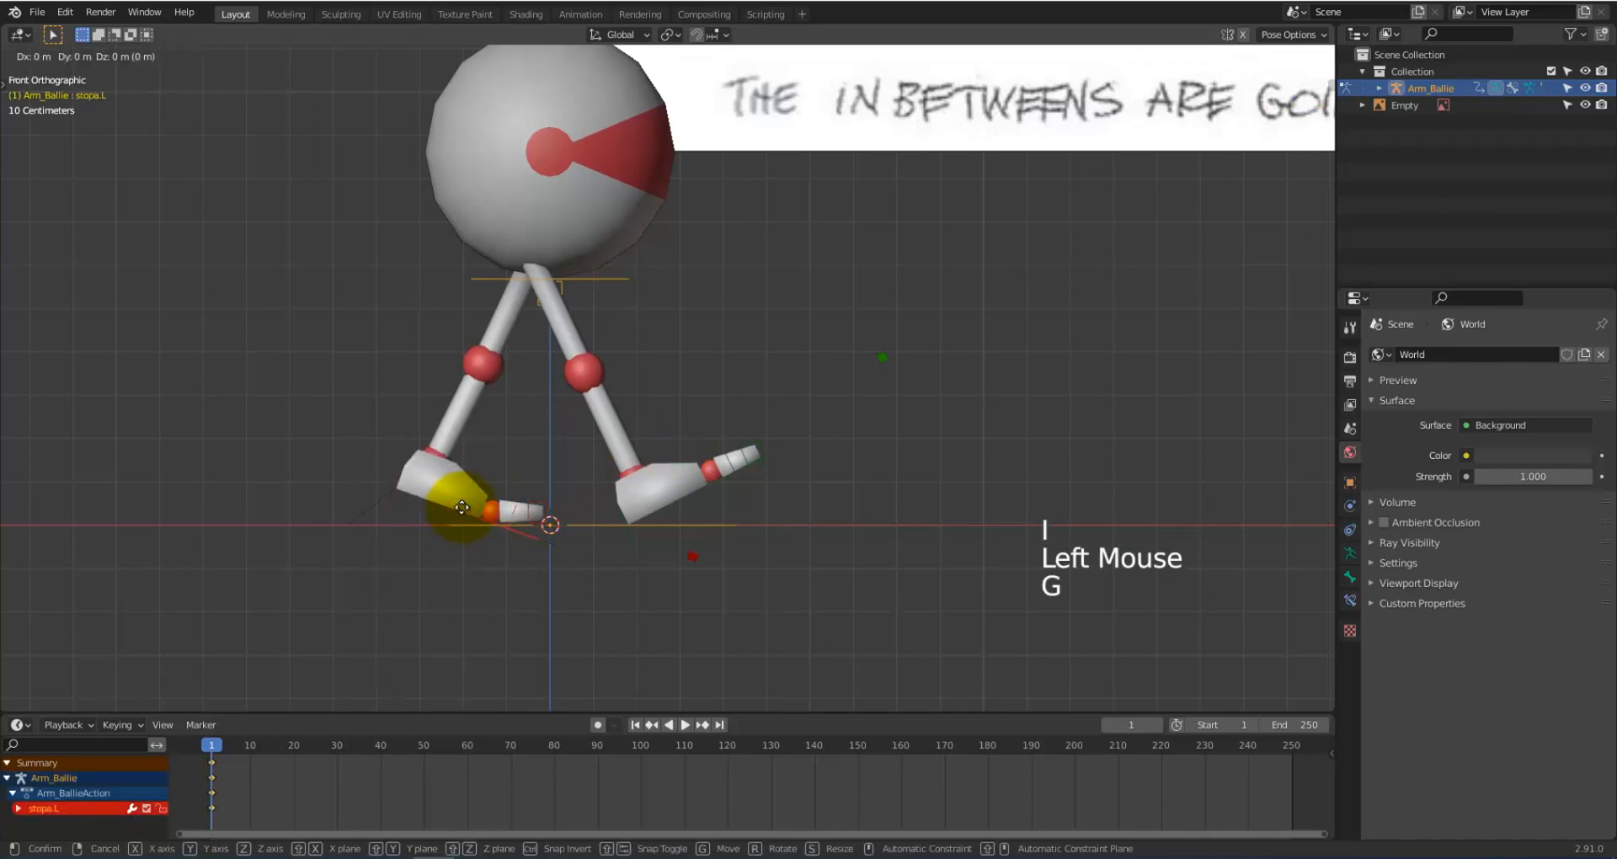
key("z")
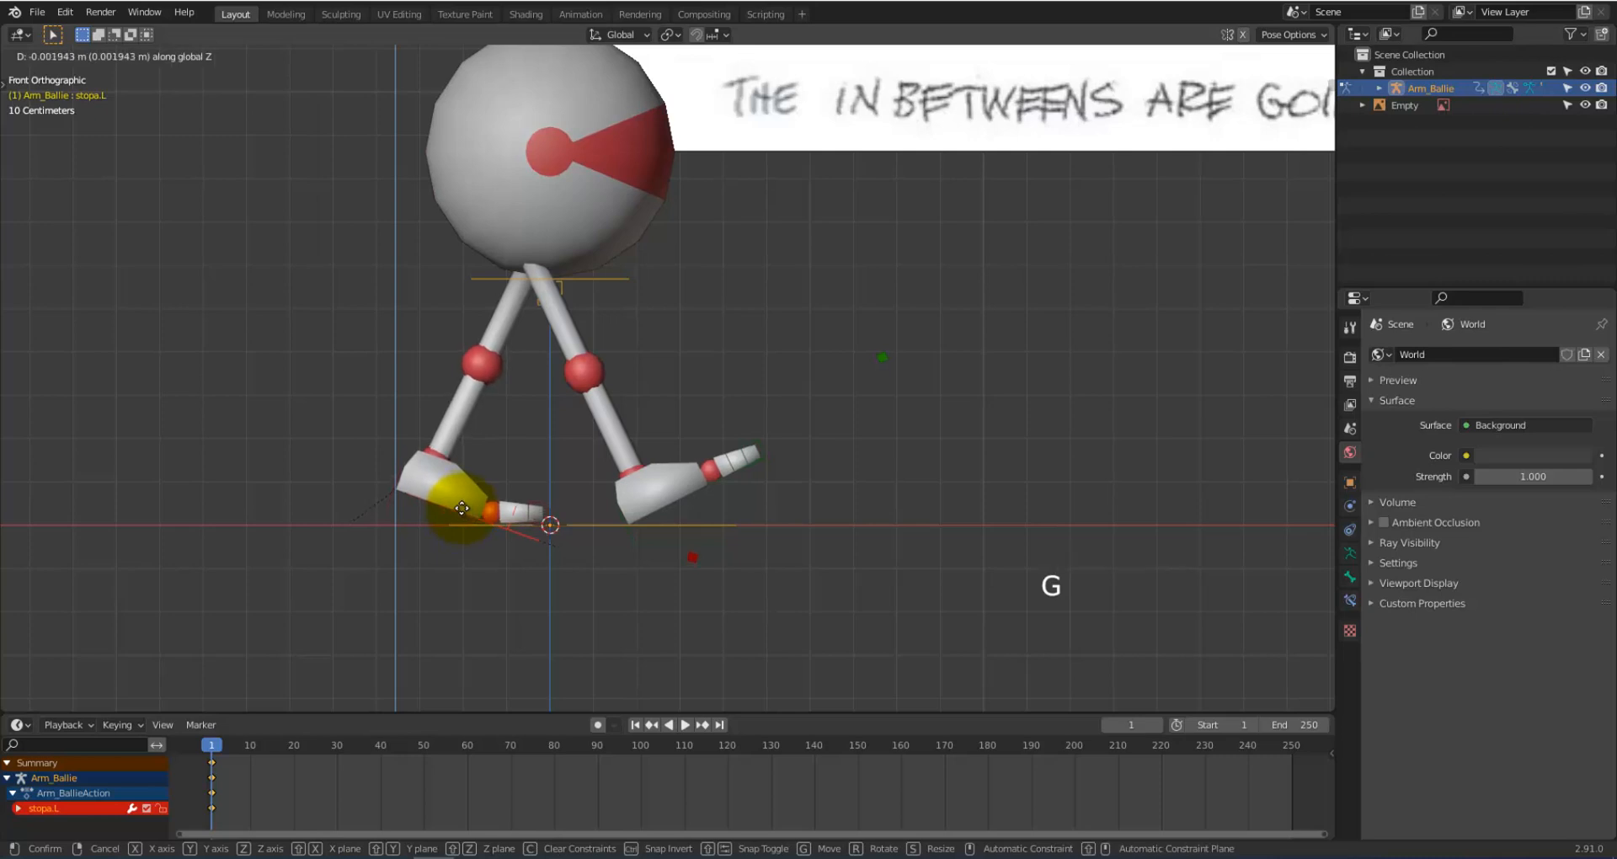
left_click(467, 511)
Step: Lower the left foot control (stopa.L) about 0.003 m along global Z and keyframe it at frame 1
scroll(473, 515, "up", 3)
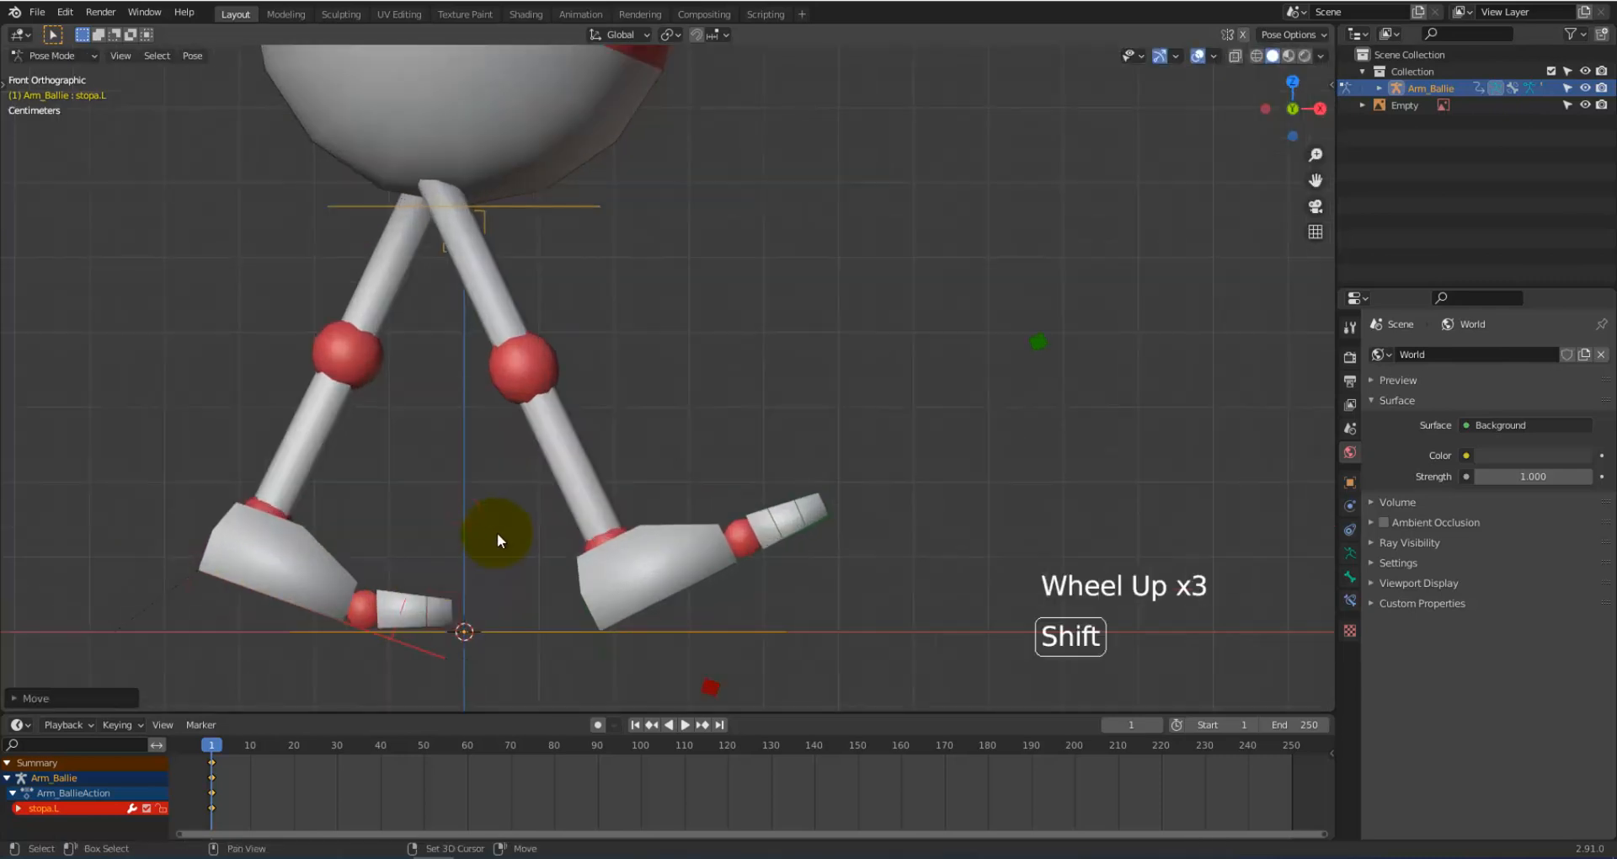
middle_click_drag(497, 532, 690, 417, "shift")
left_click(654, 486)
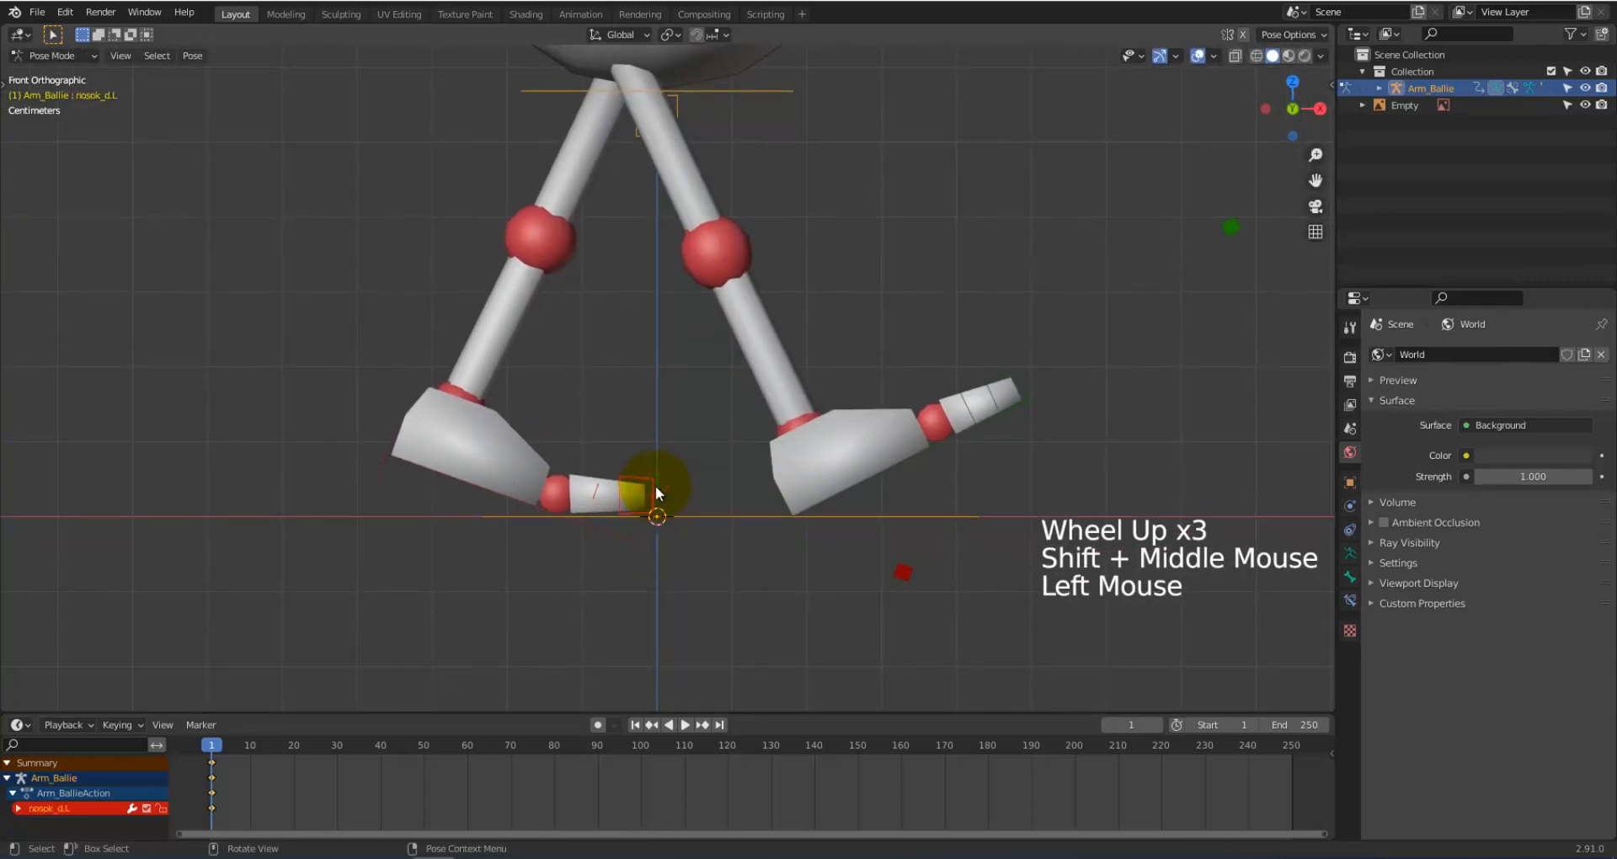
left_click(537, 507)
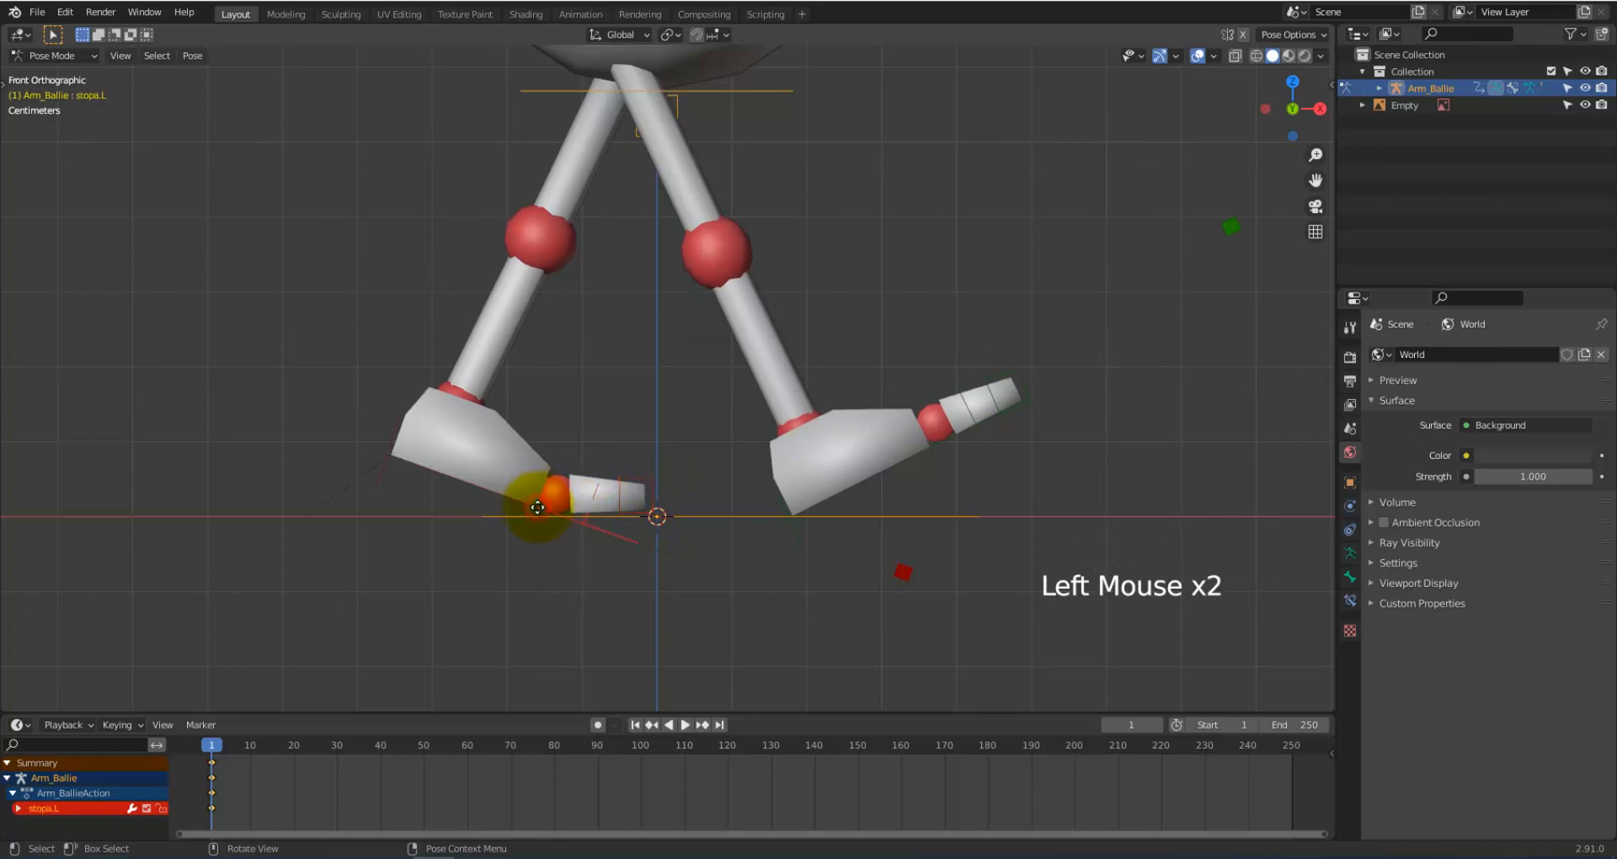
key("g")
key("z")
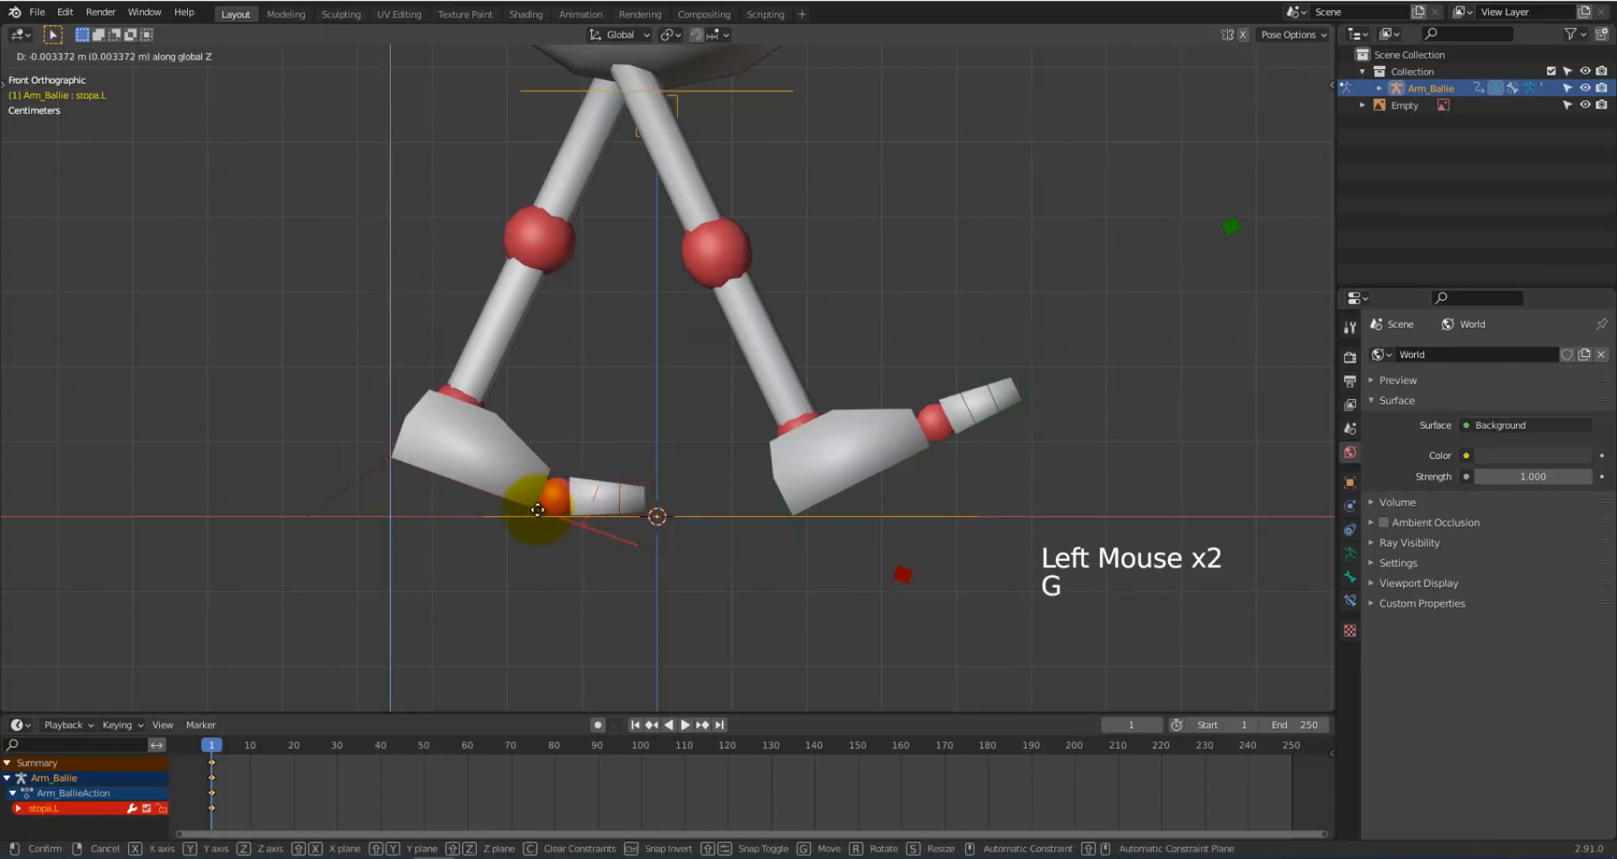
left_click(594, 501)
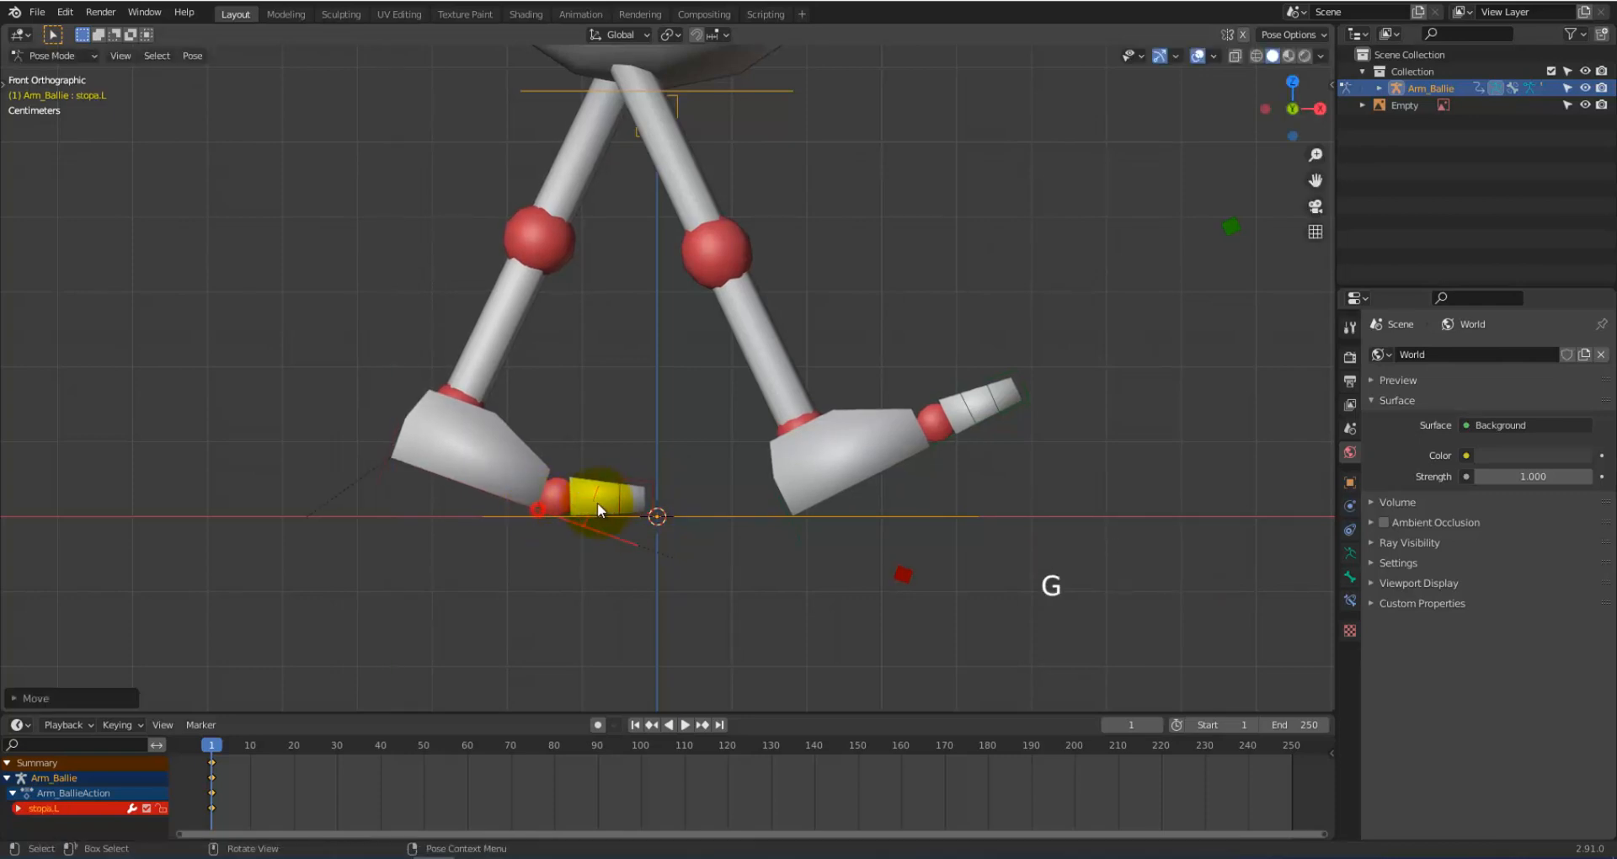
key("i")
left_click(647, 491)
Step: Rotate the left toe control (nosok_d.L) about -2° to sit flat on the ground line and keyframe it at frame 1
left_click(650, 488)
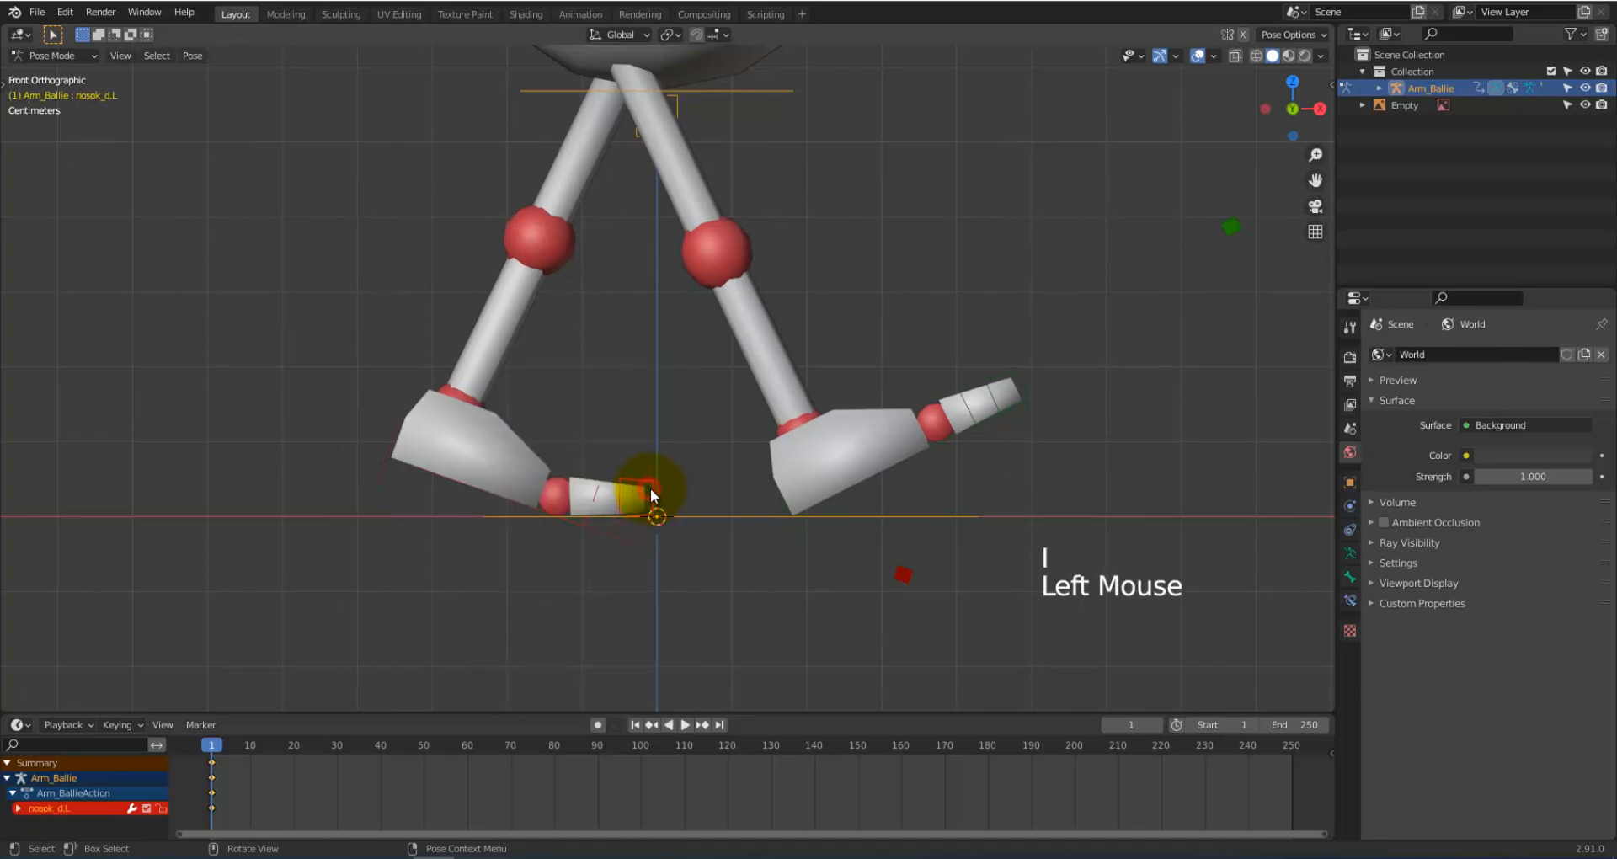
key("r")
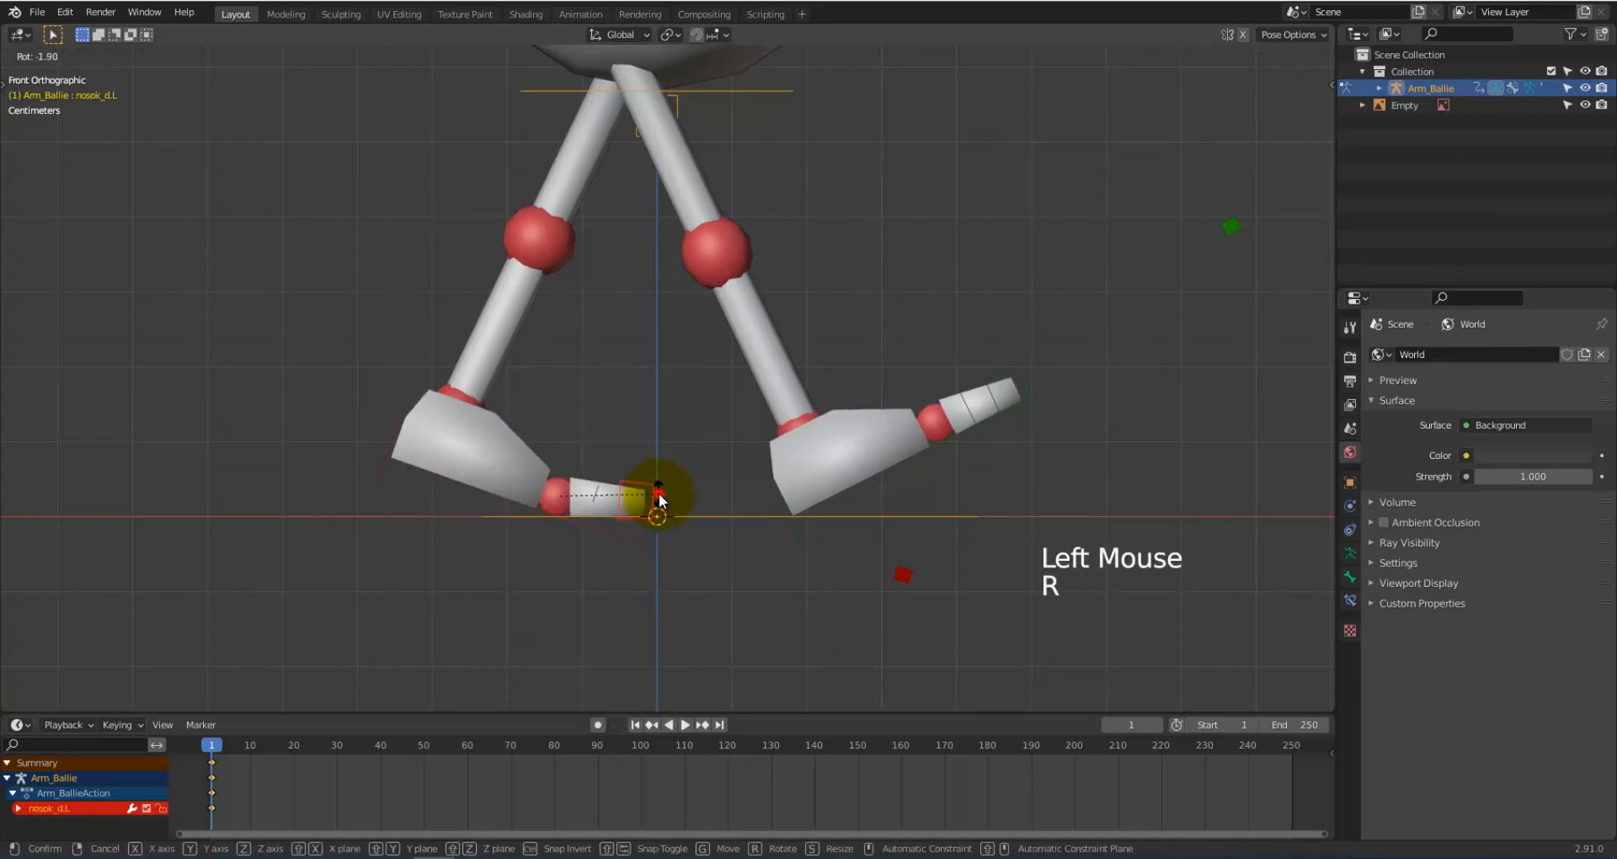
left_click(659, 496)
key("i")
left_click(659, 493)
Step: Examine the contact and down poses and their frame numbers in the walk-cycle reference against the rig
scroll(826, 504, "down", 4)
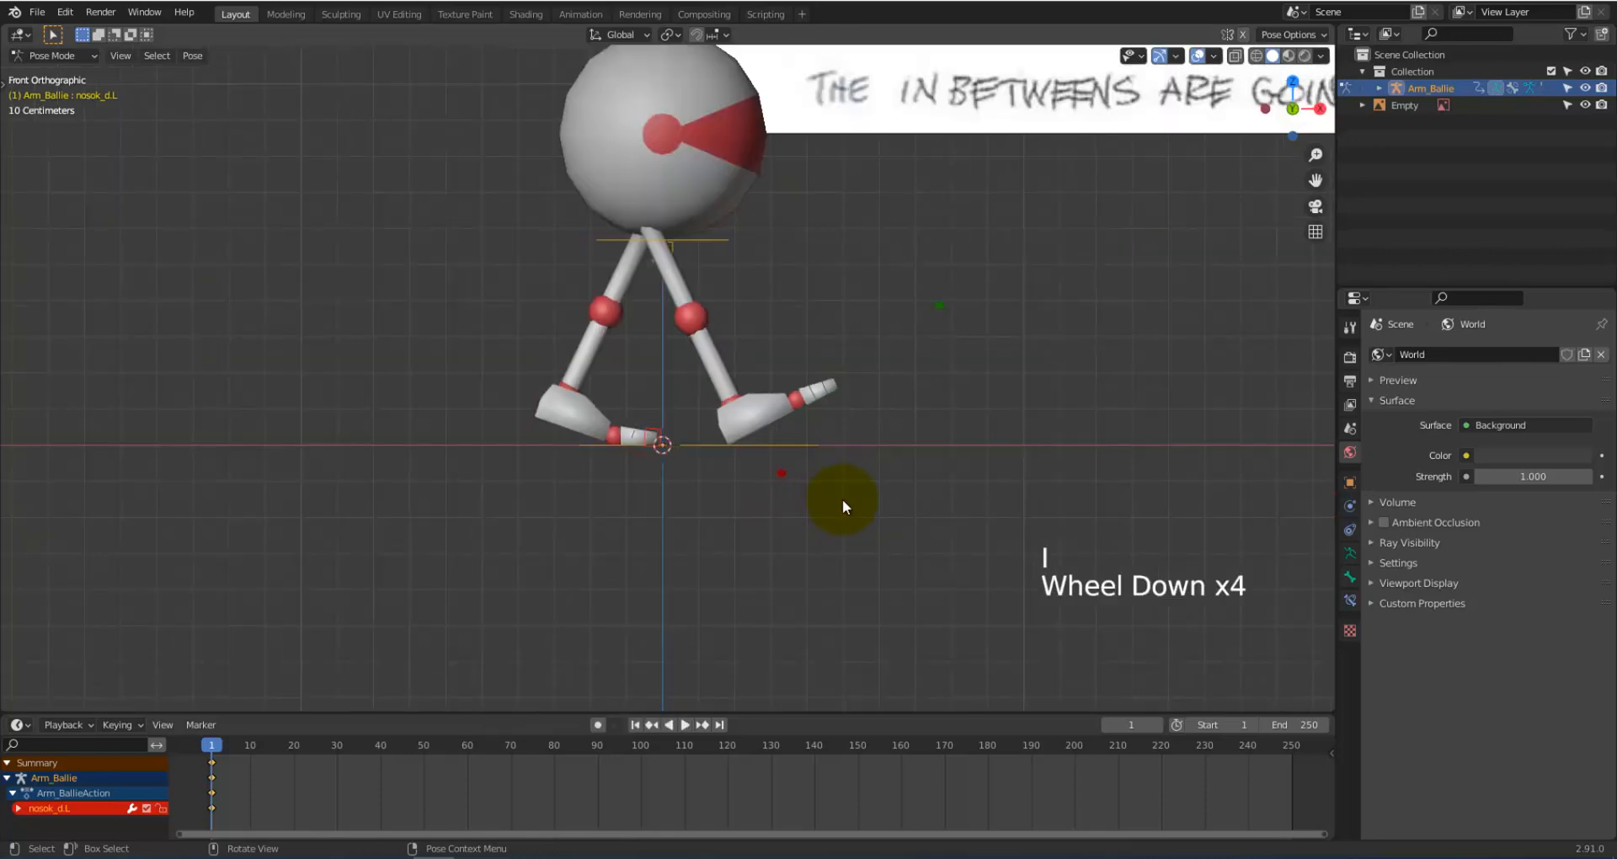
scroll(842, 505, "down", 2)
middle_click_drag(927, 426, 891, 587, "shift")
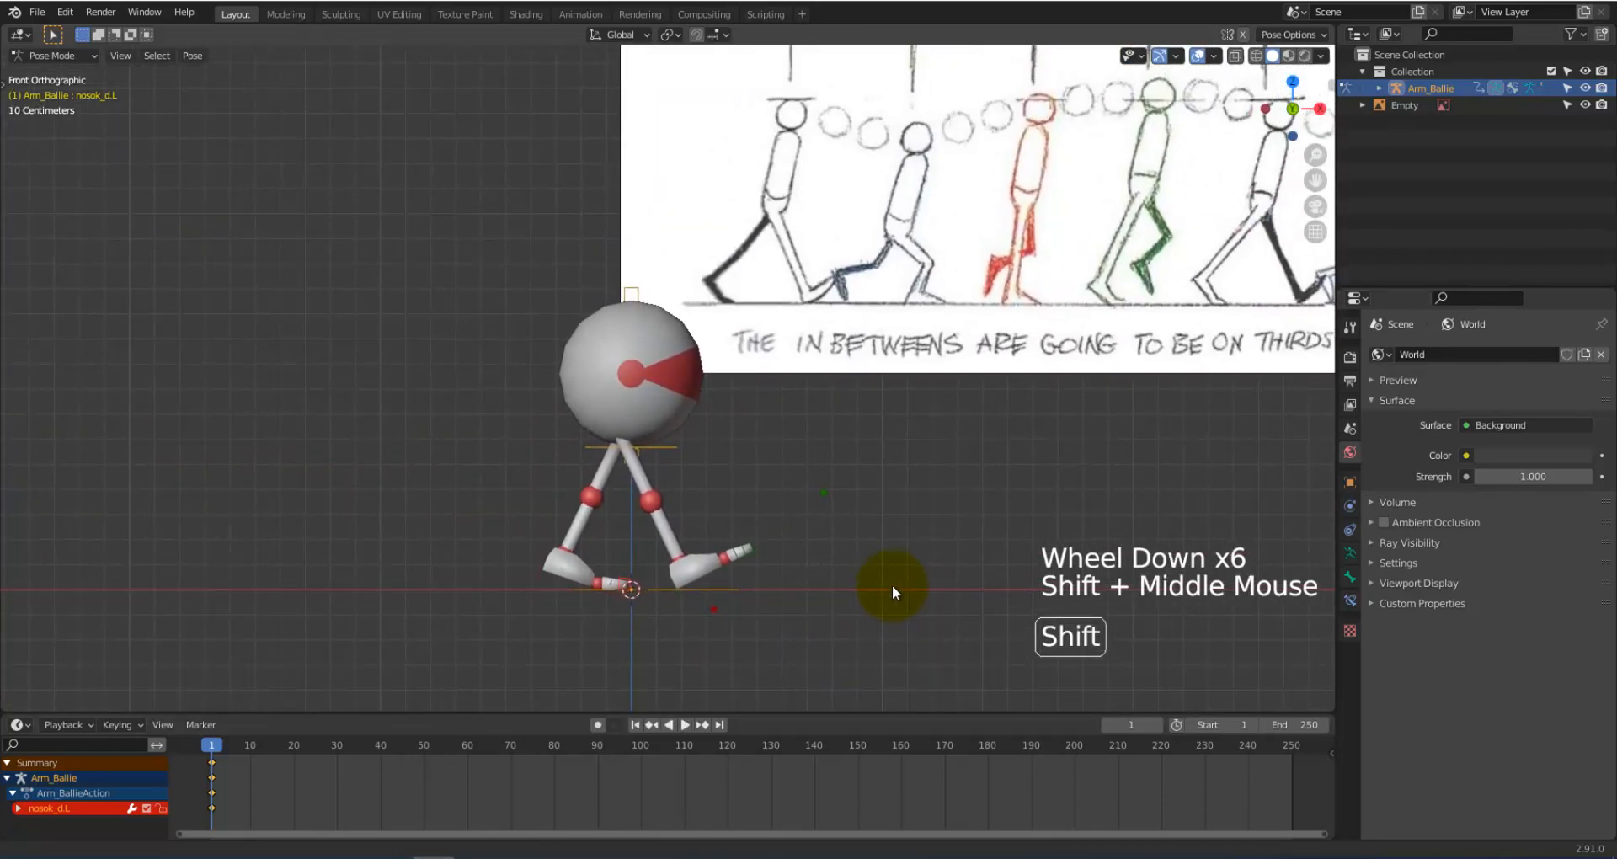
scroll(805, 505, "down", 3)
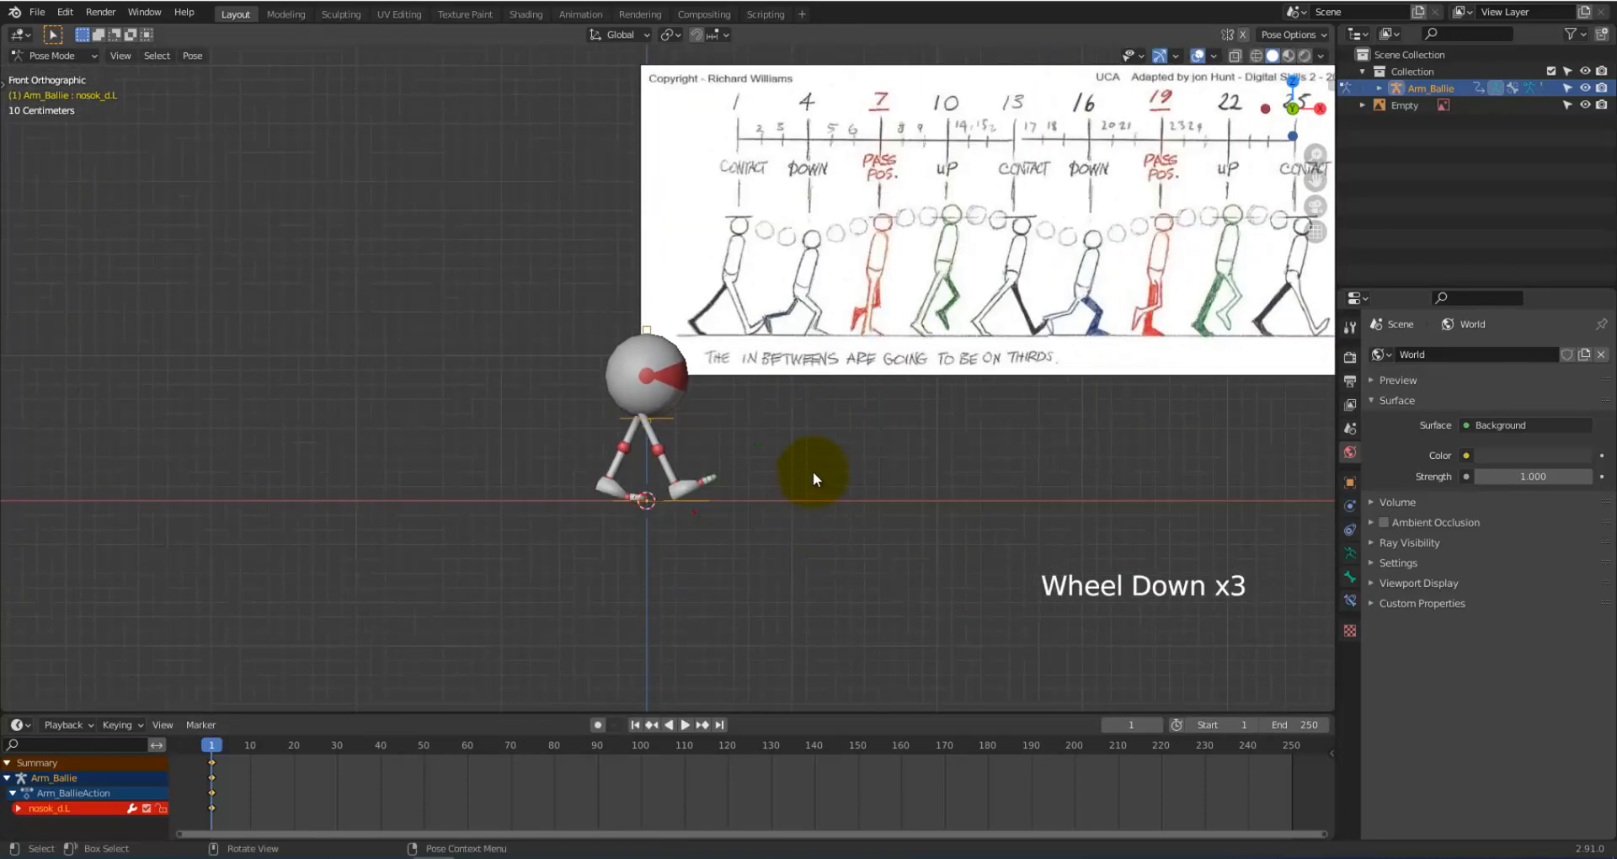
scroll(866, 472, "up", 3)
middle_click_drag(619, 530, 661, 480, "shift")
scroll(661, 480, "down", 2)
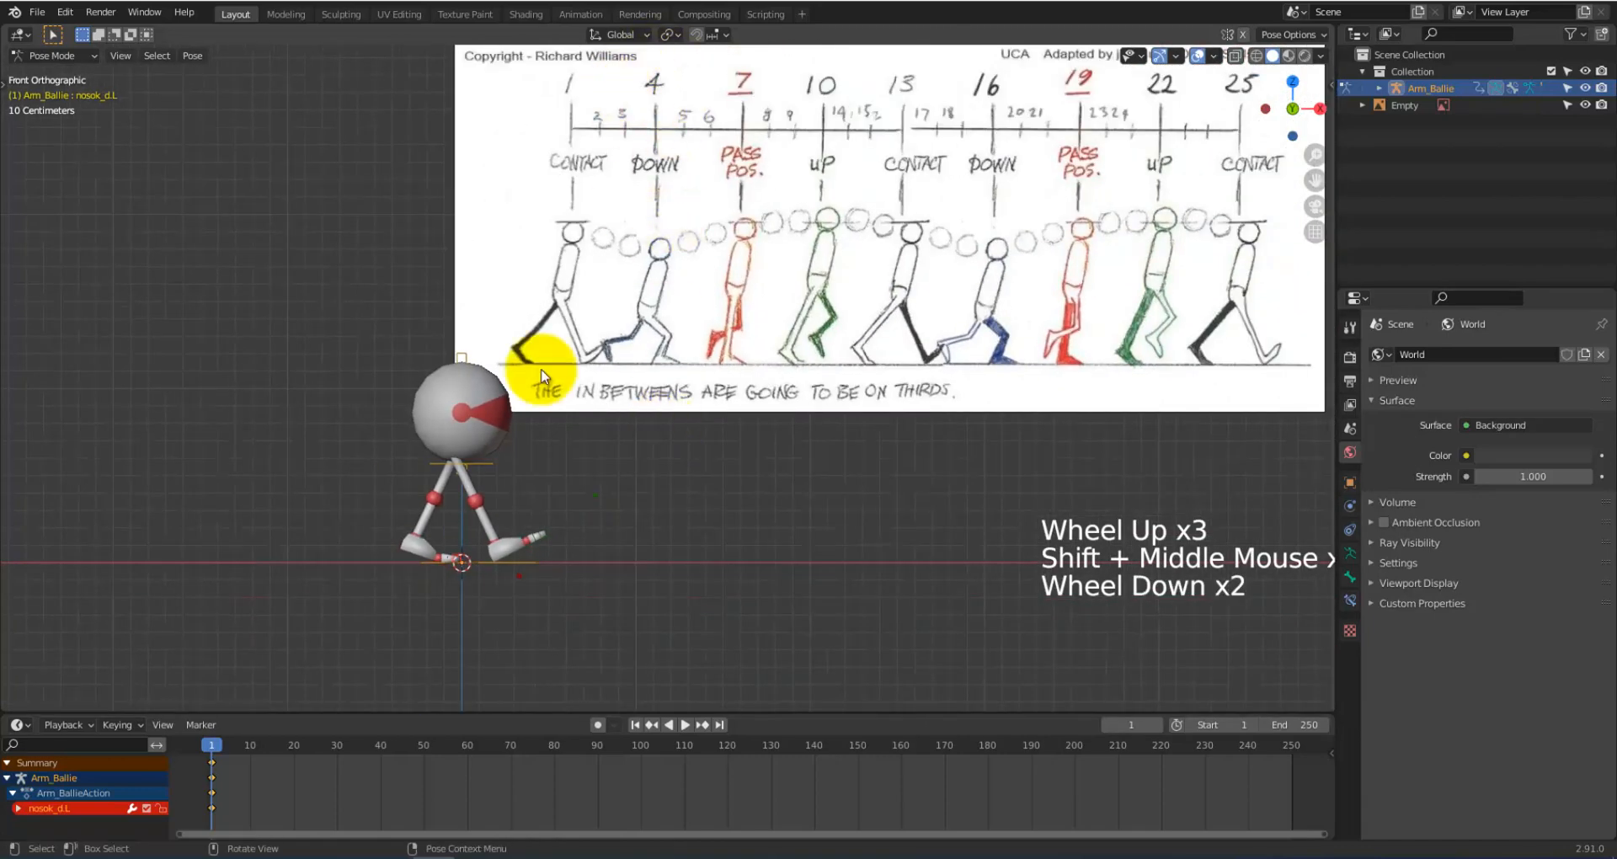
left_click(225, 751)
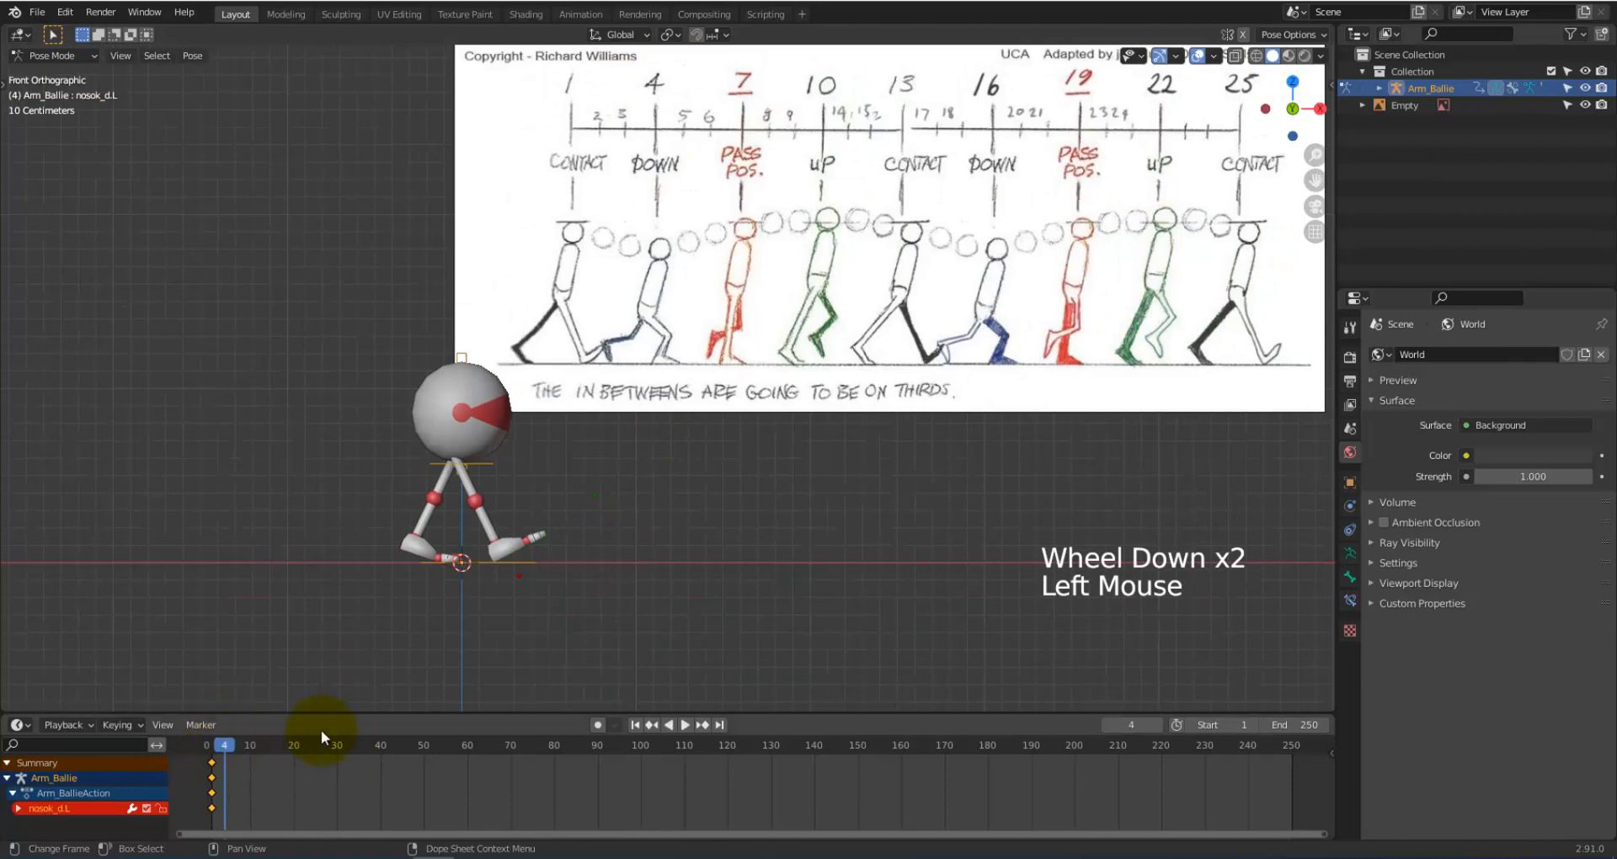
scroll(571, 599, "up", 2)
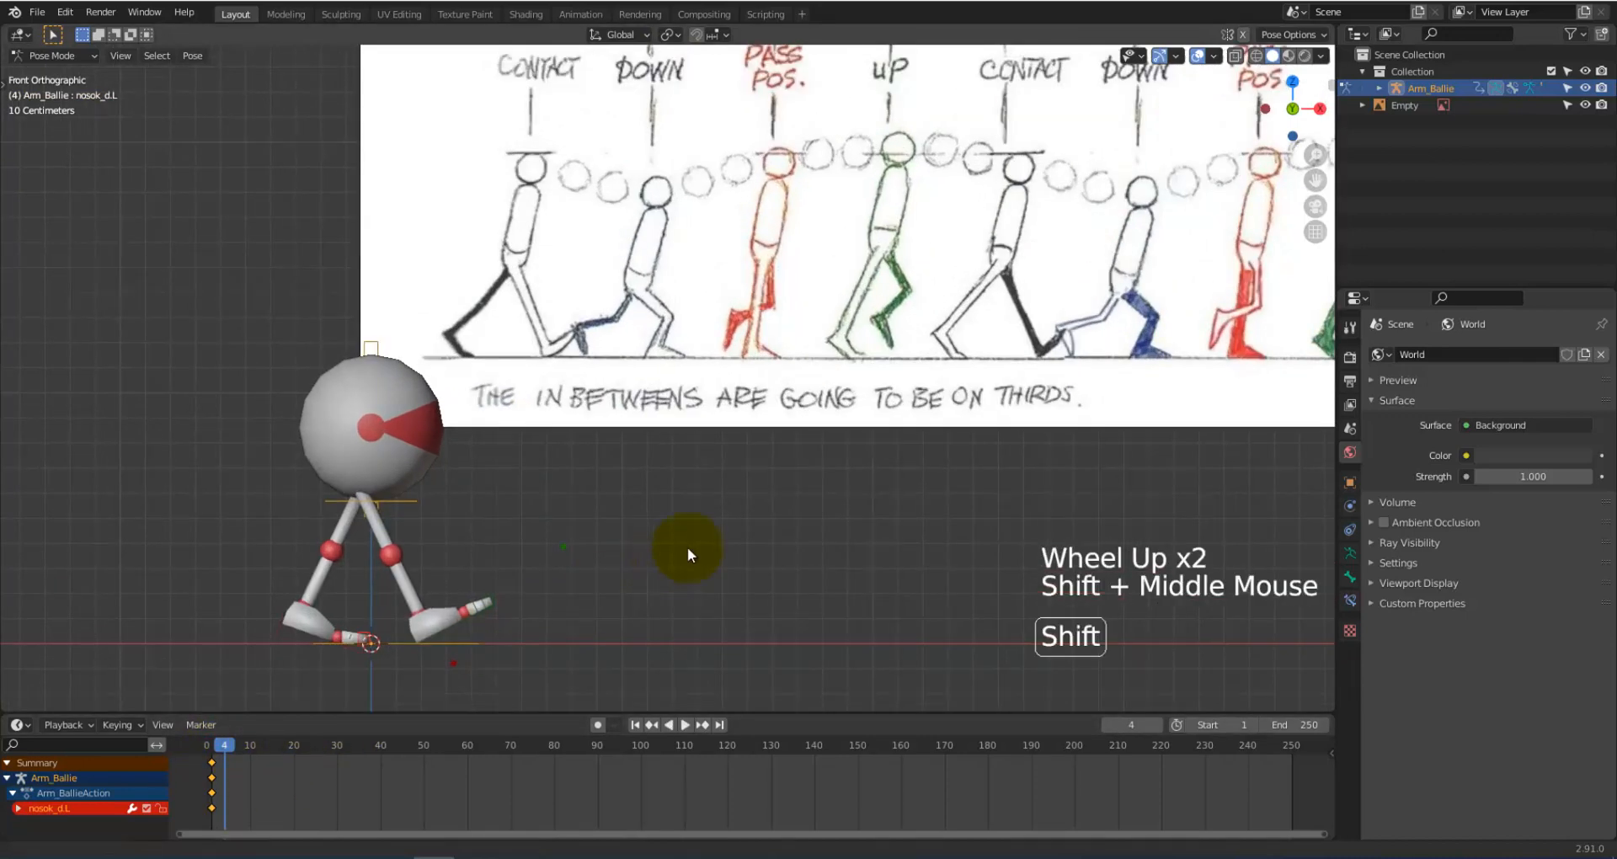
middle_click_drag(687, 547, 851, 581, "shift")
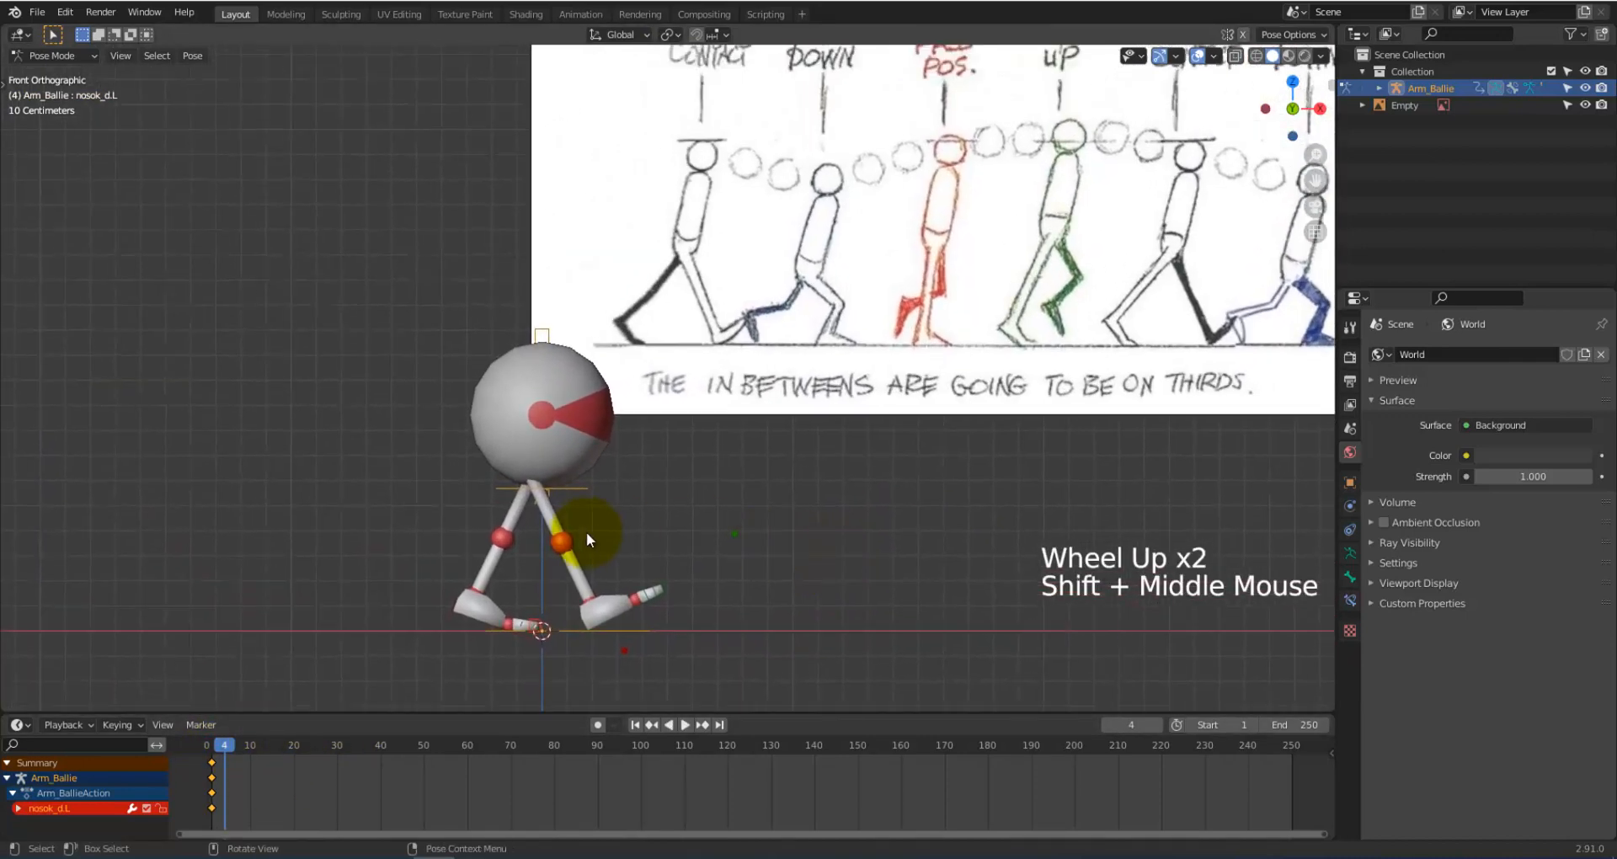
Step: Keyframe the location, rotation and scale of the torso control (tors_ctrl) at frame 1
left_click(211, 746)
left_click(578, 483)
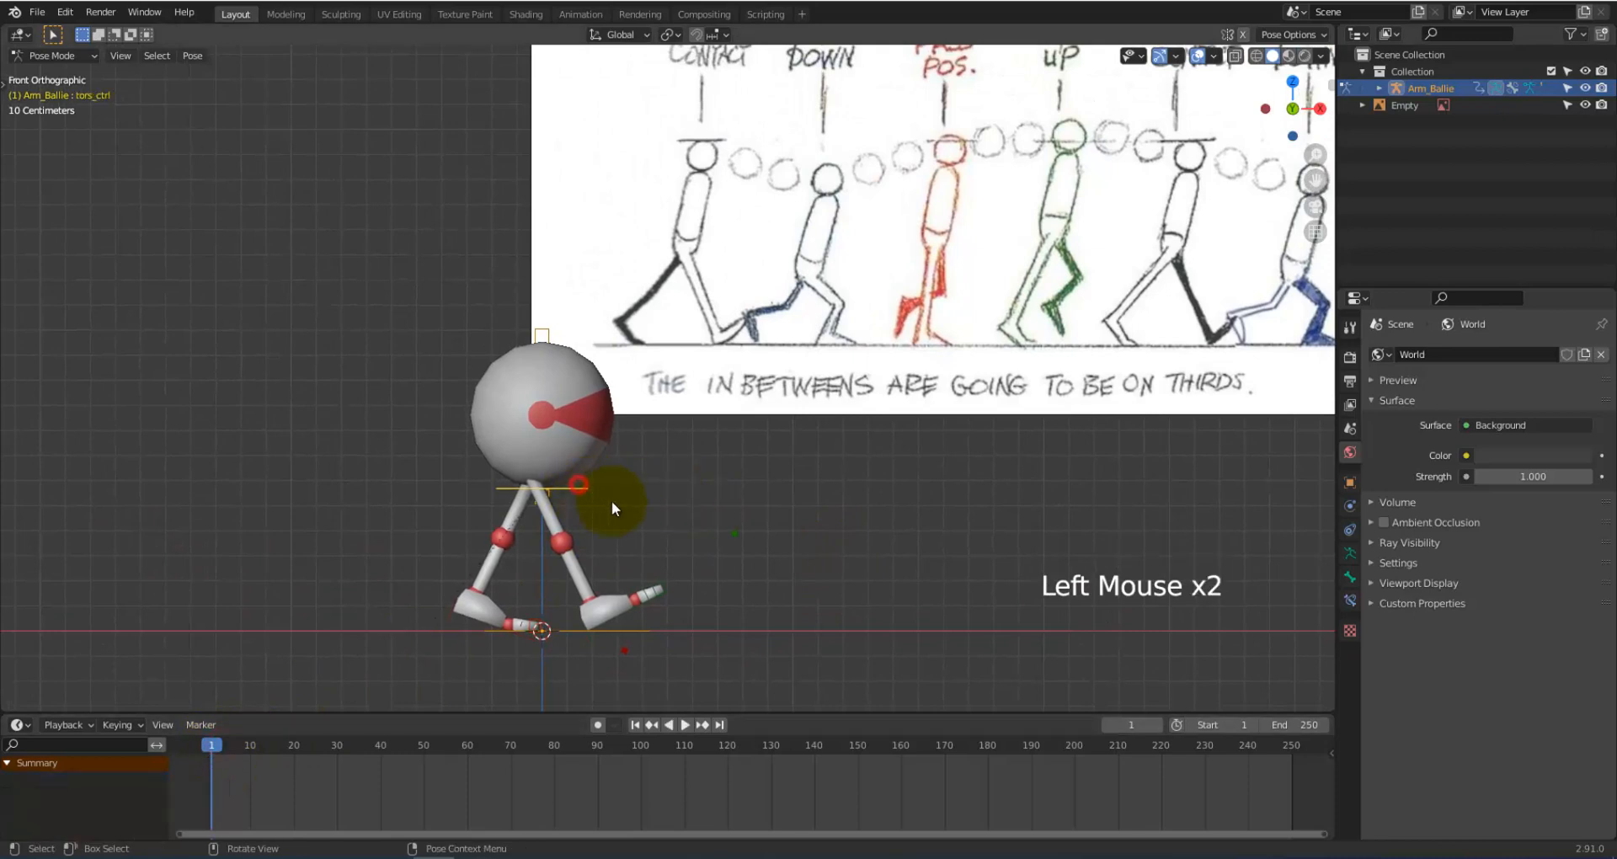
key("i")
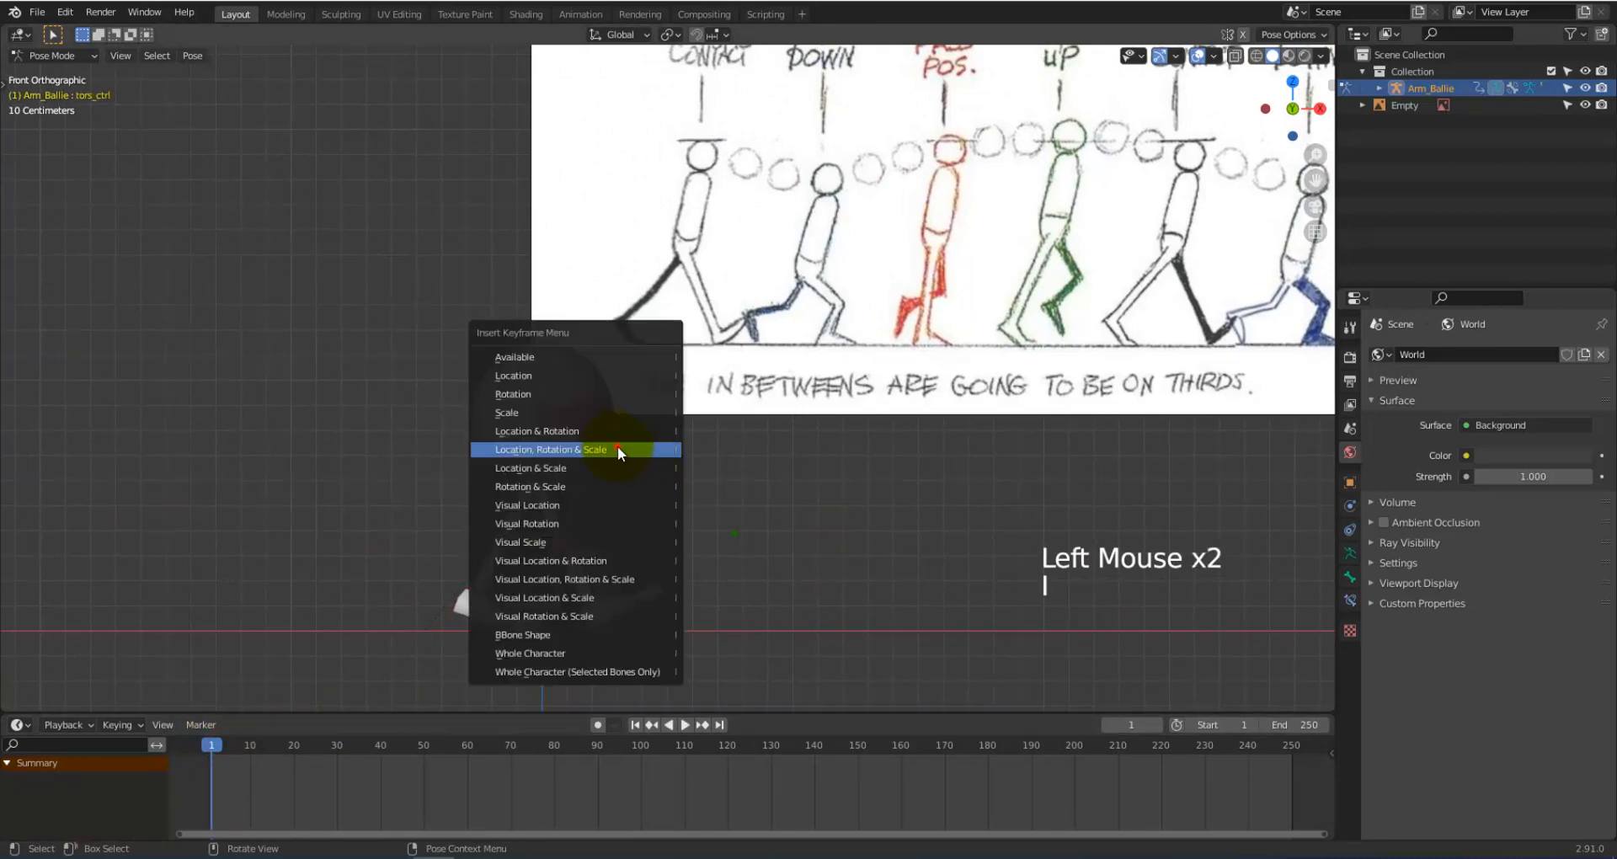
left_click(618, 446)
Step: Go to frame 4 and lower the torso control about 0.12 m along global Z for the down pose
left_click_drag(210, 749, 226, 751)
scroll(807, 402, "down", 2)
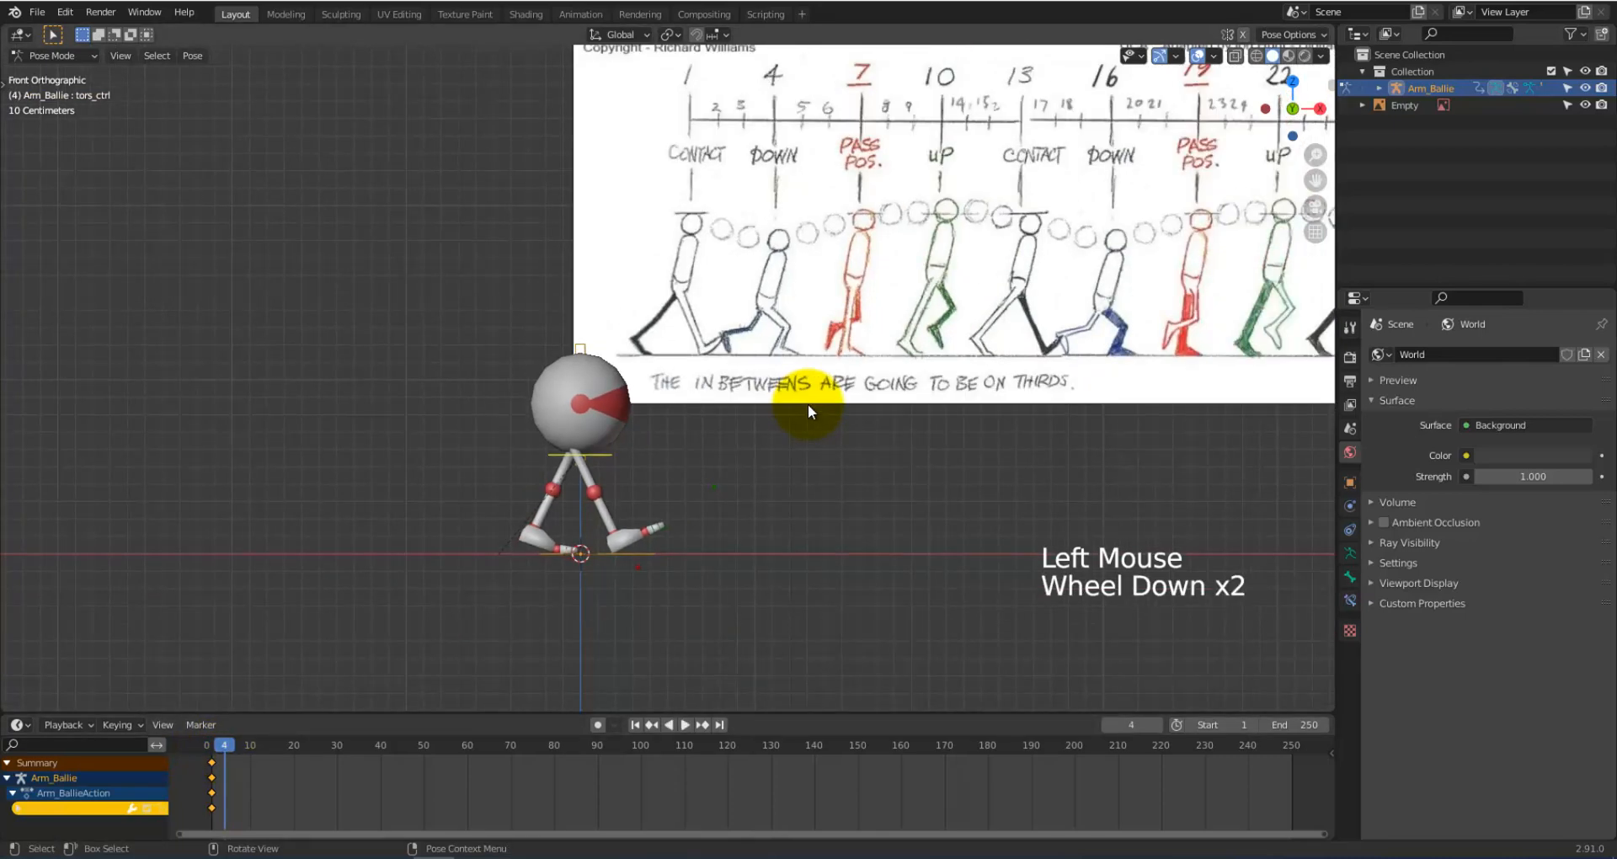
scroll(807, 402, "up", 3)
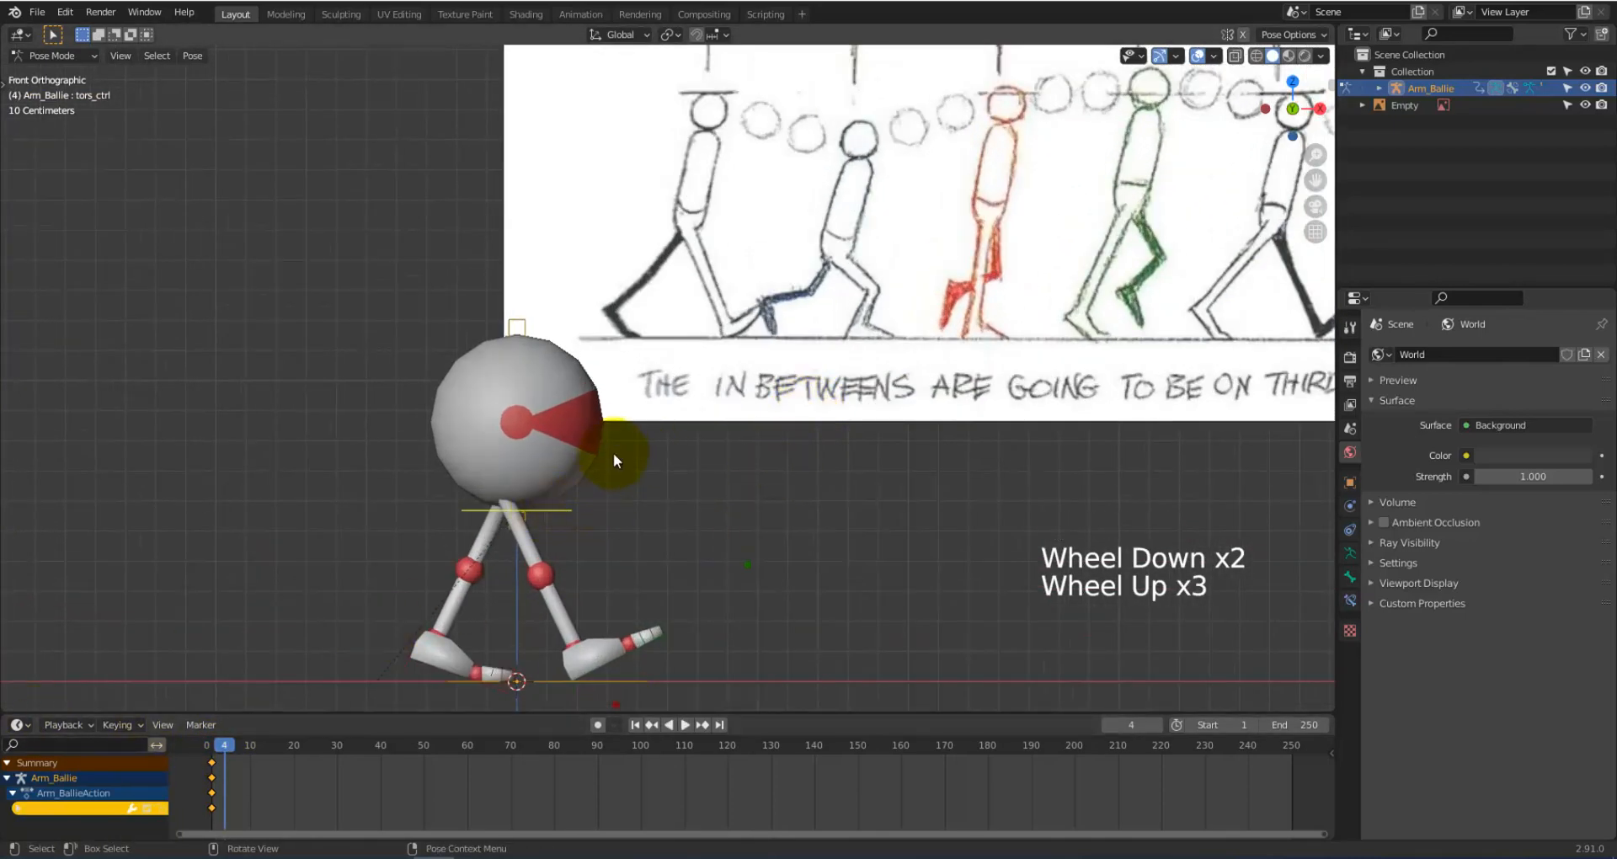
key("g")
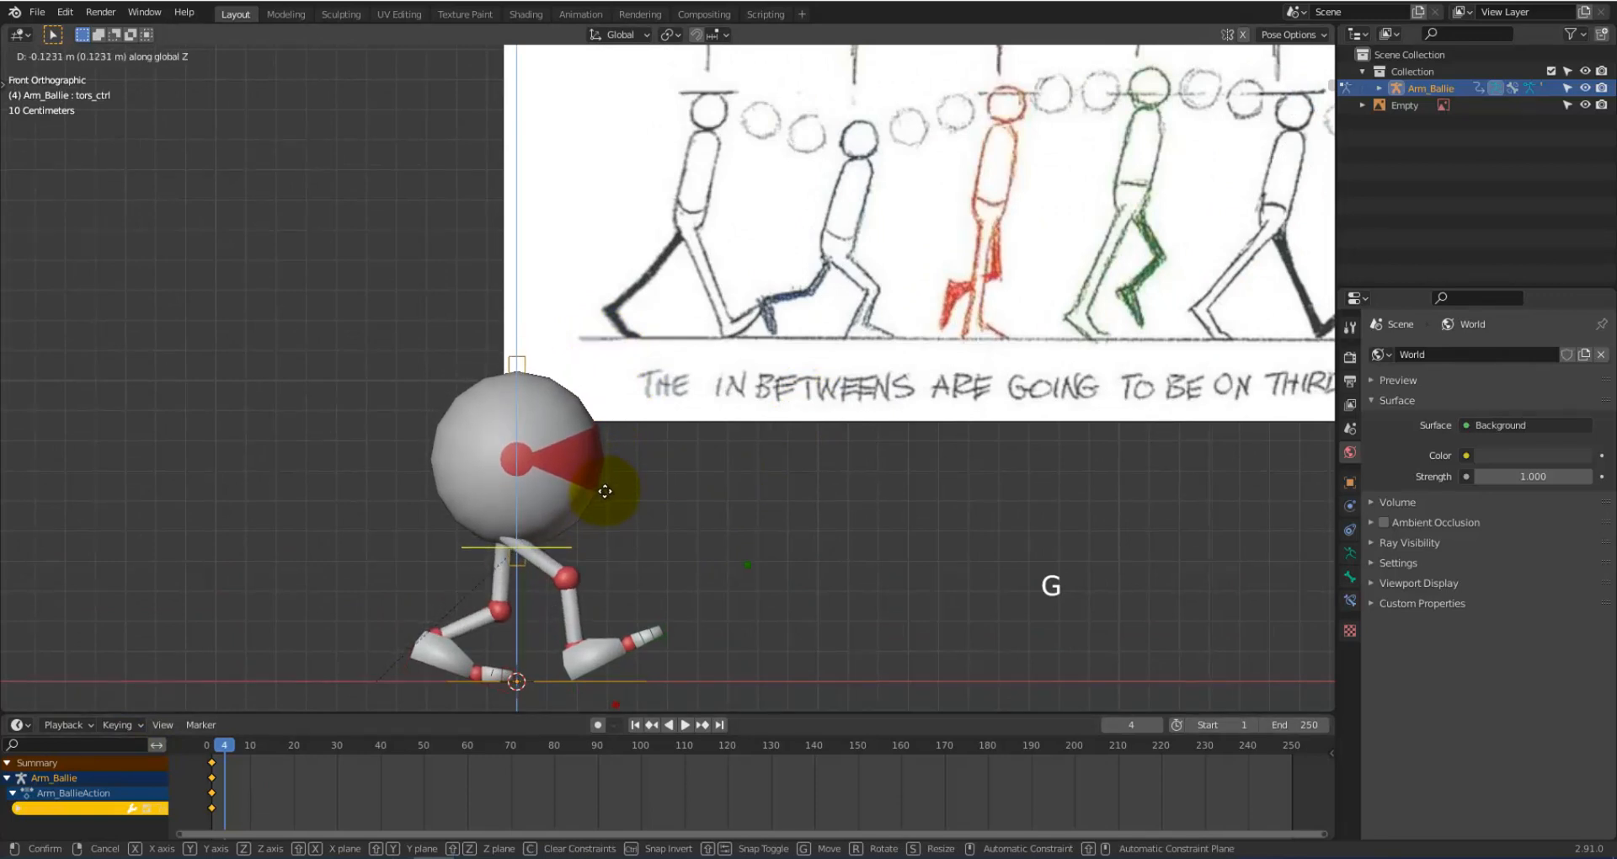
left_click(640, 480)
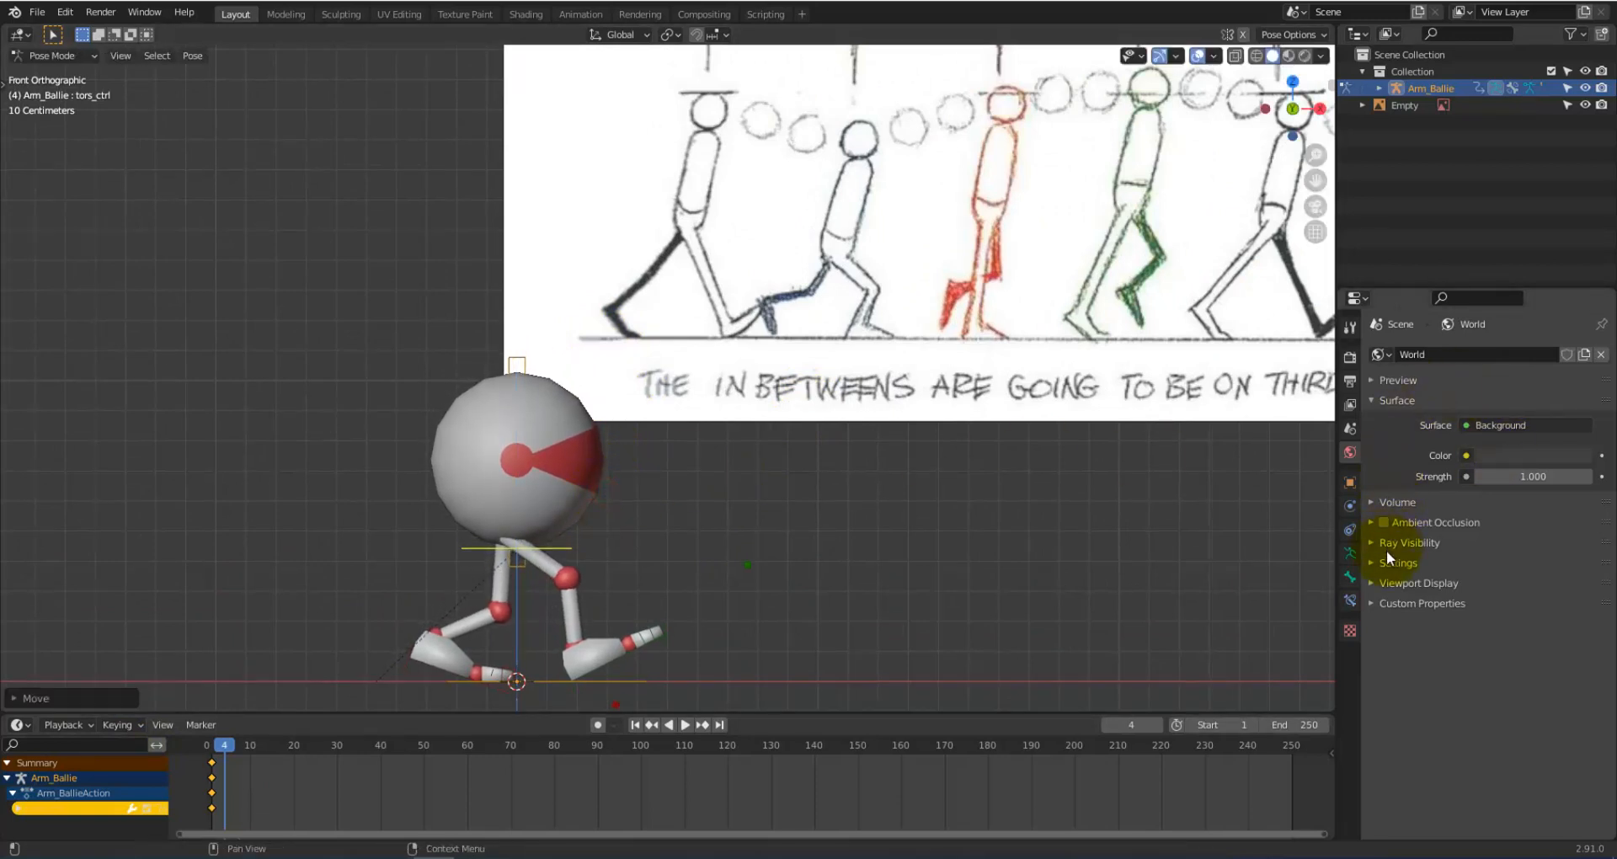
left_click(1349, 529)
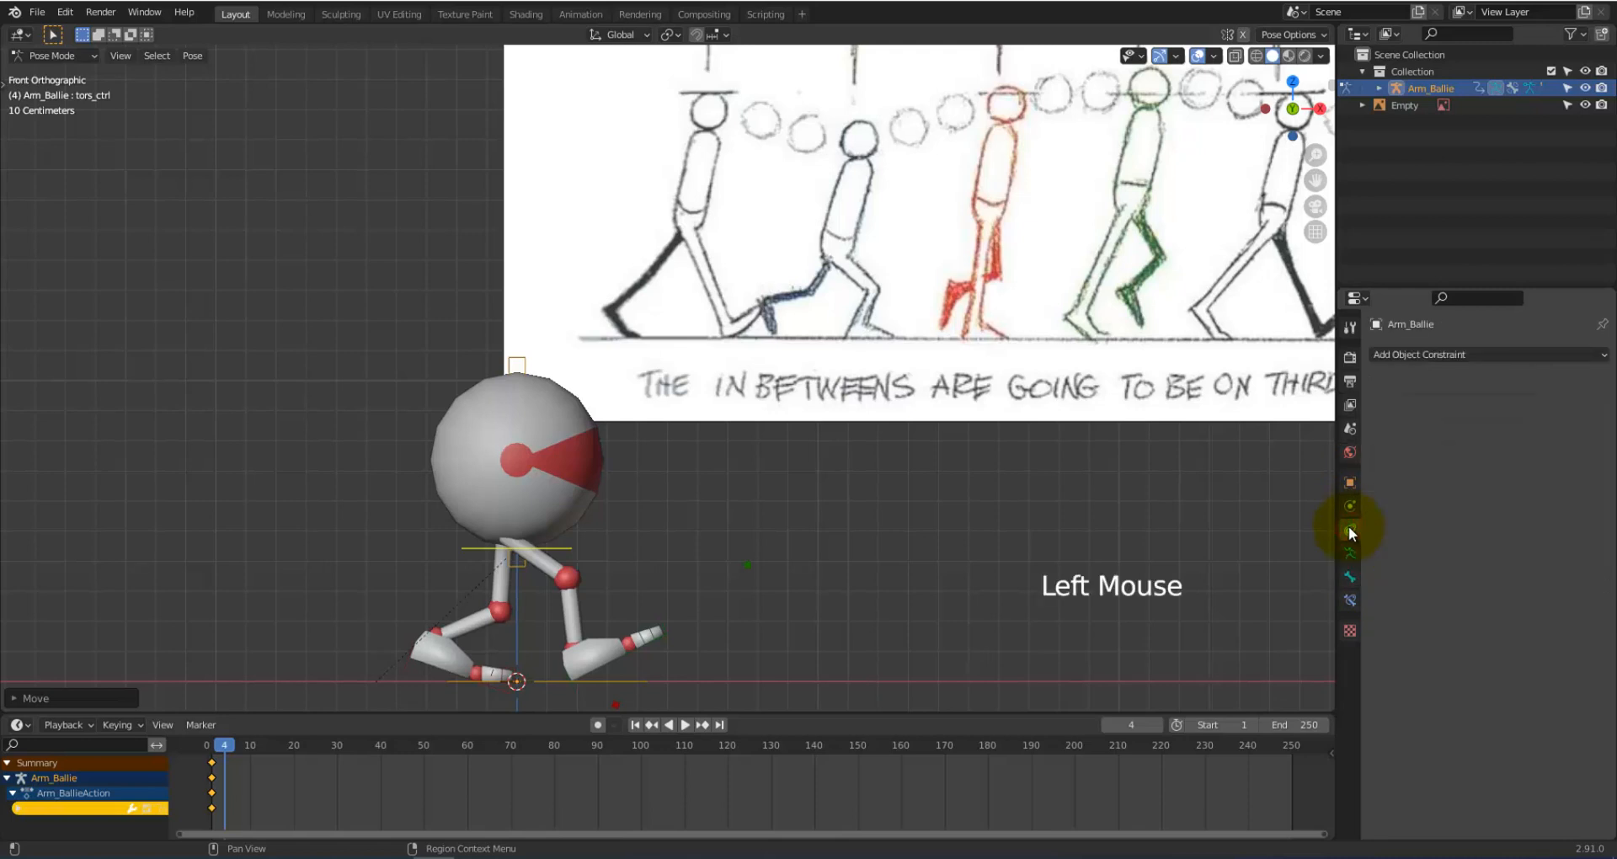
left_click(1351, 354)
left_click(1354, 357)
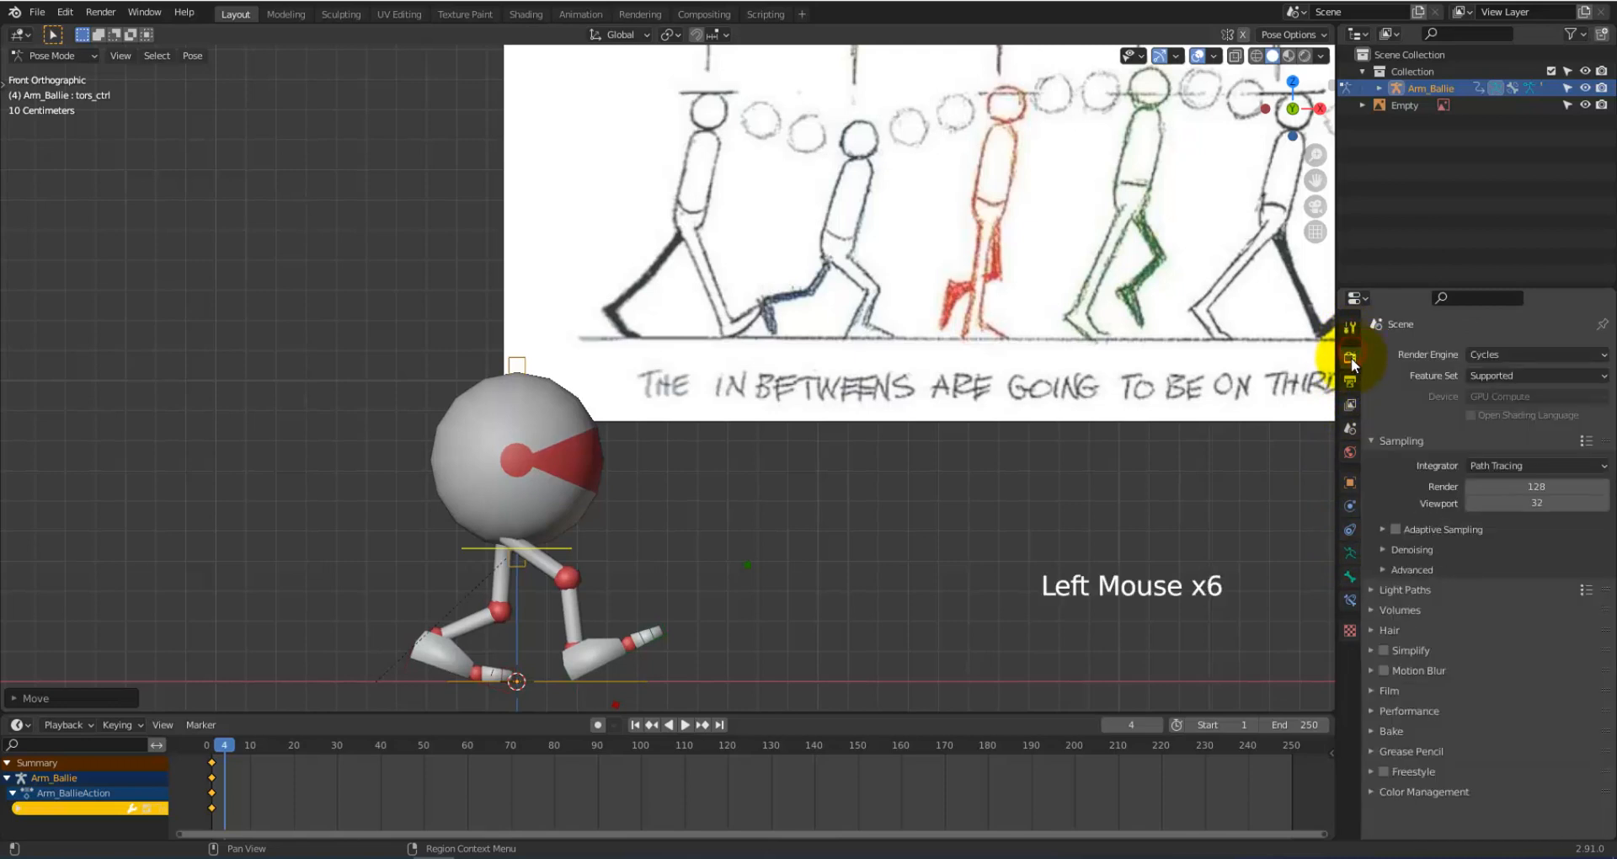
left_click(1351, 427)
left_click(1351, 454)
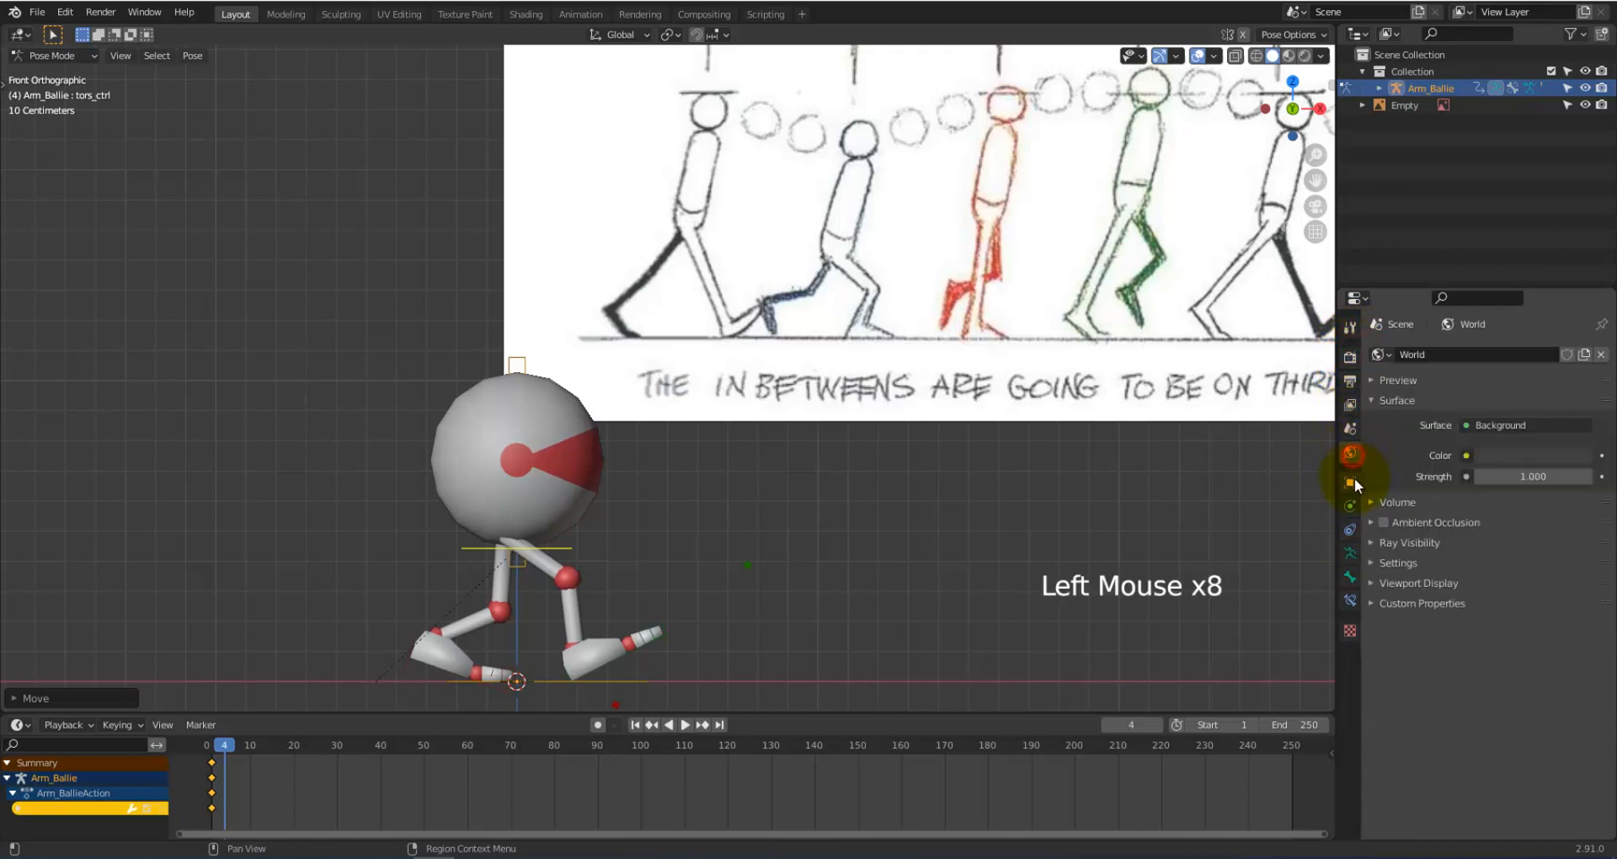
left_click(1352, 482)
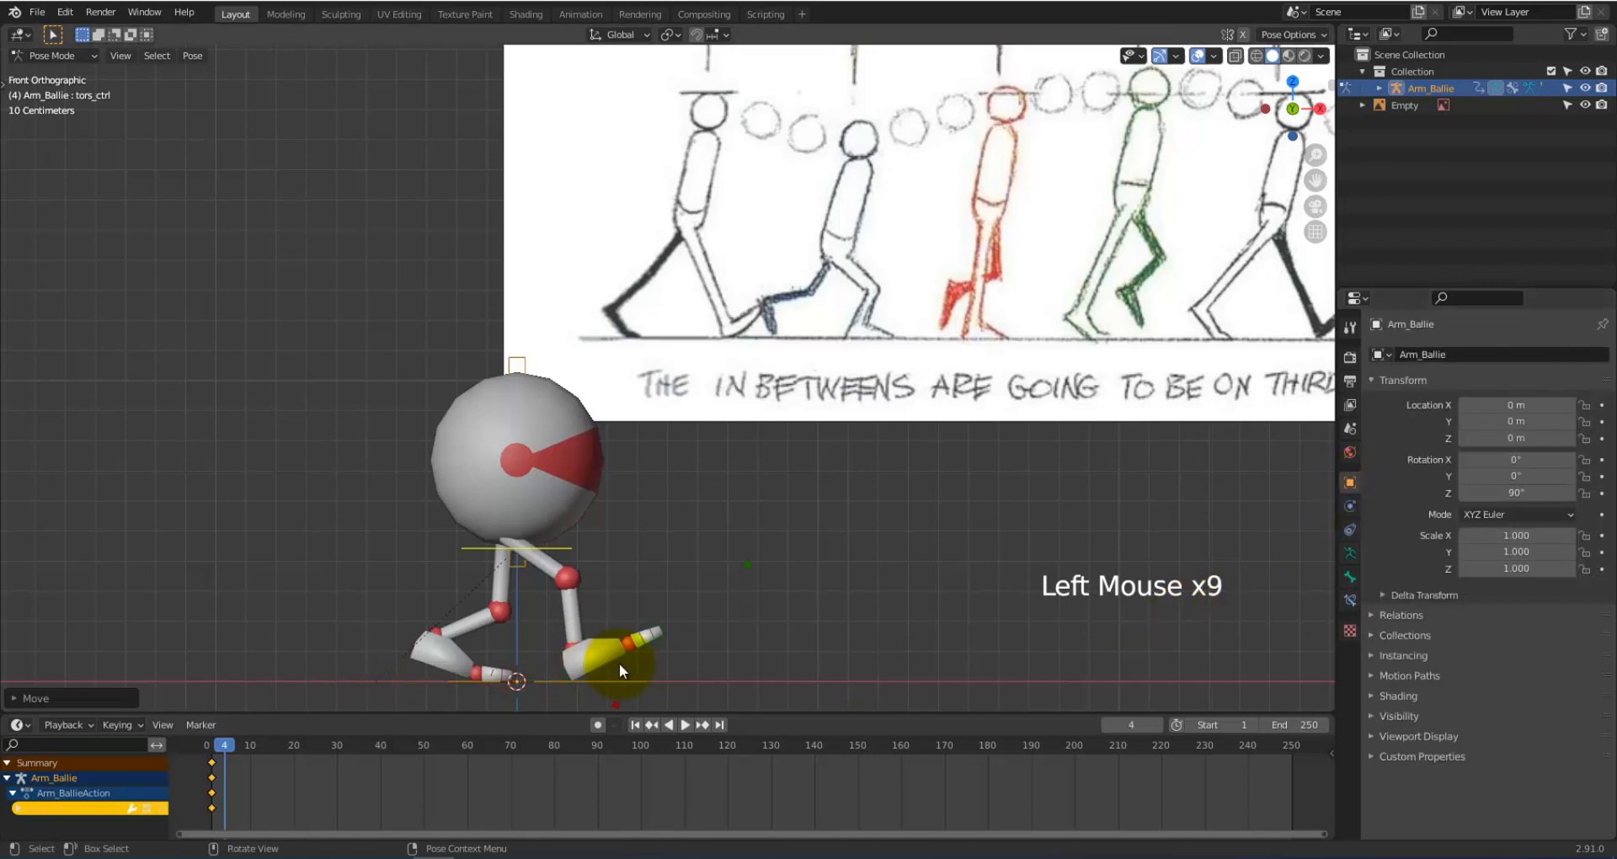
Step: Keyframe the torso control's location, rotation and scale at frame 4
key("i")
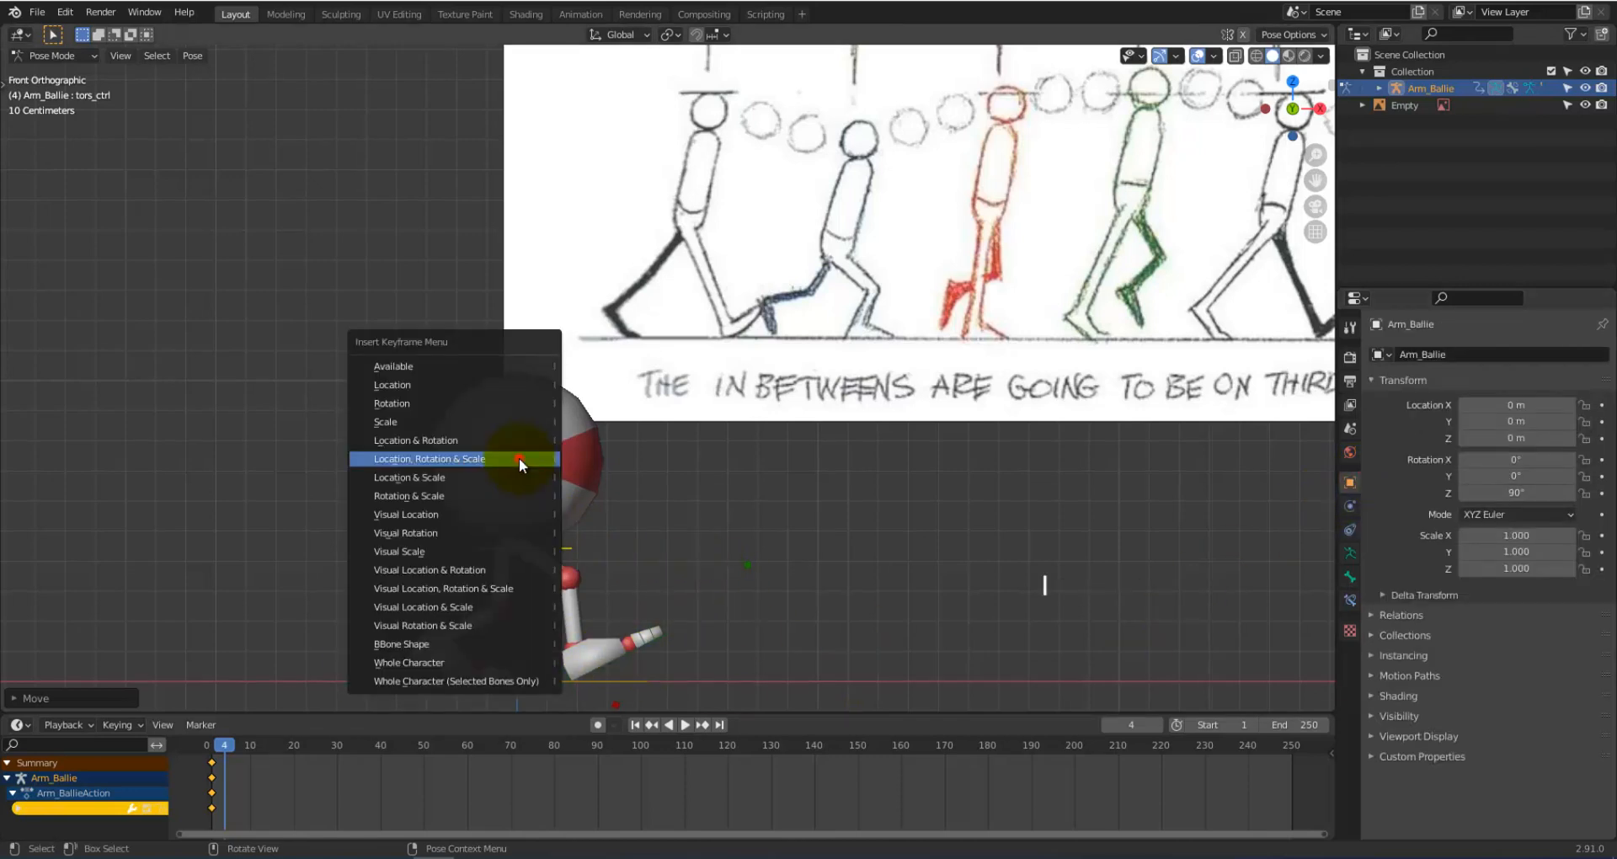
left_click(519, 457)
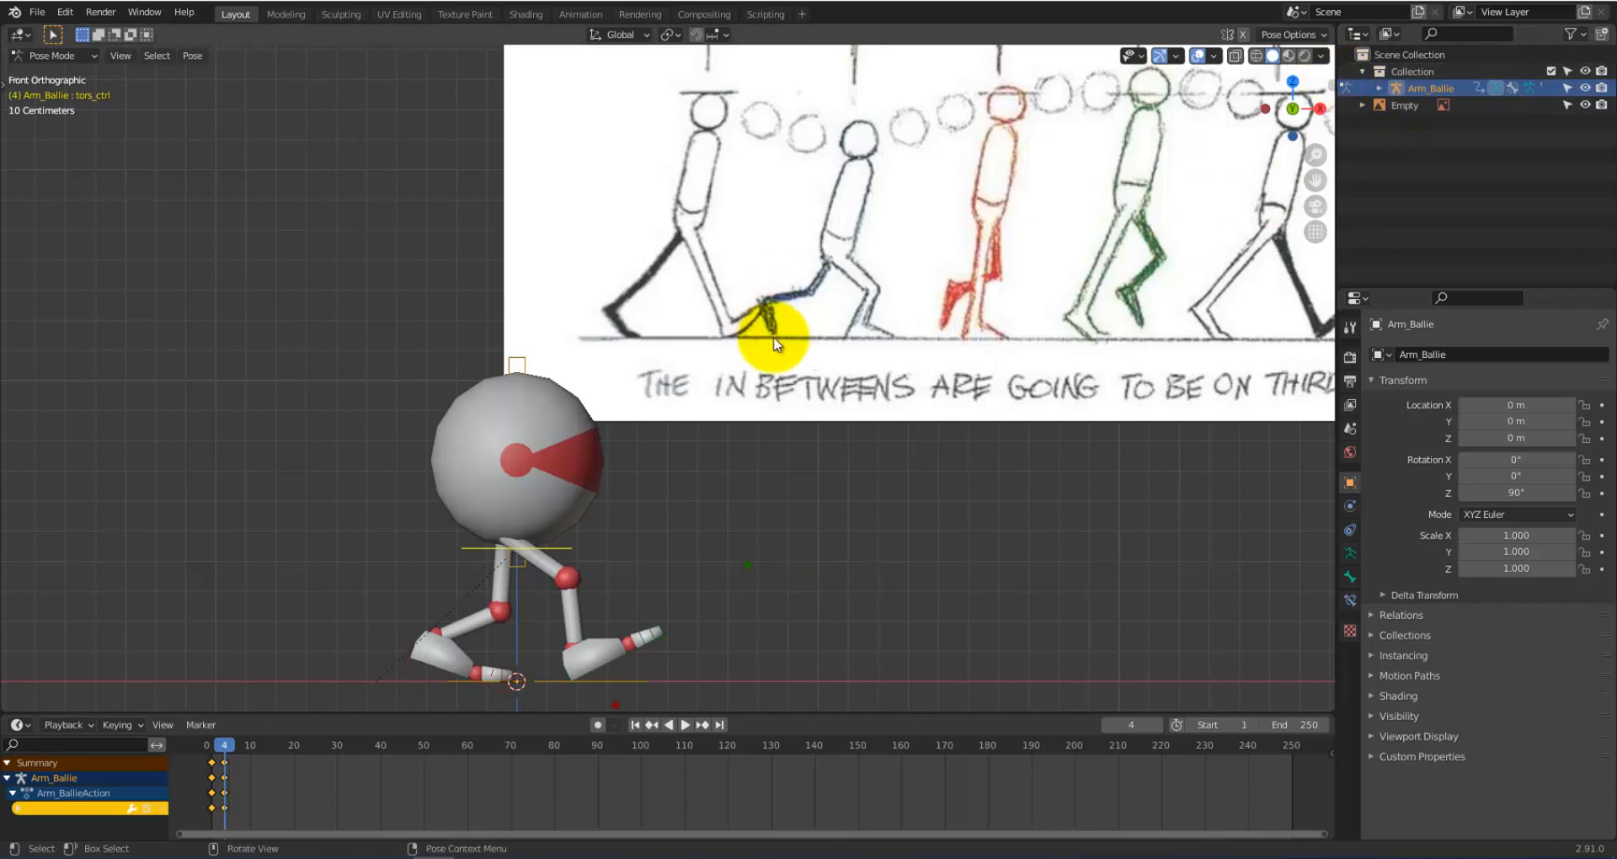
Step: Rotate the right foot control (stopa.R) about -26° so the front foot lies flat on the ground
left_click(611, 663)
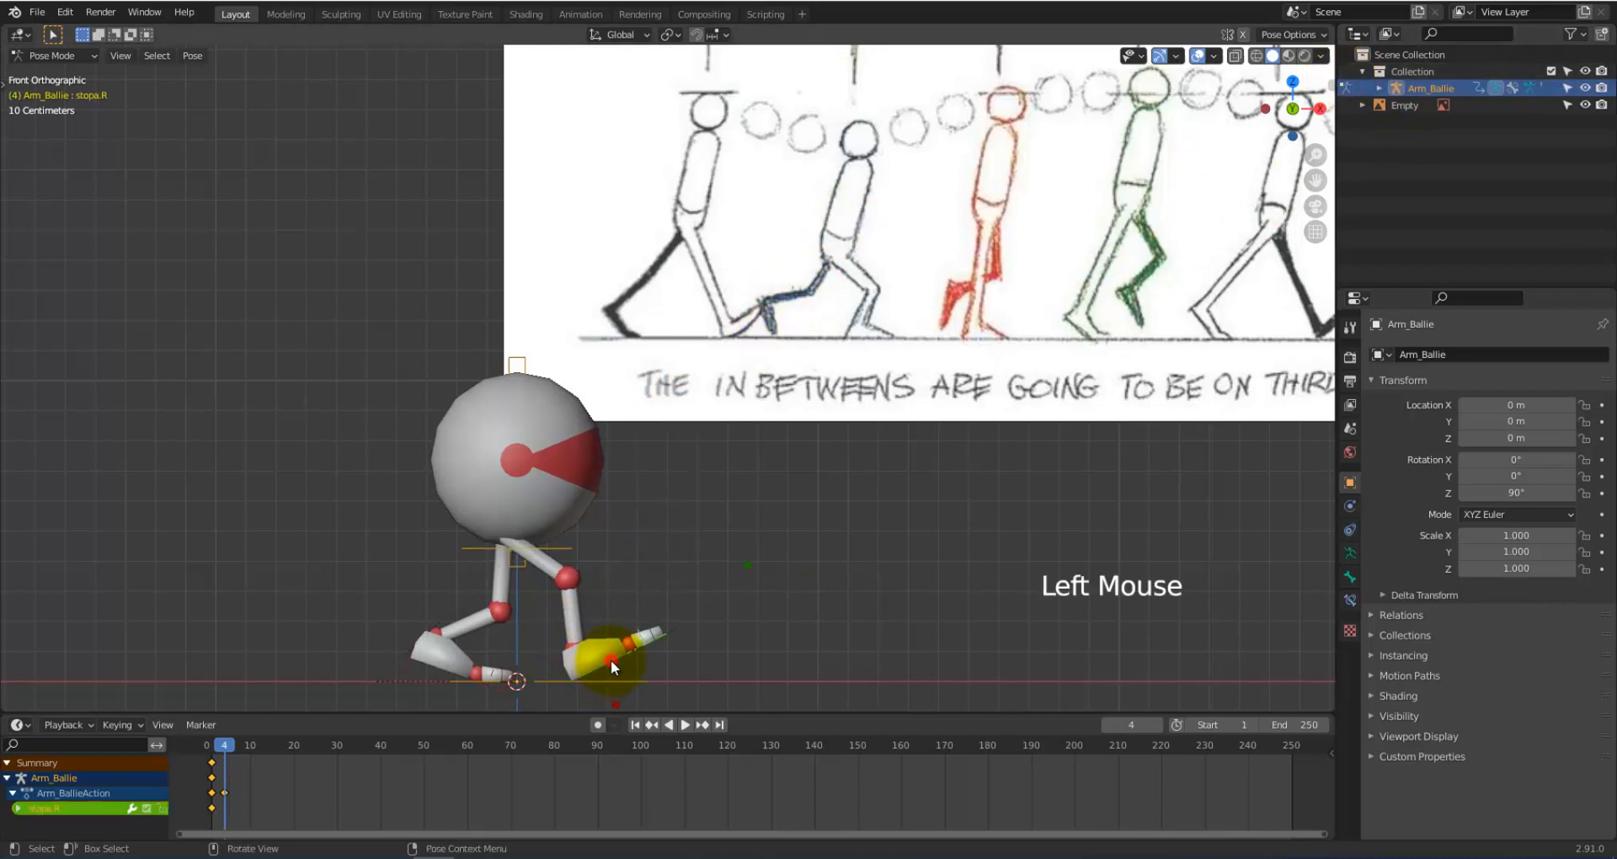
key("r")
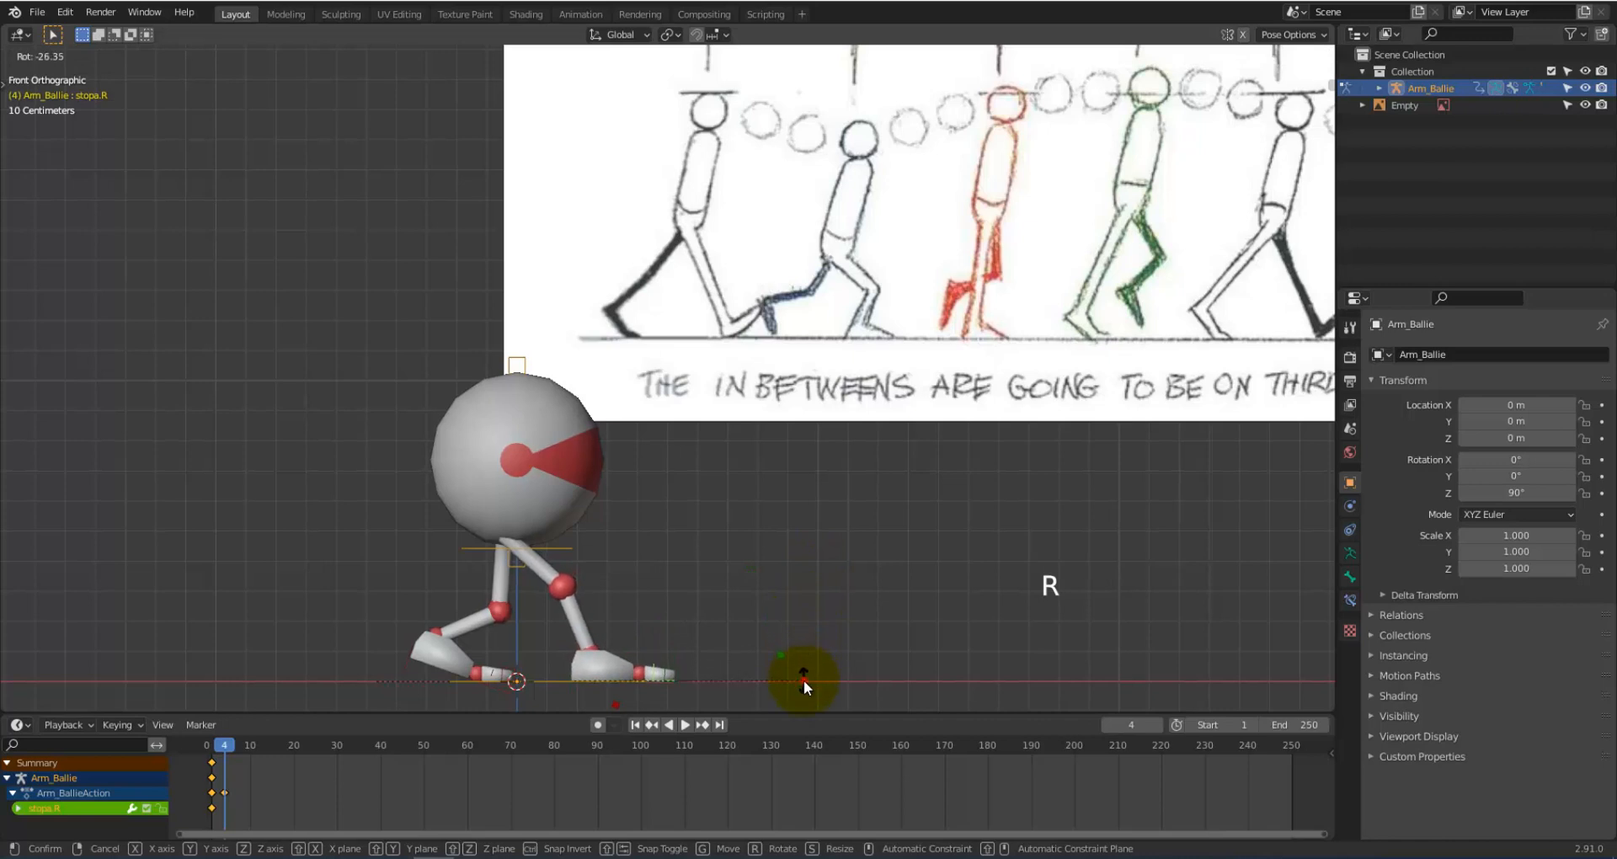
left_click(803, 680)
Step: Move the right foot control about 0.2 m backward along global X and keyframe its location, rotation and scale at frame 4
key("g")
key("x")
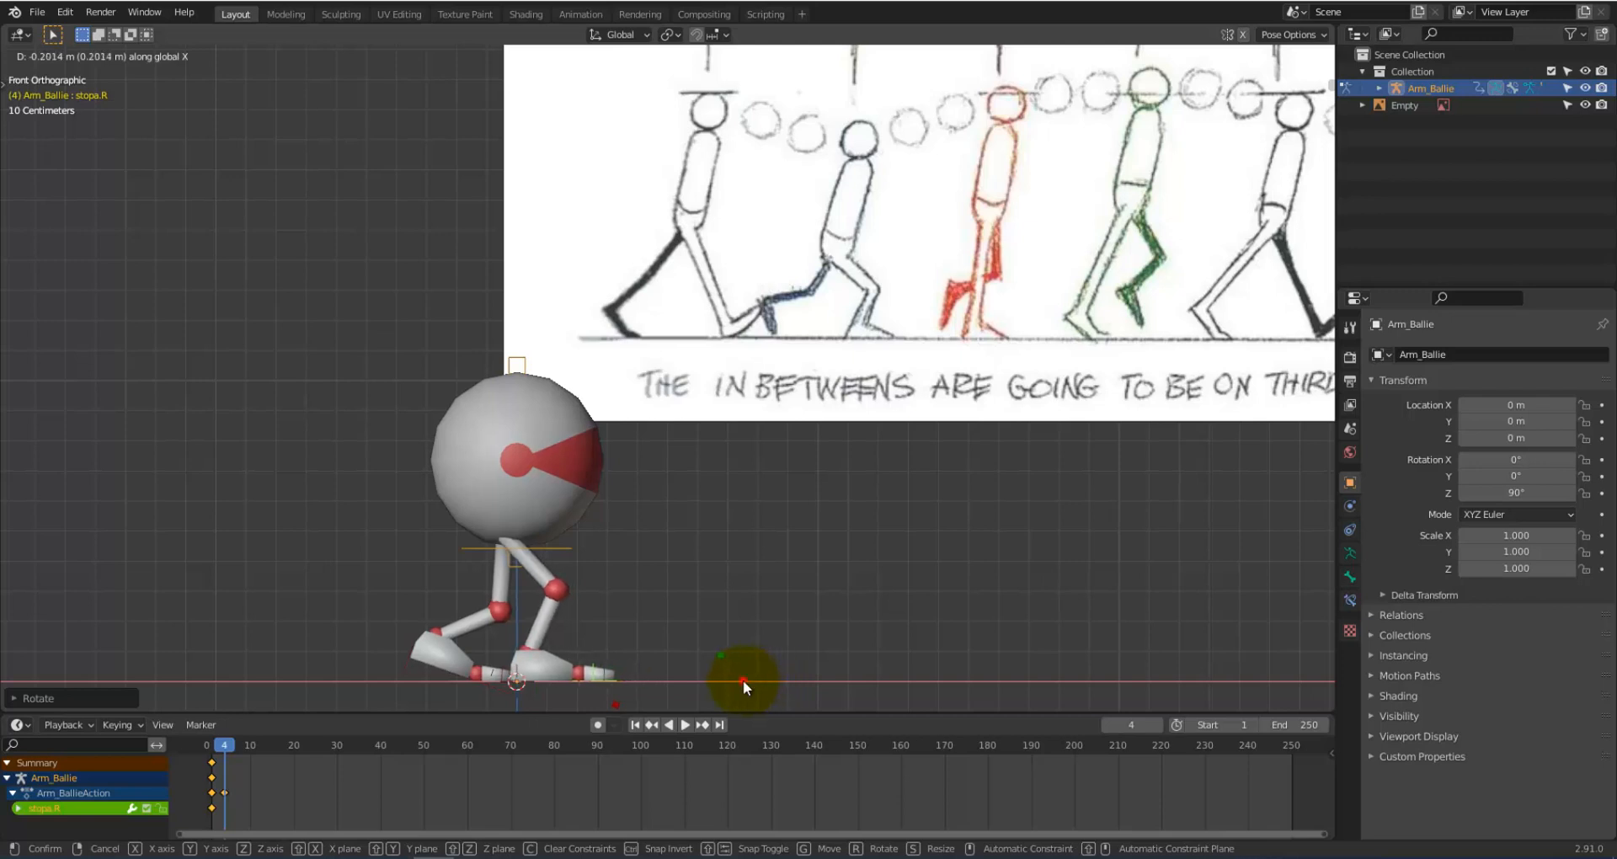
left_click(742, 682)
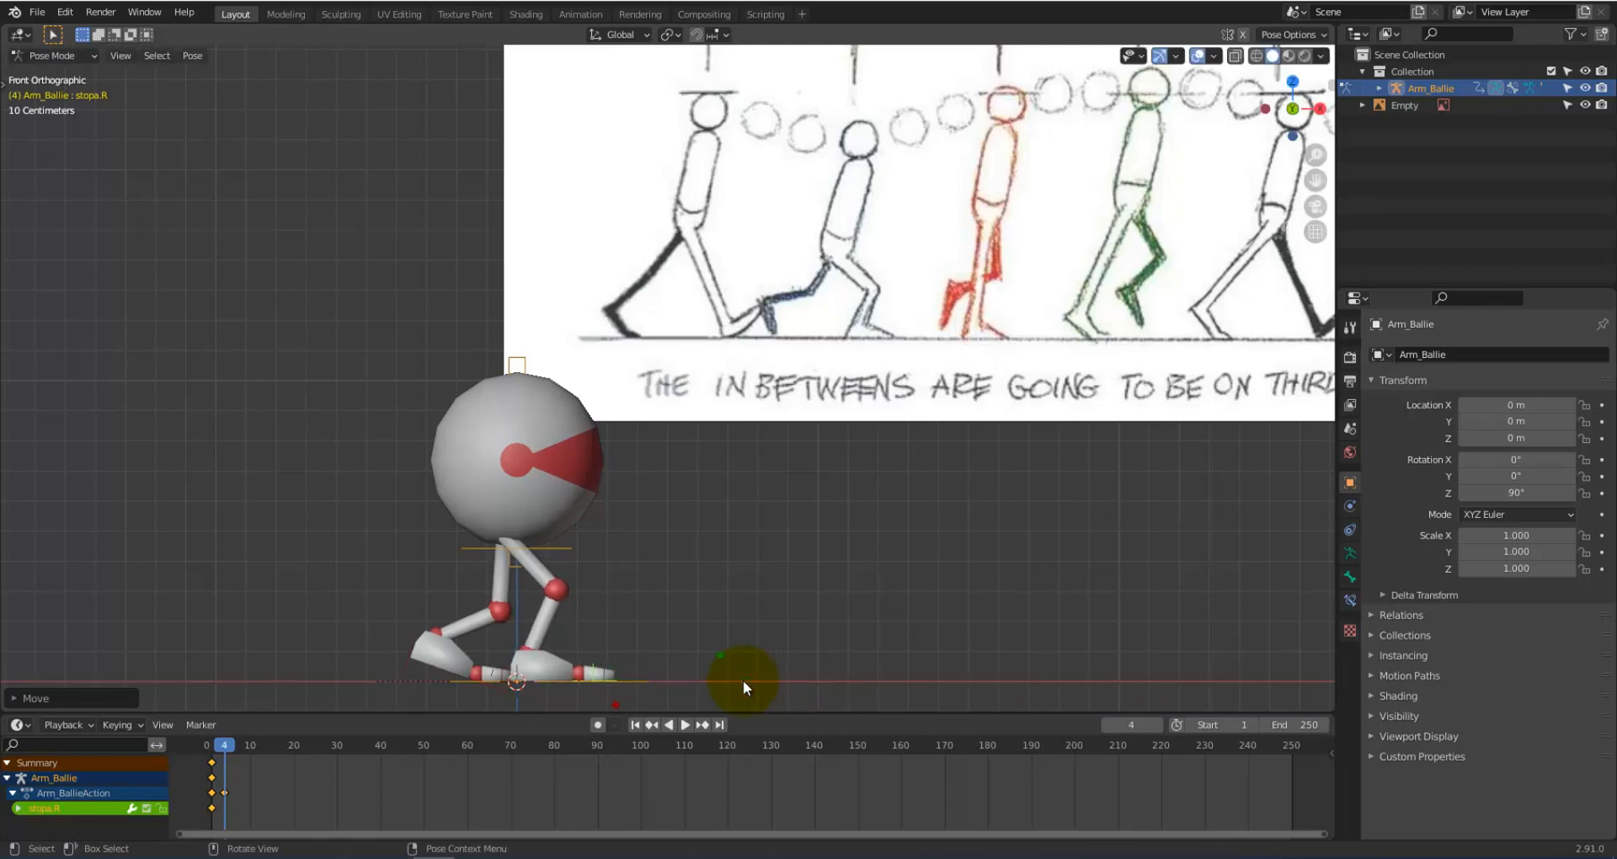
key("i")
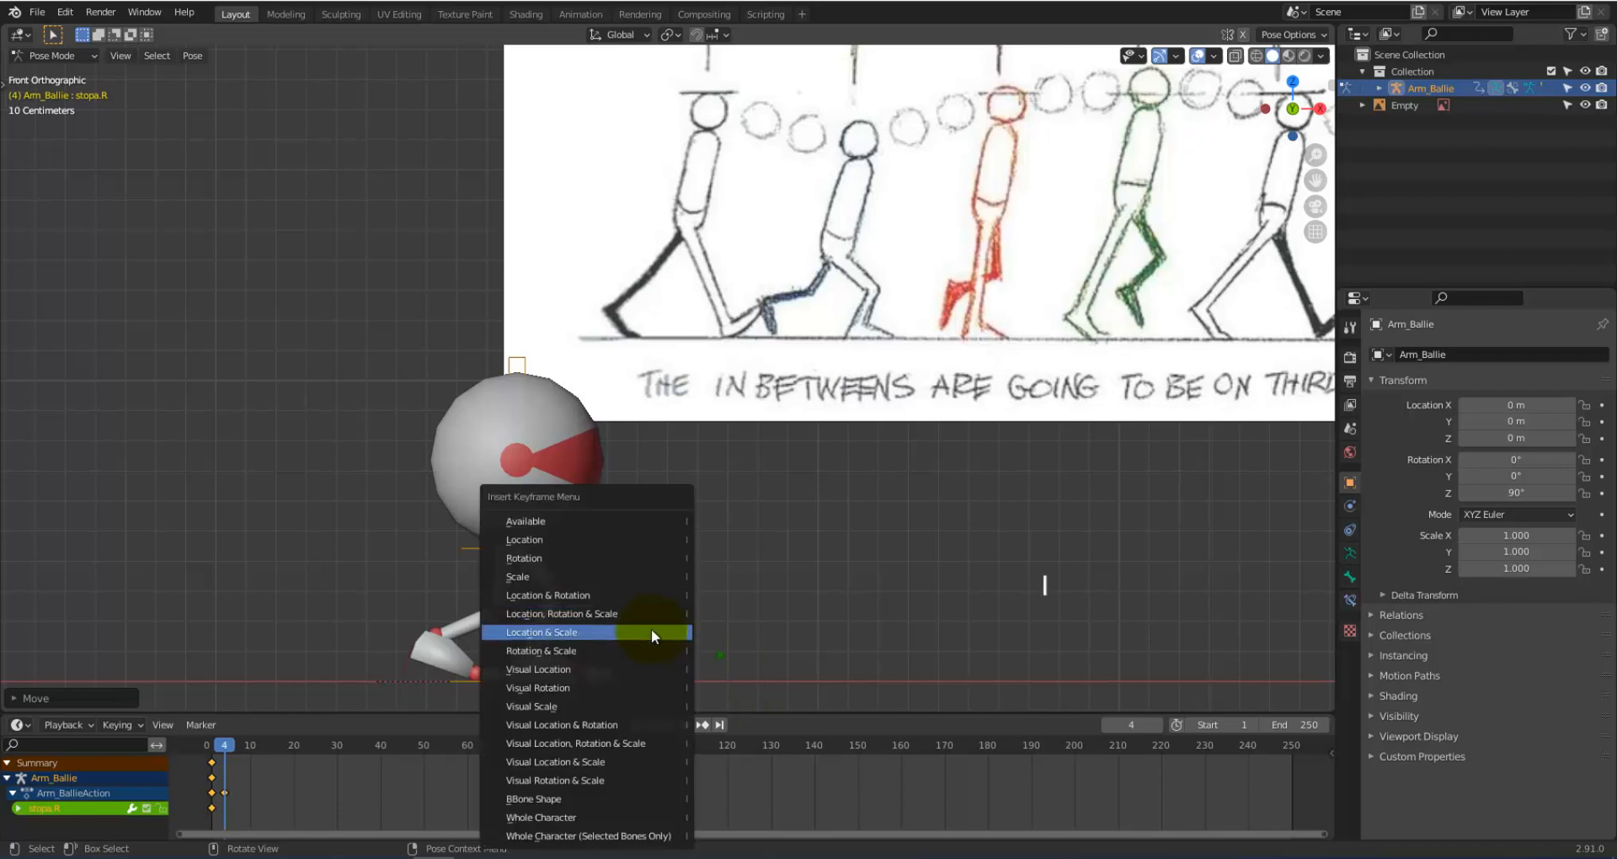
left_click(643, 611)
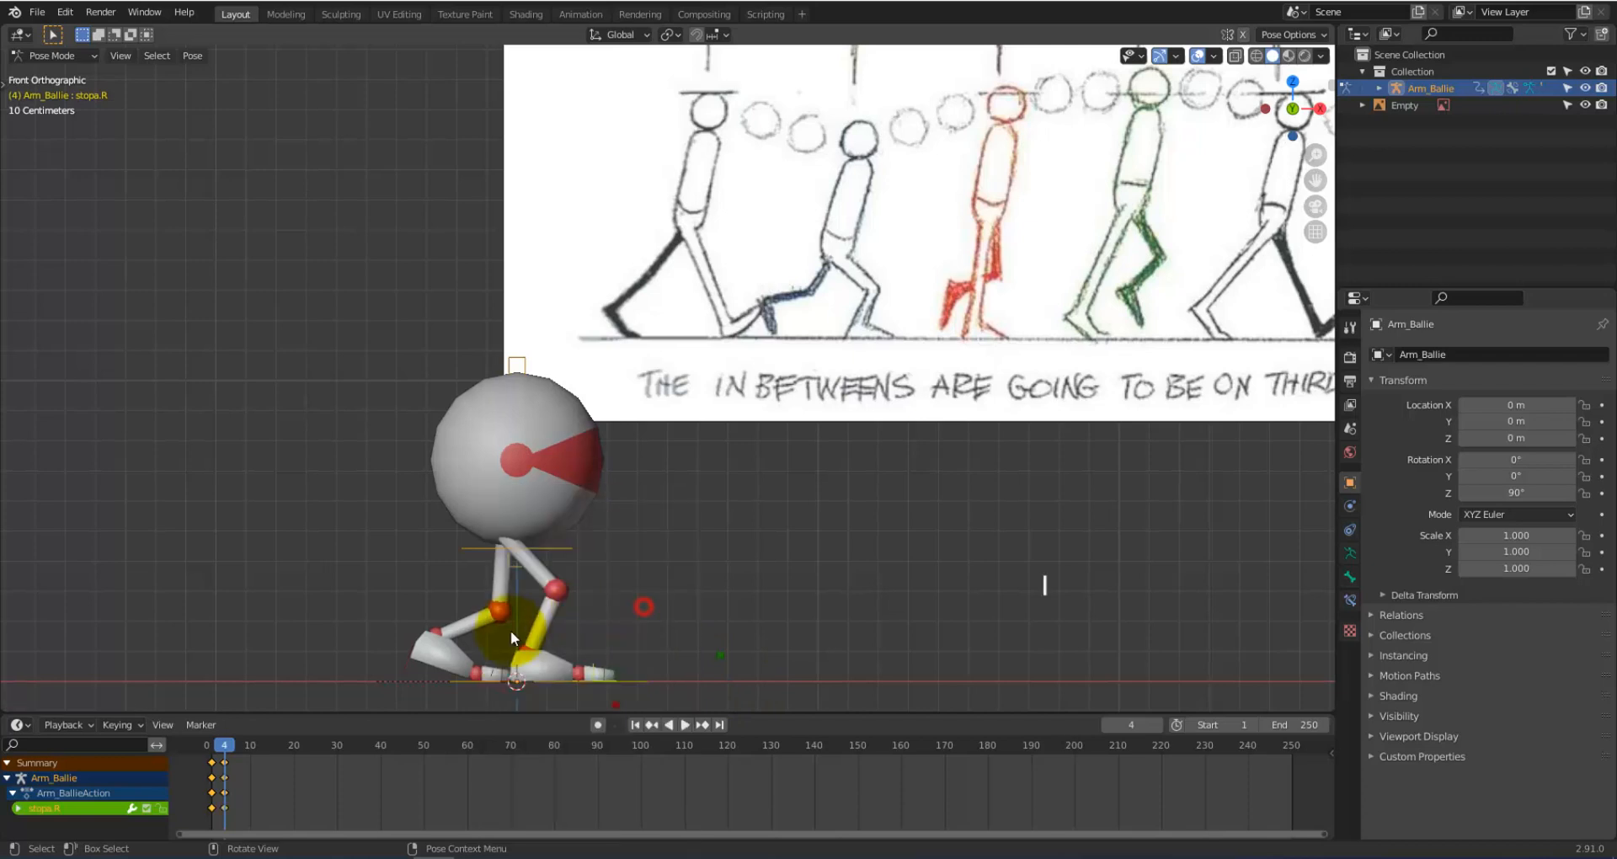
Step: Move the left foot control (stopa.L) about 0.17 m backward along global X at frame 4
left_click(436, 666)
key("g")
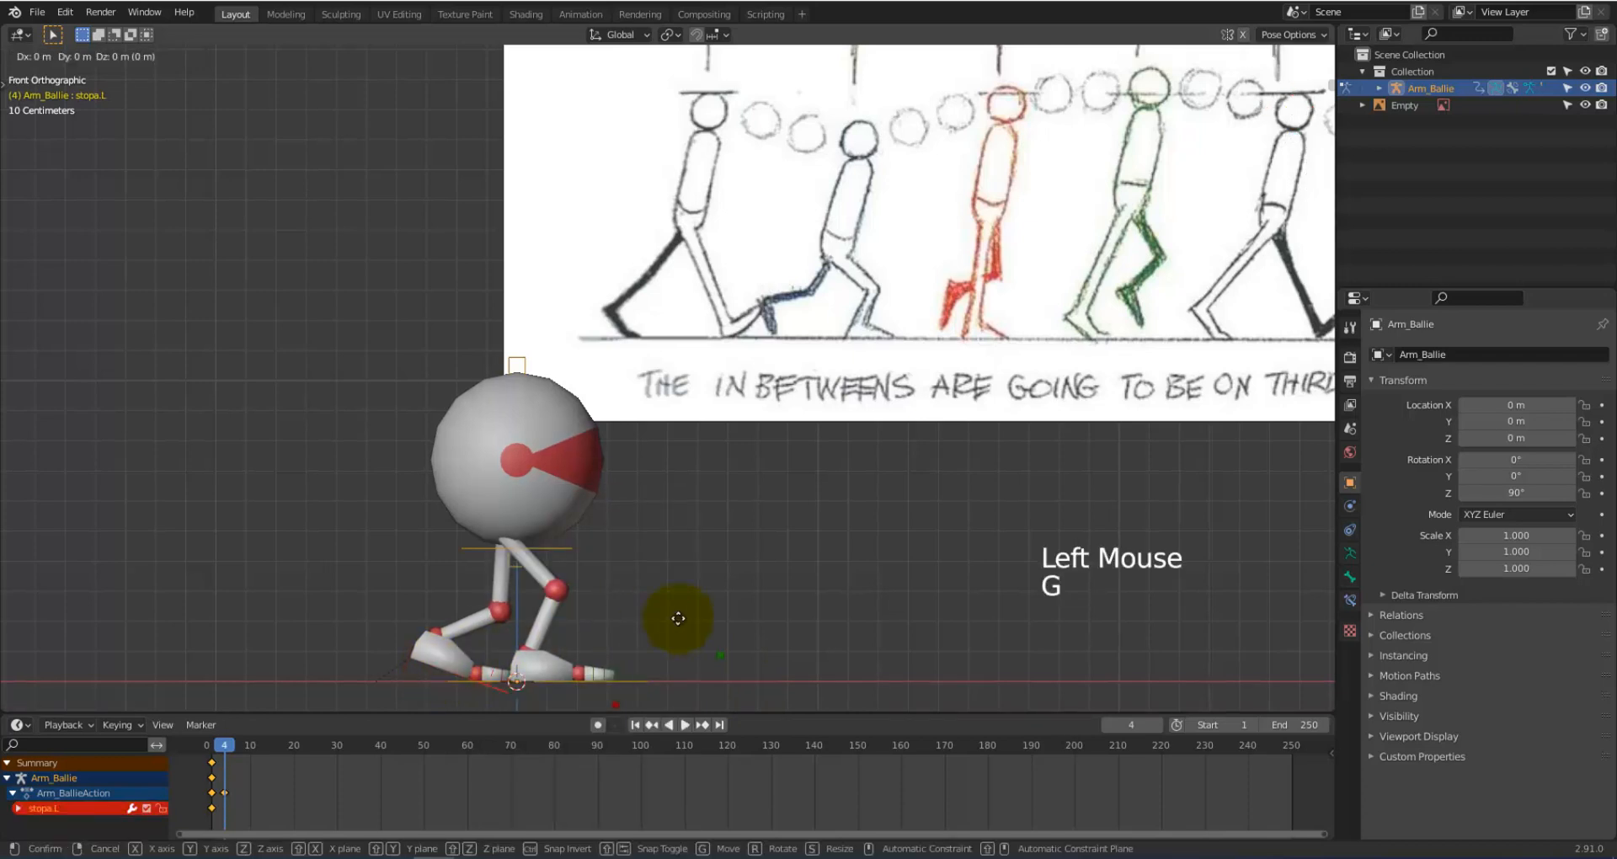
key("x")
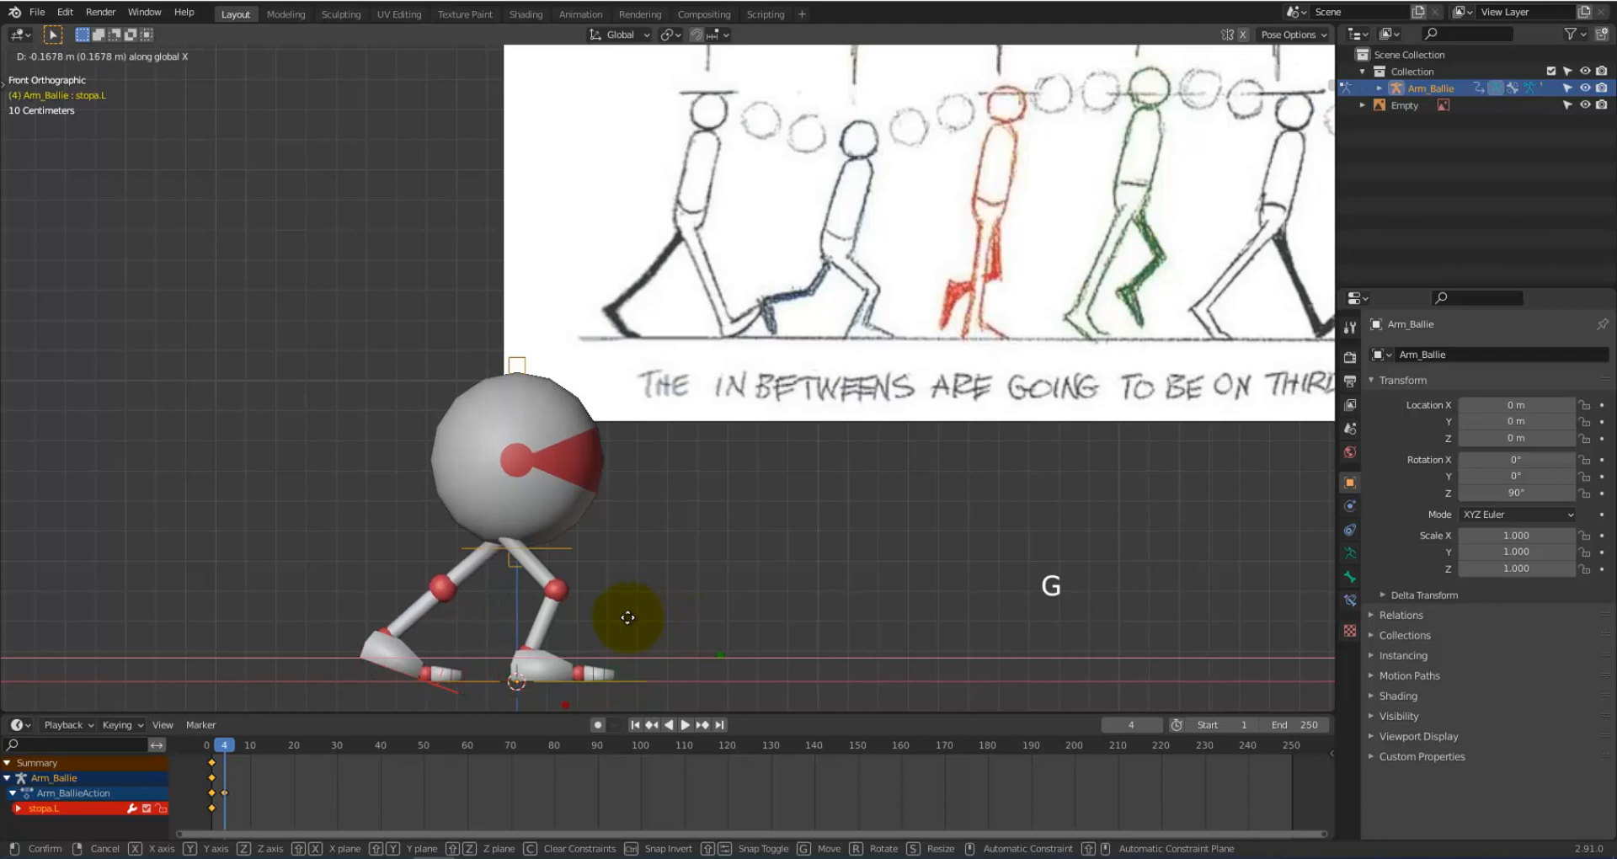
left_click(628, 616)
Step: Raise the left foot control slightly along global Z and rotate it so the heel lifts and the toes point down
key("g")
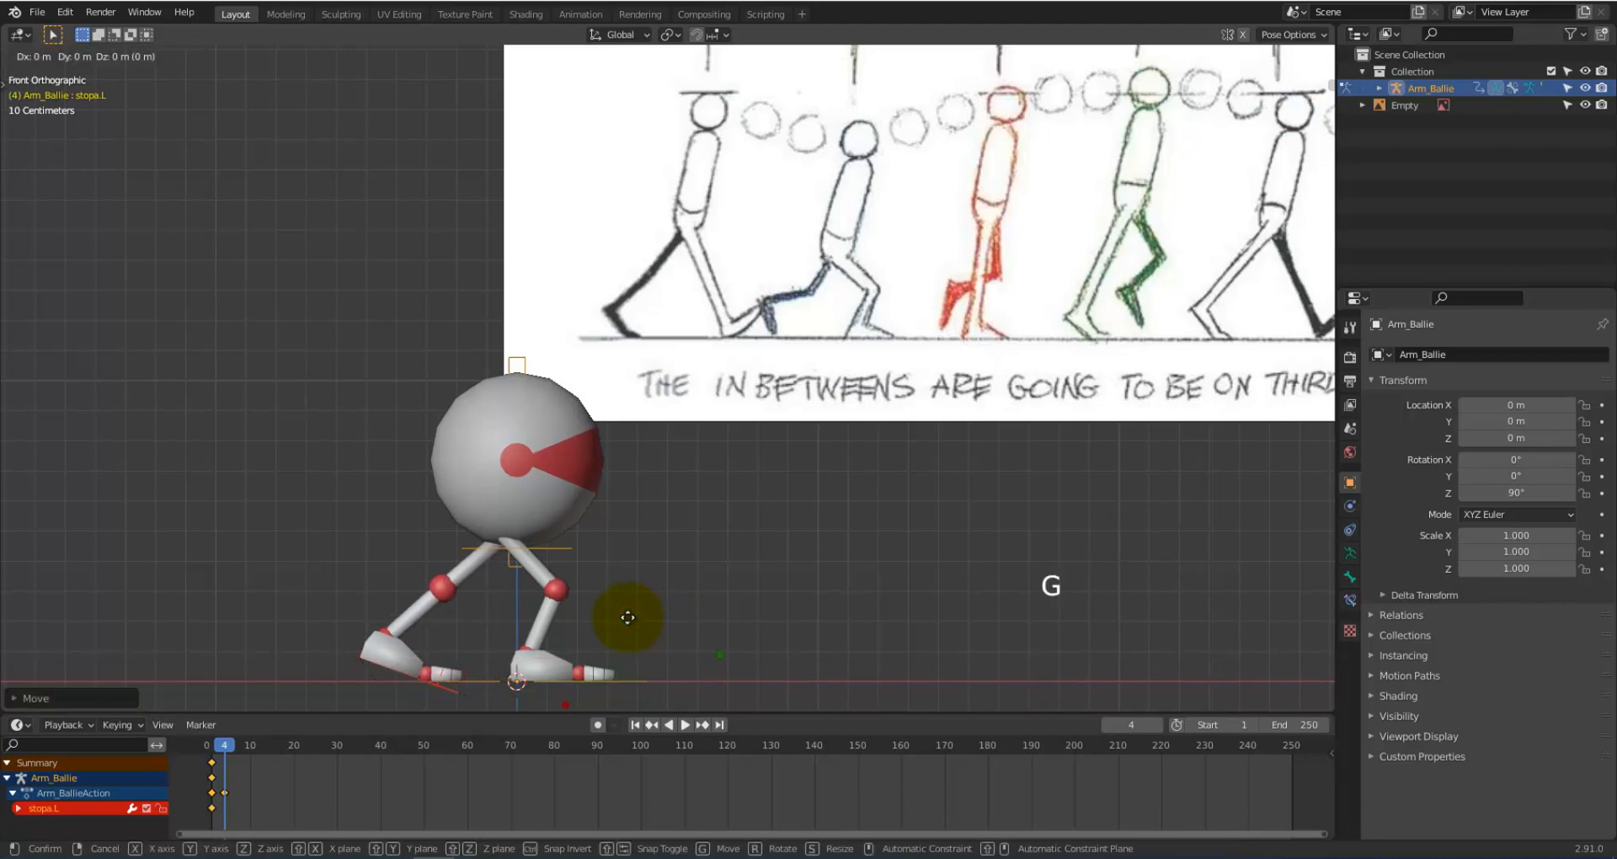
key("z")
left_click(627, 603)
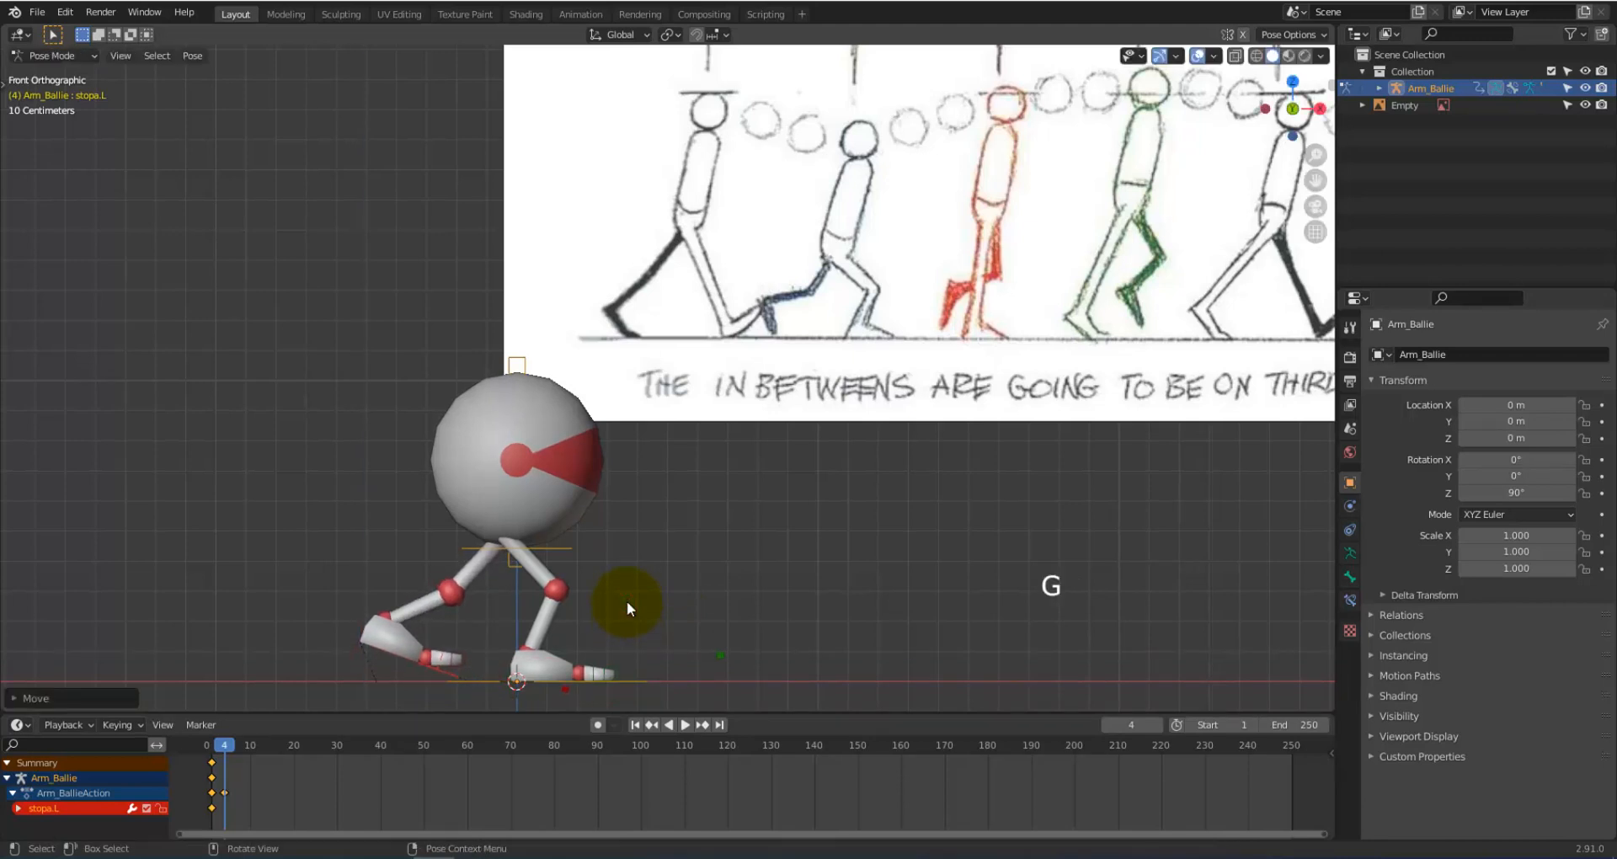
key("r")
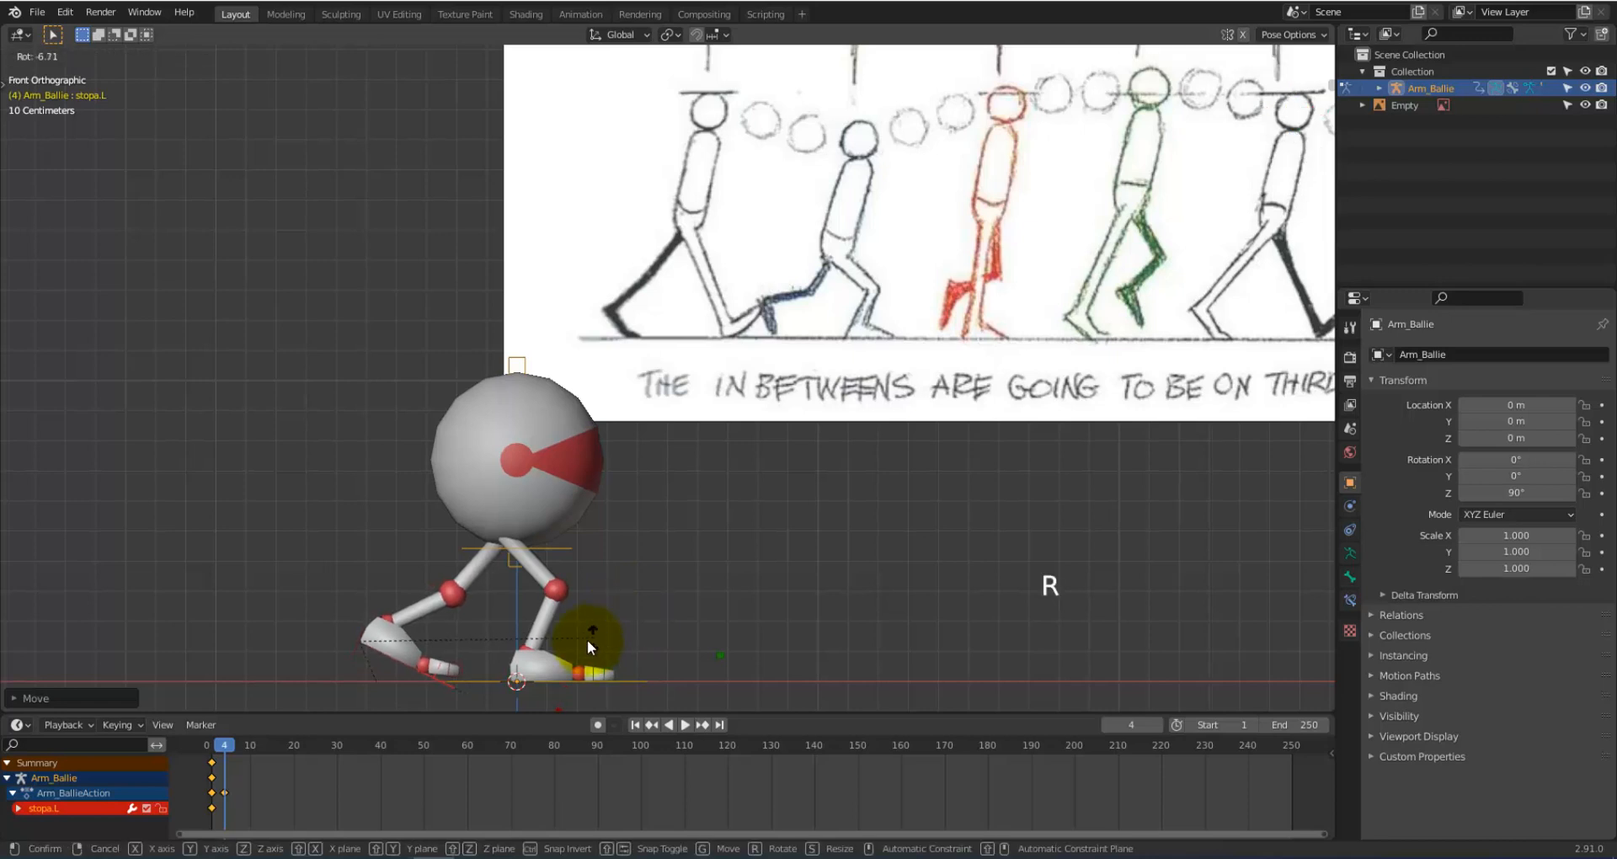
left_click(527, 710)
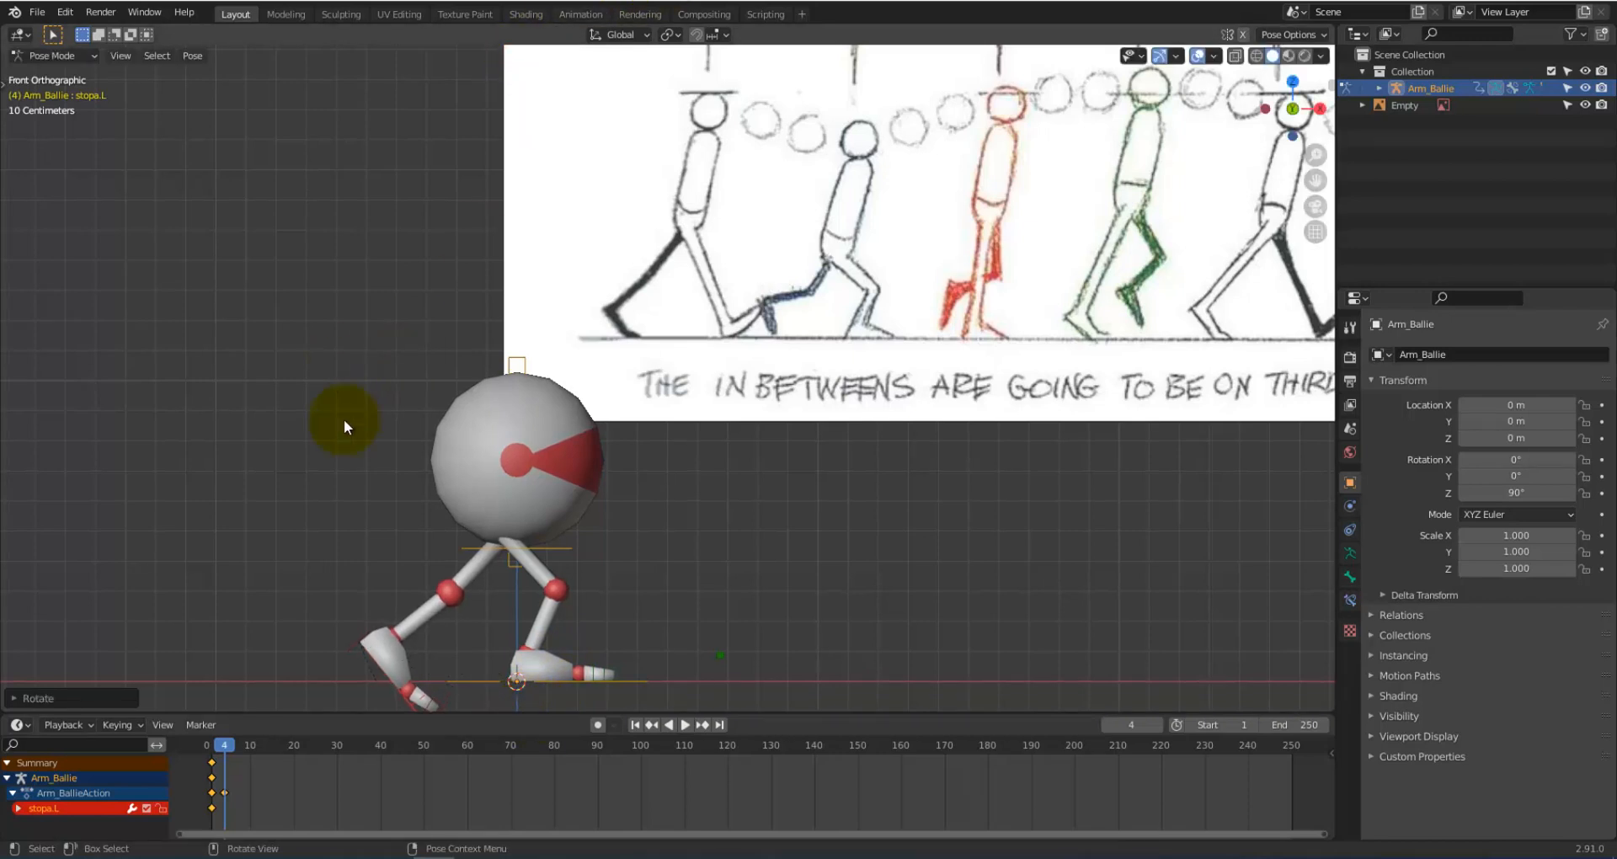
Step: Raise the left foot control about 0.11 m along global Z and keyframe it at frame 4
key("g")
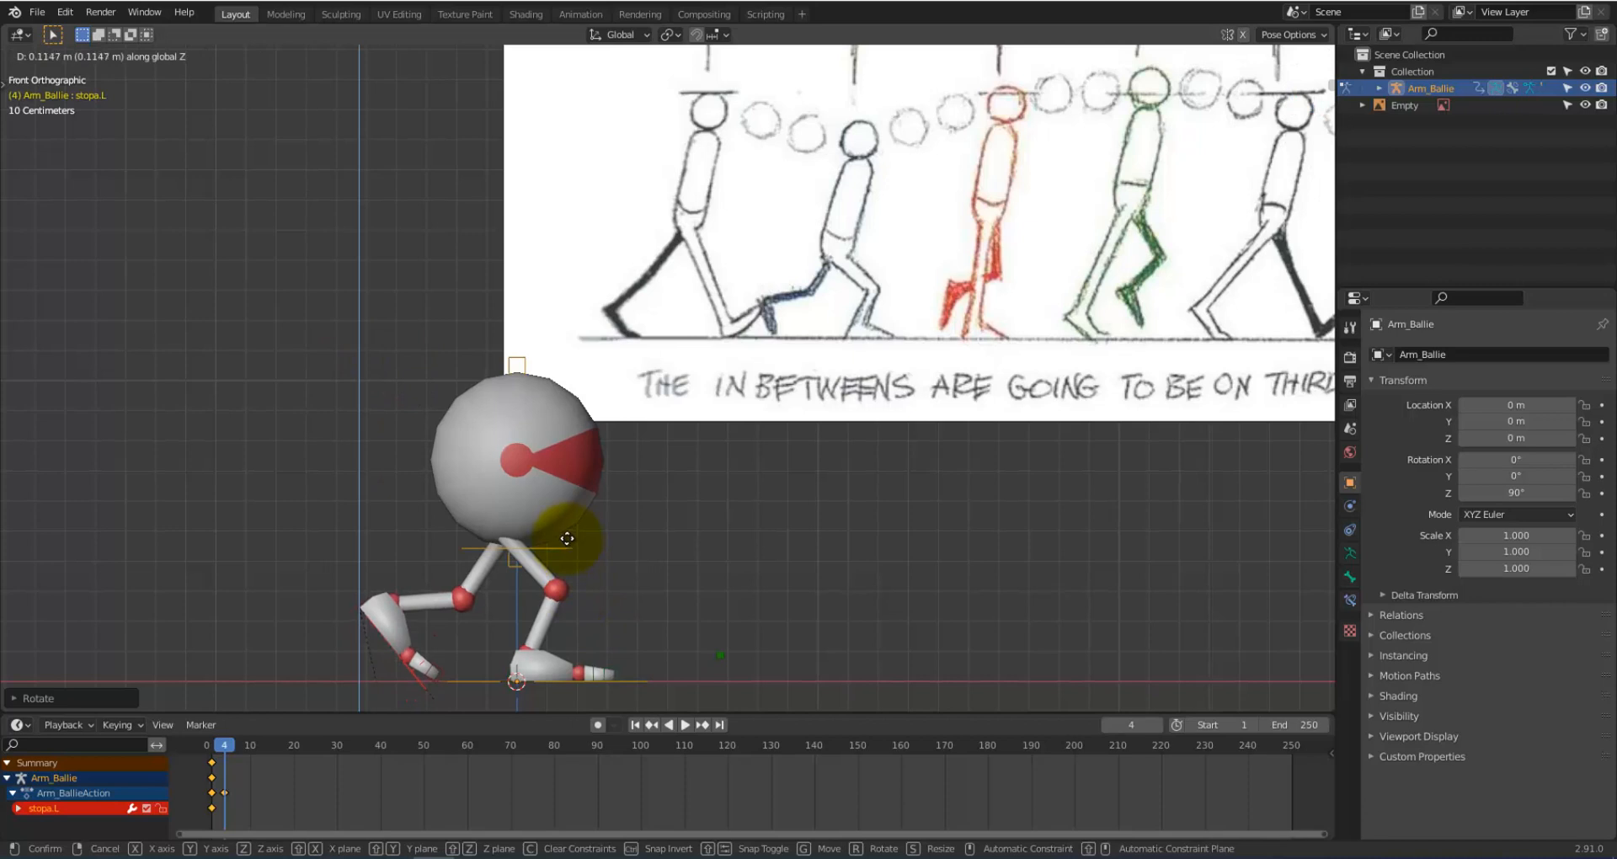
left_click(567, 538)
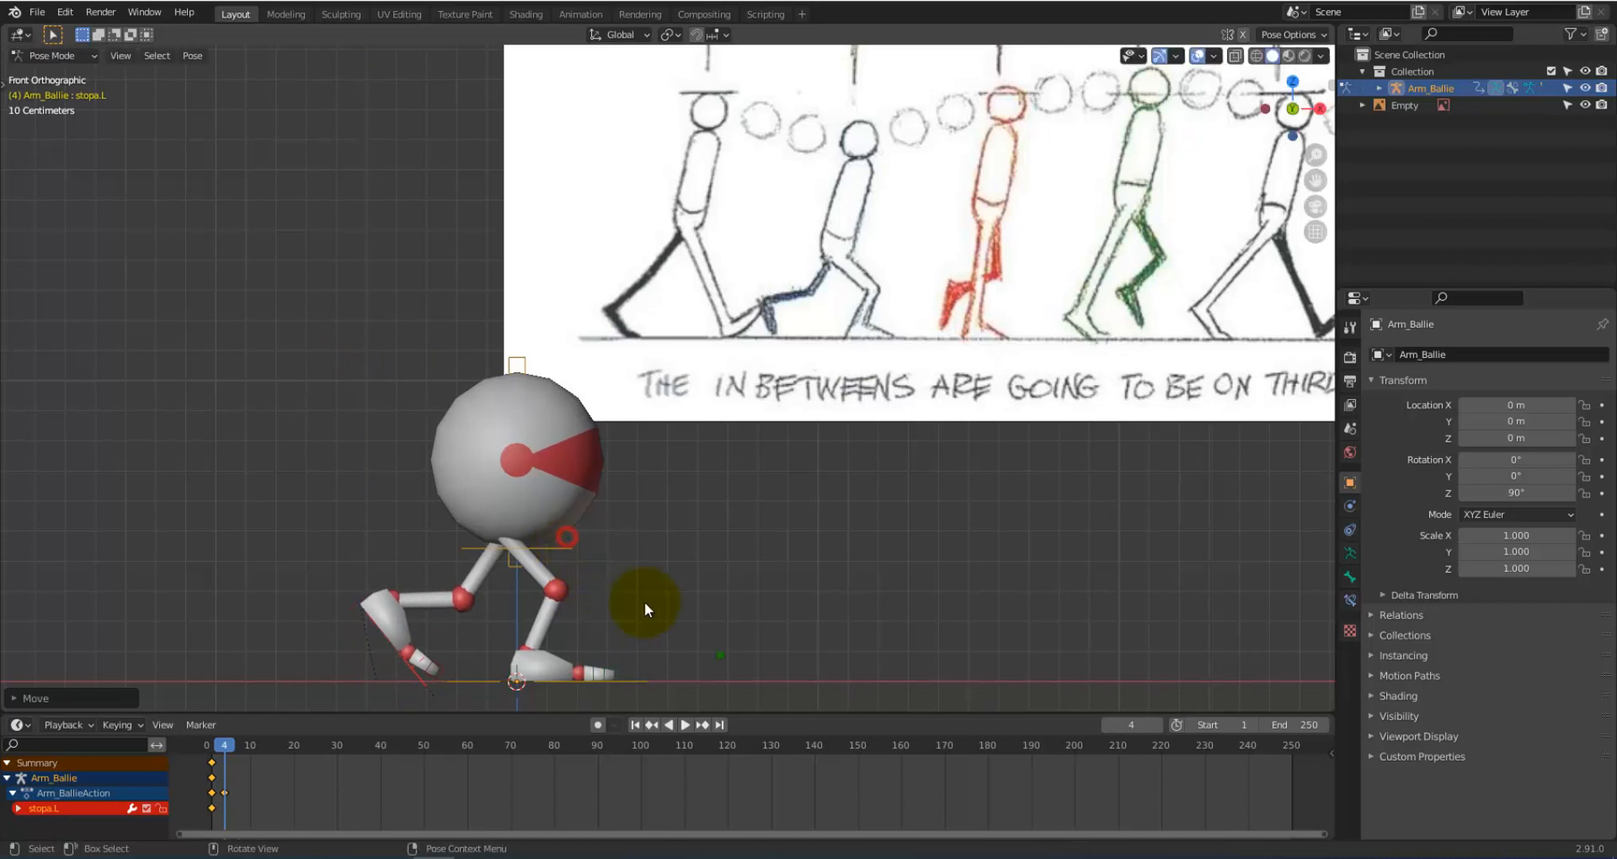
key("i")
left_click(754, 525)
Step: Rotate the left toe control (nosok_d.L) downward in line with the foot and keyframe it at frame 4
left_click(435, 670)
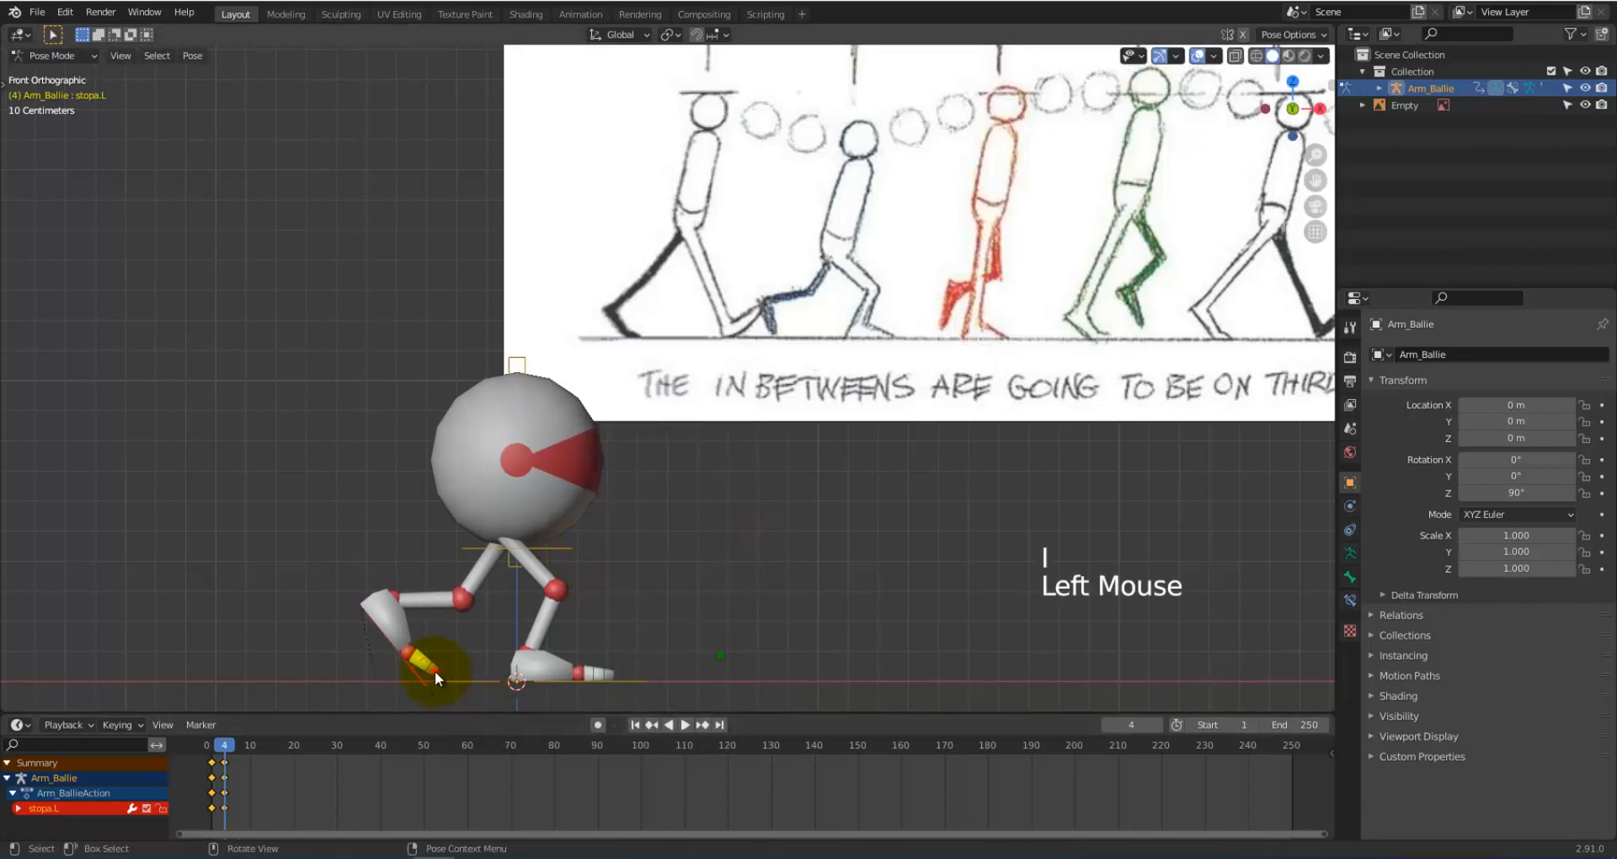
key("r")
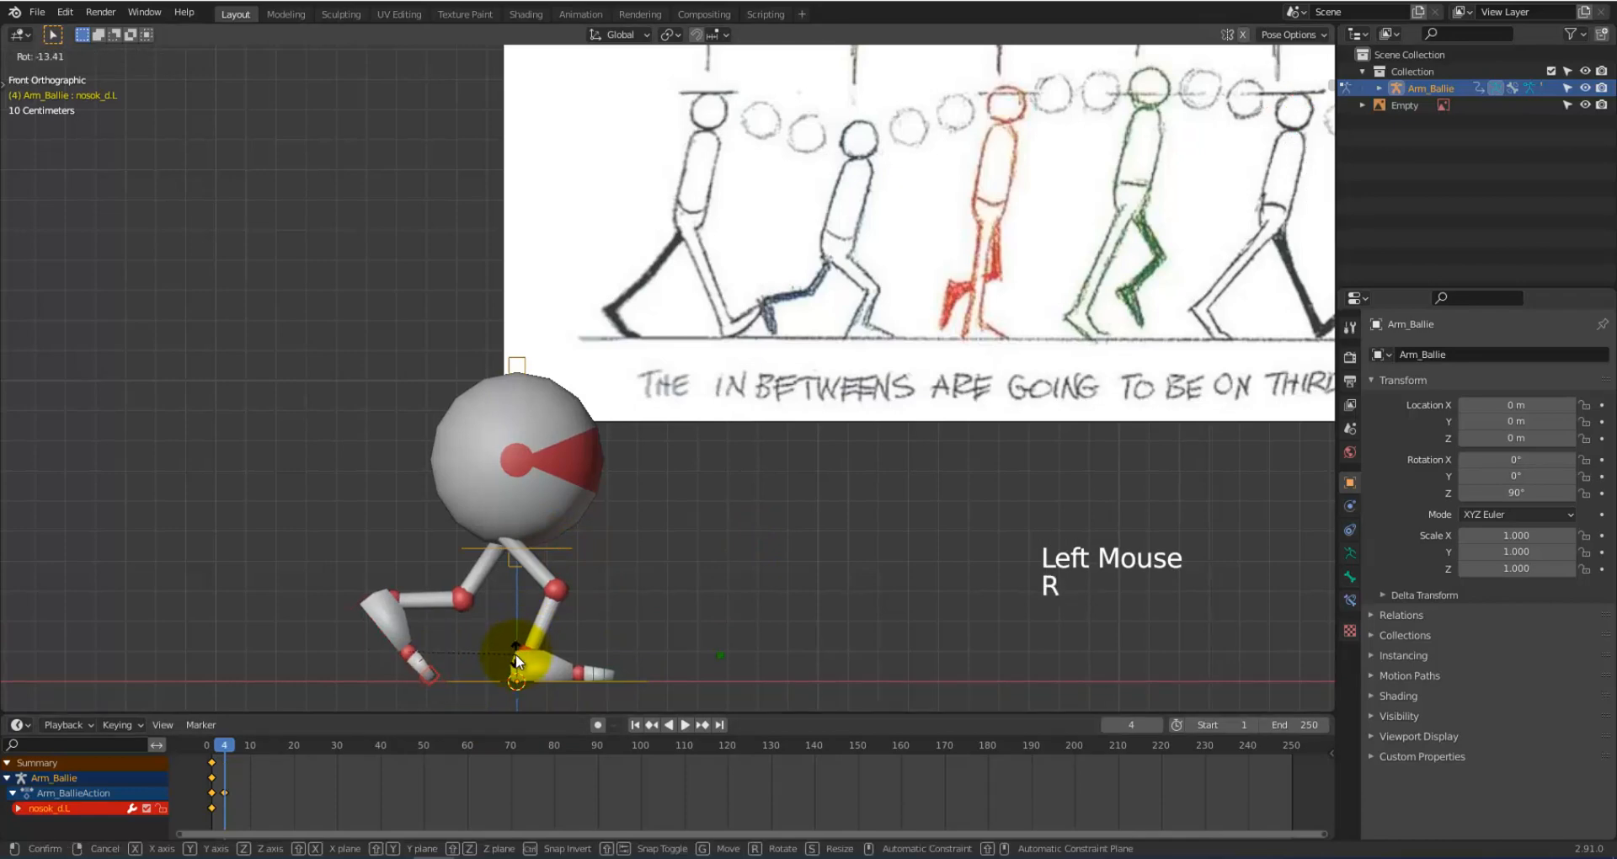
left_click(515, 653)
scroll(493, 641, "up", 3)
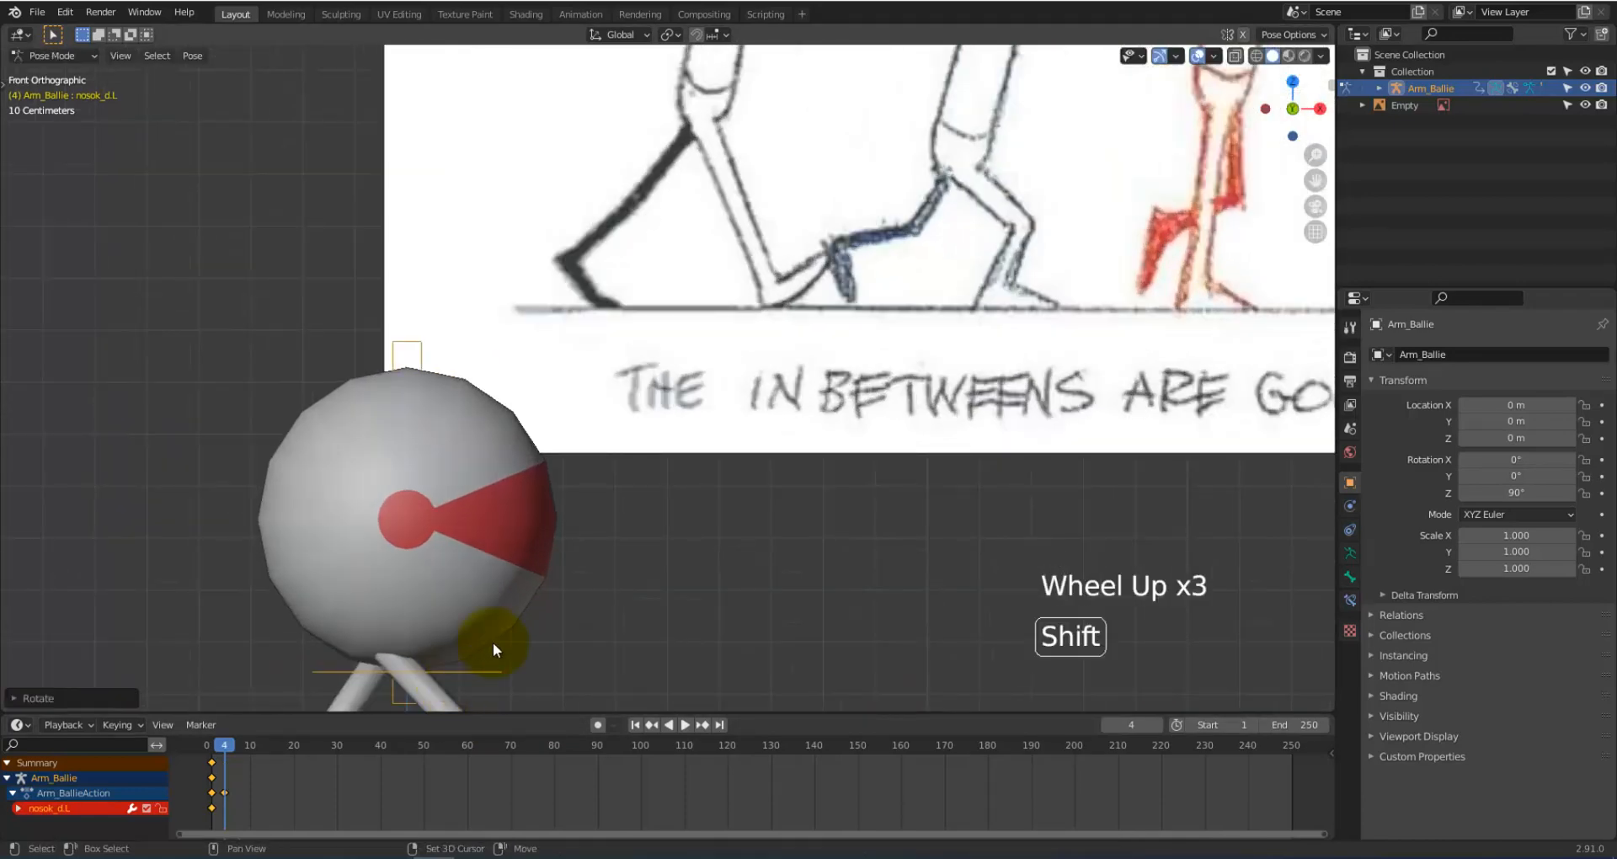
middle_click_drag(493, 642, 724, 184, "shift")
scroll(537, 559, "up", 3)
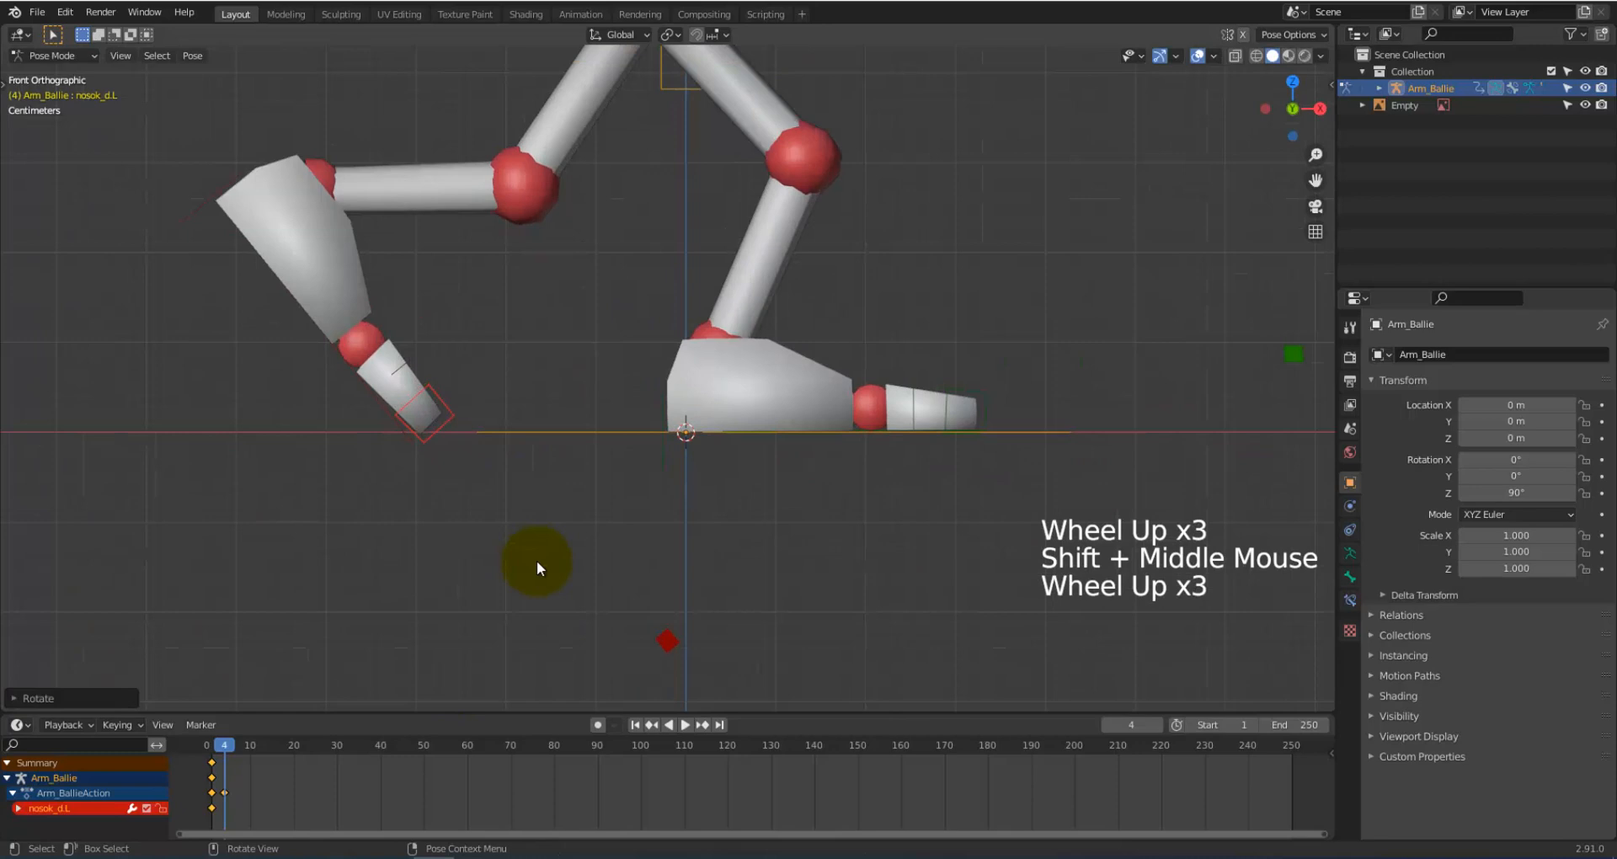
key("i")
left_click(439, 396)
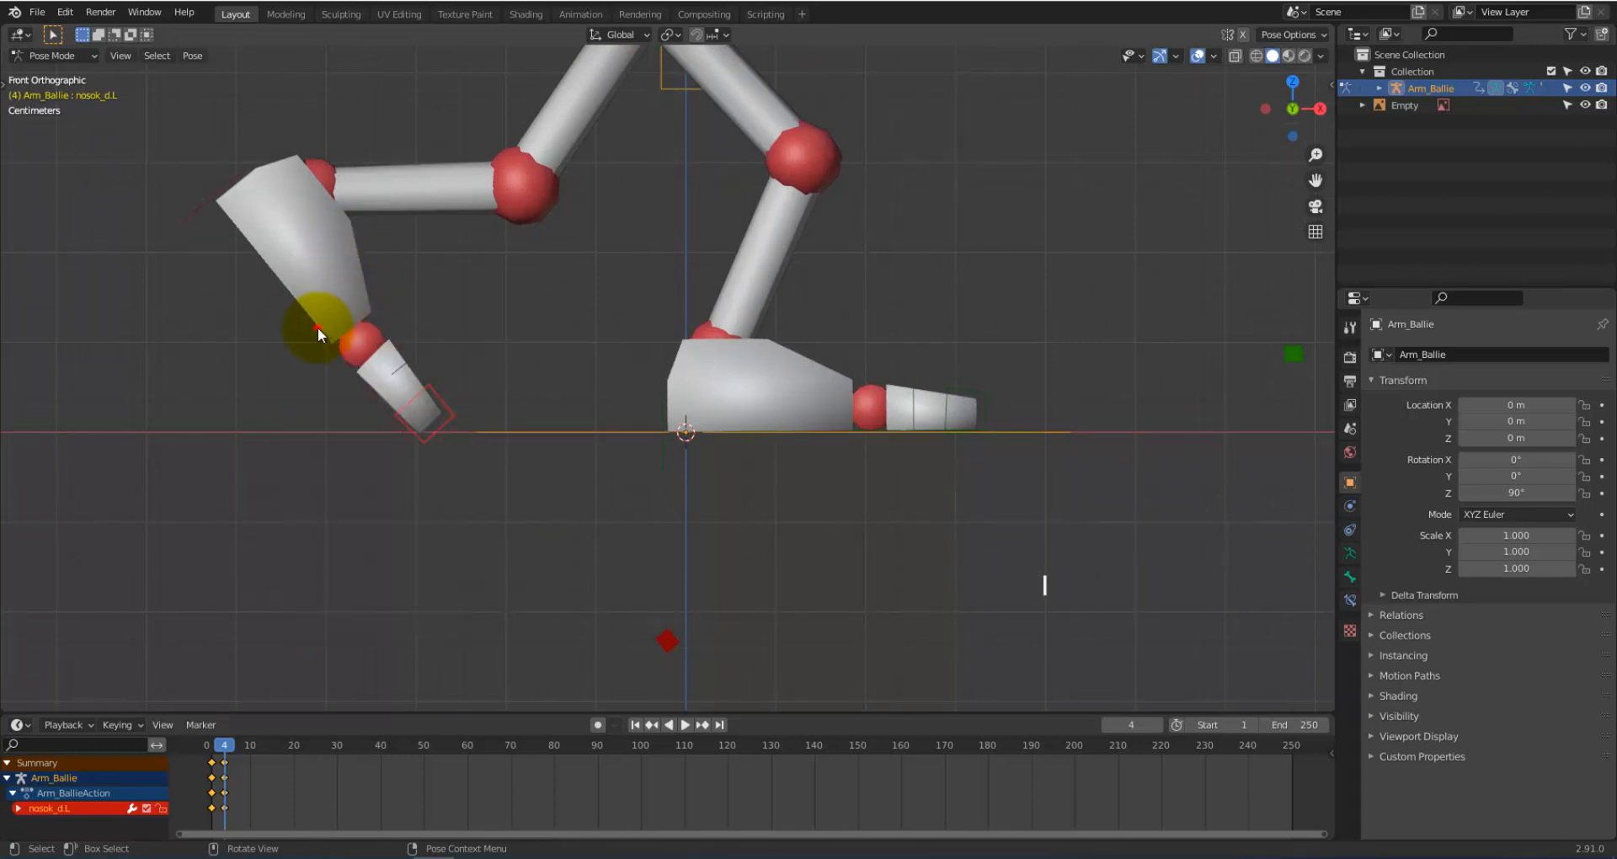
Step: Nudge the left foot control (stopa.L) slightly upward along global Z so the toe tip meets the ground line
left_click(337, 323)
key("g")
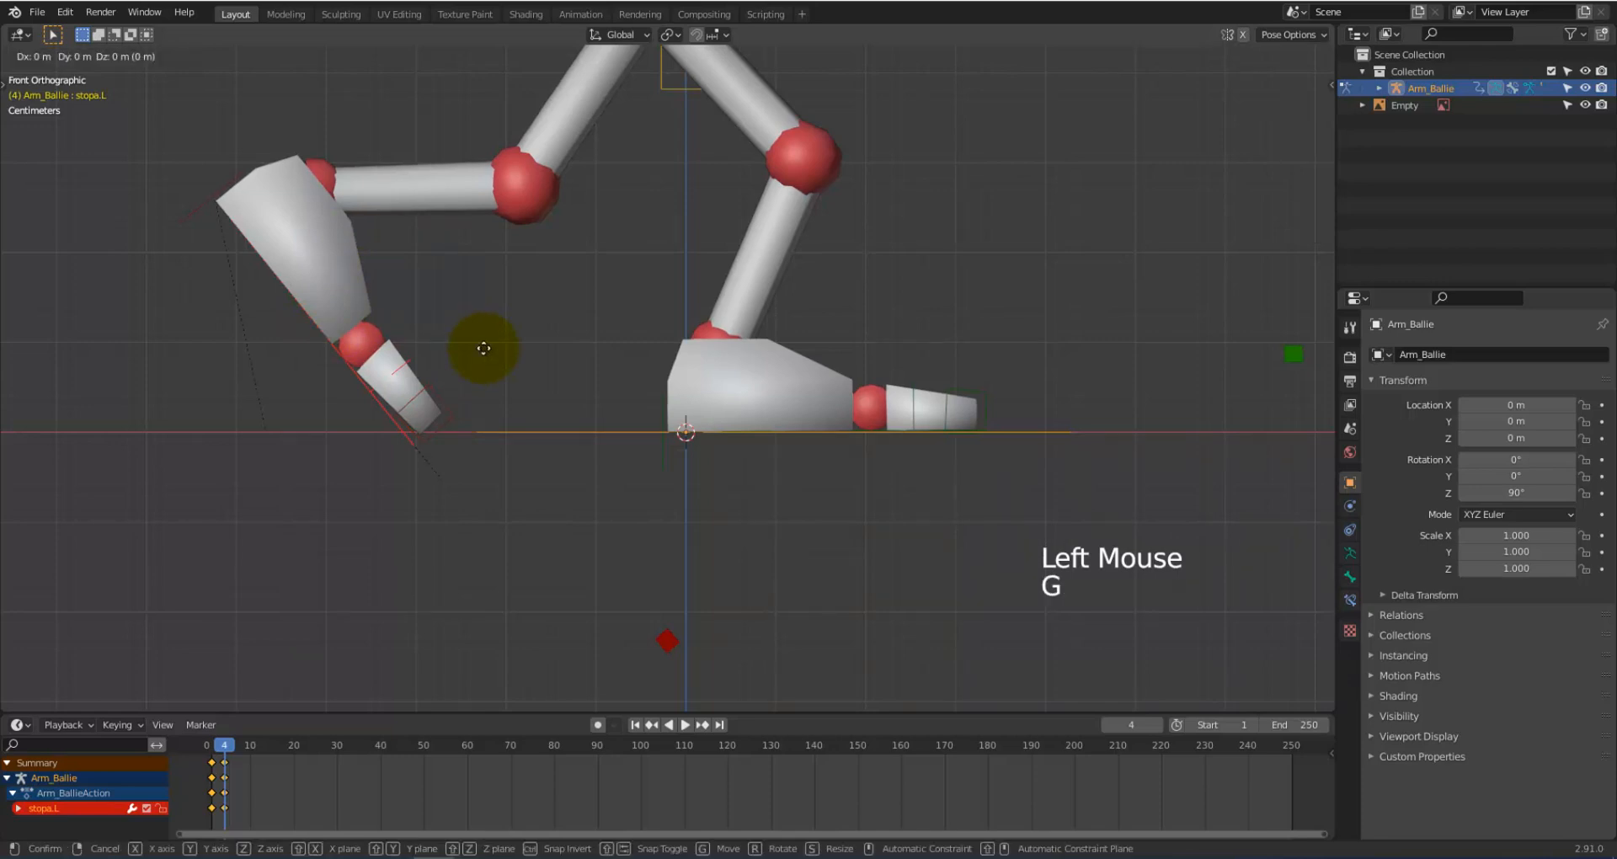
key("z")
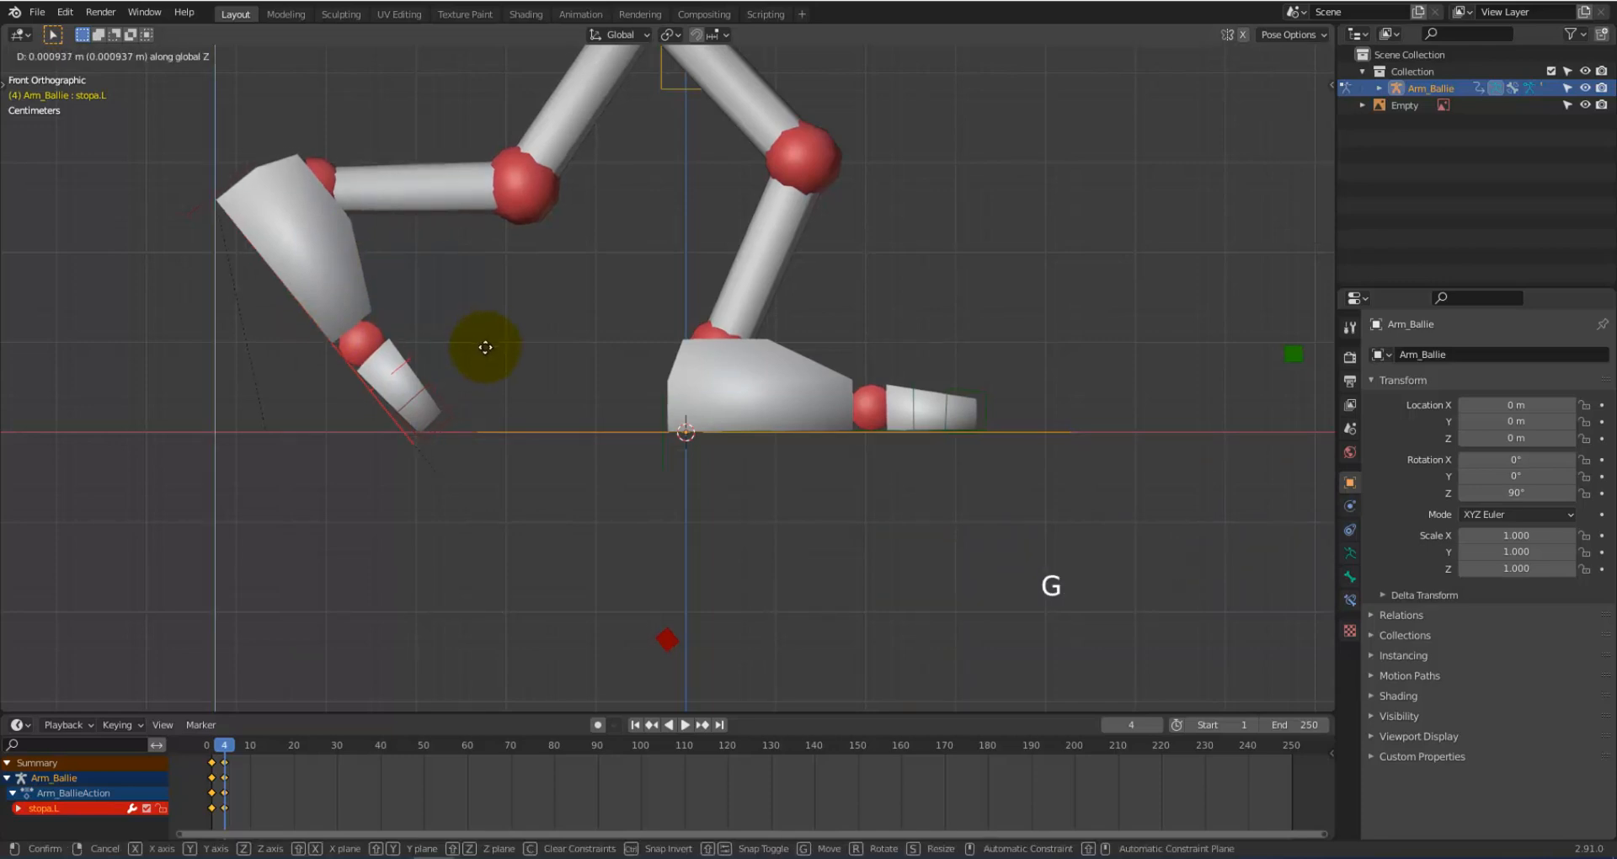
left_click(487, 345)
scroll(559, 358, "down", 3)
scroll(731, 335, "down", 3)
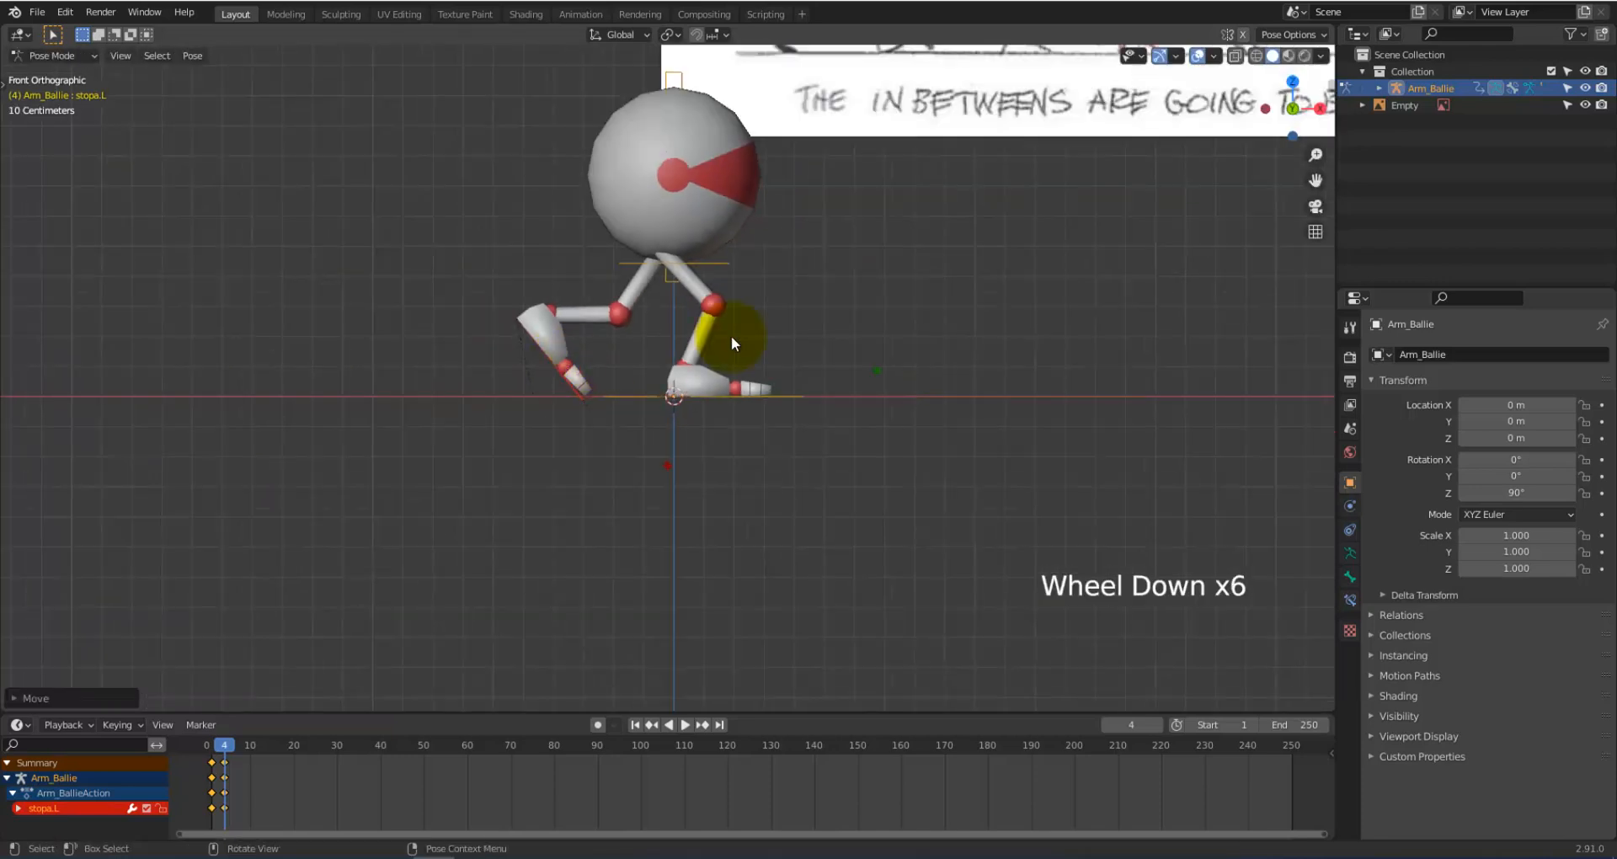
scroll(946, 284, "down", 1)
mouse_move(946, 284)
middle_mouse_down("shift")
mouse_move(814, 492)
mouse_move(709, 552)
middle_mouse_up("shift")
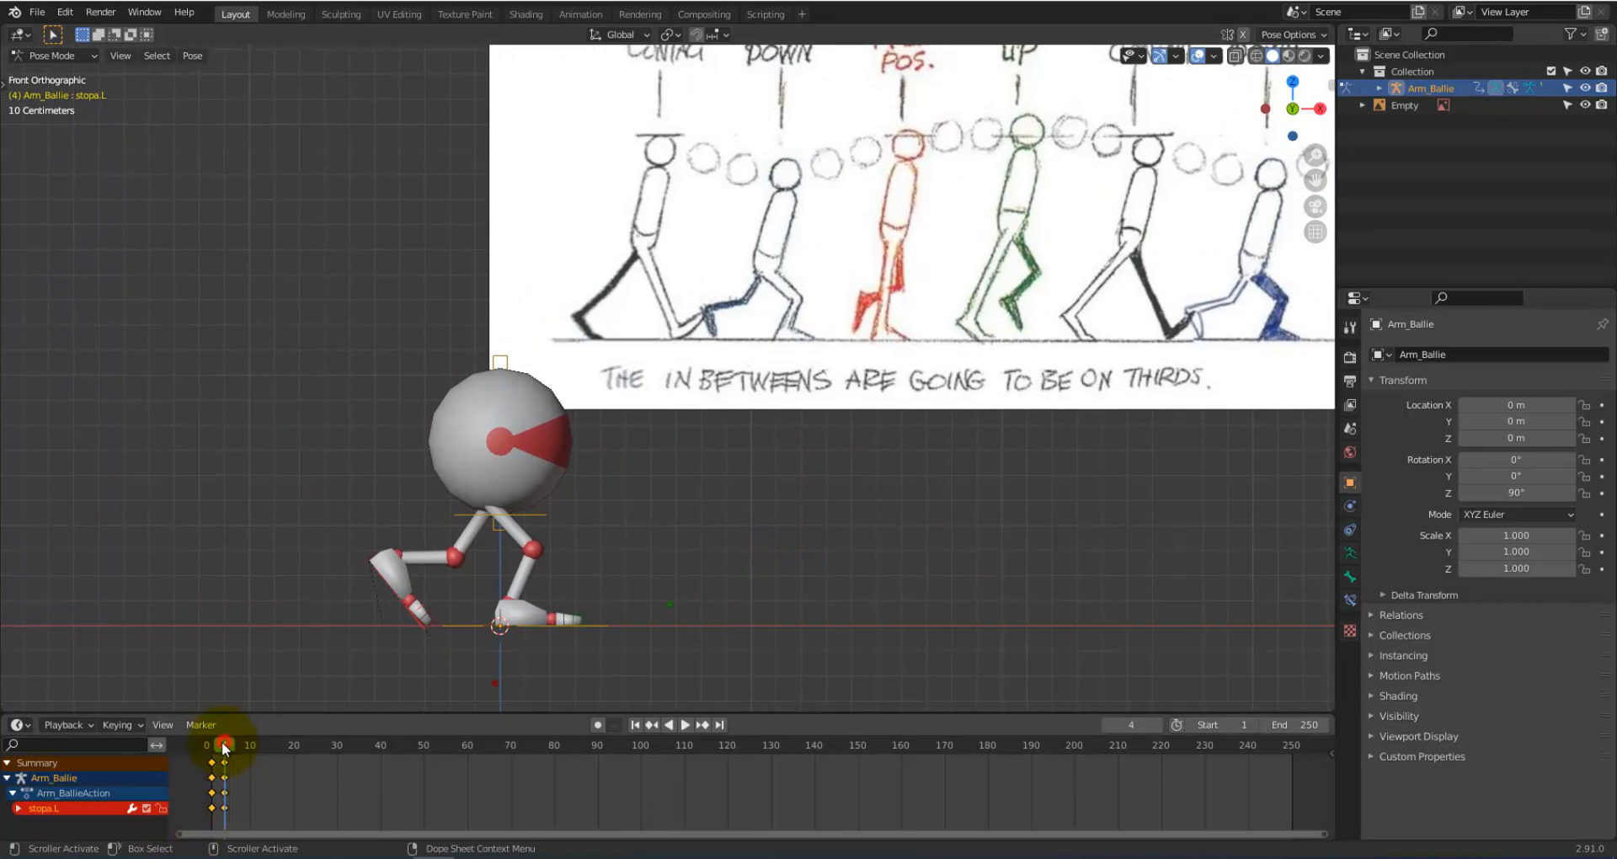
left_click_drag(221, 741, 224, 745)
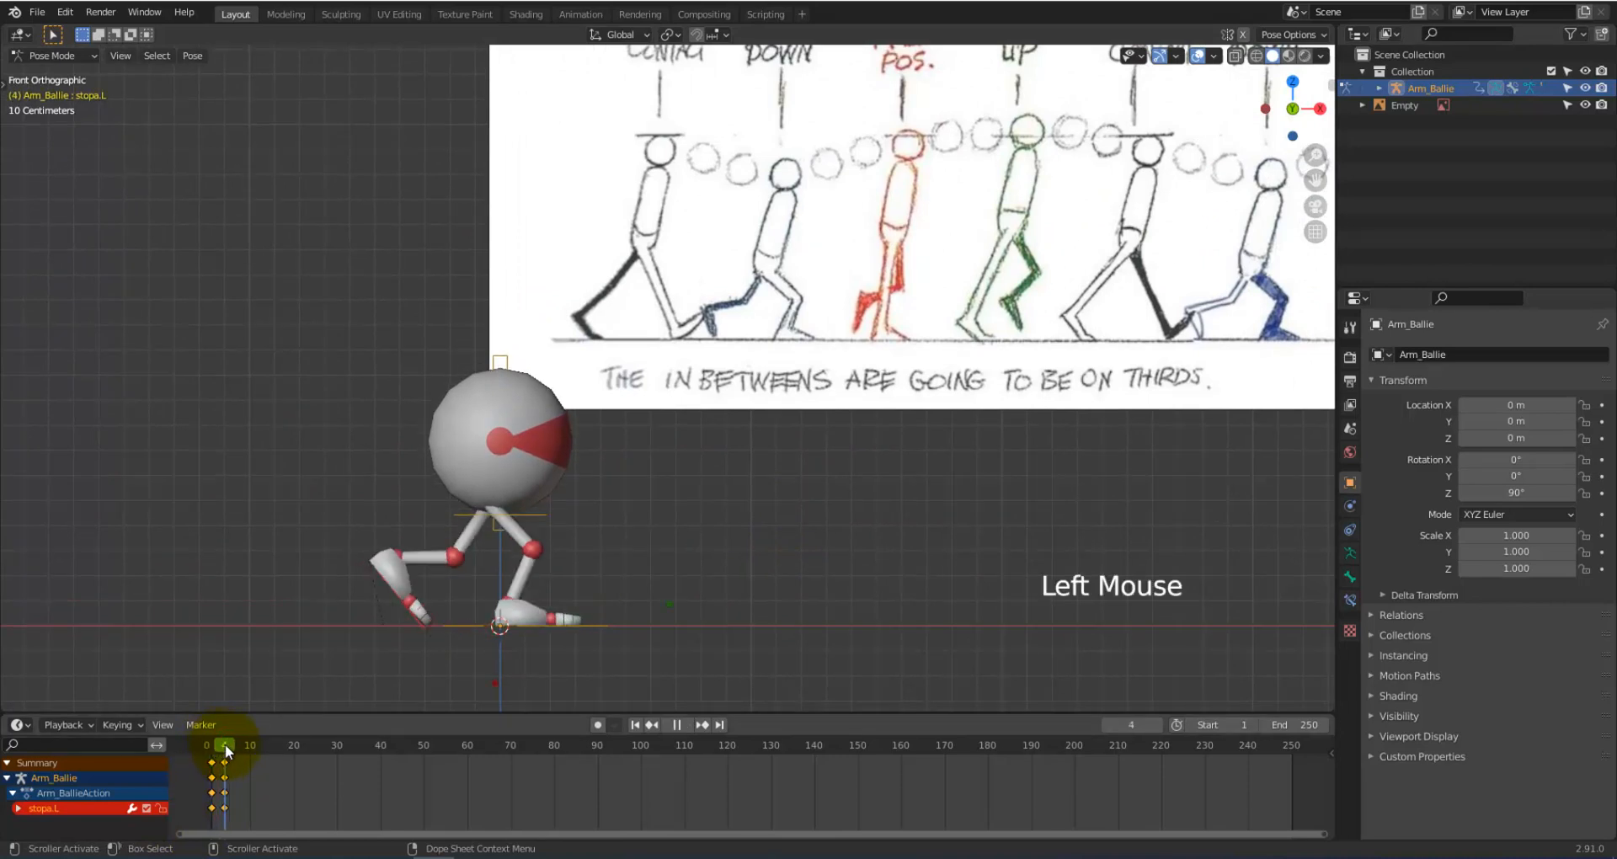
left_click(538, 620)
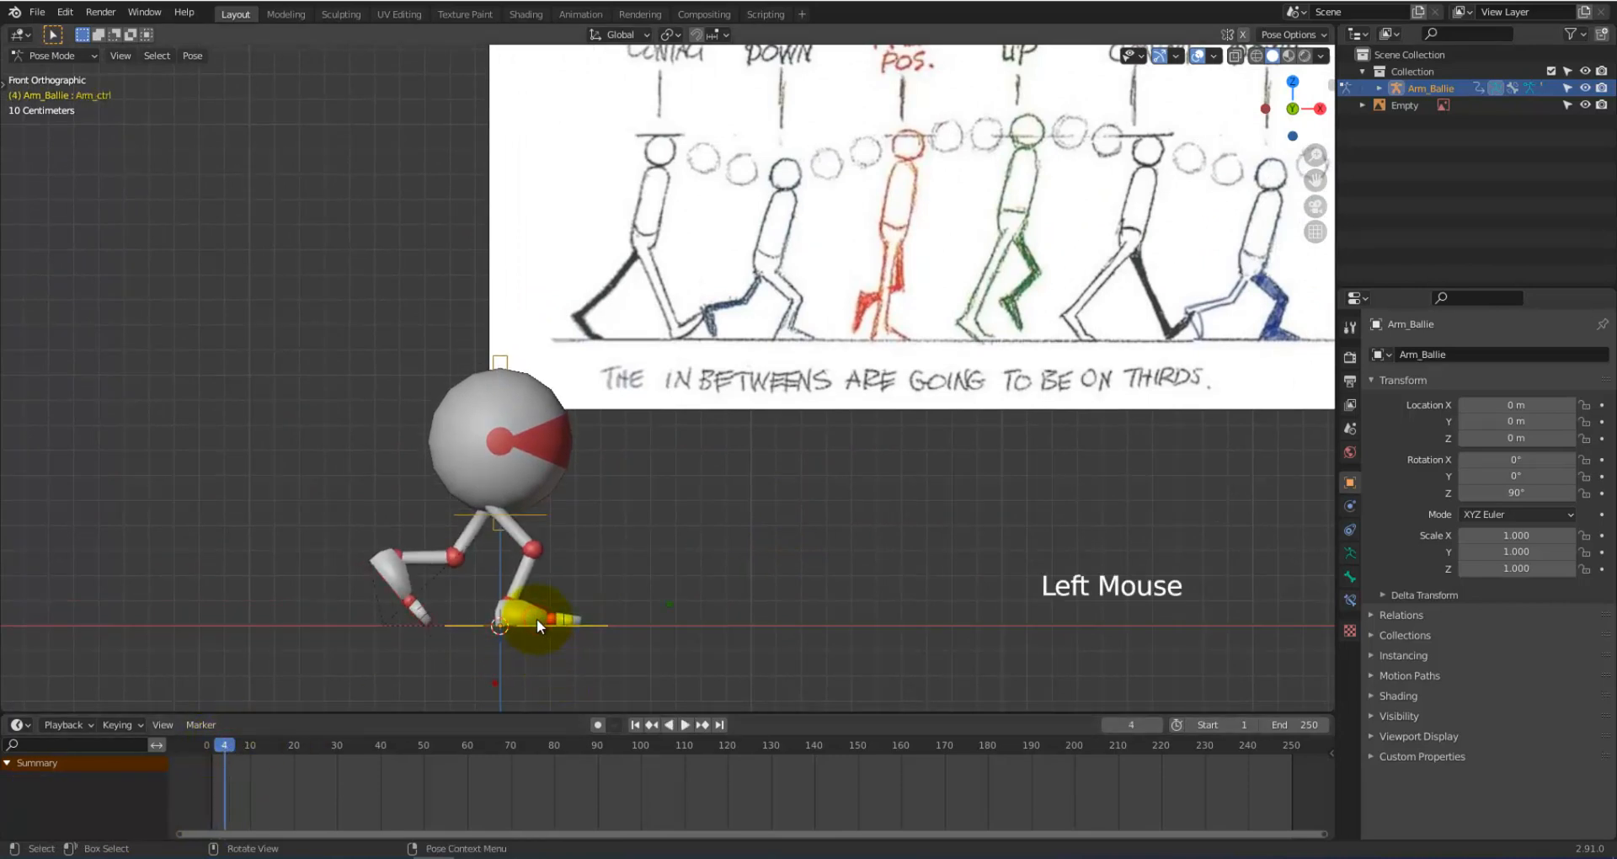
left_click(533, 609)
key("g")
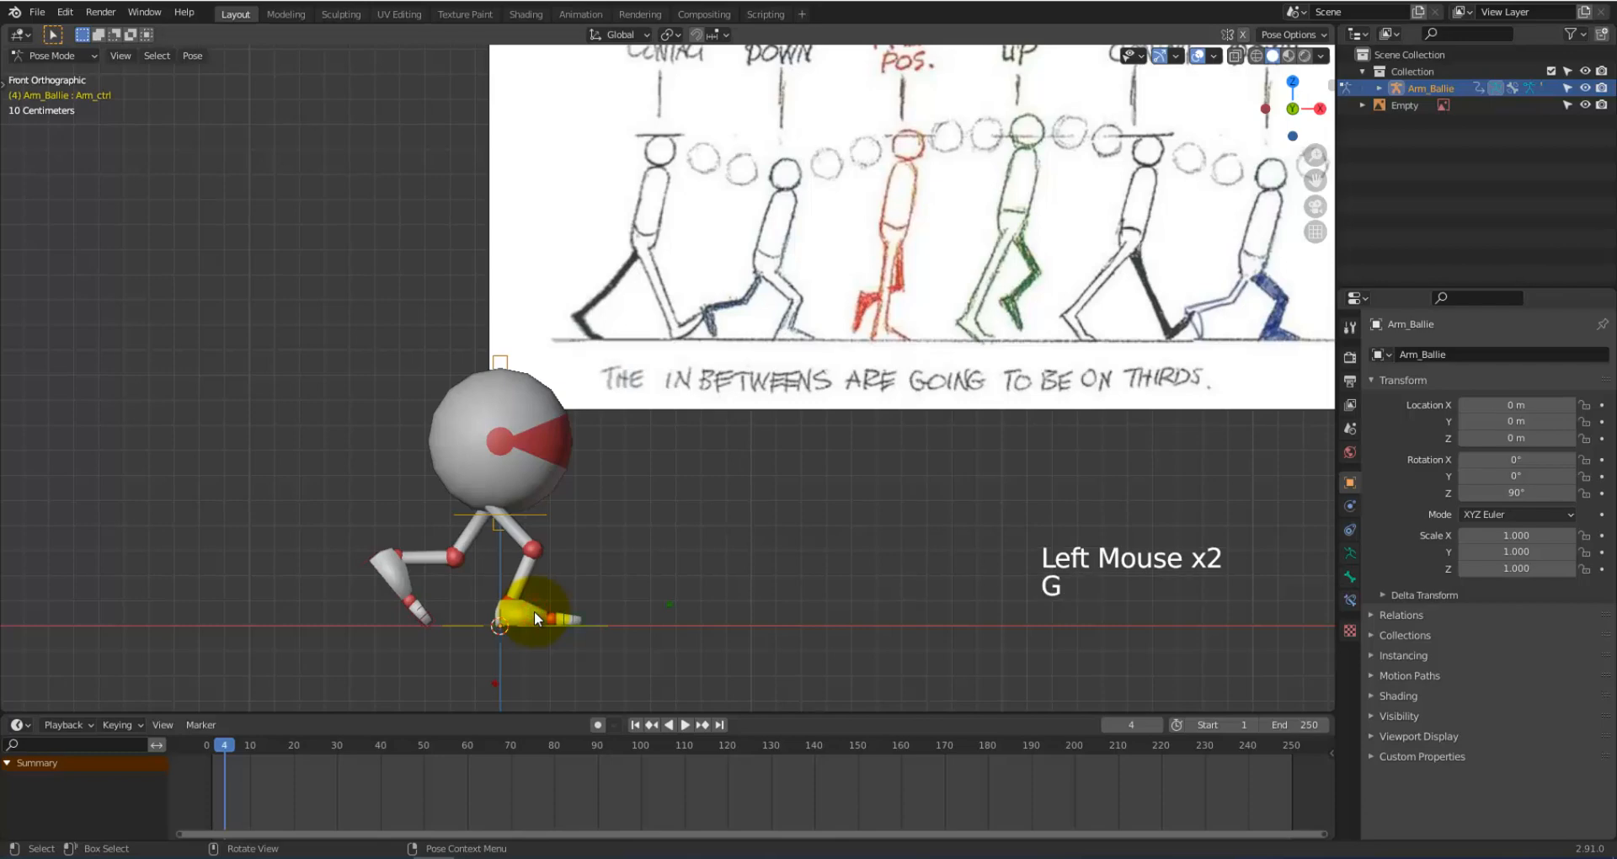
key("x")
scroll(542, 609, "down", 2)
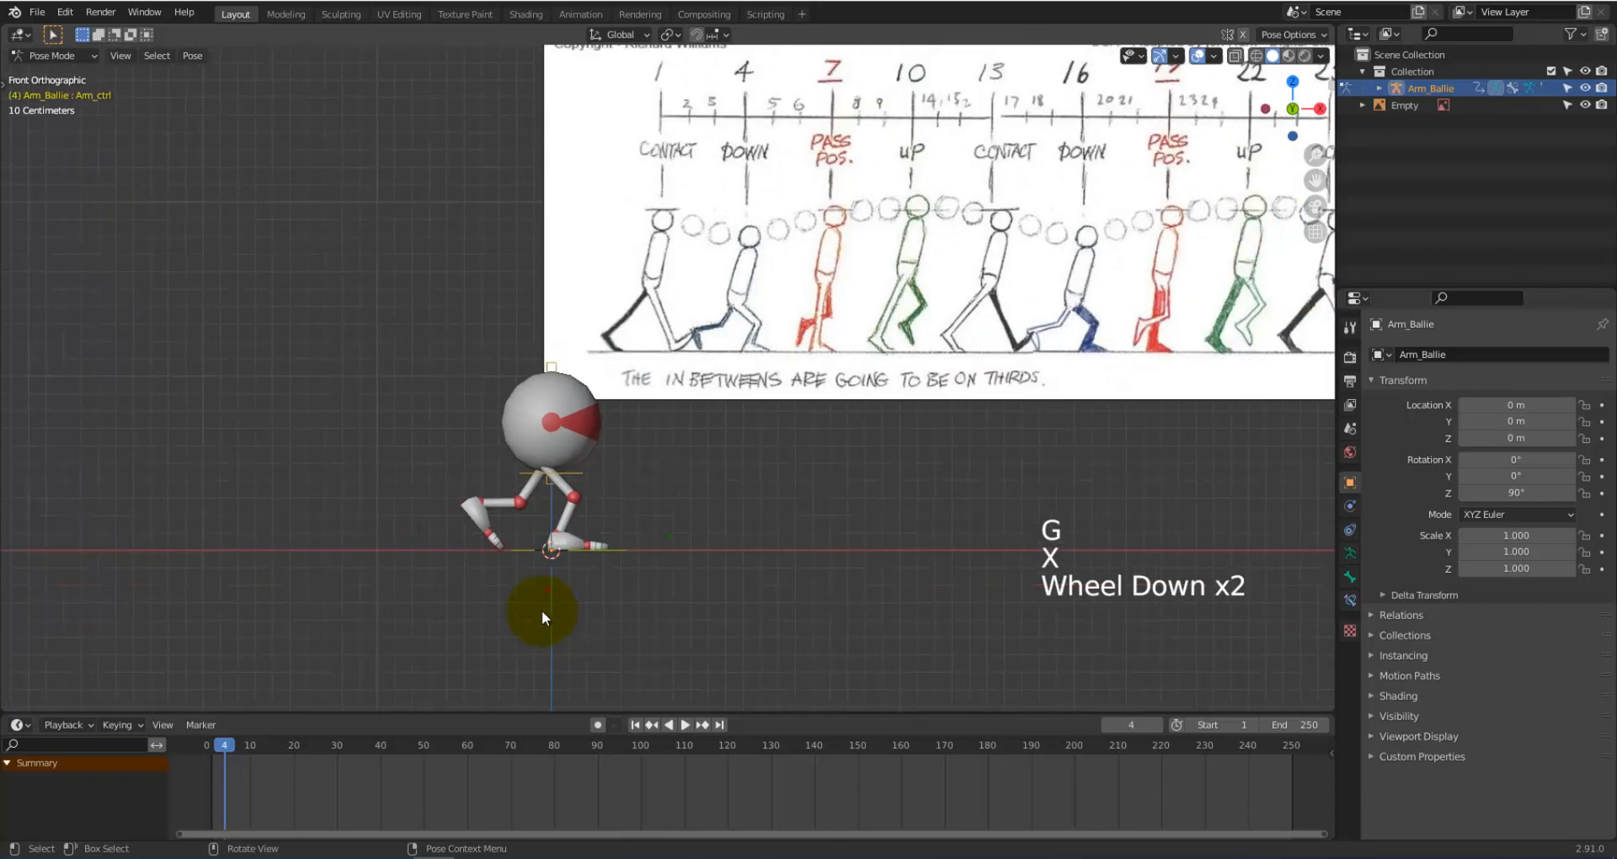
scroll(542, 610, "up", 2)
left_click(543, 610)
Step: Move the right foot control (stopa.R) slightly forward along global X and keyframe it at frame 4
middle_click_drag(542, 610, 558, 643)
left_click(555, 647)
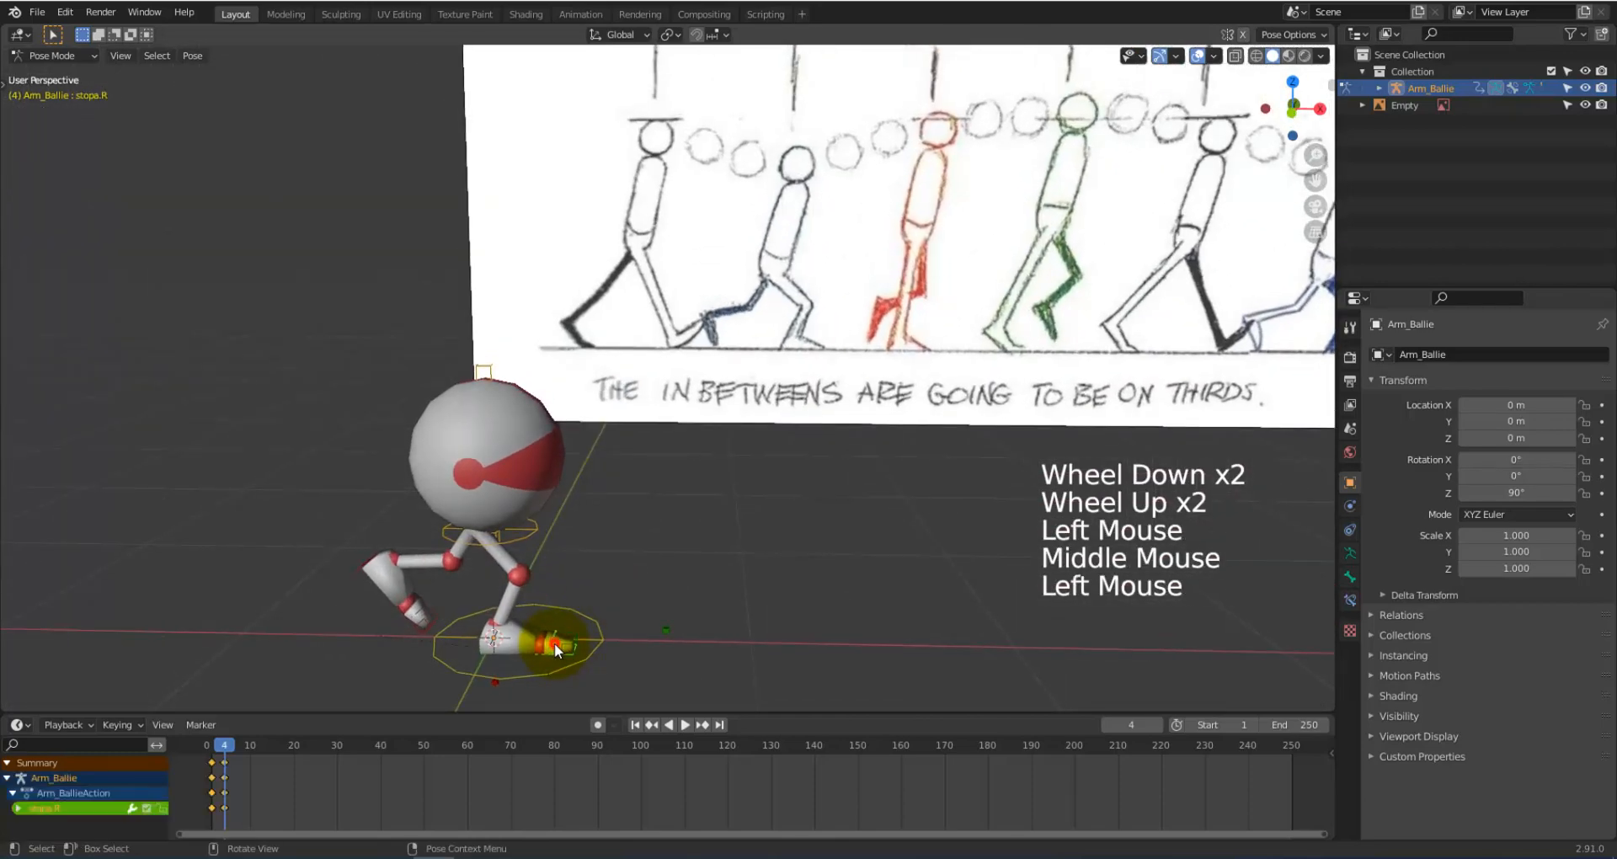
key("g")
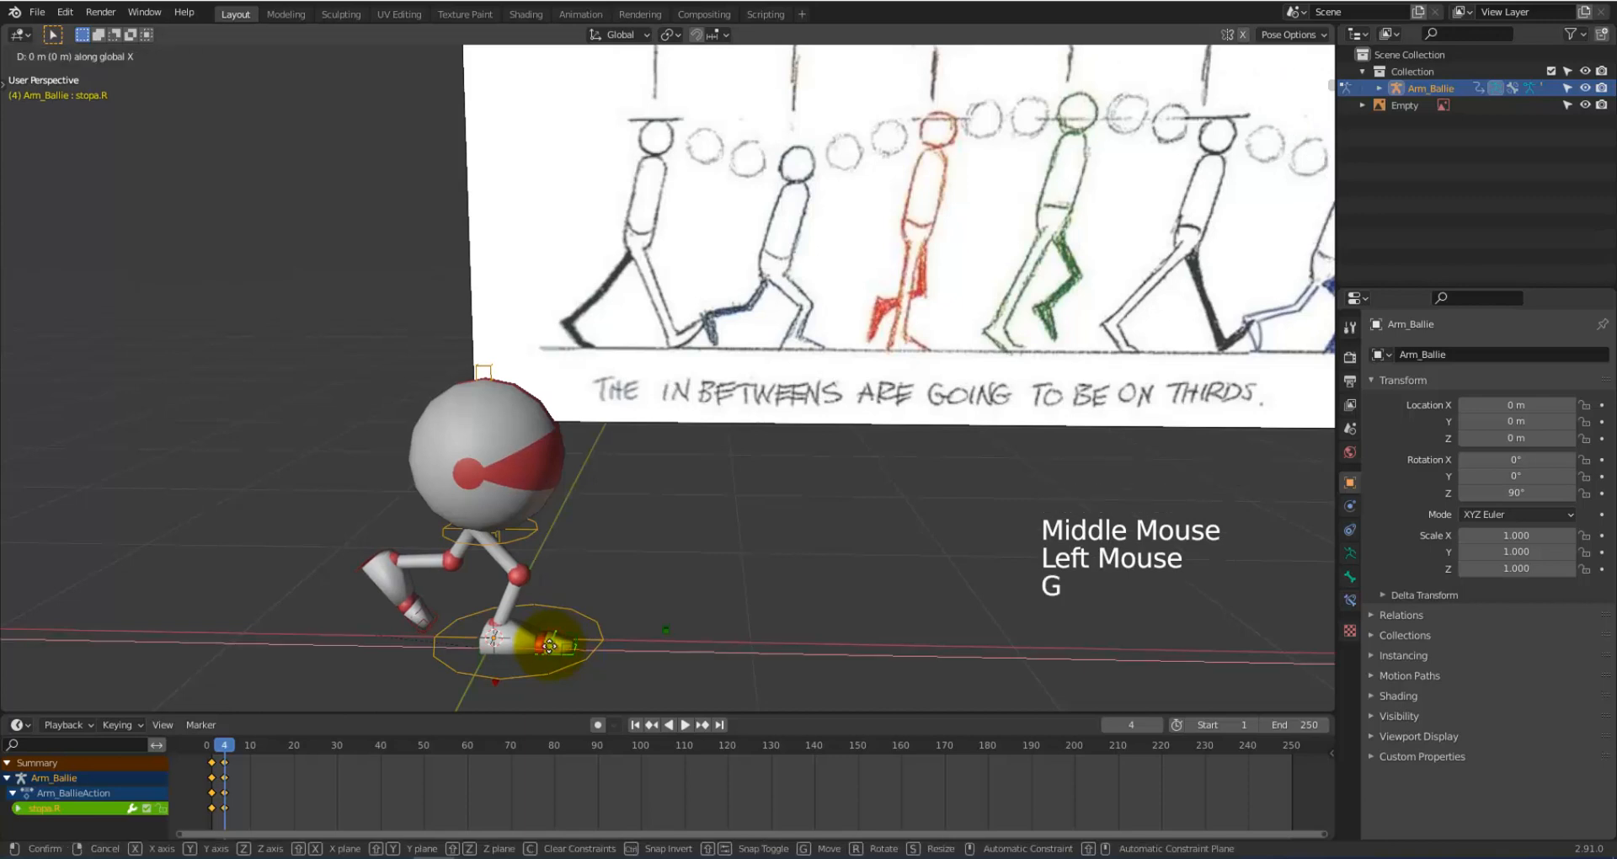
key("x")
left_click(555, 645)
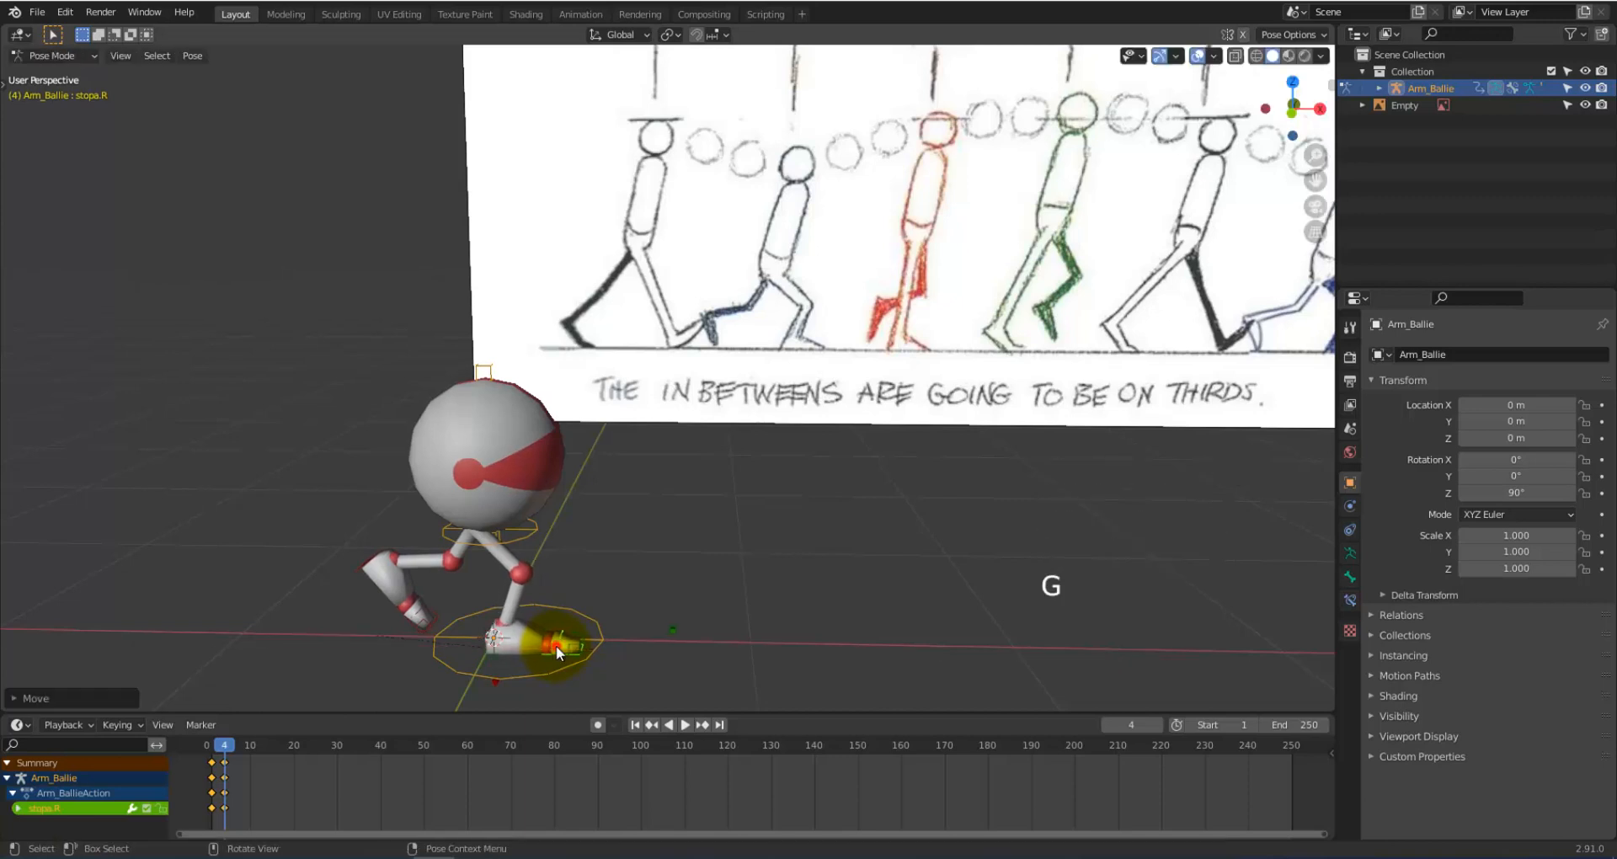
key("KP_1")
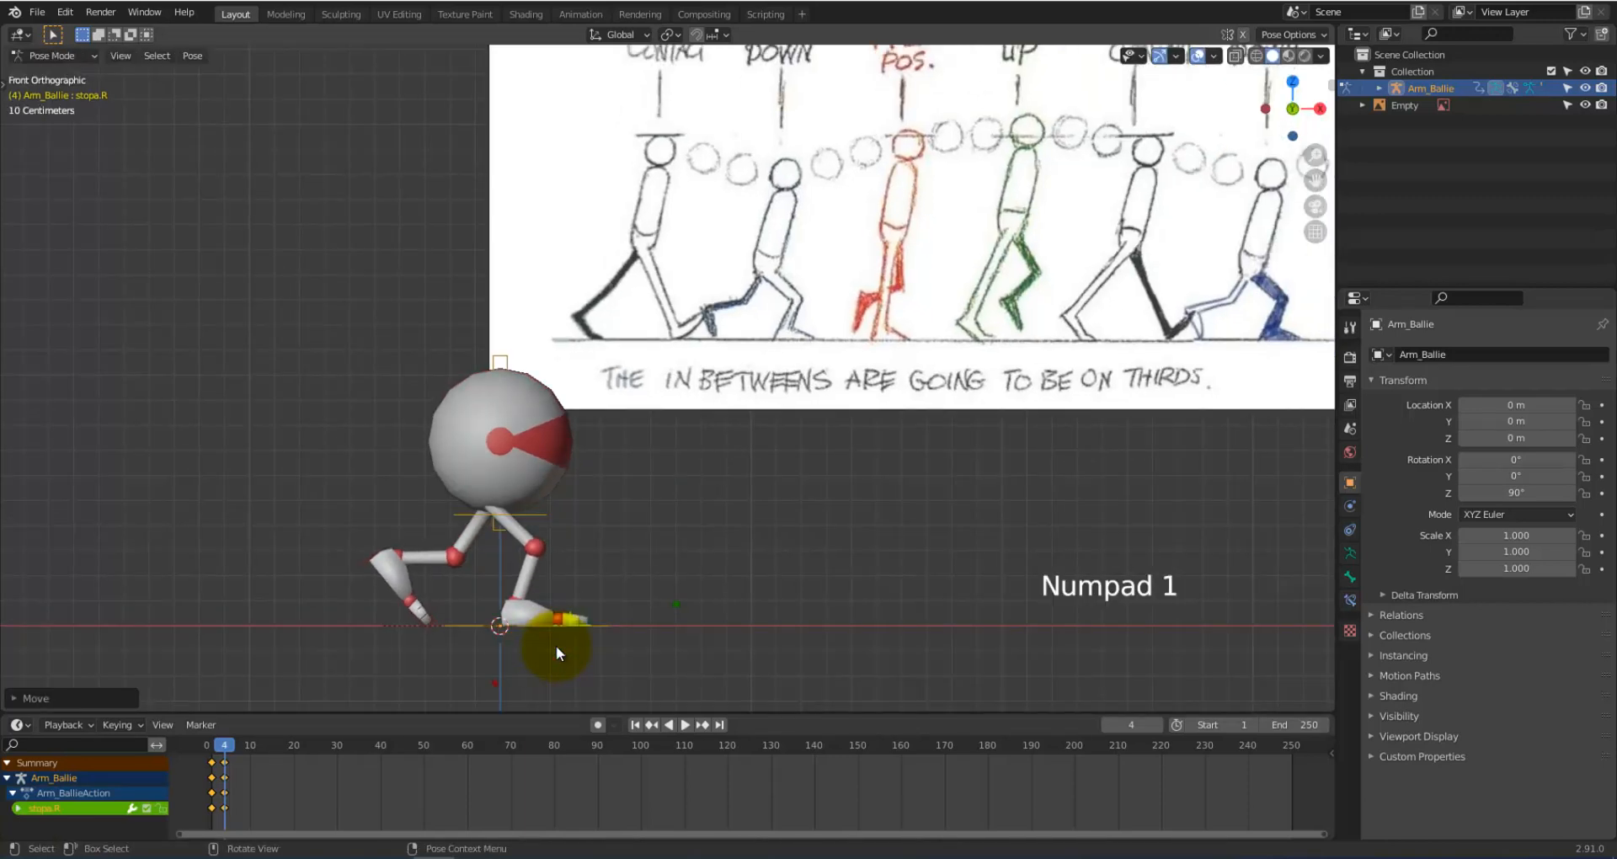
key("i")
left_click(665, 583)
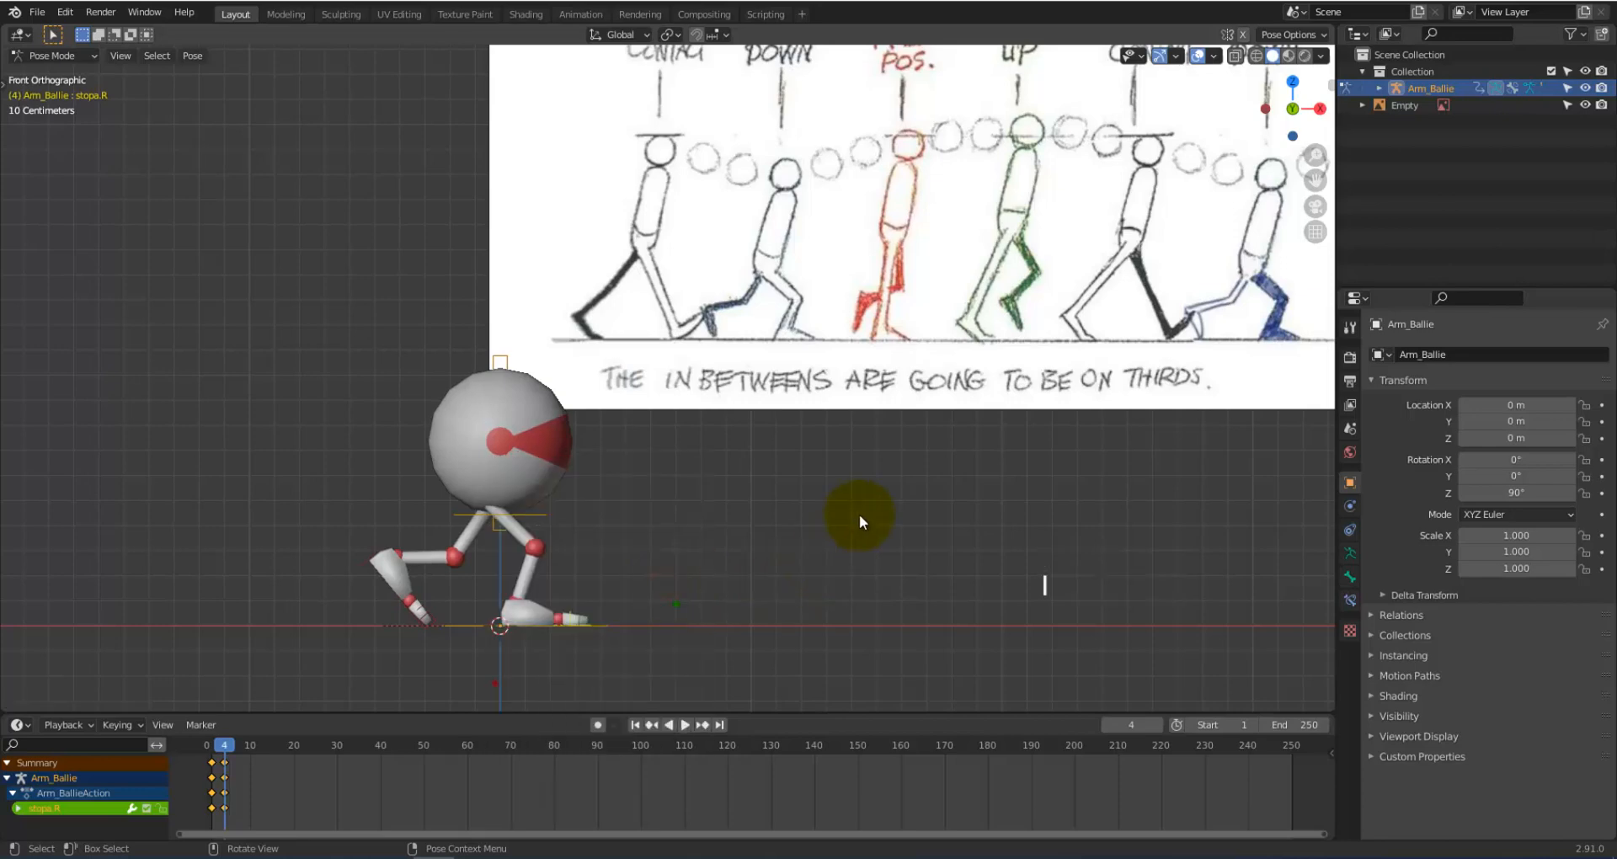
Step: In Object Mode, move the walk-cycle reference image about 0.25 m in negative X and 0.37 m down, closer to the character
scroll(943, 261, "down", 1)
middle_click_drag(943, 257, 903, 339, "shift")
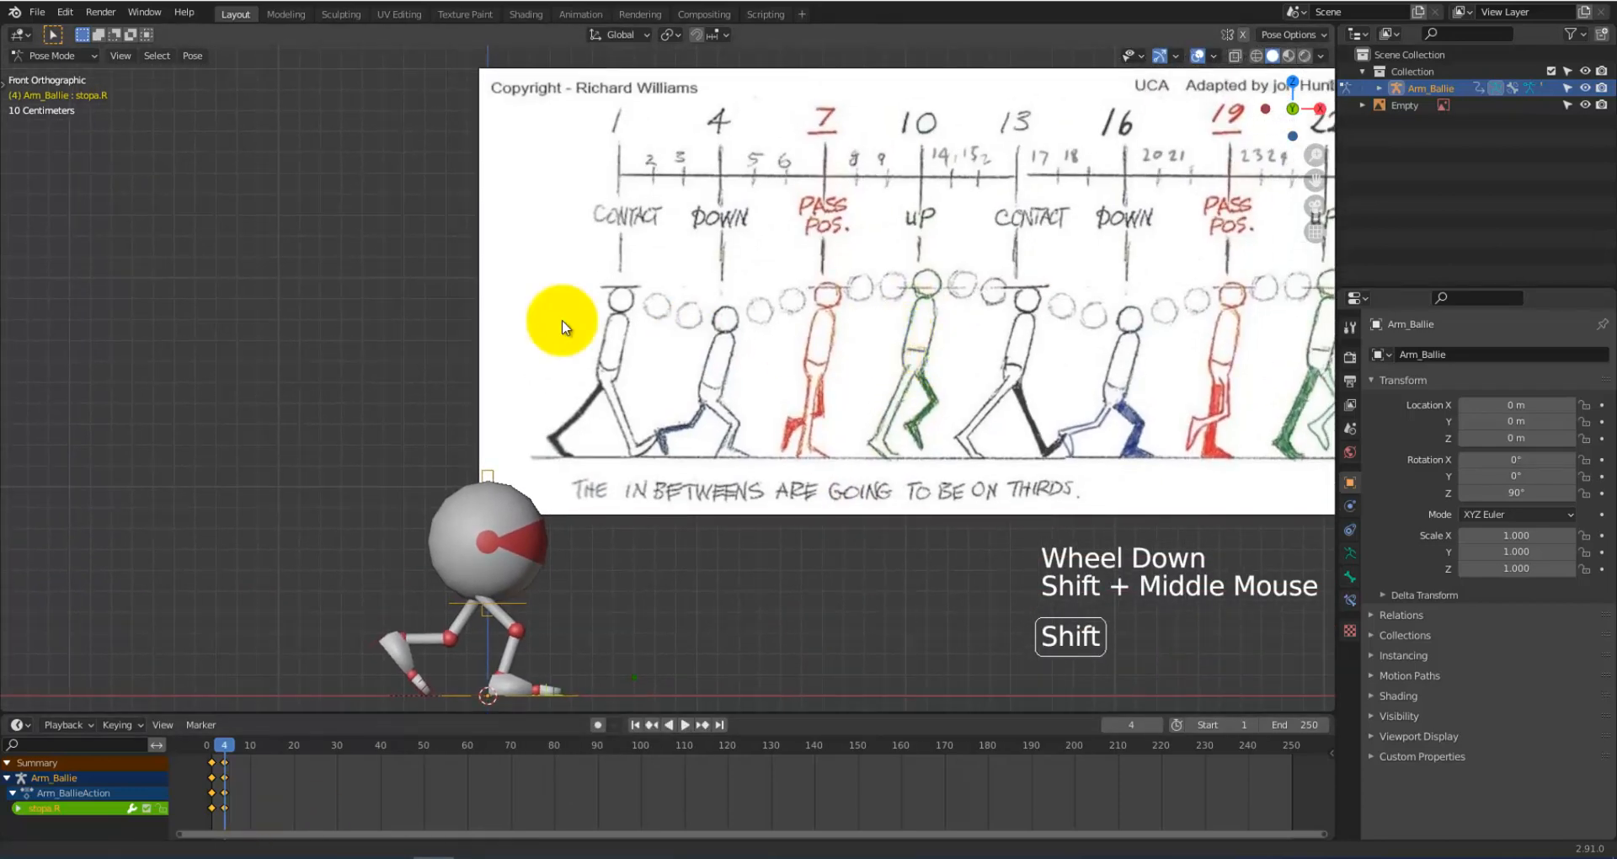
left_click(46, 57)
left_click(47, 77)
left_click(931, 225)
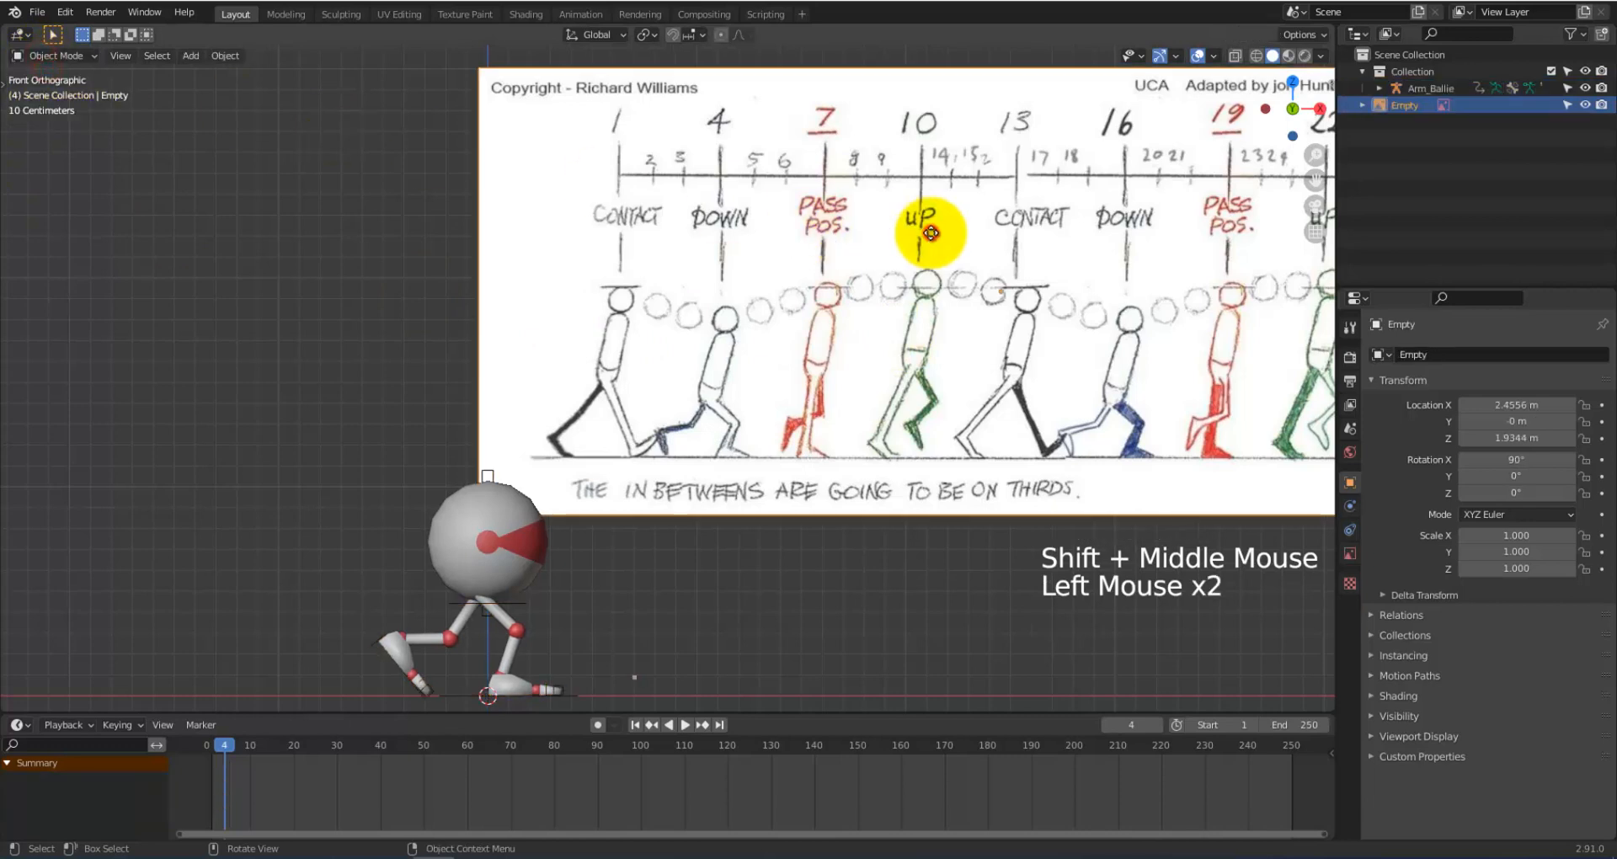
key("g")
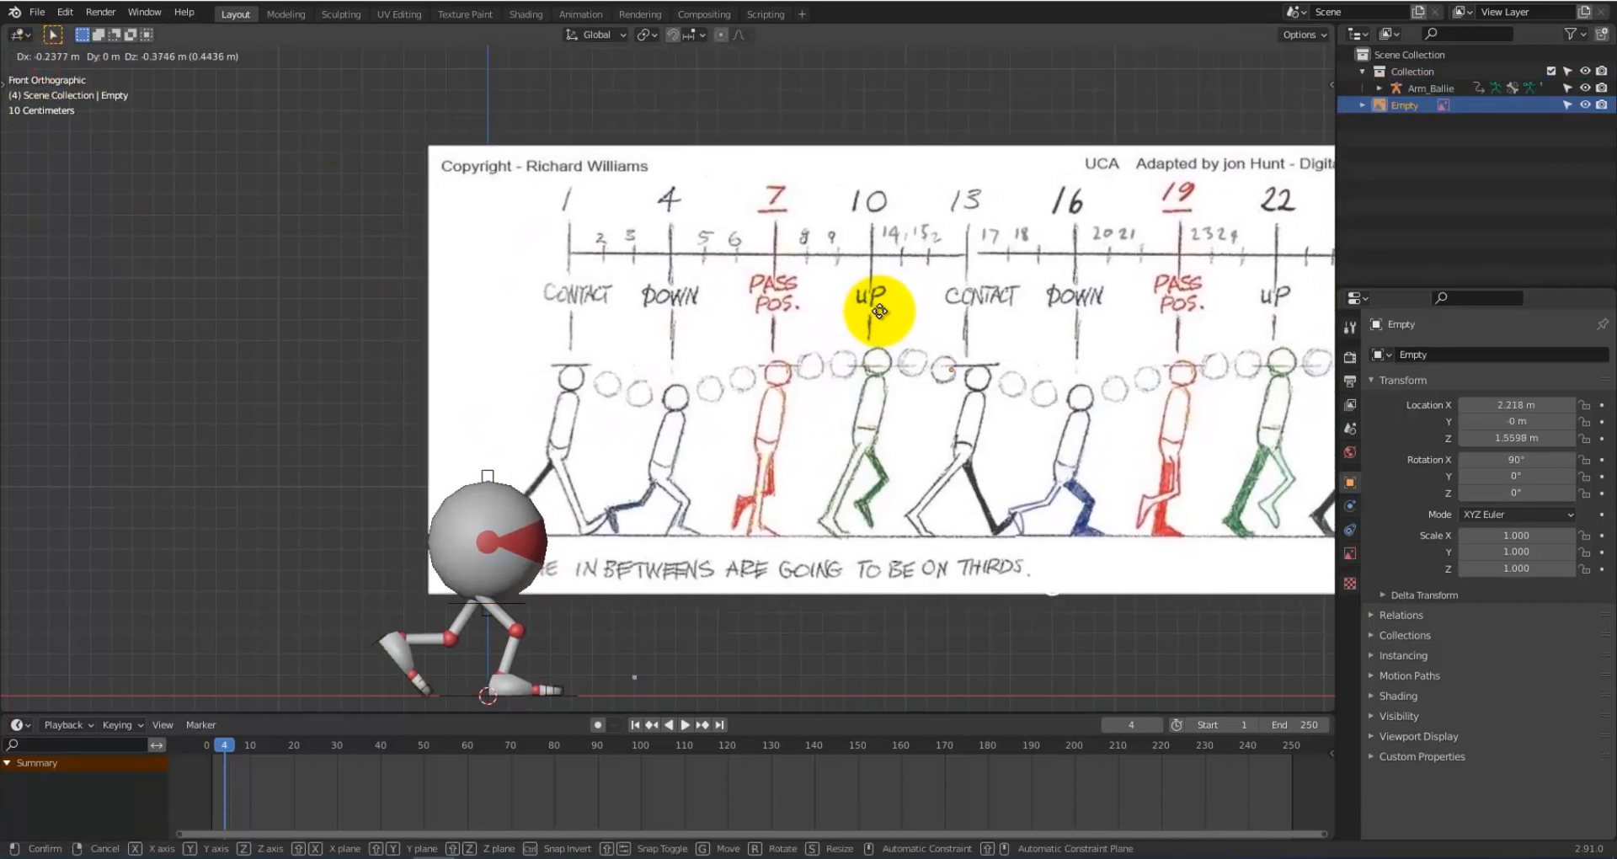
left_click(878, 311)
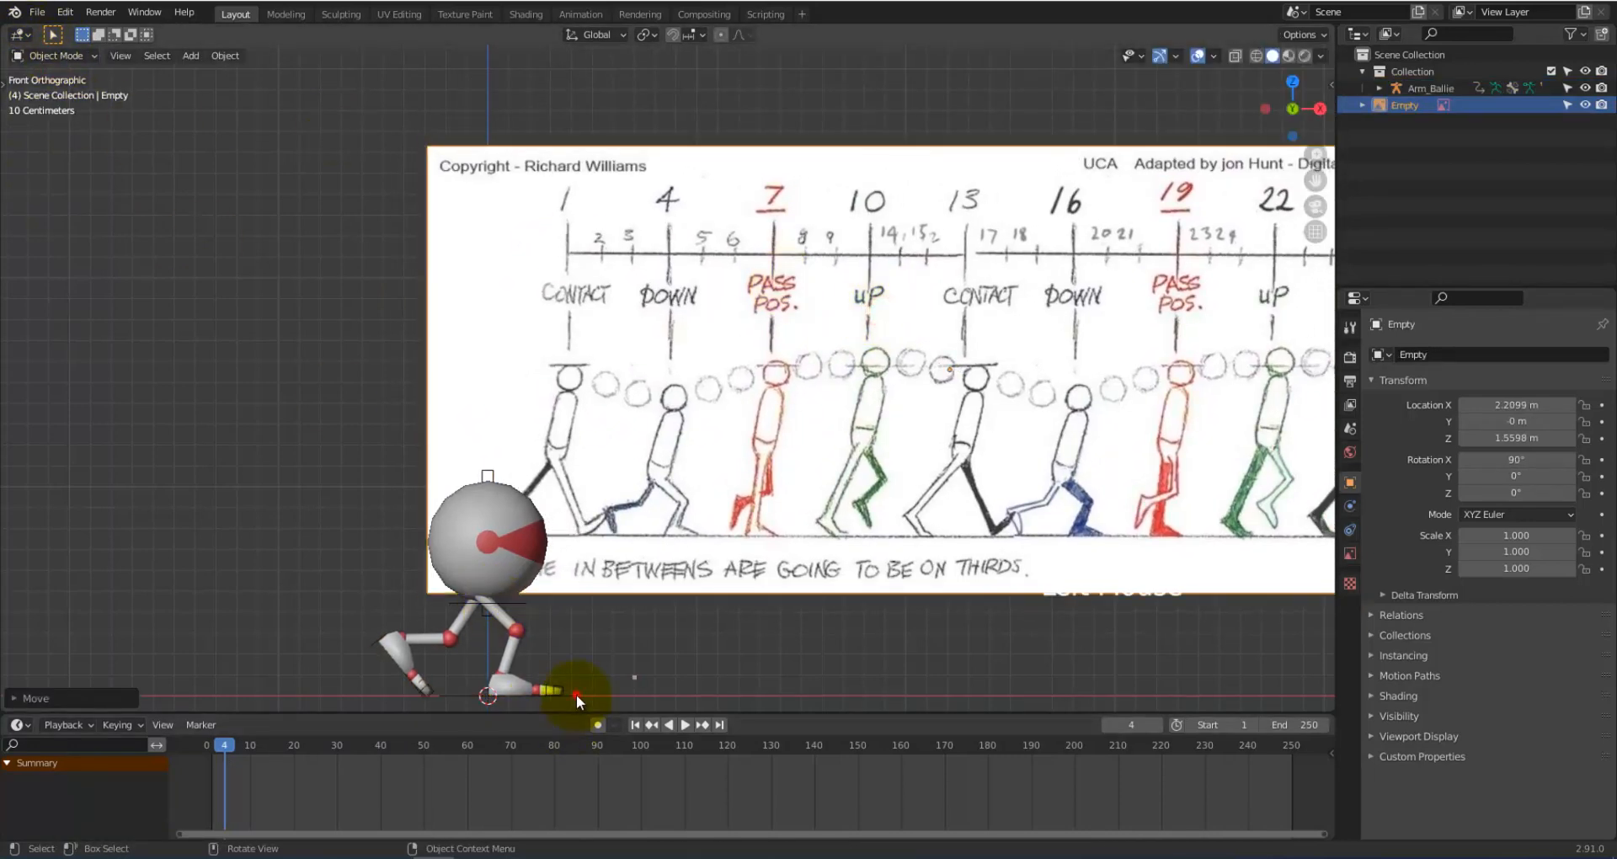
Step: Return the Arm_Ballie rig to Pose Mode and select the torso control (tors_ctrl)
left_click(576, 696)
left_click(52, 56)
left_click(47, 109)
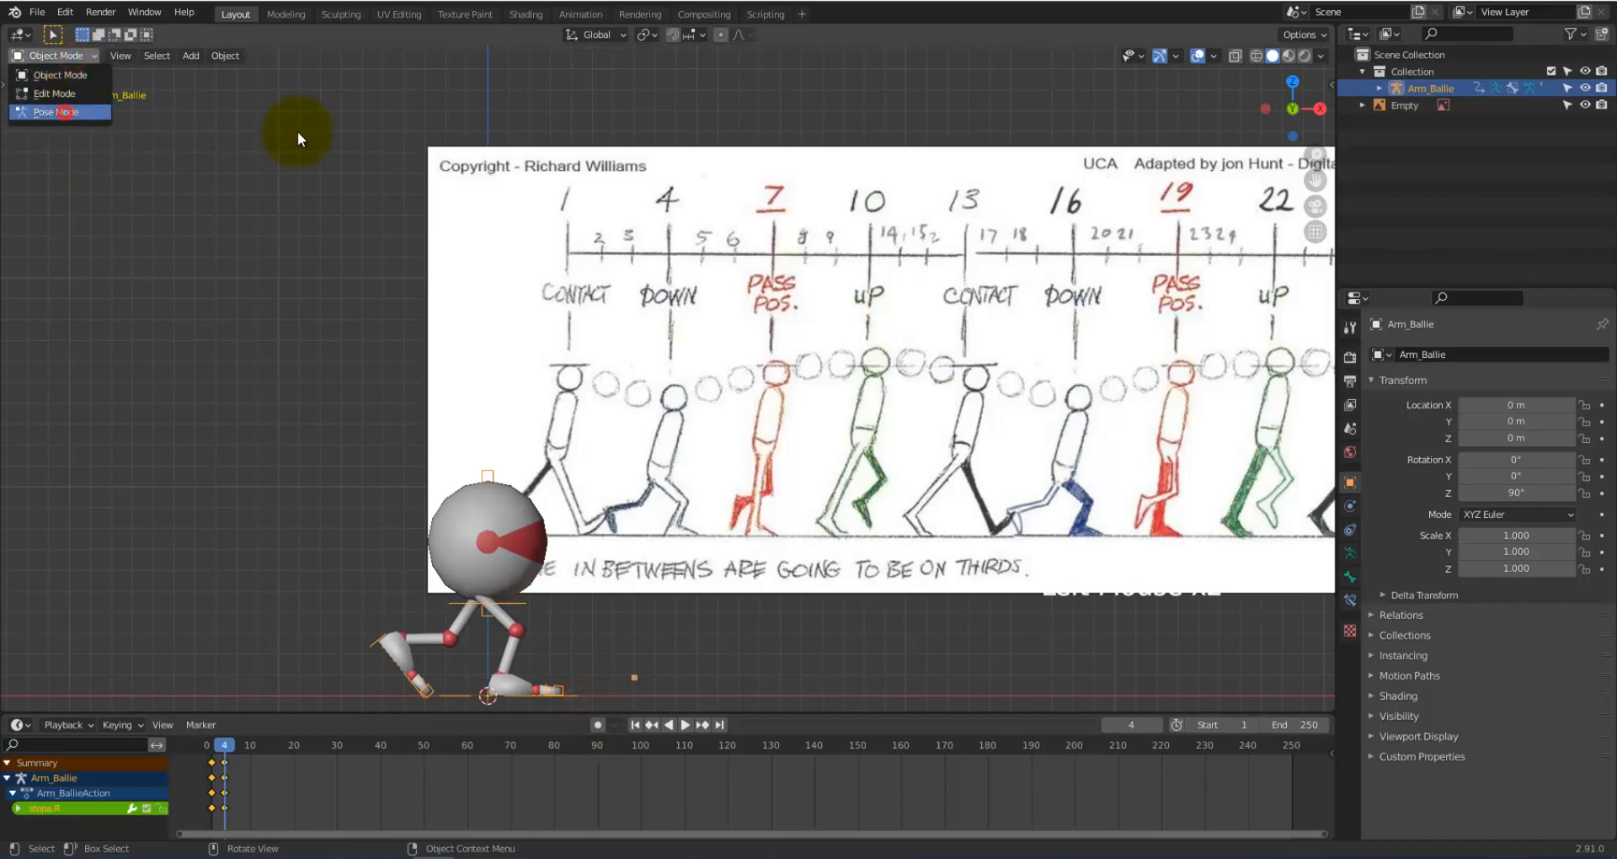
scroll(714, 630, "down", 1)
middle_click_drag(714, 630, 785, 551, "shift")
scroll(780, 516, "up", 2)
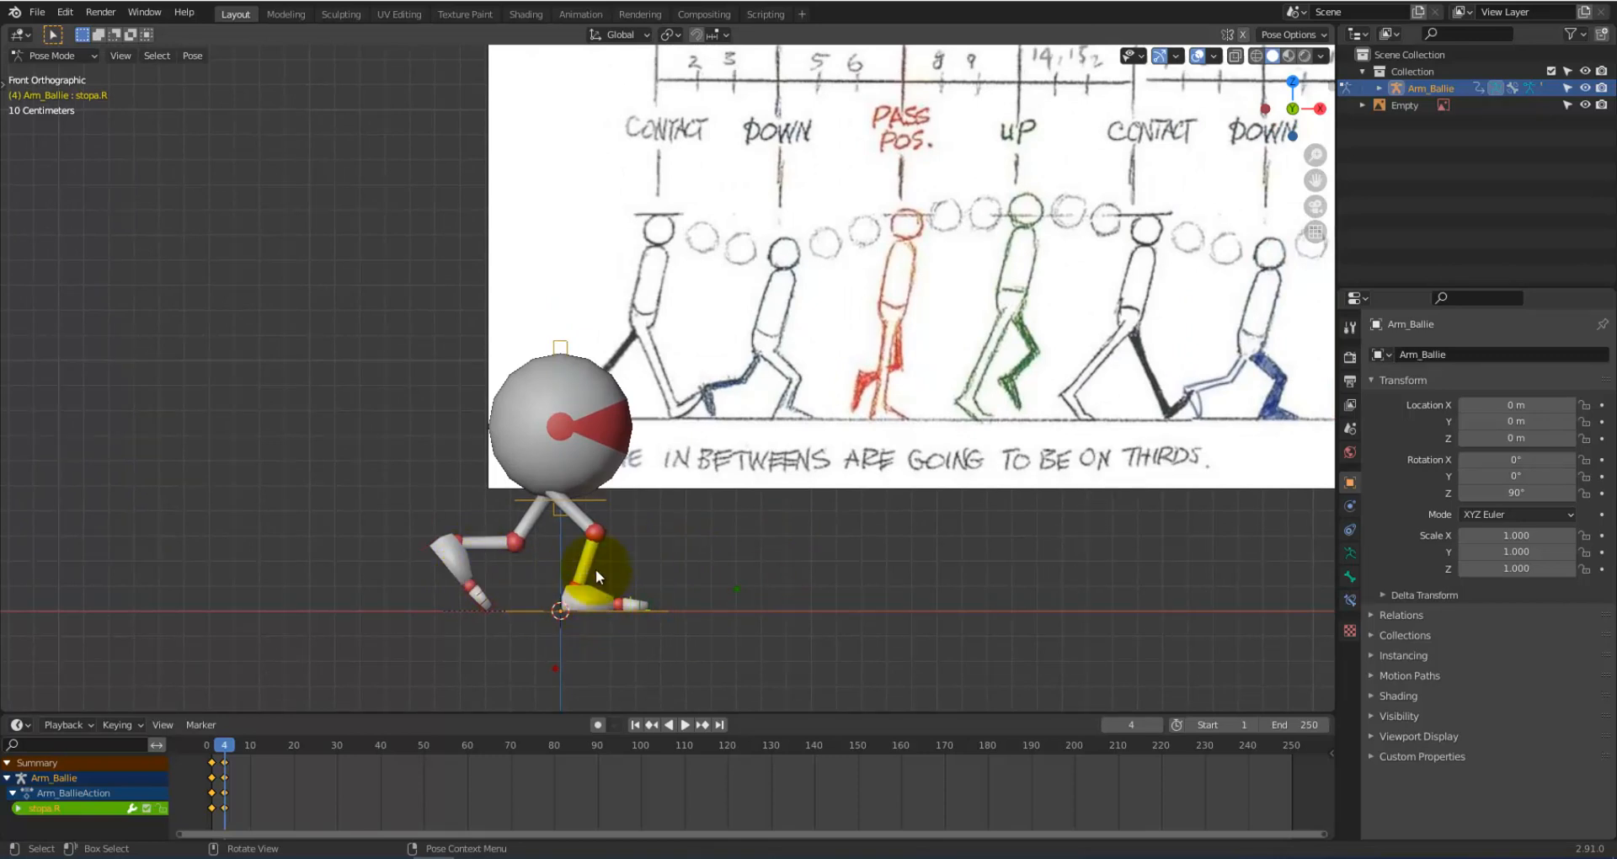
left_click(584, 499)
key("g")
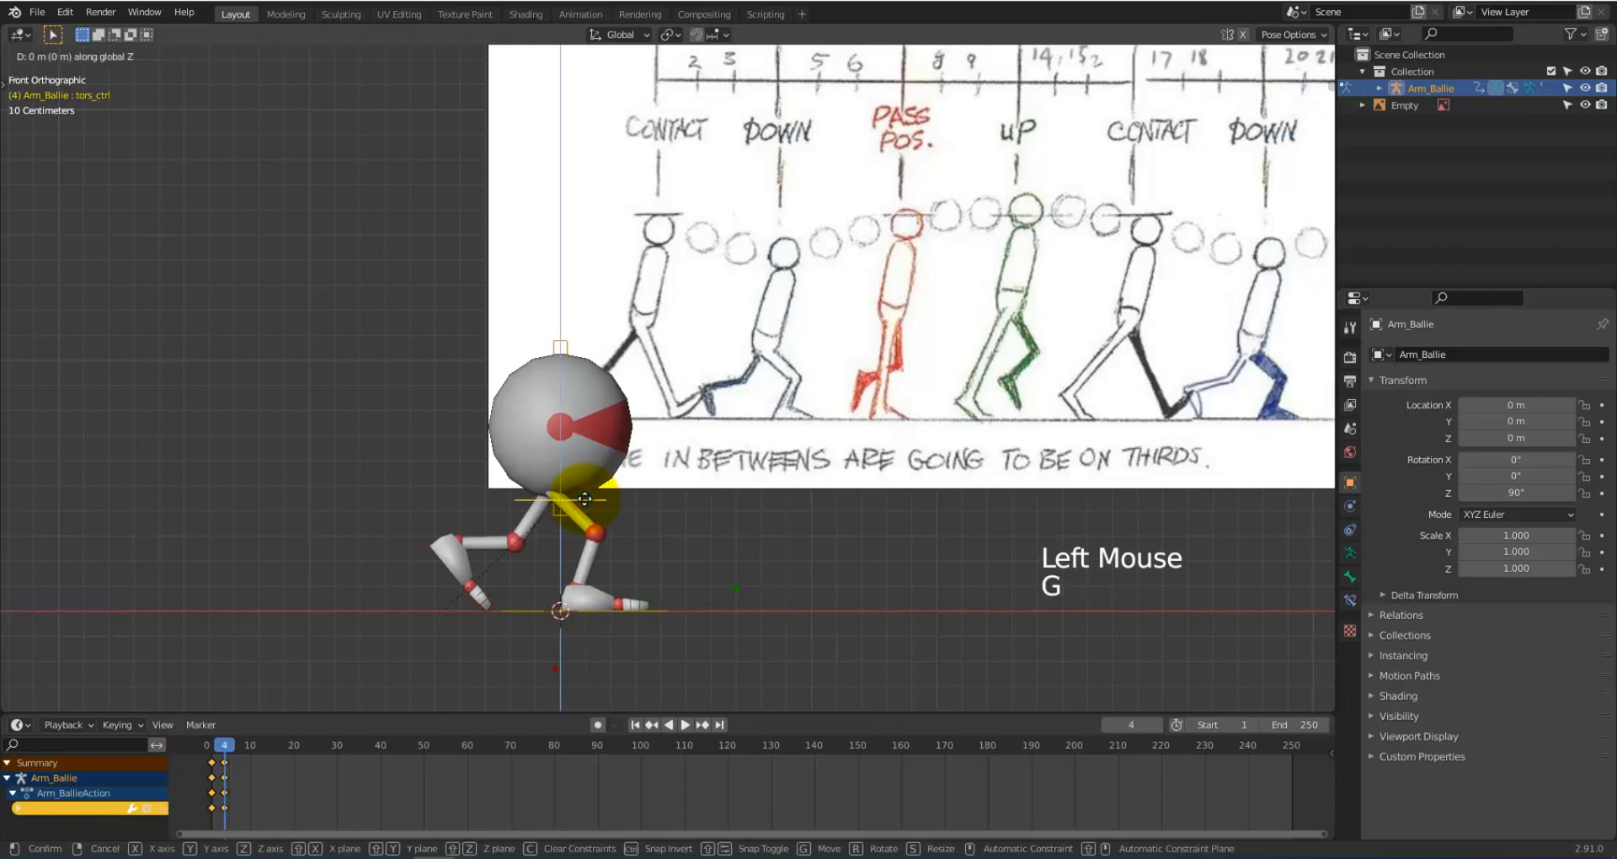
key("Escape")
key("Escape")
key("Escape")
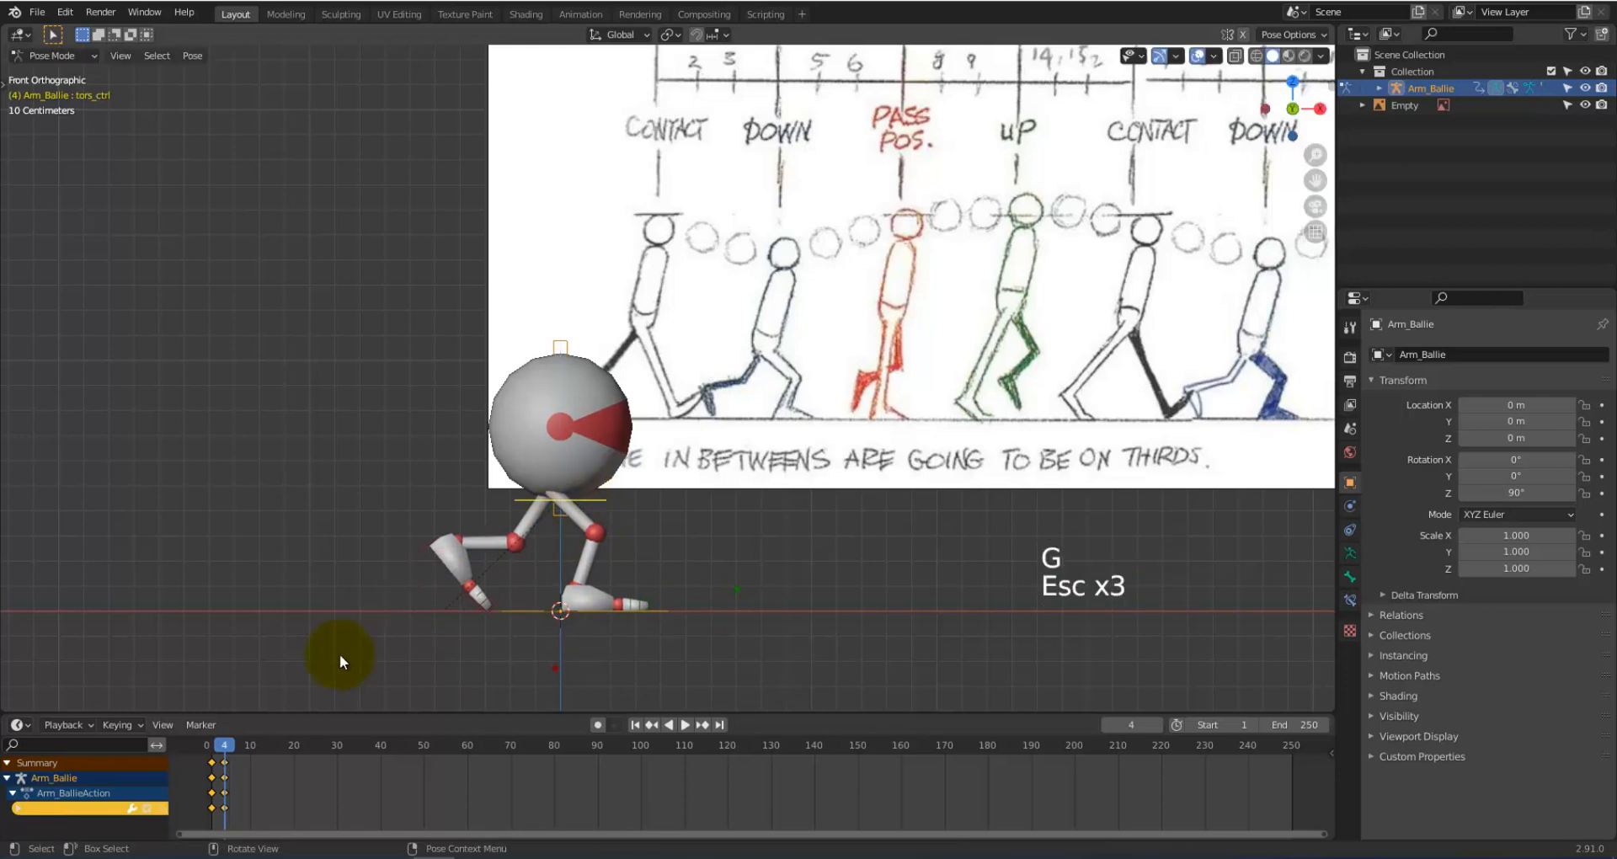
Step: At frame 7, raise the torso control (tors_ctrl) about 0.13 m along global Z and keyframe it for the passing pose
left_click(229, 747)
left_click_drag(234, 745, 240, 744)
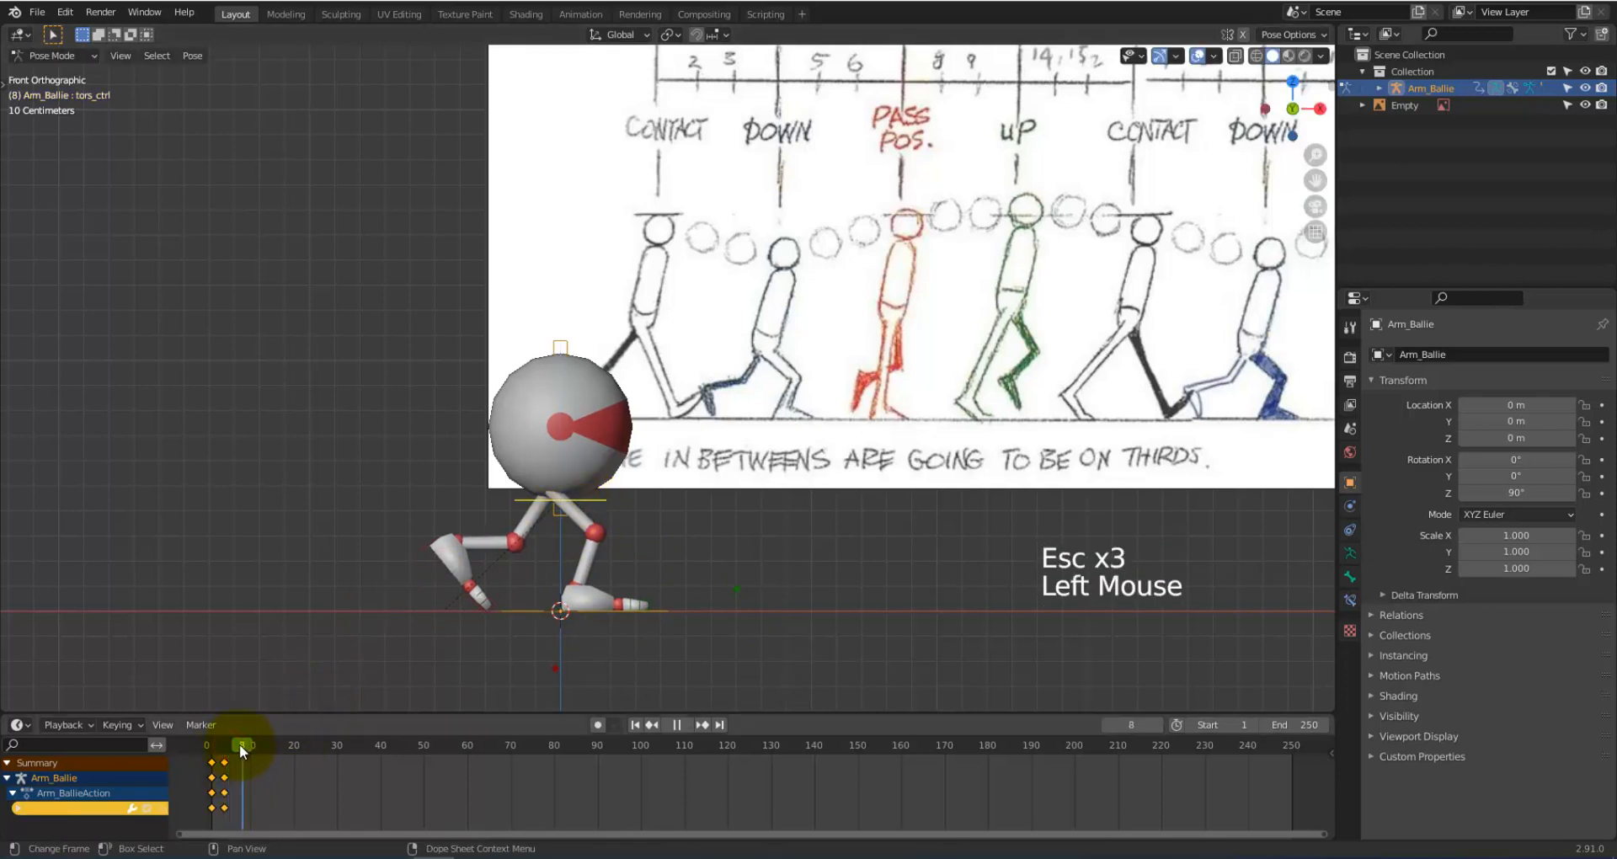
scroll(1130, 325, "down", 2)
scroll(1072, 354, "up", 3)
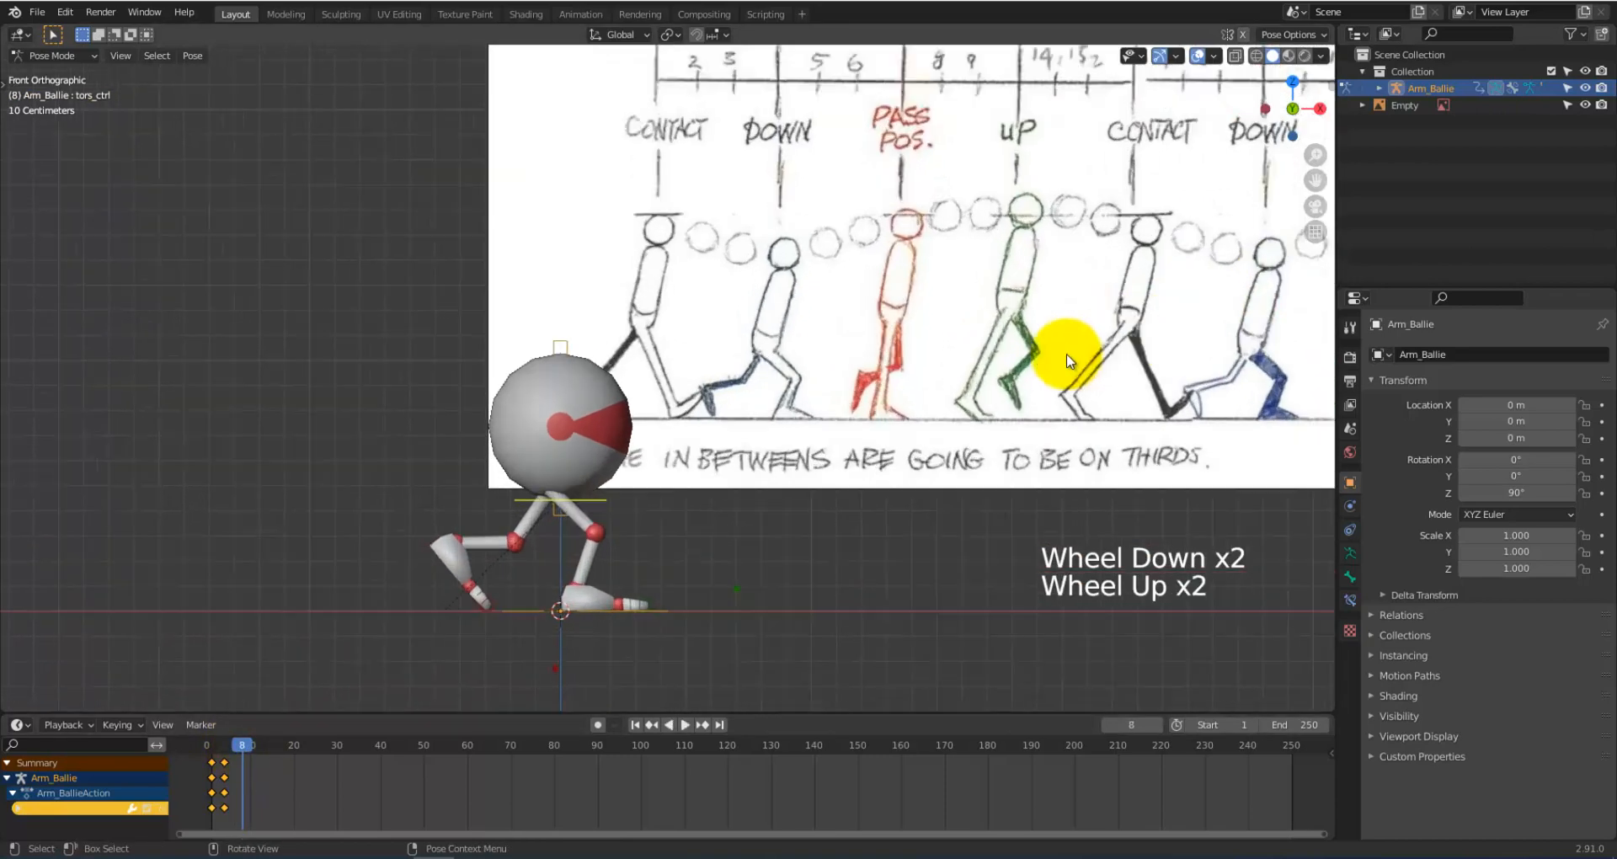
left_click(239, 745)
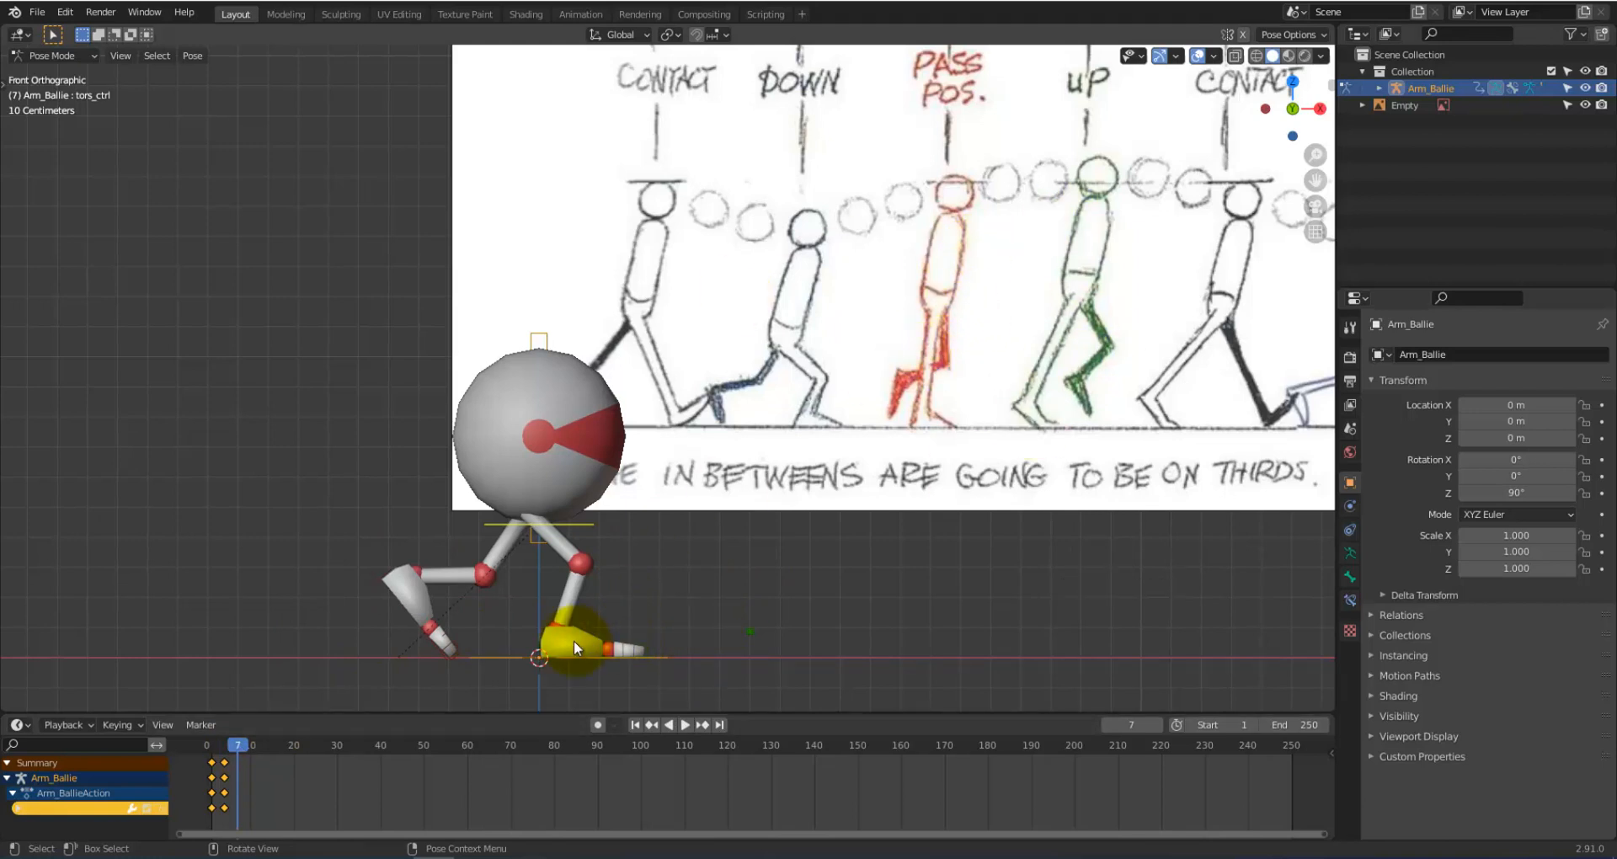
left_click(564, 528)
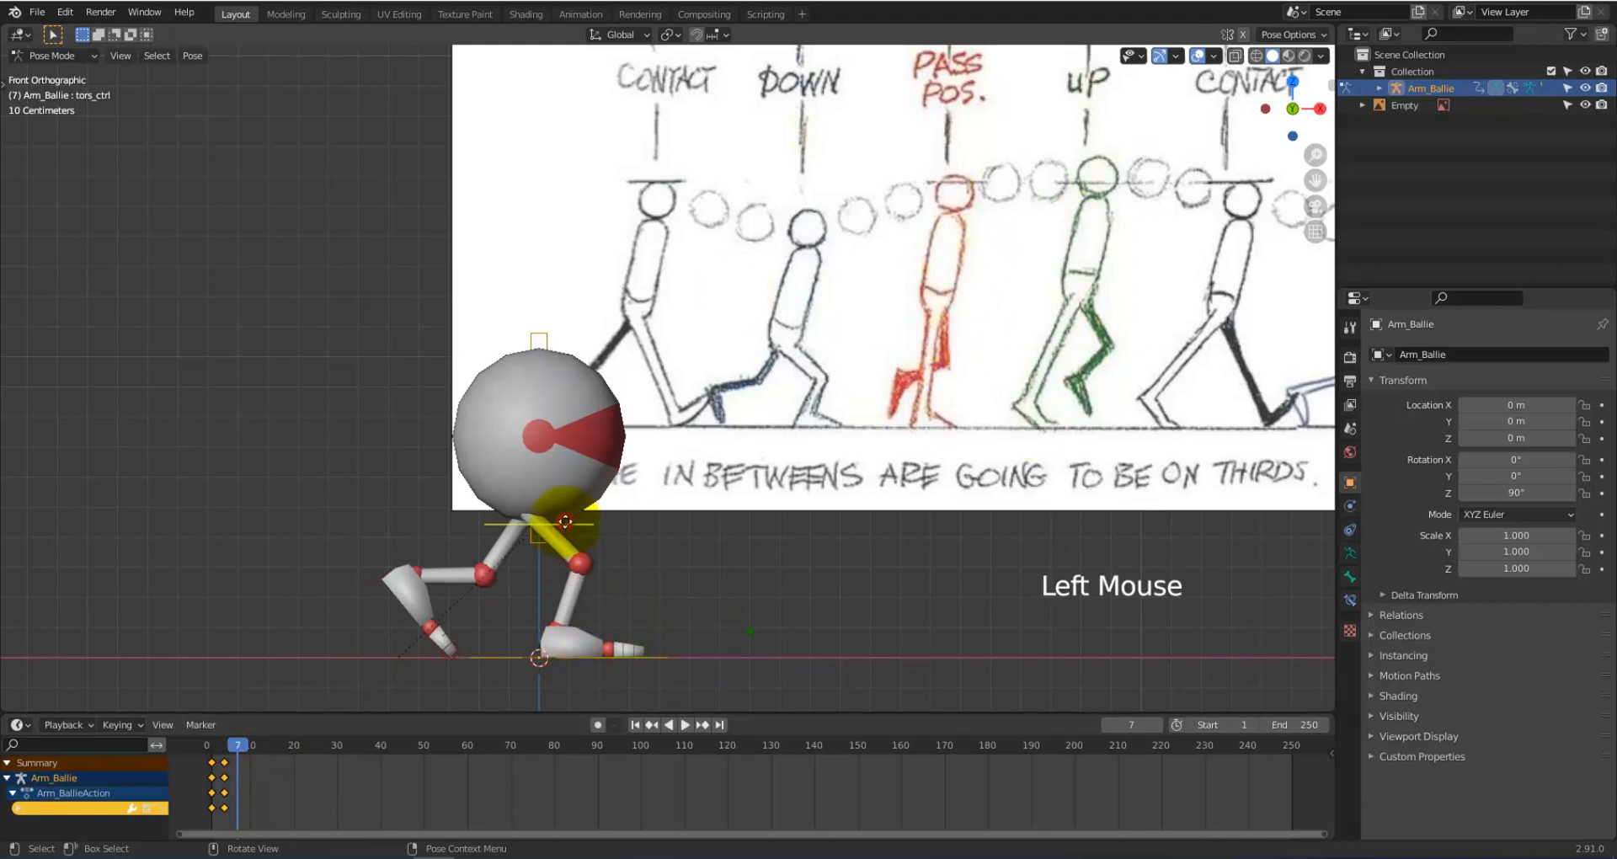
key("g")
key("z")
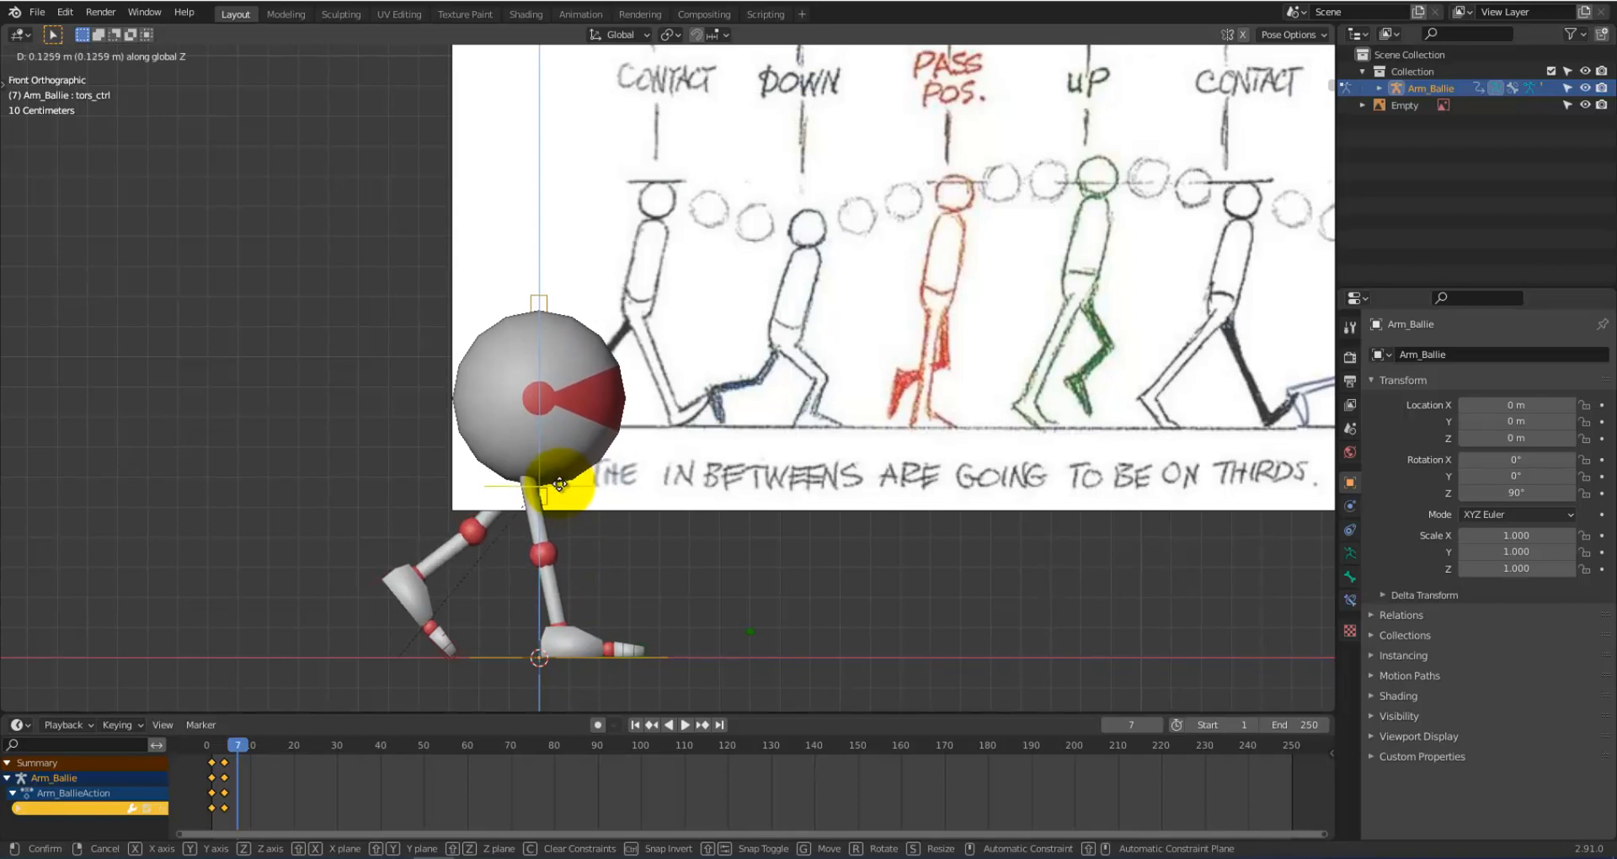
left_click(561, 485)
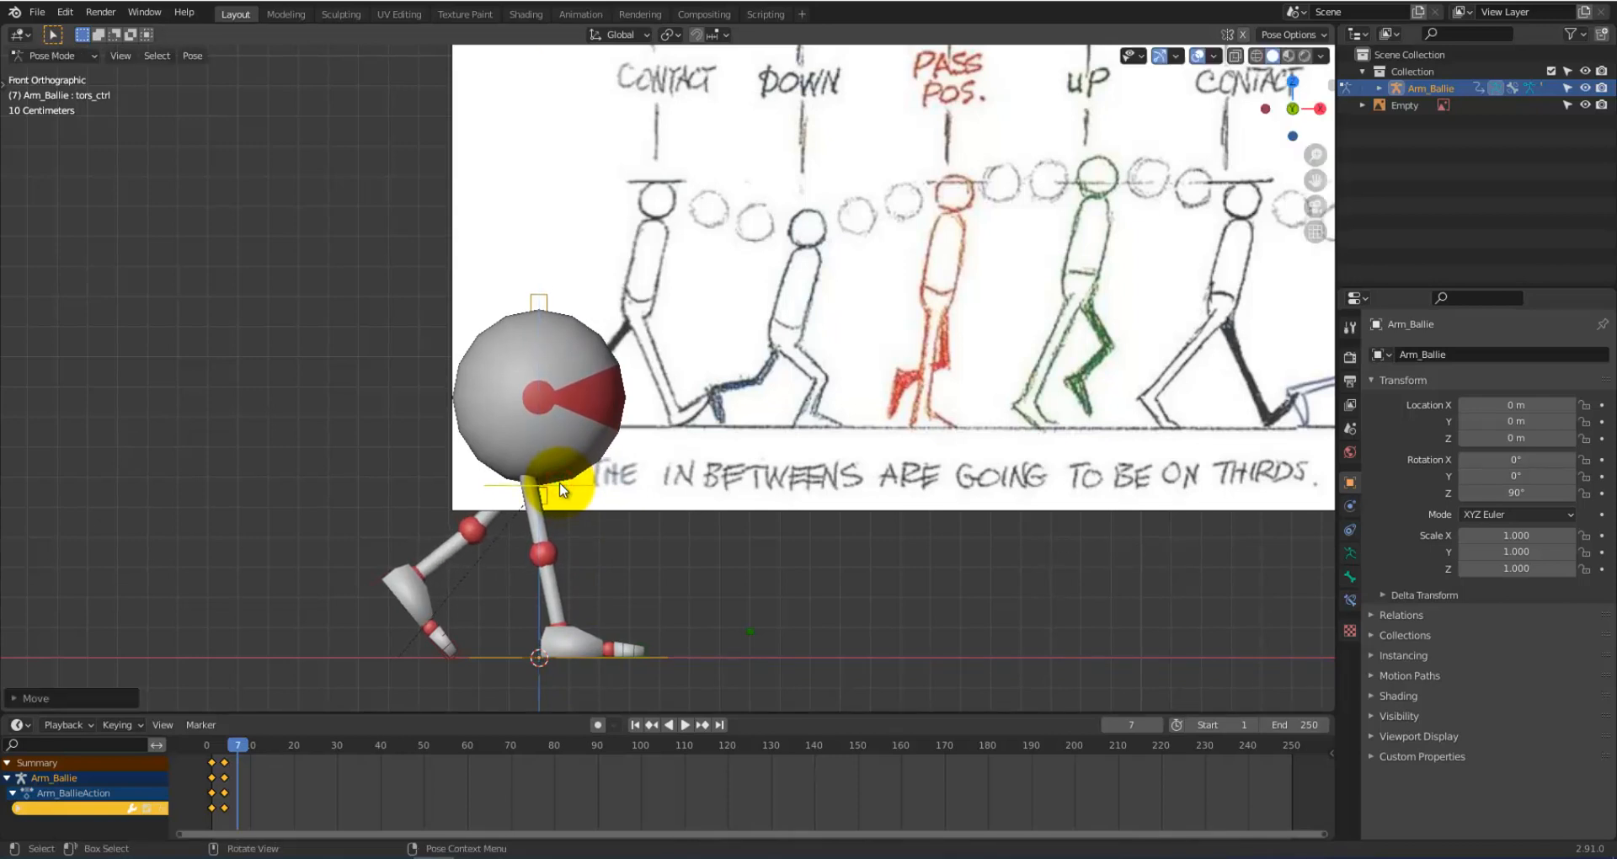
key("i")
left_click(560, 481)
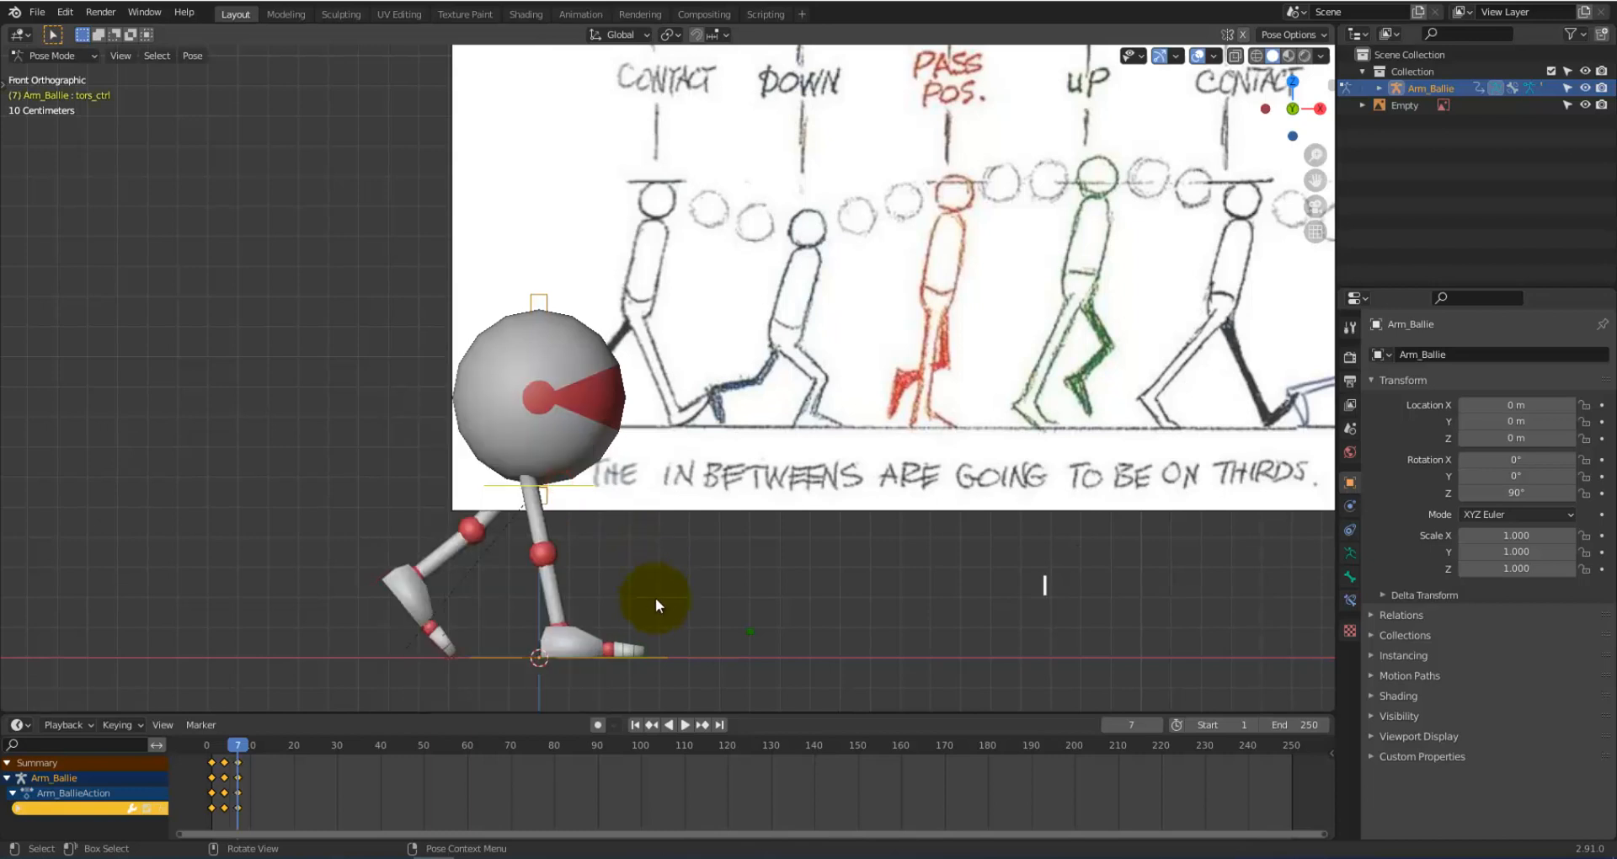
Step: Move the right foot control (stopa.R) in negative global X until its leg stands nearly straight under the torso, and keyframe it at frame 7
left_click(600, 646)
left_click(593, 638)
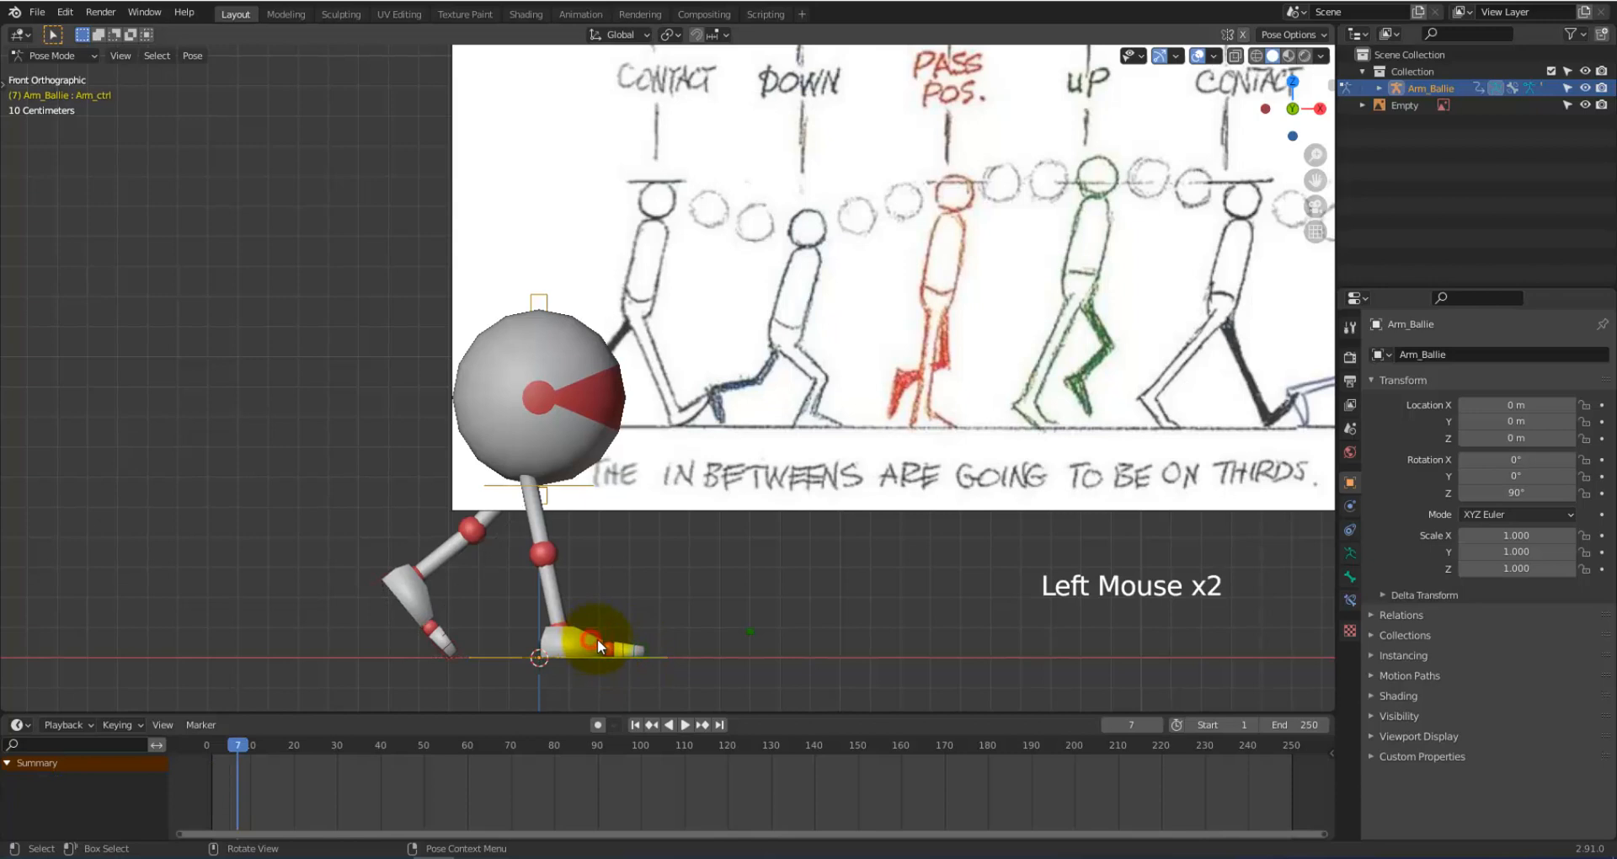
left_click(625, 647)
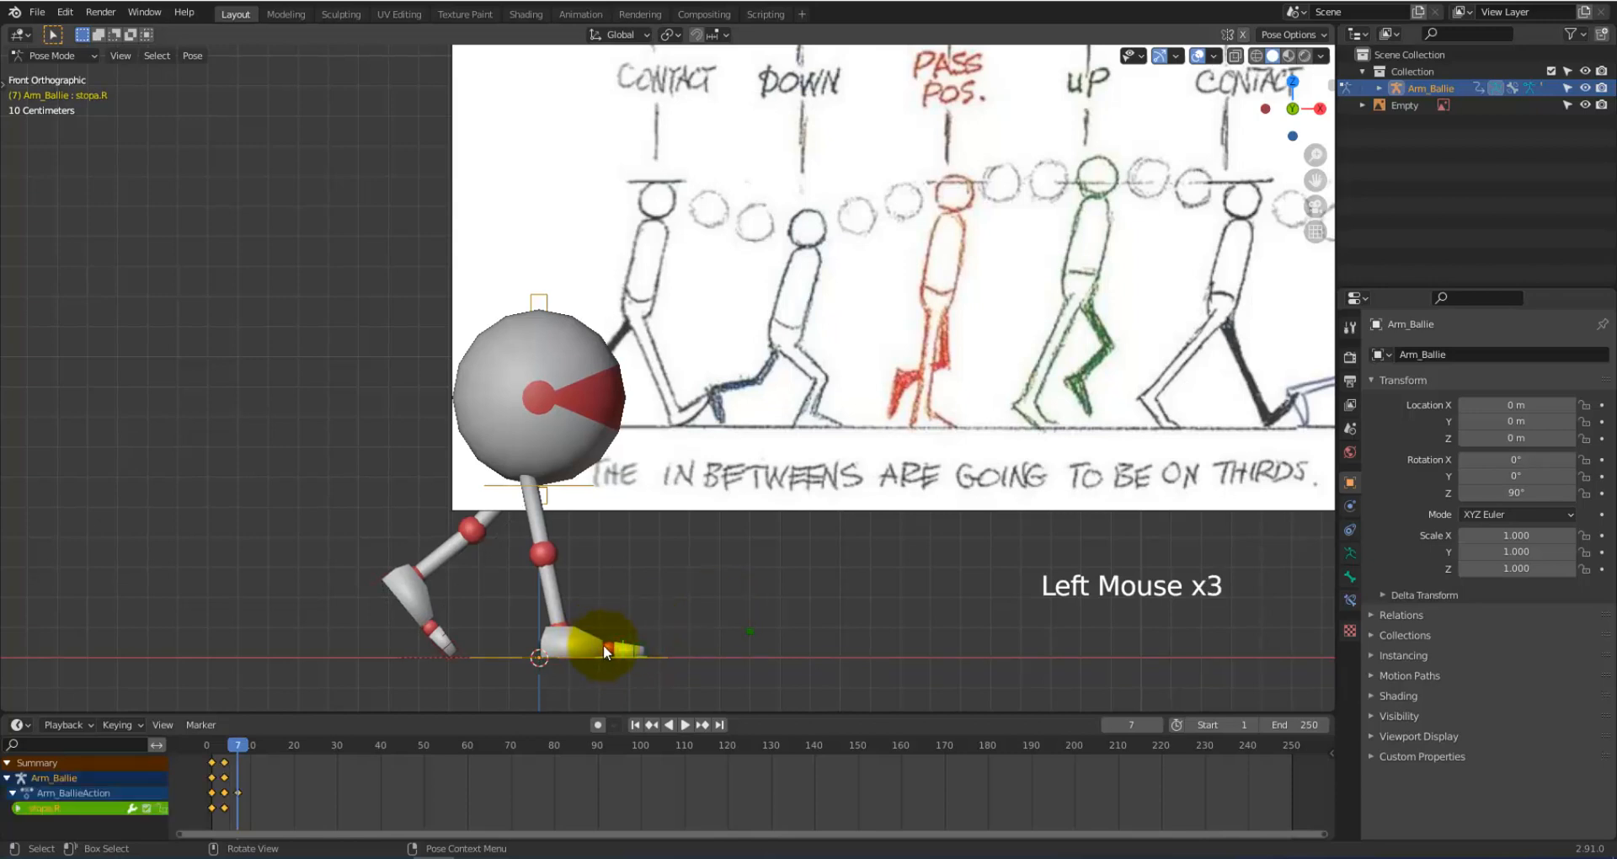
middle_click_drag(636, 620, 603, 689)
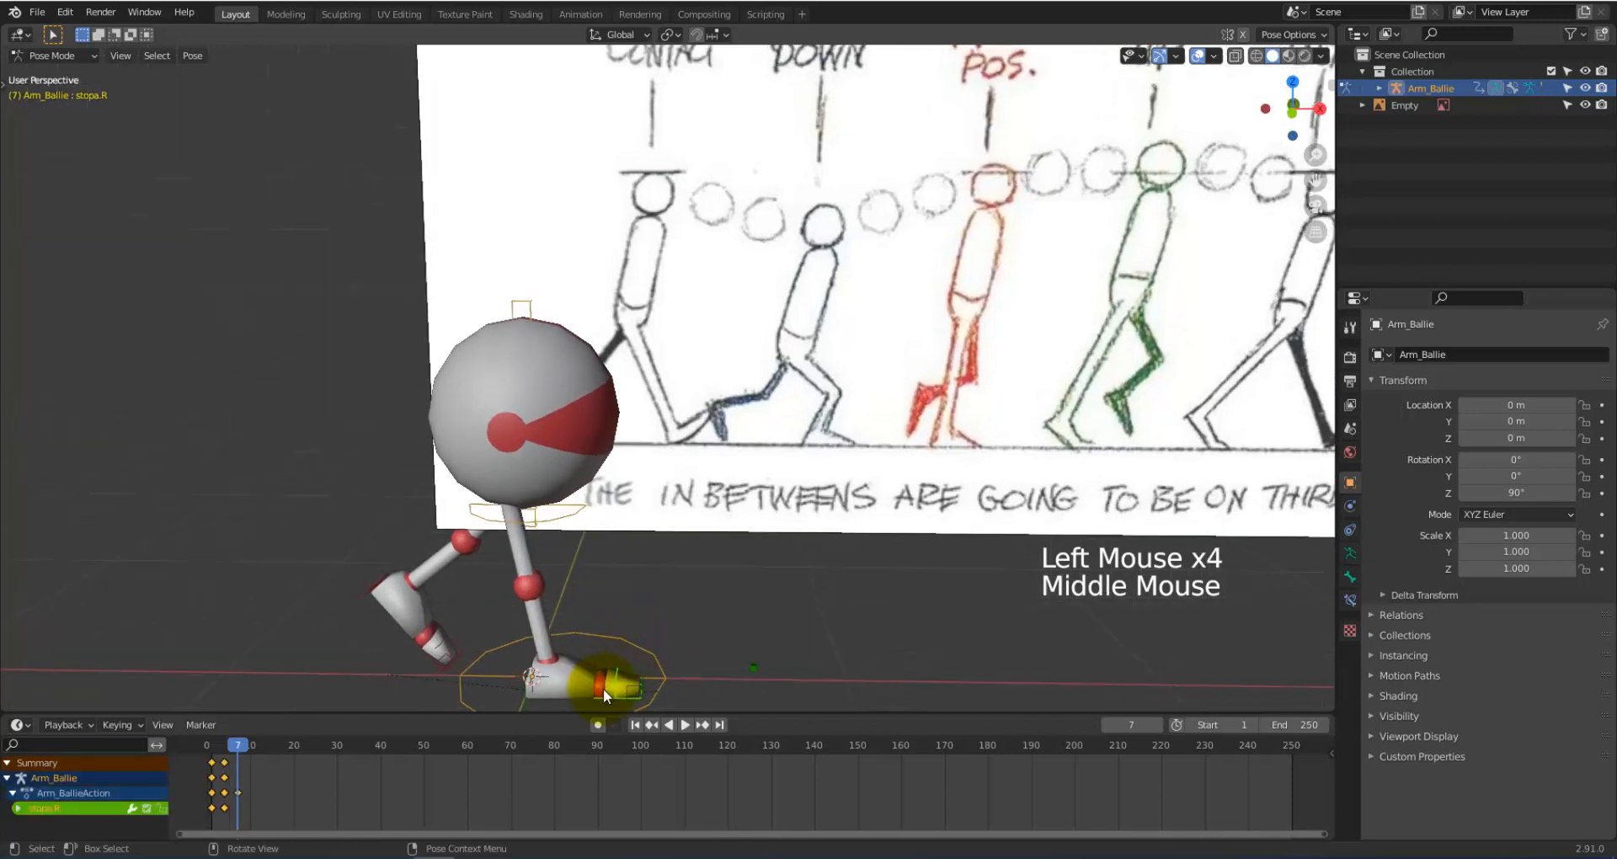
key("KP_1")
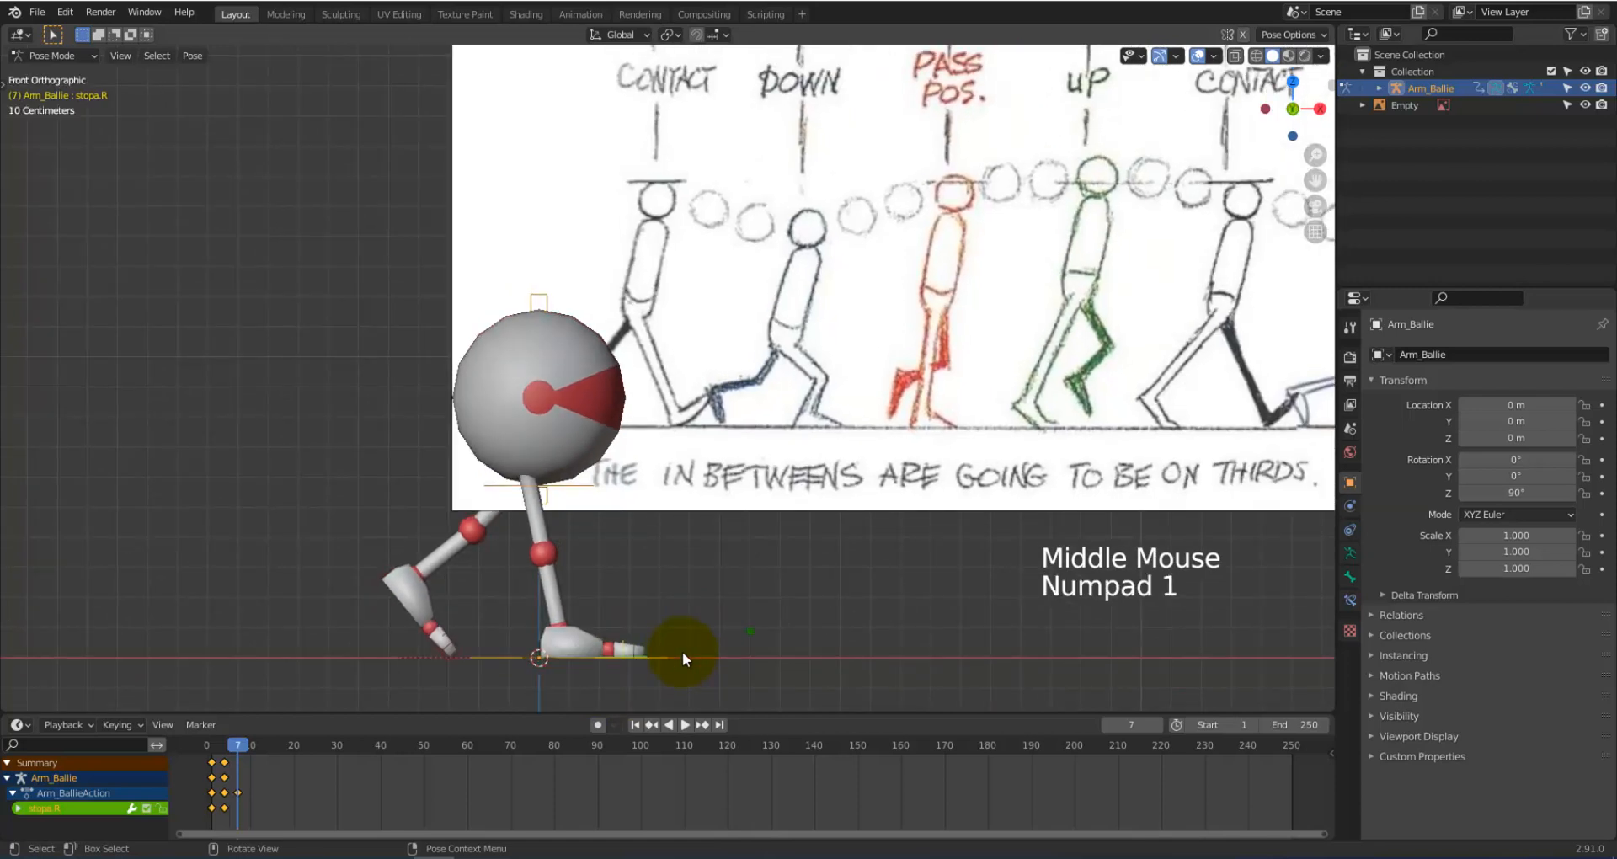
key("g")
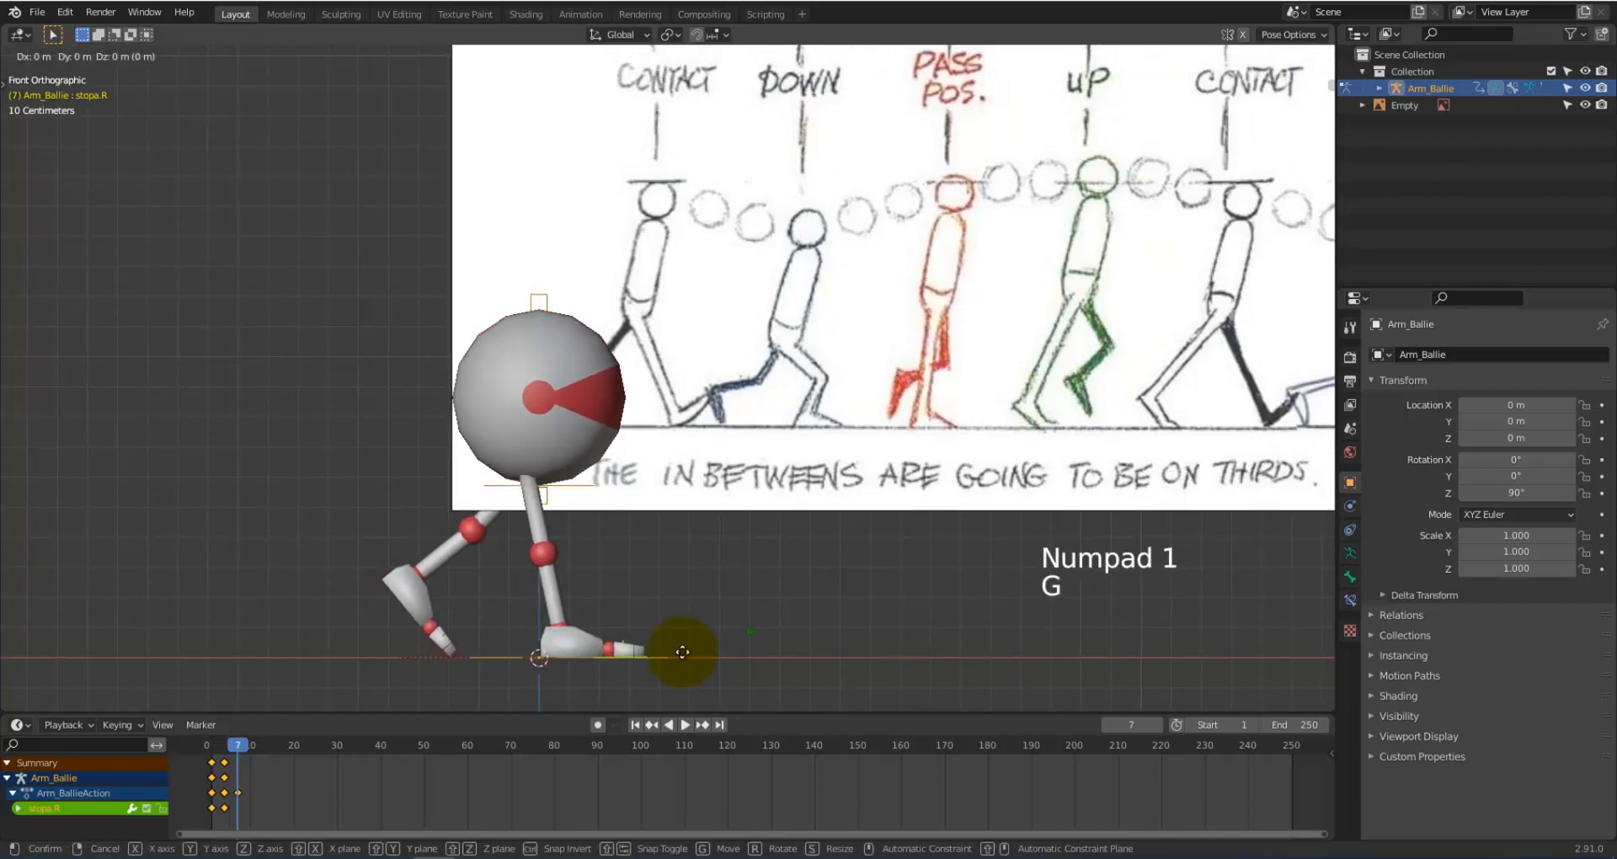
key("x")
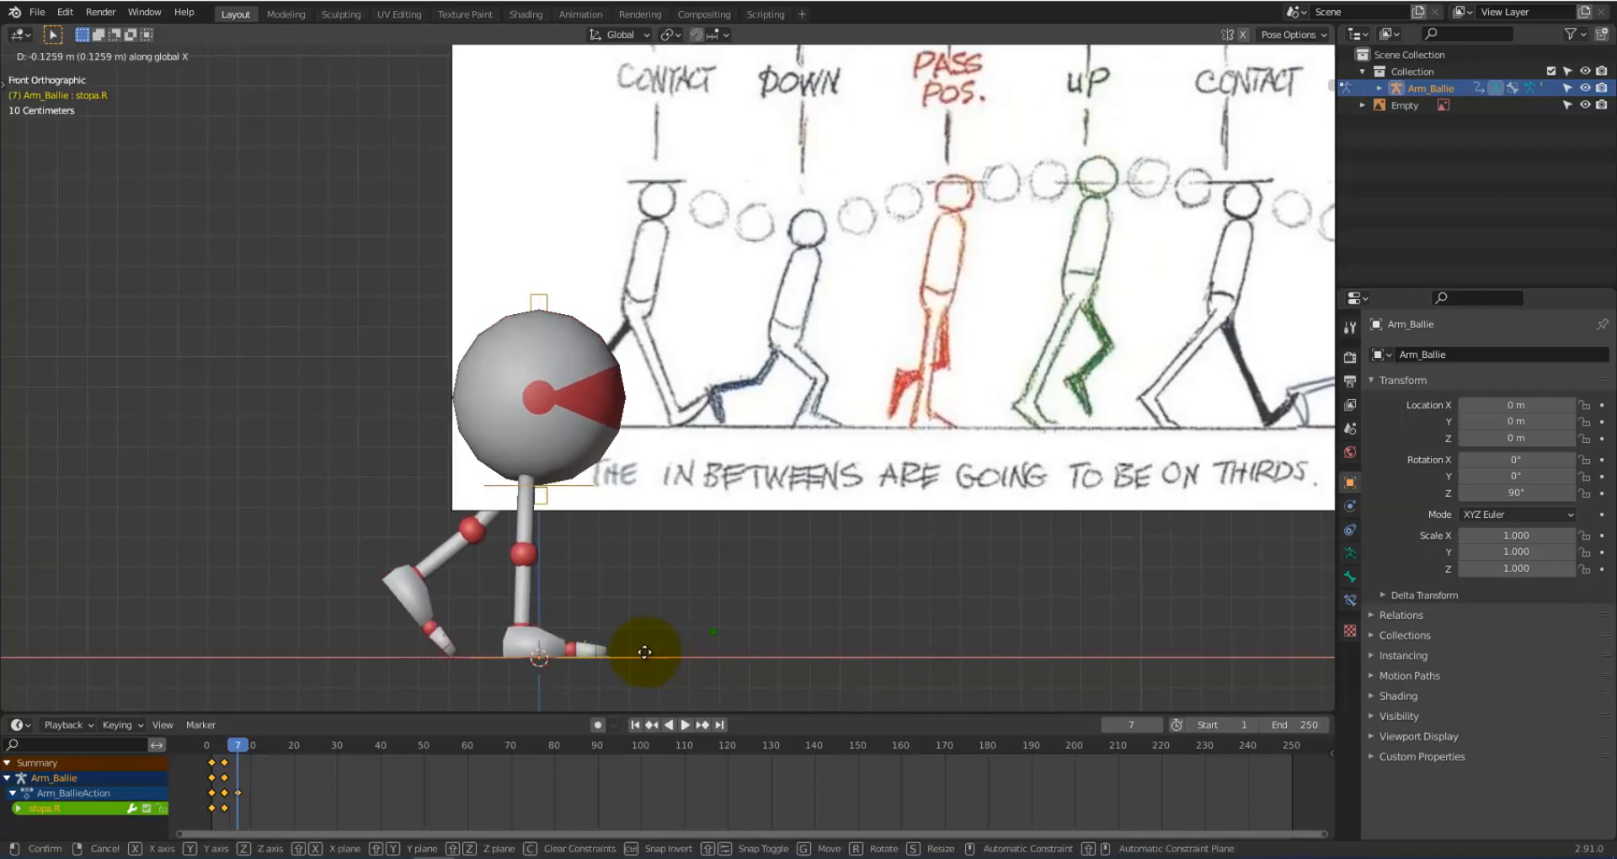
left_click(632, 652)
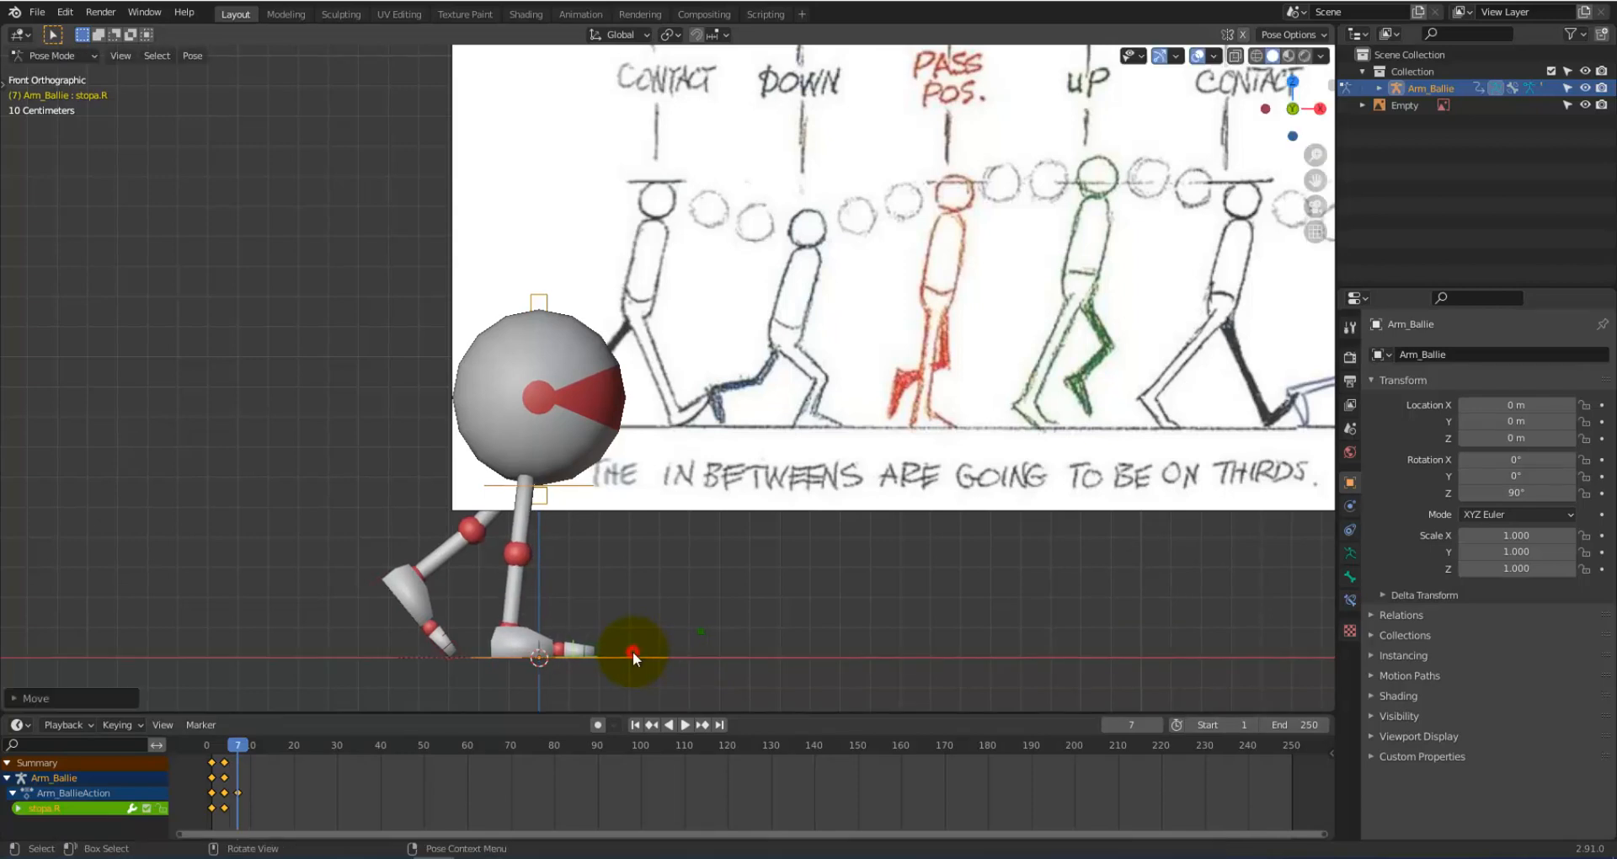
key("i")
left_click(433, 593)
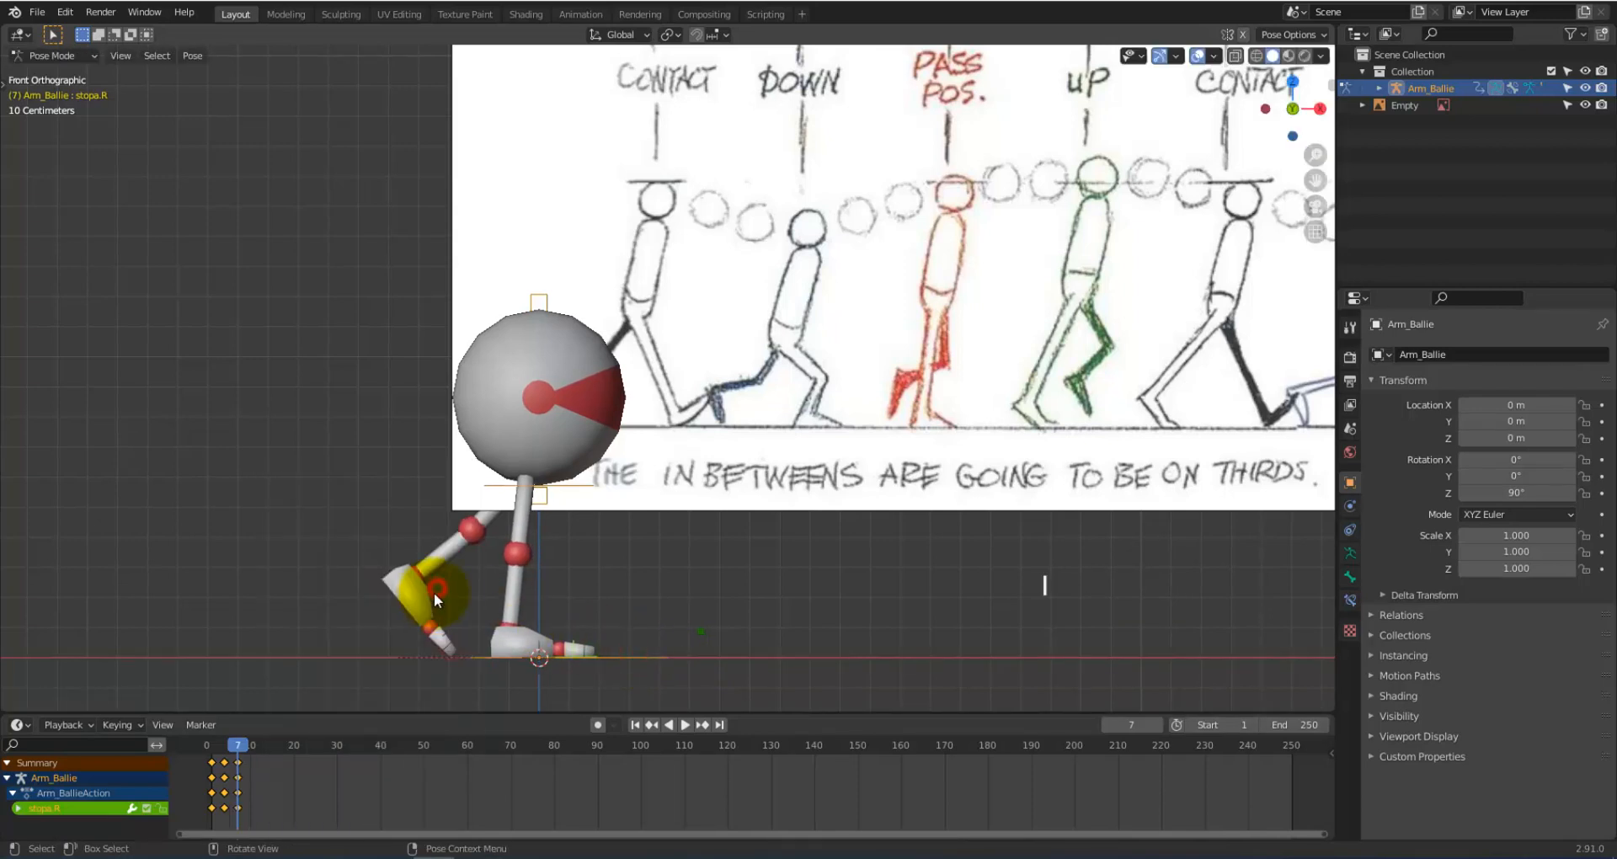
Step: Move the left foot control (stopa.L) forward about 0.27 m along global X, toward the supporting leg
left_click(412, 614)
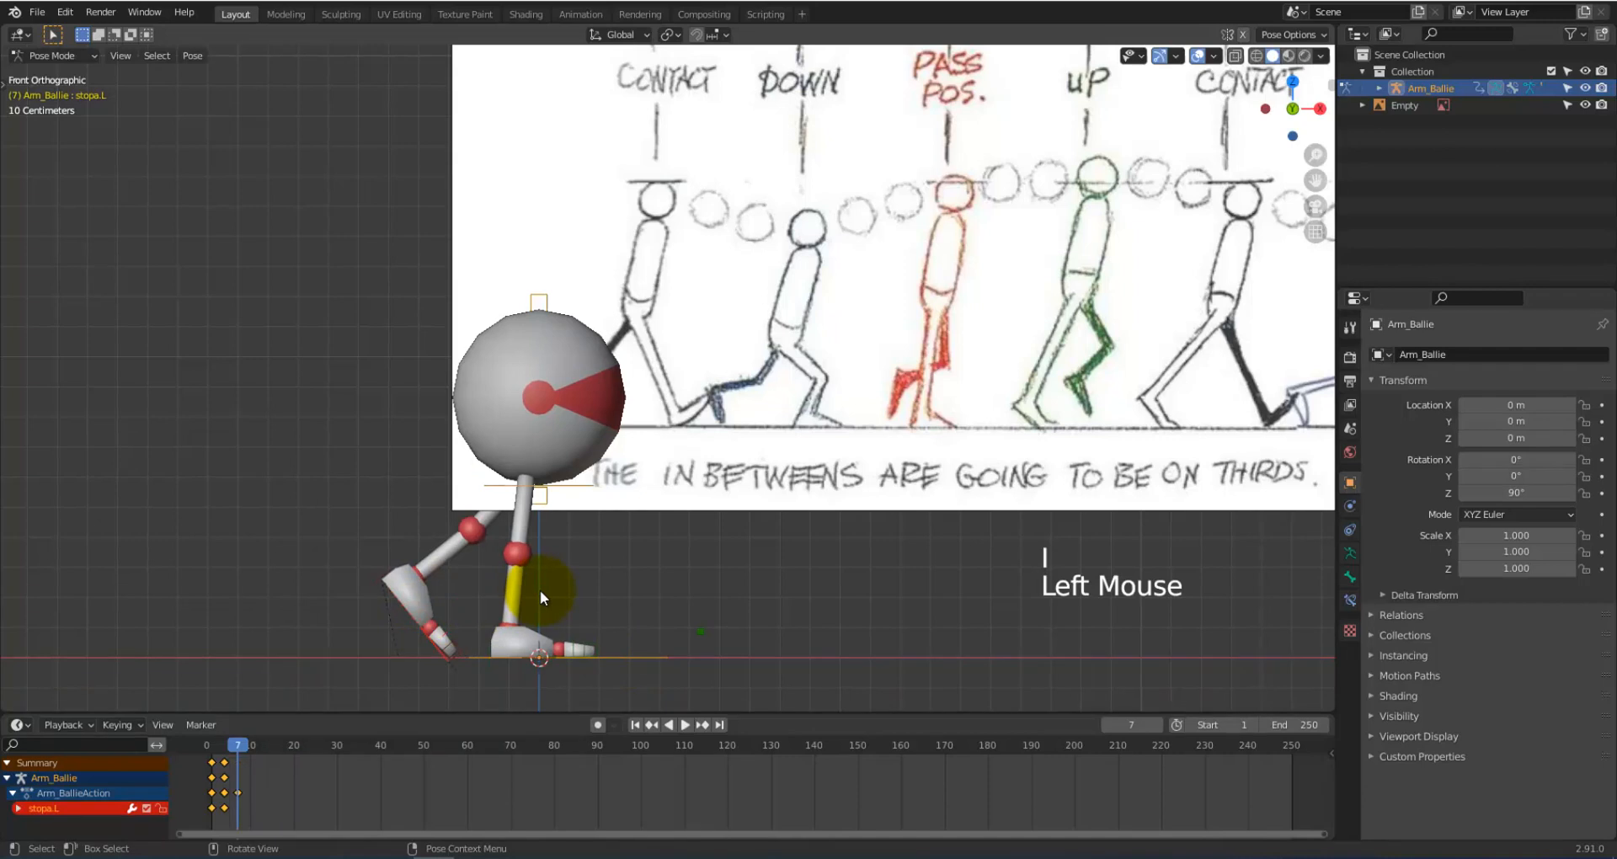
key("g")
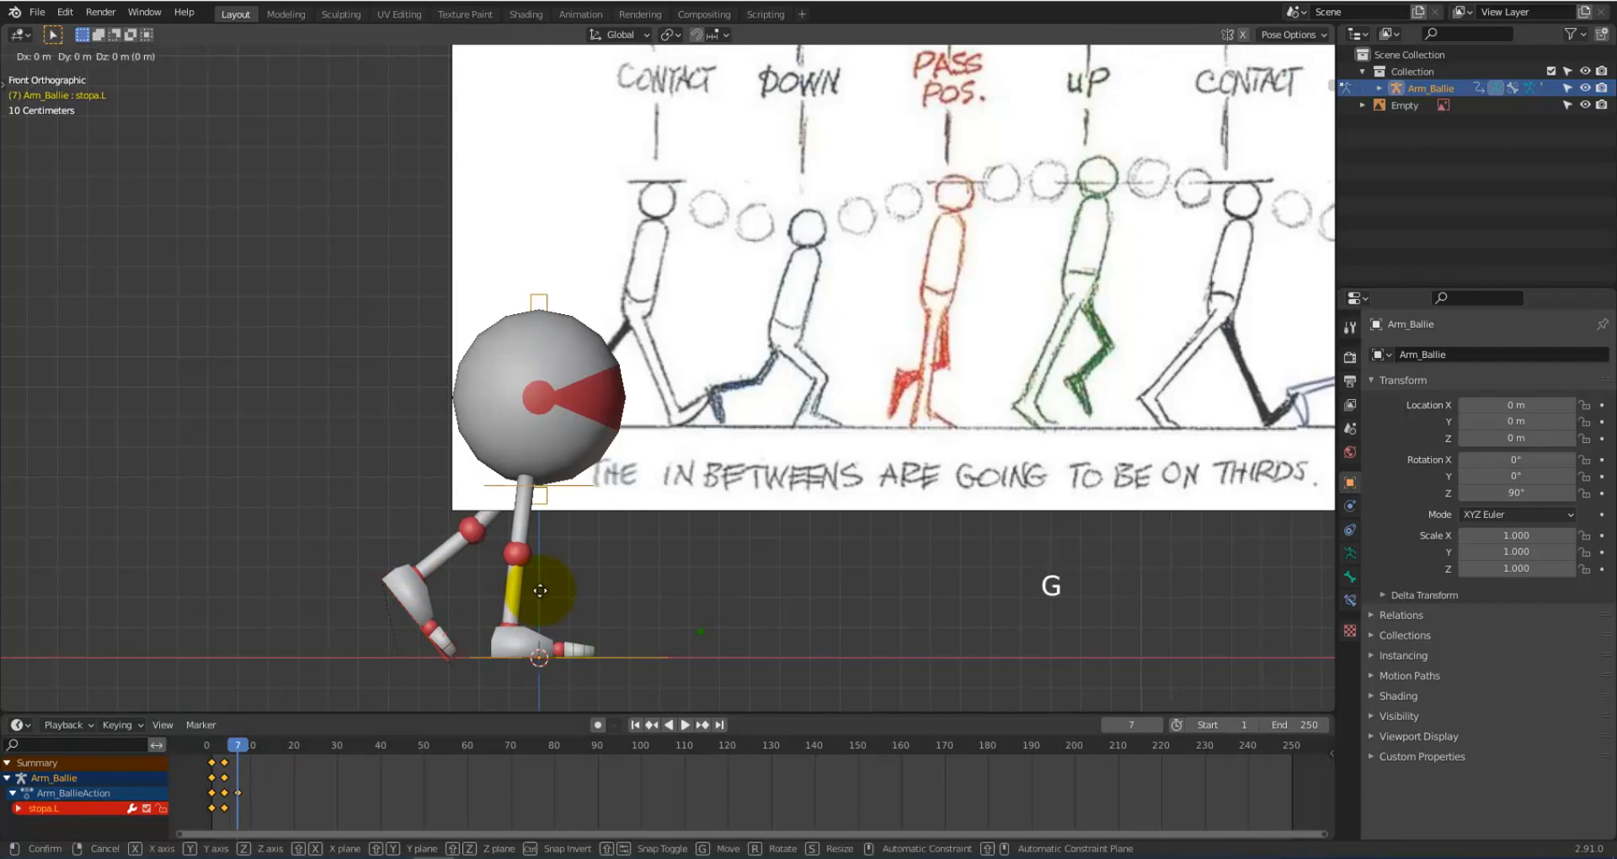
key("x")
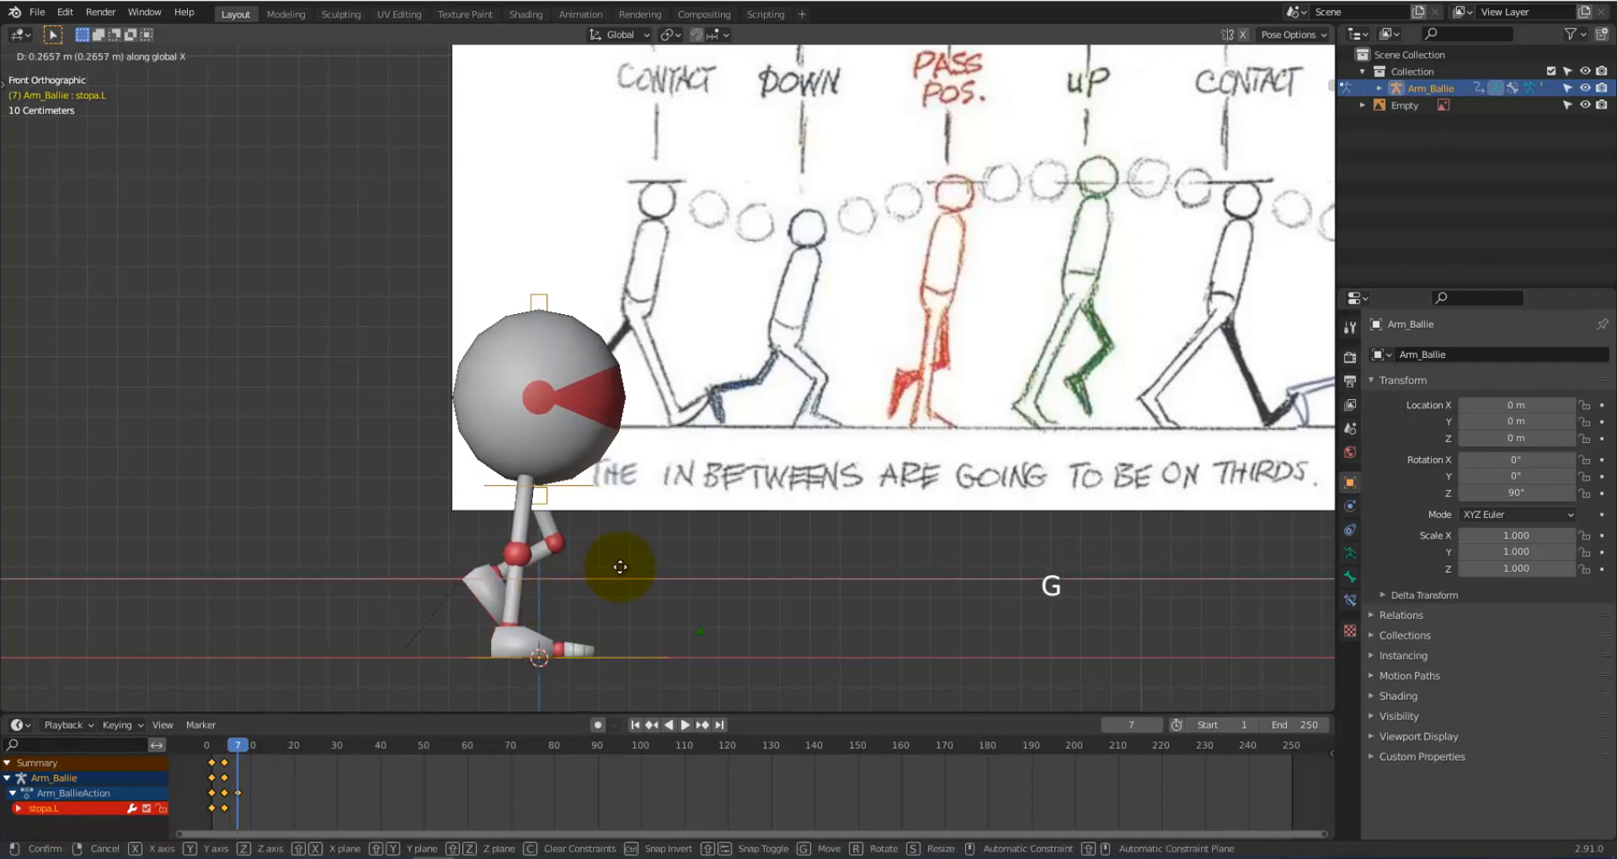
left_click(620, 566)
Step: Rotate the left foot control (stopa.L) until the foot points straight down, shifting it slightly forward and up
key("r")
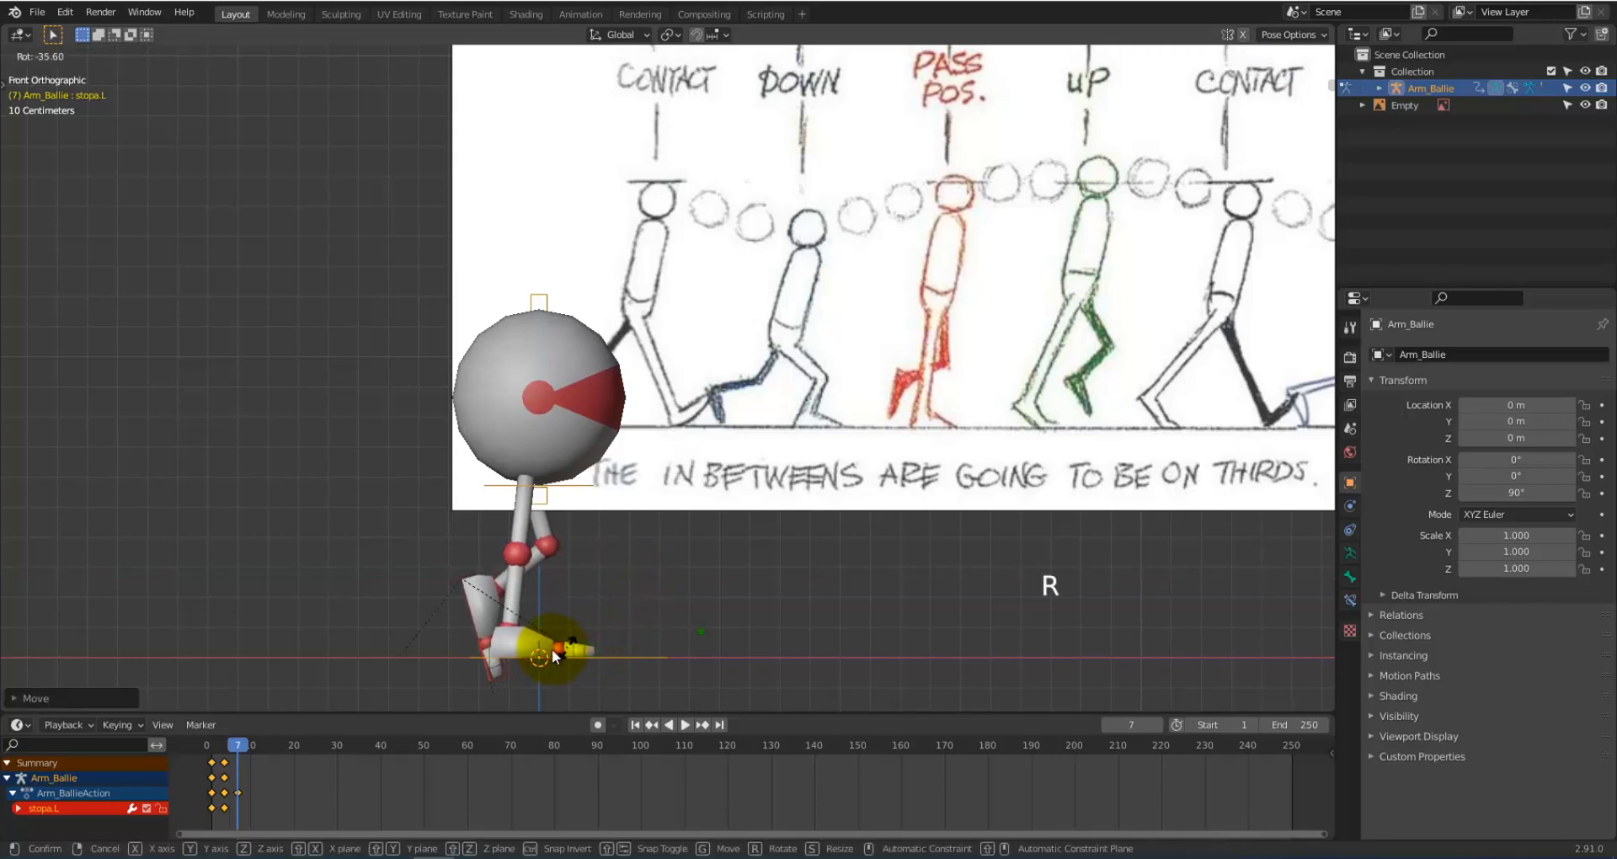
left_click(577, 600)
key("g")
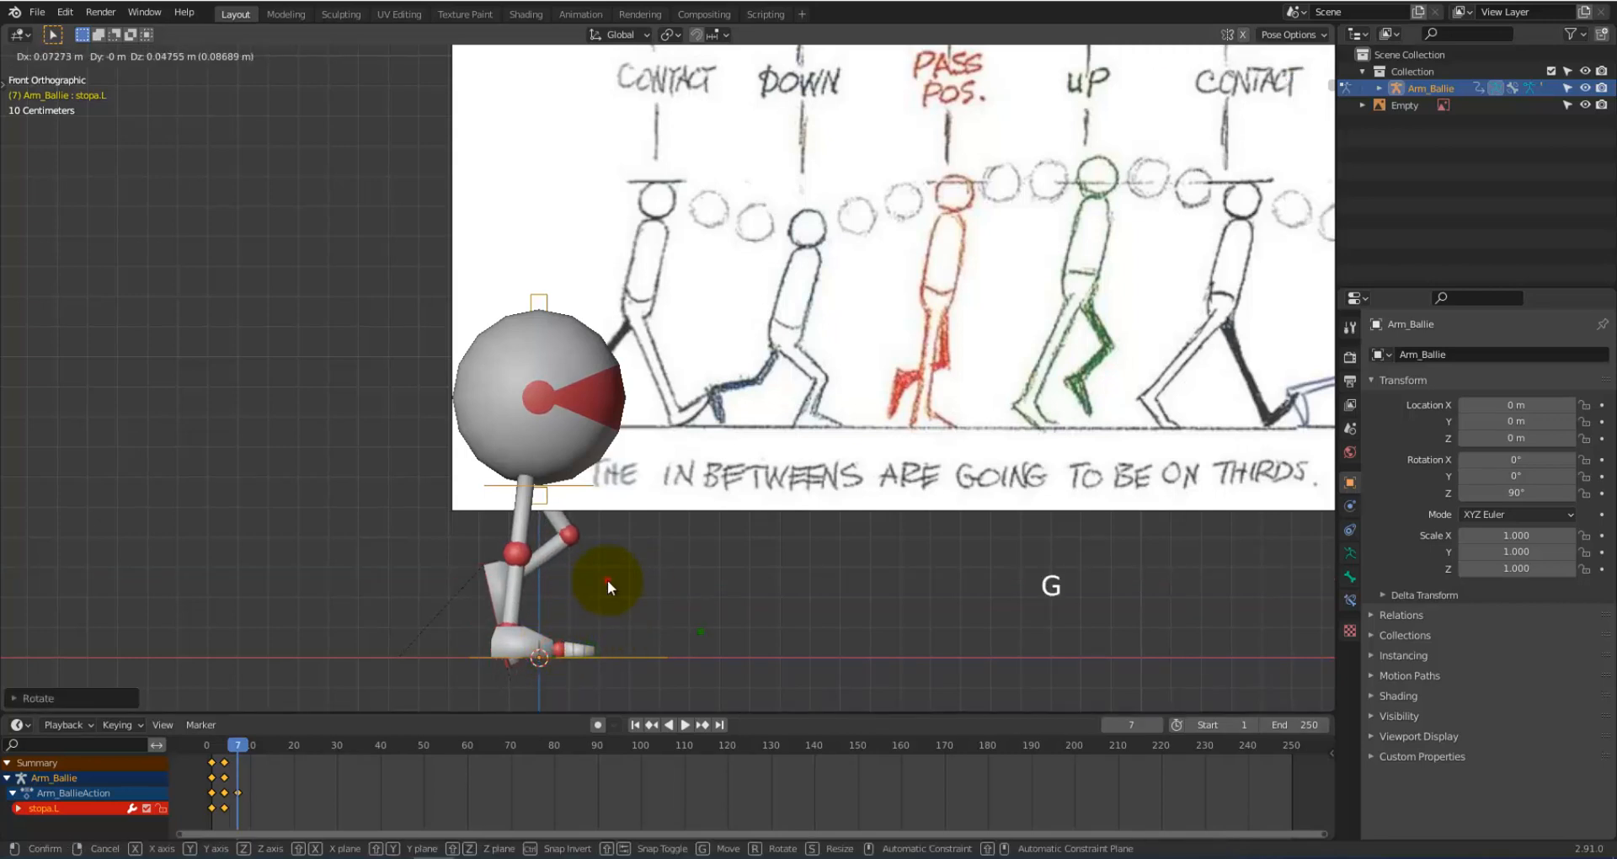
left_click(612, 579)
key("r")
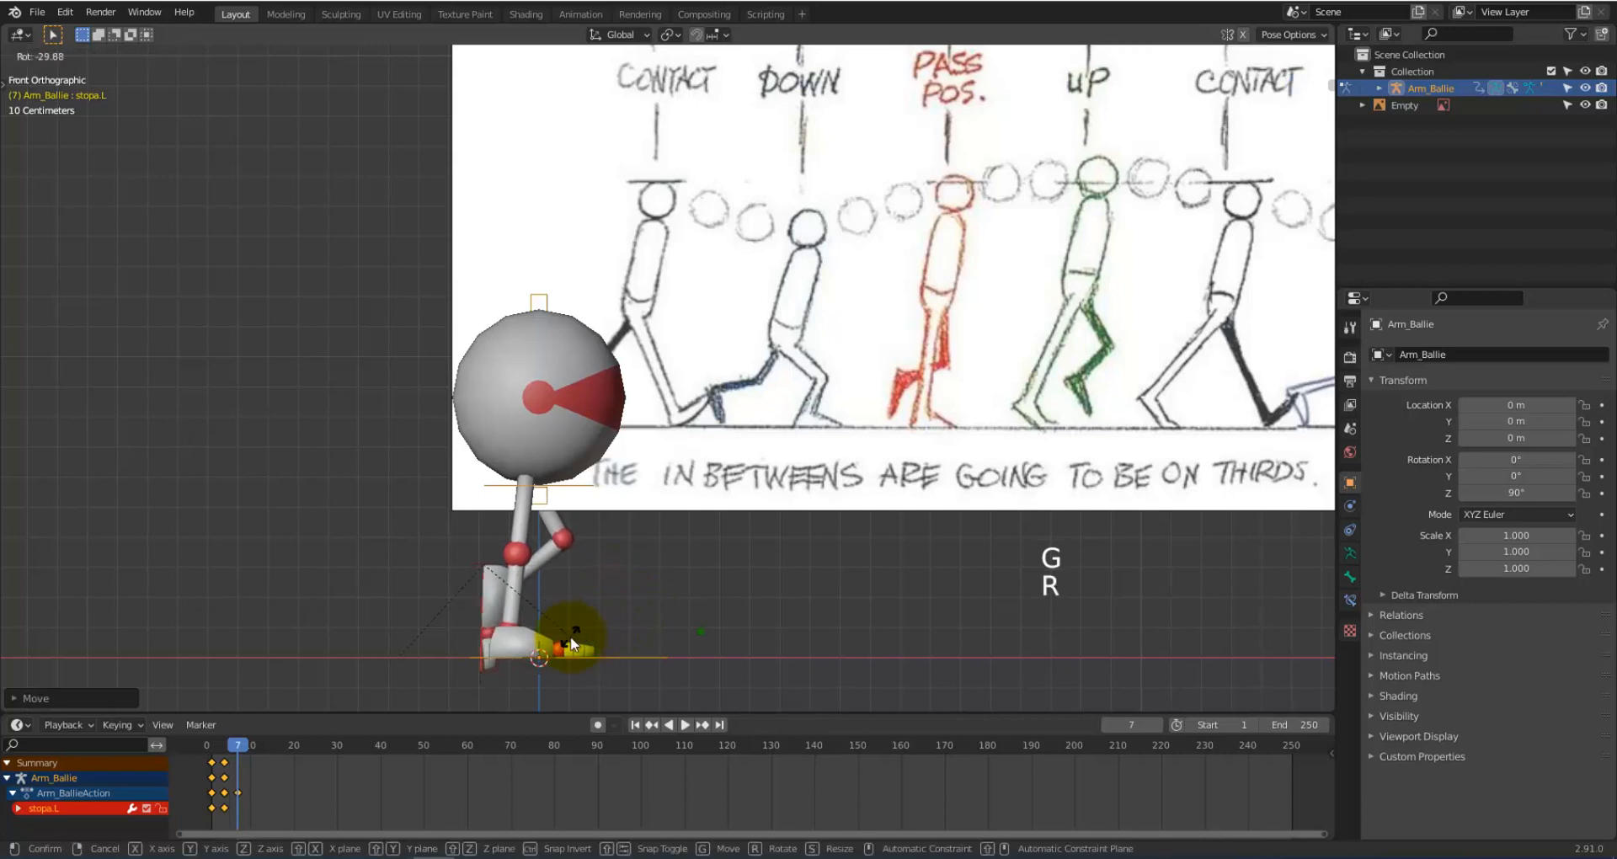
left_click(555, 636)
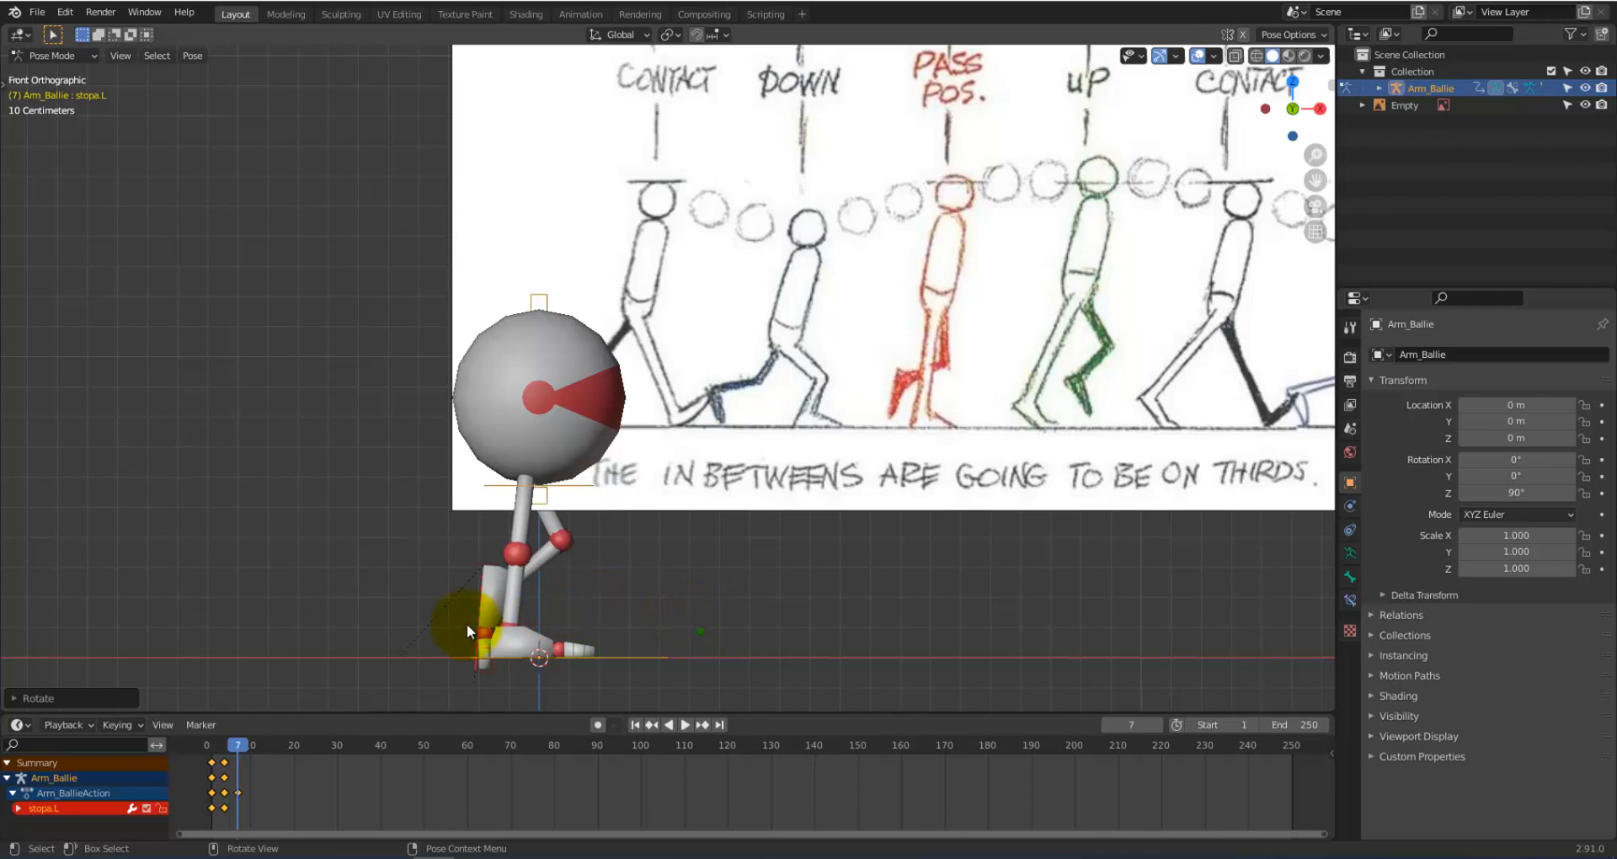
Step: Raise the left foot control (stopa.L) slightly along global Z to bring the toe tip to the ground line, and fine-tune its rotation
key("g")
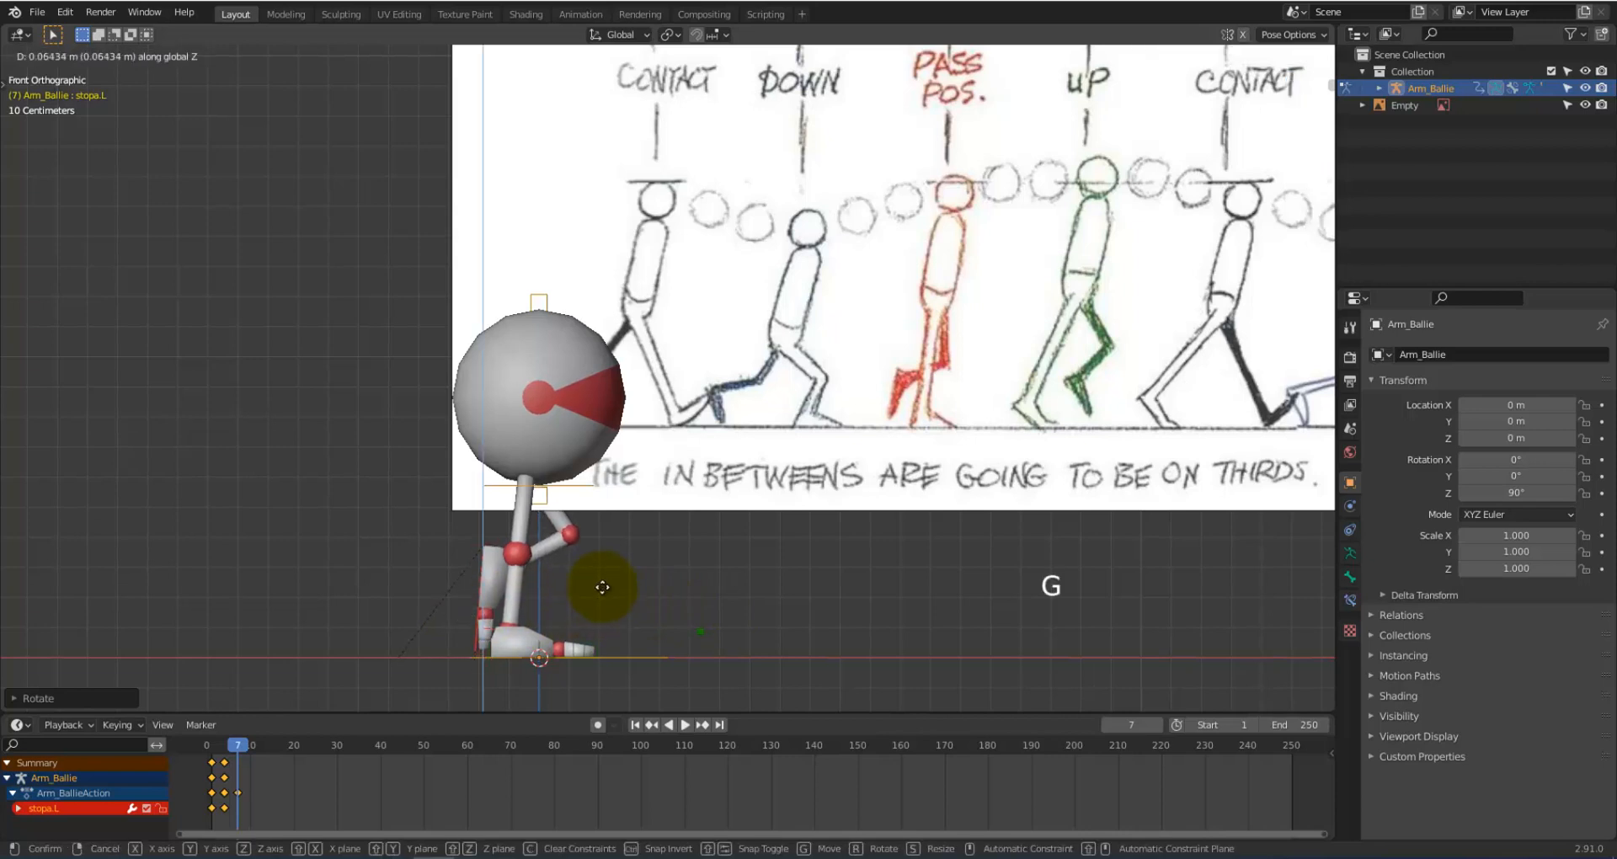
left_click(601, 590)
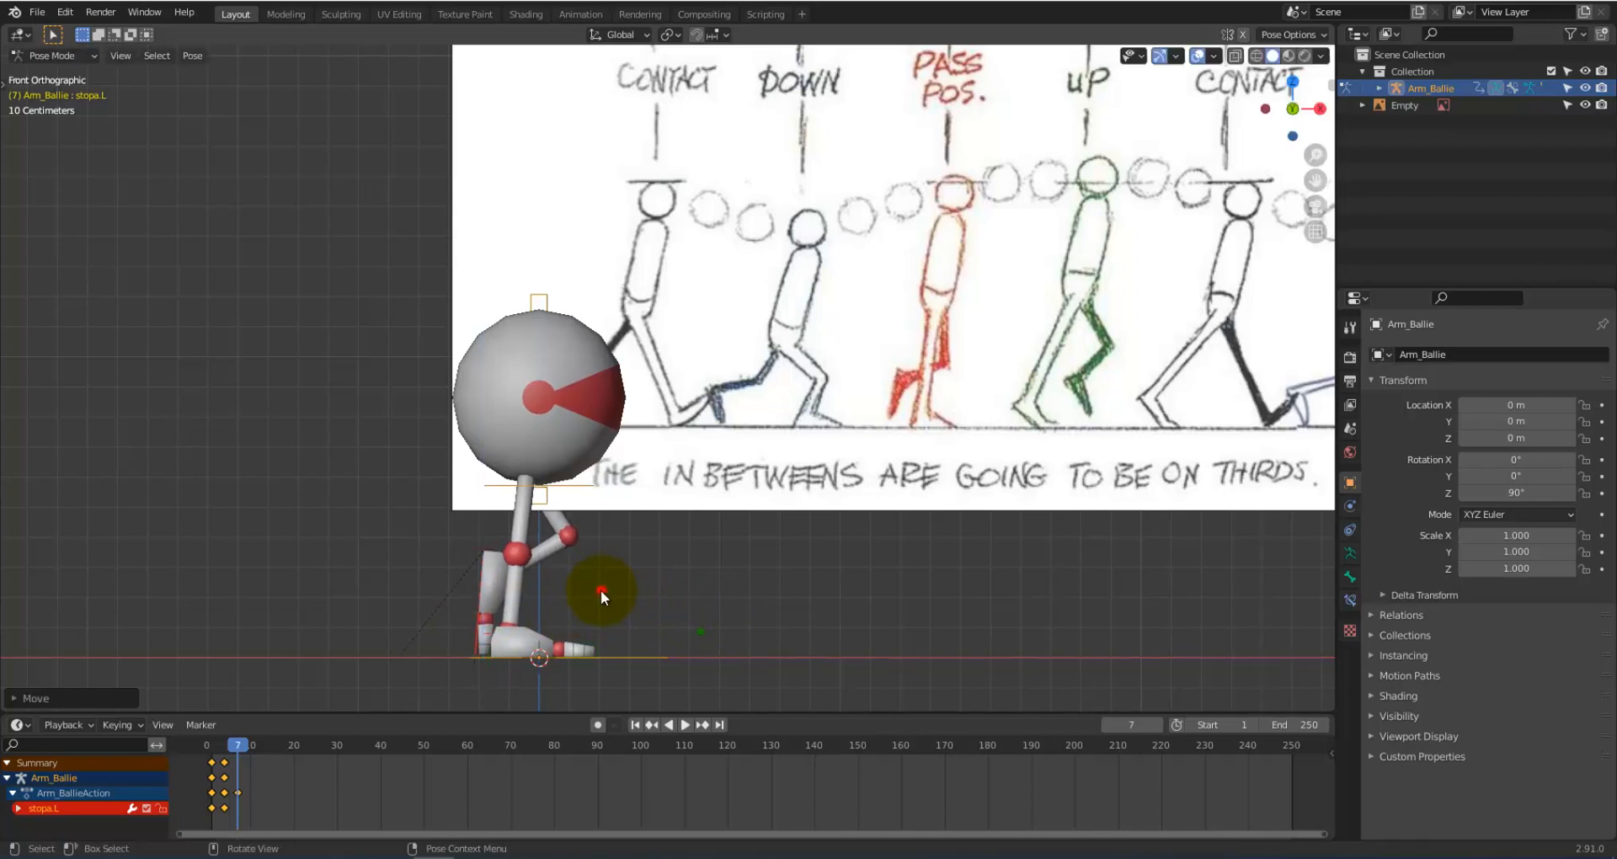
key("r")
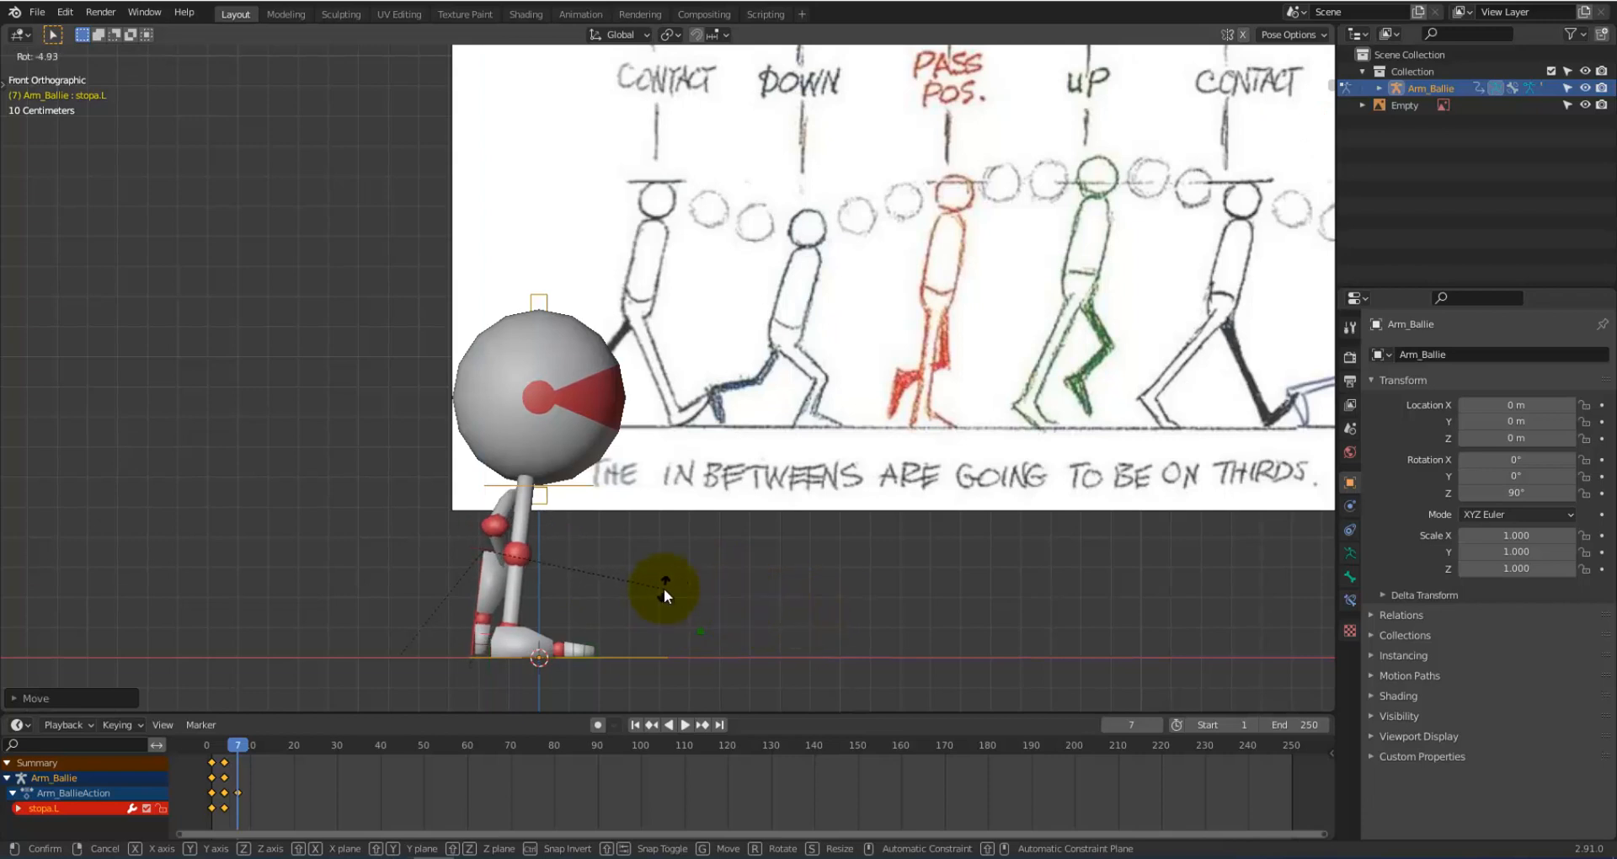
left_click(710, 583)
key("r")
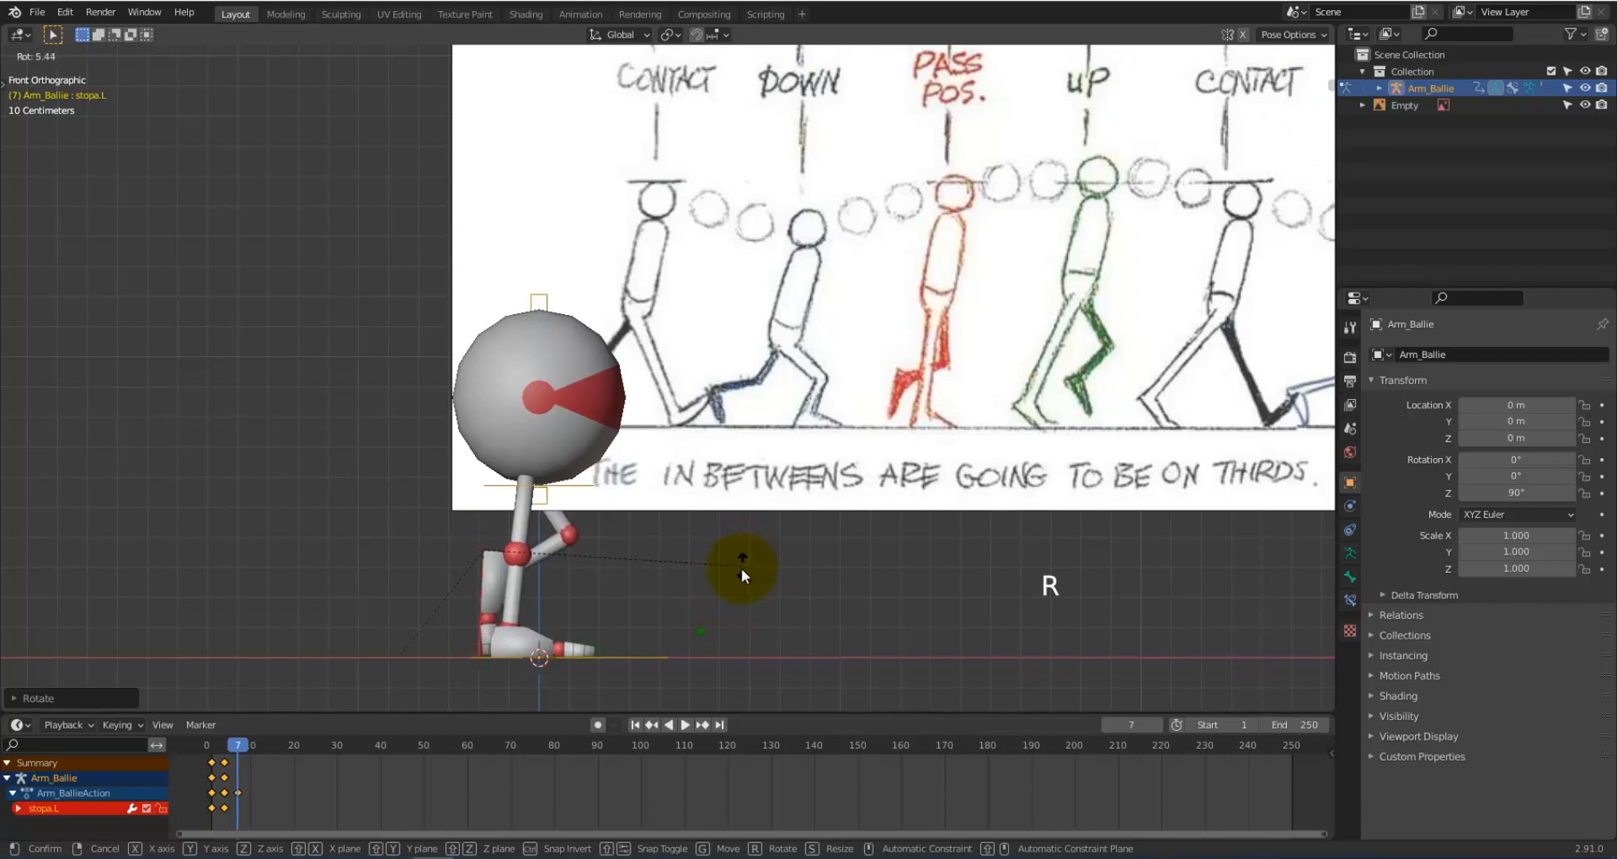
right_click(741, 573)
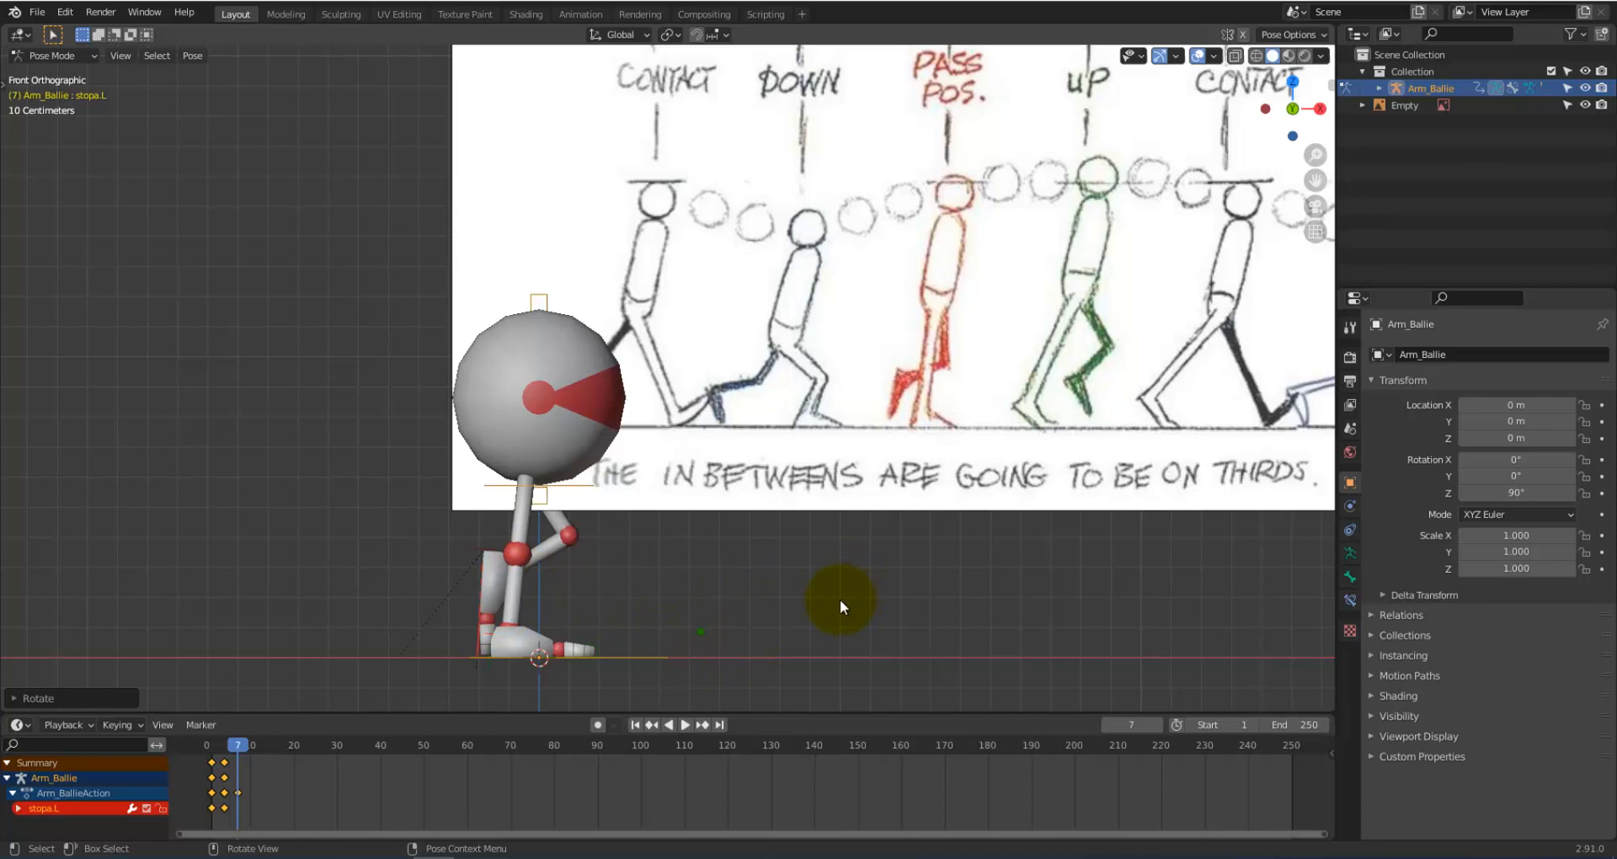
Step: Shift the left foot control (stopa.L) back about 0.08 m behind the supporting leg and tilt it slightly
key("g")
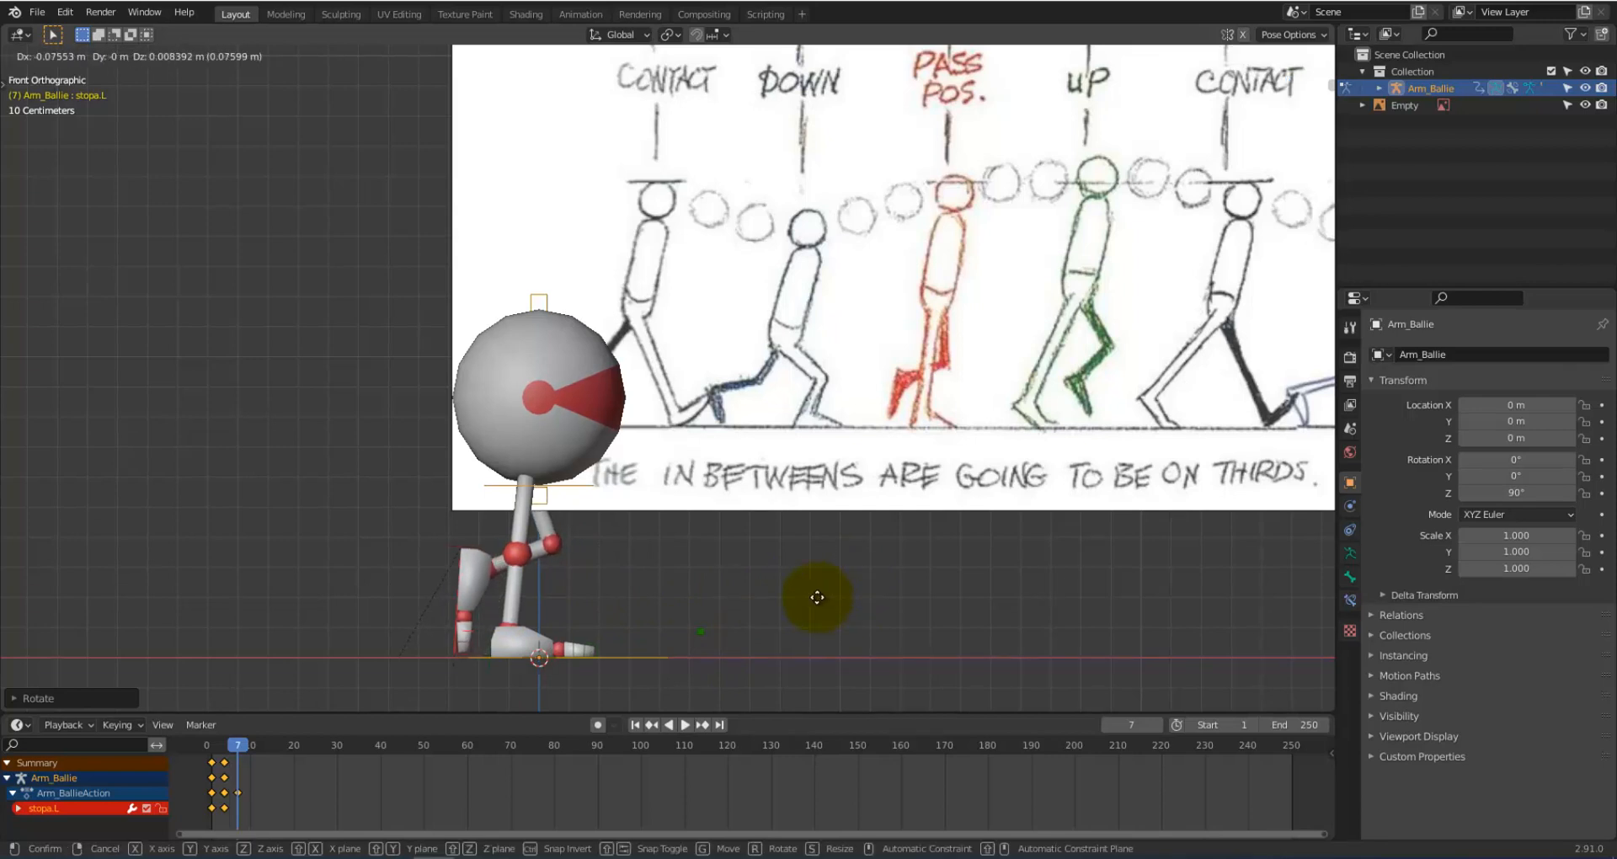
left_click(815, 596)
key("r")
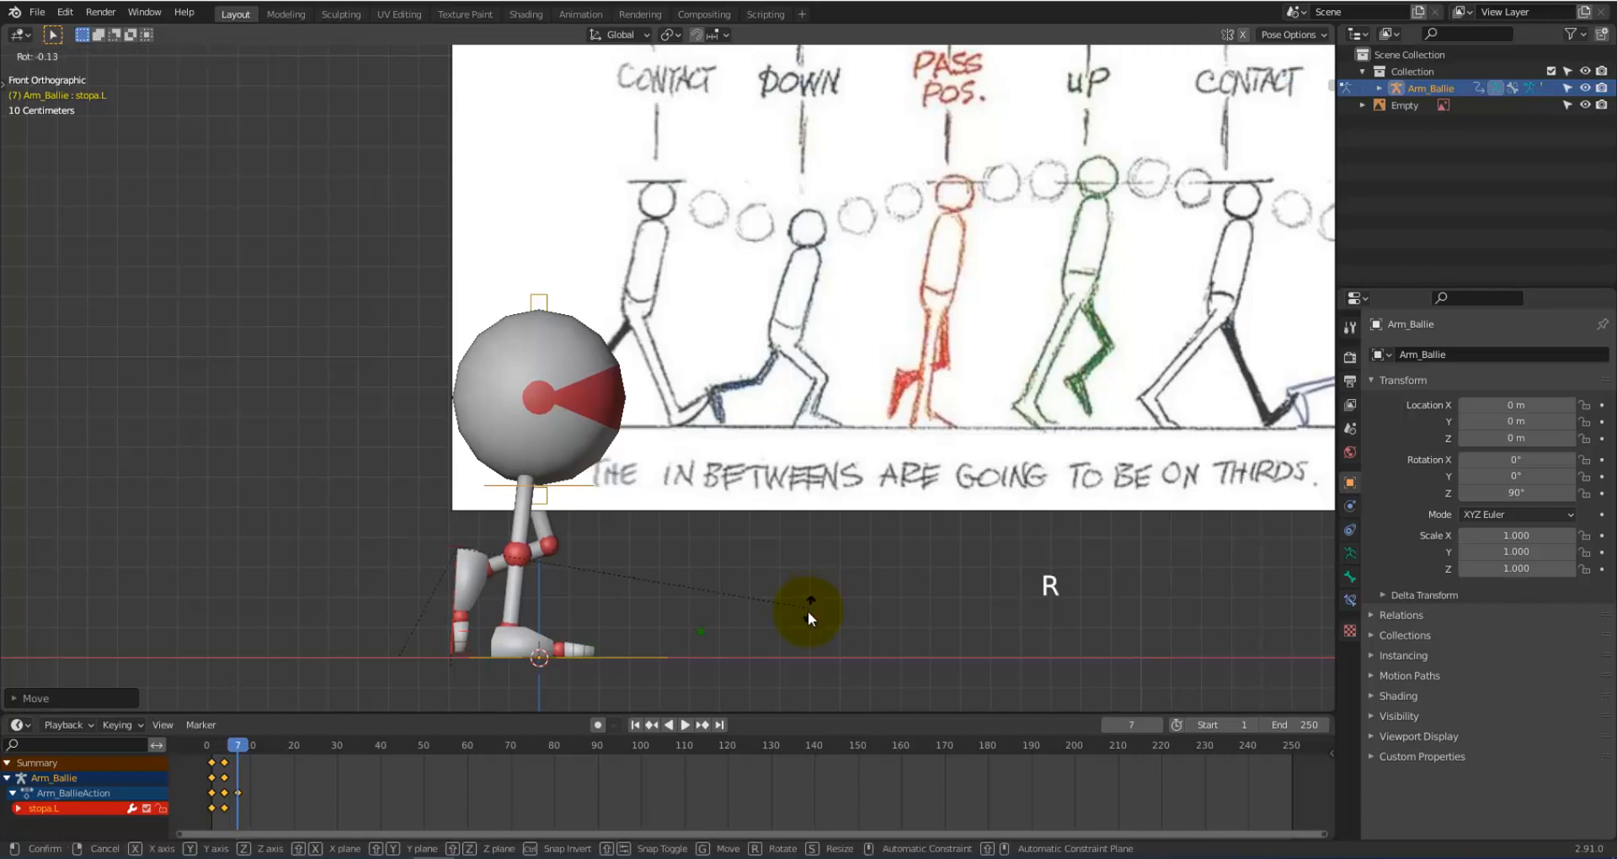
left_click(785, 661)
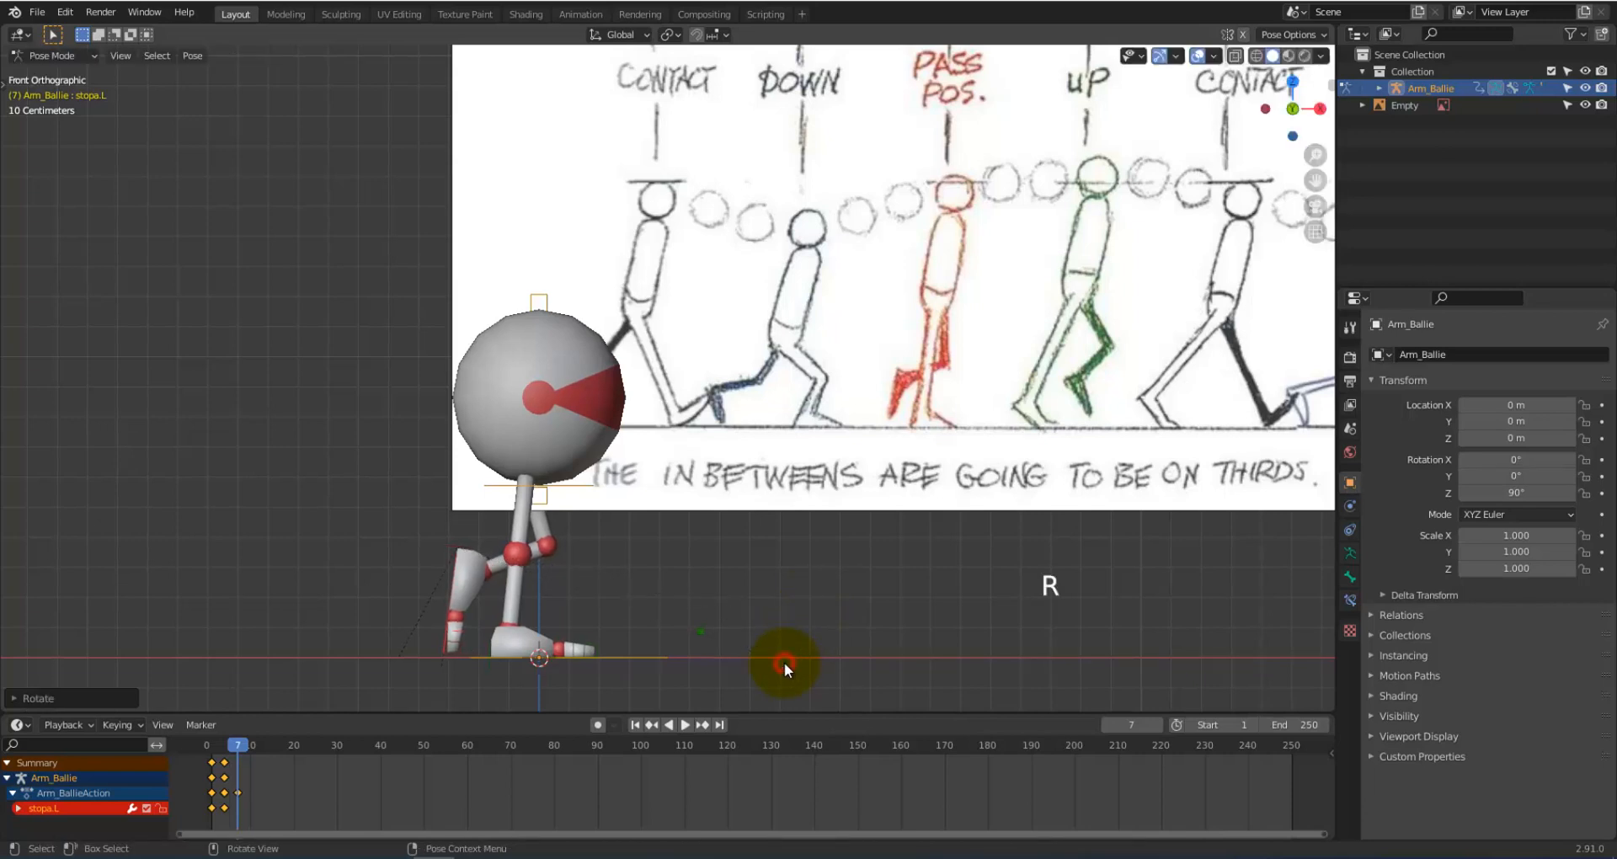
Step: Nudge and rotate the left foot control (stopa.L) into its final passing pose, and insert a Location, Rotation & Scale keyframe at frame 7
key("g")
left_click(795, 660)
key("r")
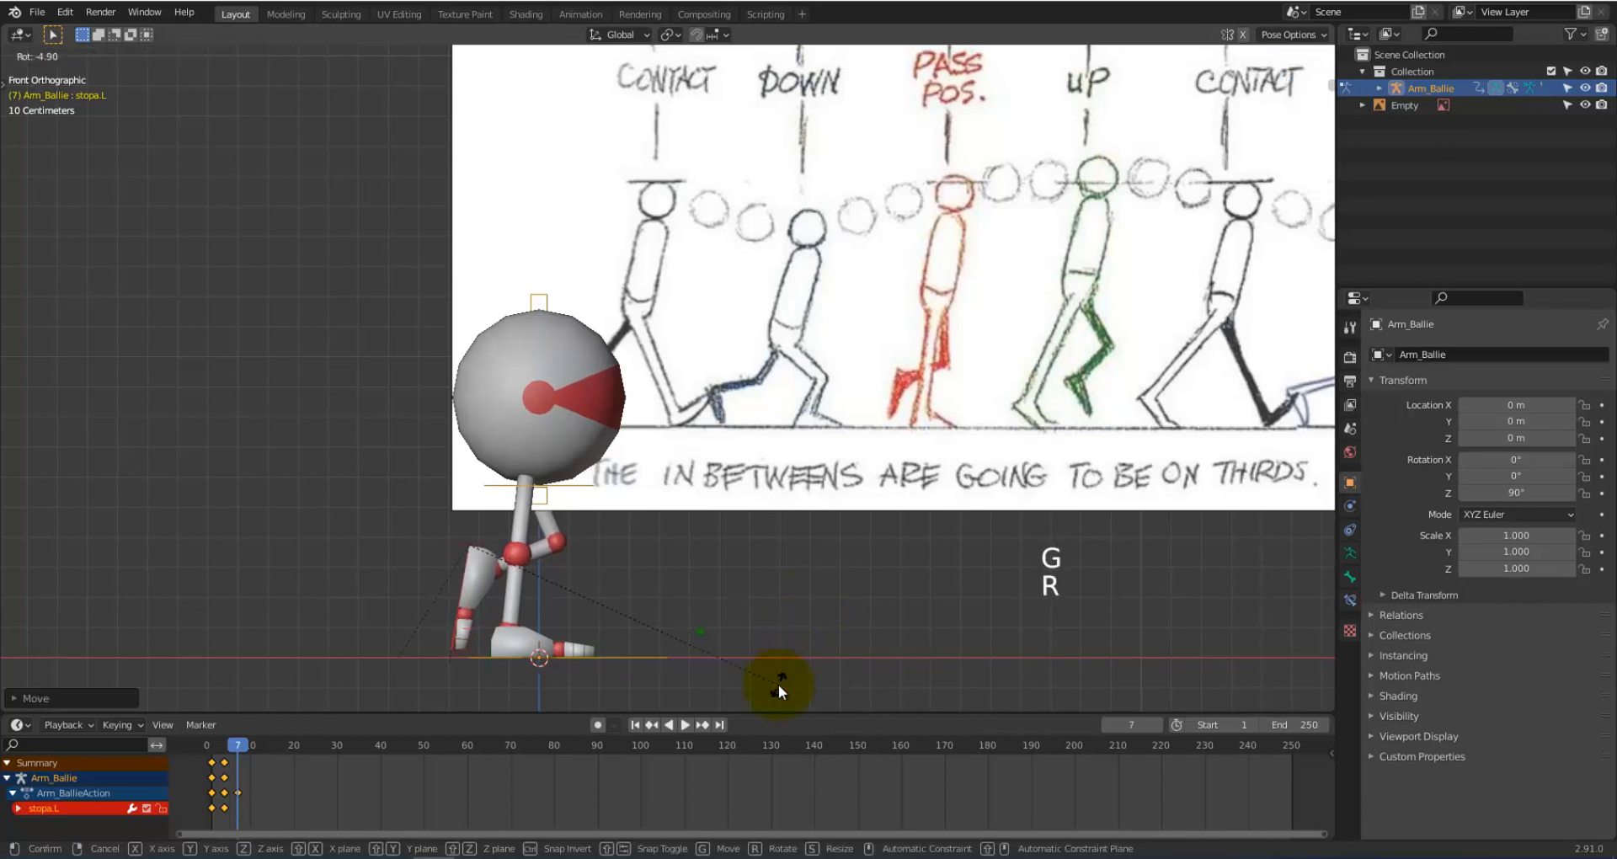
left_click(778, 683)
key("i")
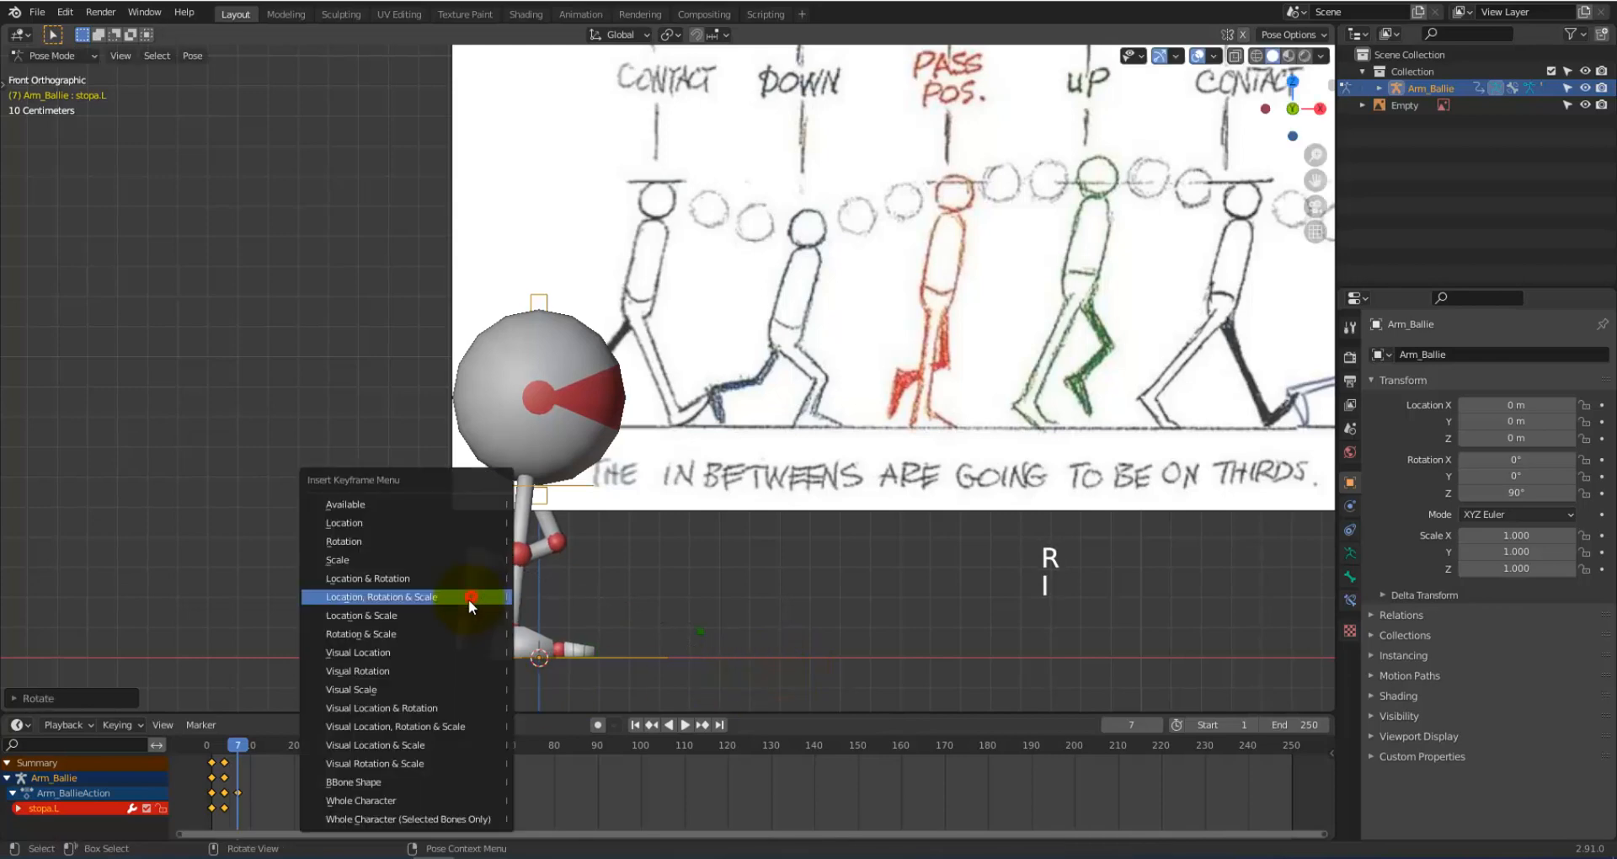
left_click(468, 599)
Step: Rotate the left toe control (nosok_d.L) slightly, about -5°, and insert a Location, Rotation & Scale keyframe for it at frame 7
scroll(454, 631, "up", 3)
middle_click_drag(448, 648, 667, 501, "shift")
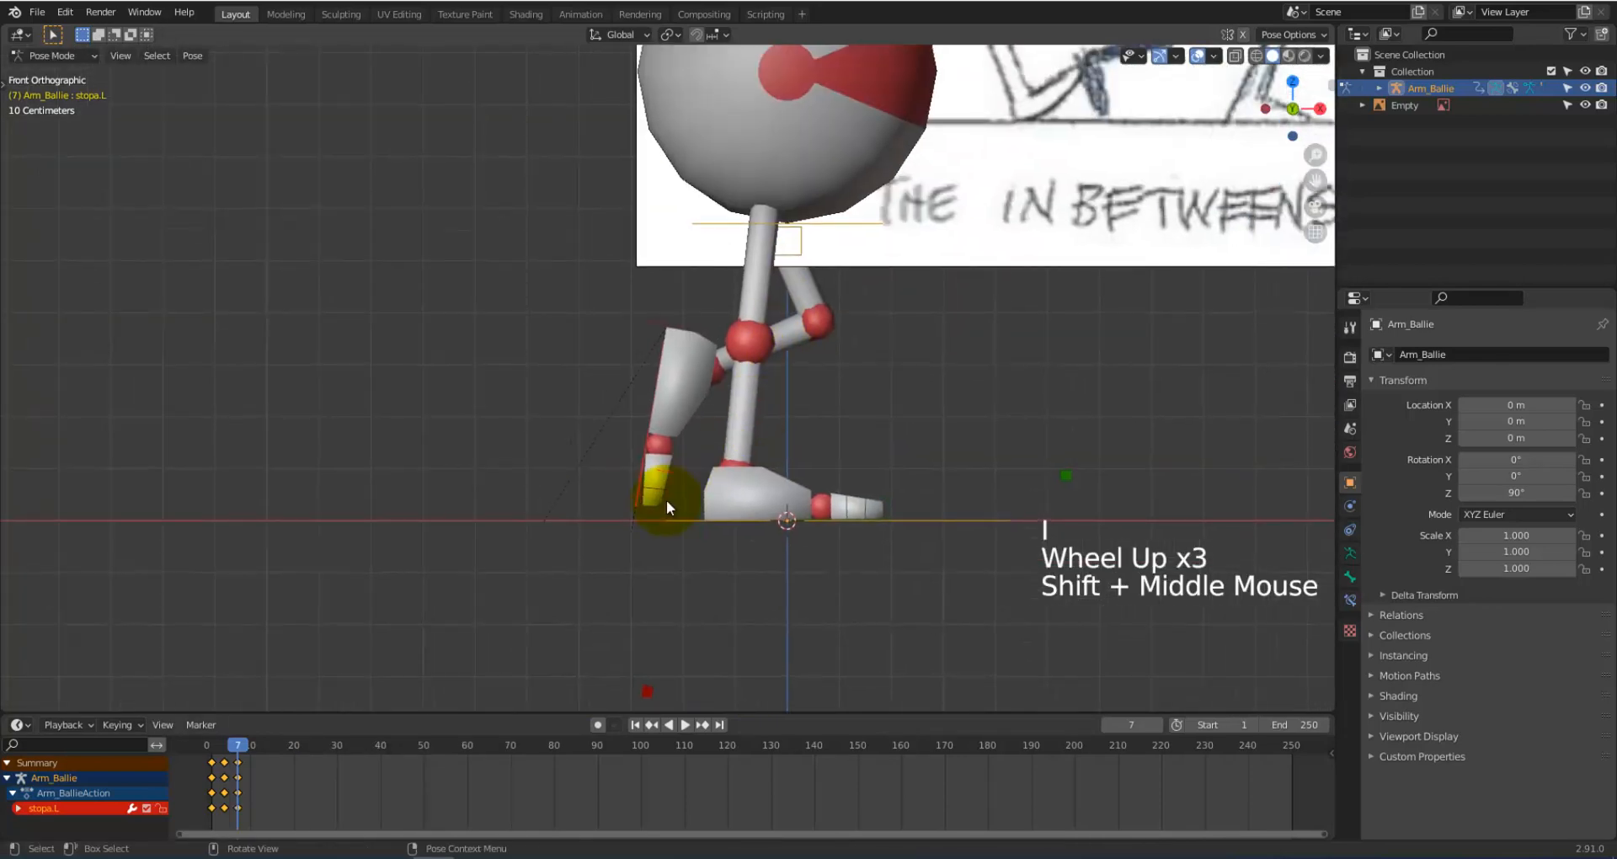
left_click(669, 503)
key("r")
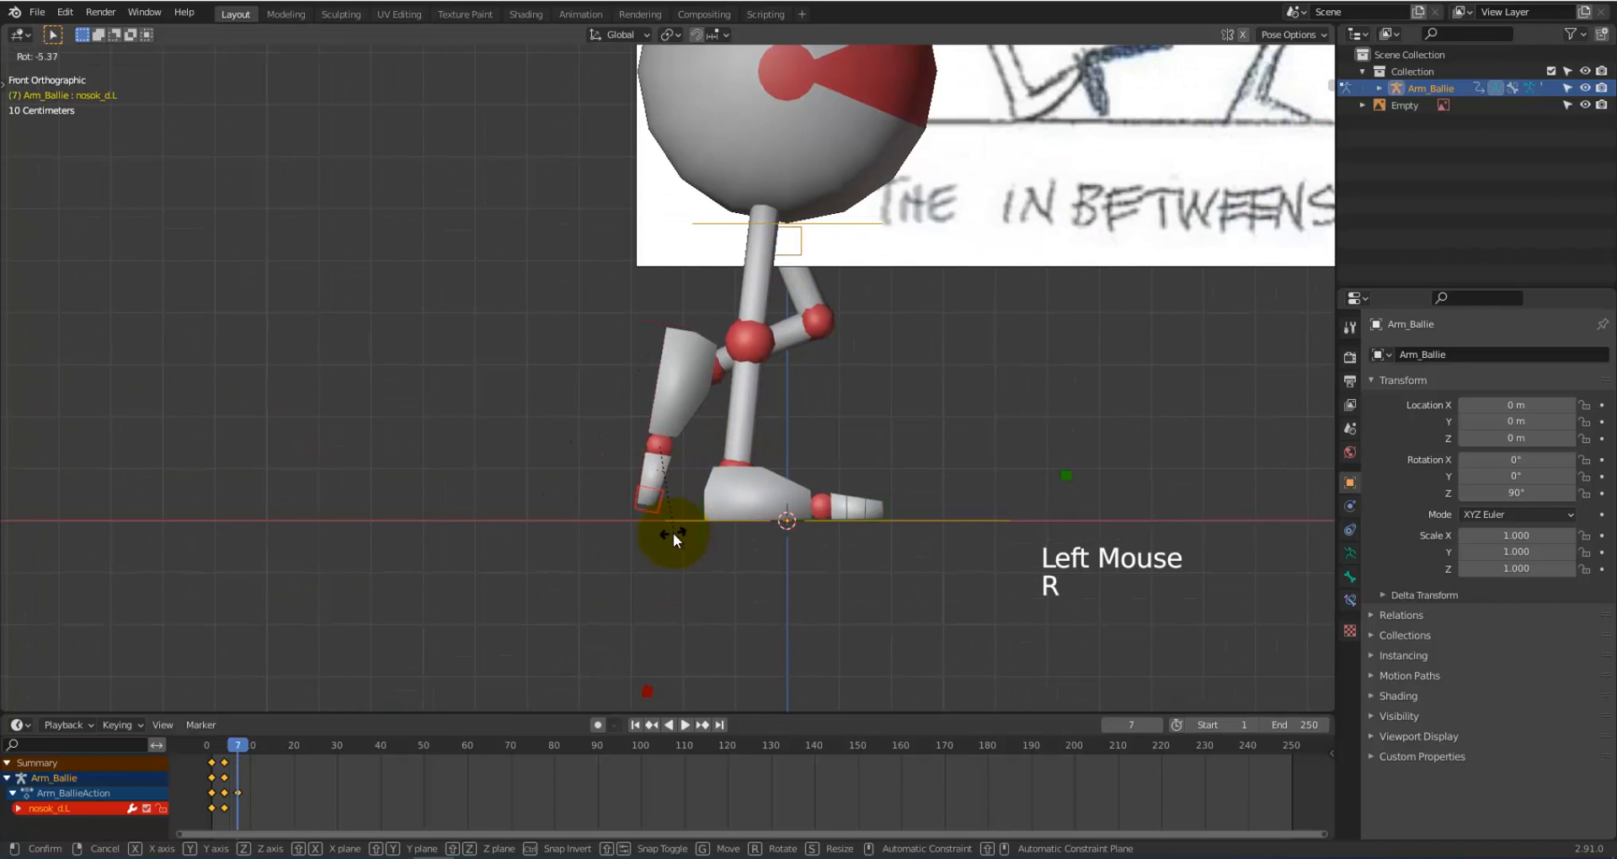
left_click(672, 532)
key("i")
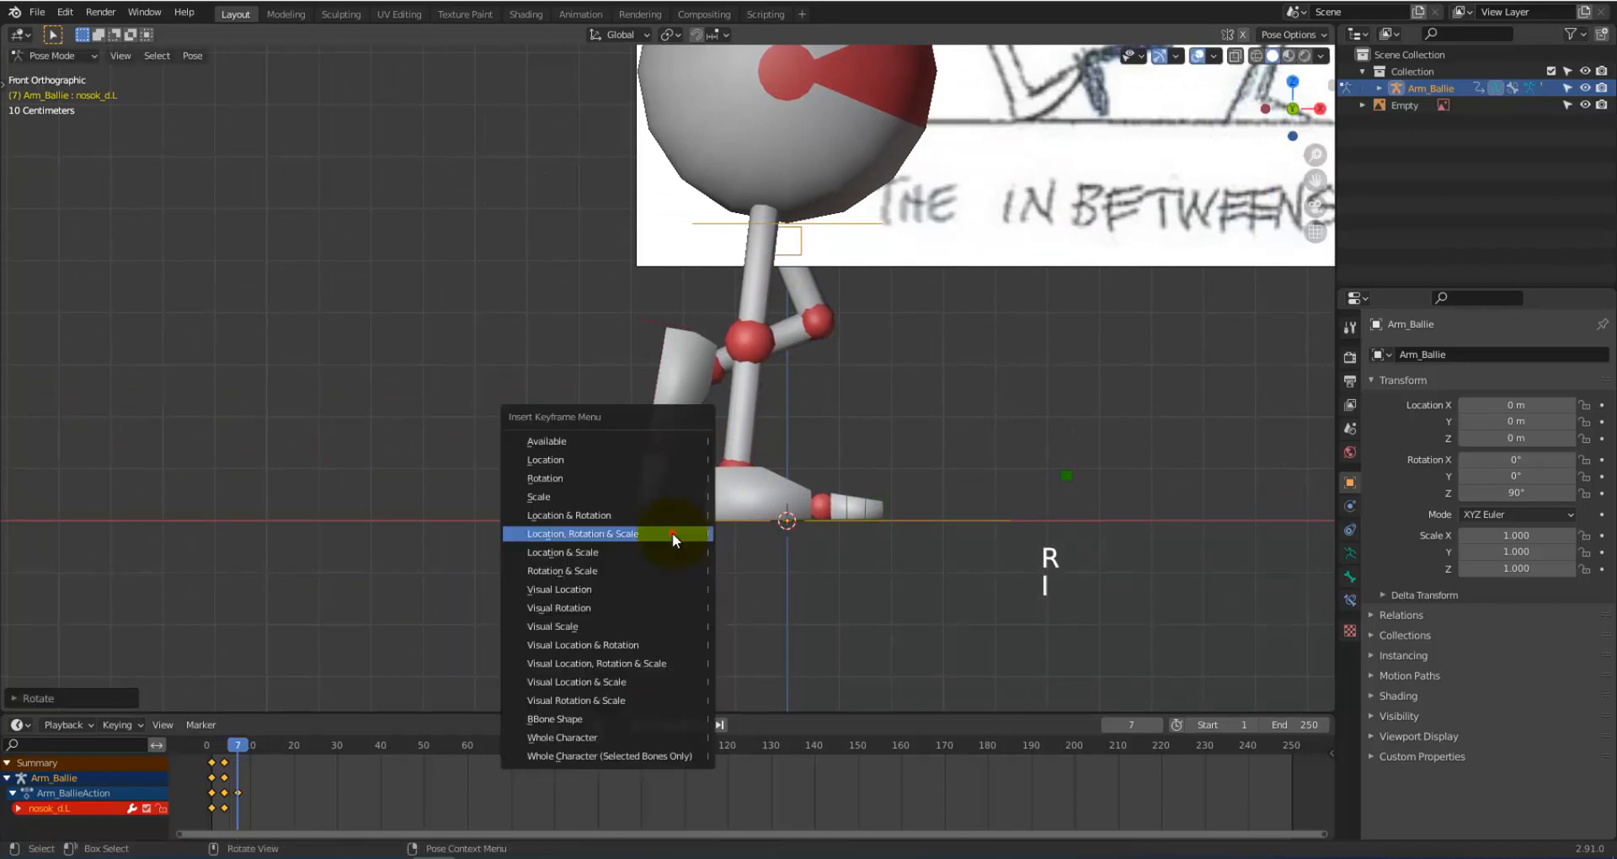
left_click(672, 532)
Step: Move the walk-cycle reference image in Object Mode to about X 1.09 m, Z 1.27 m, and return the armature to Pose Mode
scroll(877, 506, "down", 2)
middle_click_drag(977, 439, 750, 577, "shift")
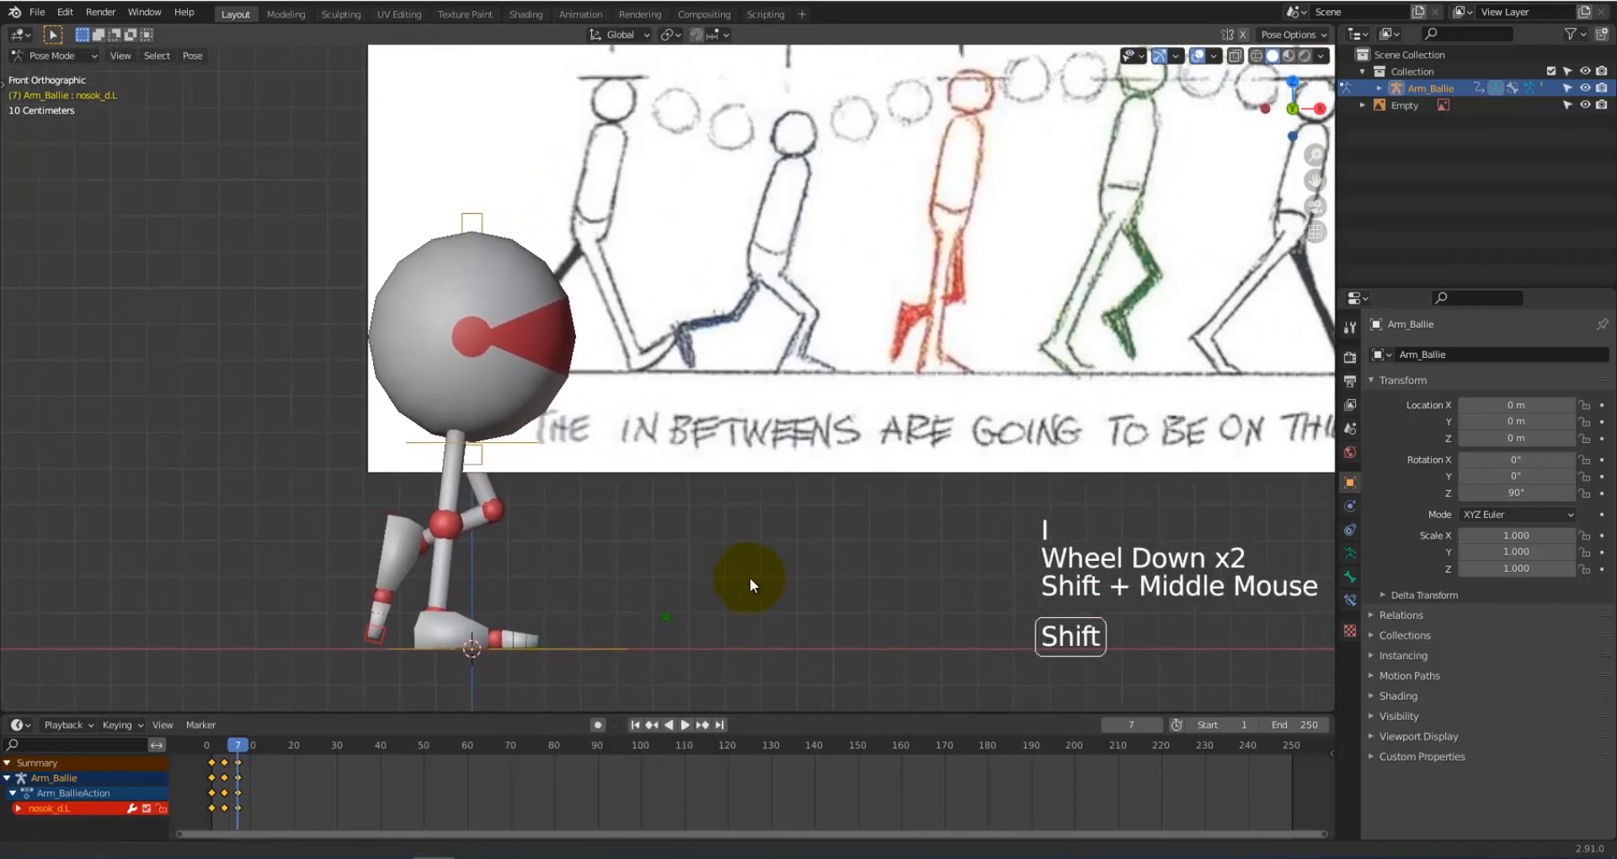
mouse_move(246, 760)
left_mouse_down()
mouse_move(237, 744)
mouse_move(205, 757)
mouse_move(244, 763)
left_mouse_up()
scroll(957, 620, "down", 3)
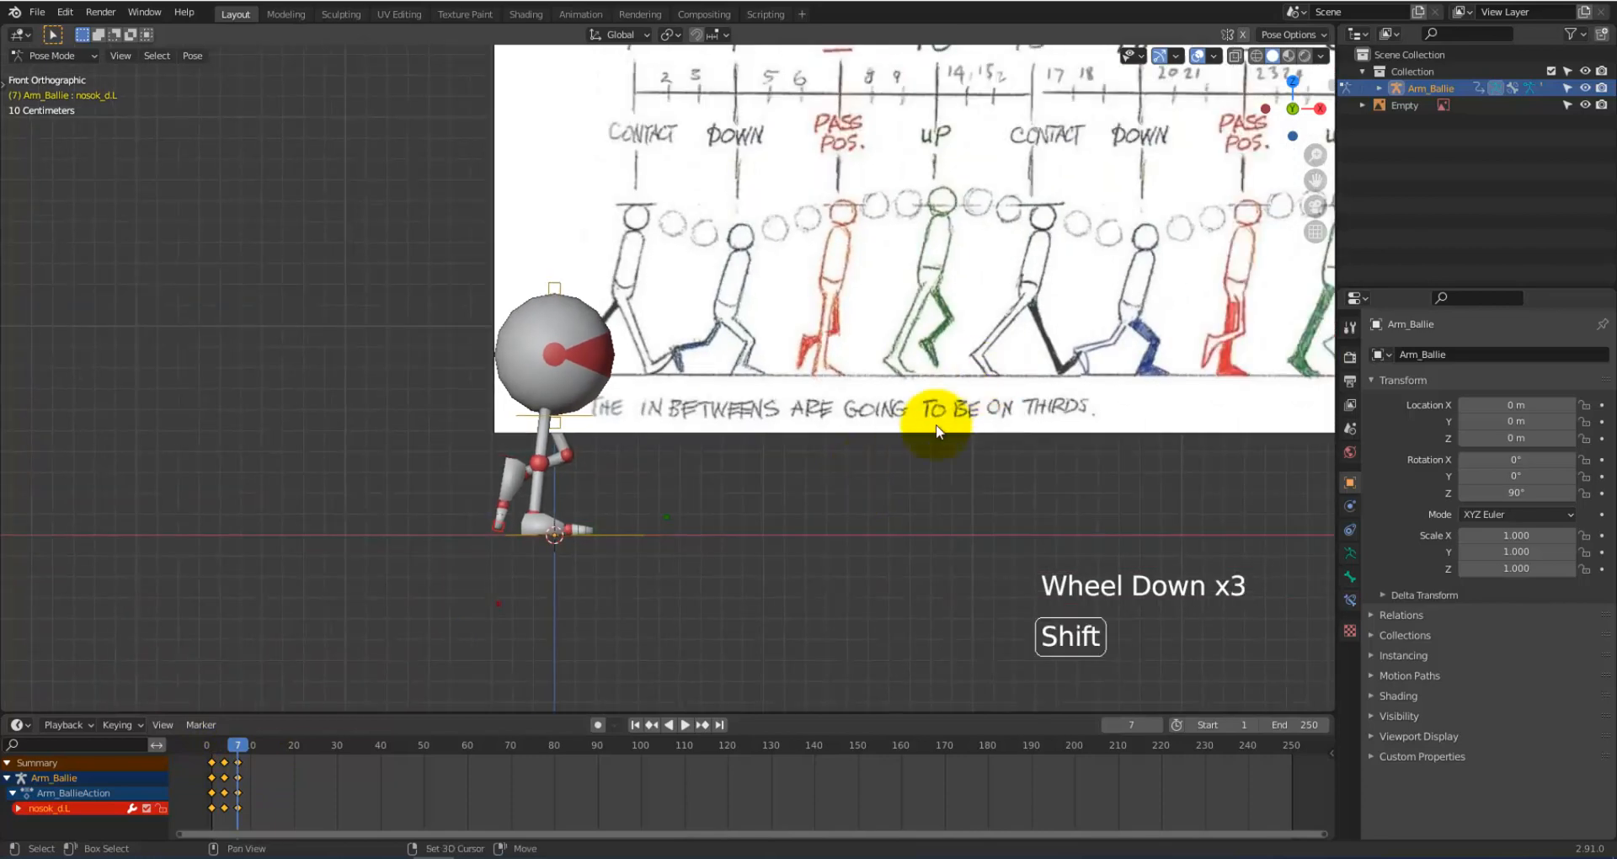
middle_click_drag(957, 620, 221, 183, "shift")
left_click(76, 56)
left_click(64, 76)
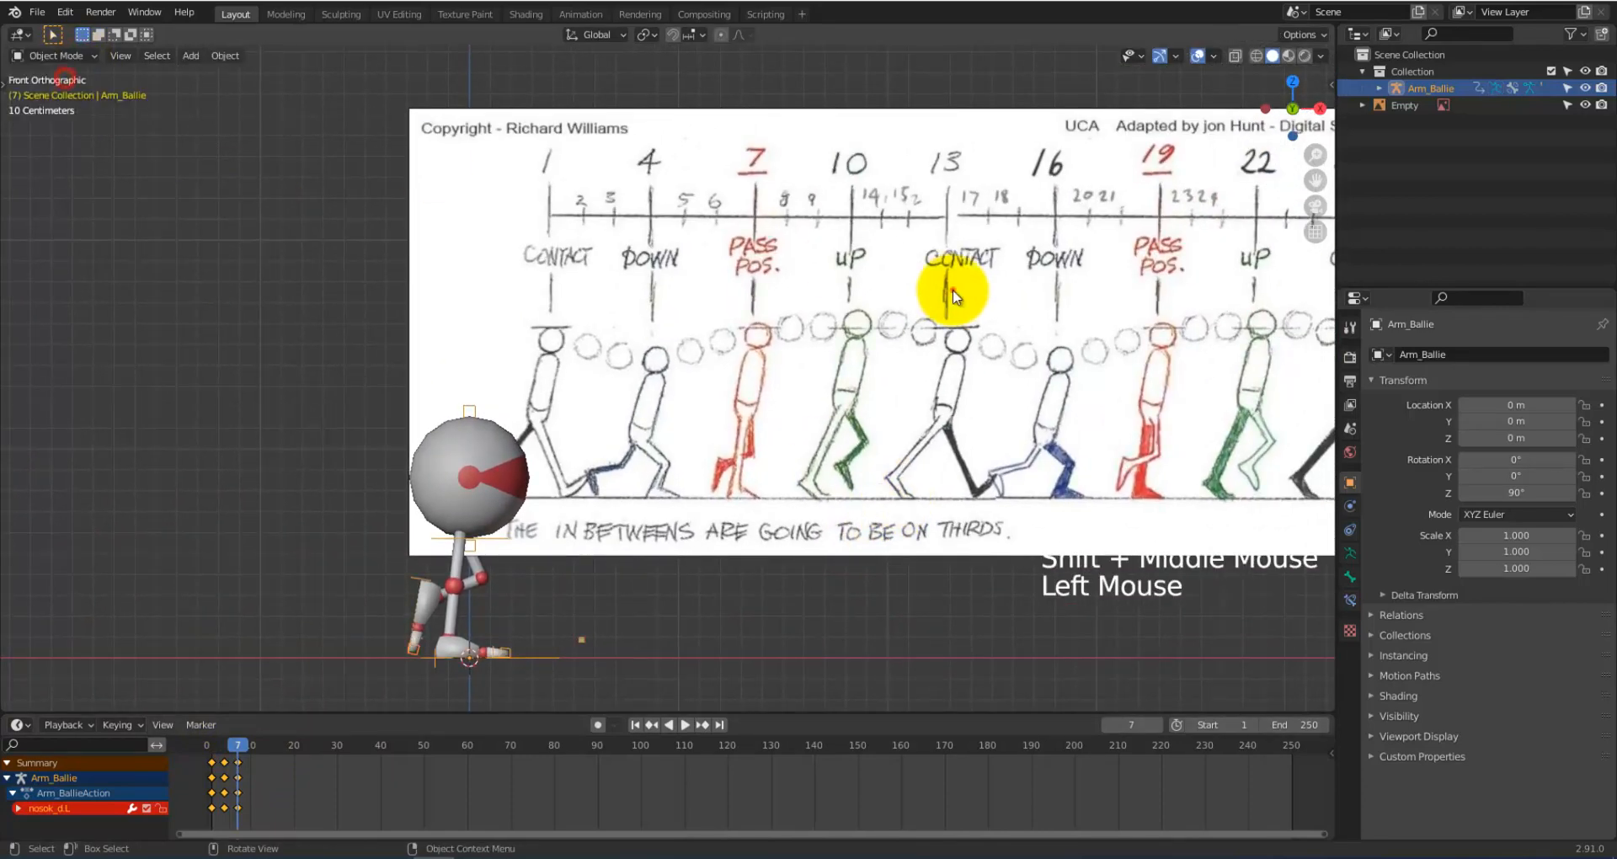
left_click(952, 290)
key("g")
left_click(890, 354)
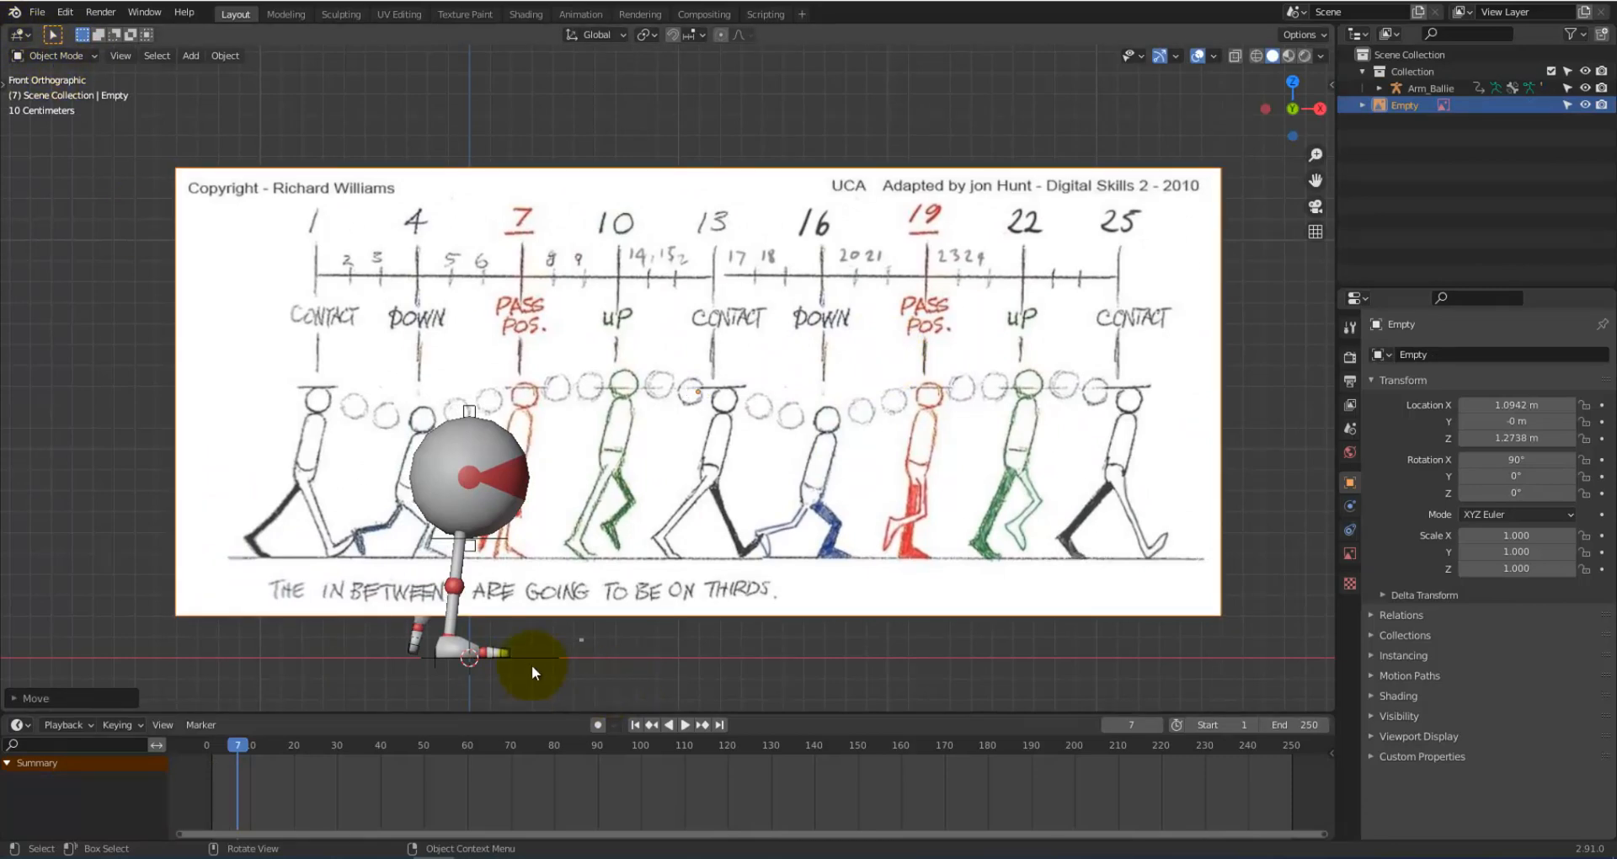
left_click(514, 652)
left_click(73, 56)
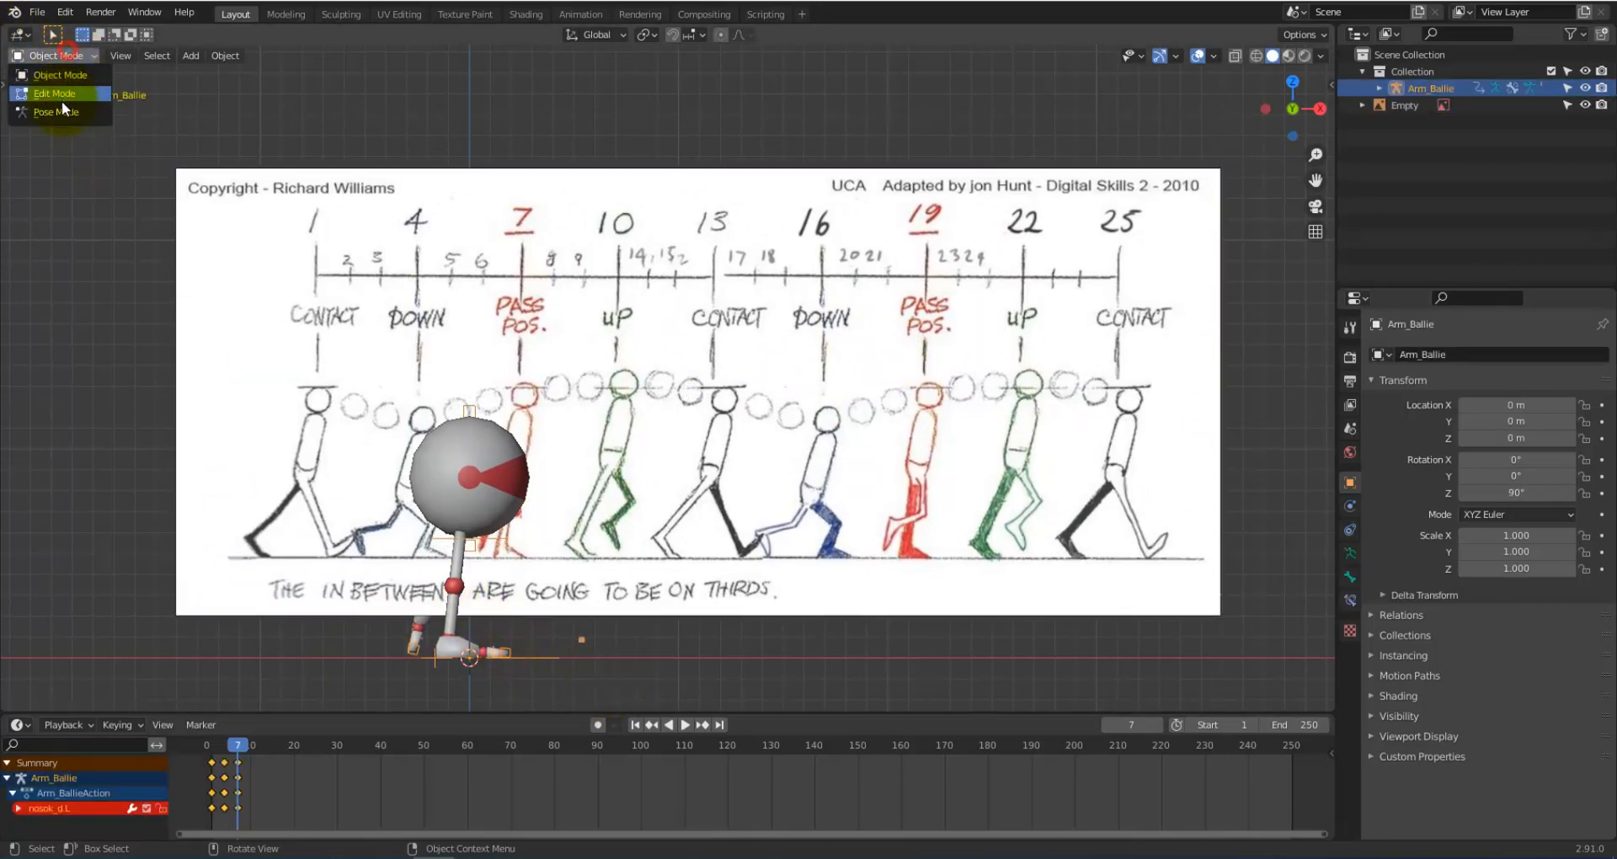
left_click(56, 110)
Step: Raise the reference image in Object Mode to about Z 1.86 m, clear of the character's legs, and return the armature to Pose Mode
scroll(697, 570, "up", 2)
middle_click_drag(697, 570, 759, 459, "shift")
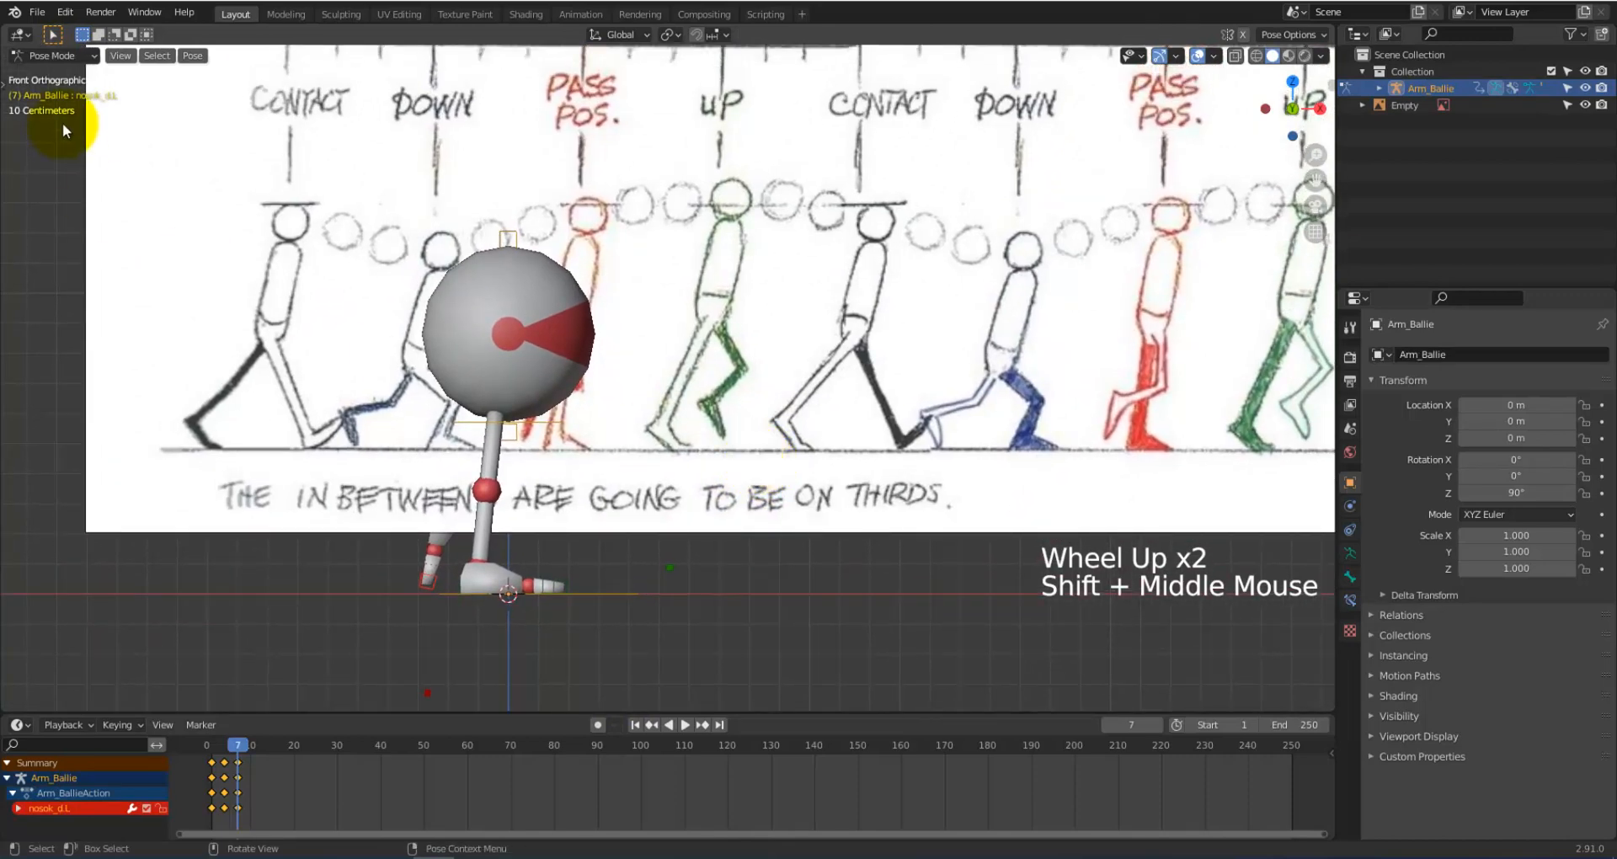
left_click(72, 55)
left_click(59, 75)
left_click(842, 386)
left_click(892, 368)
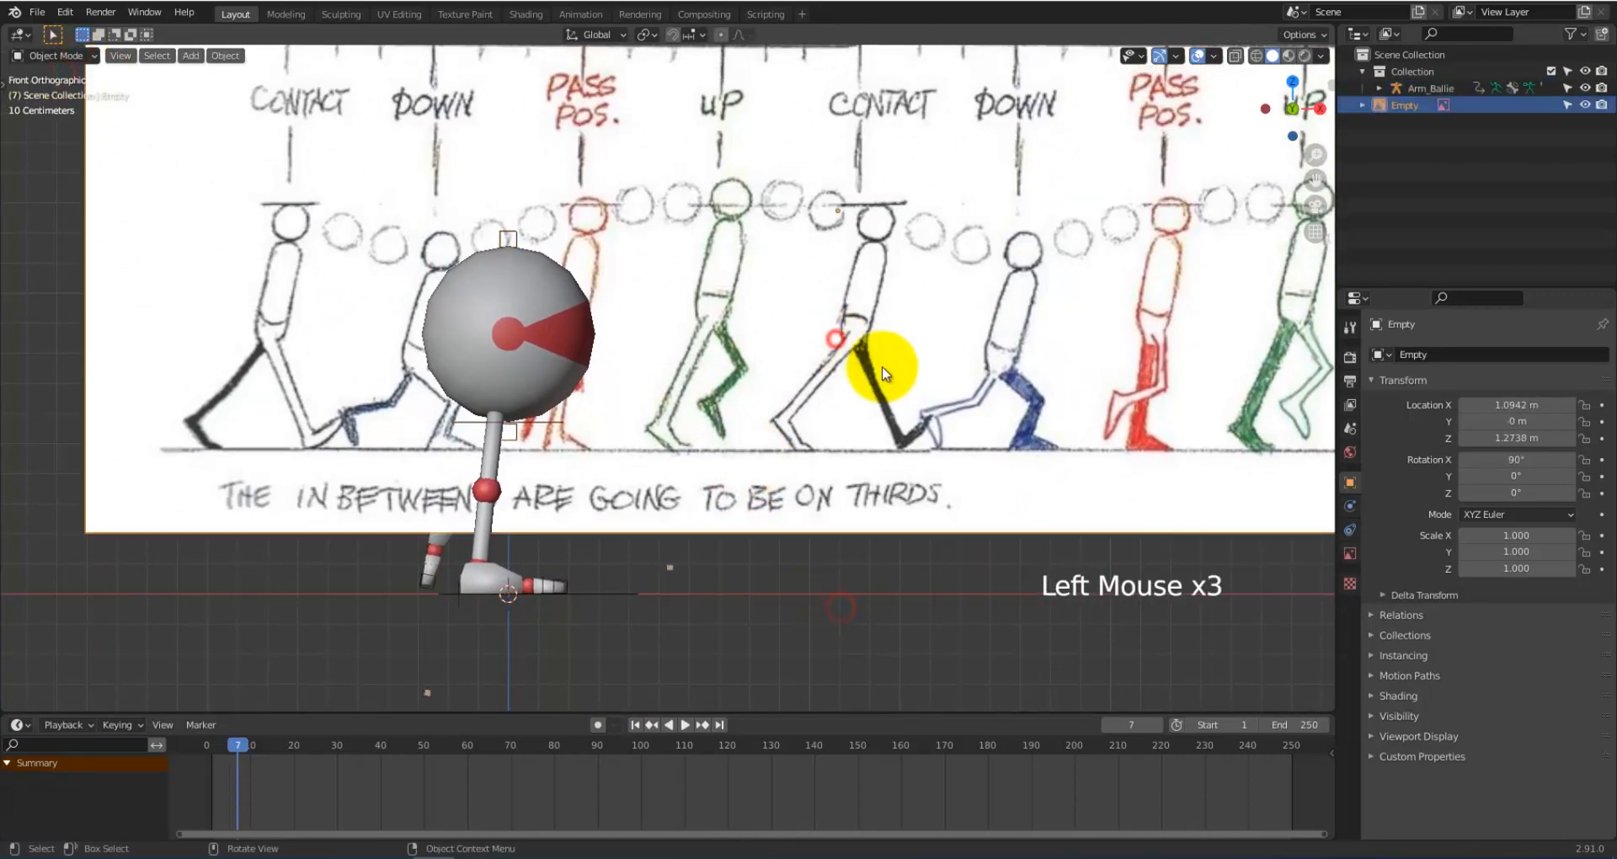
key("g")
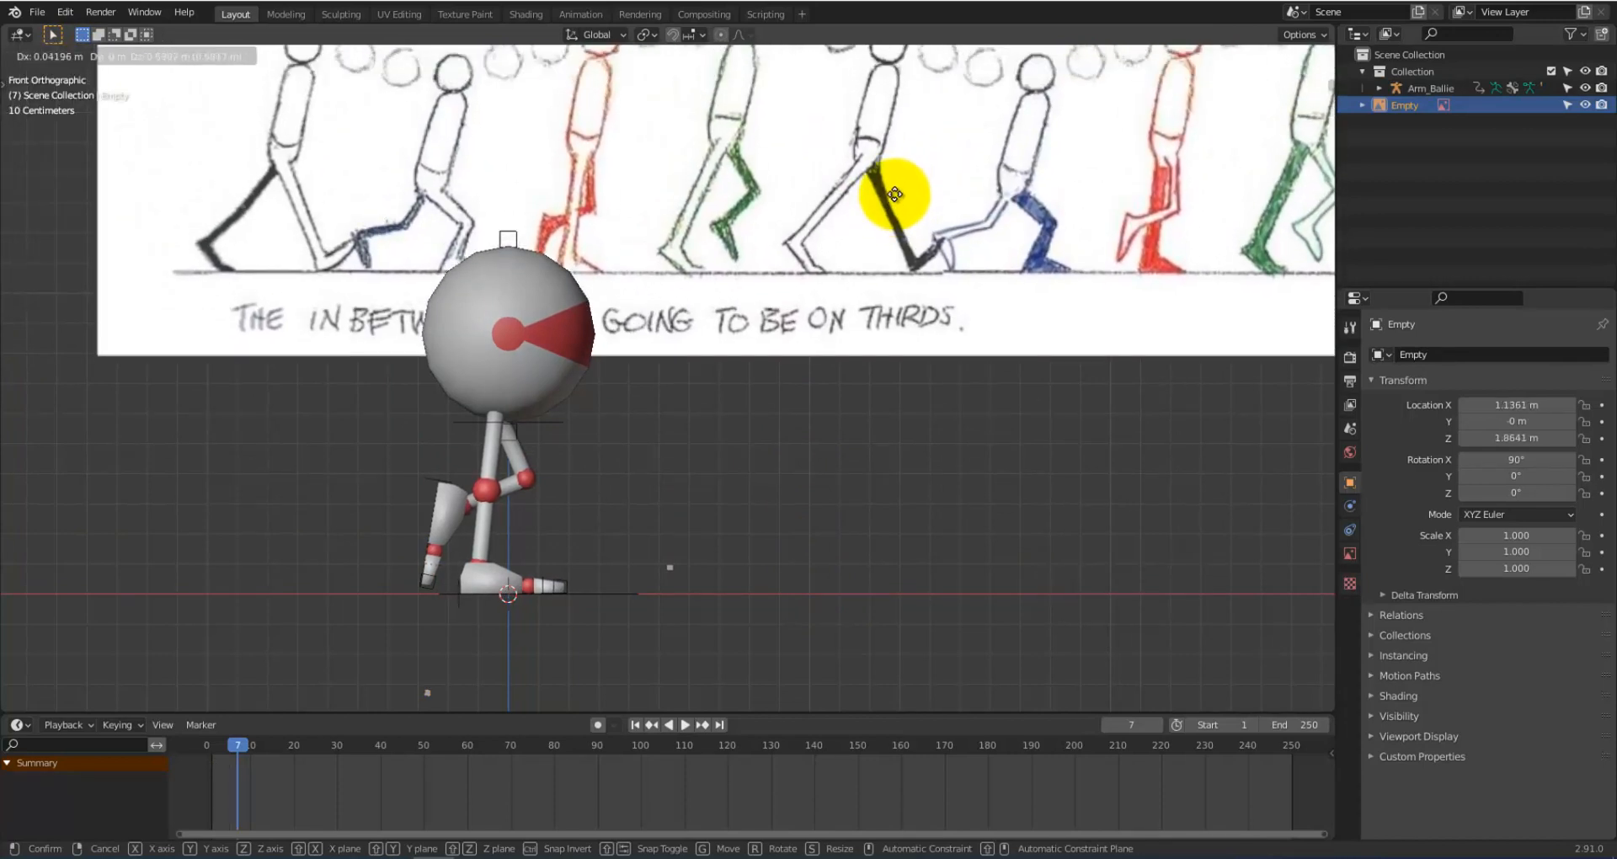
left_click(891, 189)
left_click(606, 584)
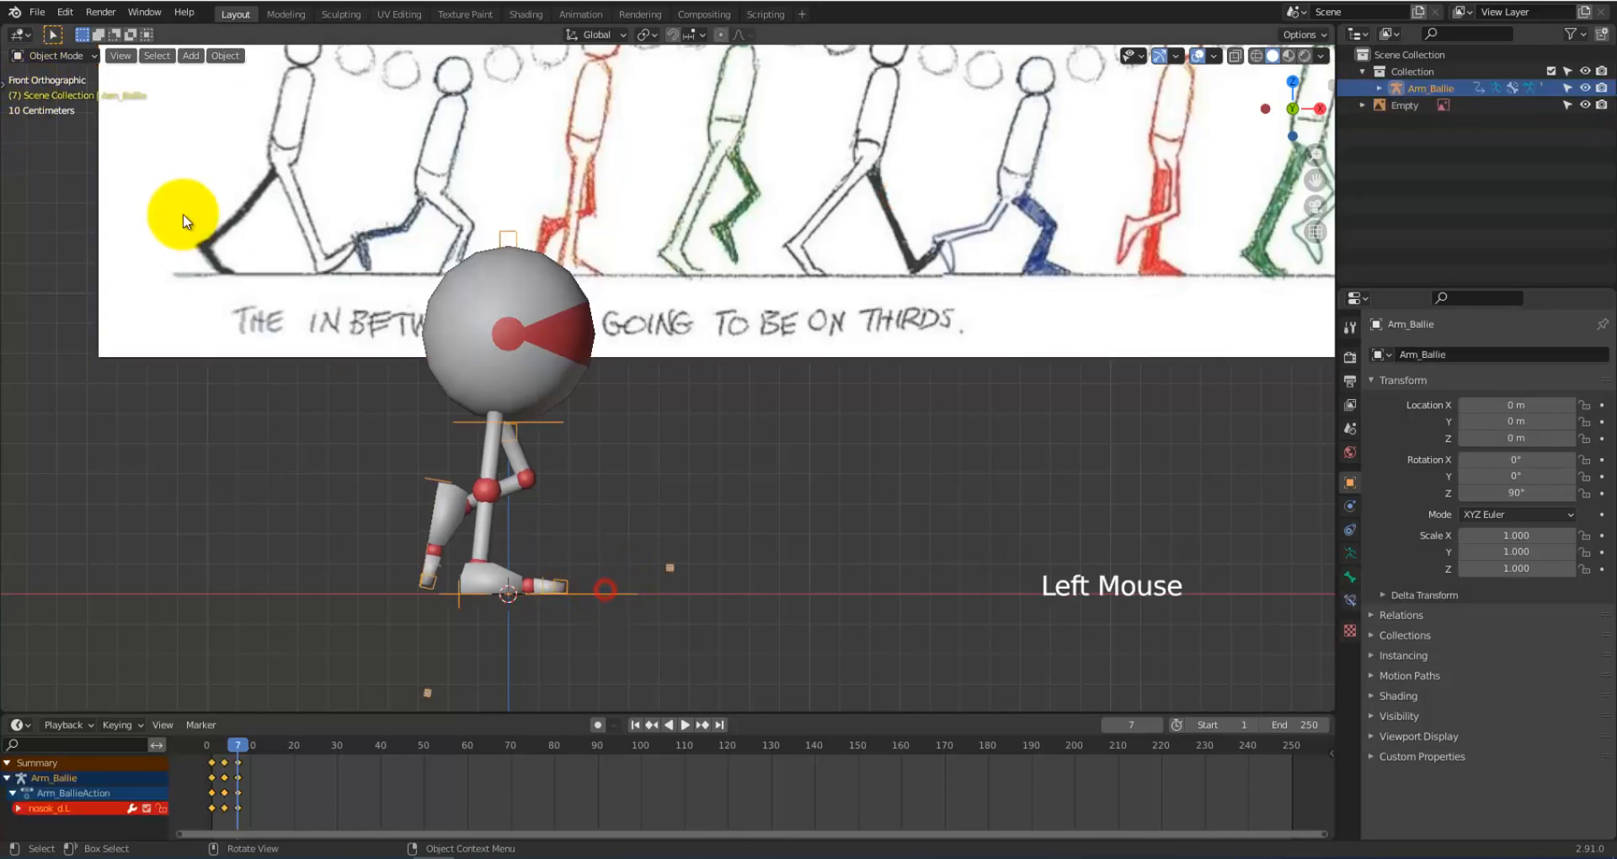
left_click(59, 56)
left_click(58, 114)
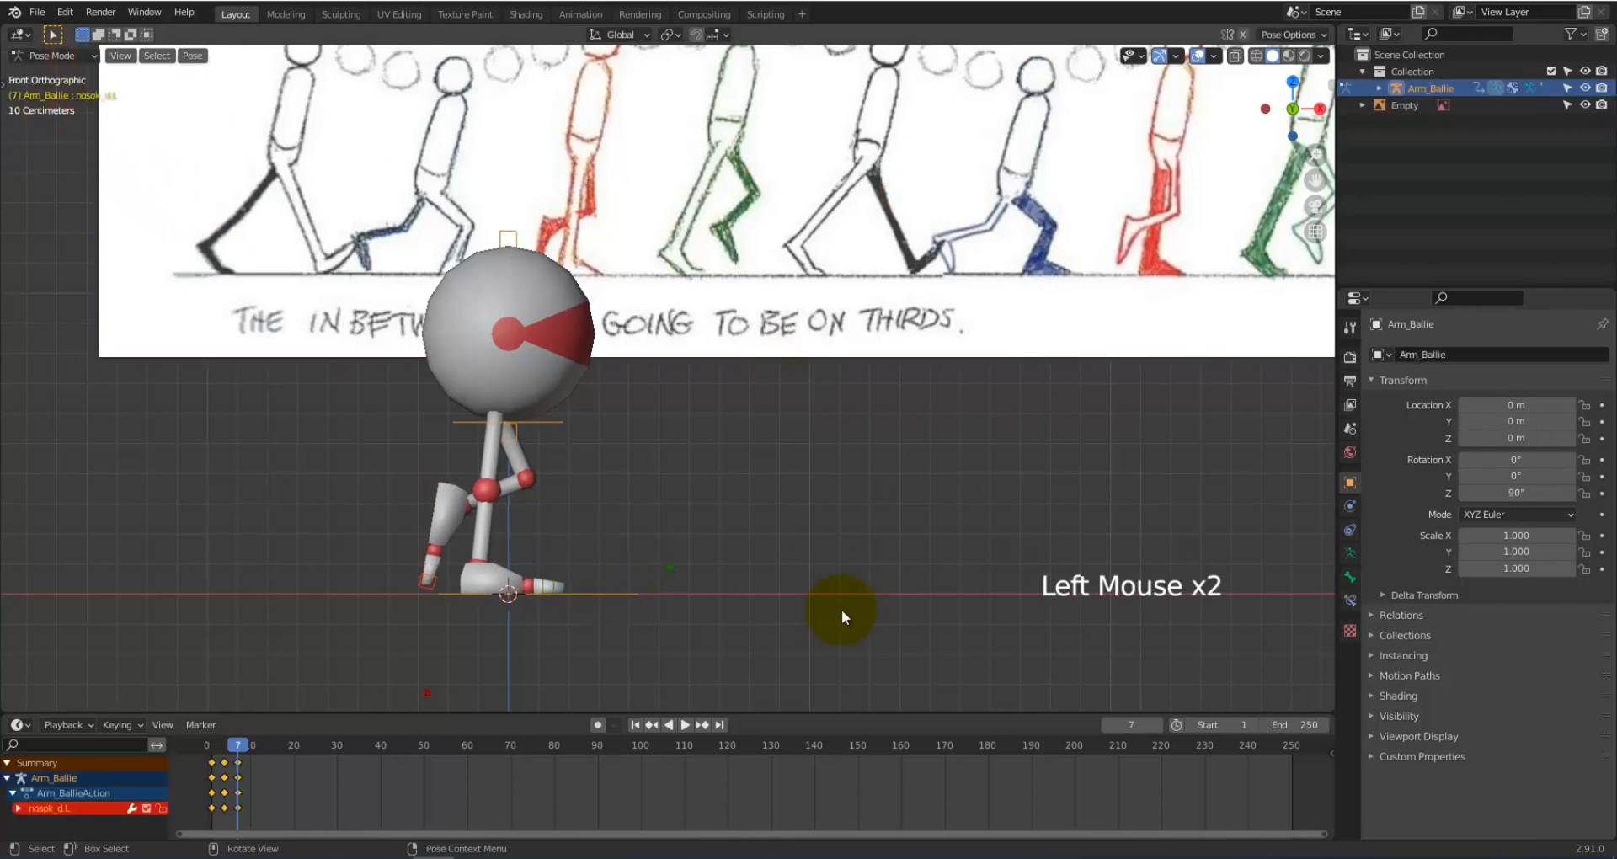
Step: At frame 10, shift the left foot control (stopa.L) slightly backward and rotate it so the toes swing forward
scroll(849, 396, "down", 2)
middle_click_drag(902, 336, 842, 379, "shift")
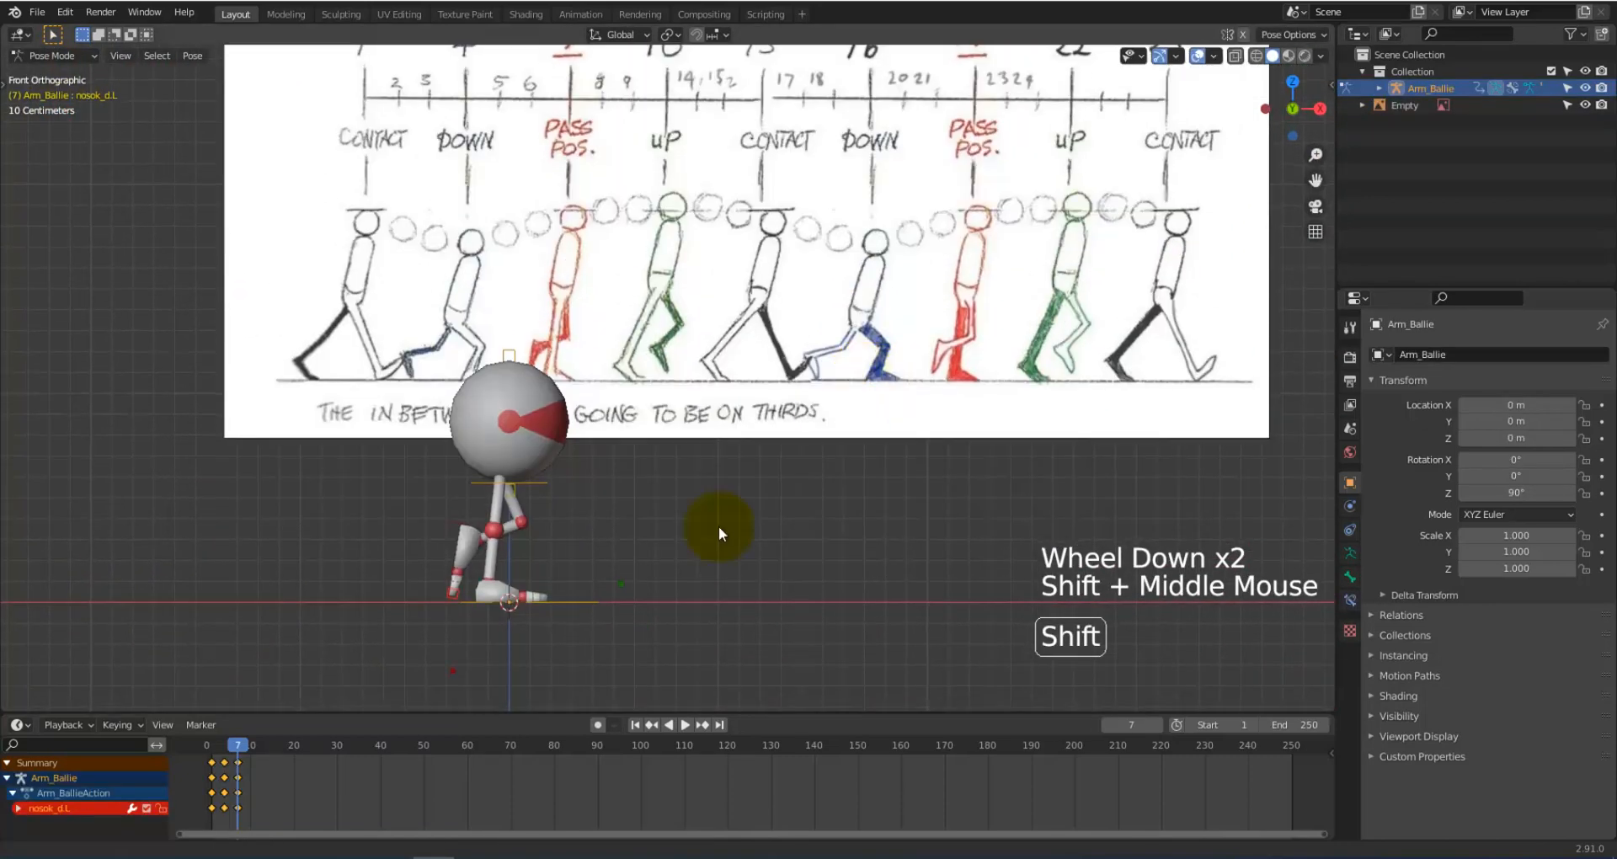
left_click(239, 744)
left_click(250, 744)
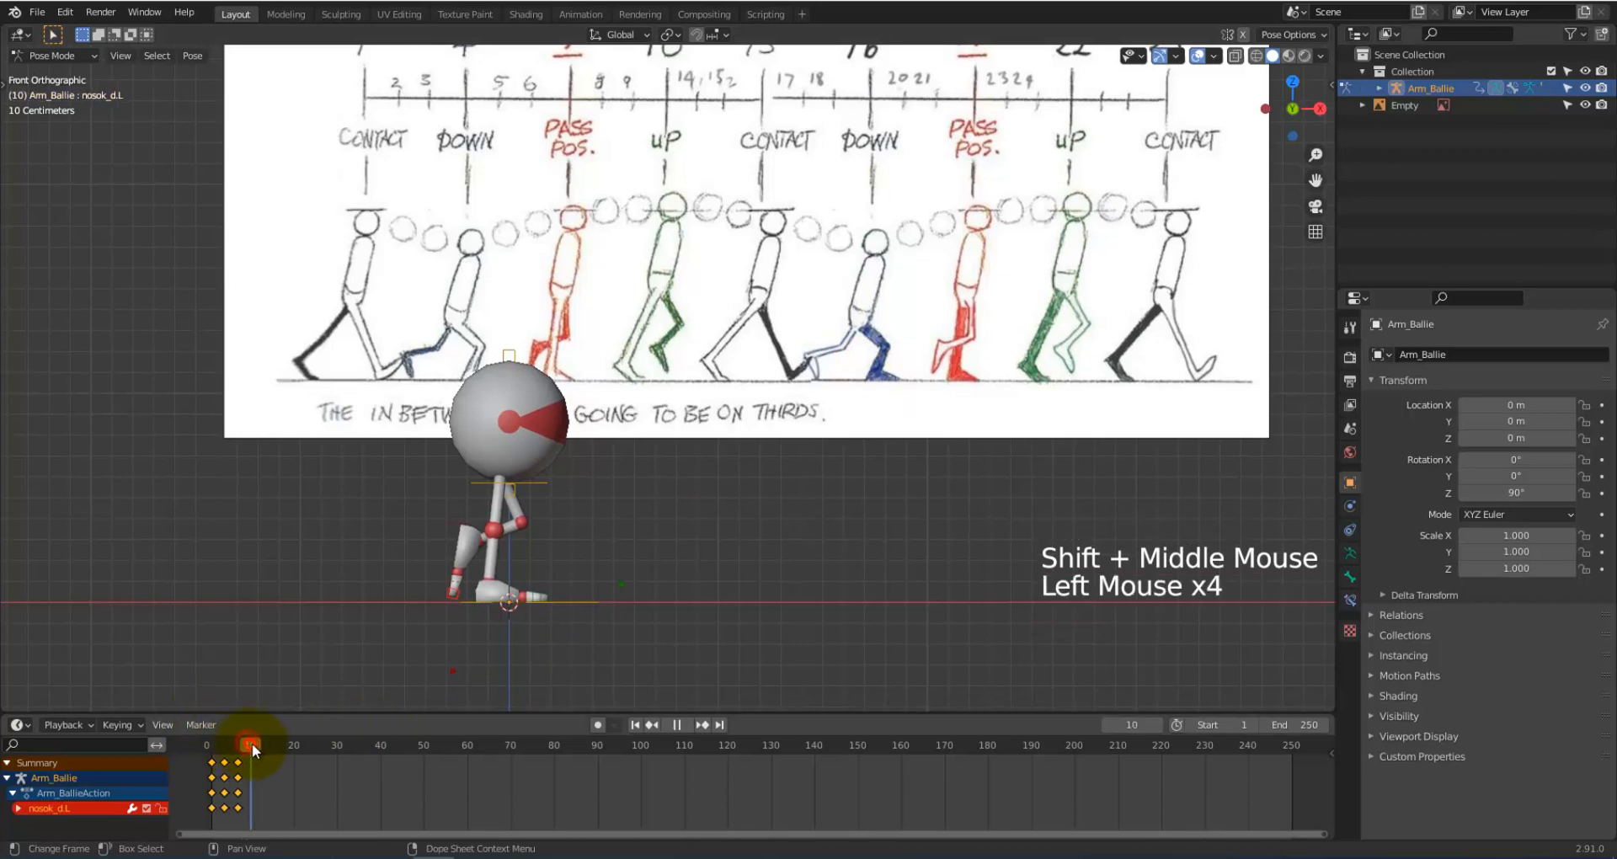
scroll(817, 529, "up", 2)
middle_click_drag(766, 527, 800, 473, "shift")
left_click(445, 556)
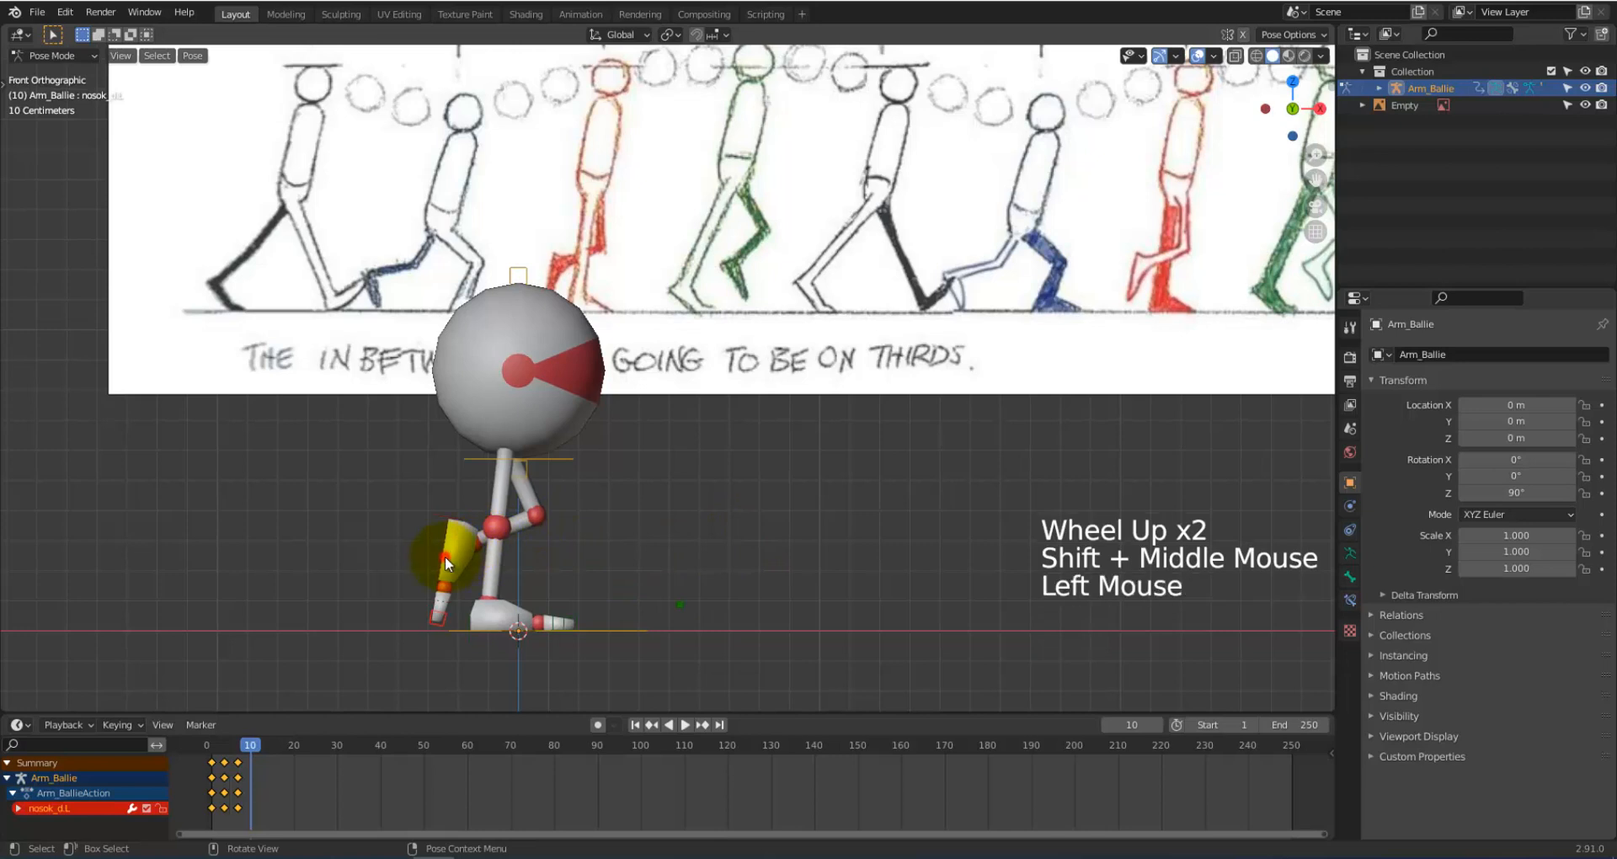
key("g")
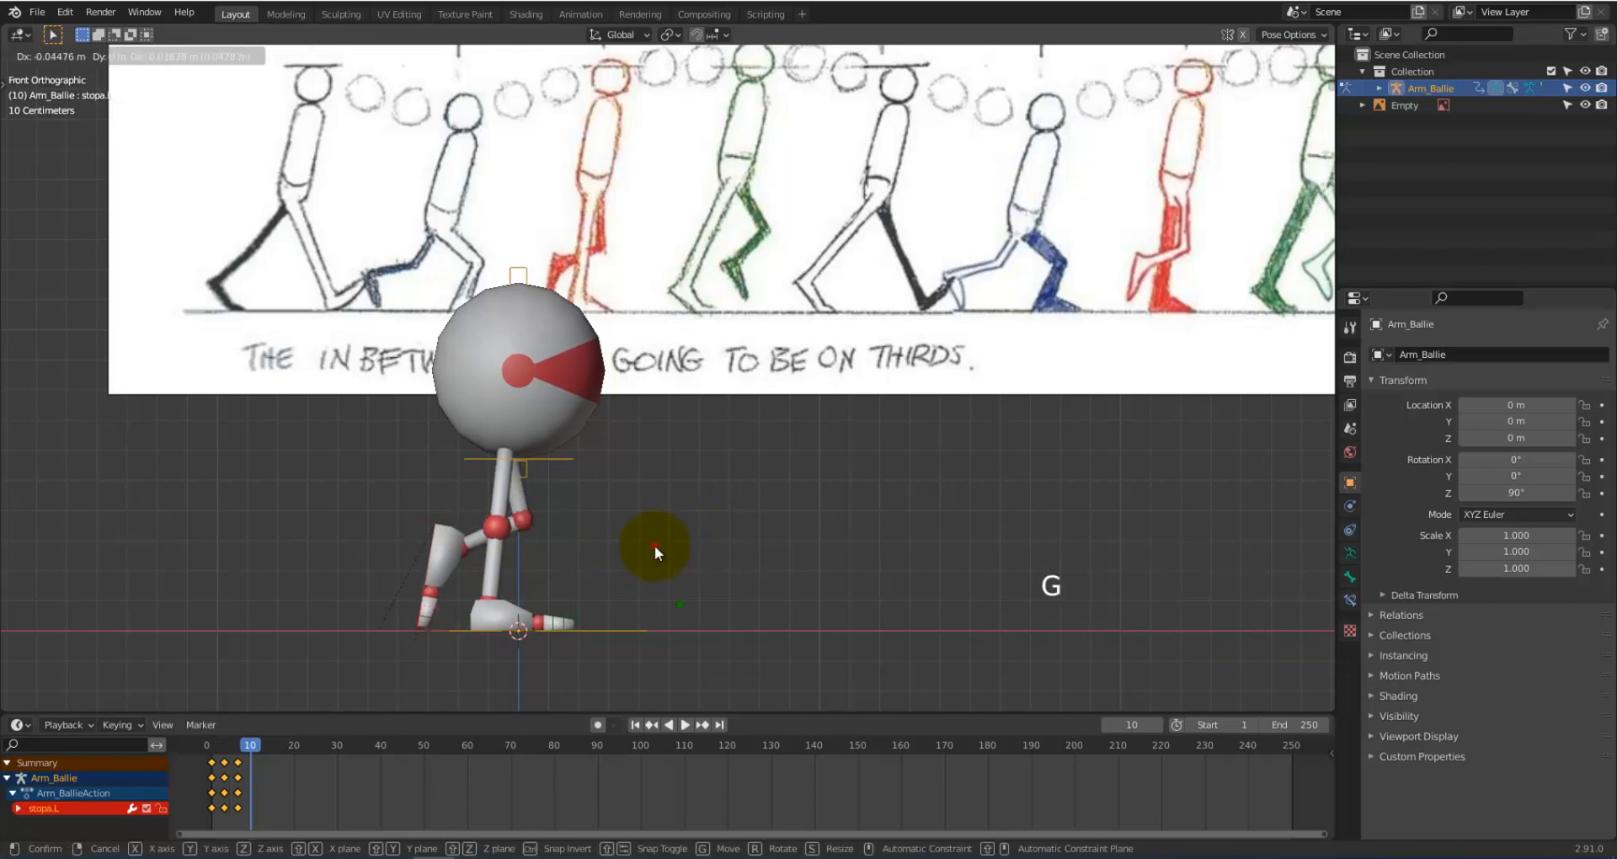
key("r")
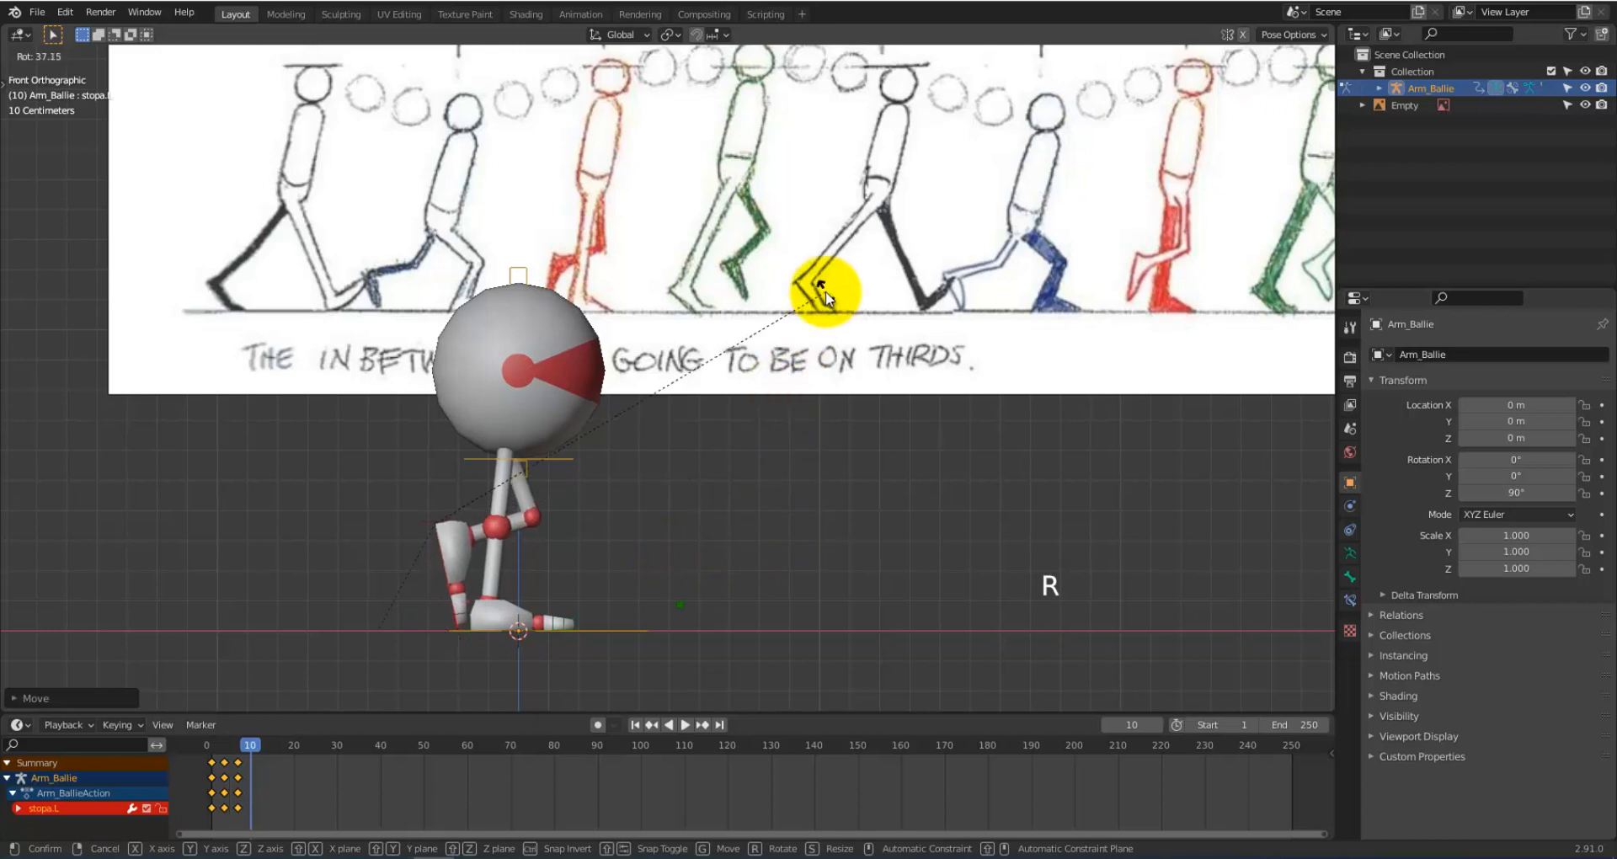
key("r")
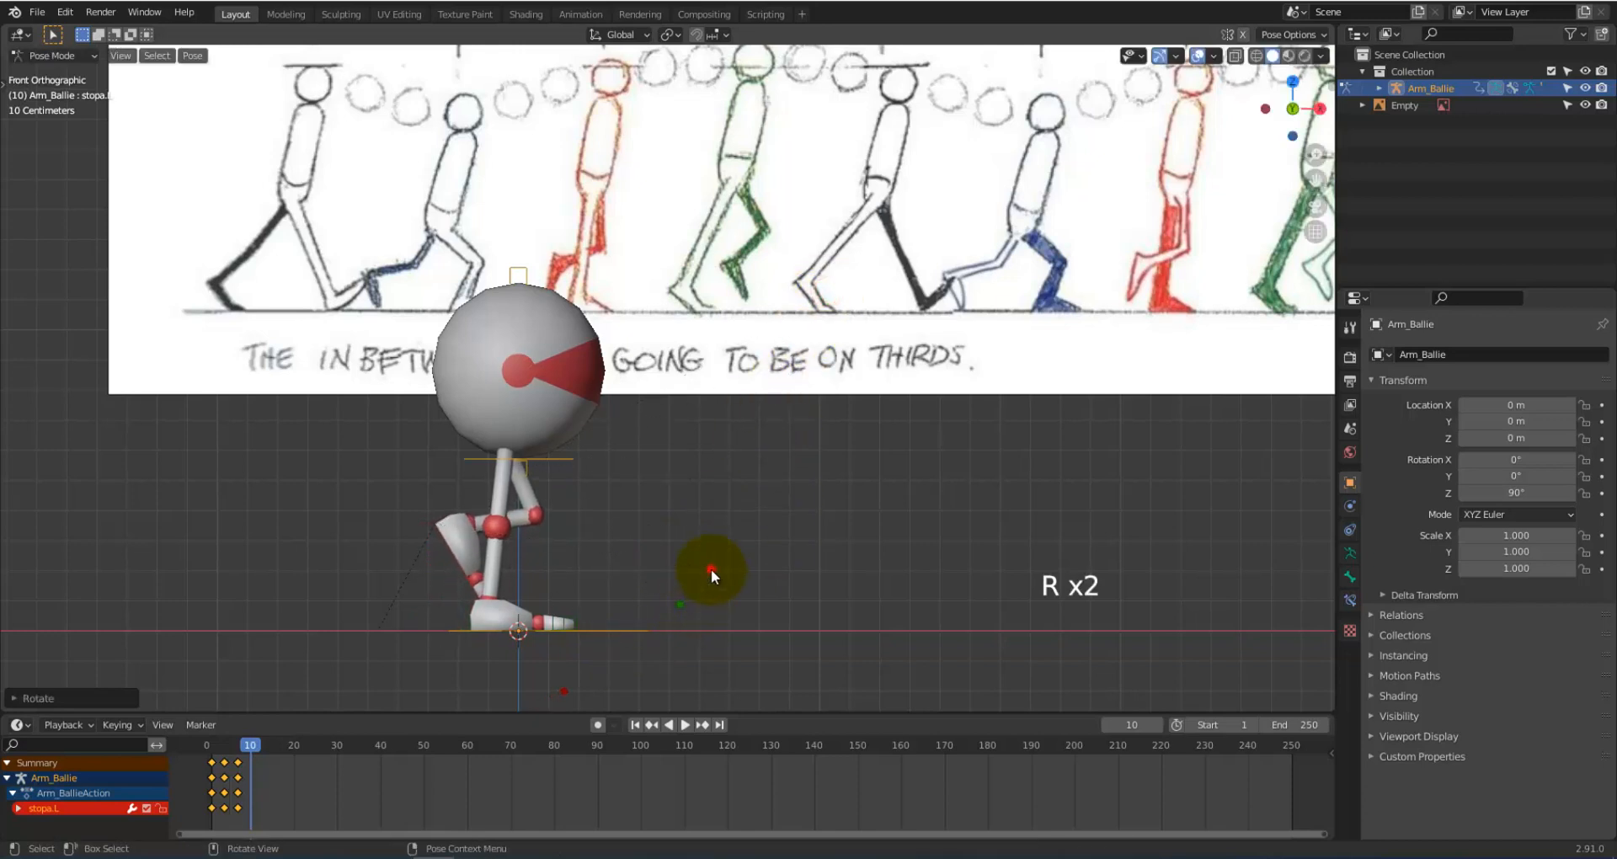
Step: Move the left foot control (stopa.L) forward beside the supporting leg, adjust its tilt, and keyframe it at frame 10
key("g")
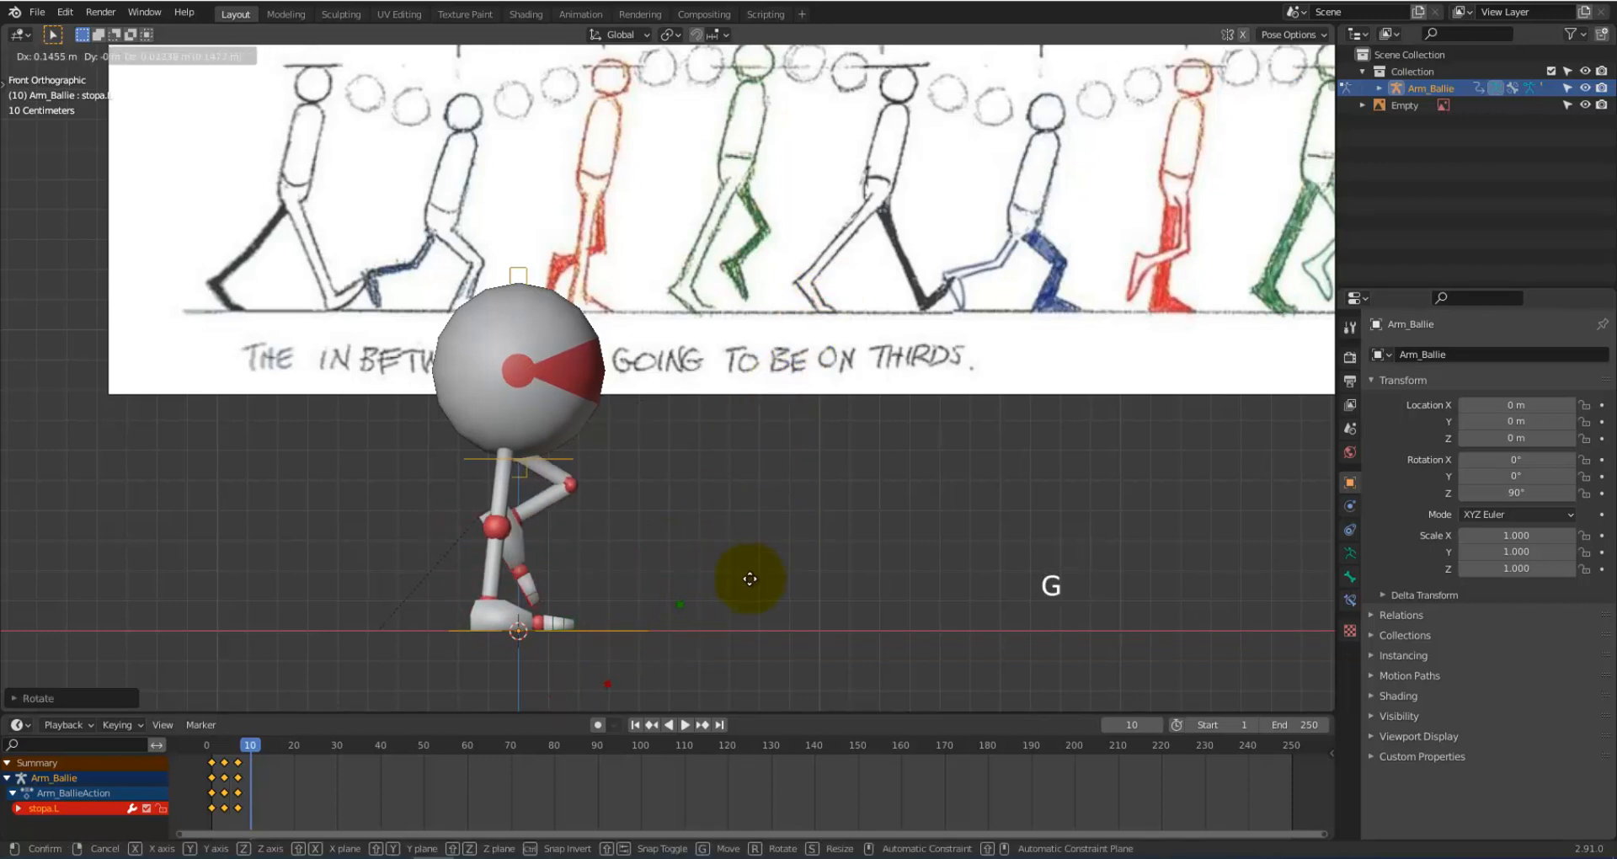
left_click(744, 593)
key("r")
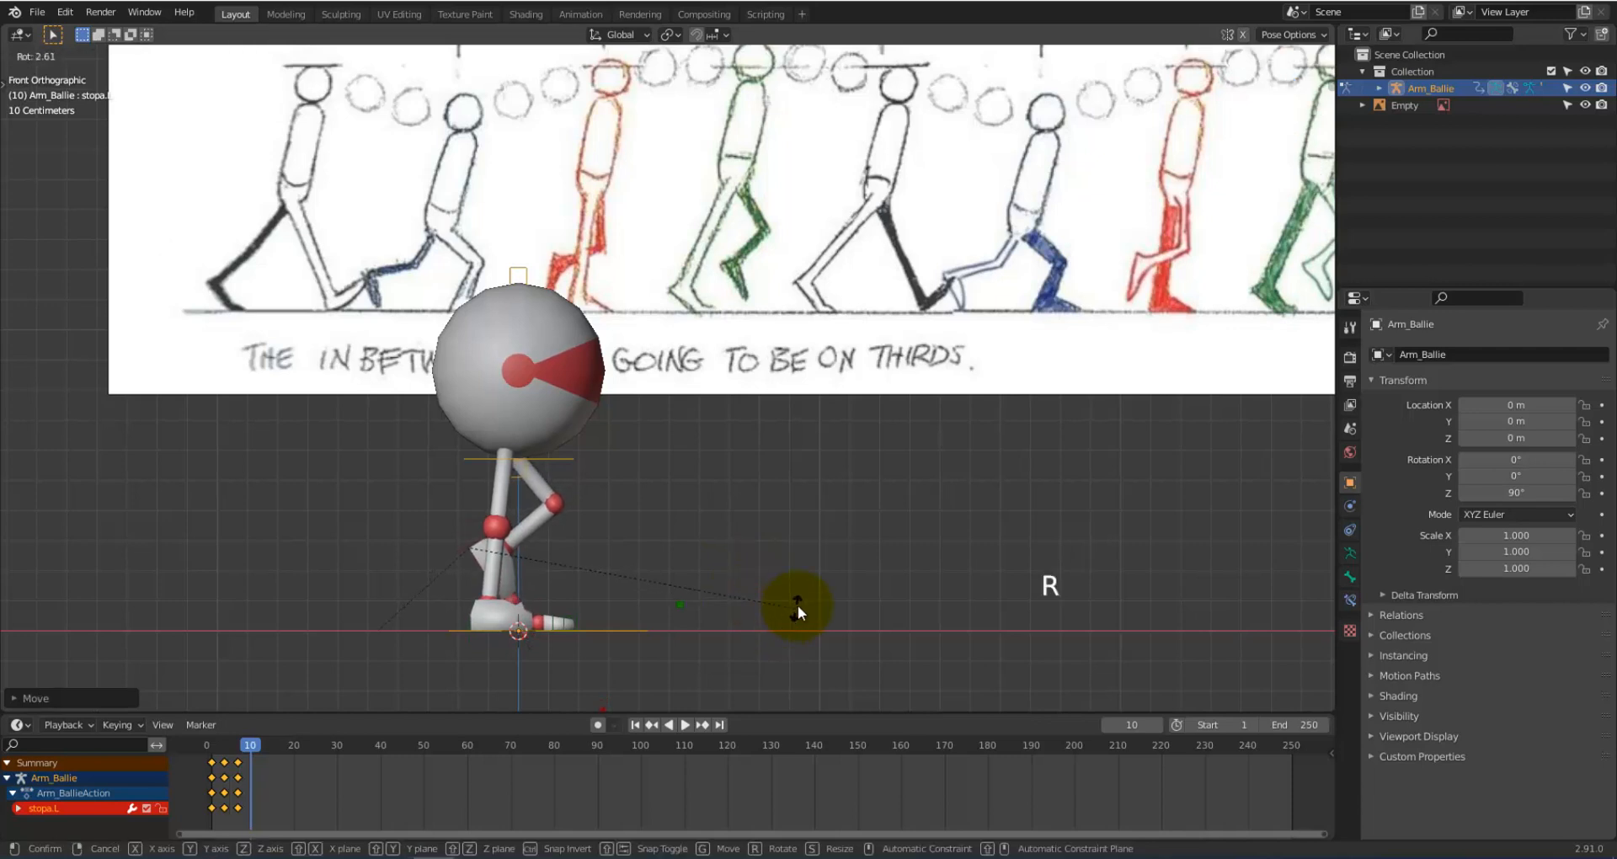
left_click(843, 477)
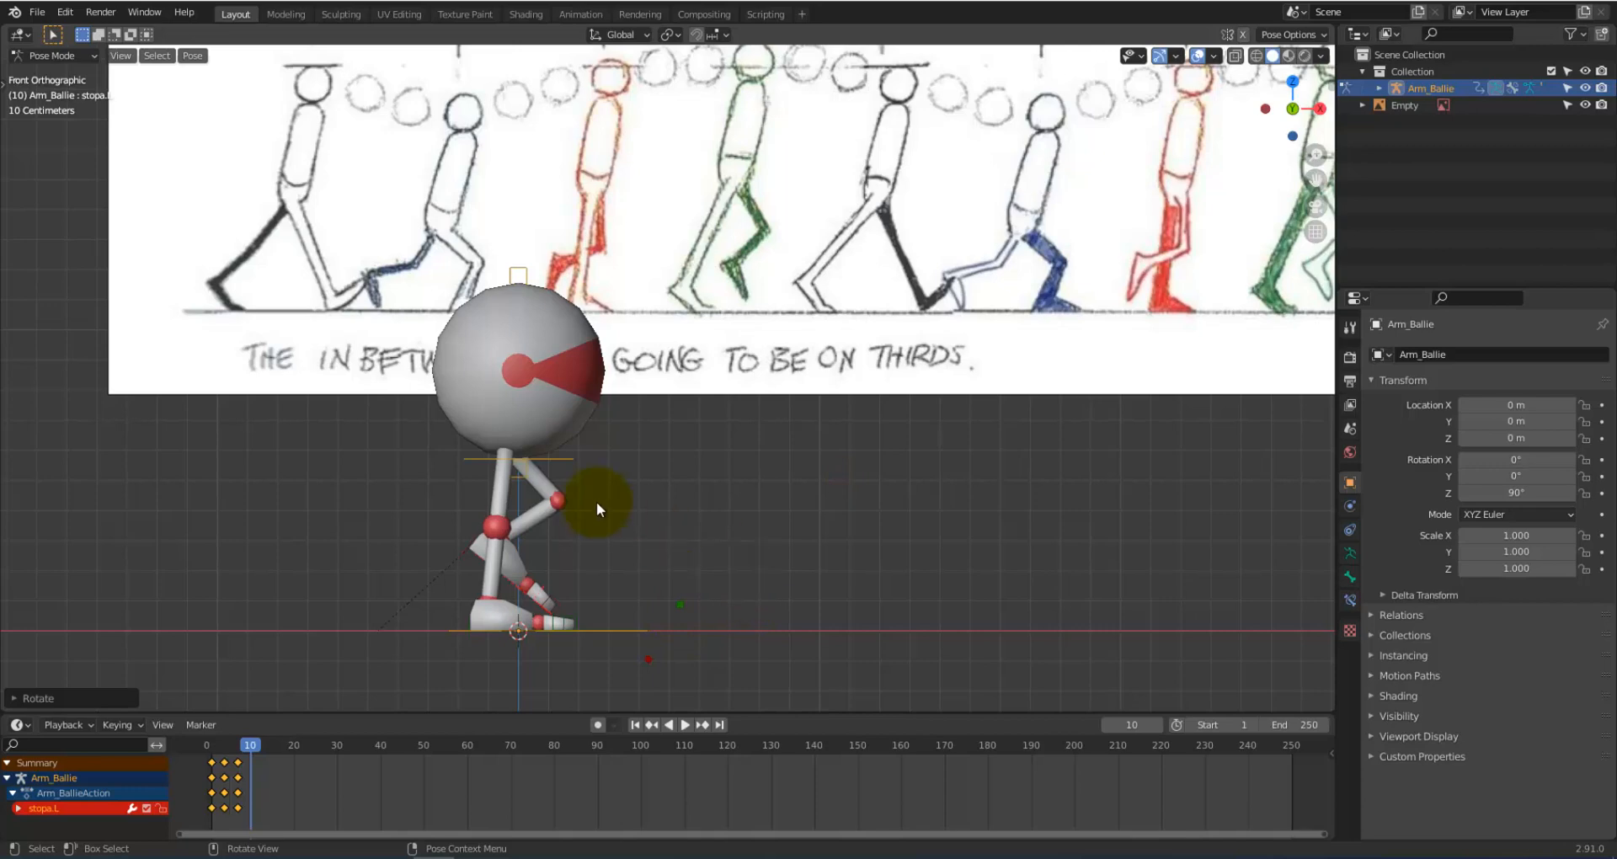
scroll(668, 506, "down", 2)
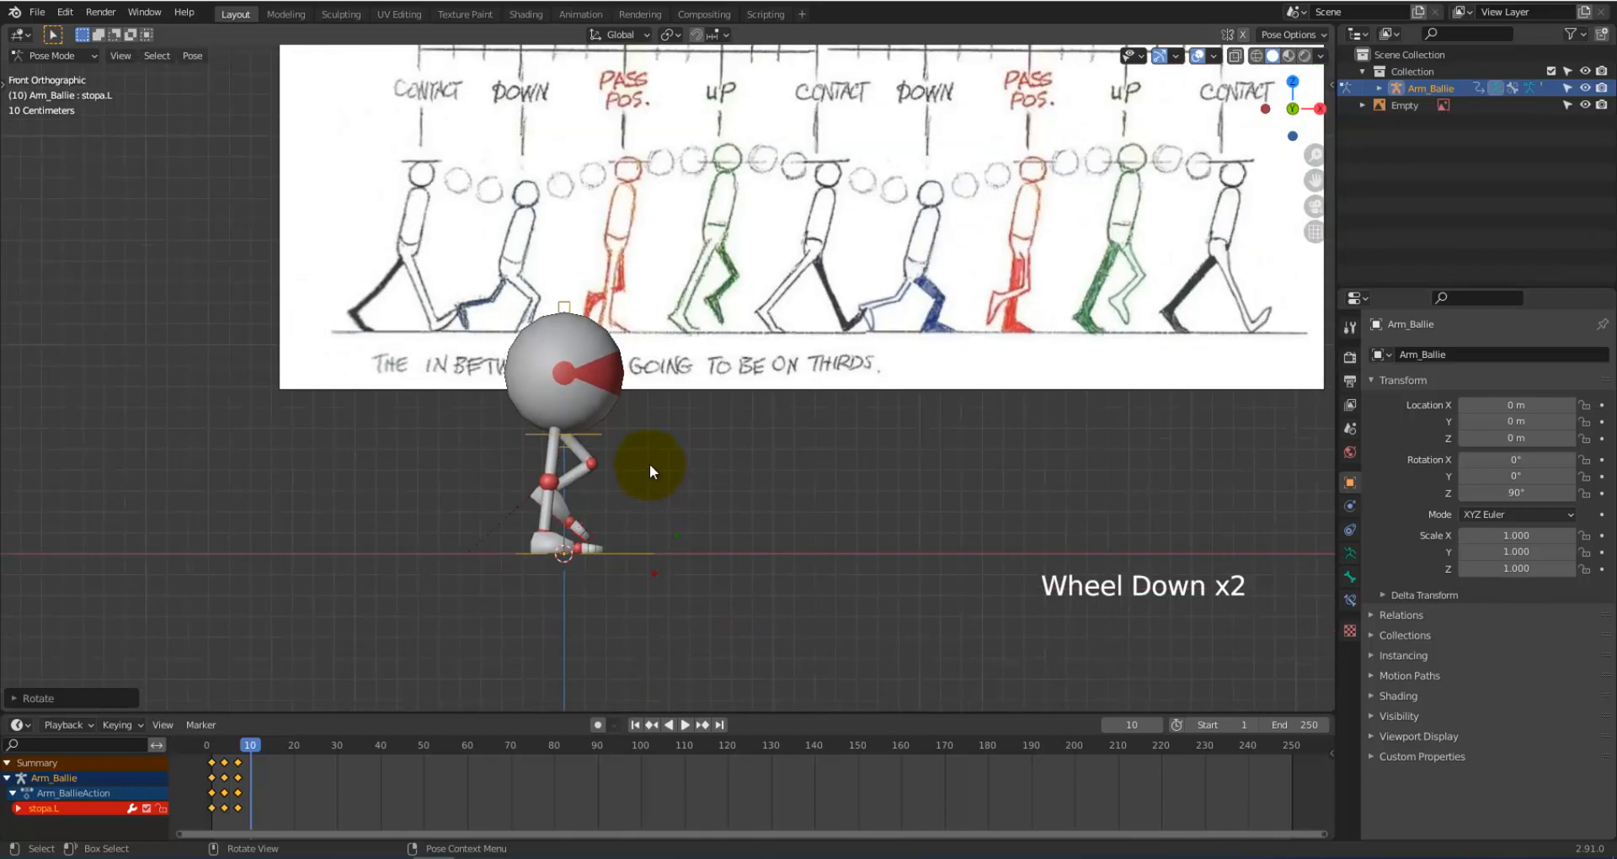
key("i")
left_click(649, 463)
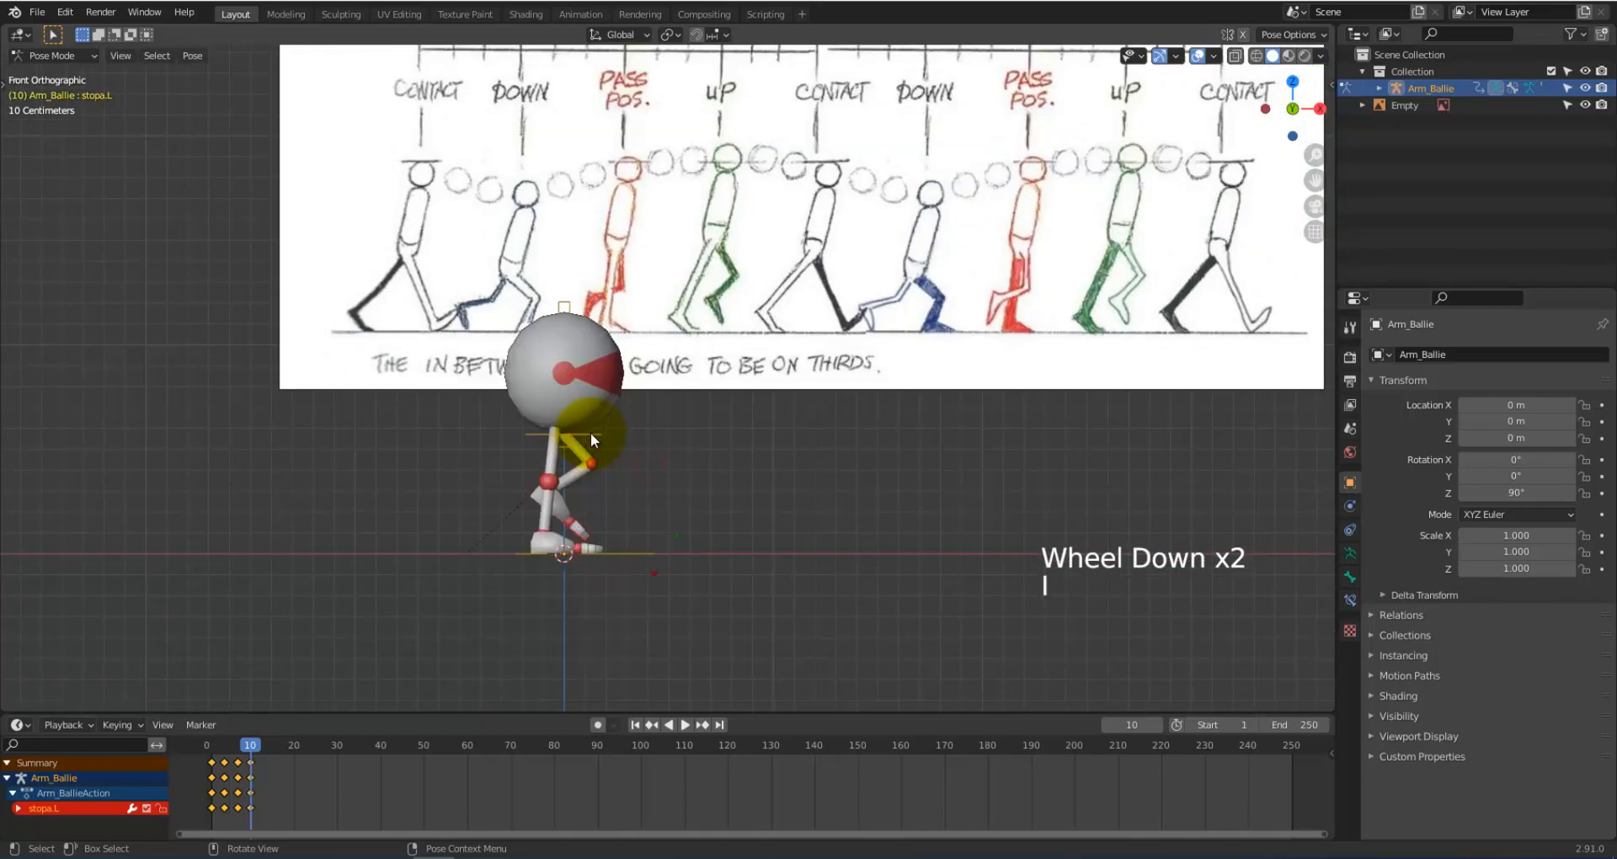
Step: Raise the torso control (tors_ctrl) about 0.12 m along global Z for the up pose and keyframe it at frame 10
left_click(592, 439)
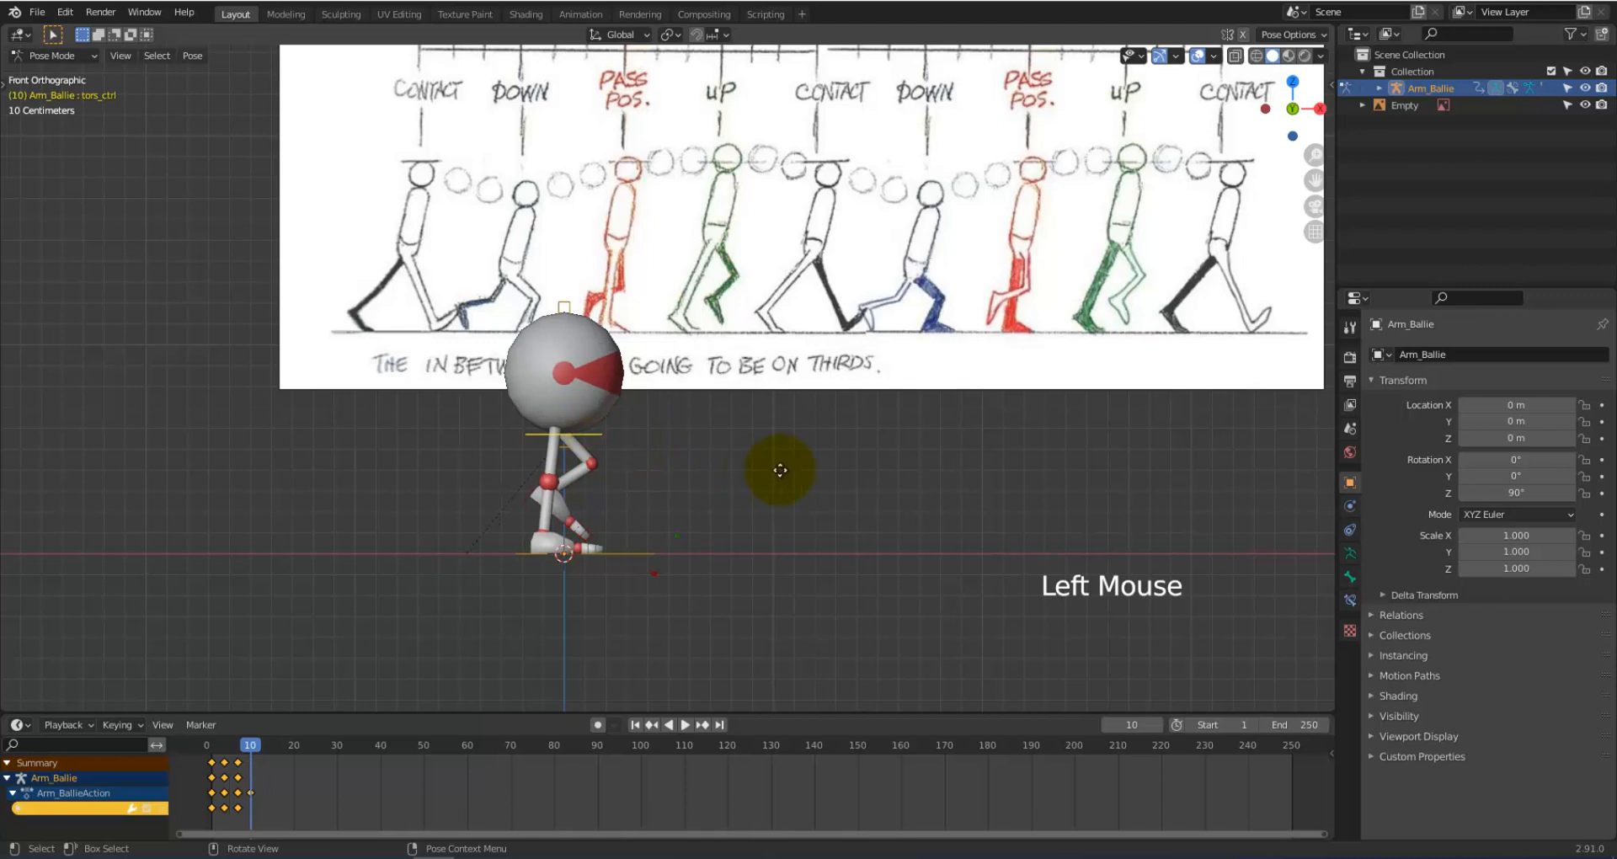
key("g")
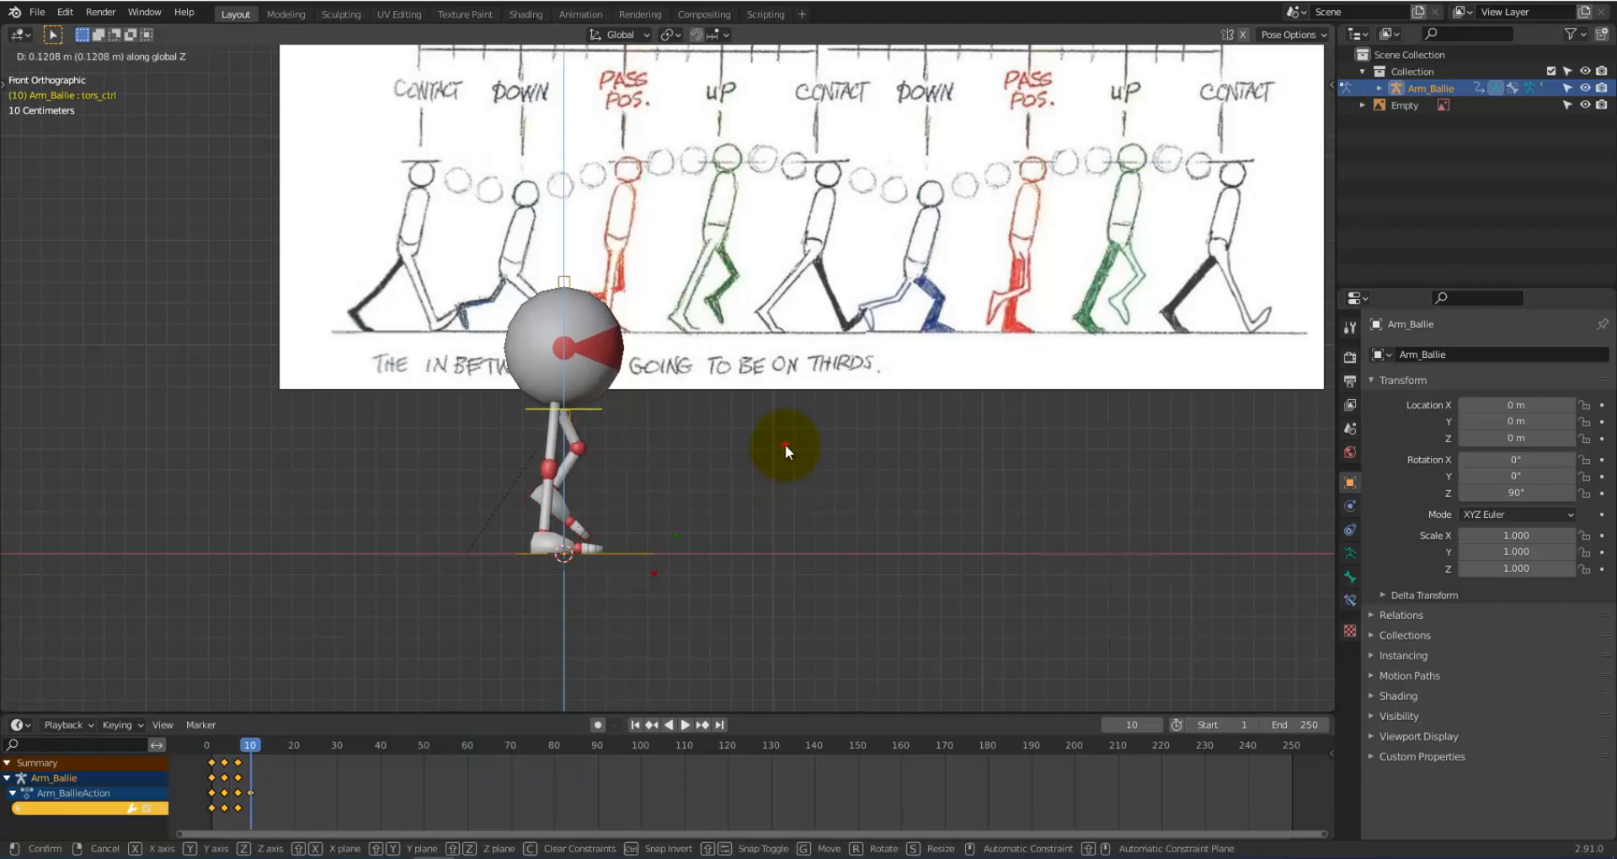
left_click(785, 443)
key("i")
left_click(761, 497)
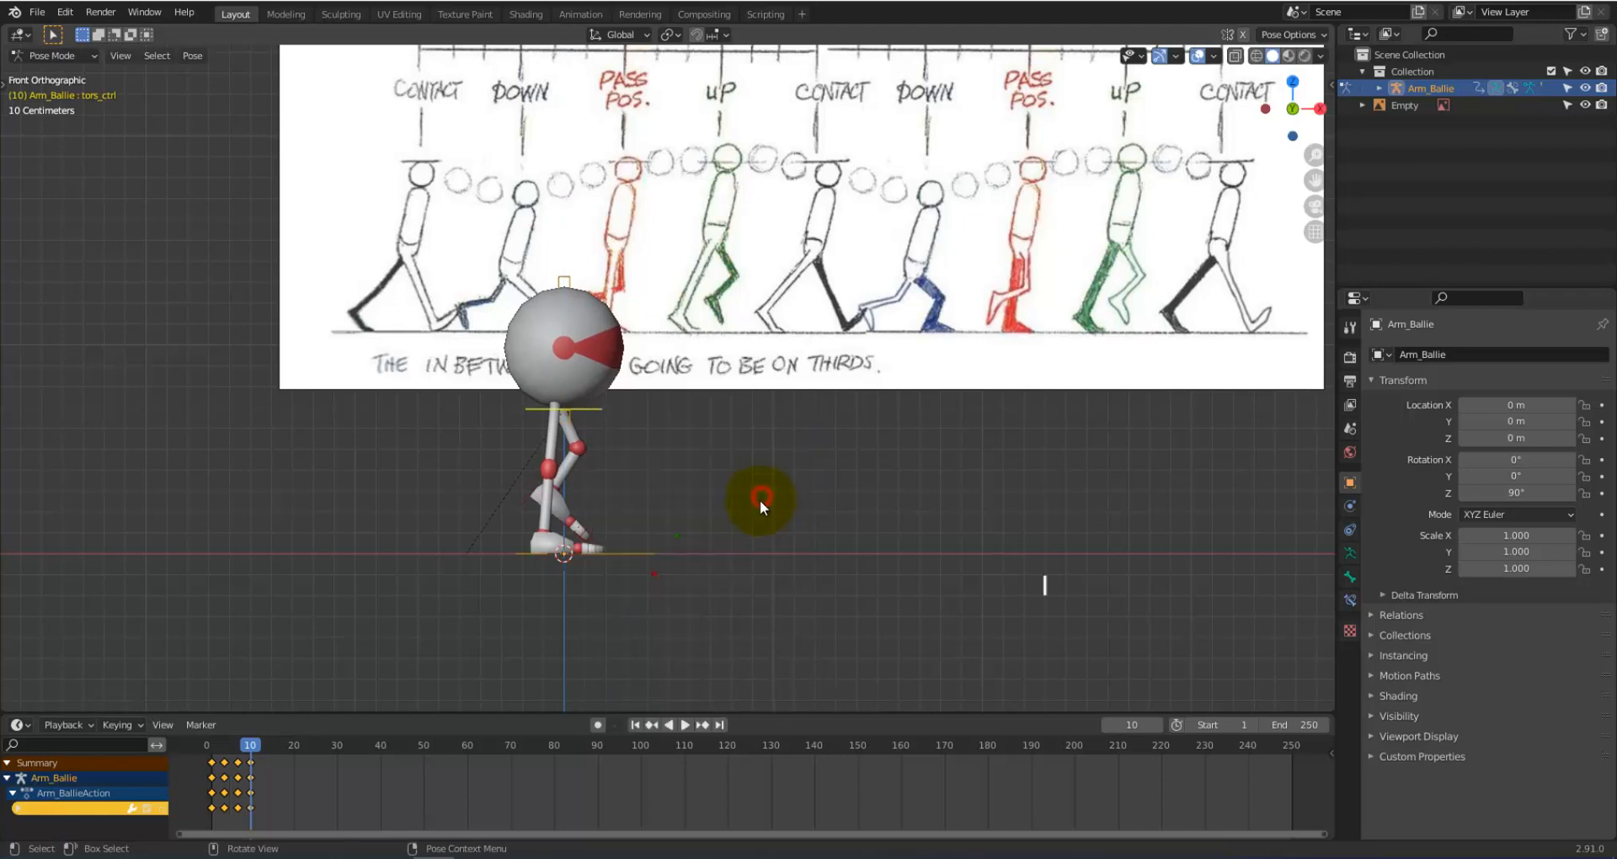
Step: Raise the left foot control (stopa.L) about 0.06 m along global Z, tilt its toes downward, and update its keyframe at frame 10
left_click(568, 515)
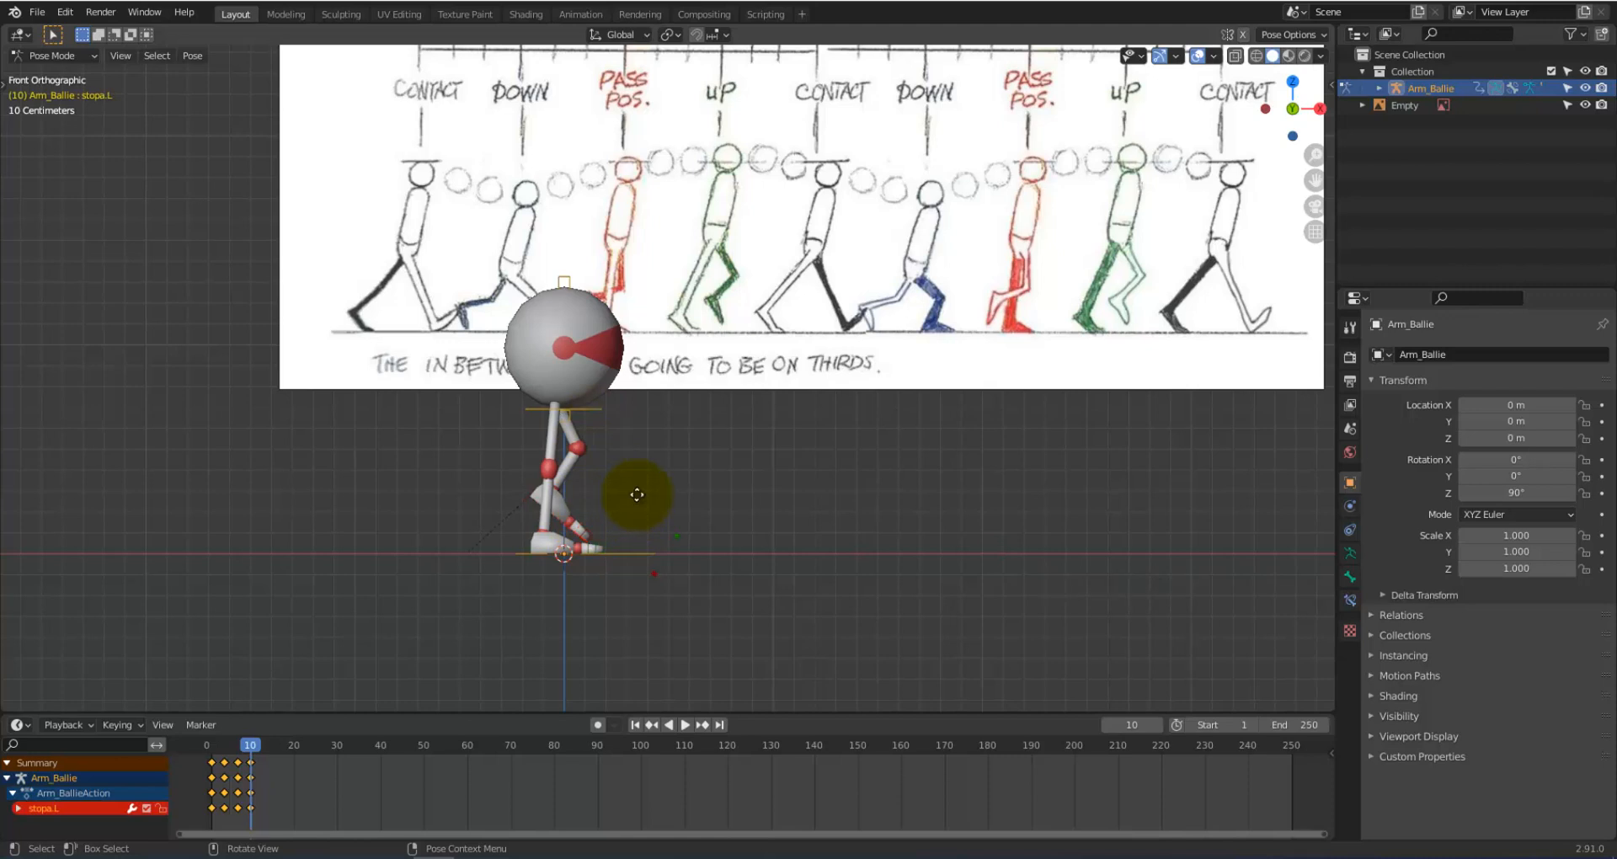
key("g")
key("z")
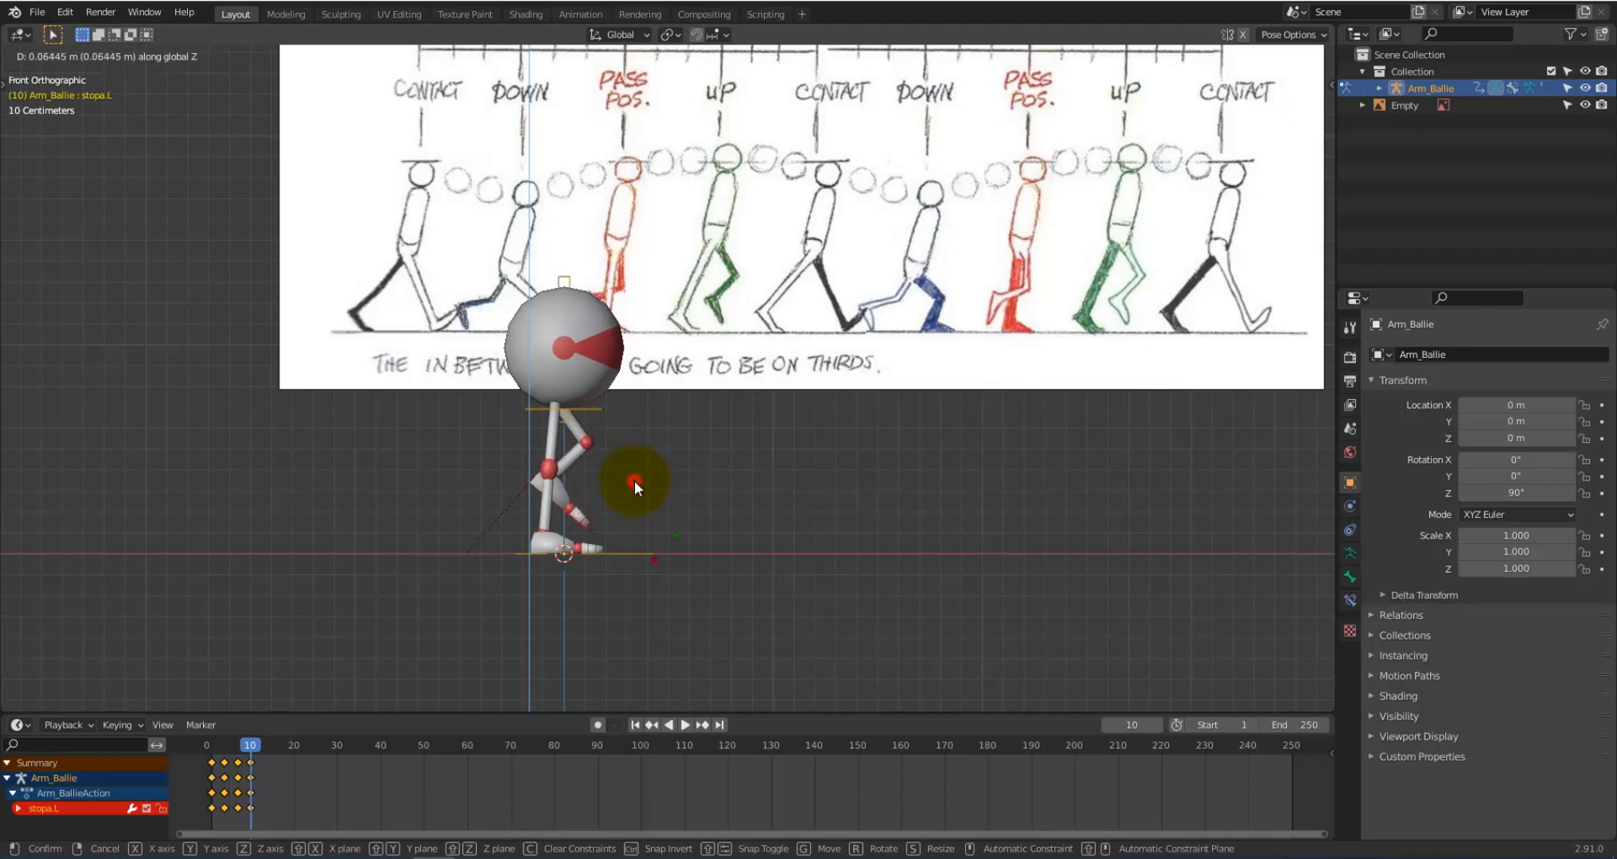
left_click(636, 486)
key("r")
left_click(632, 513)
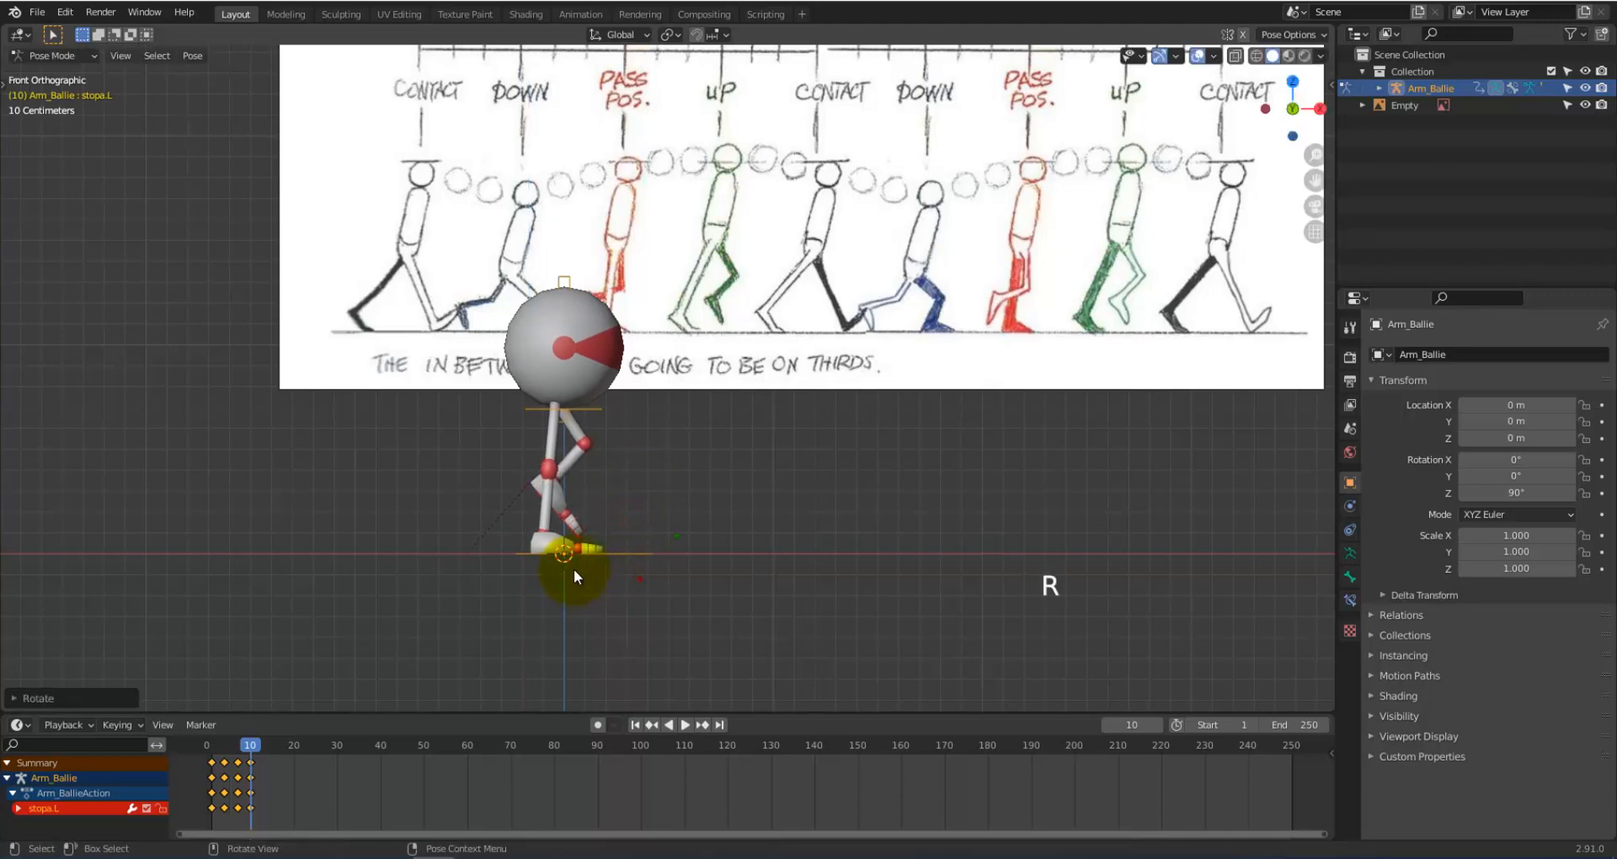
key("i")
left_click(577, 568)
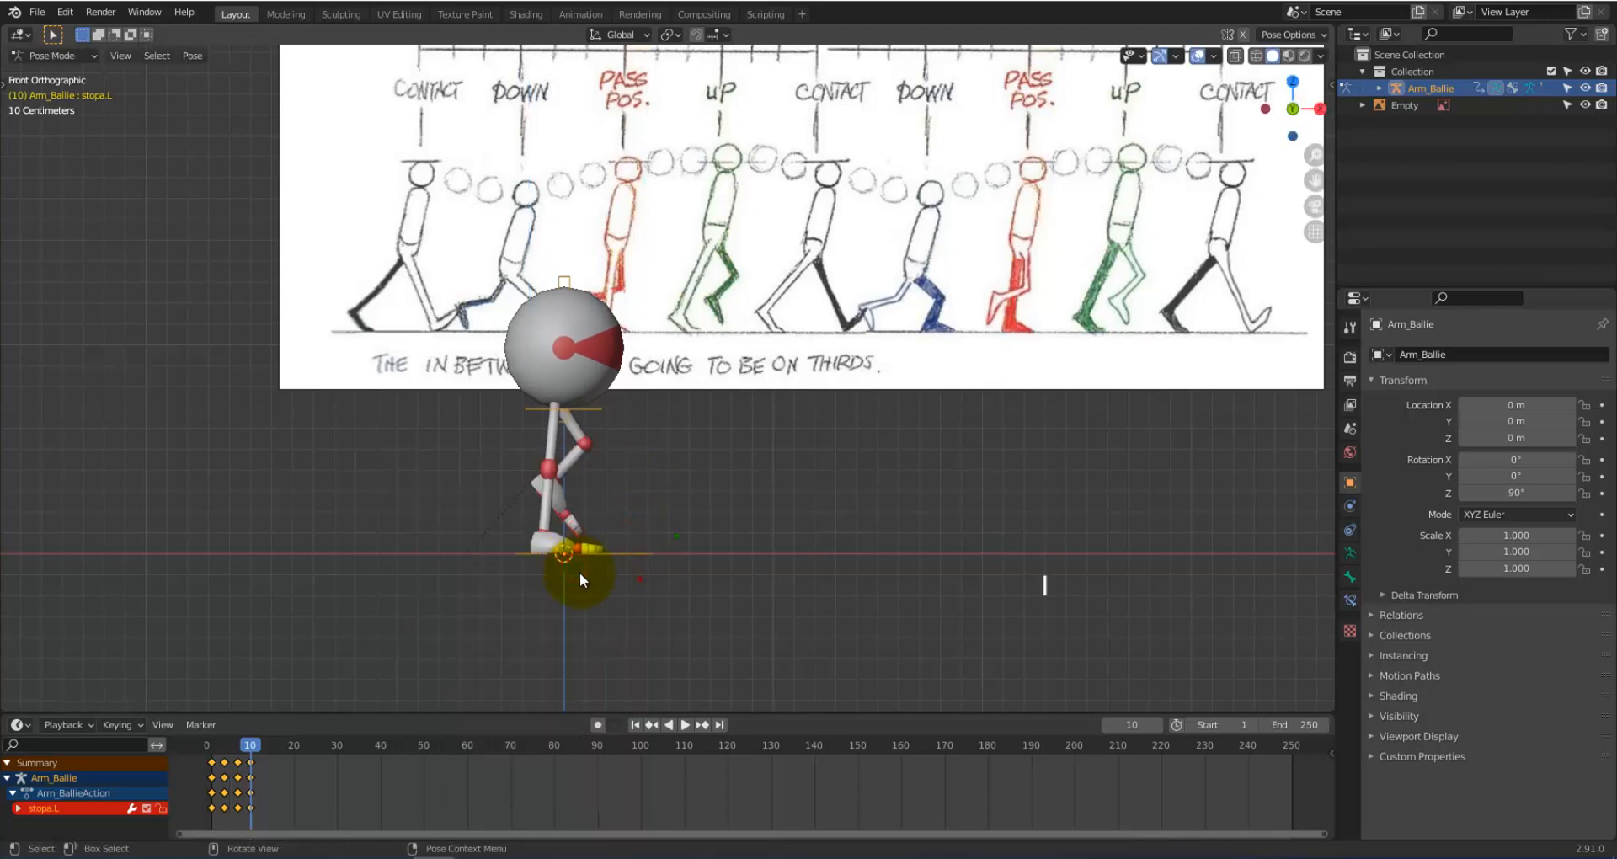
Step: Move the right foot control (stopa.R) about 0.37 m backward along global X at frame 10
left_click(574, 546)
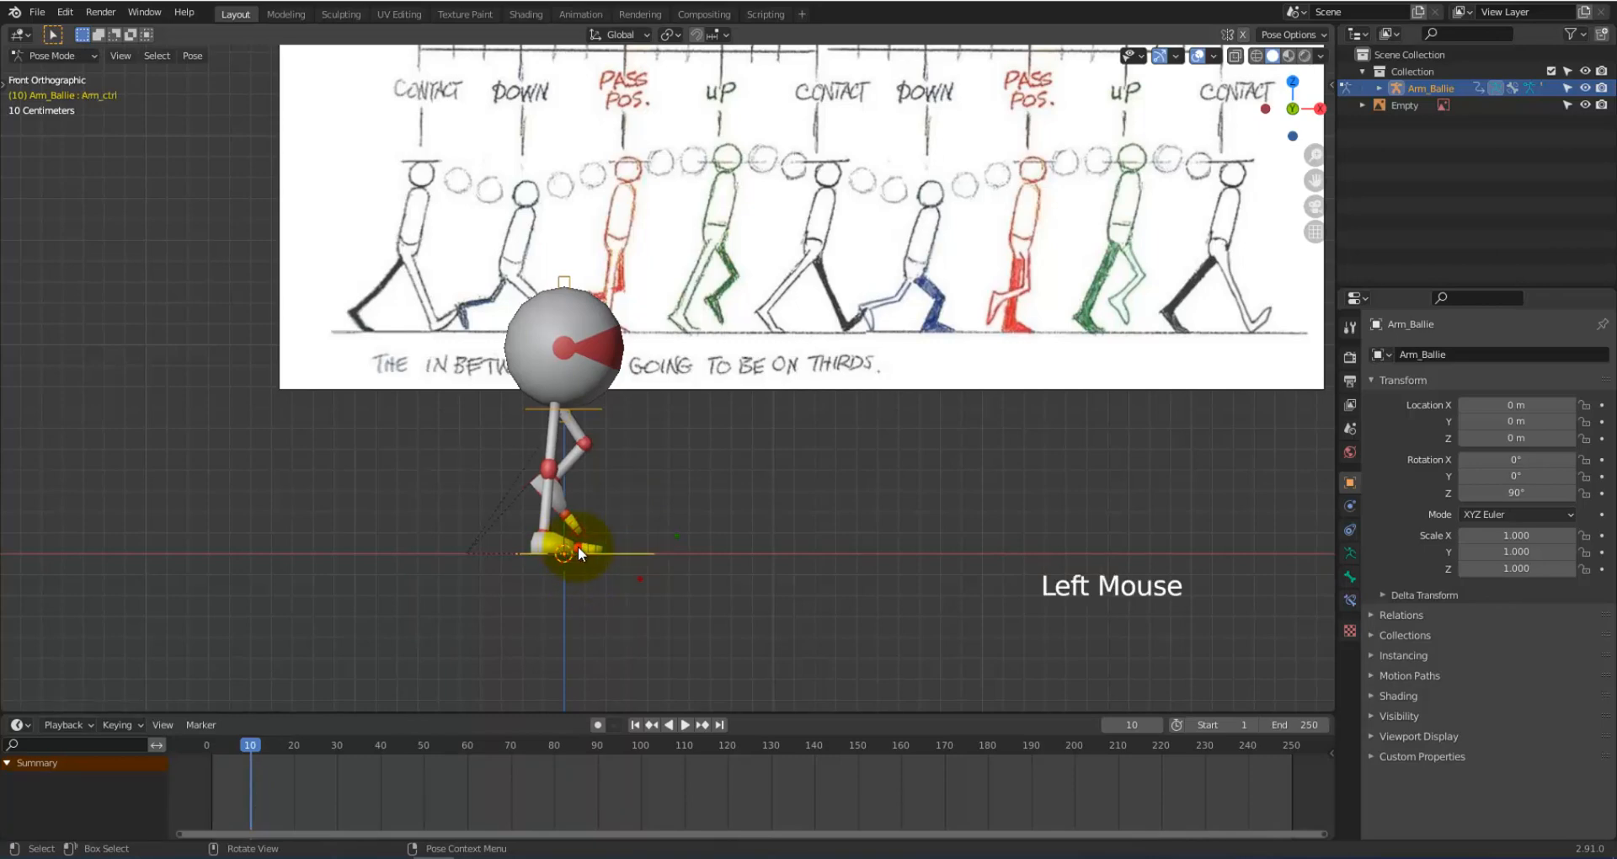
left_click(578, 546)
middle_click_drag(660, 500, 595, 568)
left_click(573, 561)
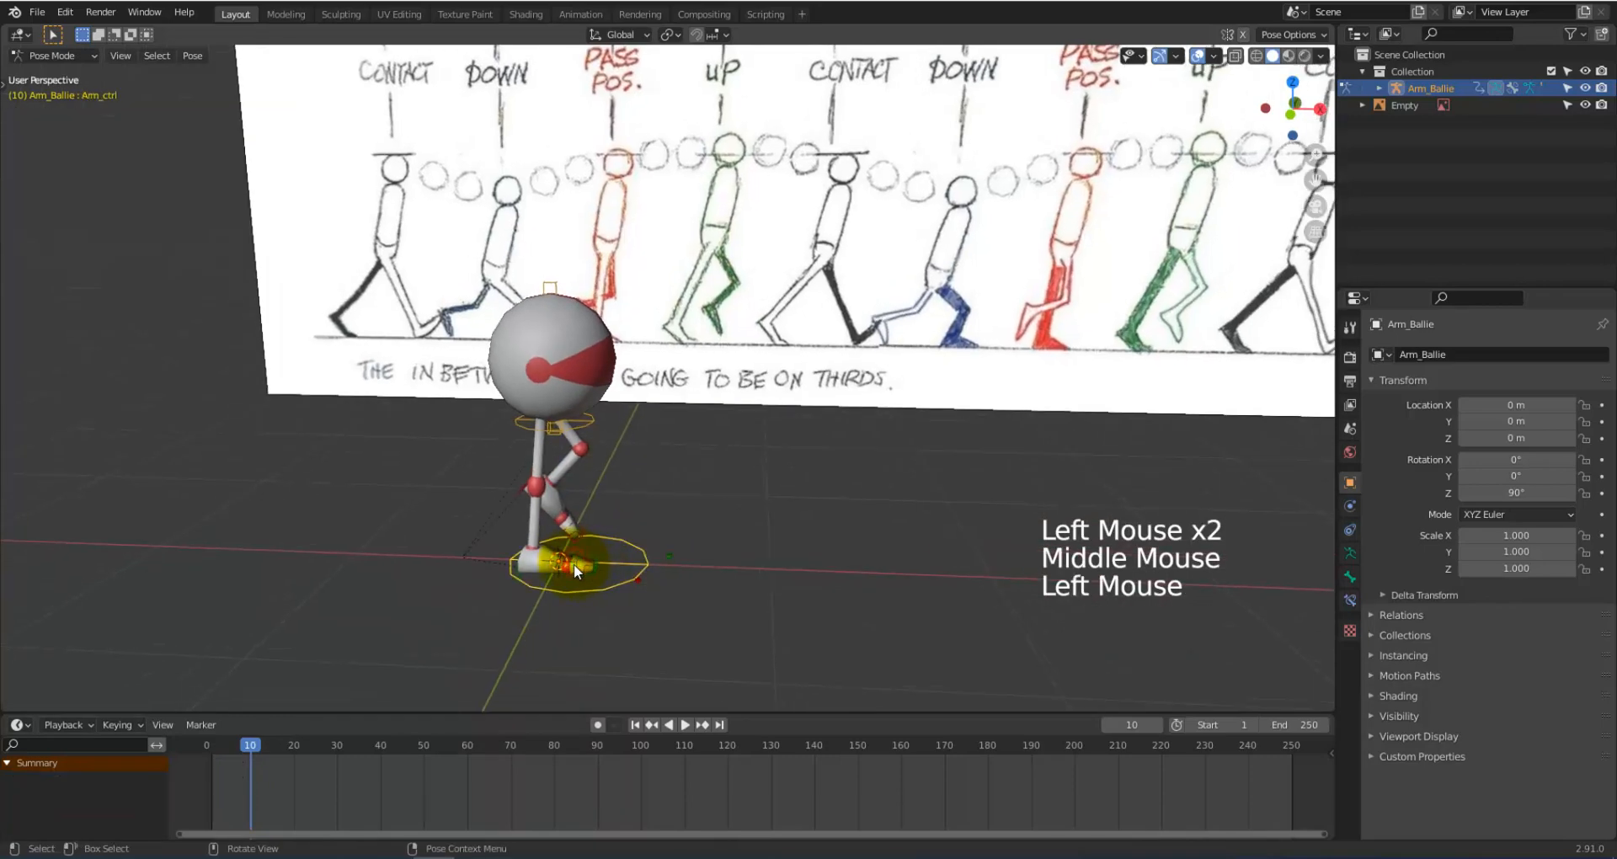
left_click(573, 563)
key("KP_1")
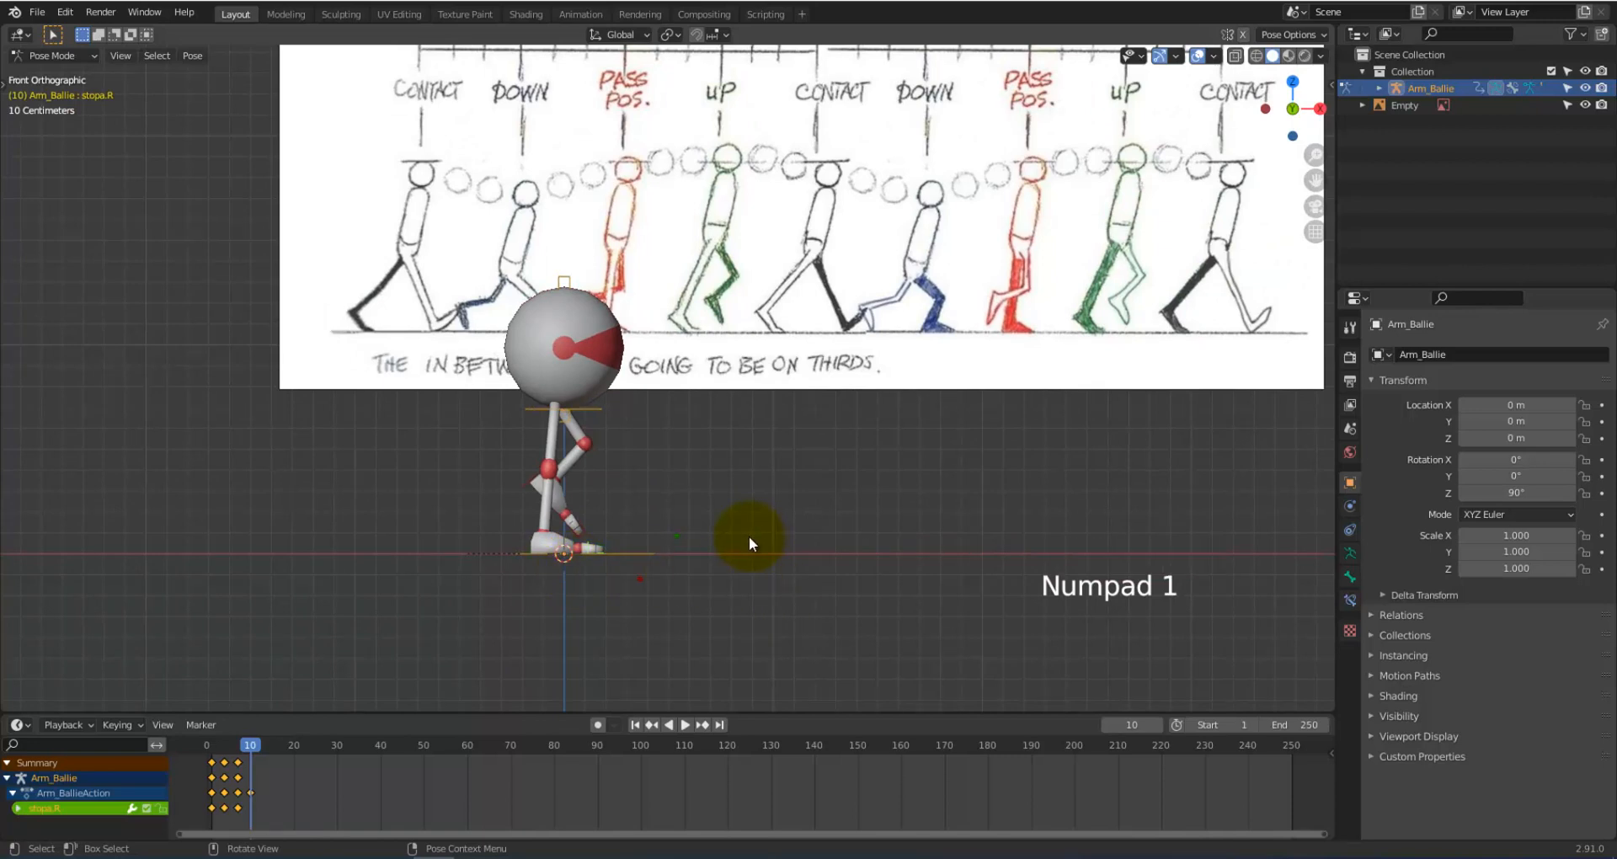
key("g")
key("x")
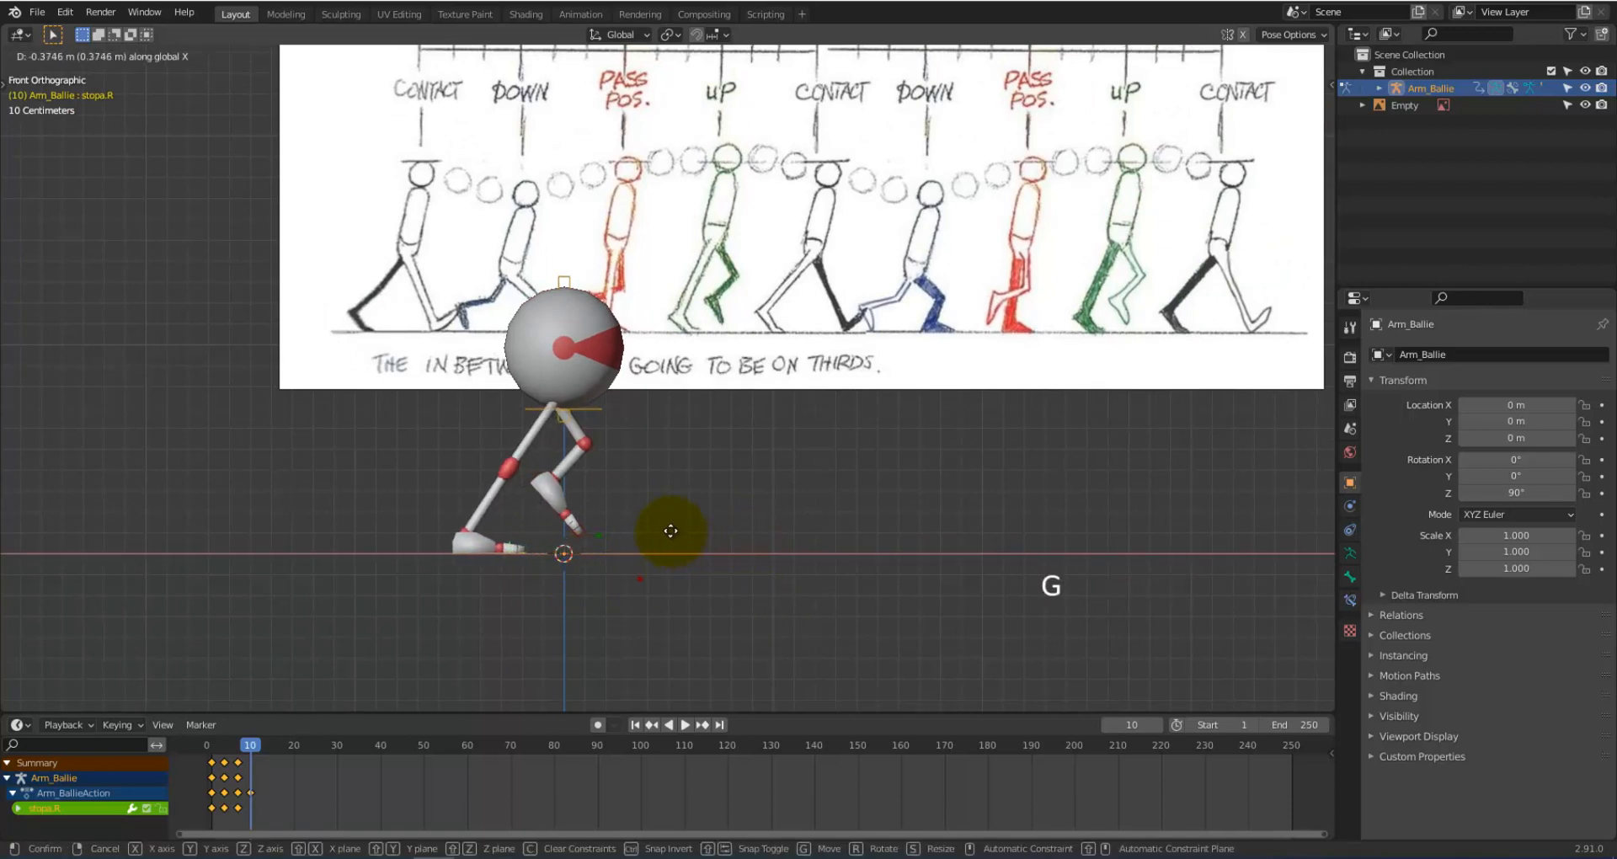
left_click(674, 531)
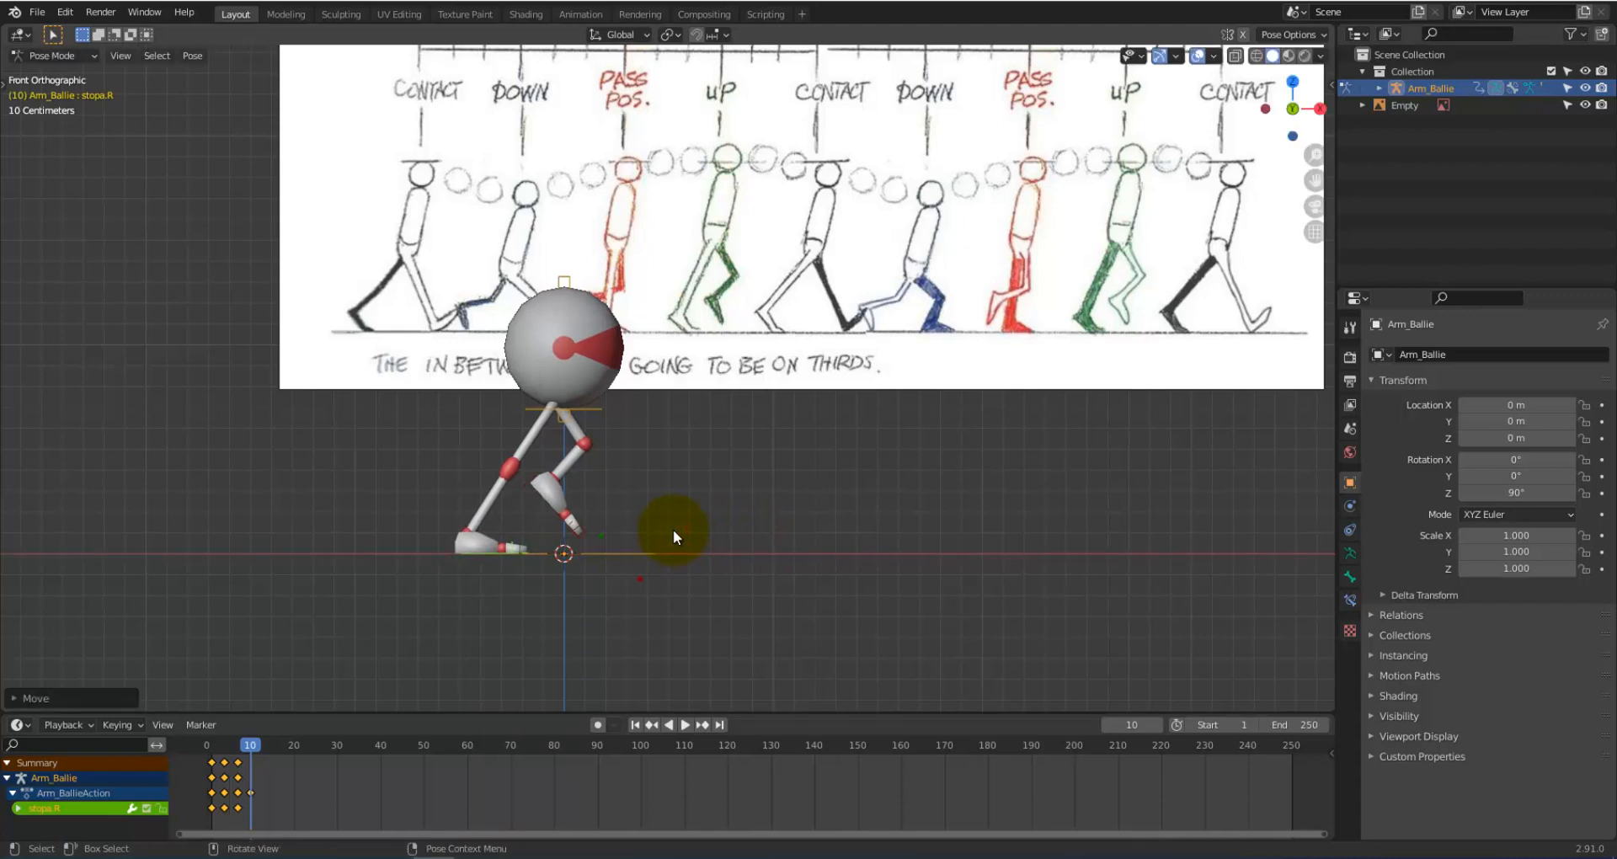
Step: Raise the right foot control (stopa.R), rotate its heel up with the toes pointing down to the ground, and keyframe it at frame 10
key("g")
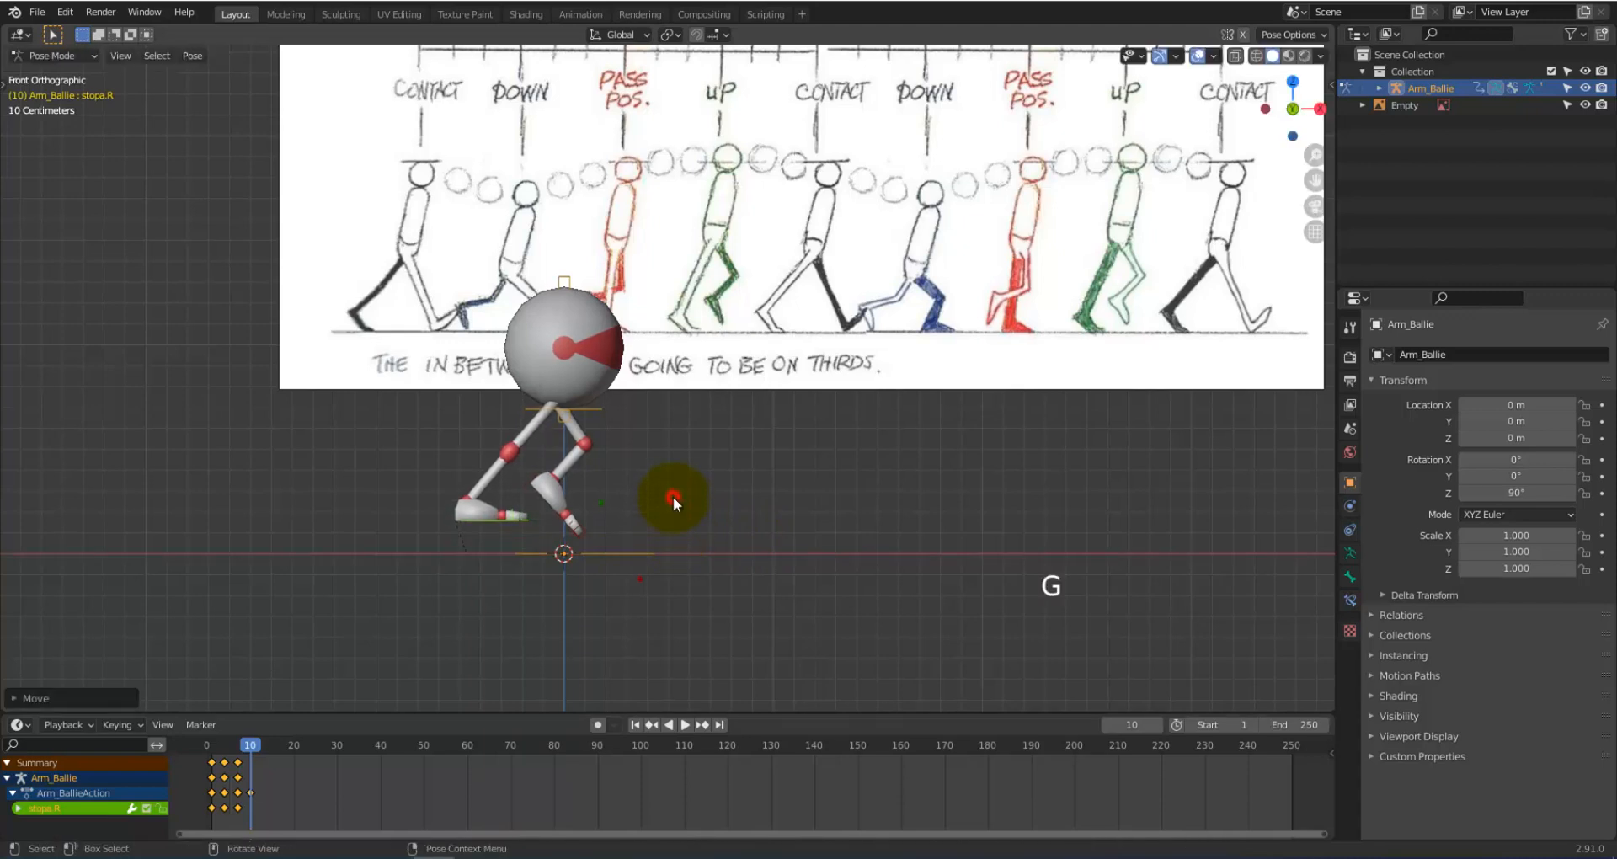
key("r")
key("r")
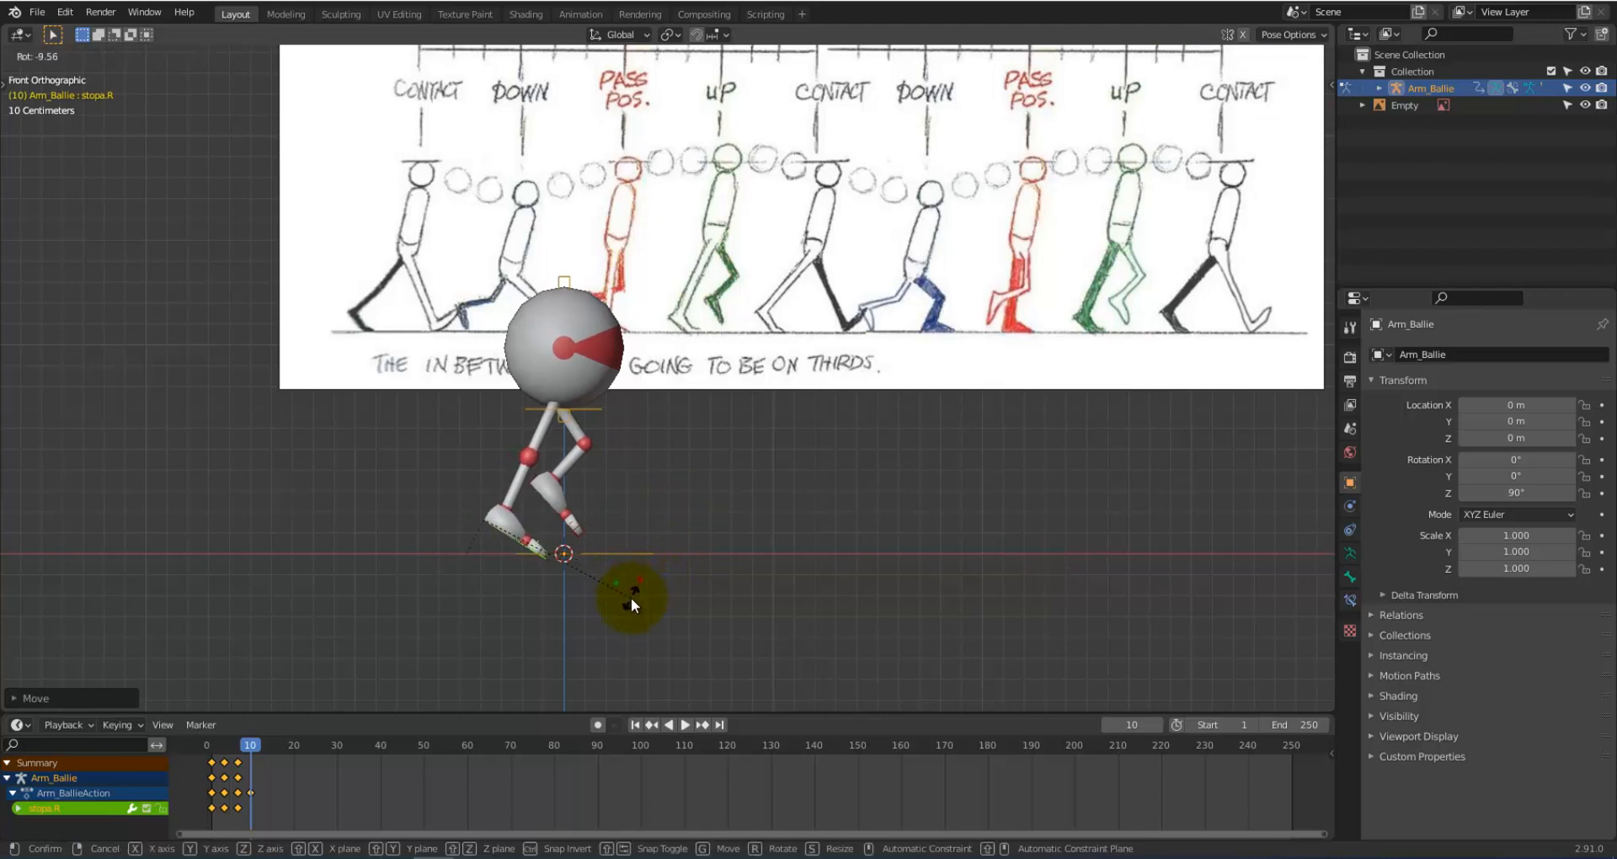
left_click(630, 598)
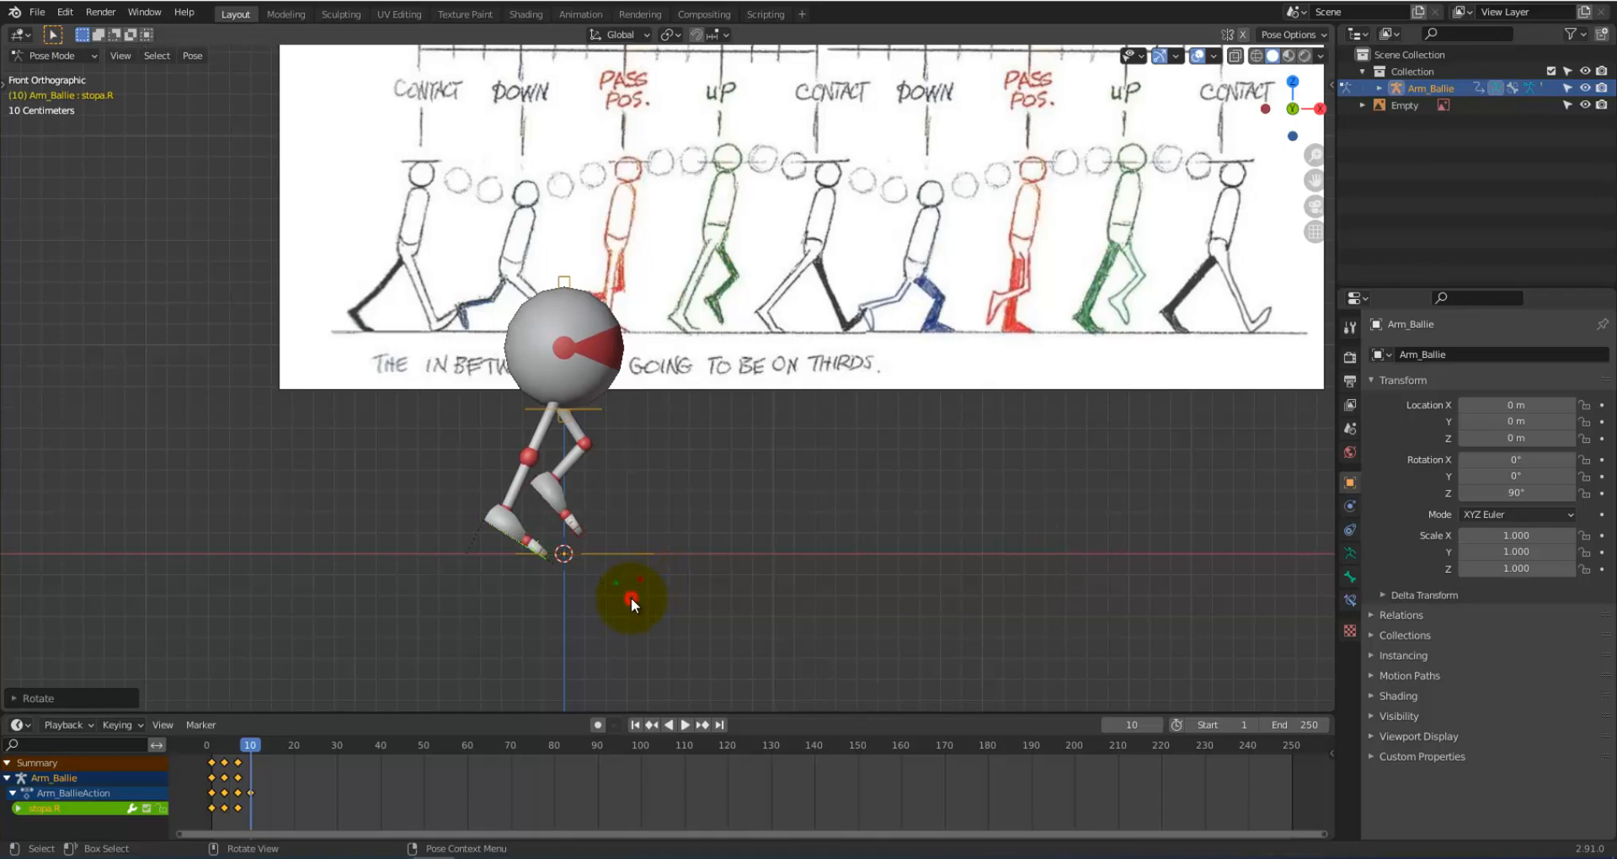
key("i")
left_click(488, 614)
Step: Rotate the right toe control (nosok_d.R) upward so the toes lie flatter against the ground, and keyframe it at frame 10
scroll(505, 619, "up", 4)
middle_click_drag(584, 624, 669, 481, "shift")
left_click(676, 460)
key("r")
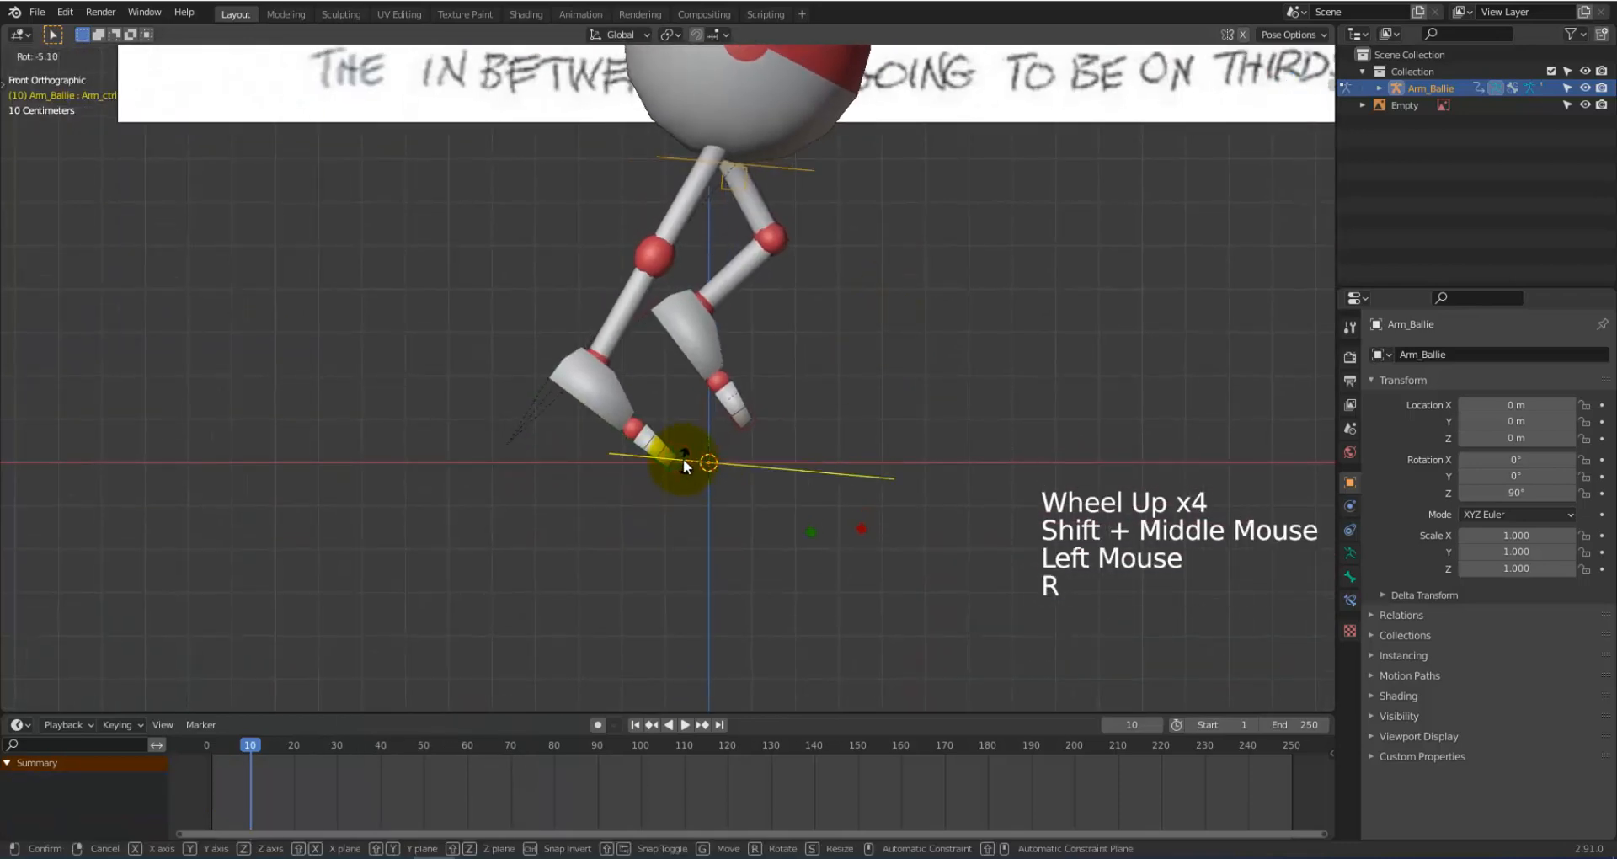
left_click(673, 455)
key("r")
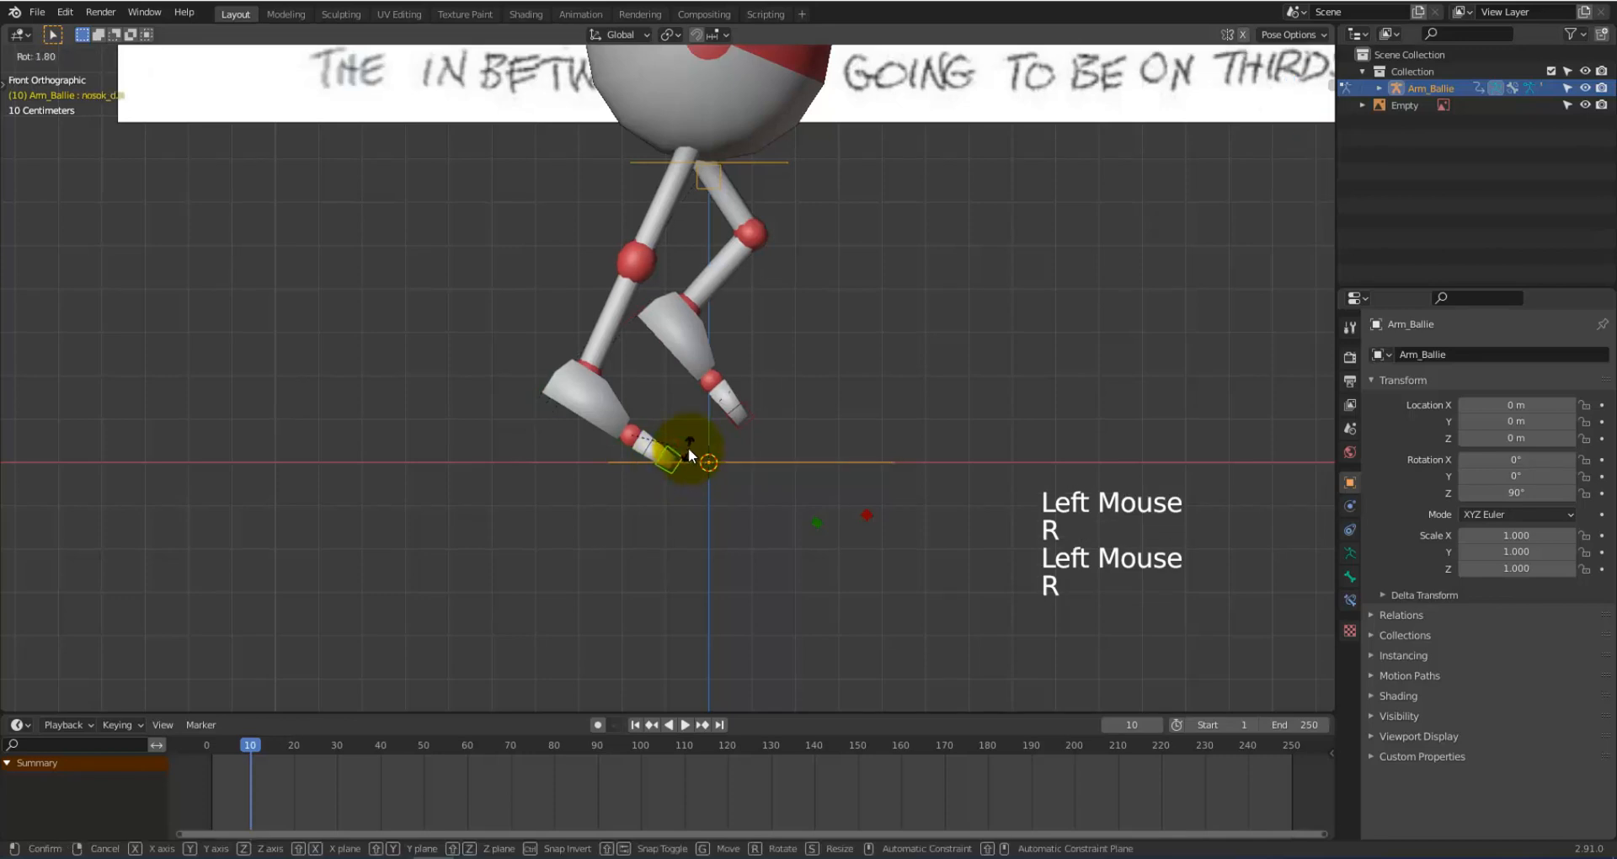
scroll(662, 481, "up", 2)
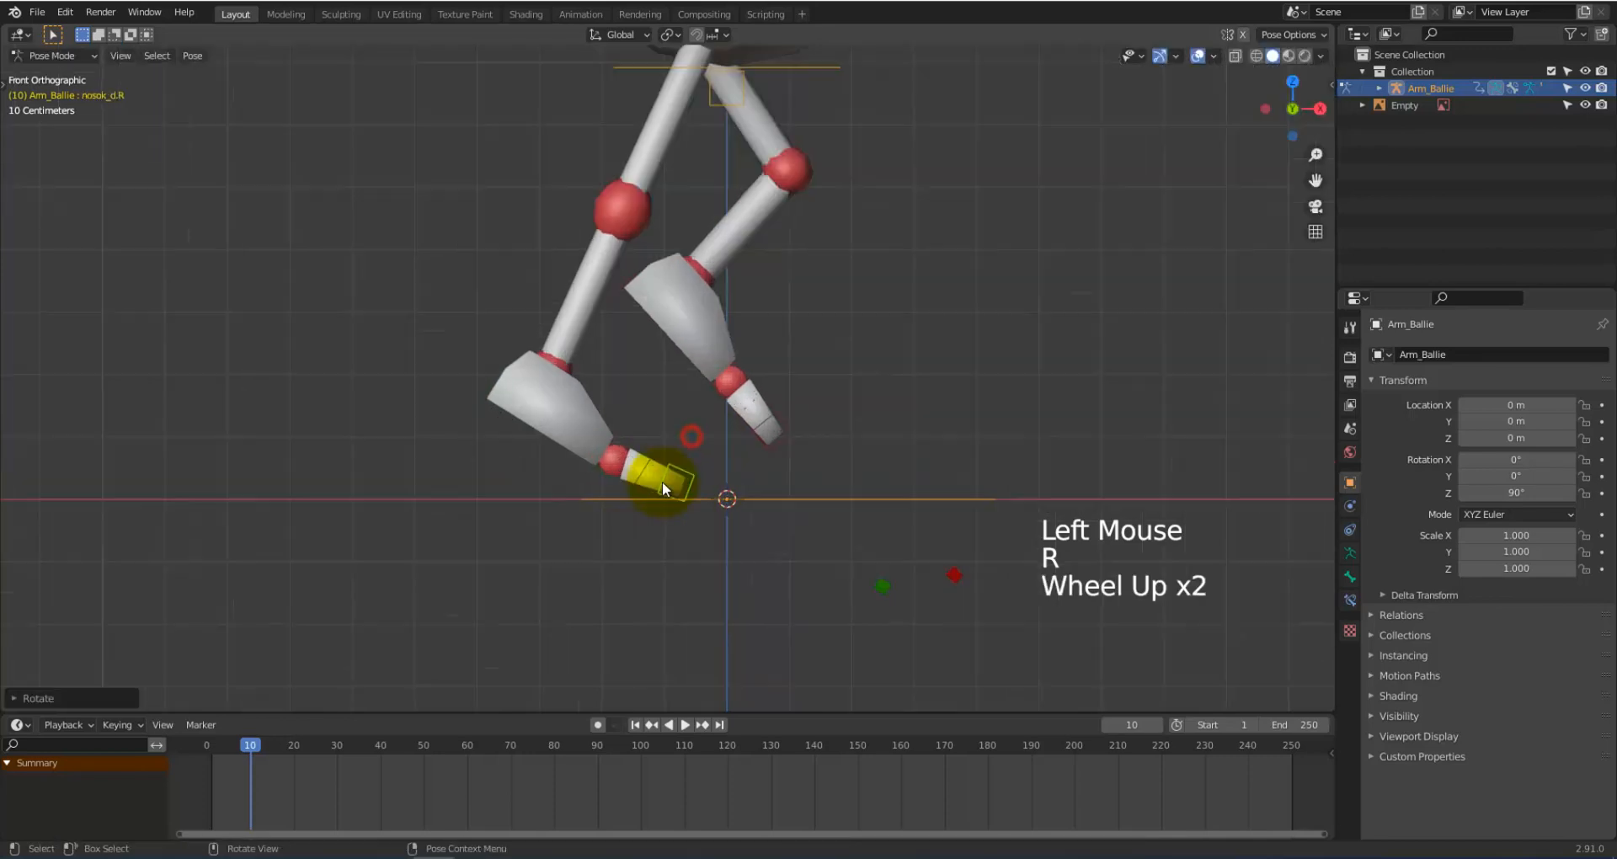
scroll(720, 513, "up", 4)
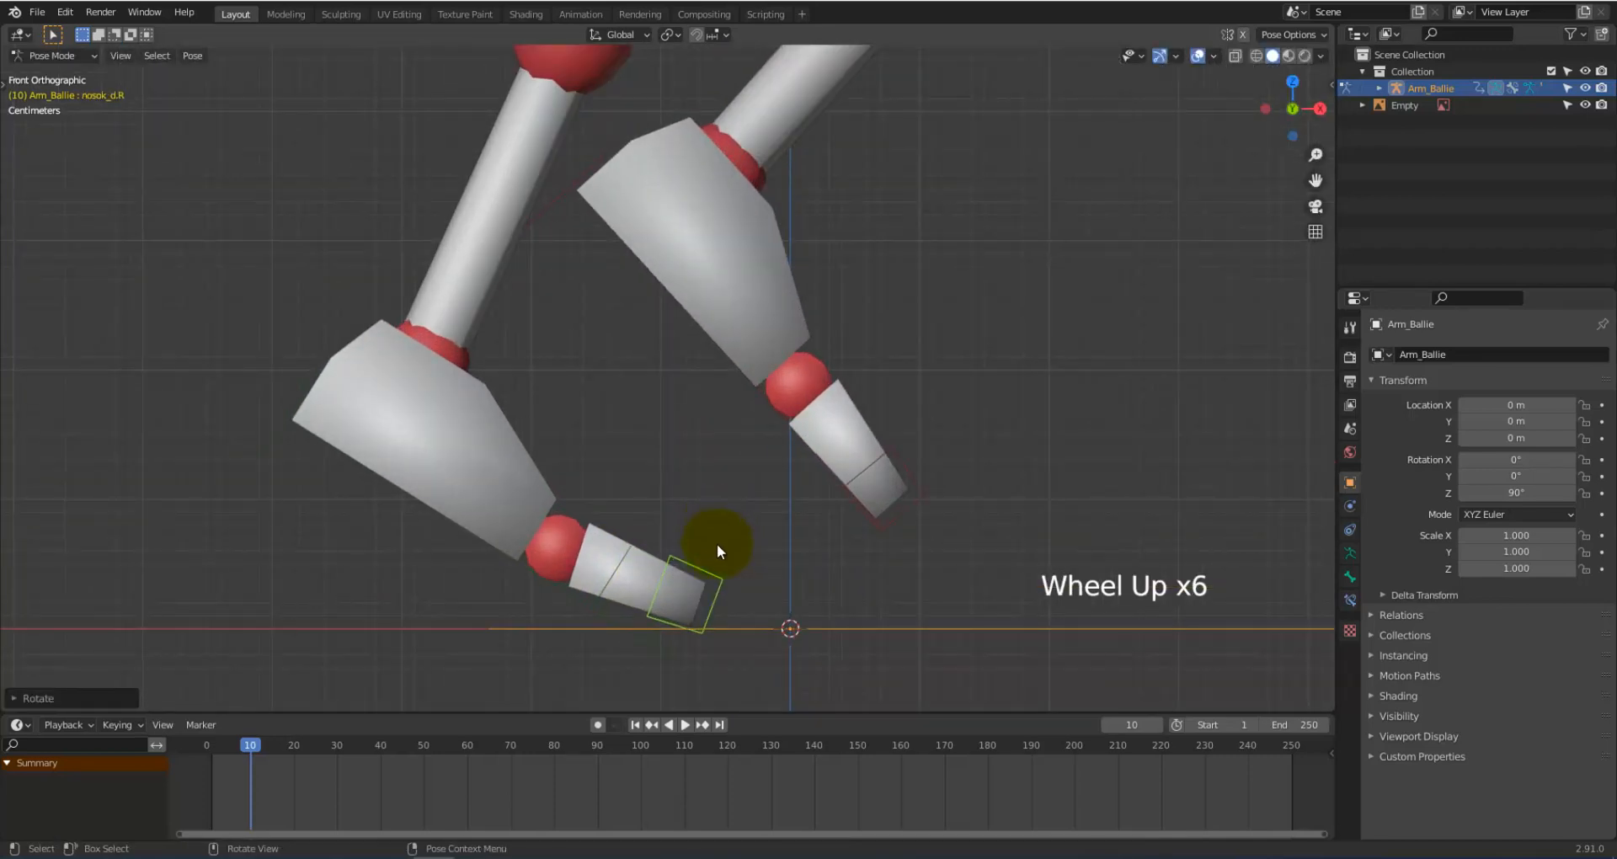
key("r")
left_click(717, 595)
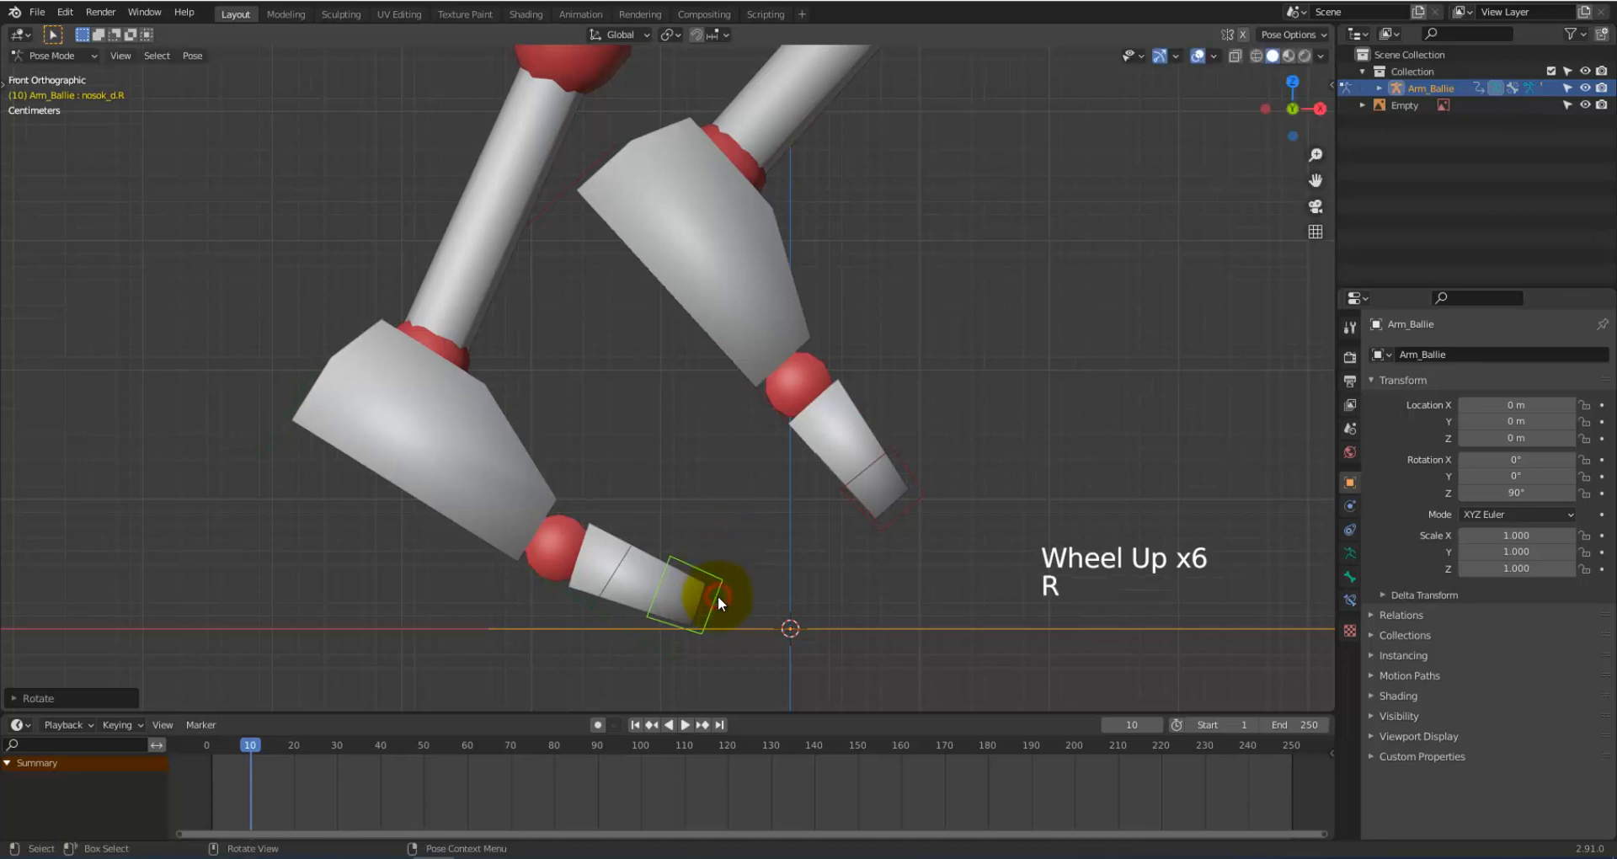
key("i")
left_click(717, 594)
Step: Scrub through frames 0 to 10 and examine how the rig moves between the contact, down, passing and up poses
scroll(1064, 438, "down", 8)
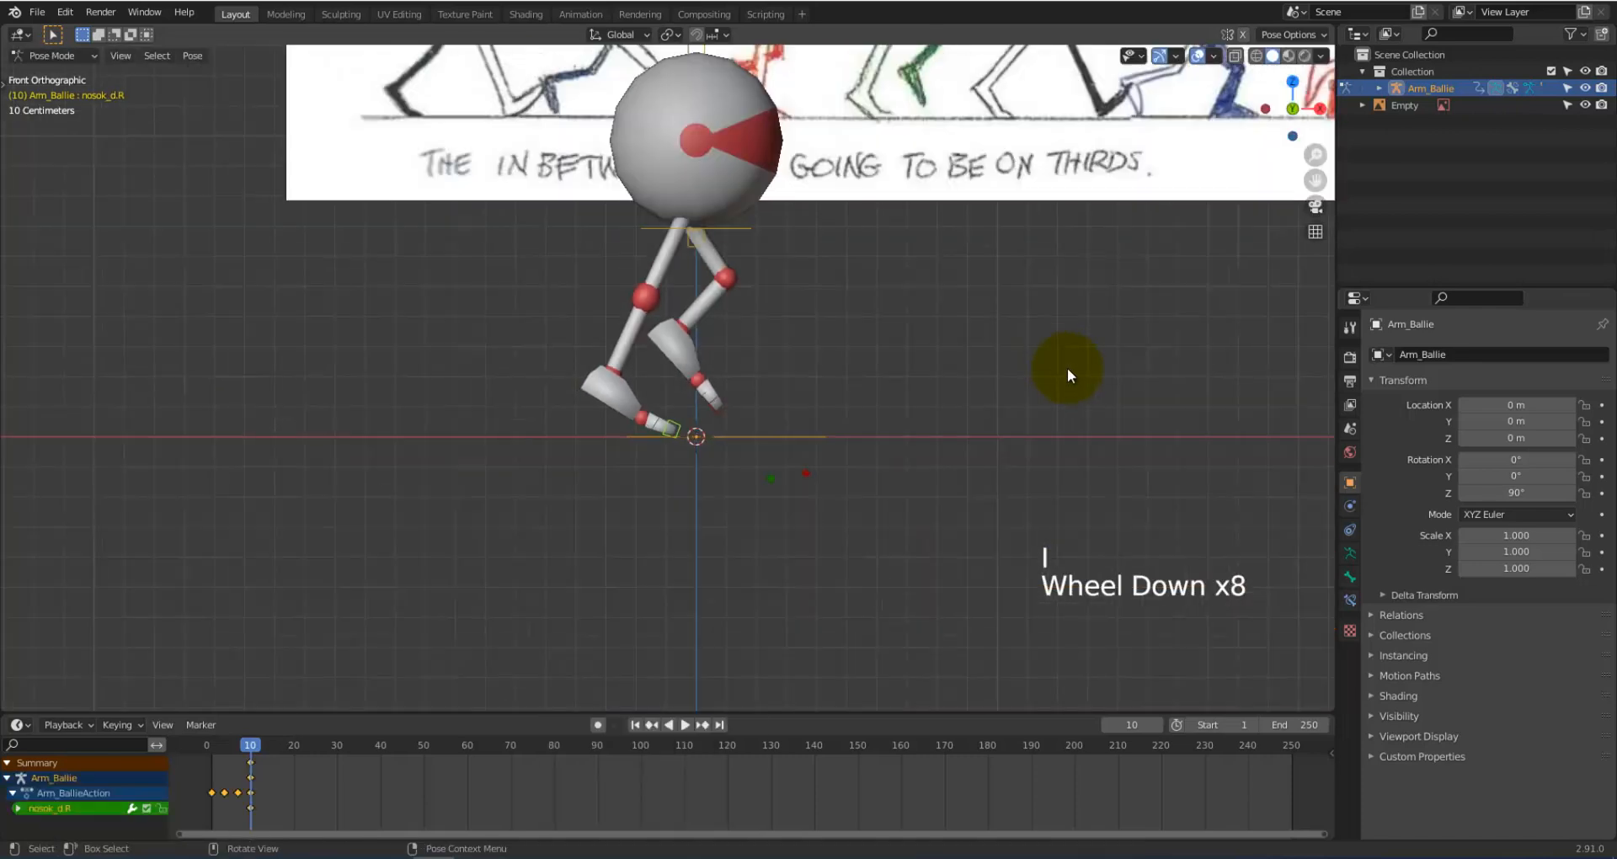
middle_click_drag(1068, 367, 983, 600, "shift")
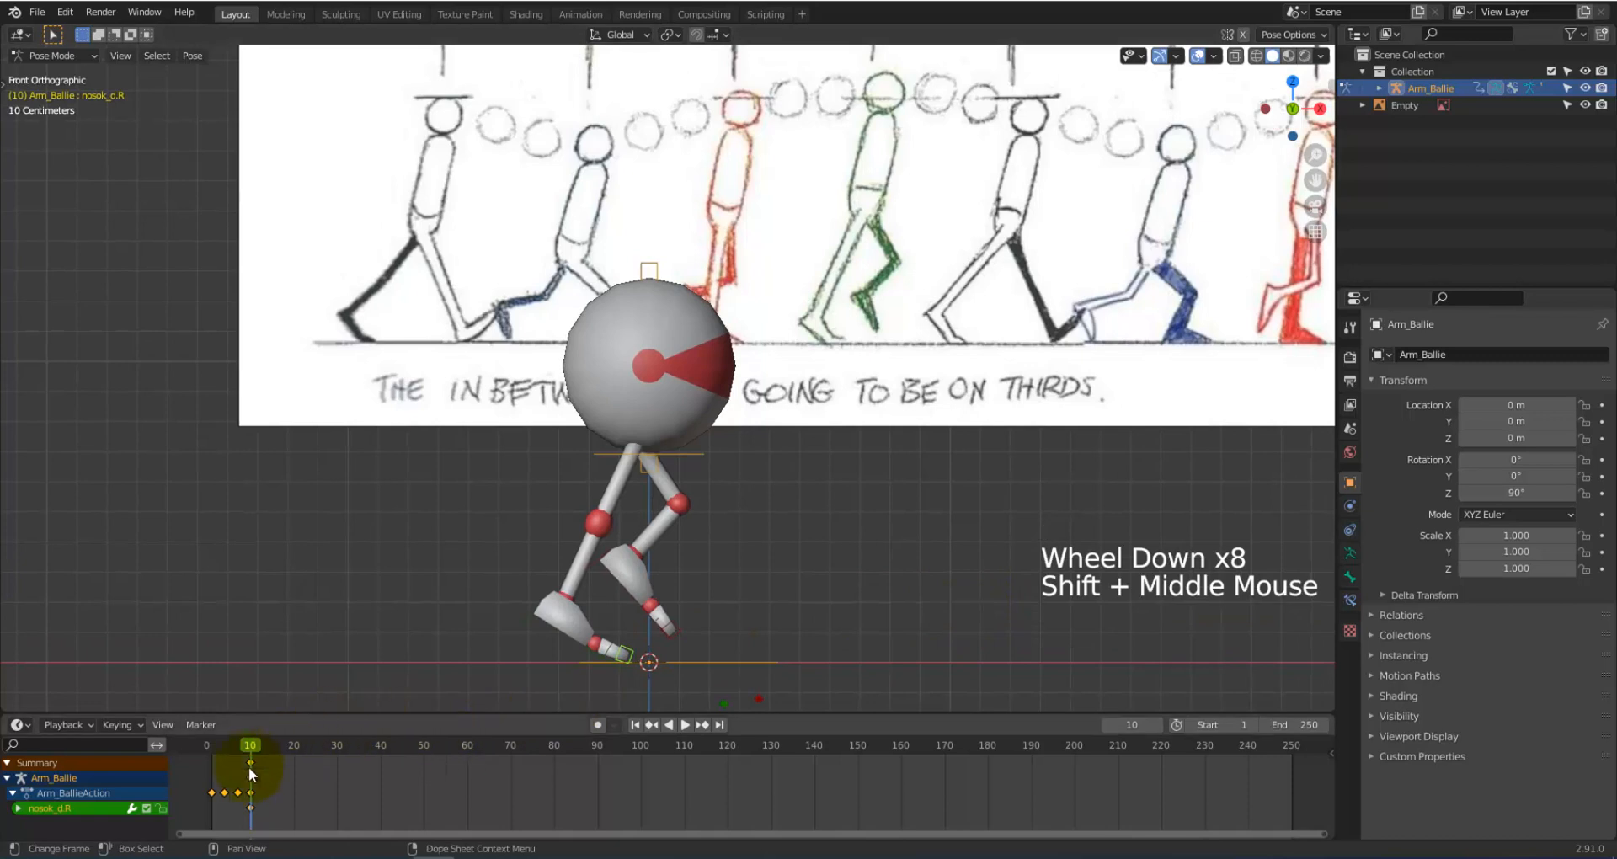
left_click_drag(244, 746, 207, 748)
left_click(453, 566)
scroll(498, 594, "down", 1)
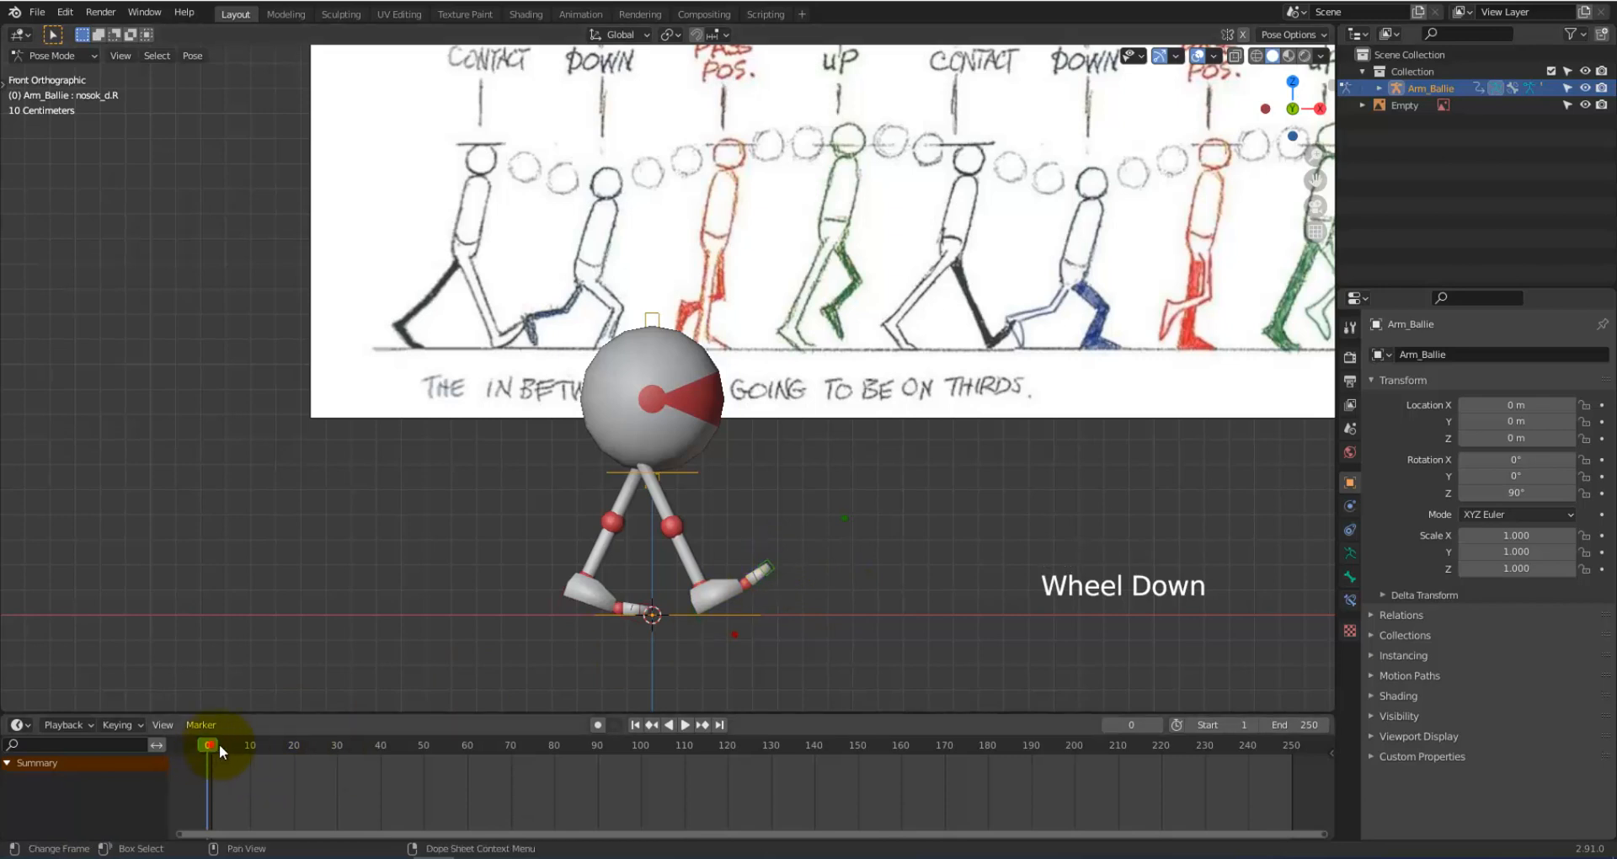
left_click_drag(207, 745, 243, 741)
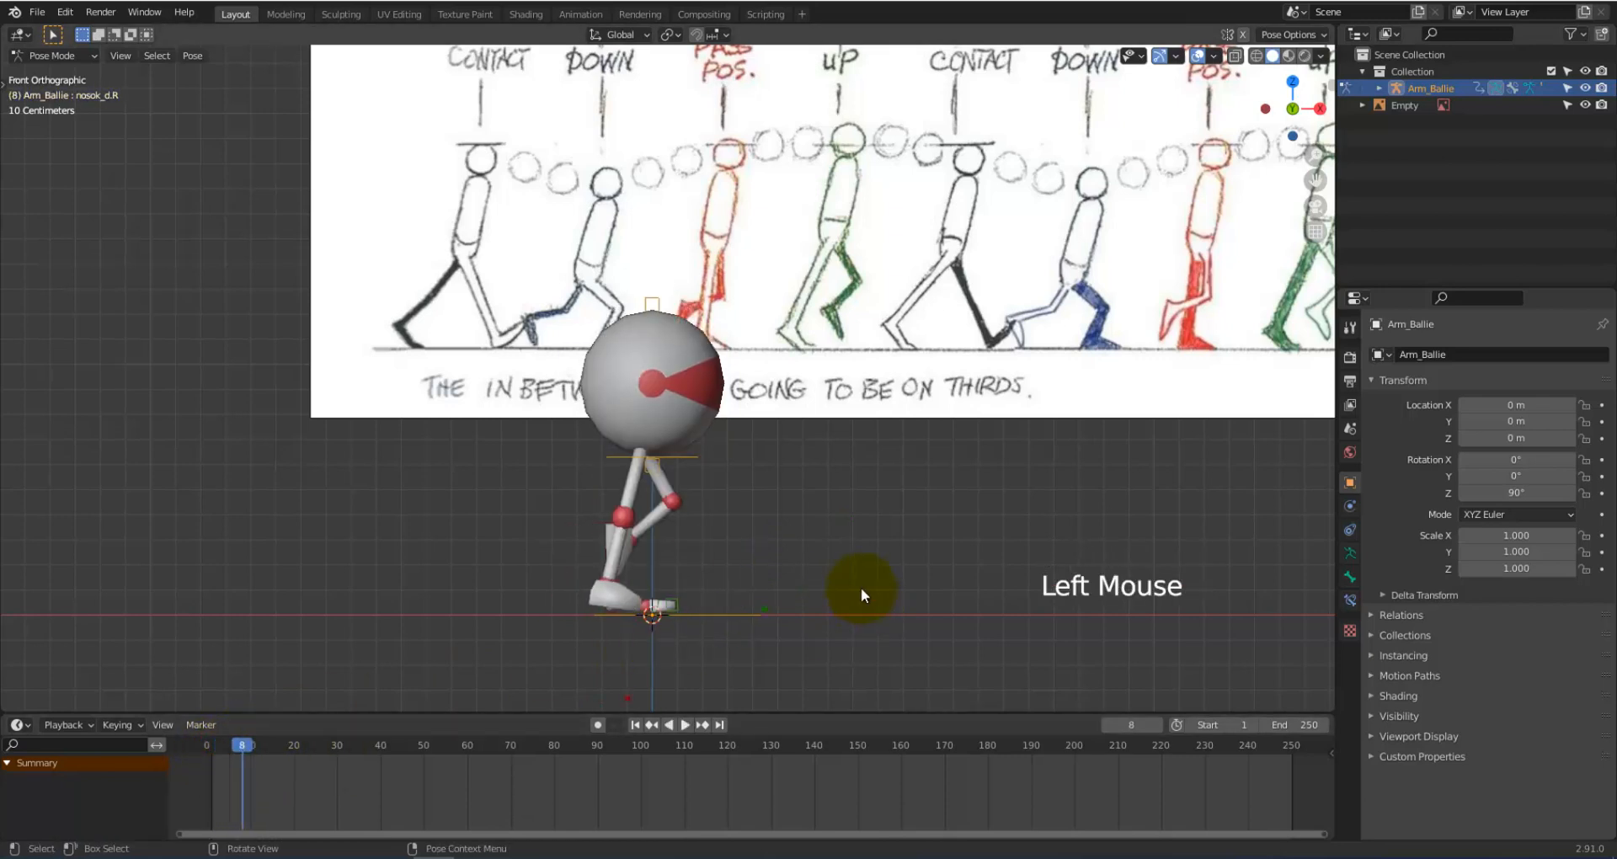
left_click(747, 547)
key("a")
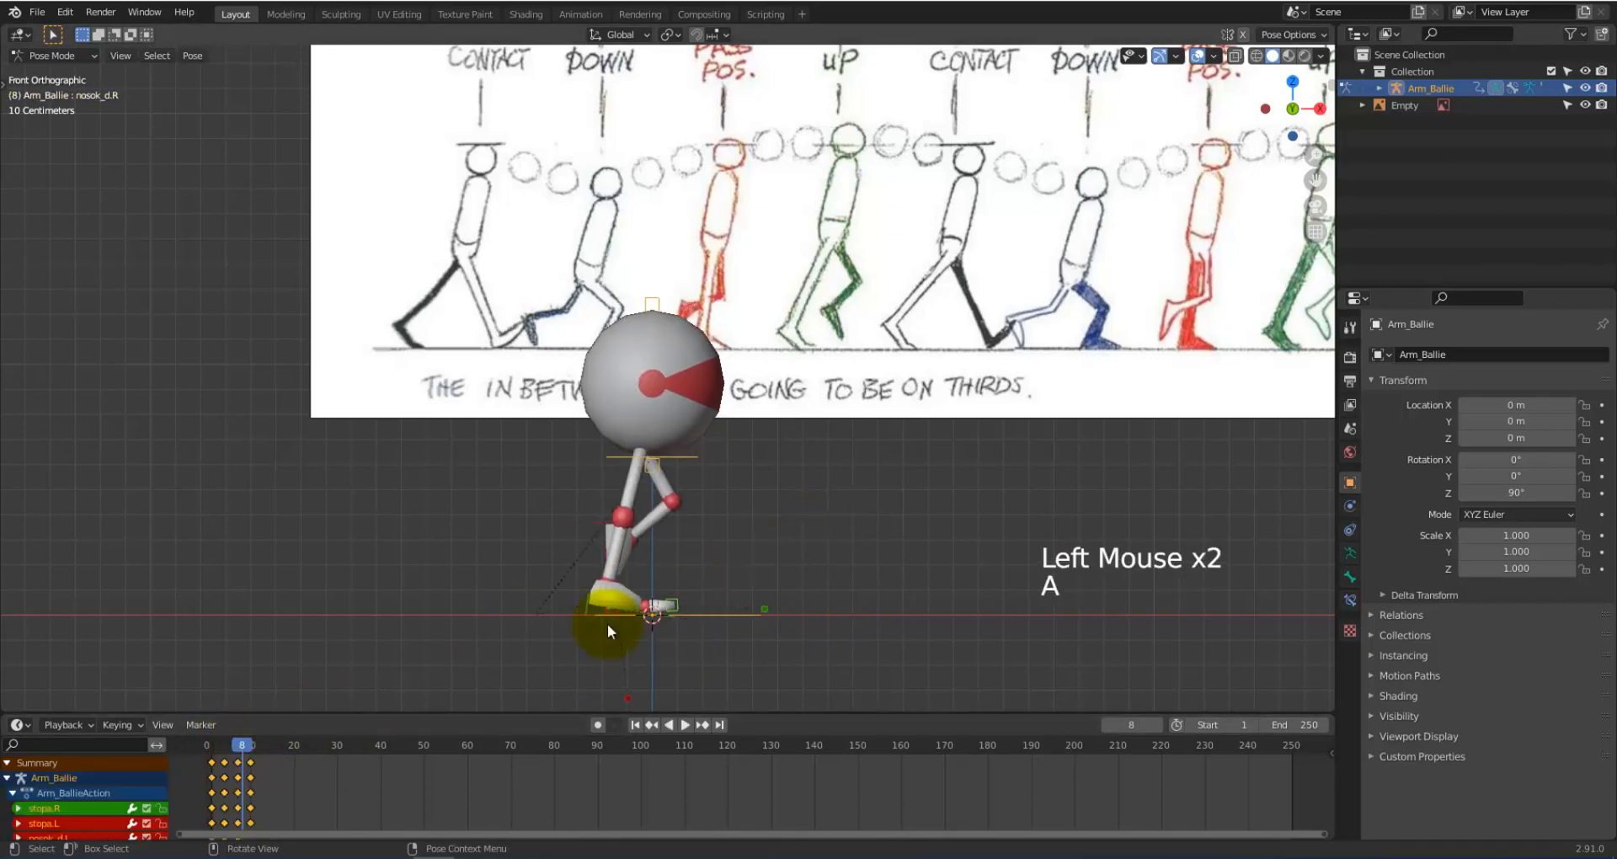
left_click(250, 744)
left_click(792, 543)
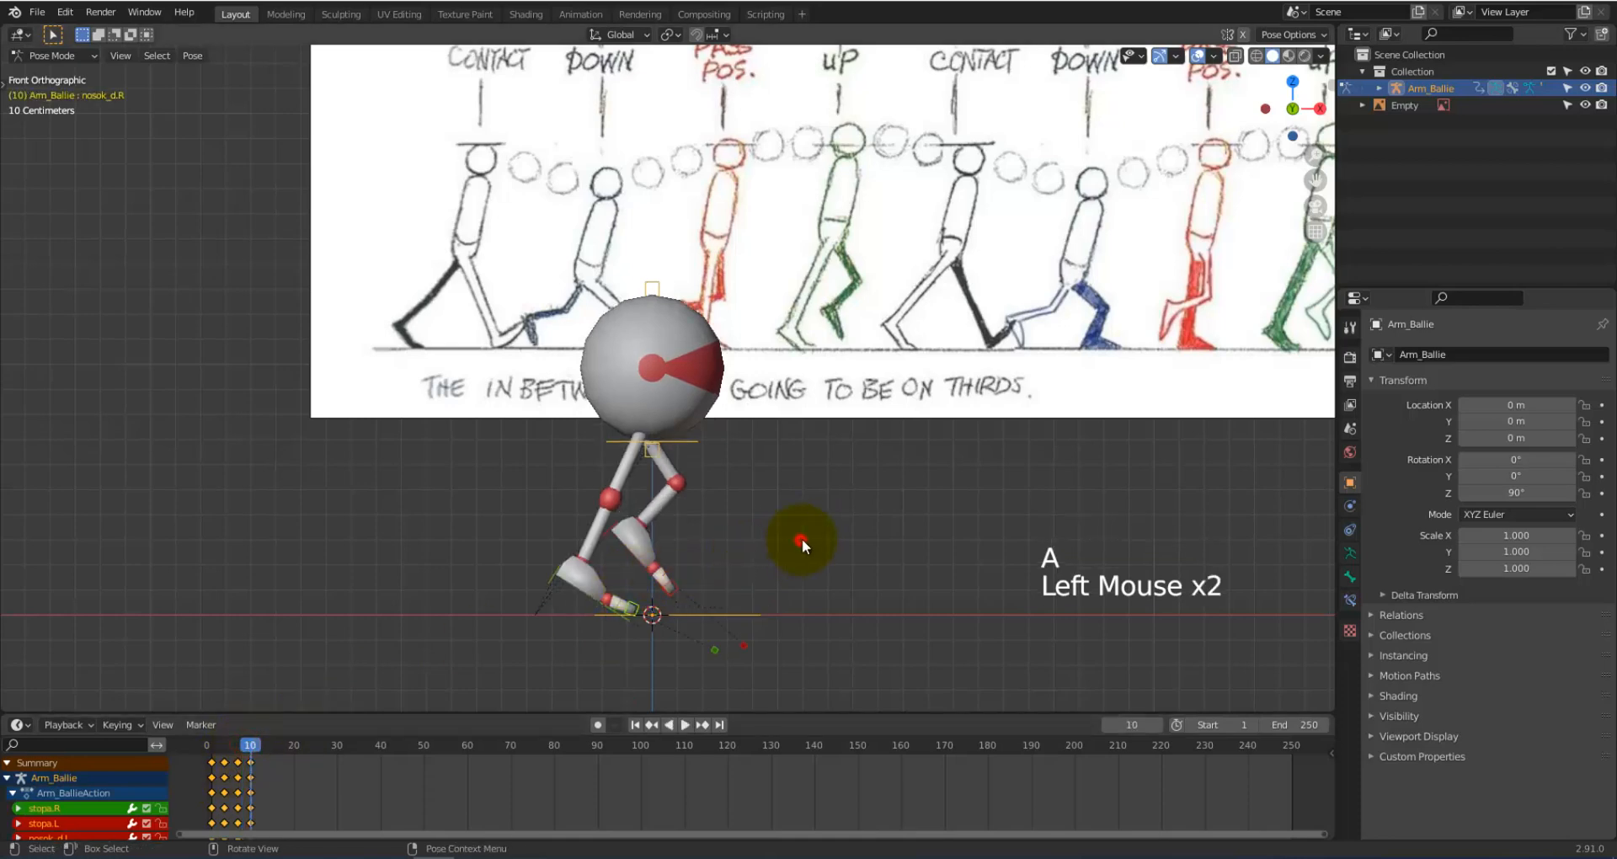
Step: At frame 13, lower the torso control (tors_ctrl) about 0.13 m along global Z for the contact pose and keyframe it
scroll(1107, 515, "down", 3)
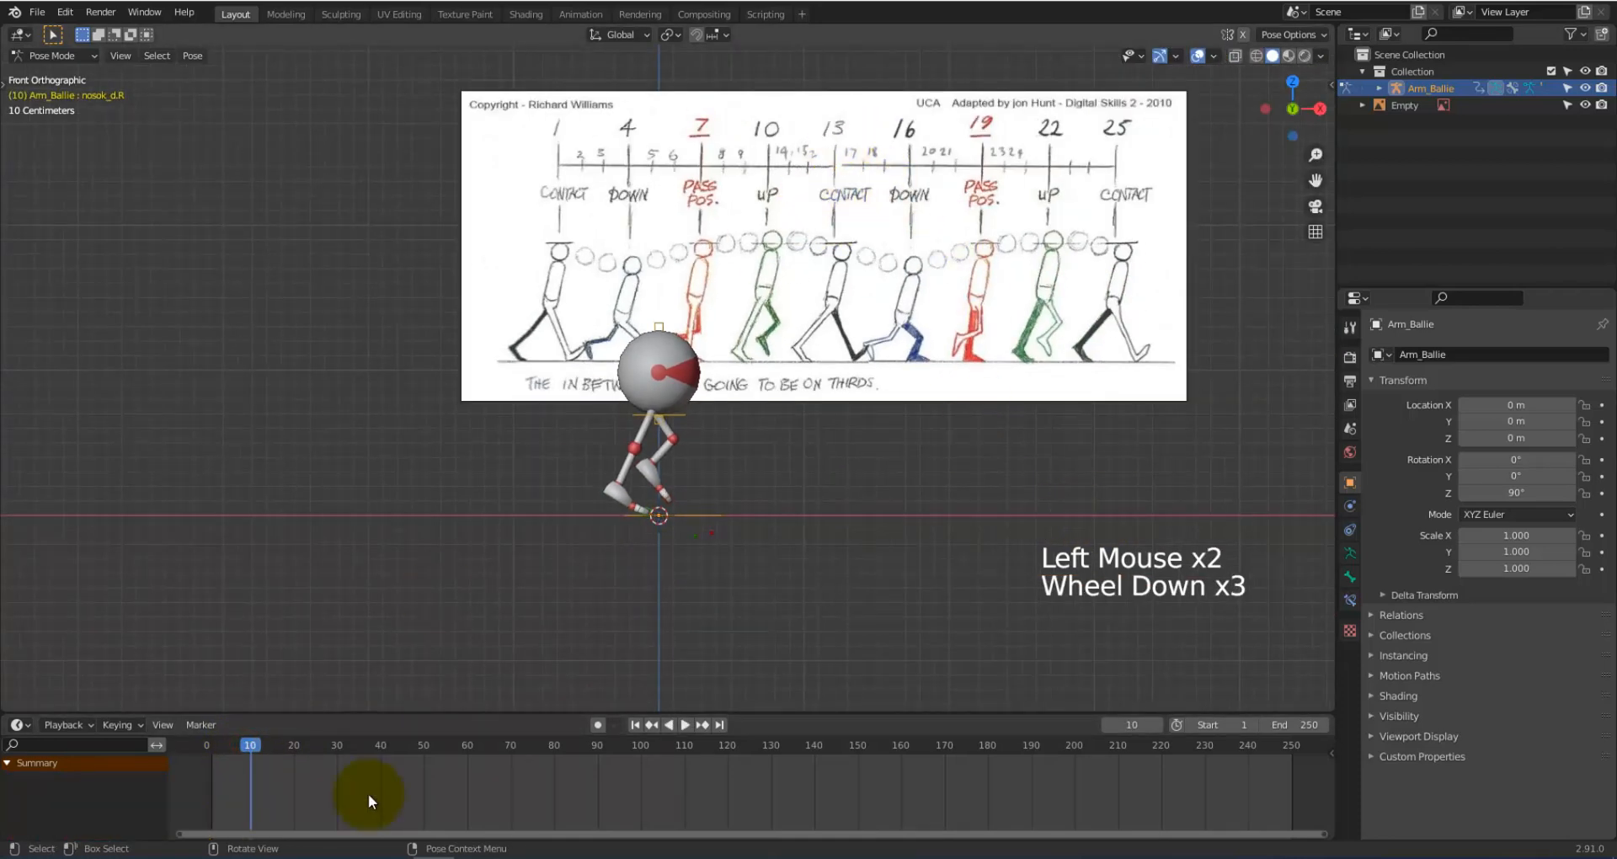
left_click_drag(256, 743, 277, 736)
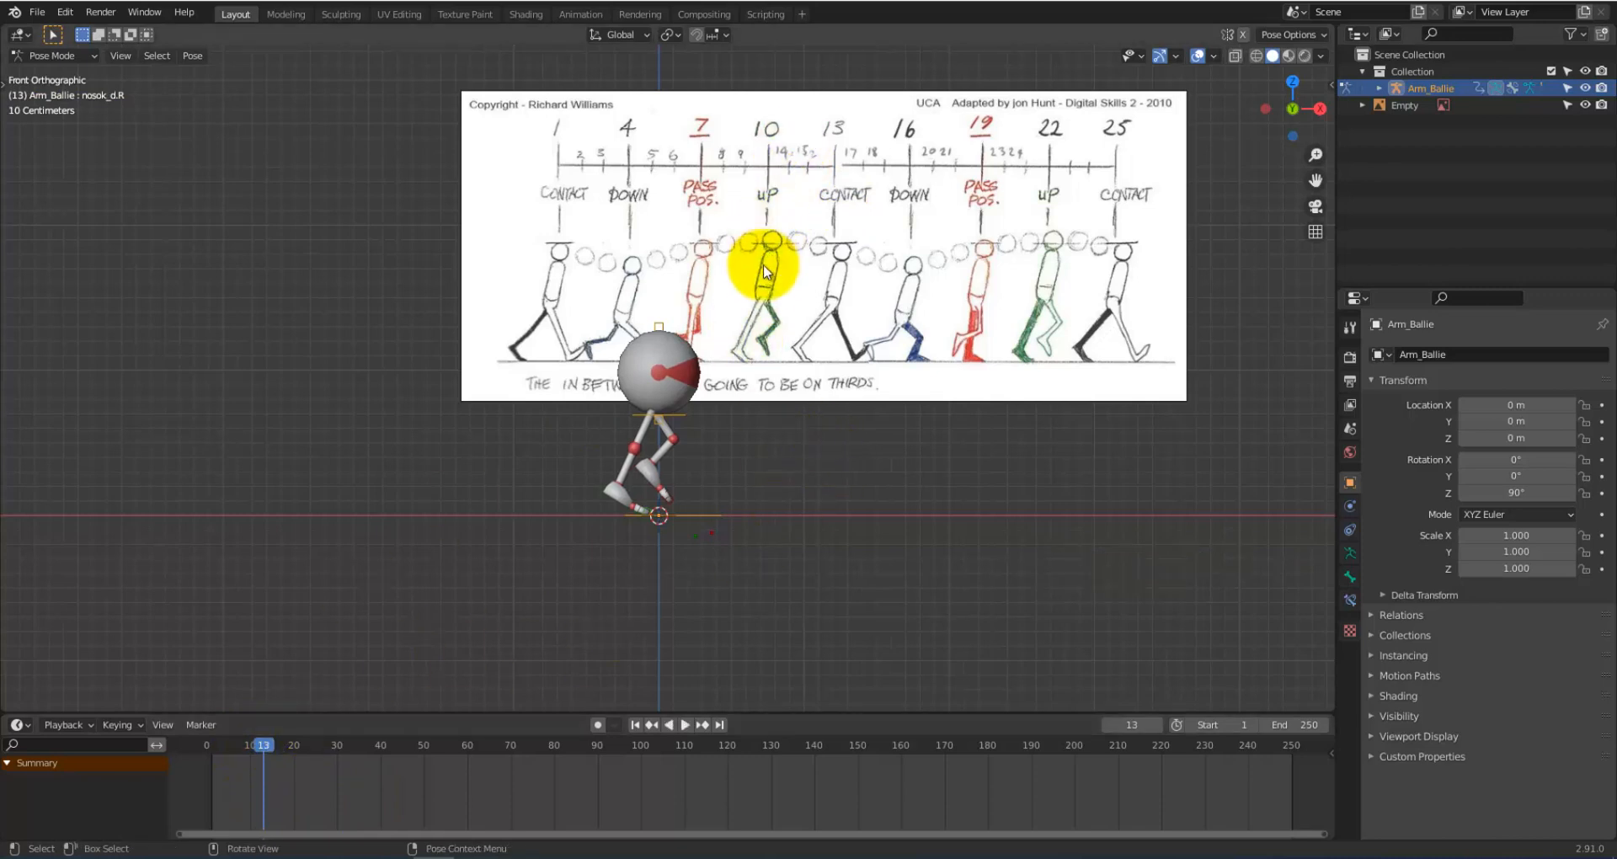
scroll(874, 418, "up", 3)
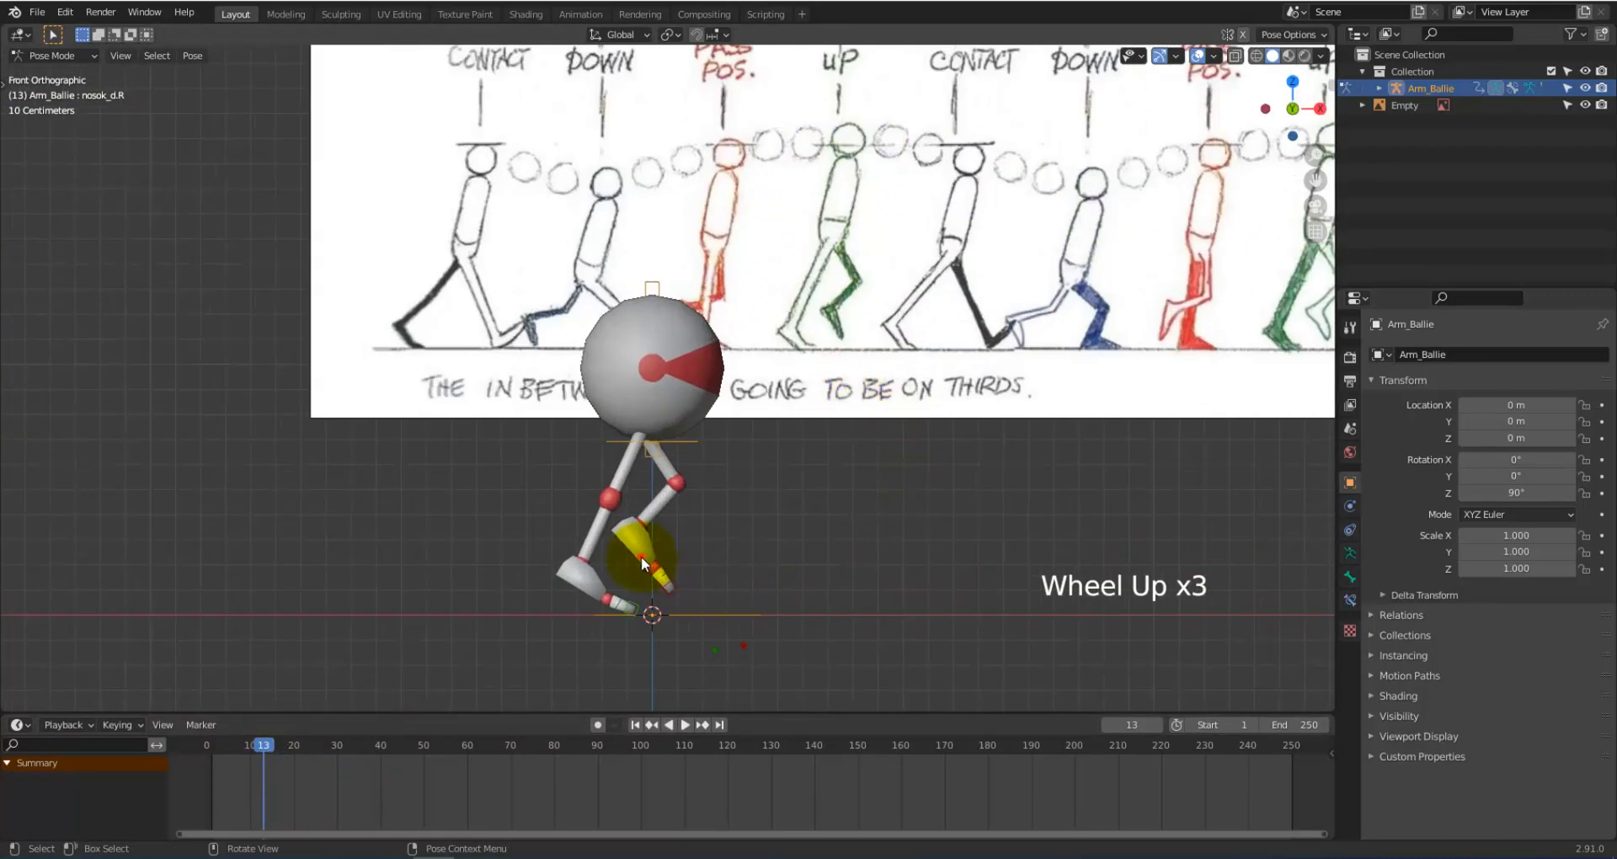
left_click(667, 560)
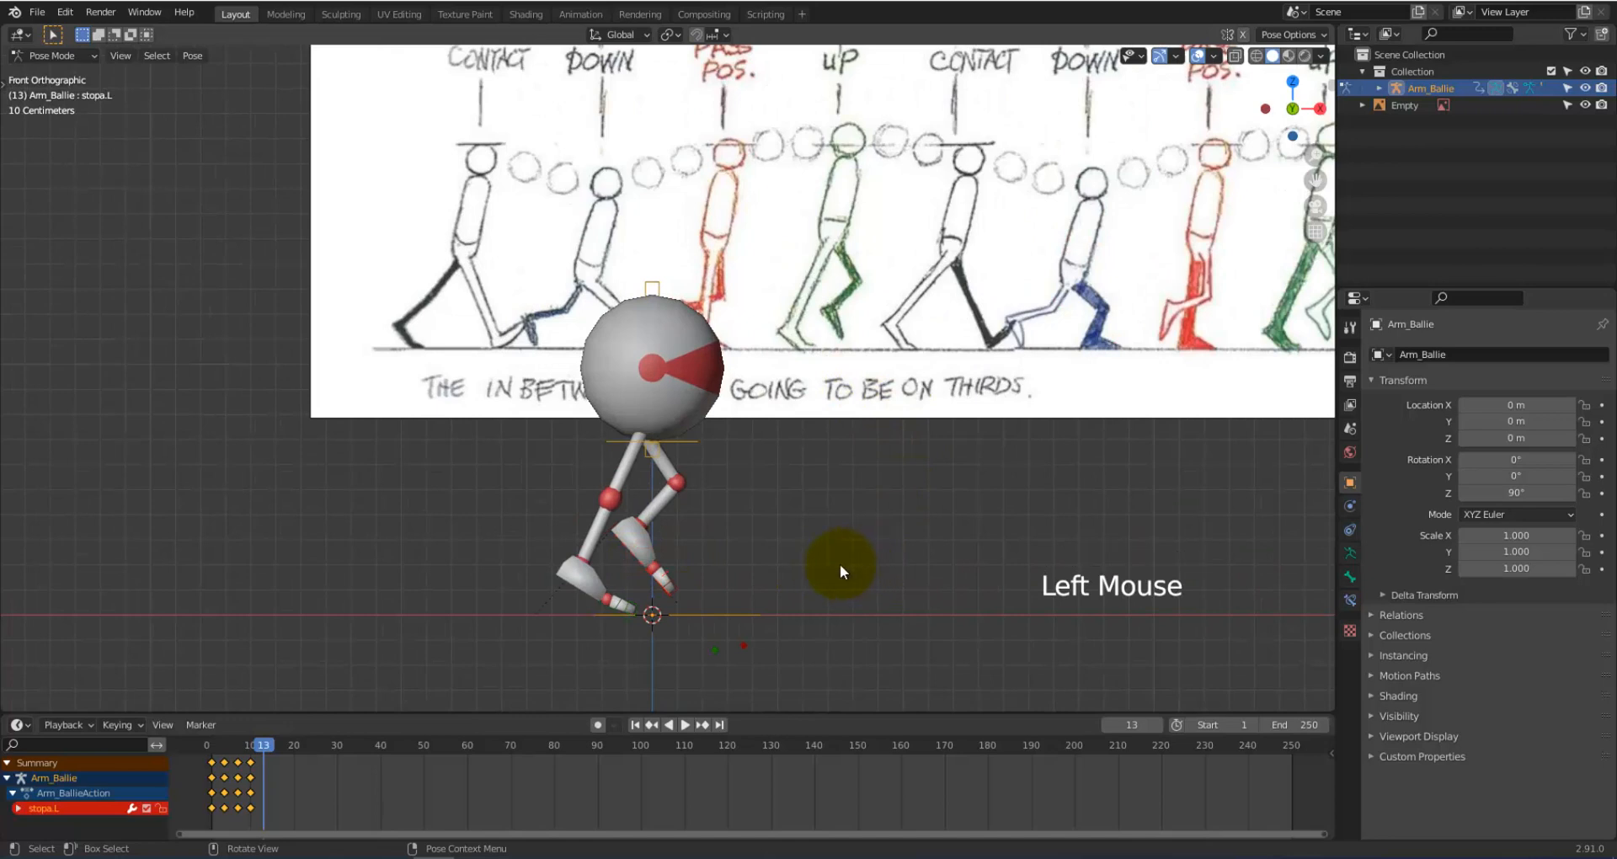
left_click(684, 436)
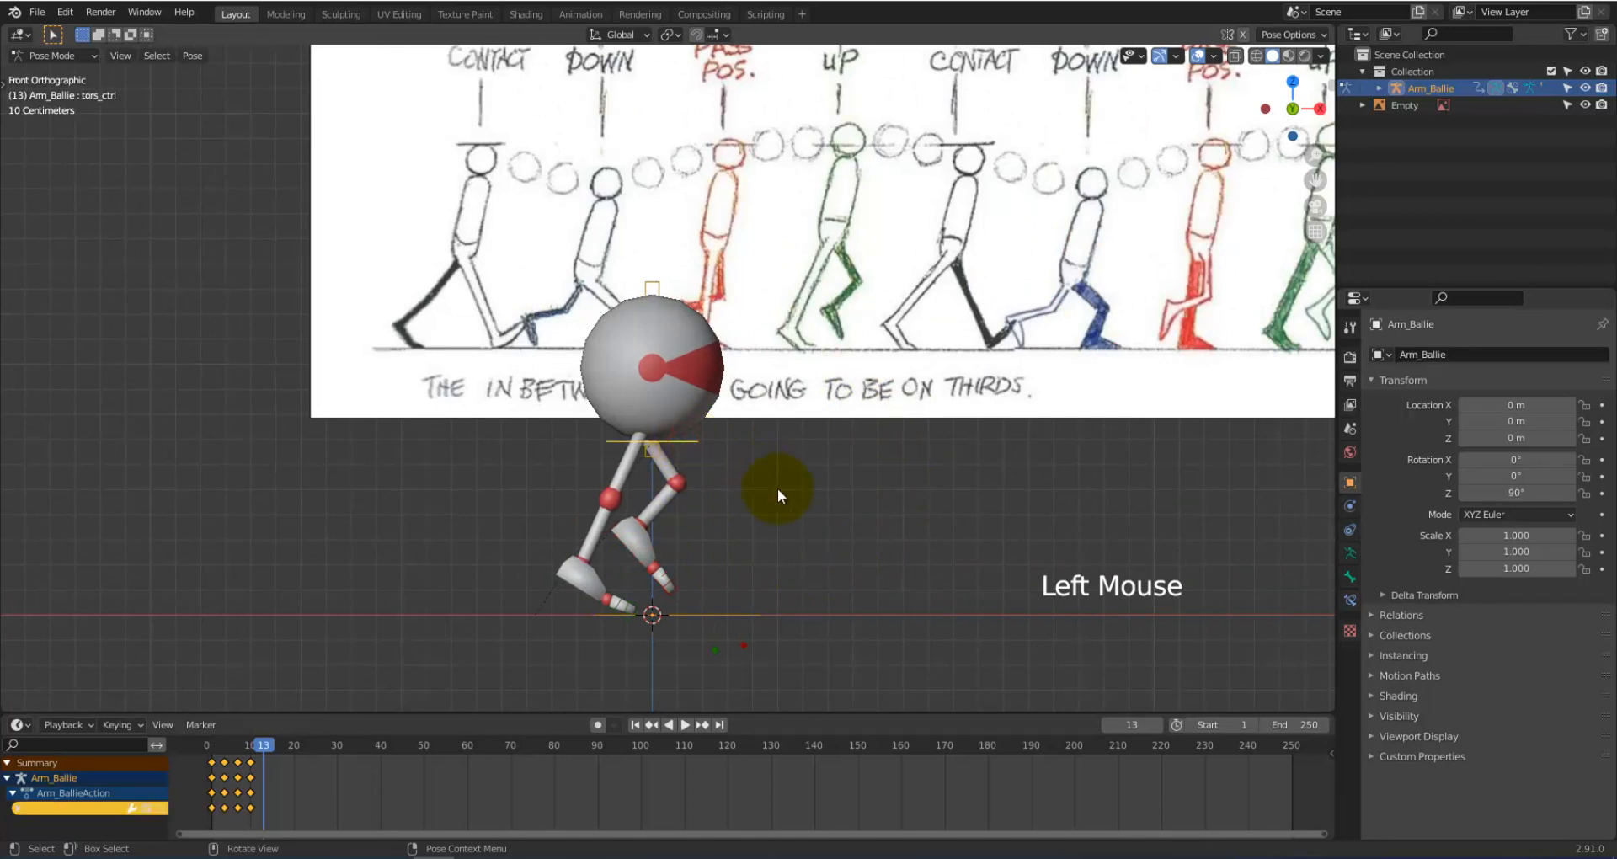
key("g")
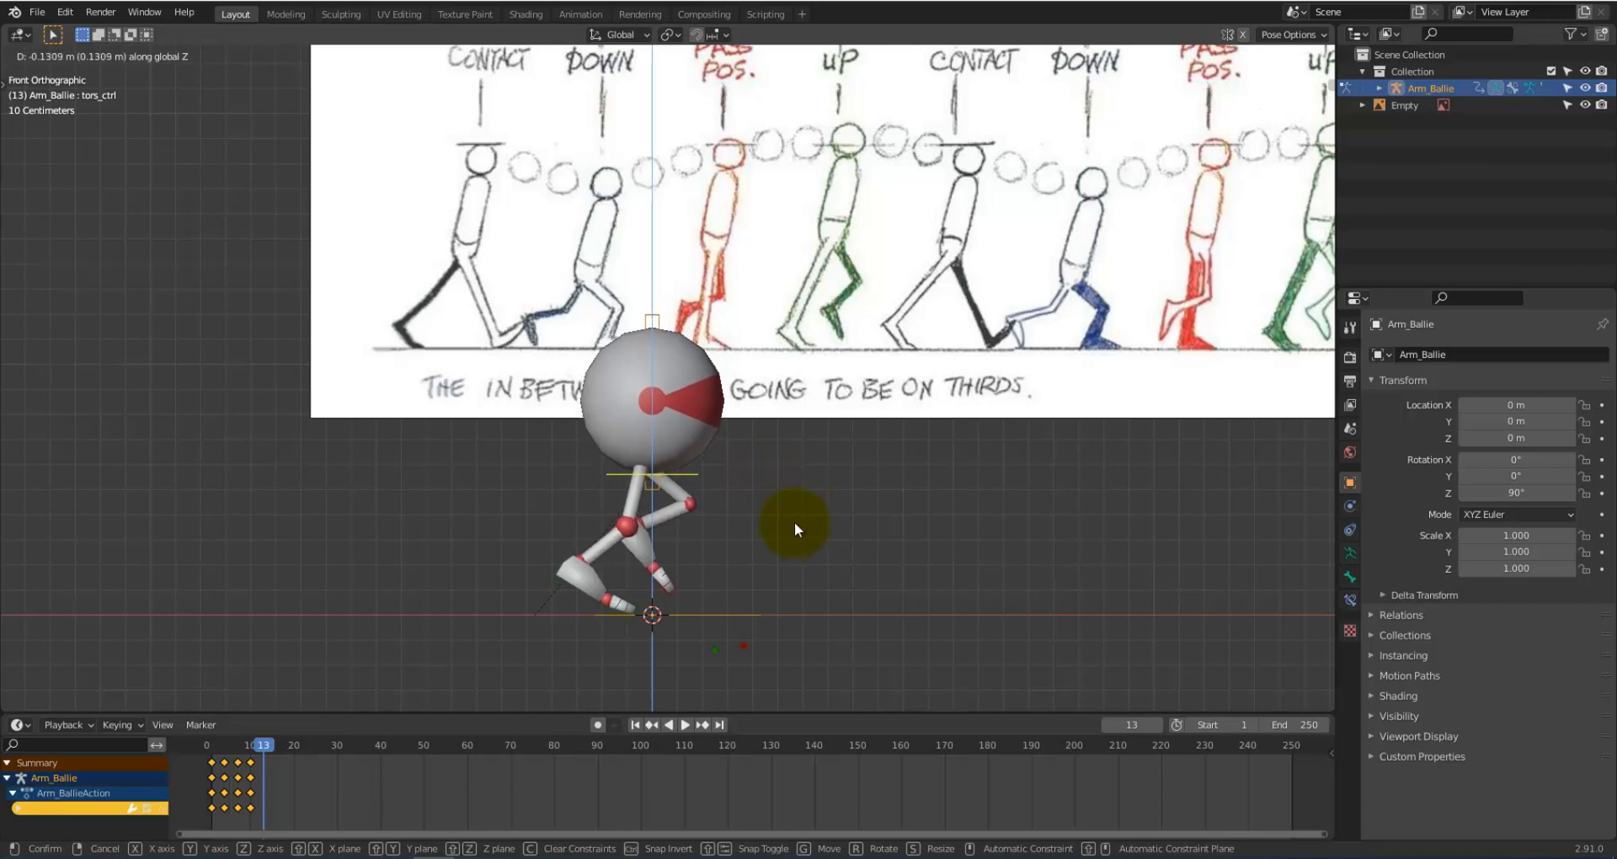
left_click(795, 522)
key("i")
left_click(731, 559)
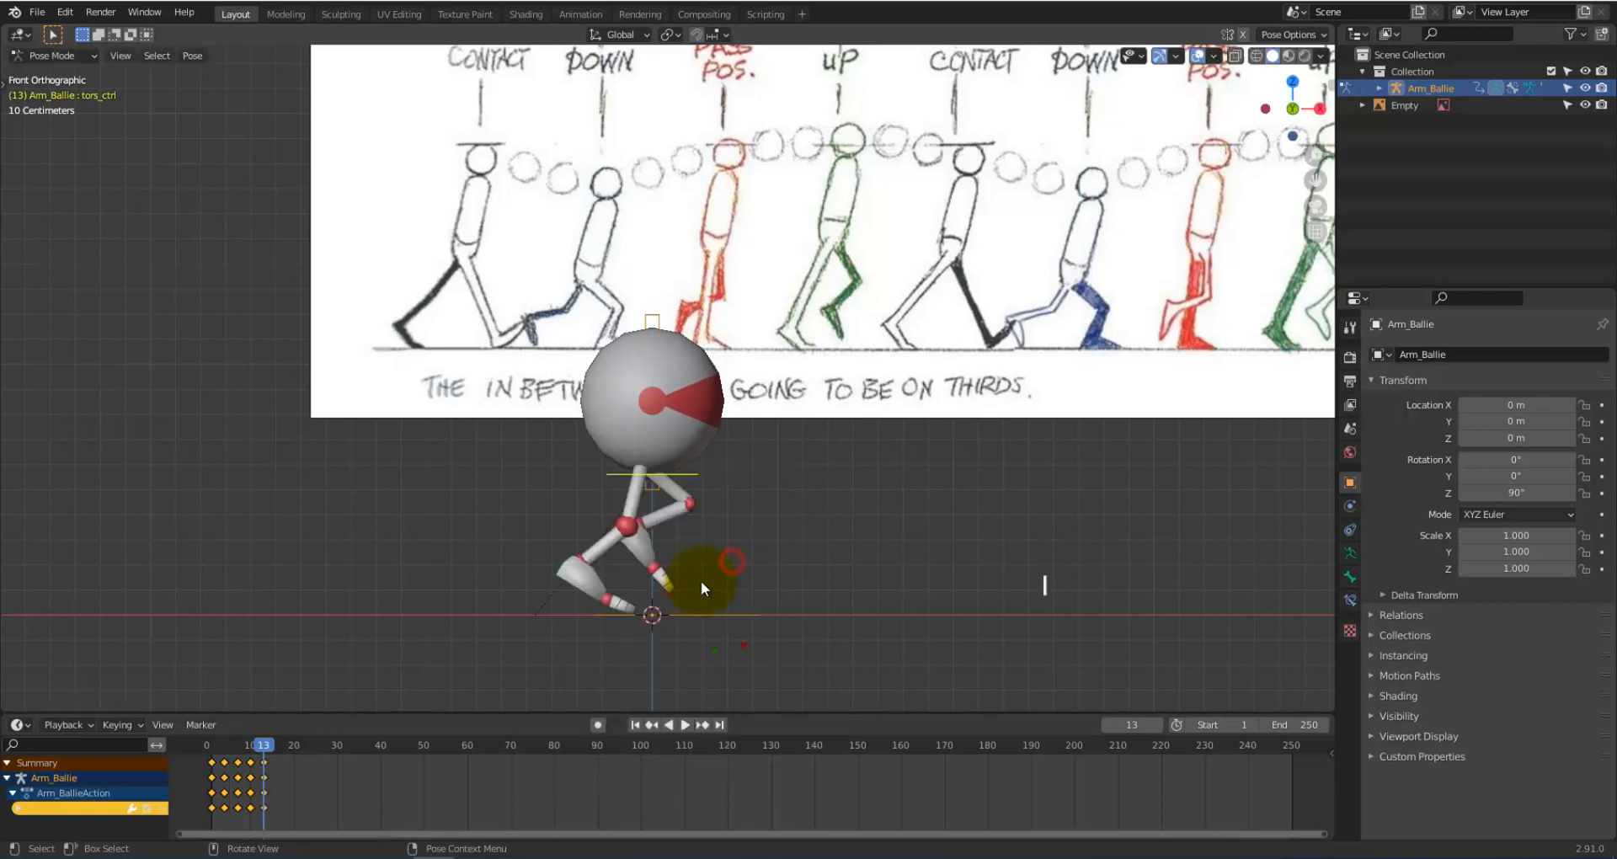
Step: At frame 13, move the left foot control (stopa.L) about 0.31 m forward and rotate its toes upward
left_click(639, 557)
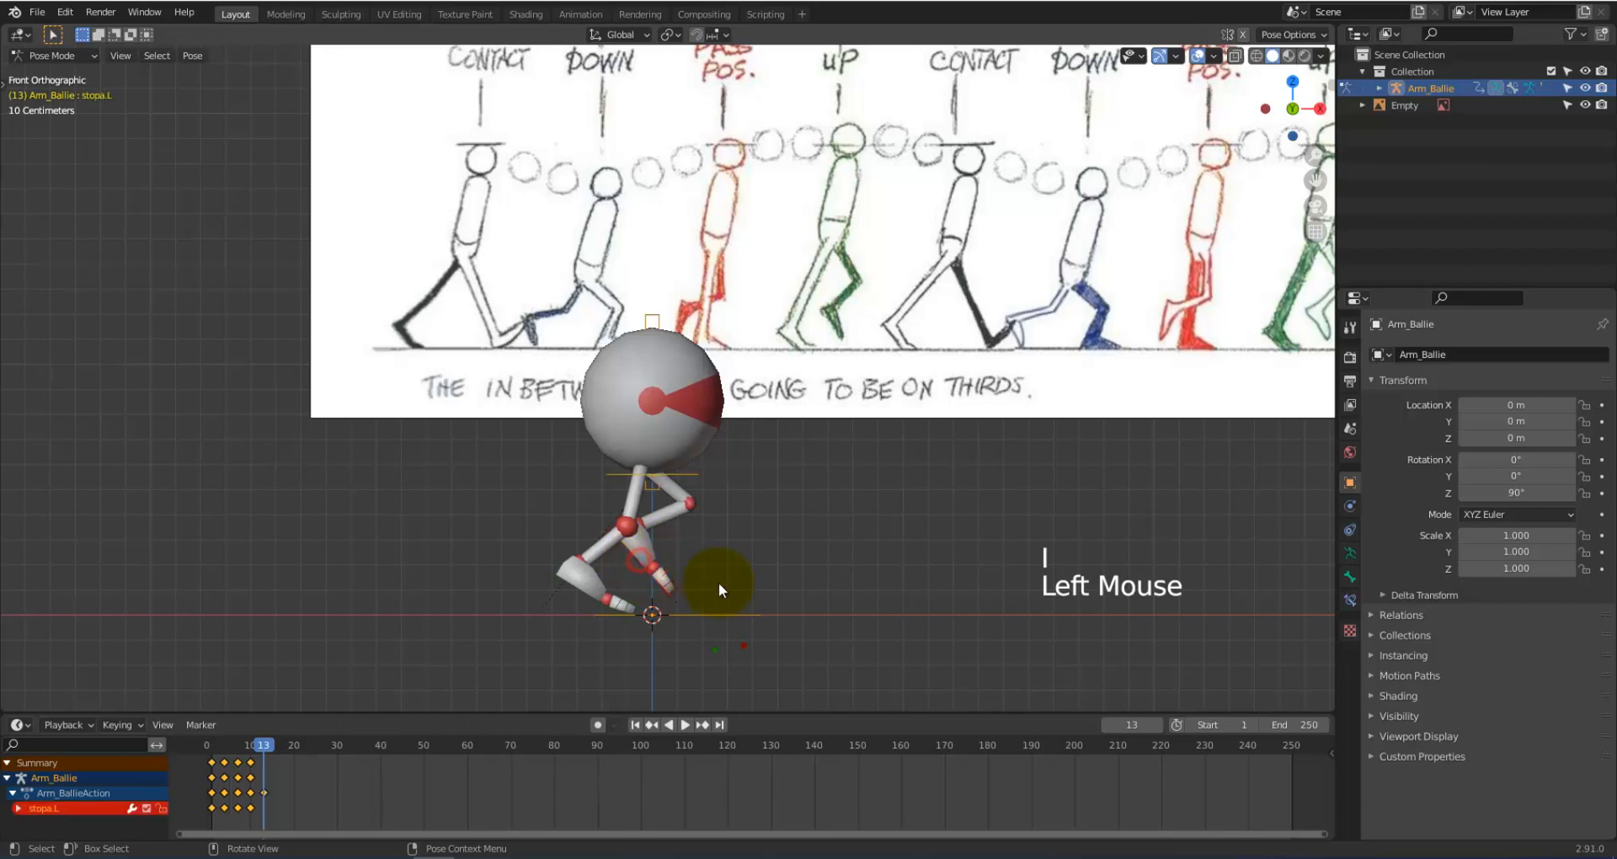
key("g")
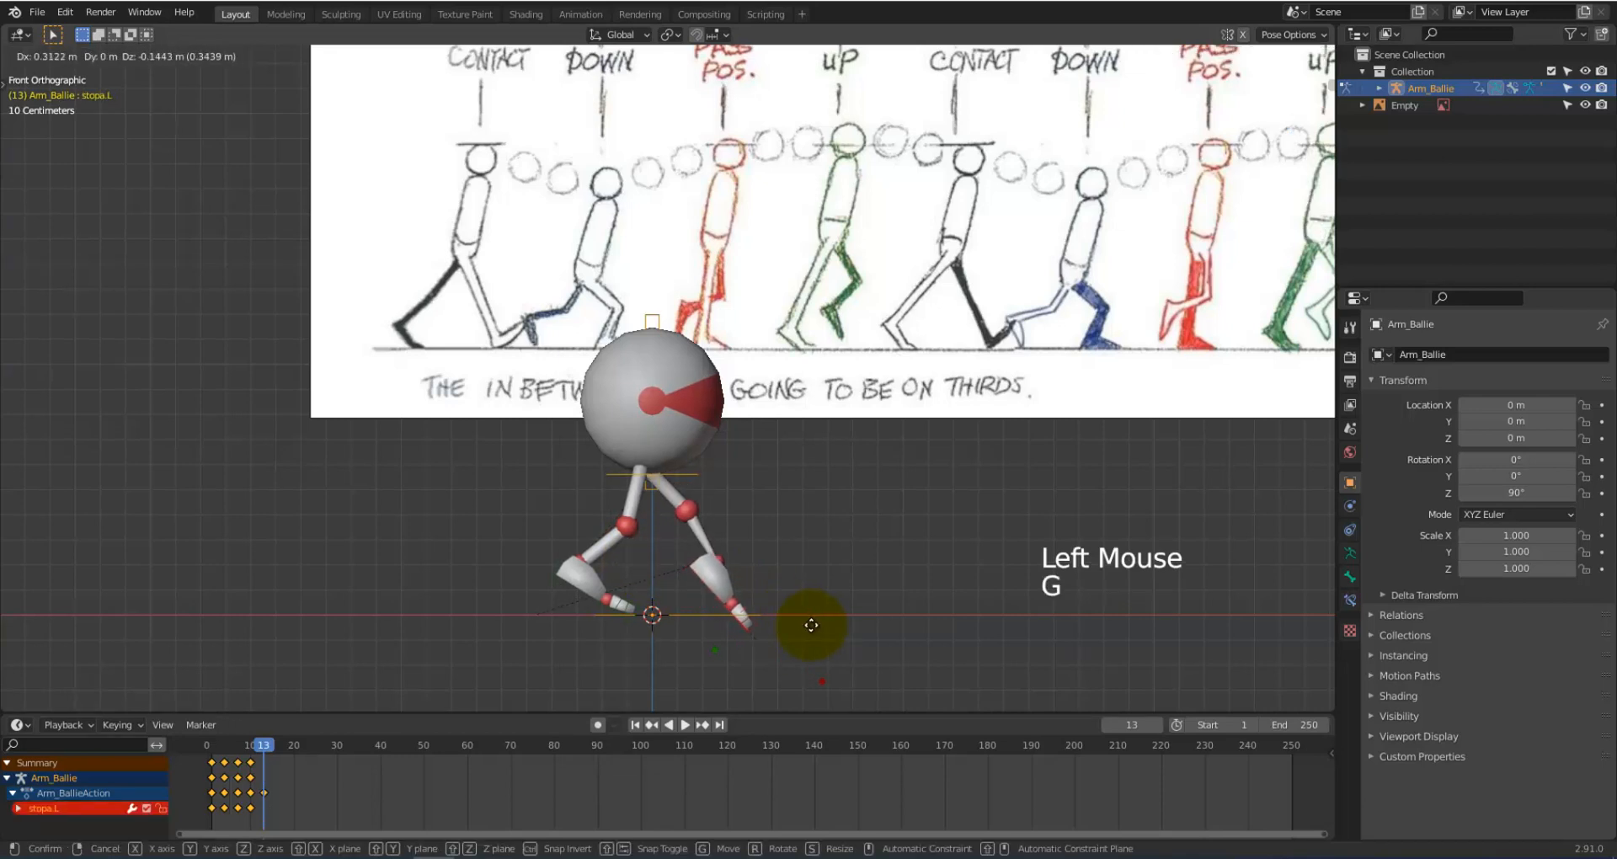
key("r")
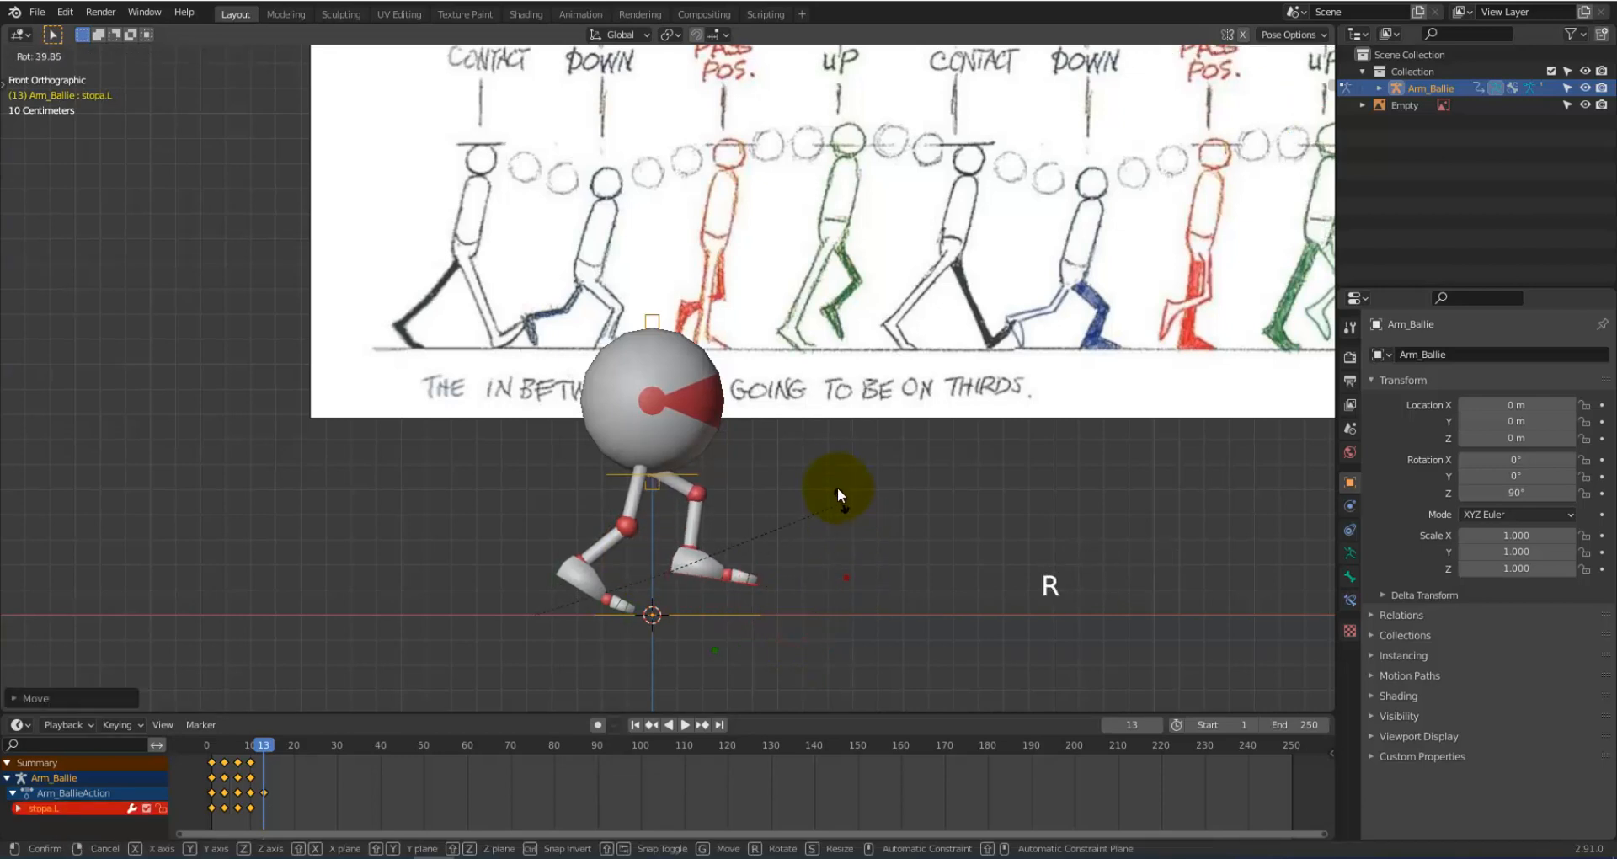
left_click(820, 431)
Step: Lower the left foot control (stopa.L) about 0.17 m to plant the heel, tilt its toes up about 8° more, and keyframe it at frame 13
key("g")
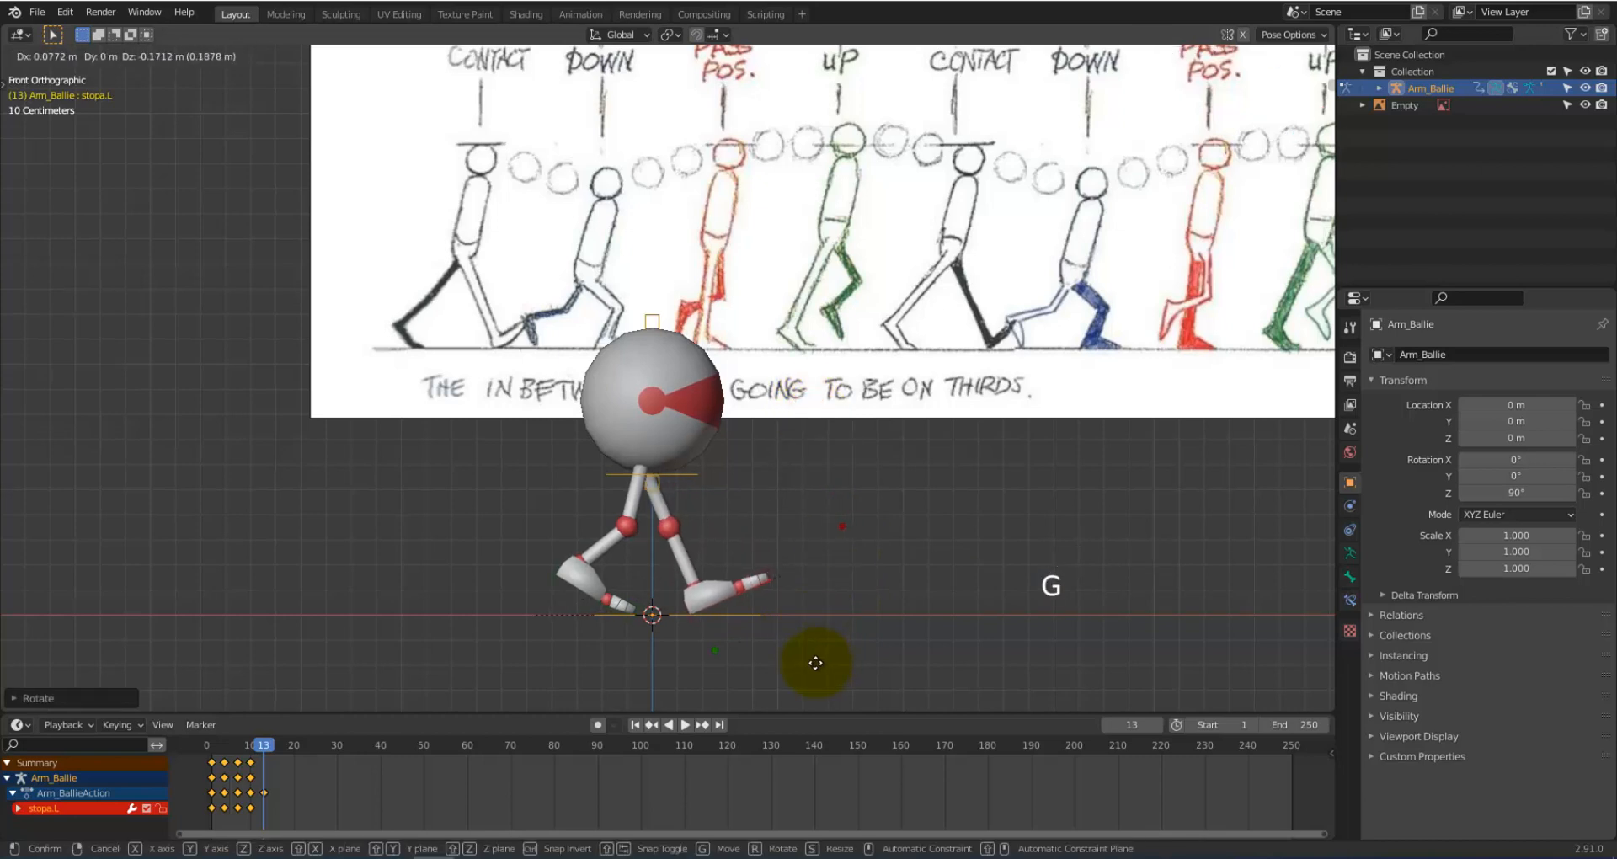
left_click(817, 659)
key("r")
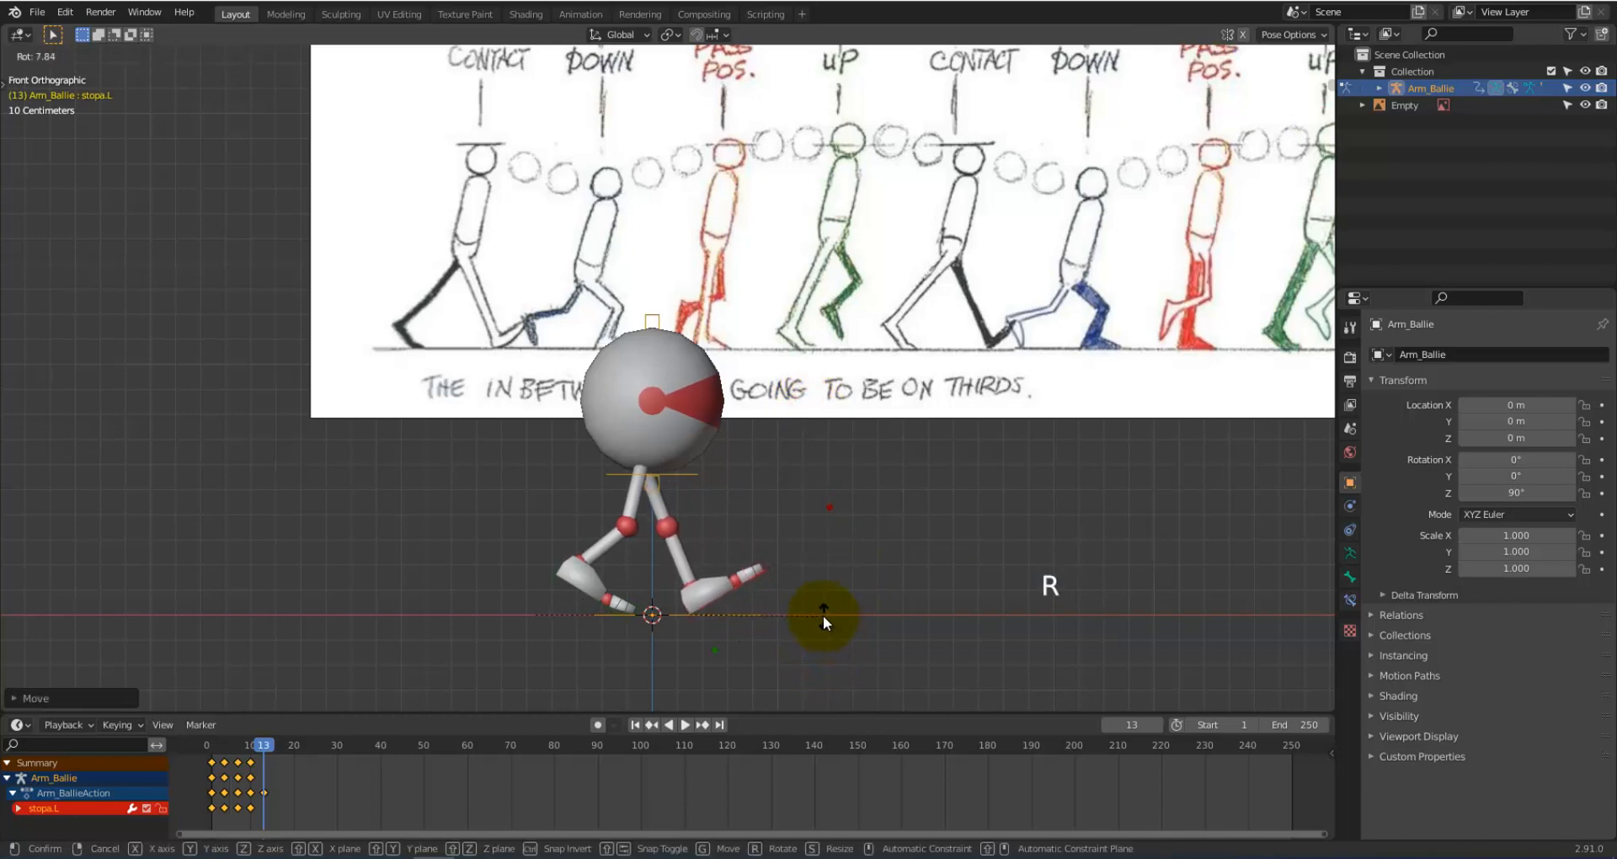
left_click(822, 614)
key("i")
left_click(822, 617)
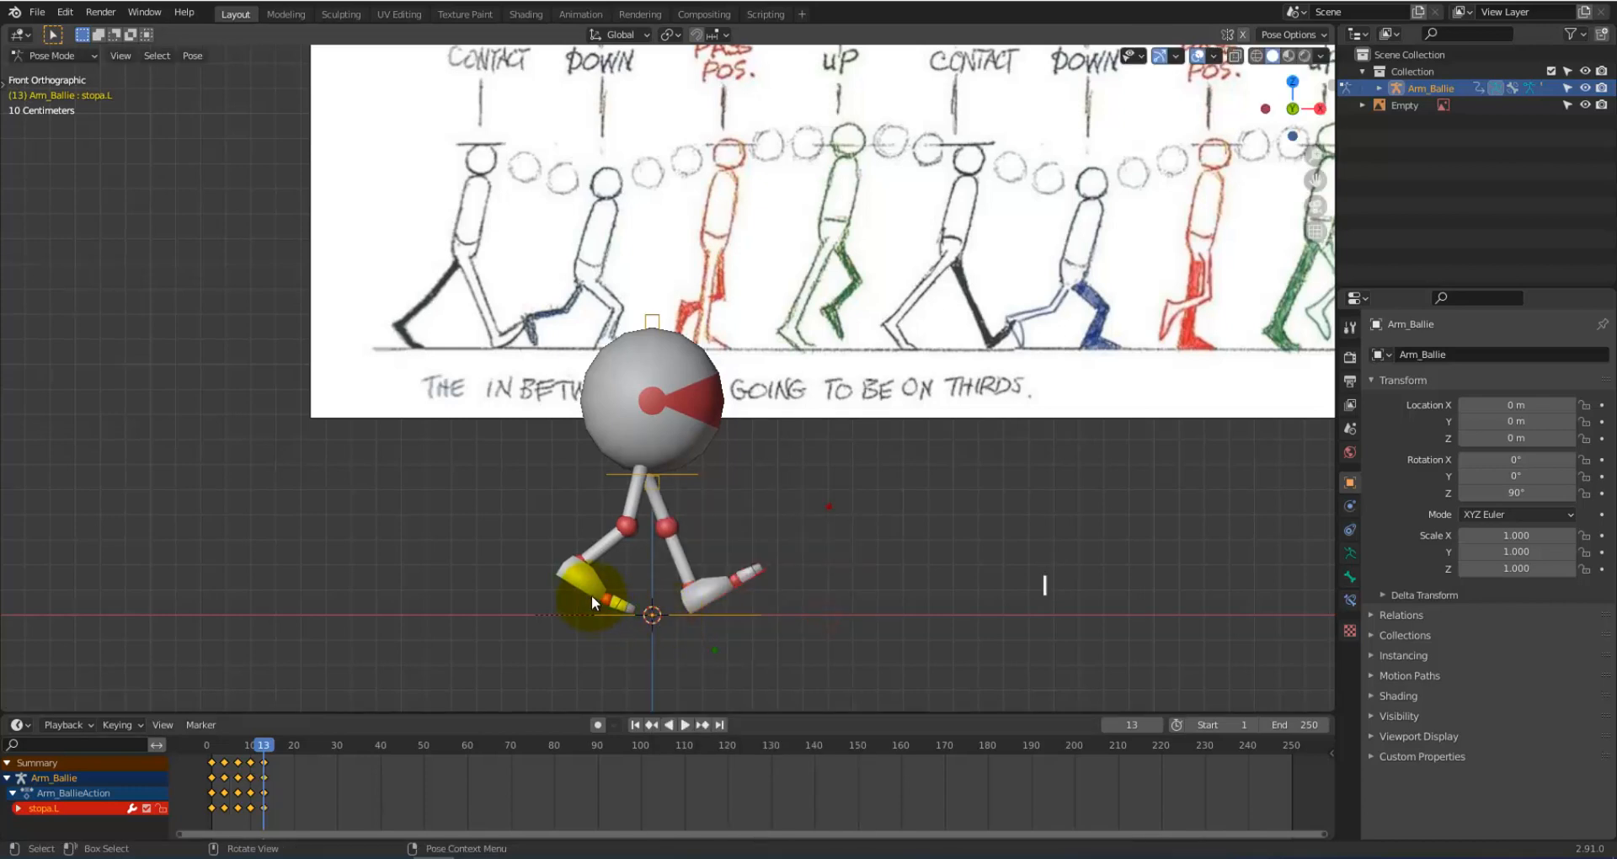
Step: At frame 13, move the left foot control (stopa.L) slightly forward and insert a Location, Rotation & Scale keyframe
scroll(801, 514, "down", 3)
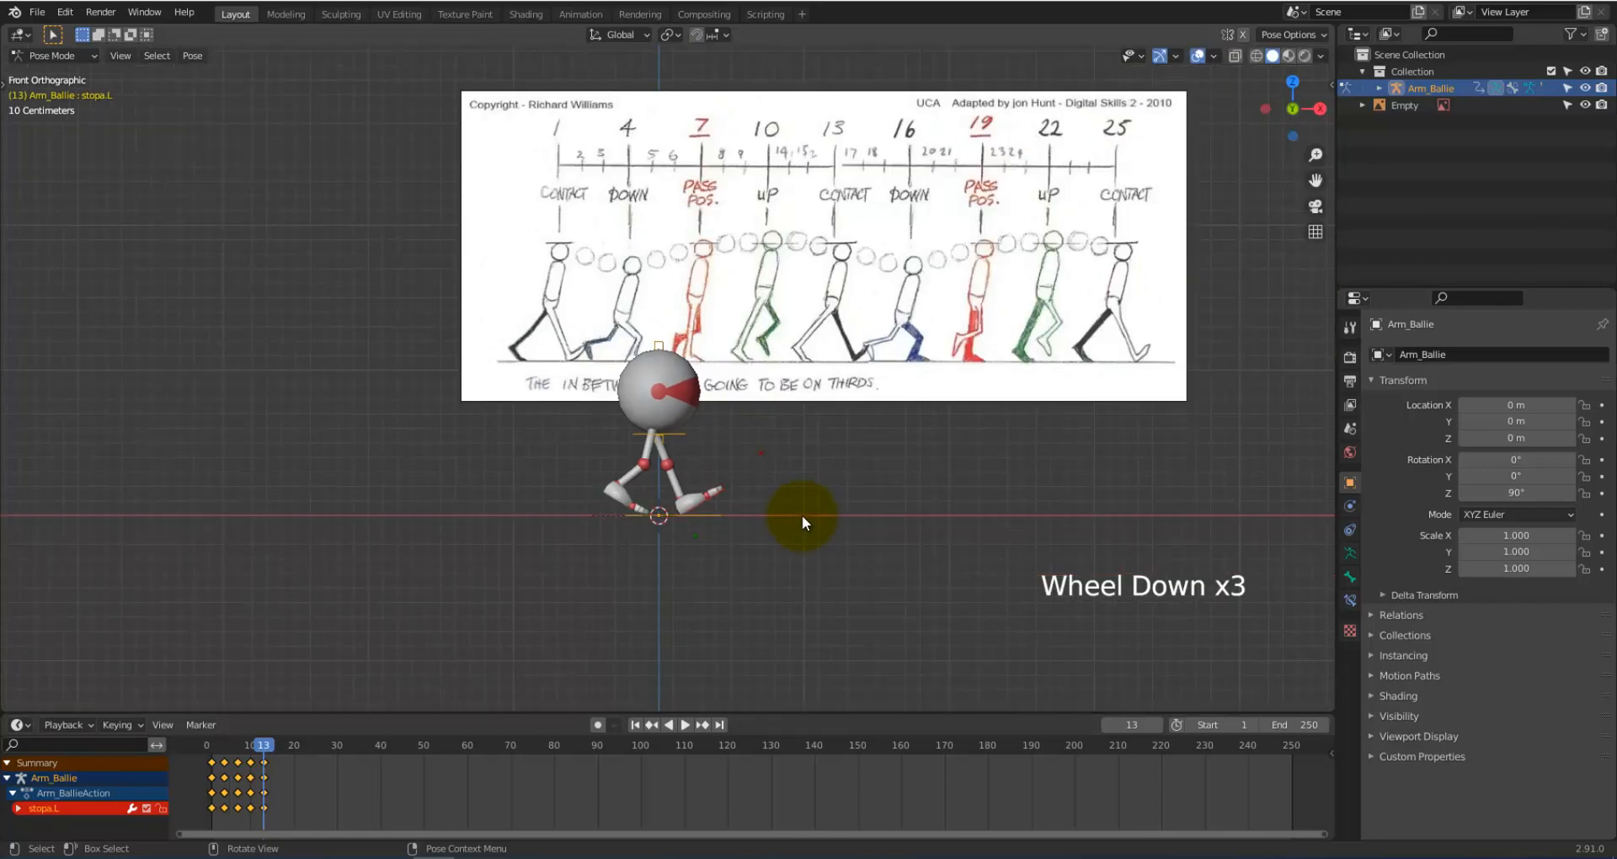
scroll(802, 522, "up", 3)
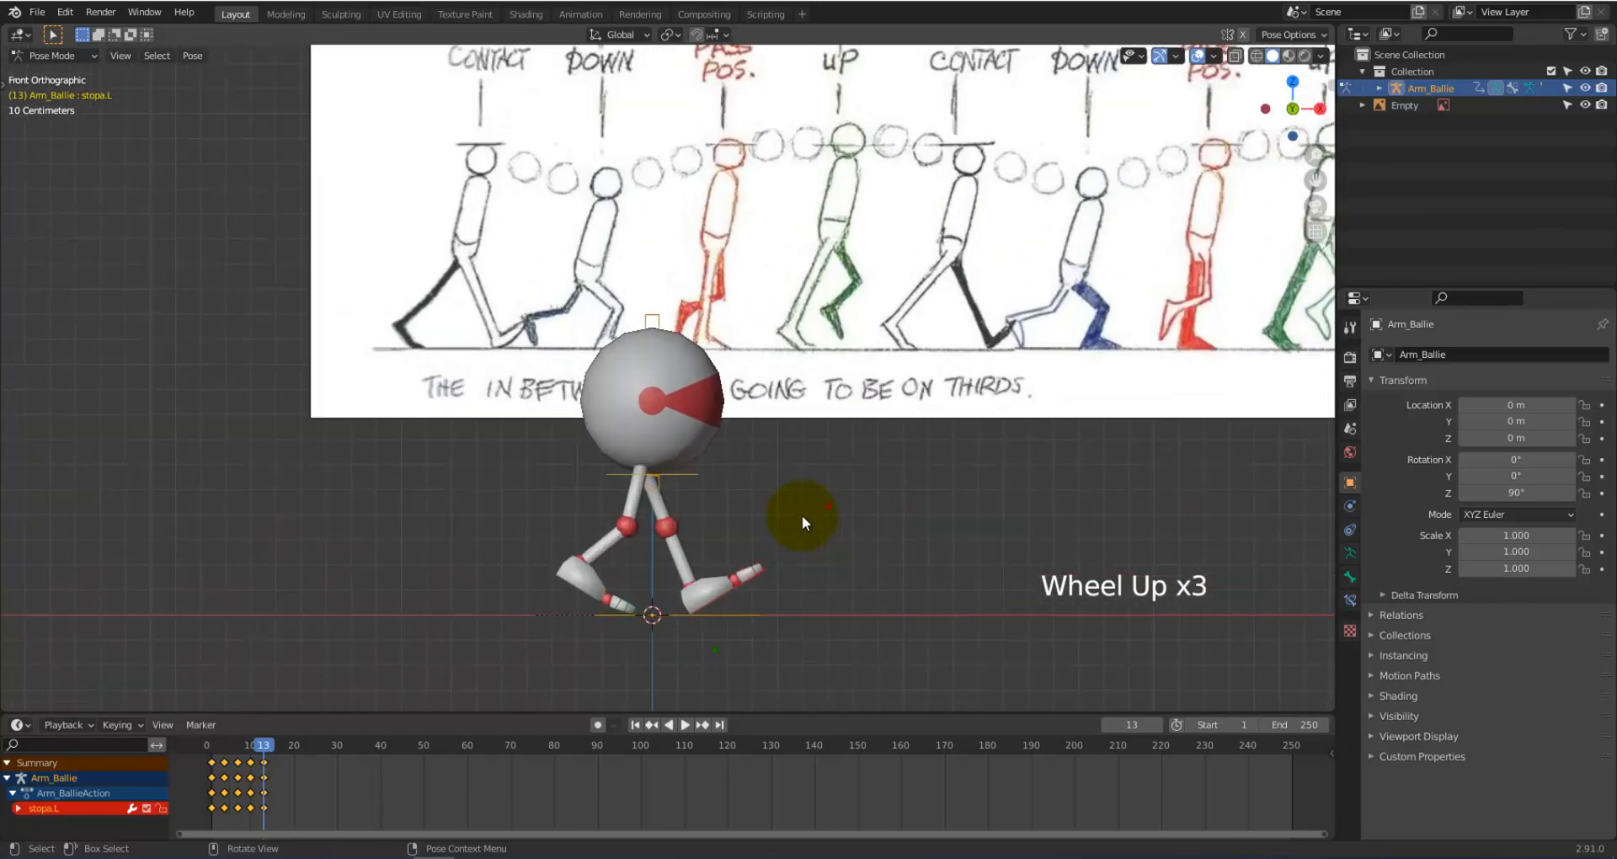
left_click(725, 594)
key("g")
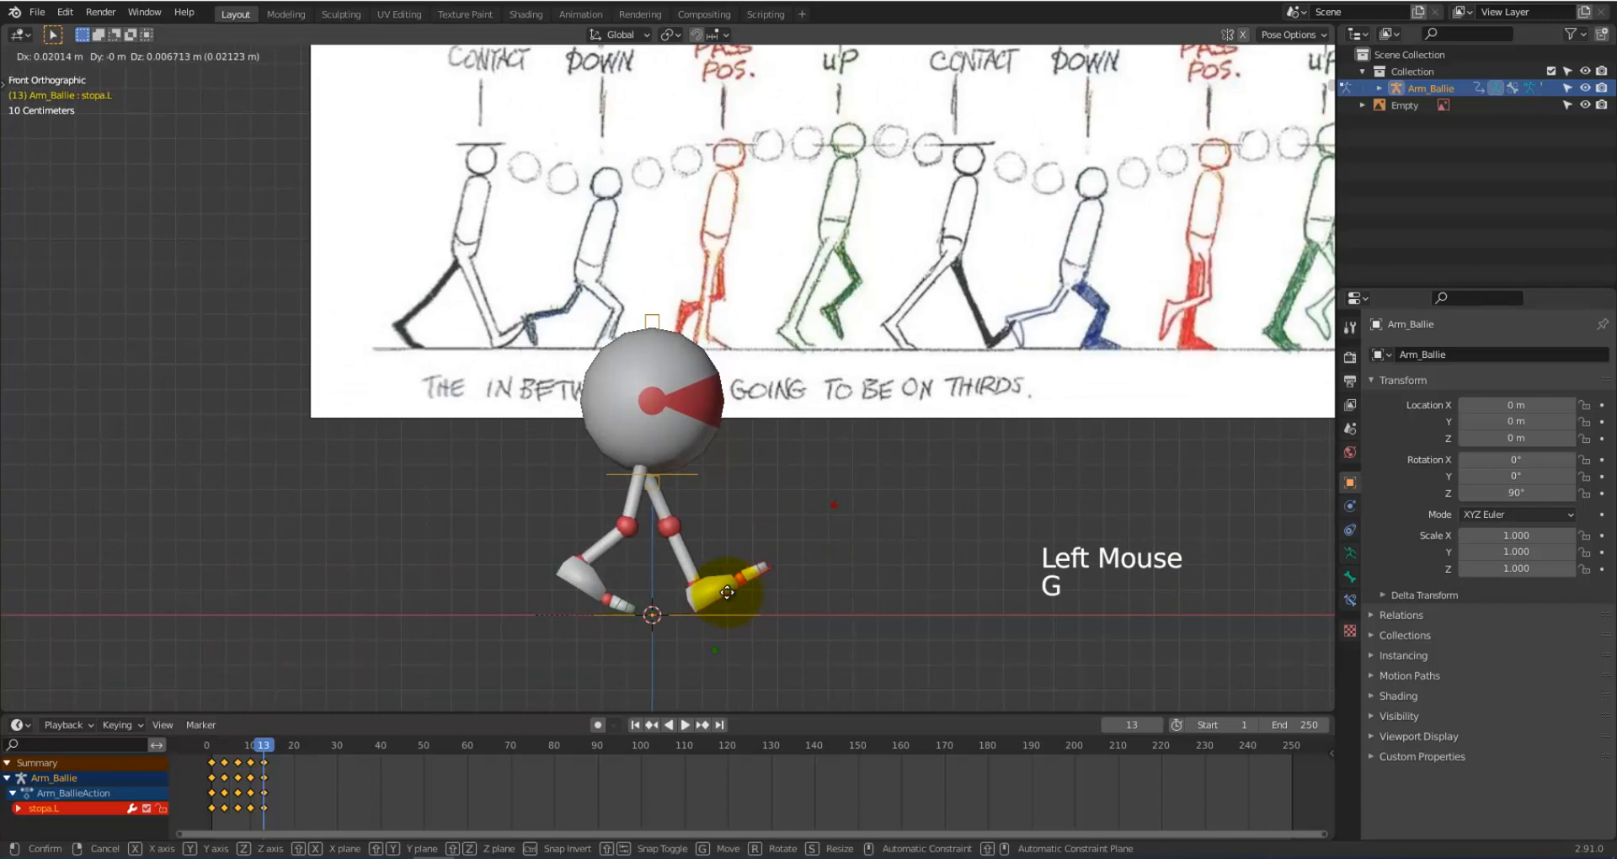
left_click(741, 591)
key("i")
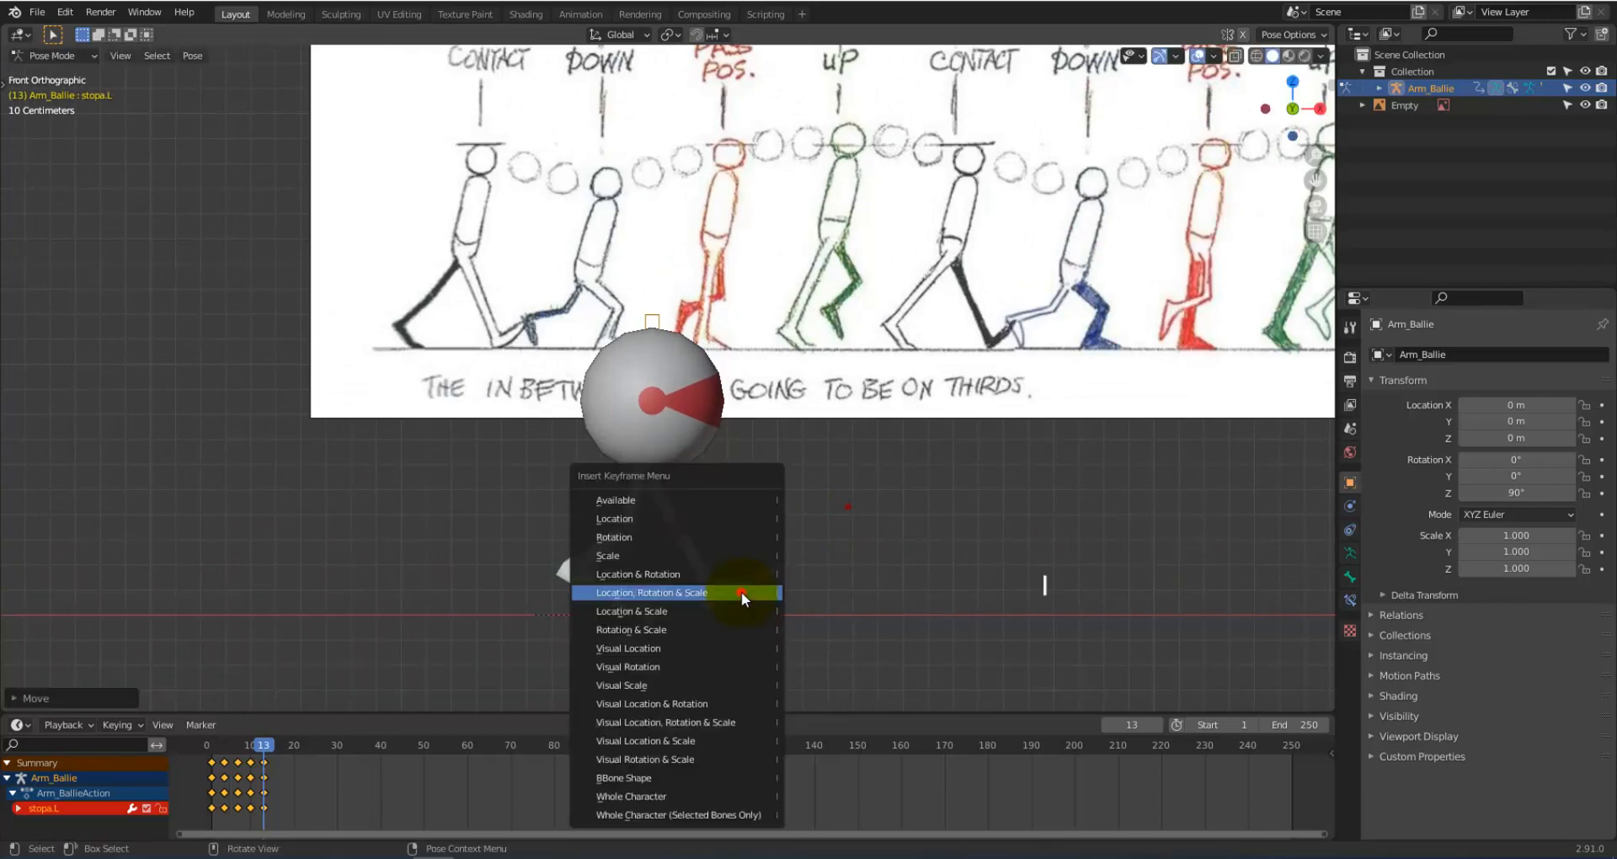
left_click(741, 591)
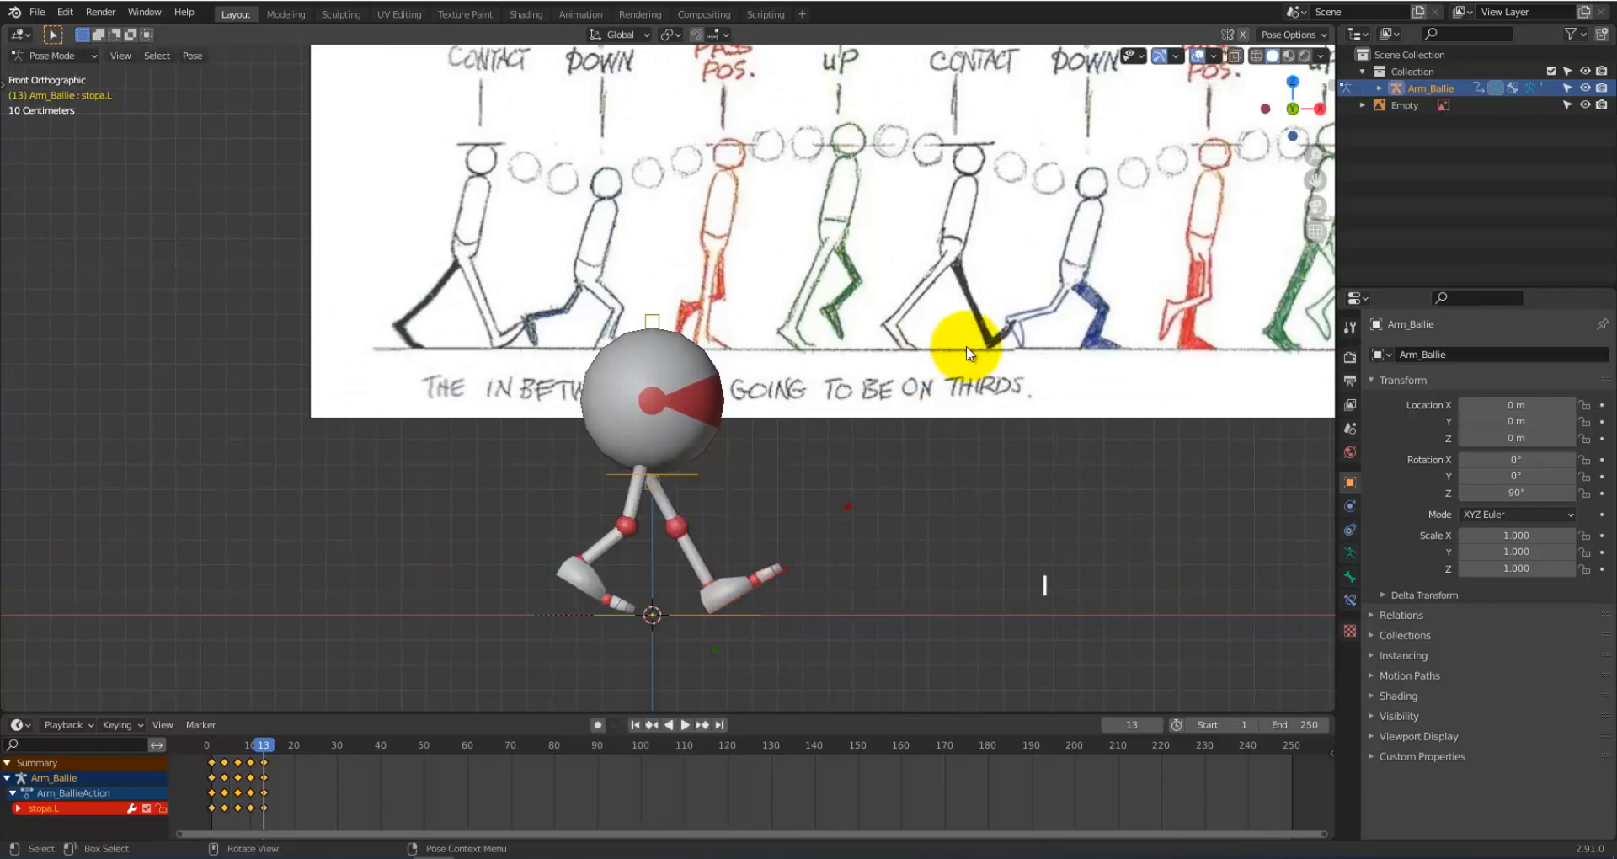
scroll(856, 504, "down", 1)
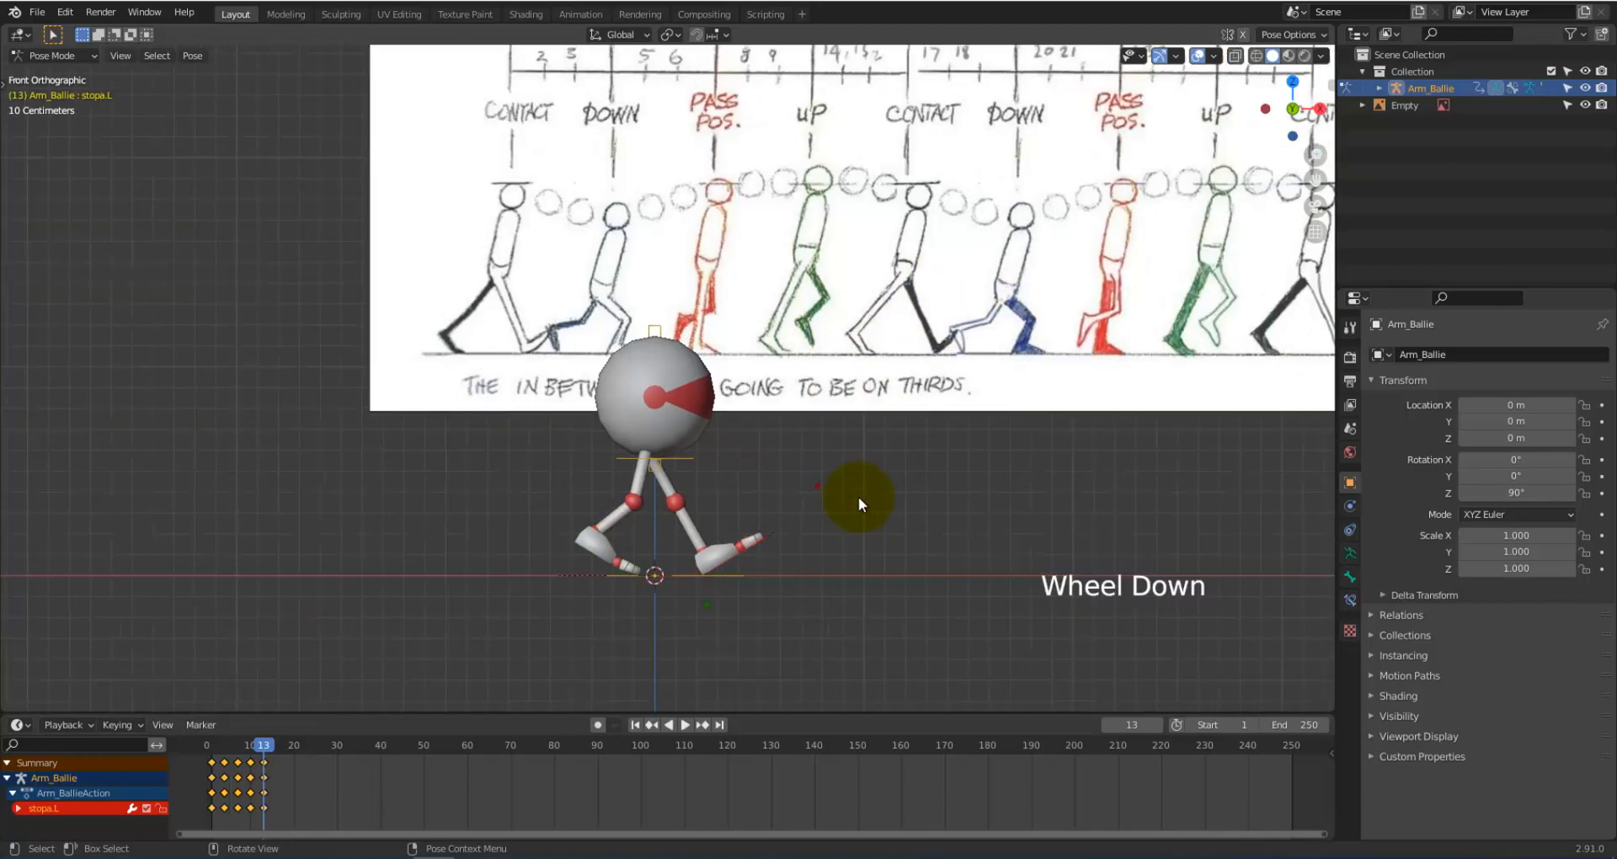
scroll(858, 500, "up", 2)
scroll(859, 500, "down", 5)
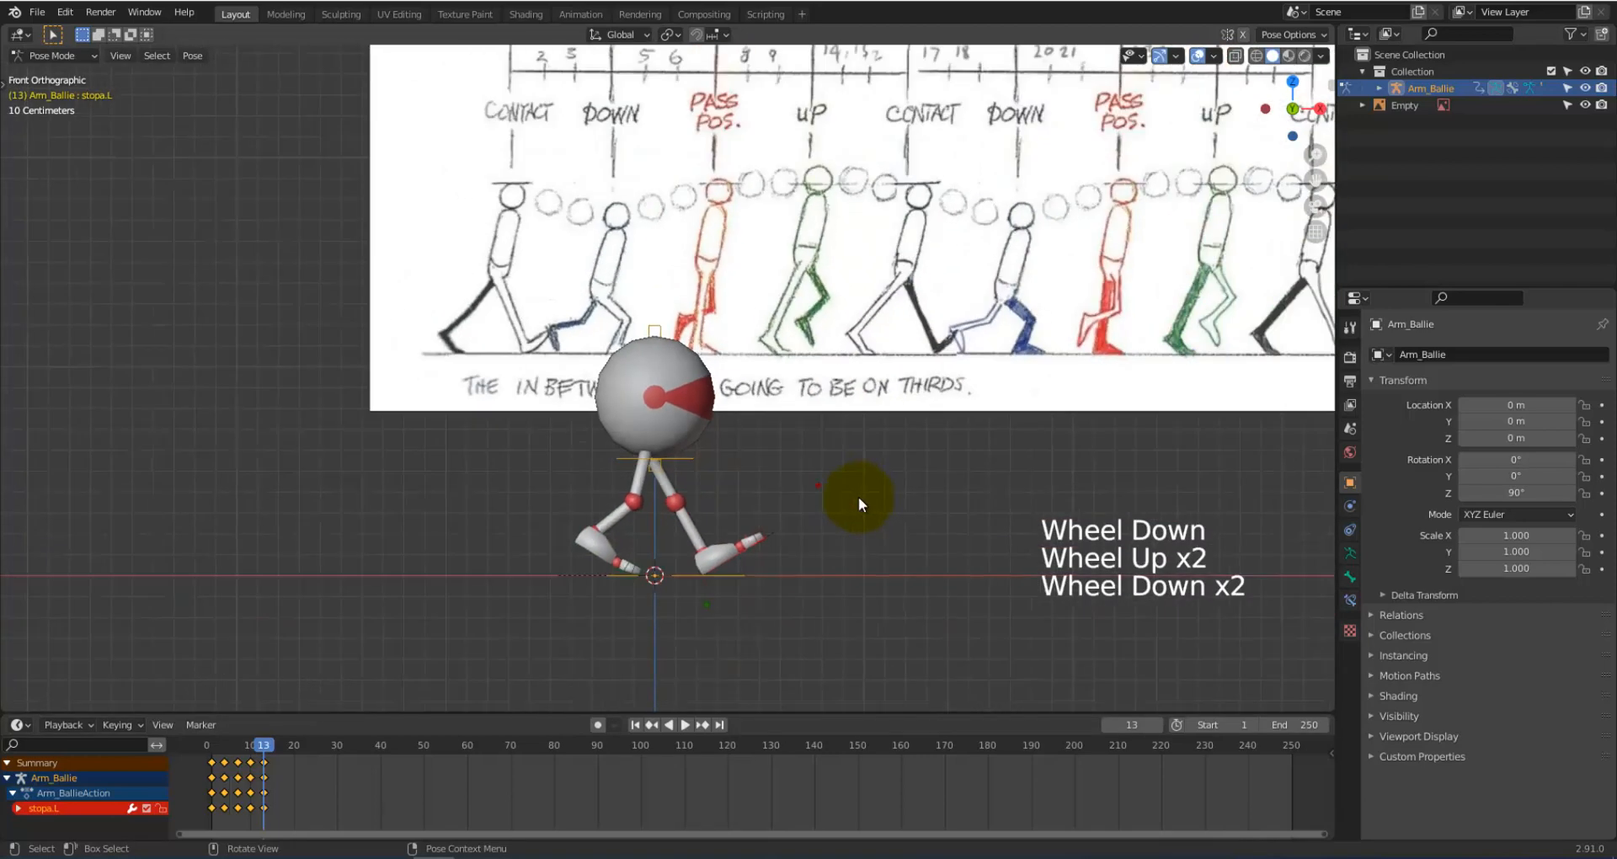
scroll(859, 501, "up", 2)
scroll(858, 497, "up", 3)
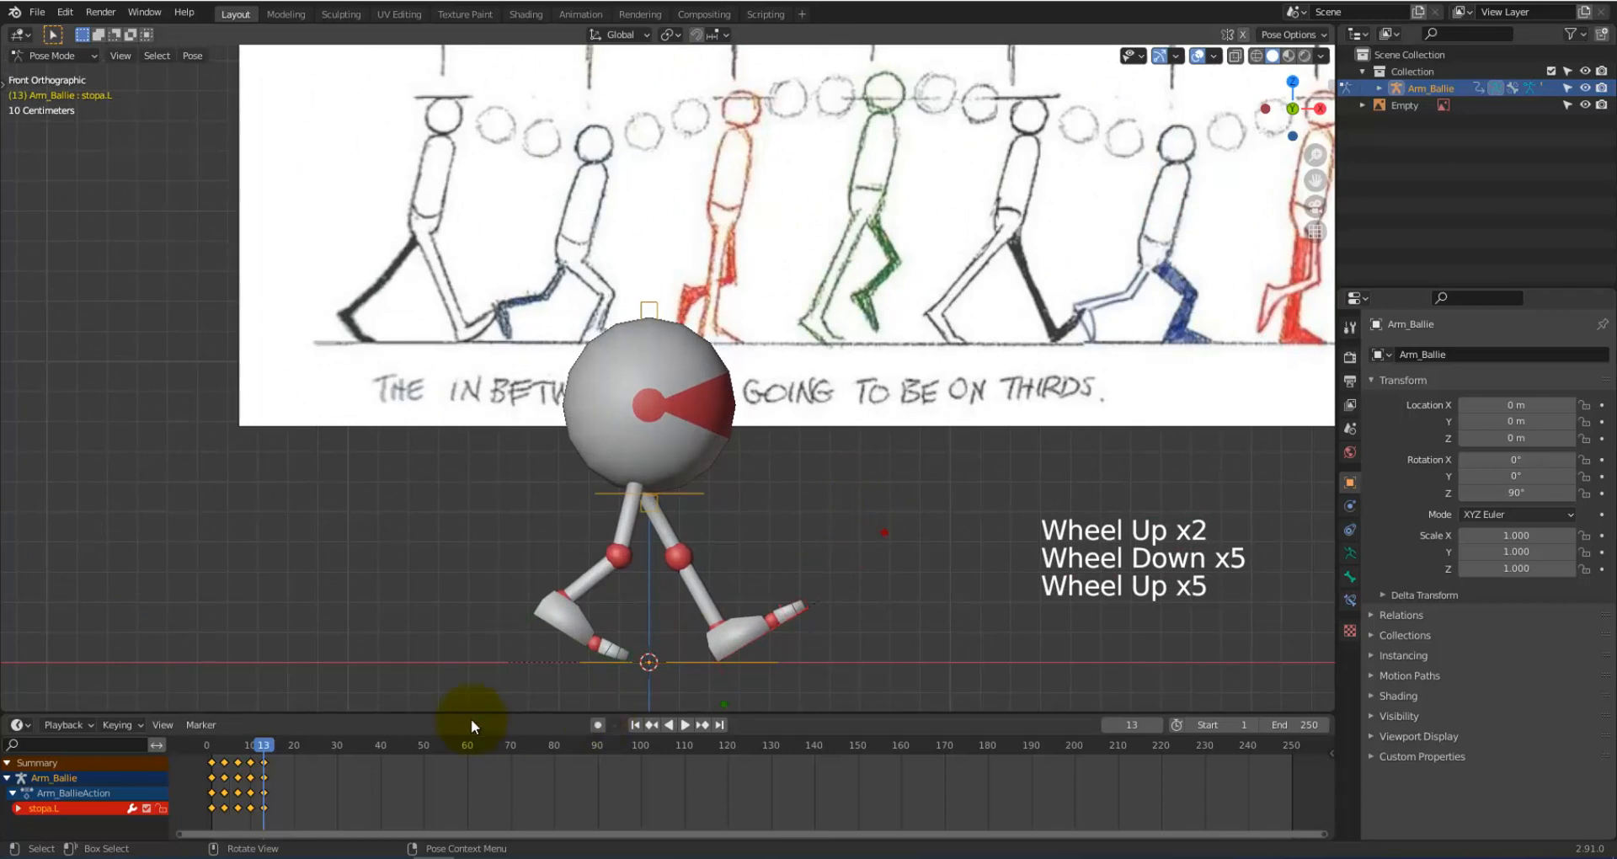
left_click_drag(262, 752, 266, 761)
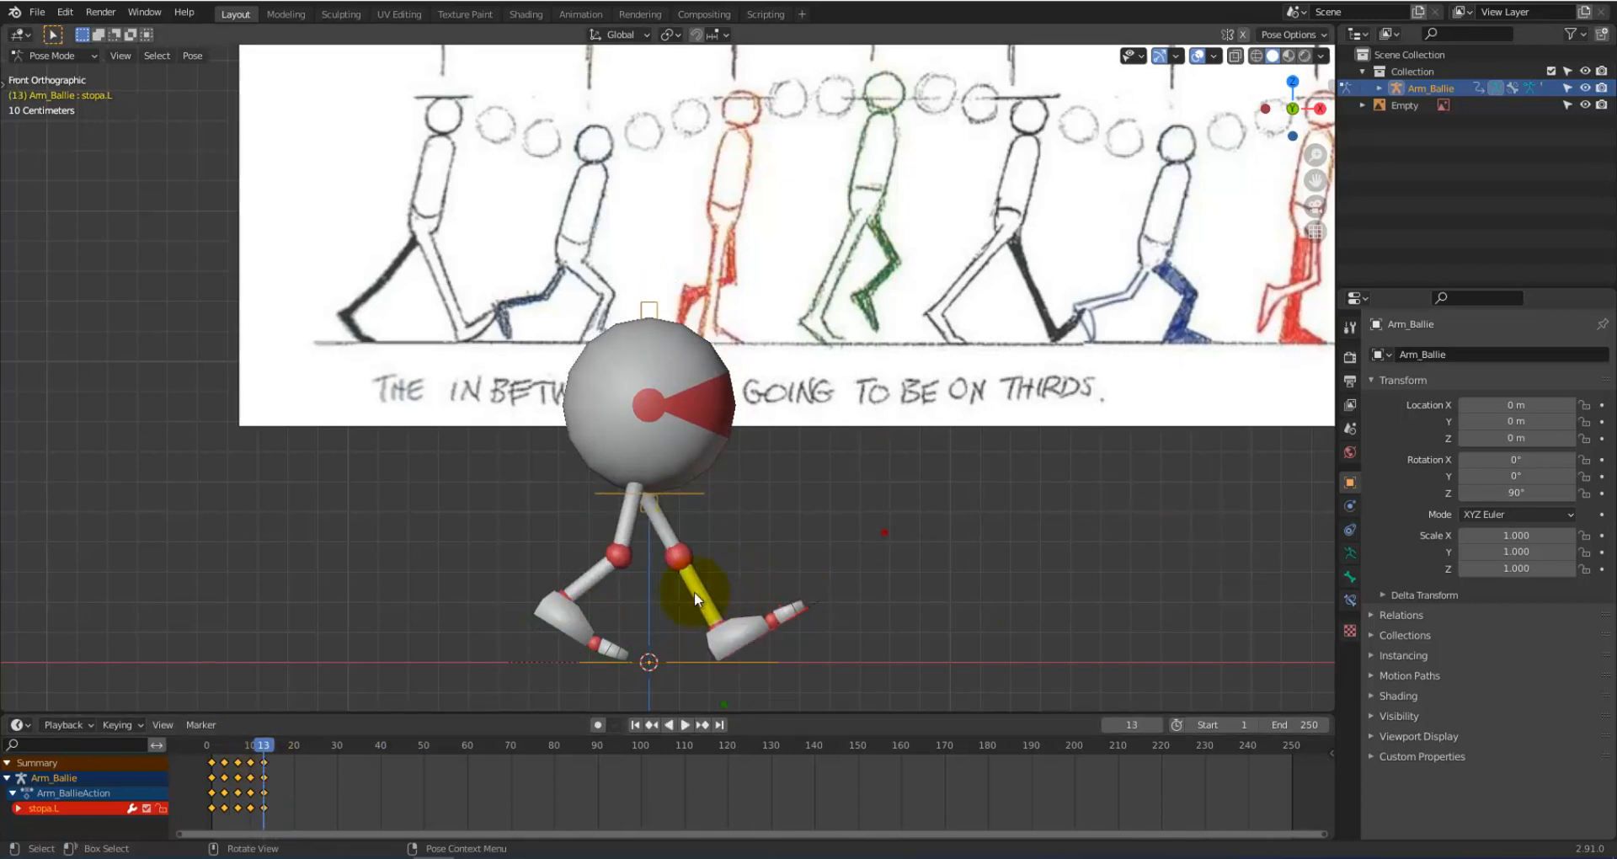
Step: At frame 13, move the right foot control (stopa.R) back about 0.1 m along global X and tip its toes down about 12°
left_click(592, 645)
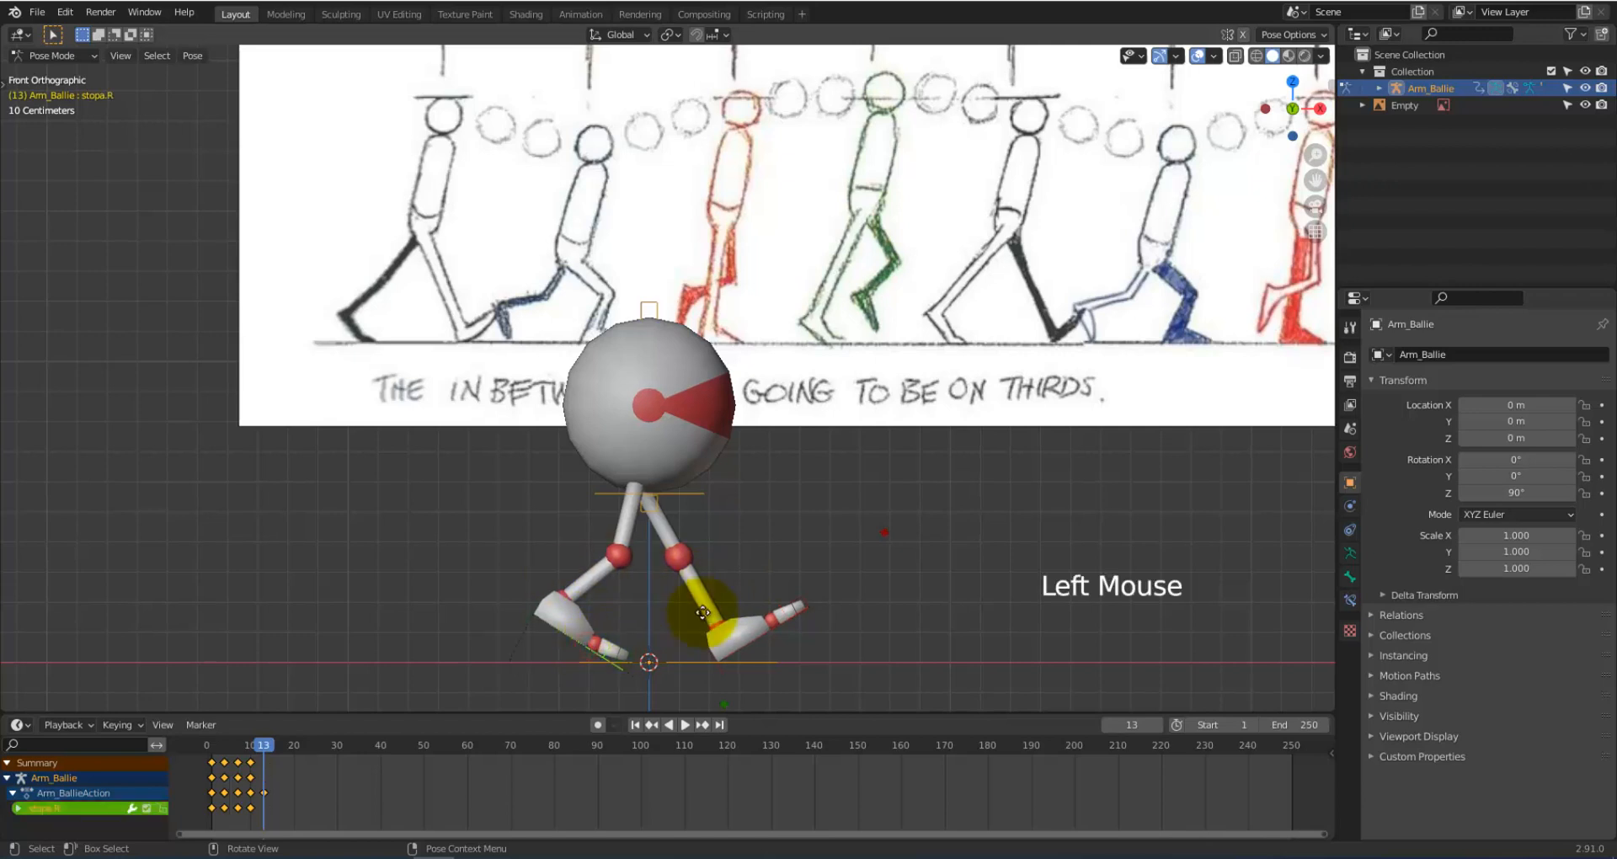
key("g")
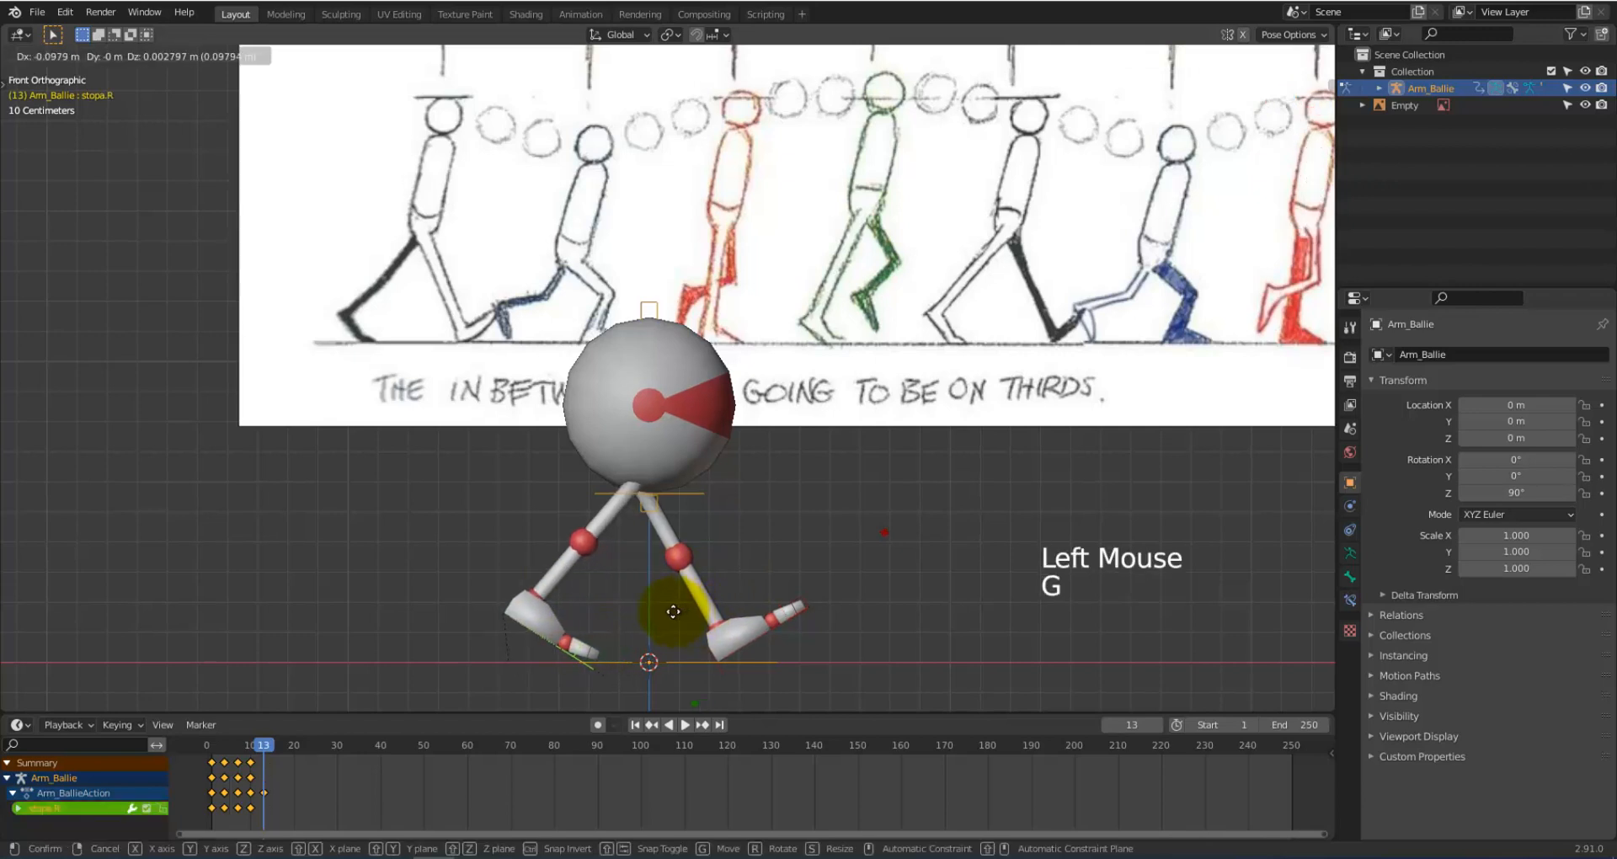
key("r")
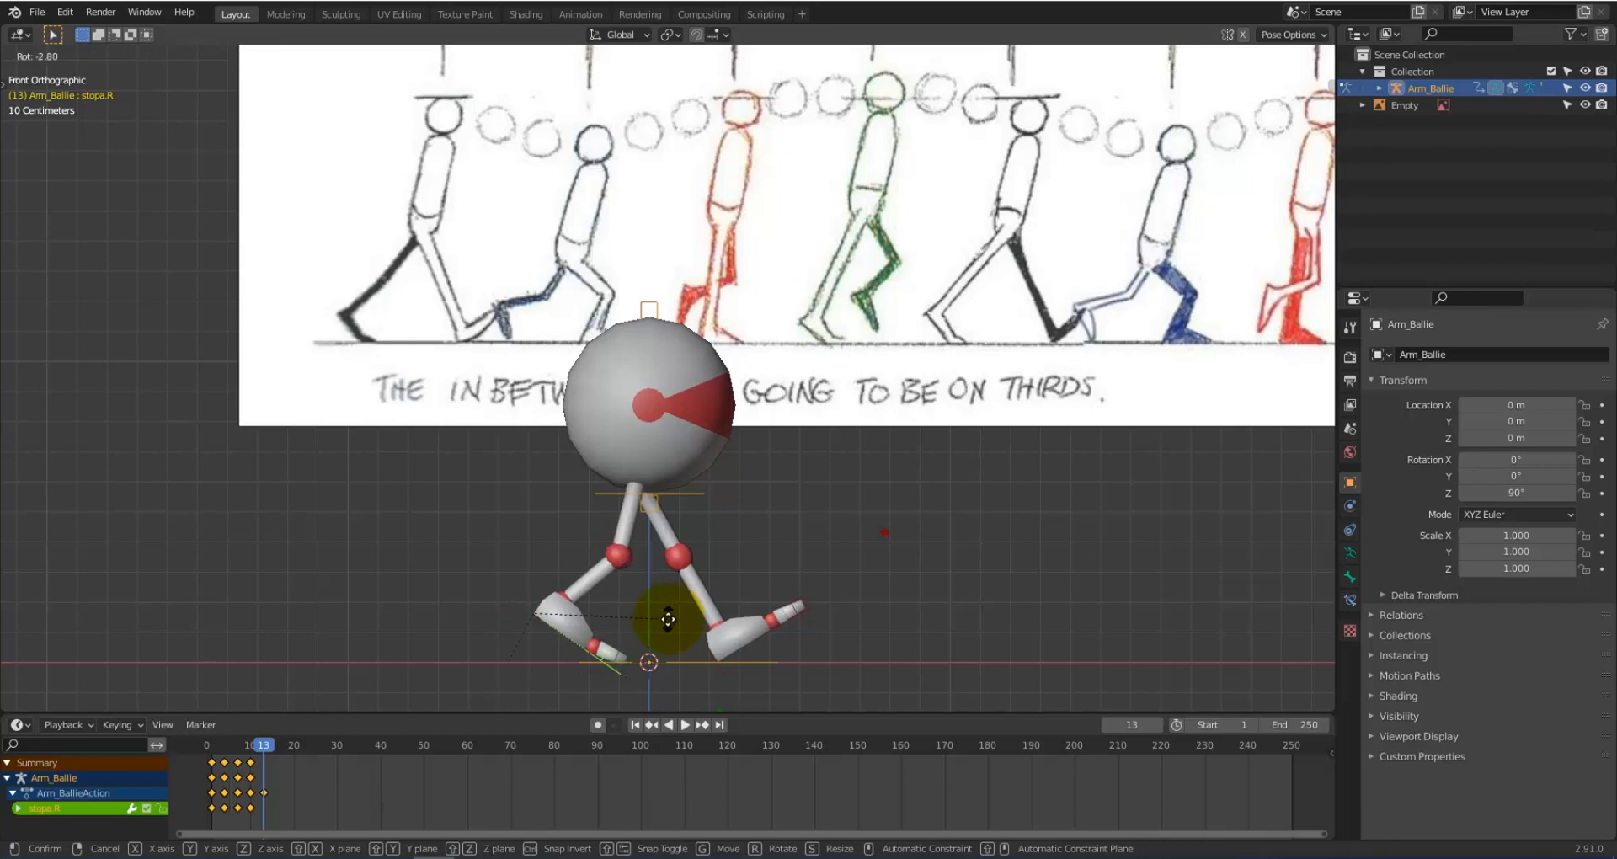
right_click(669, 619)
key("g")
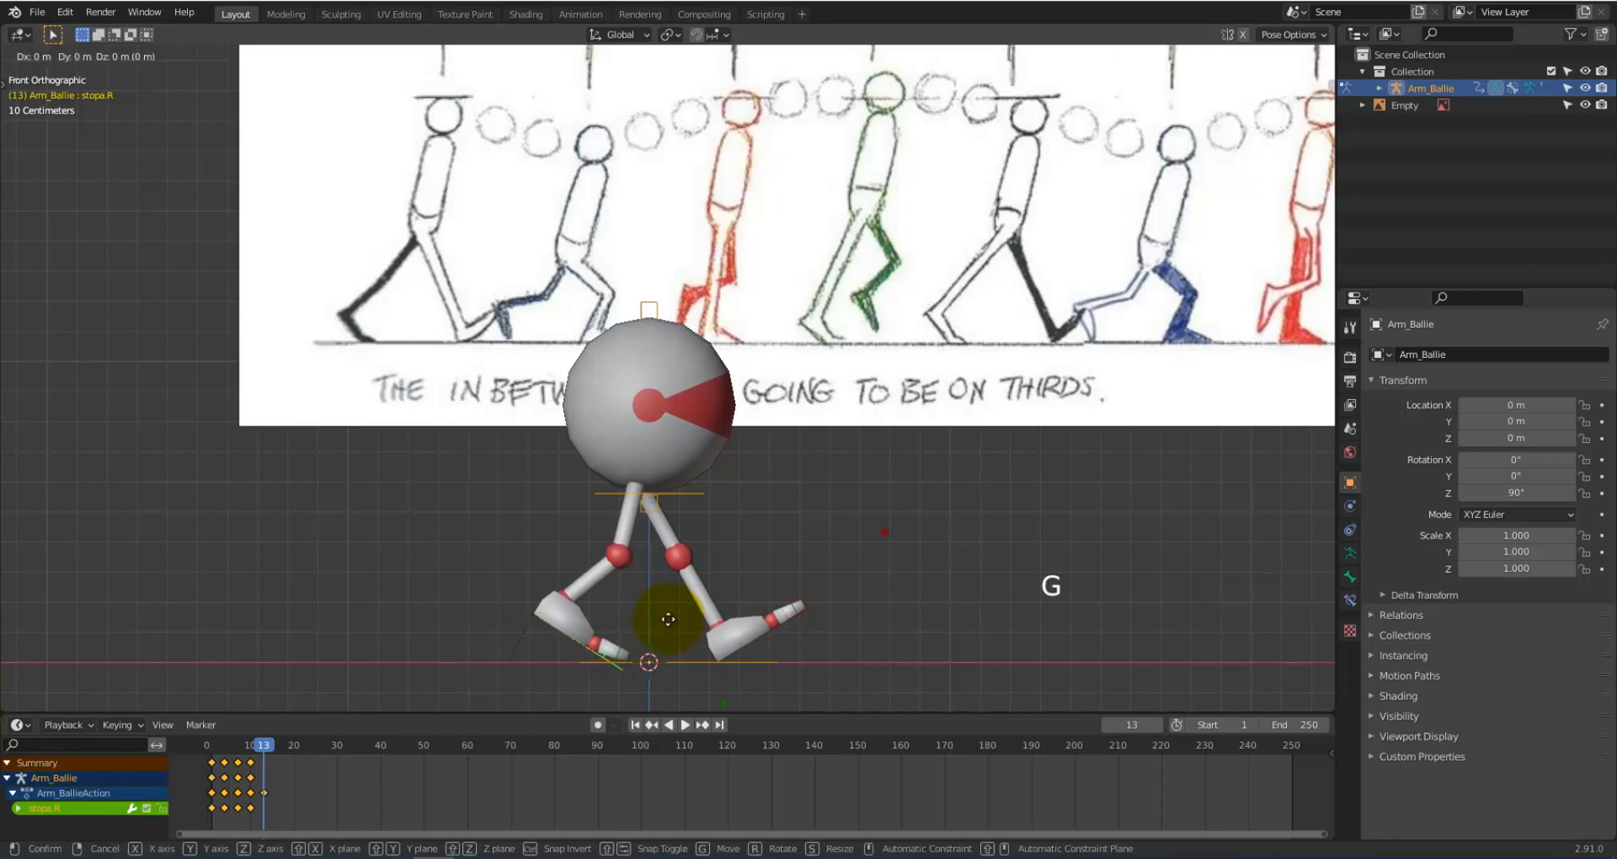
key("x")
left_click(637, 624)
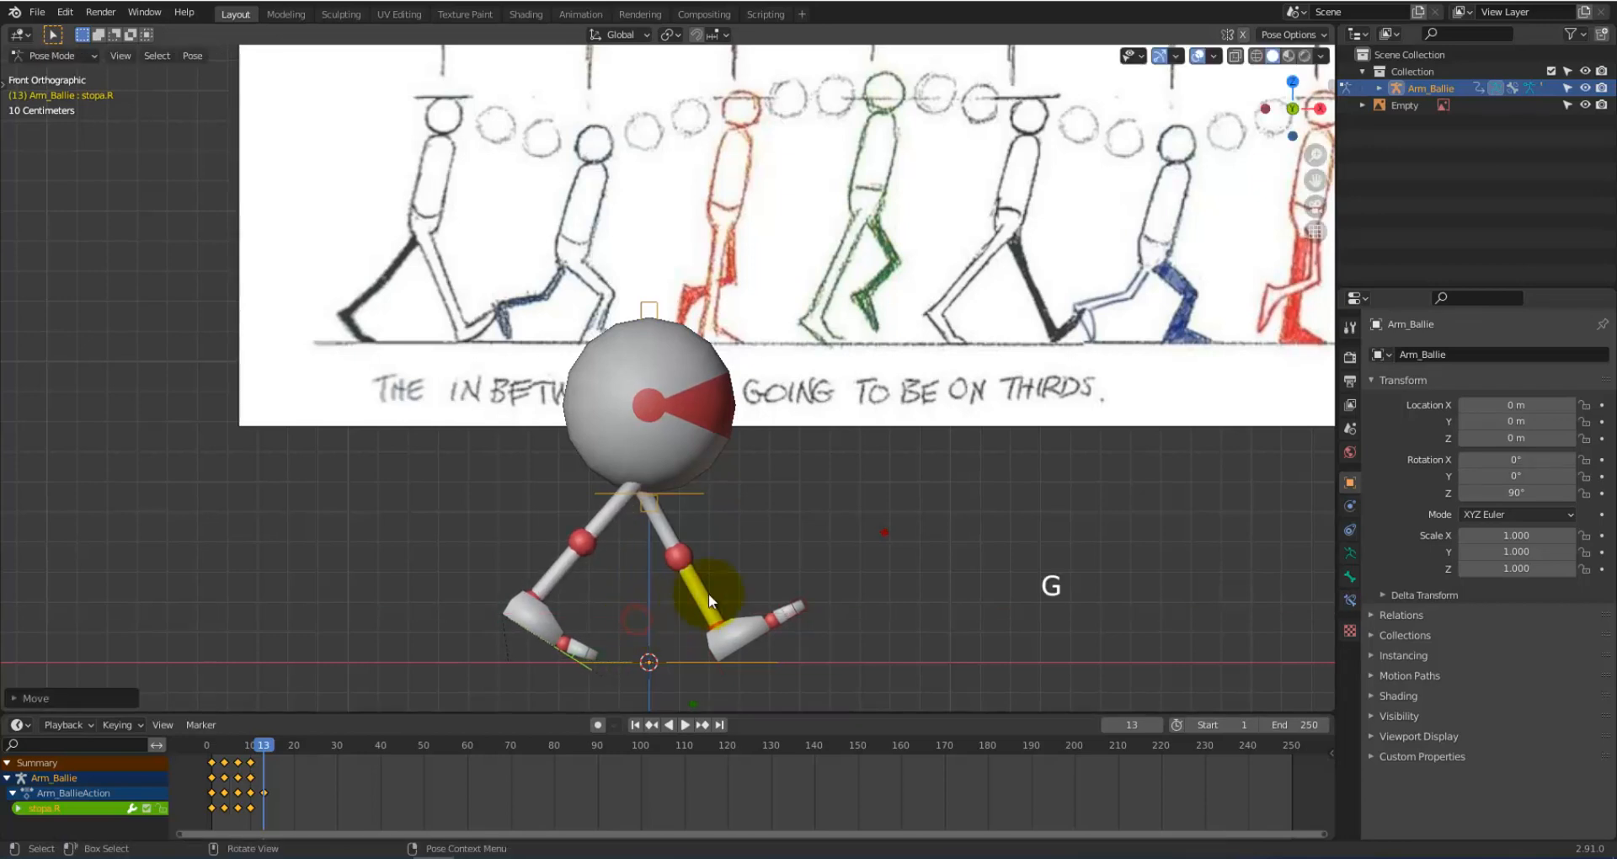
key("r")
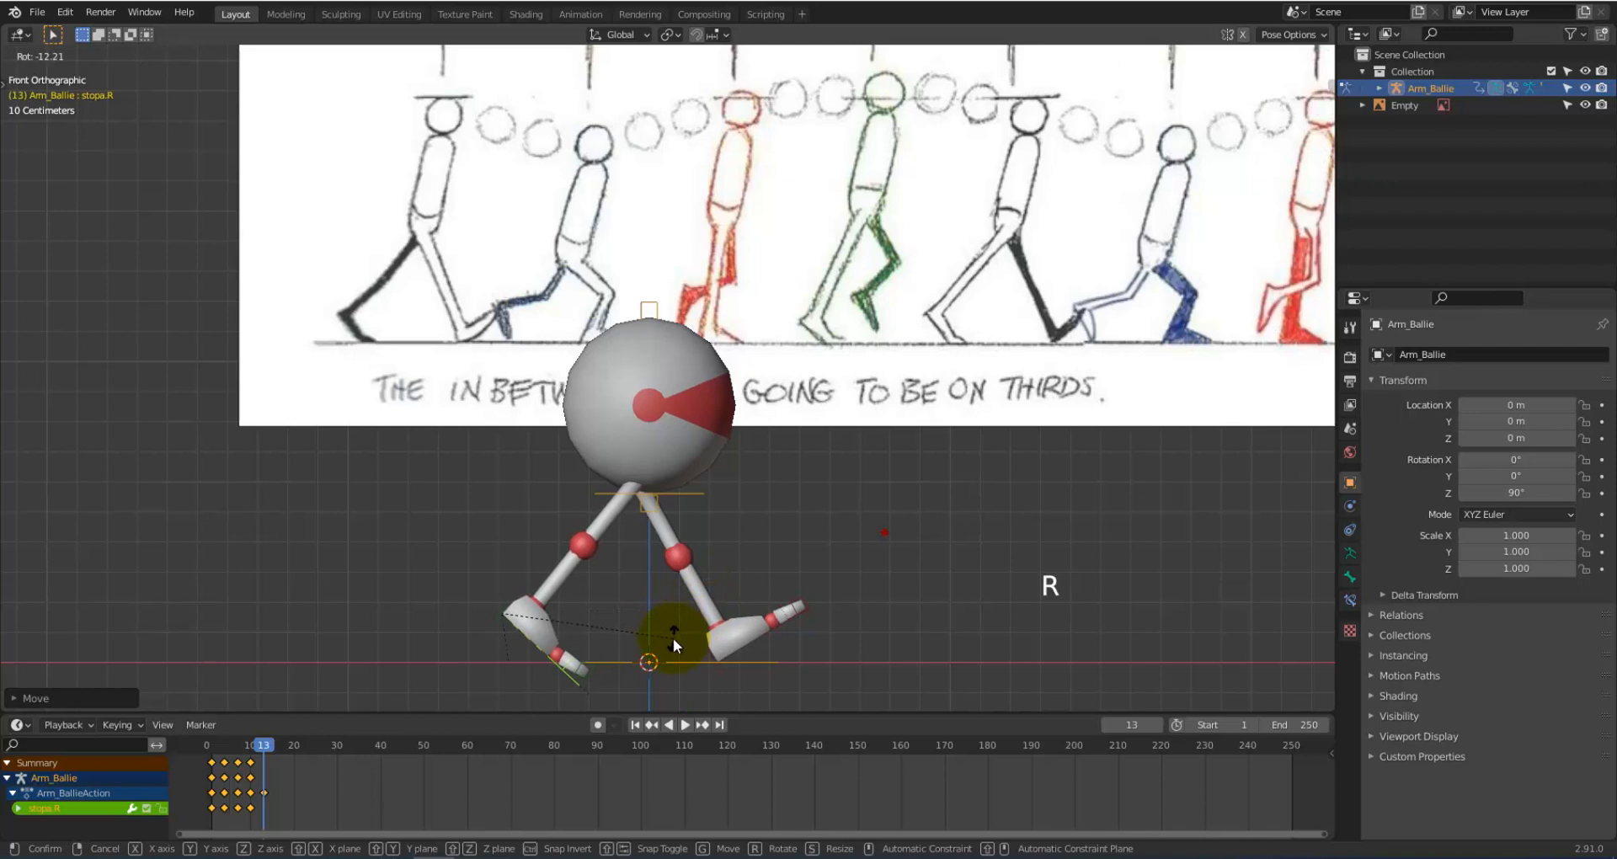
left_click(673, 638)
Step: Raise the right foot control (stopa.R) about 0.05 m along global Z, tilt its toes up about 7°, and keyframe it at frame 13
key("g")
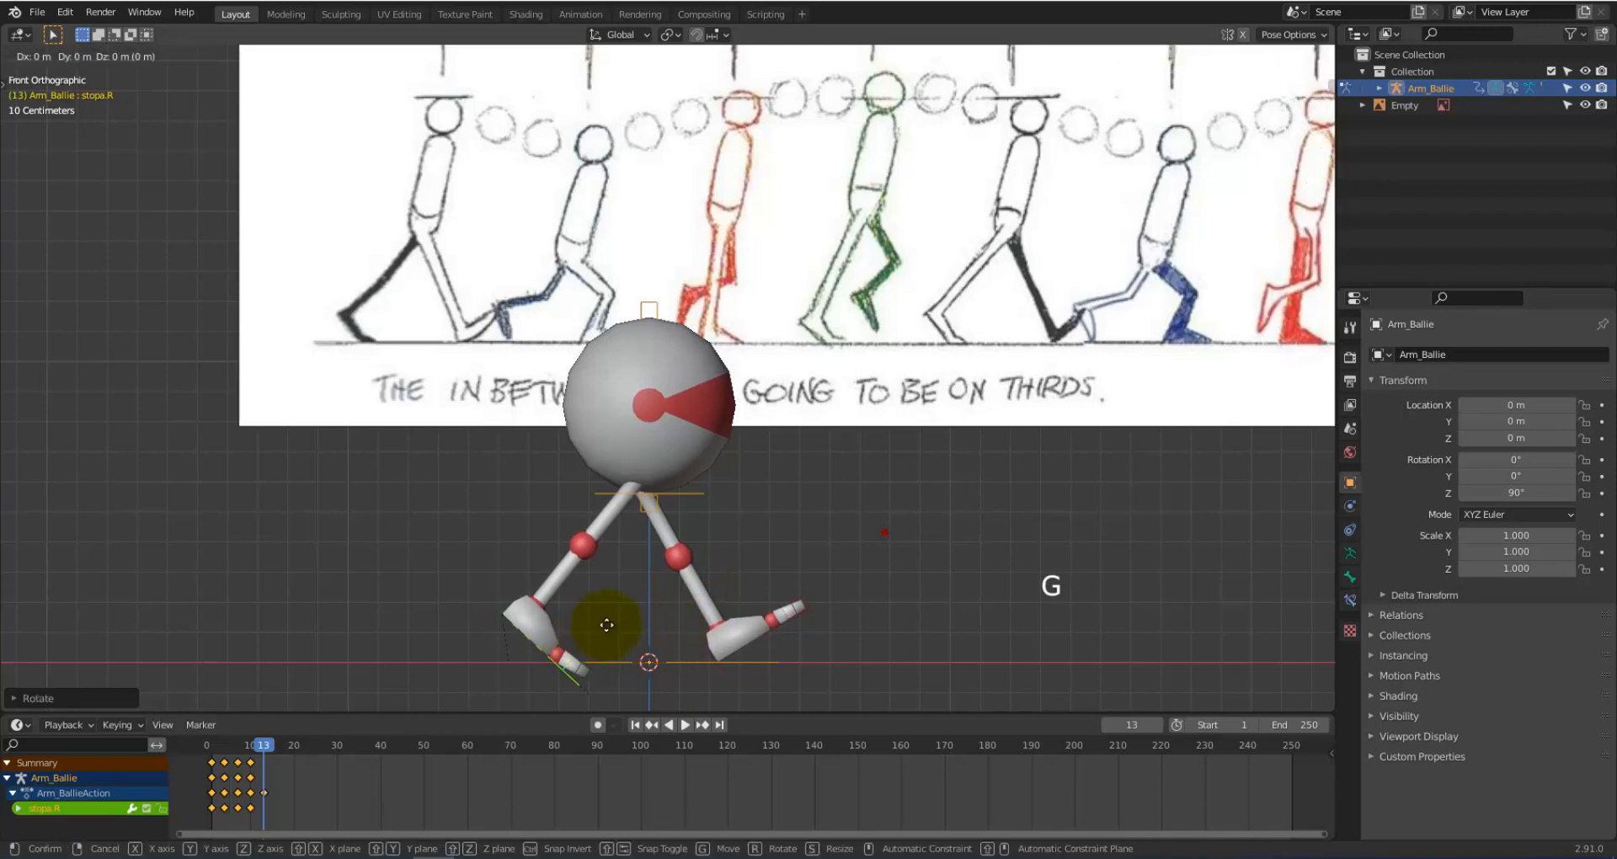
key("z")
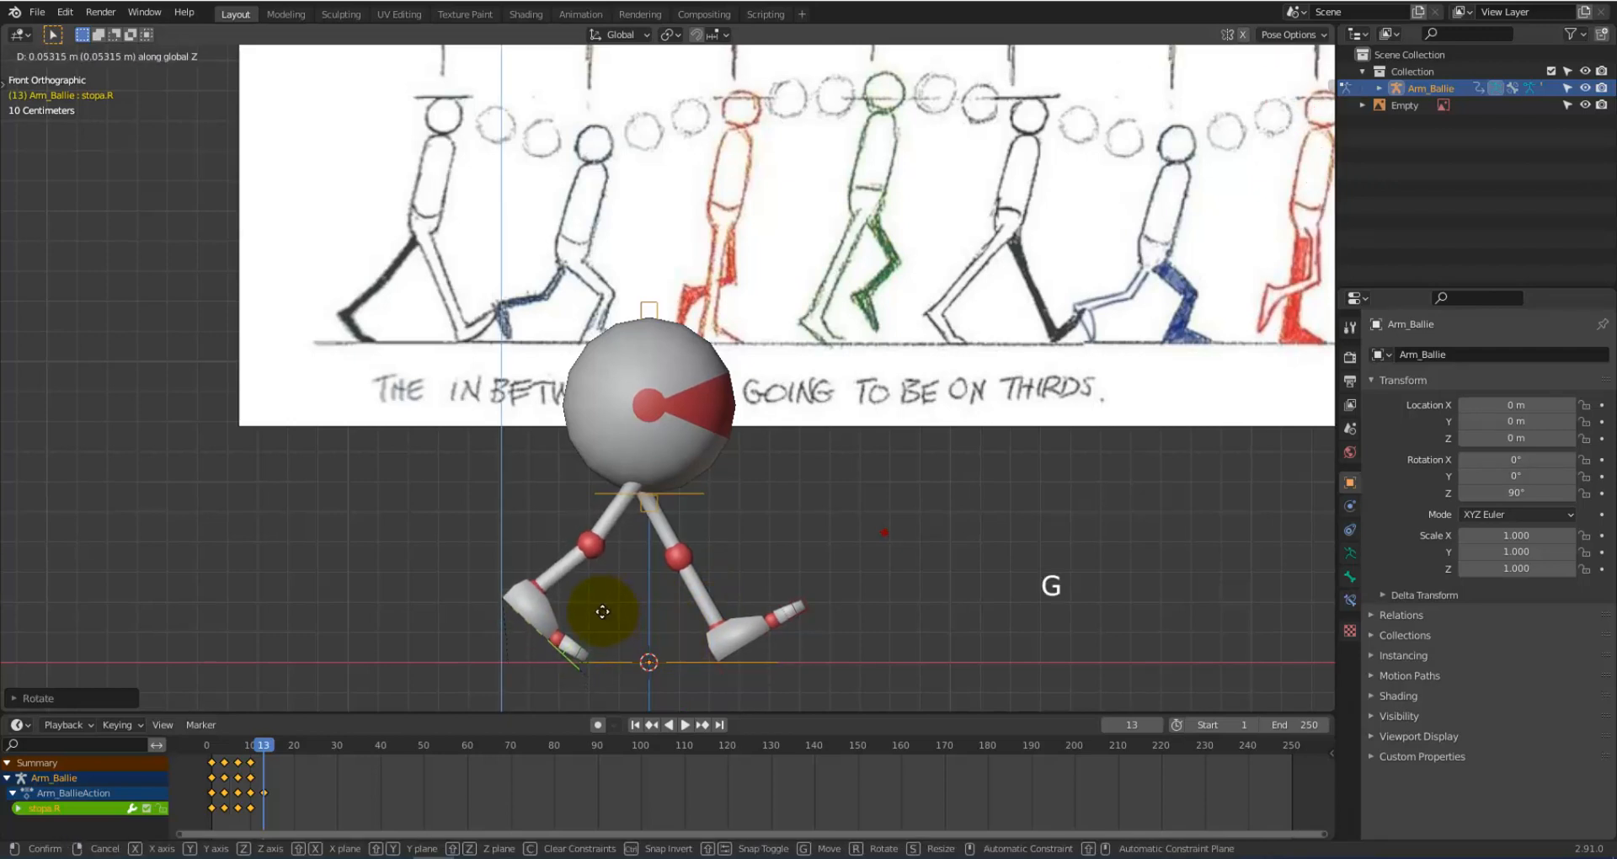
left_click(601, 613)
key("g")
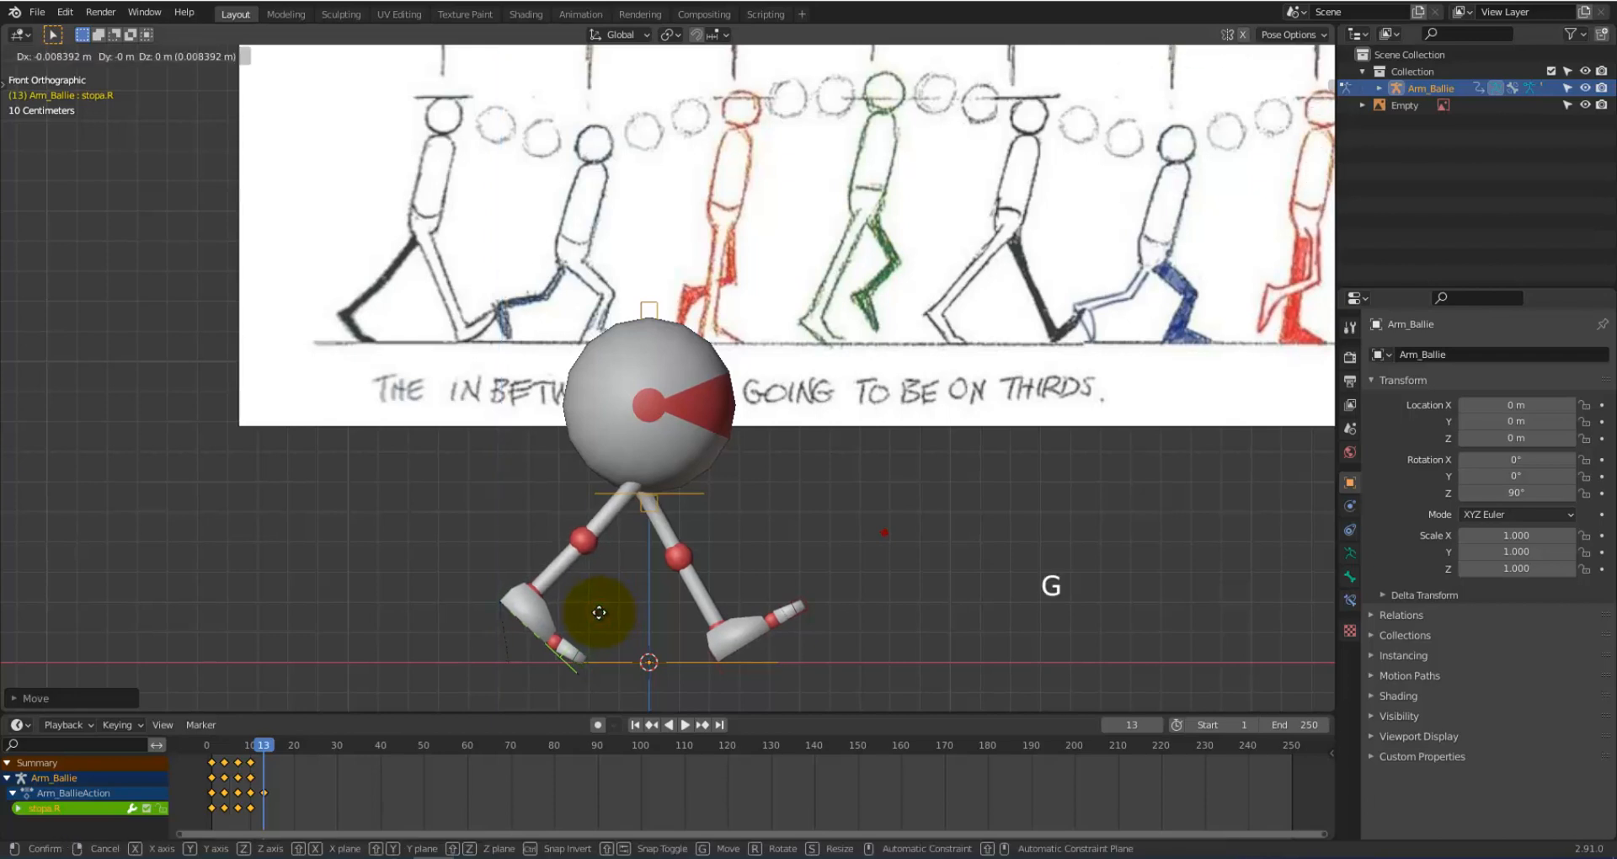
key("r")
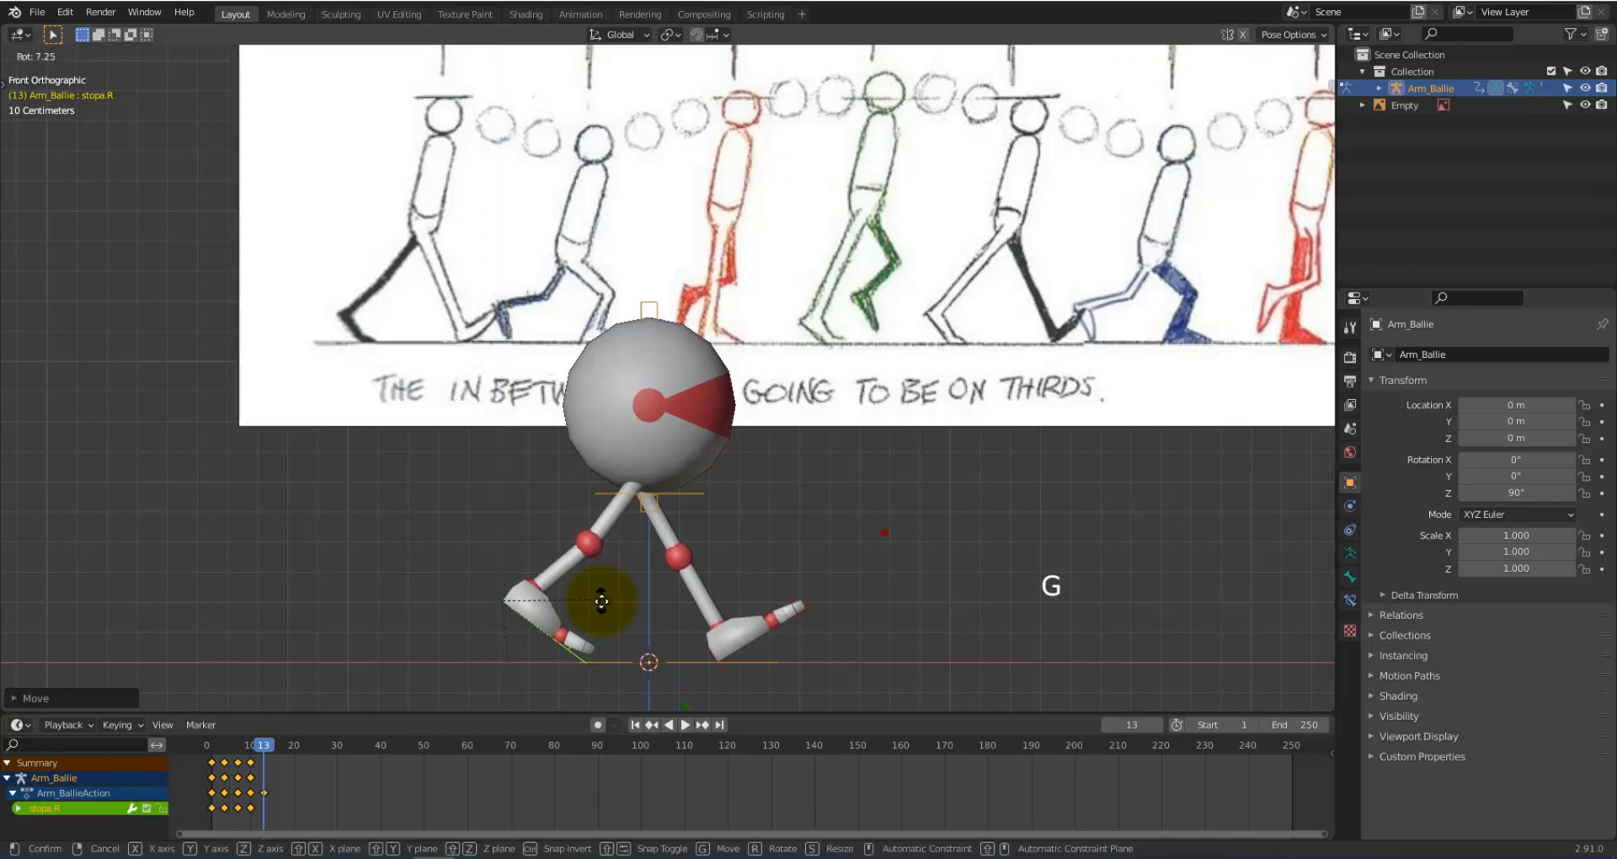
left_click(598, 603)
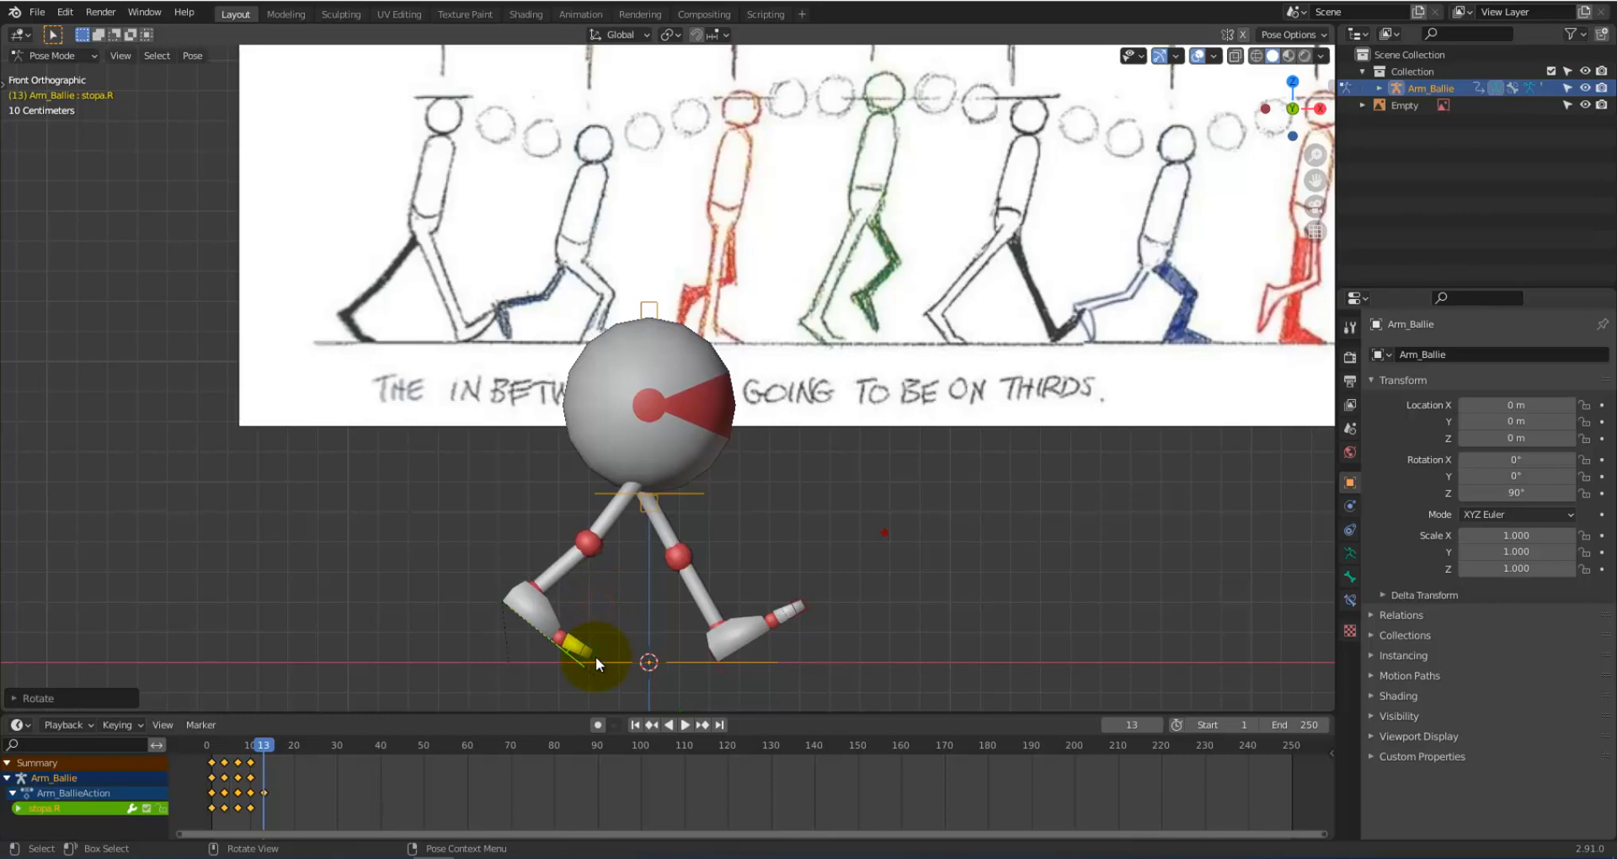
left_click(595, 655)
key("i")
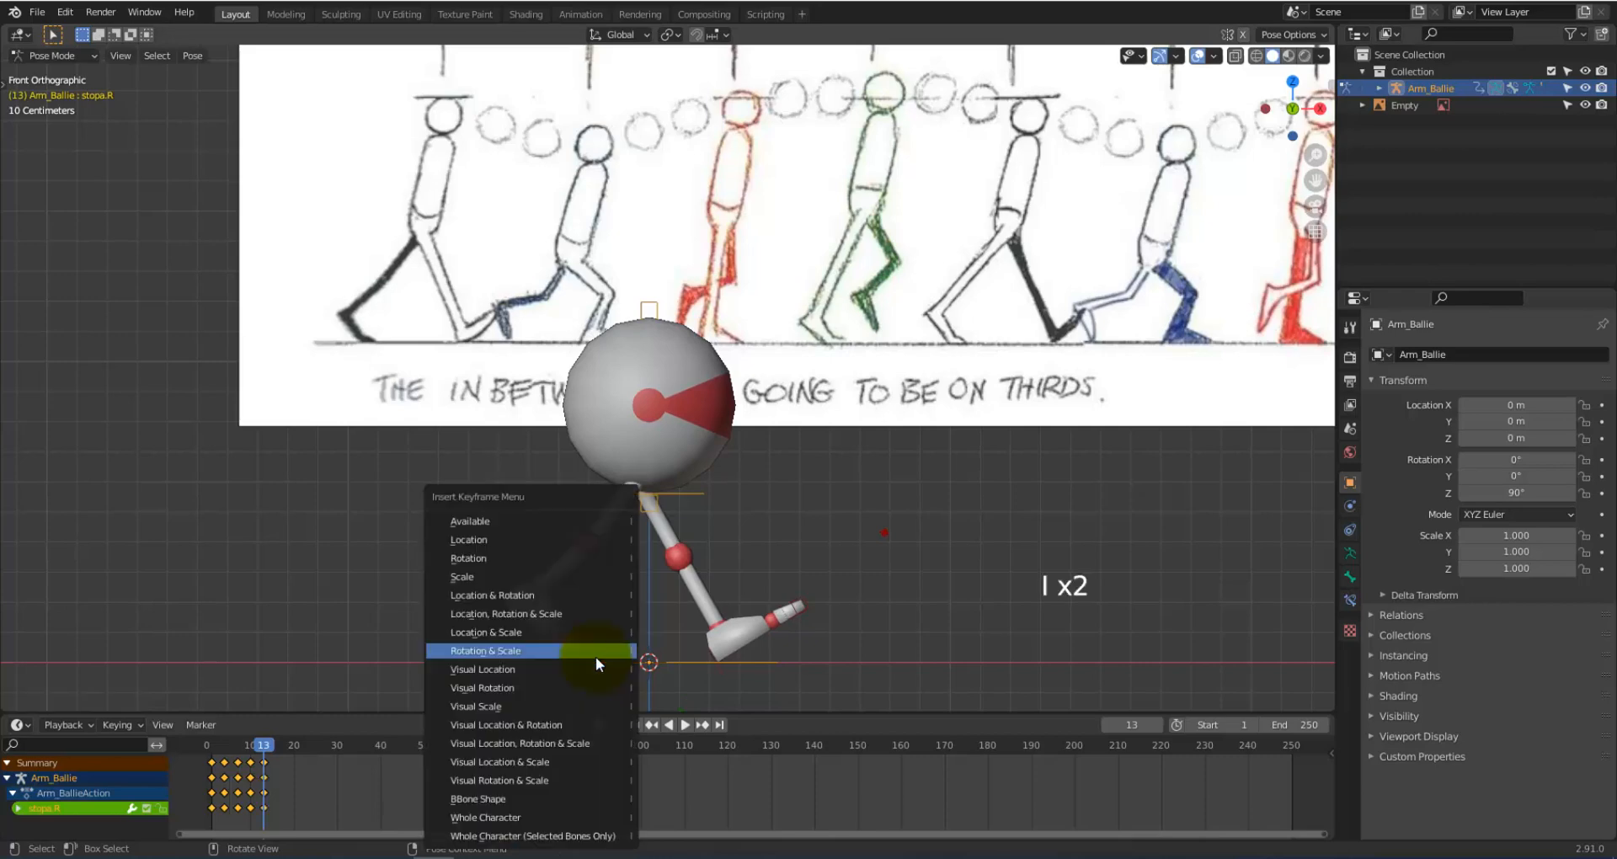
Step: Rotate the right toe control (nosok_d.R) slightly downward and insert a Location, Rotation & Scale keyframe at frame 13
scroll(604, 649, "up", 3)
middle_click_drag(604, 649, 704, 275, "shift")
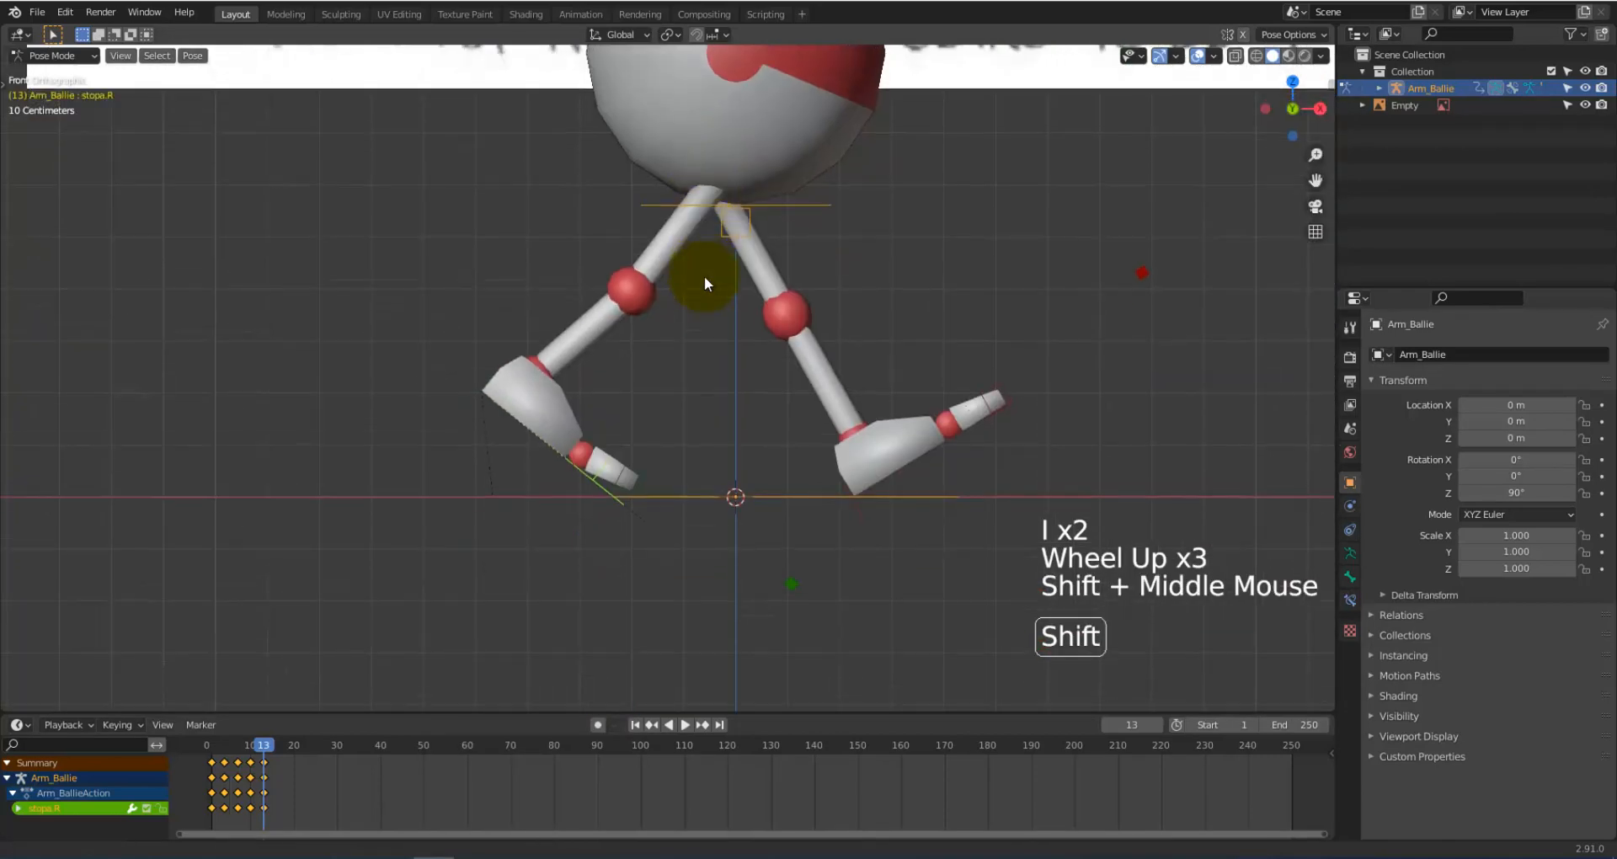
left_click(653, 483)
key("r")
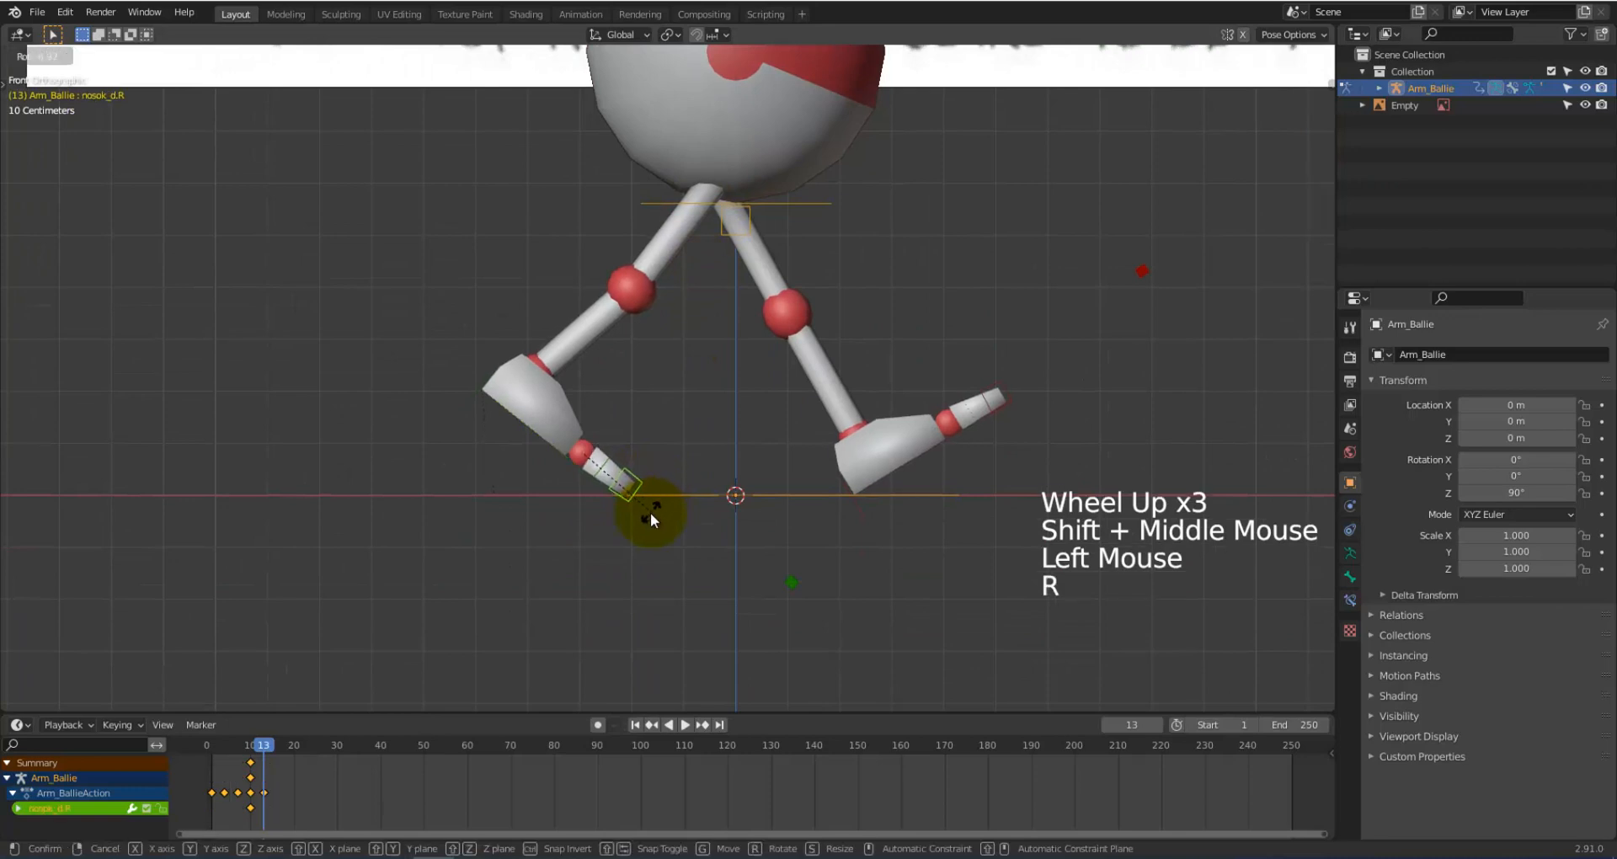
left_click(650, 513)
key("i")
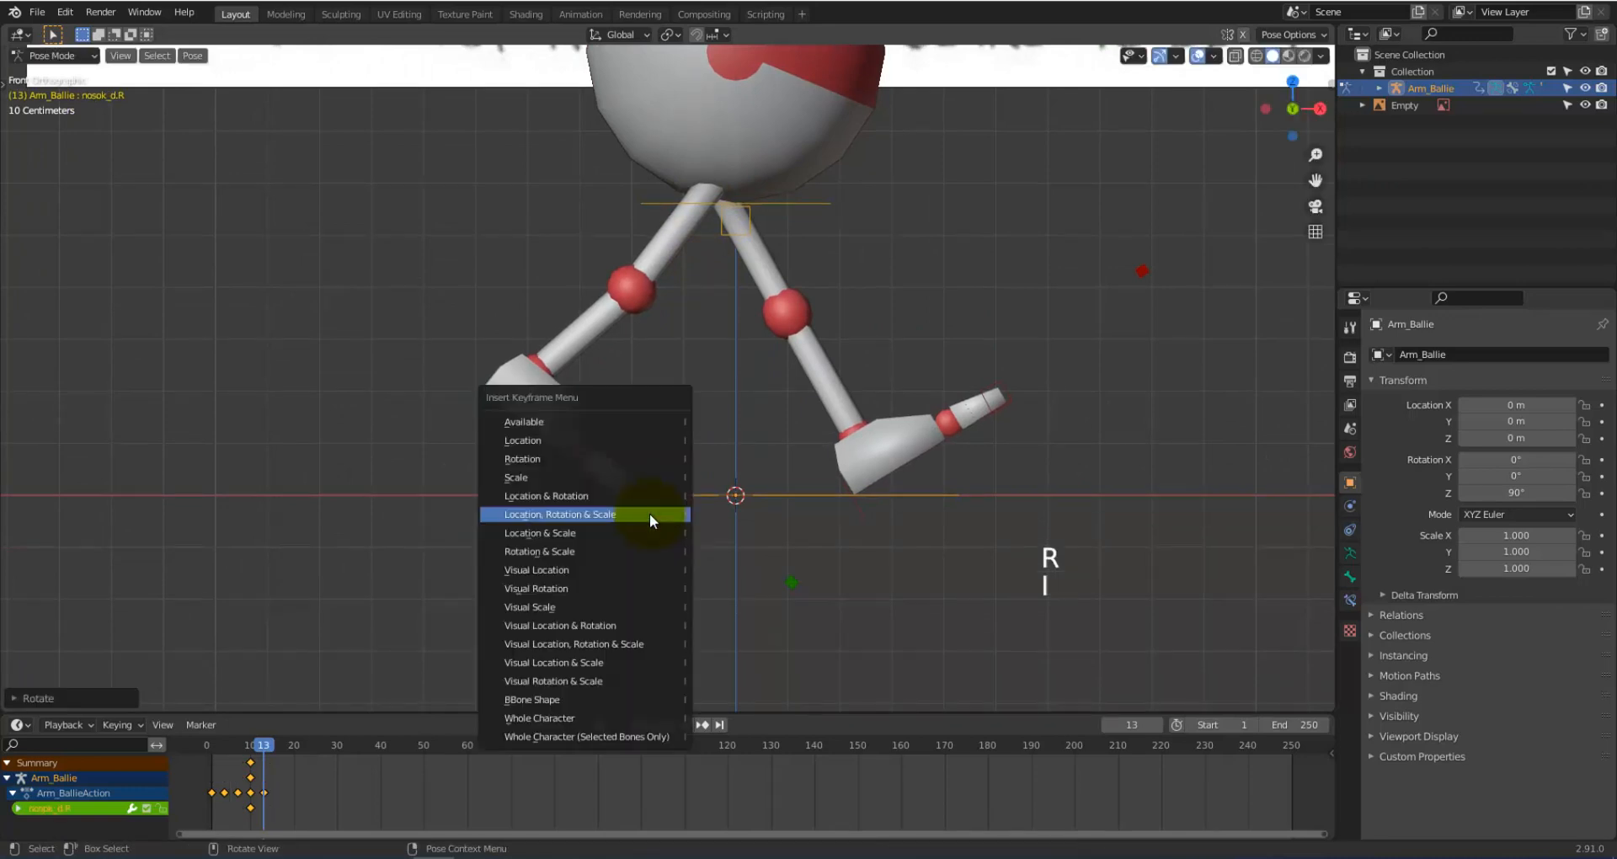
left_click(650, 515)
Step: Rotate the right foot control (stopa.R) about 10° so its heel lifts and its toes point further down
scroll(660, 527, "down", 3)
middle_click_drag(920, 417, 862, 515, "shift")
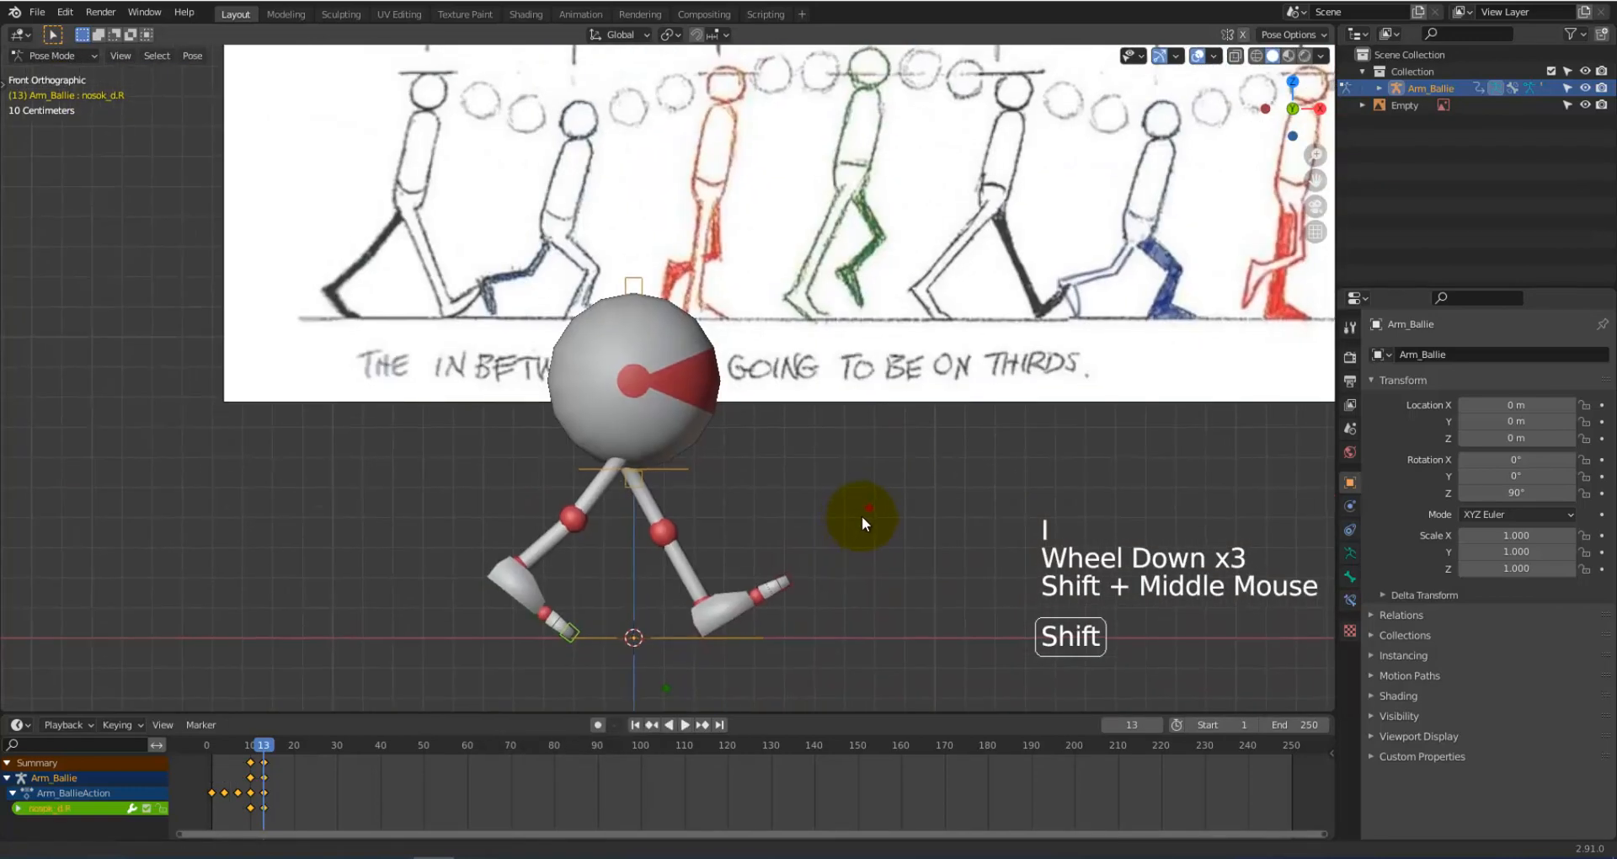
left_click(546, 628)
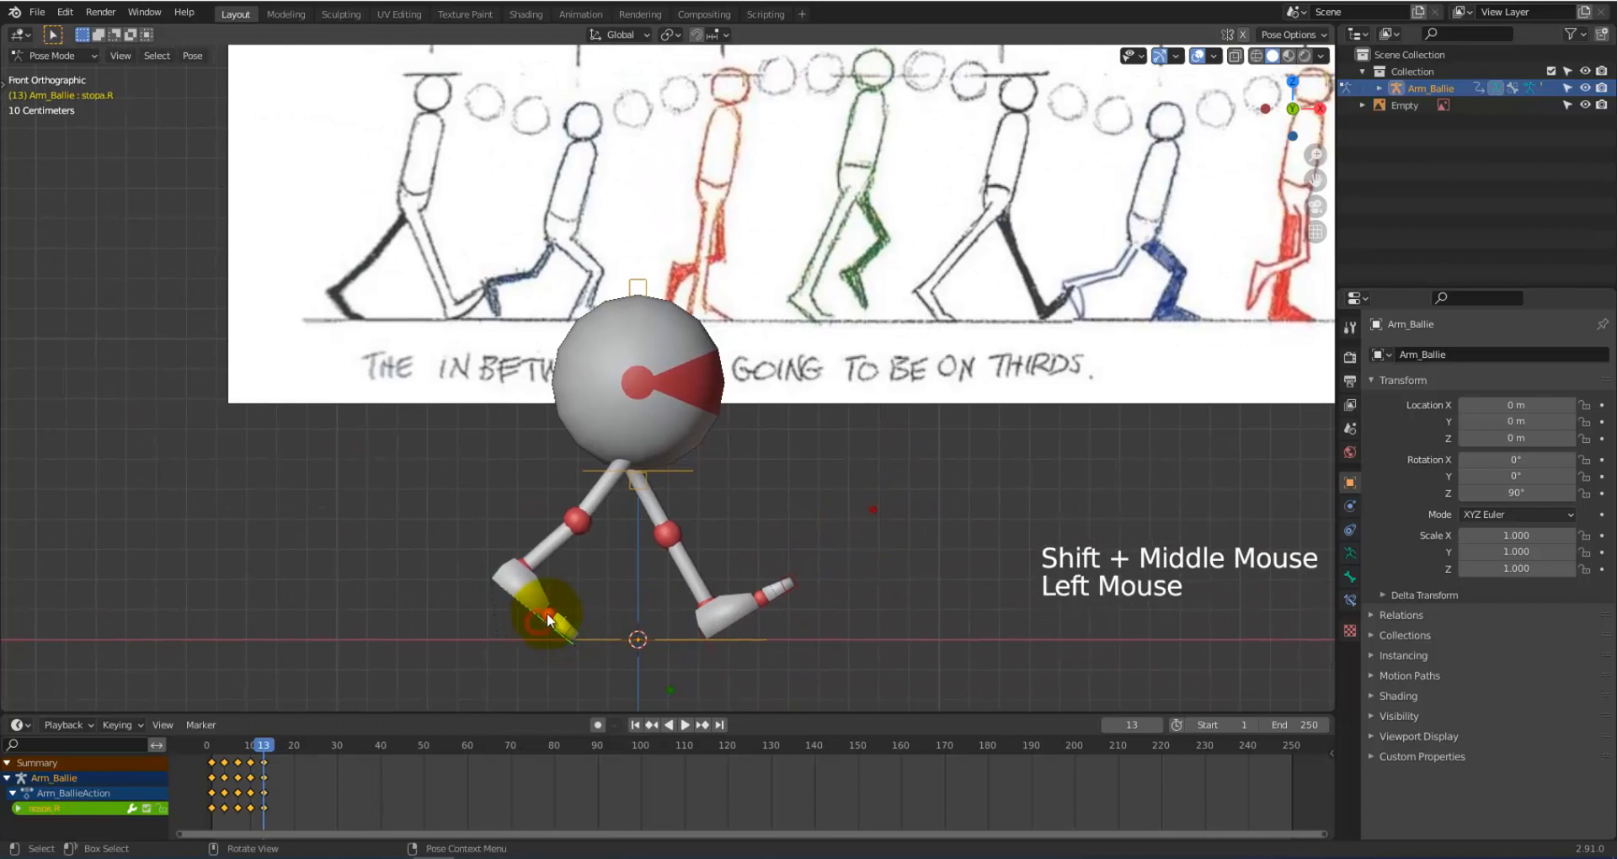
left_click(547, 613)
key("g")
key("r")
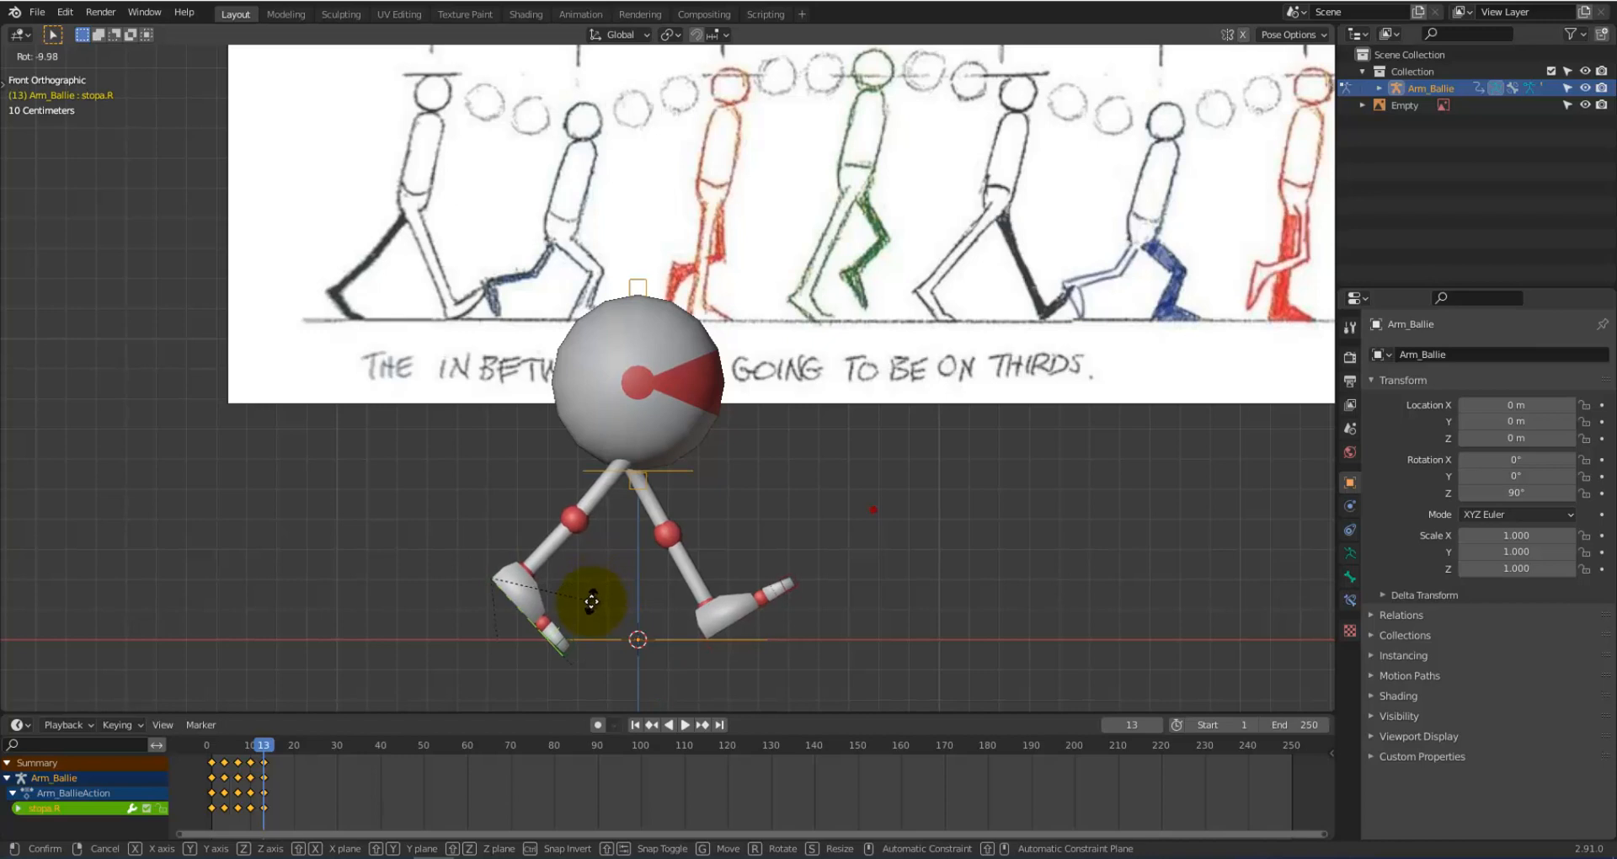
left_click(593, 594)
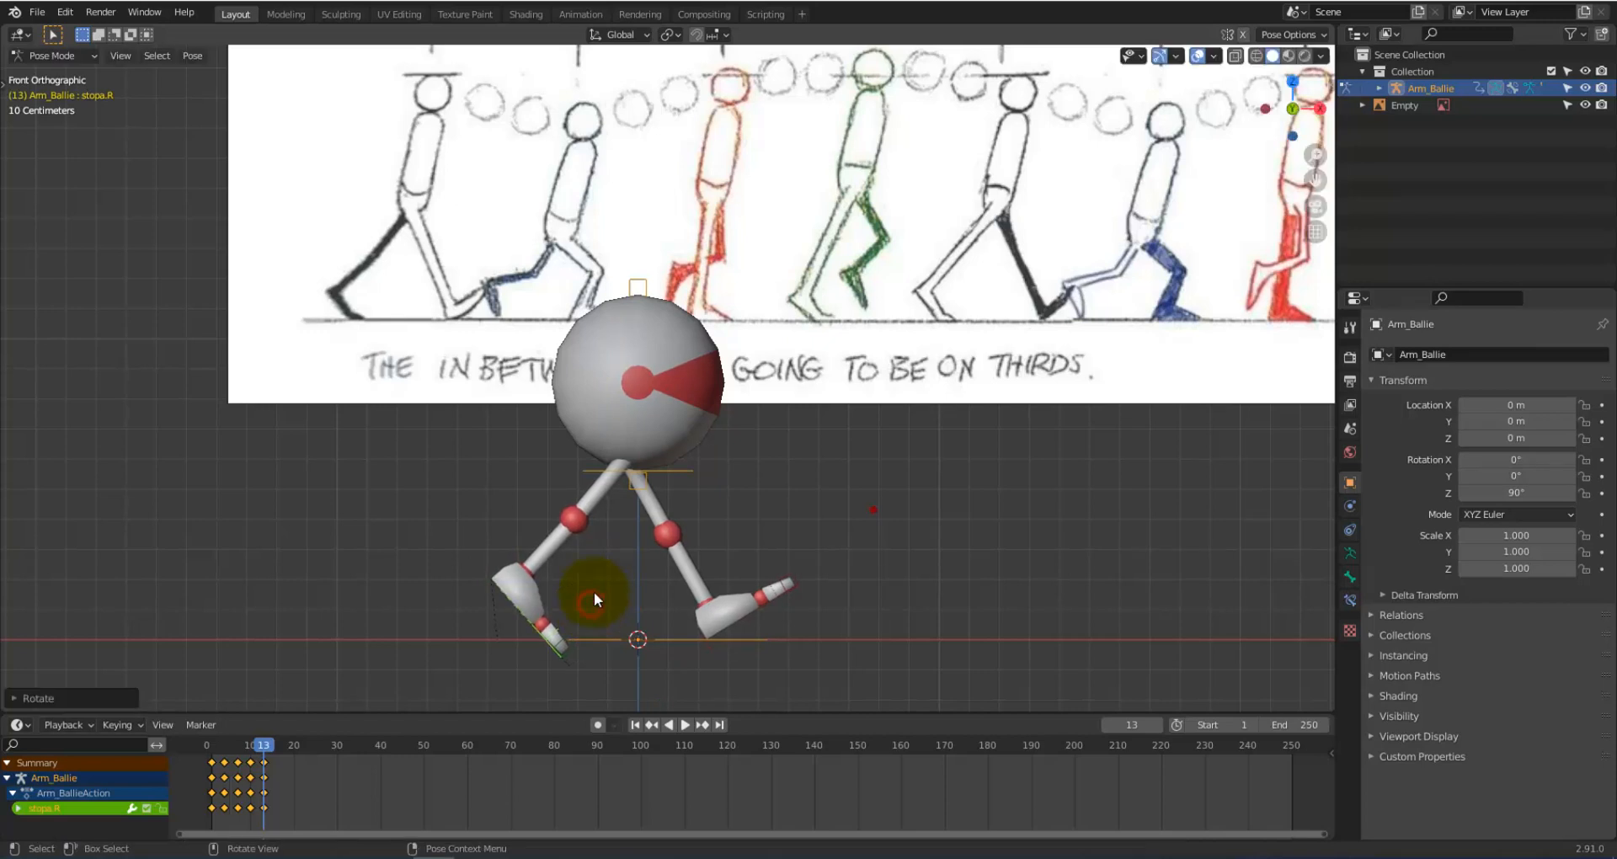
key("g")
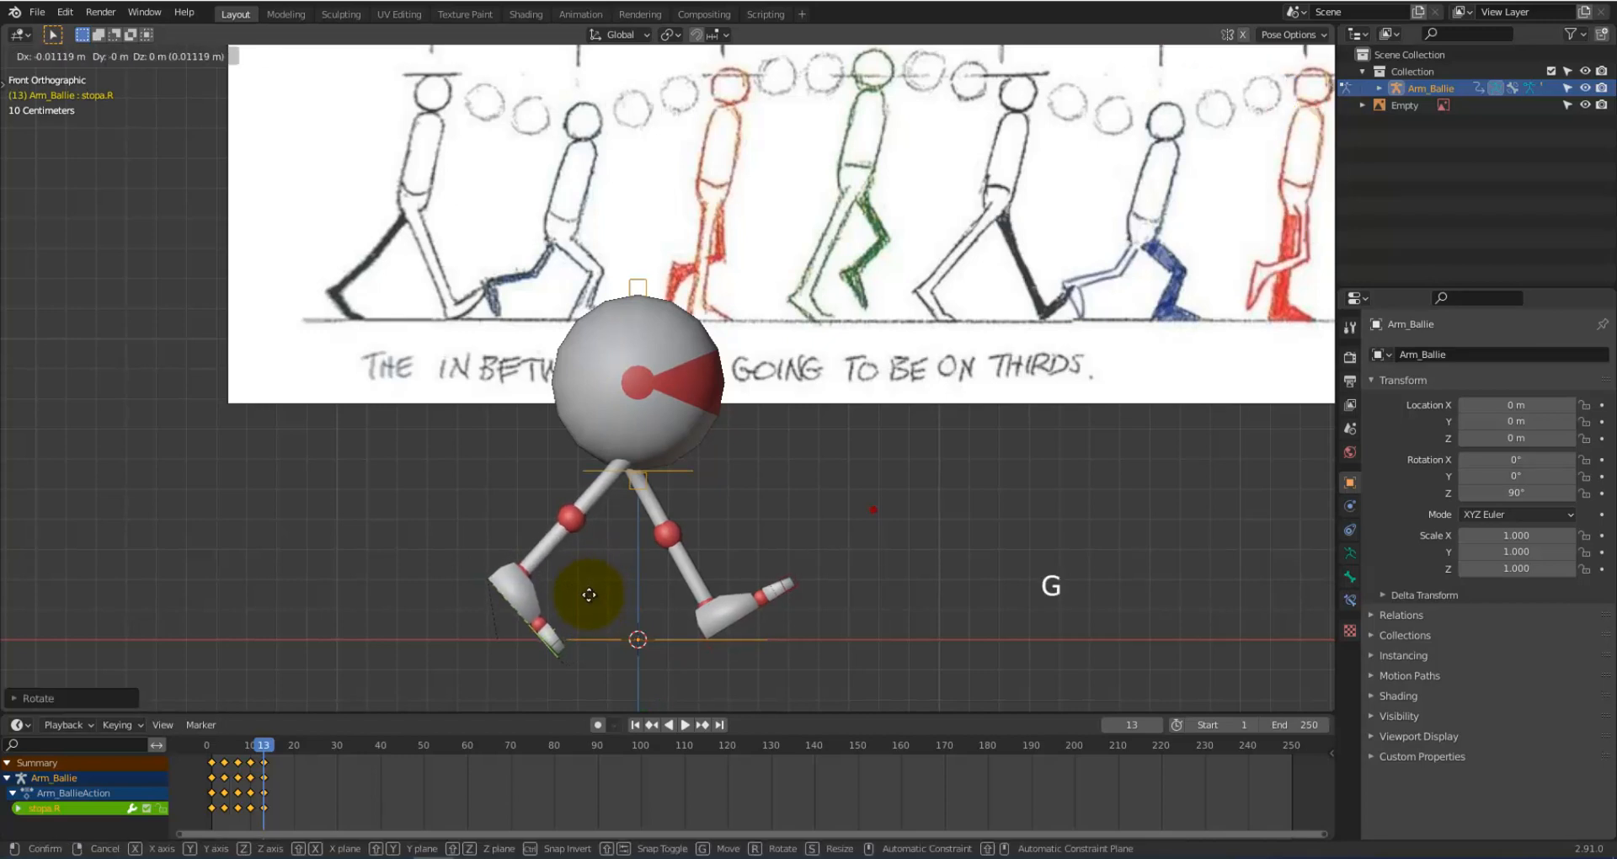
key("x")
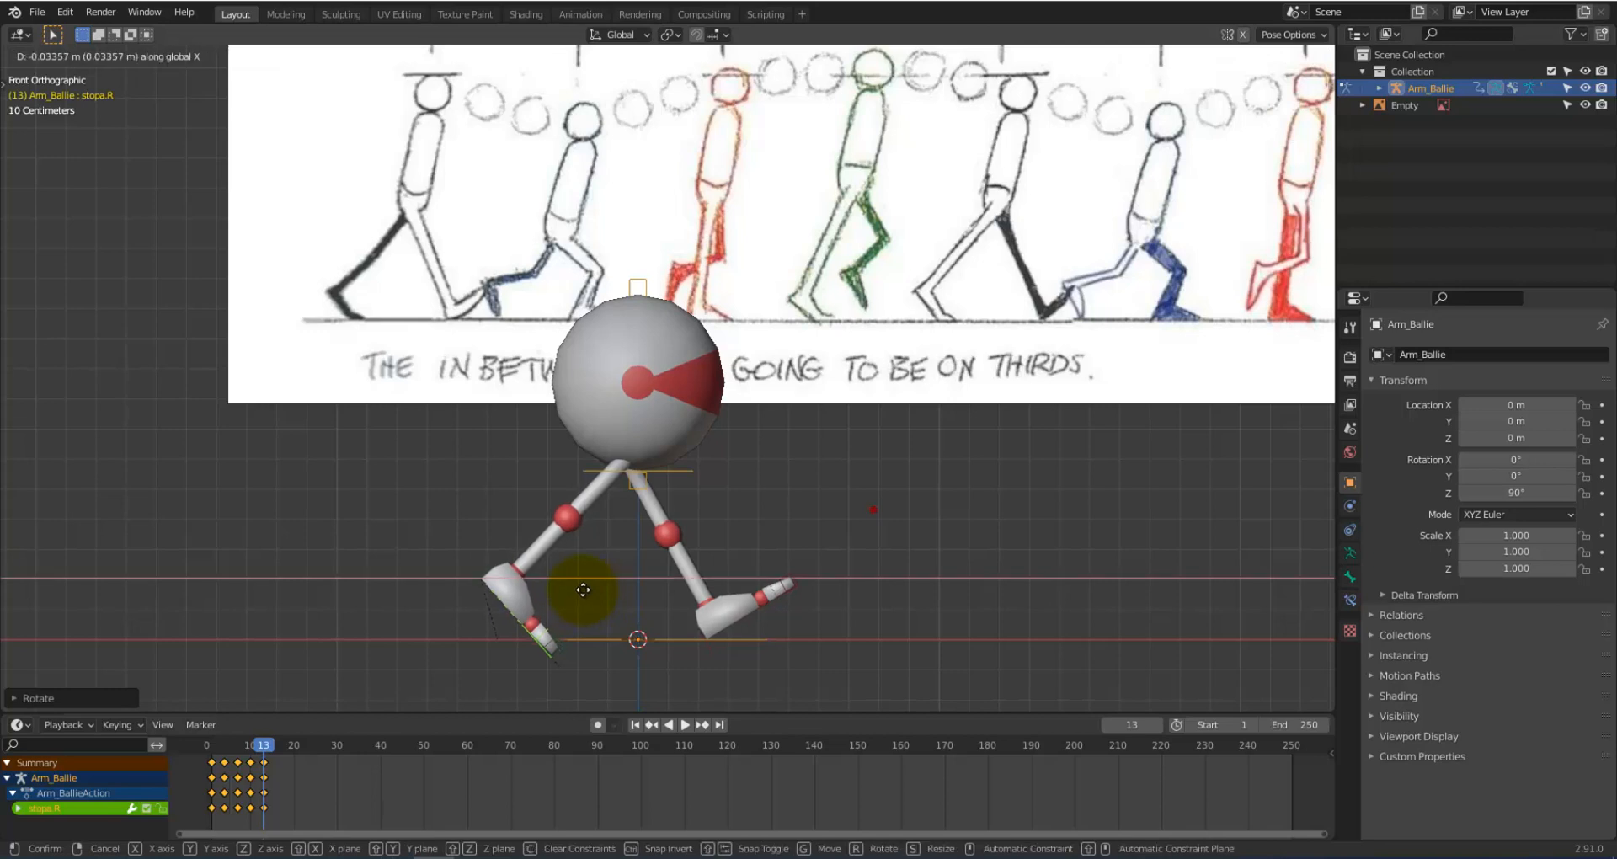
key("z")
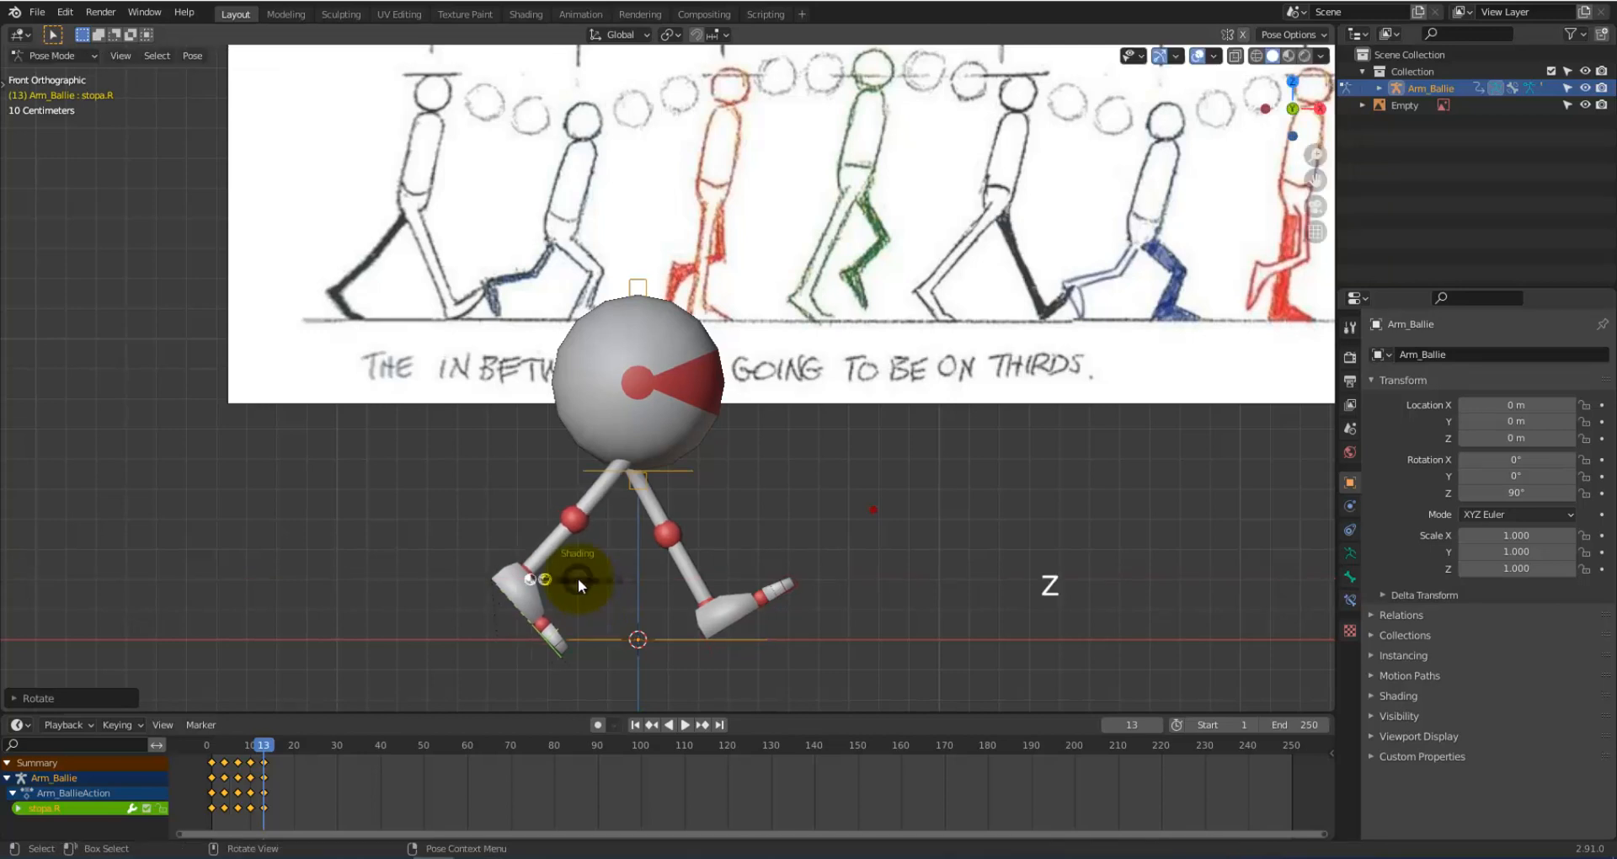
key("g")
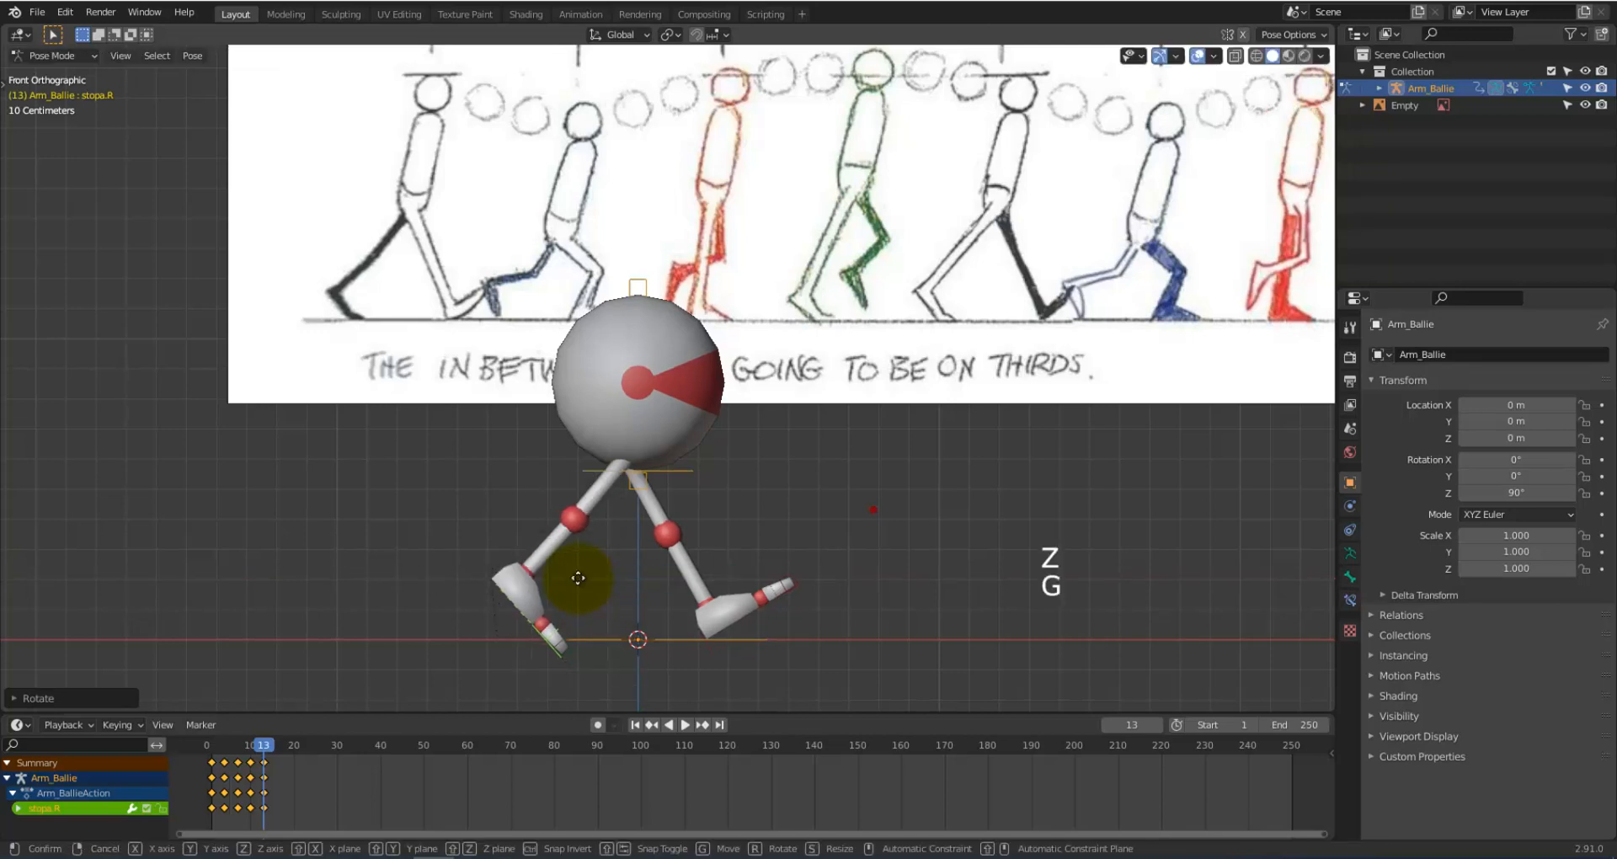
key("z")
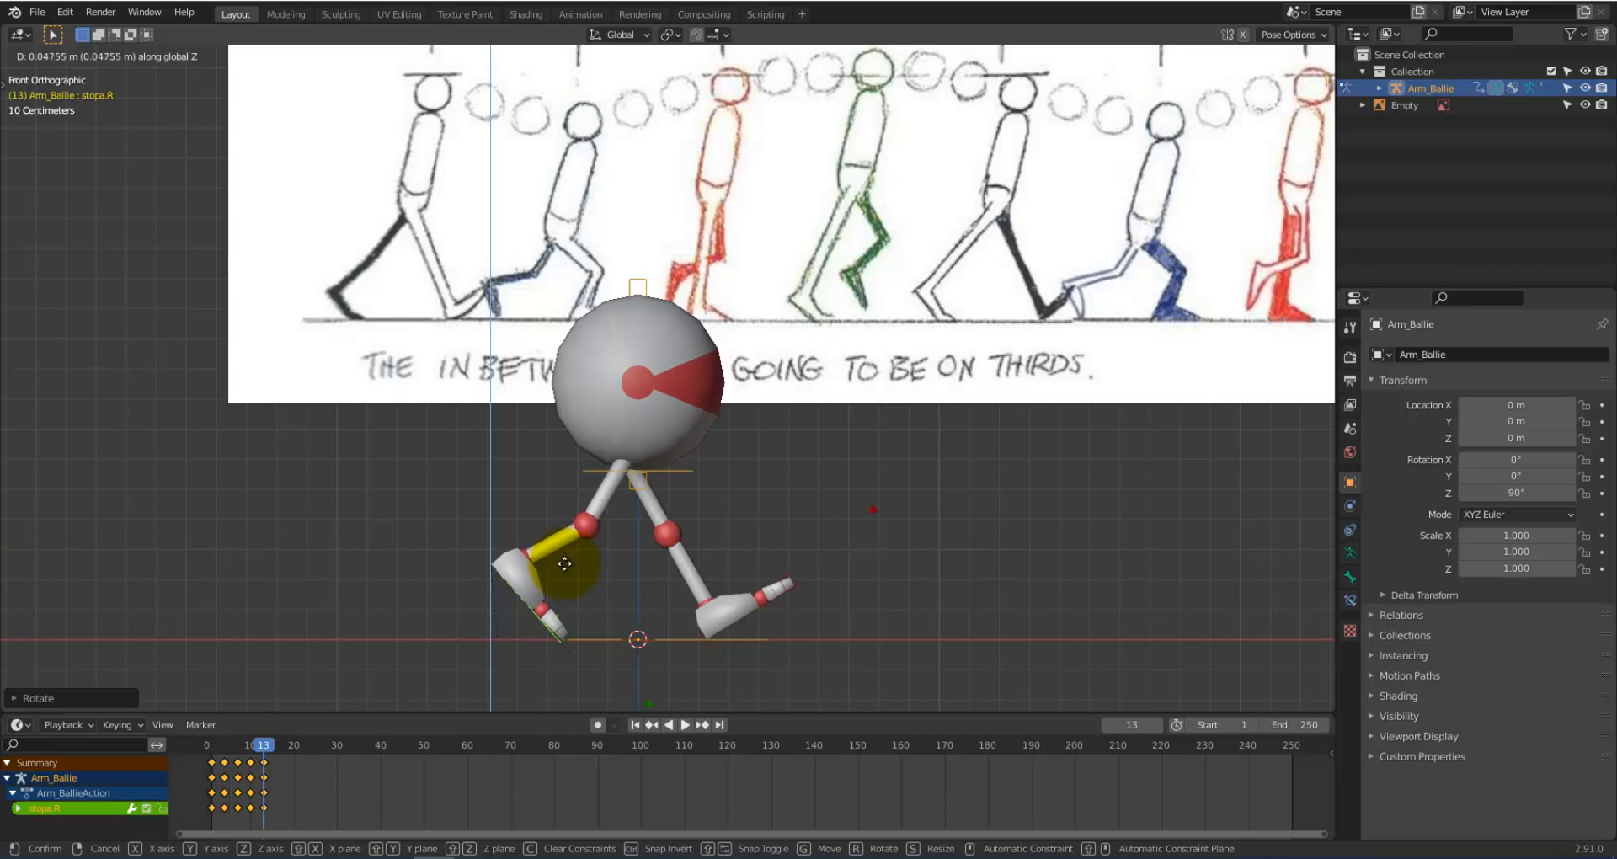
right_click(564, 563)
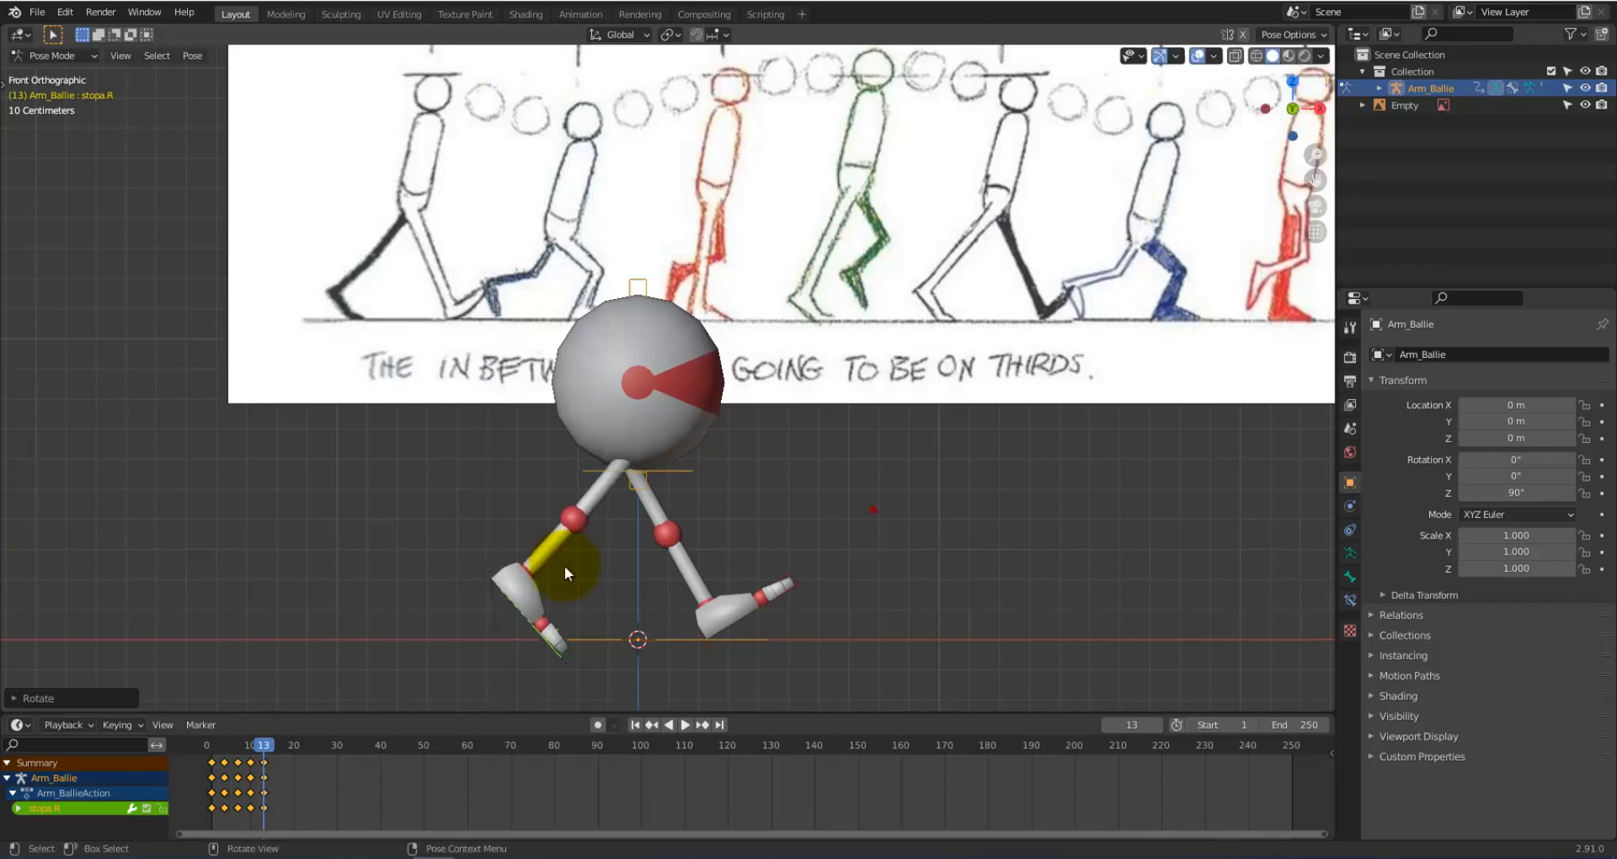
Step: Move the right foot control (stopa.R) slightly backward, and select the right toe control (nosok_d.R)
key("g")
left_click(603, 594)
left_click(560, 647)
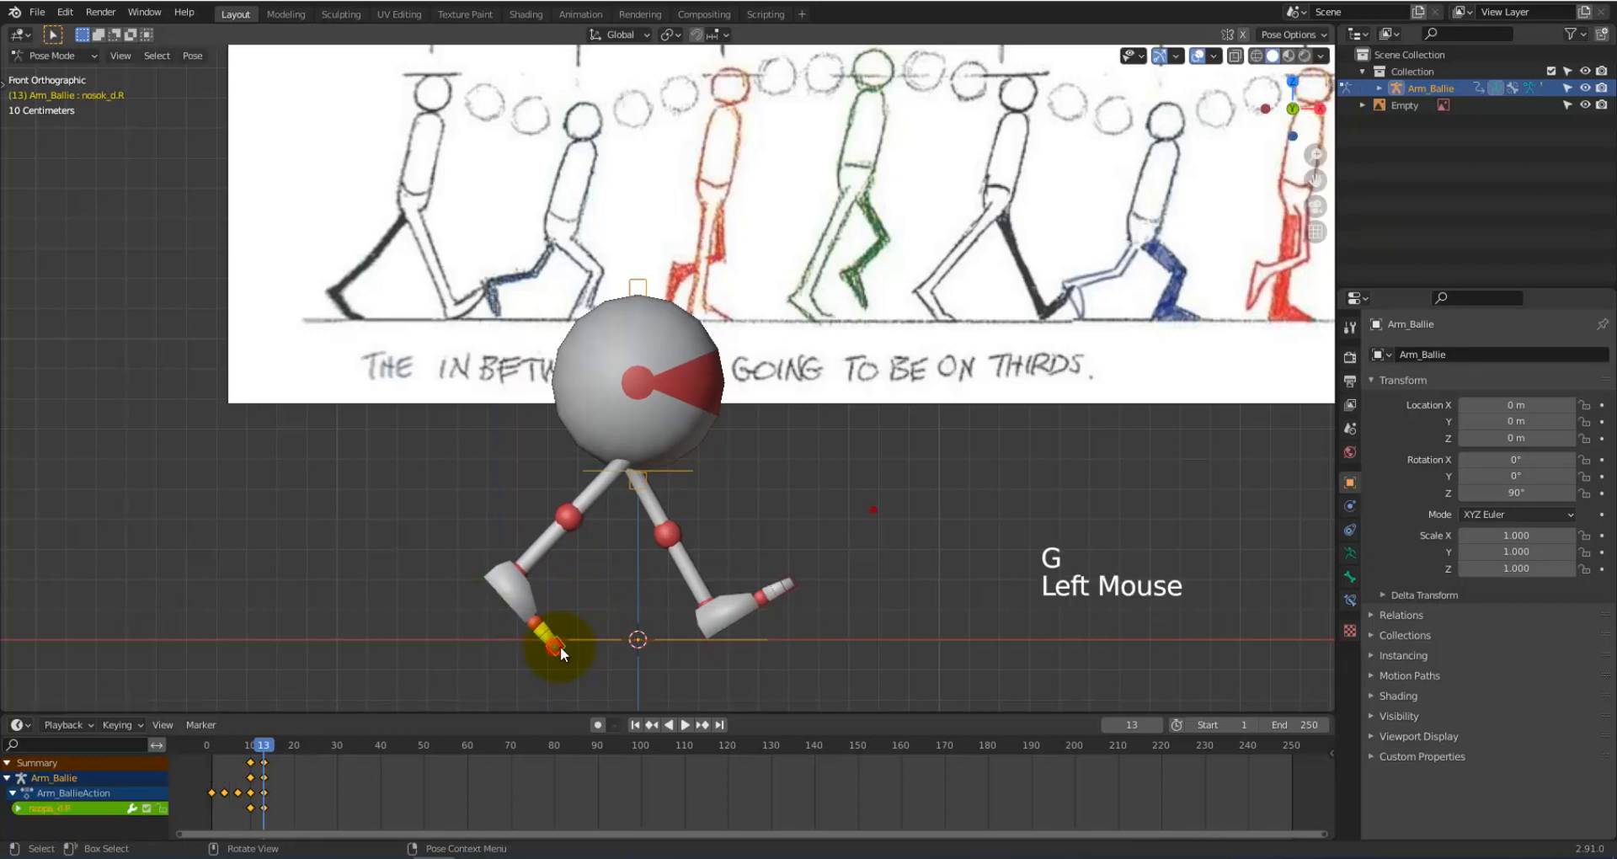
Step: Select the right foot control (stopa.R) and insert a Location, Rotation & Scale keyframe at frame 13
left_click(562, 649)
left_click(543, 633)
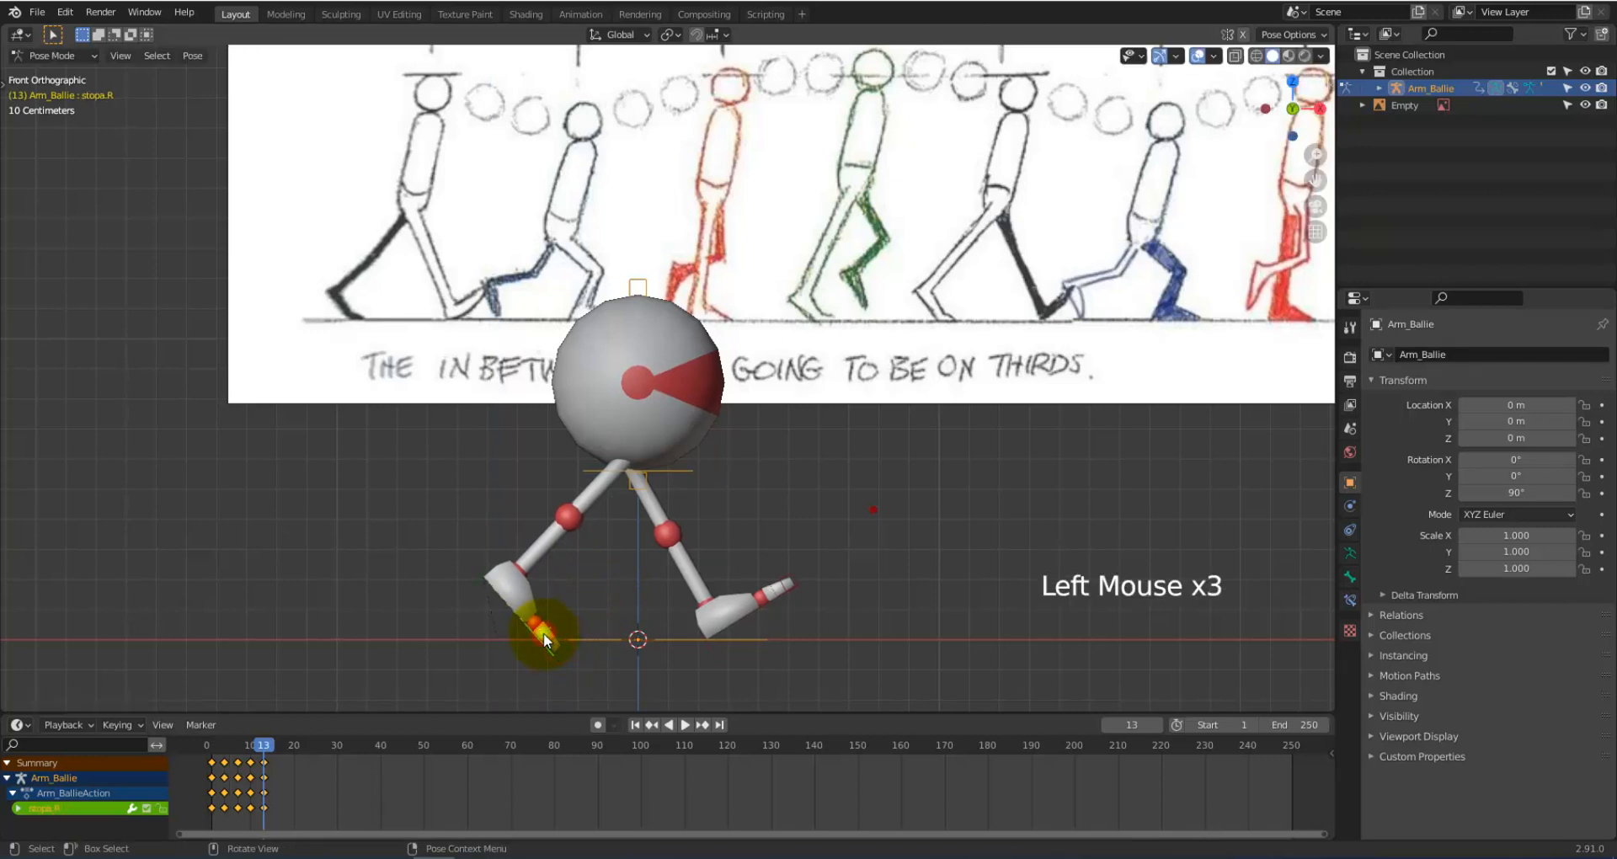
key("i")
key("i")
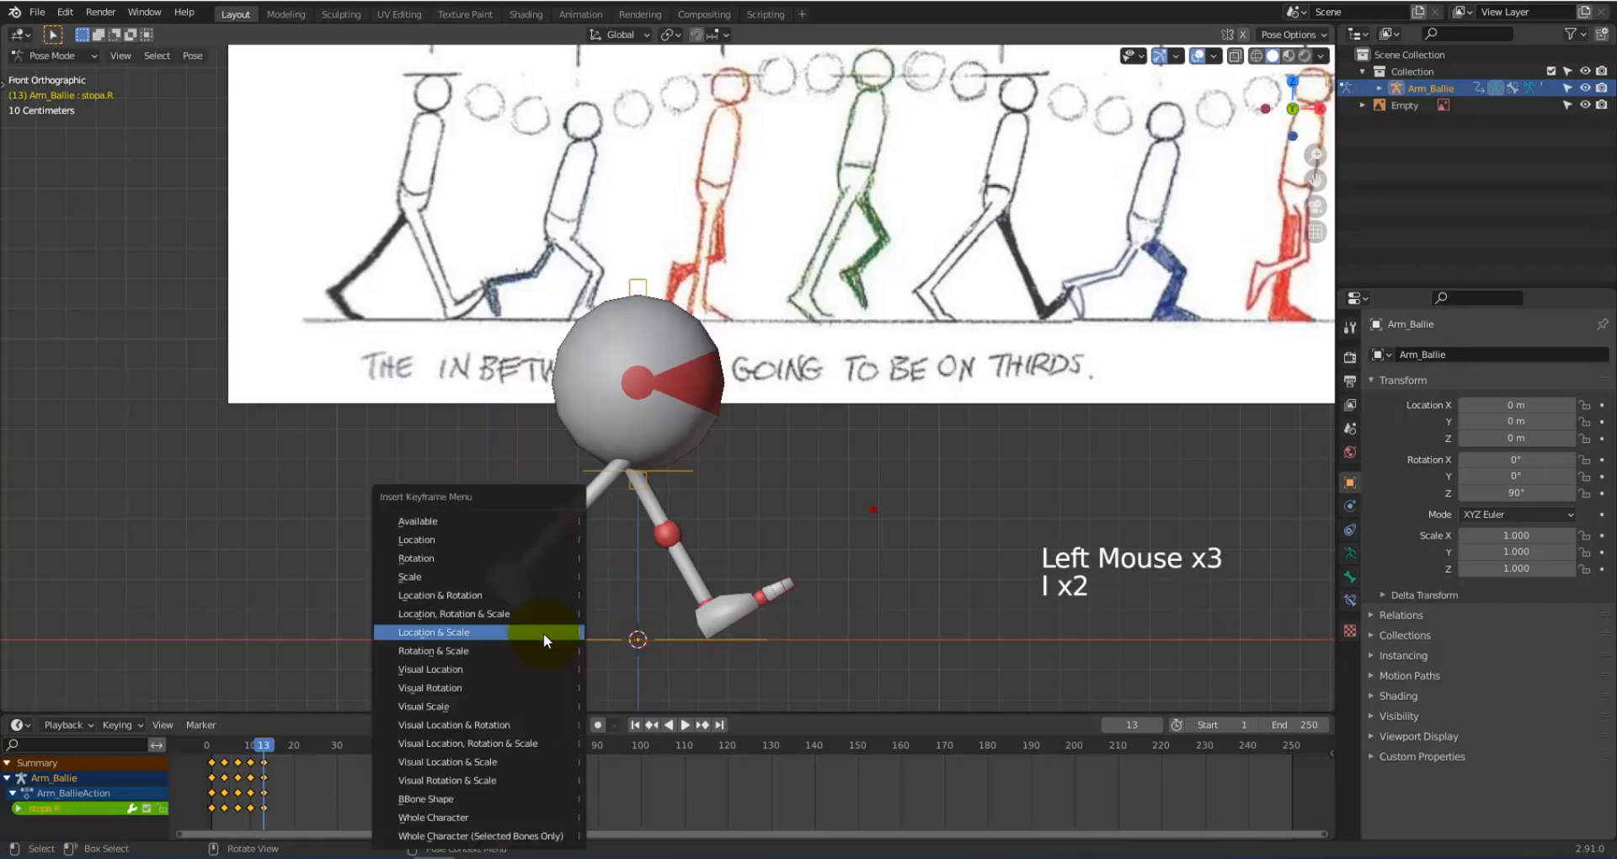
left_click(544, 615)
Step: Rotate the right toe control (nosok_d.R) upward so the toes lie closer to the ground line, and keyframe it at frame 13
left_click(563, 642)
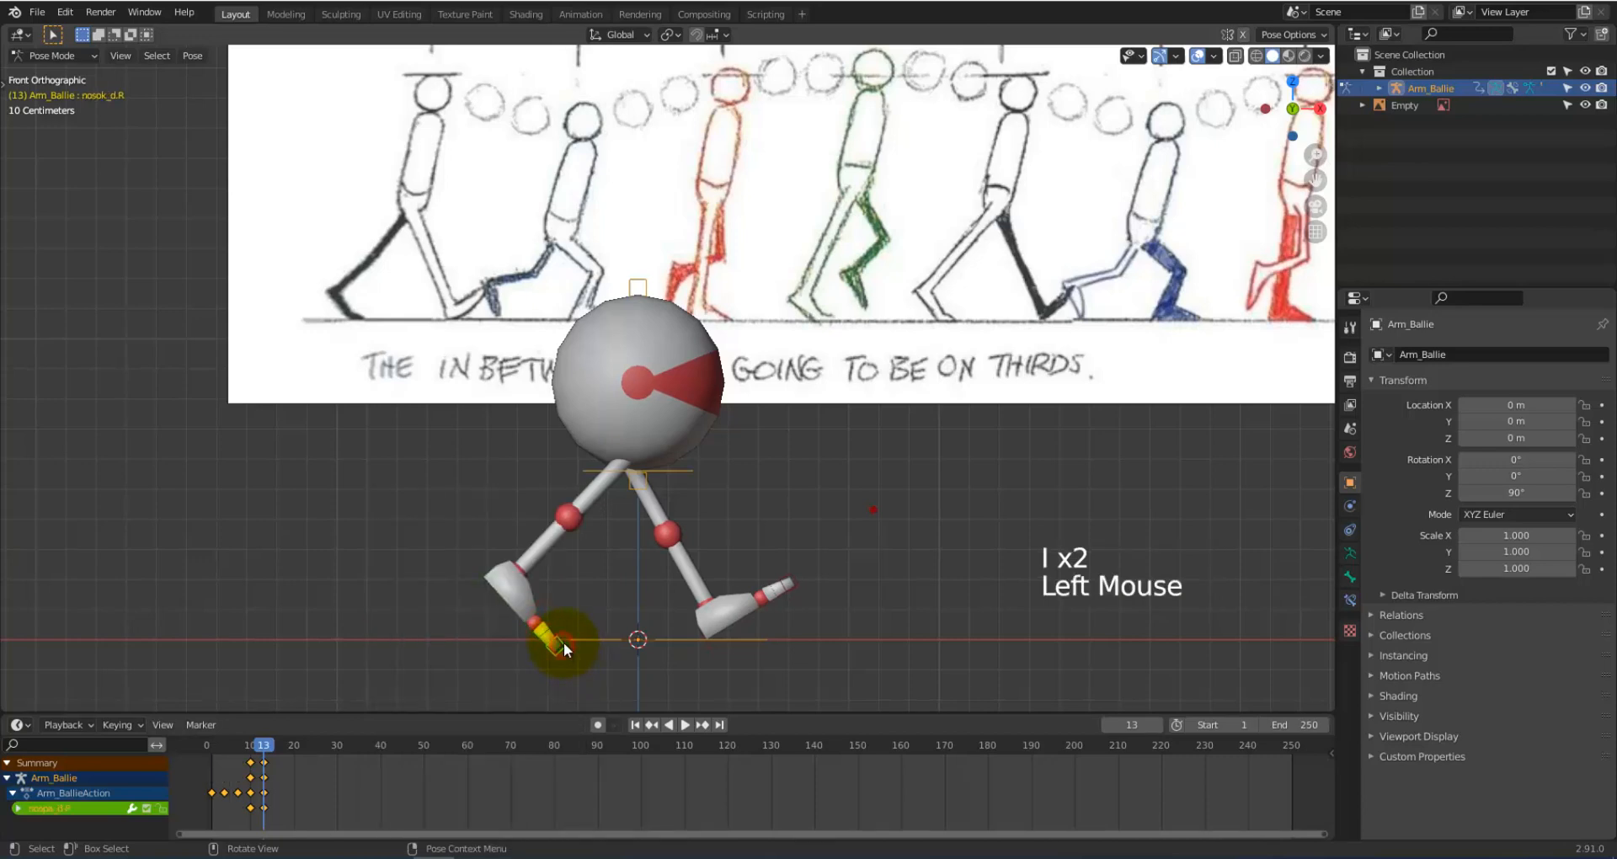
key("r")
left_click(564, 642)
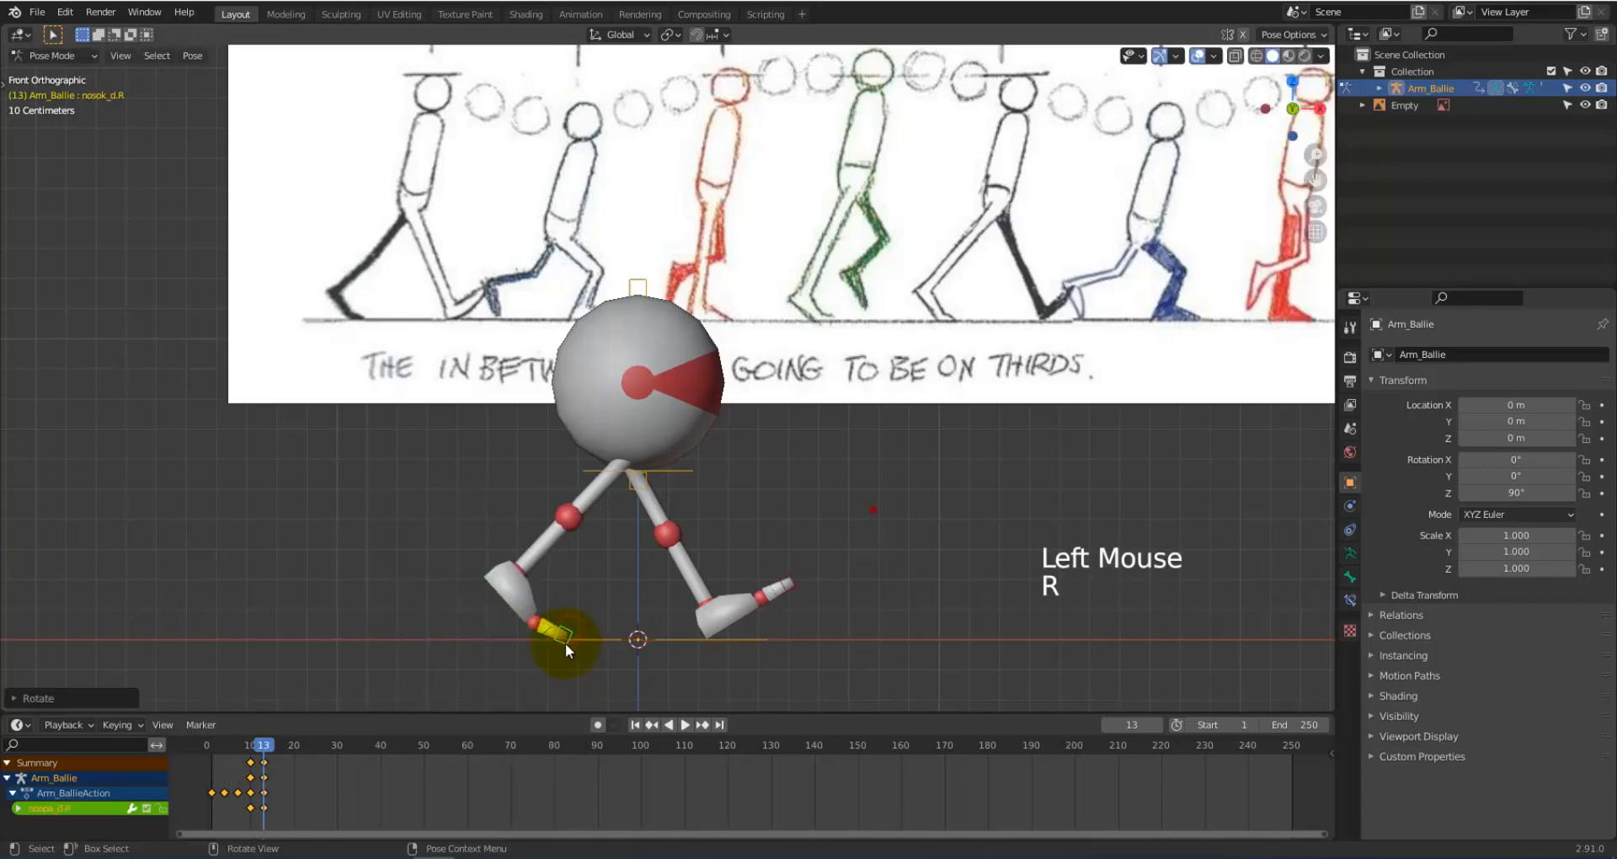
scroll(569, 649, "up", 4)
middle_click_drag(569, 649, 682, 261, "shift")
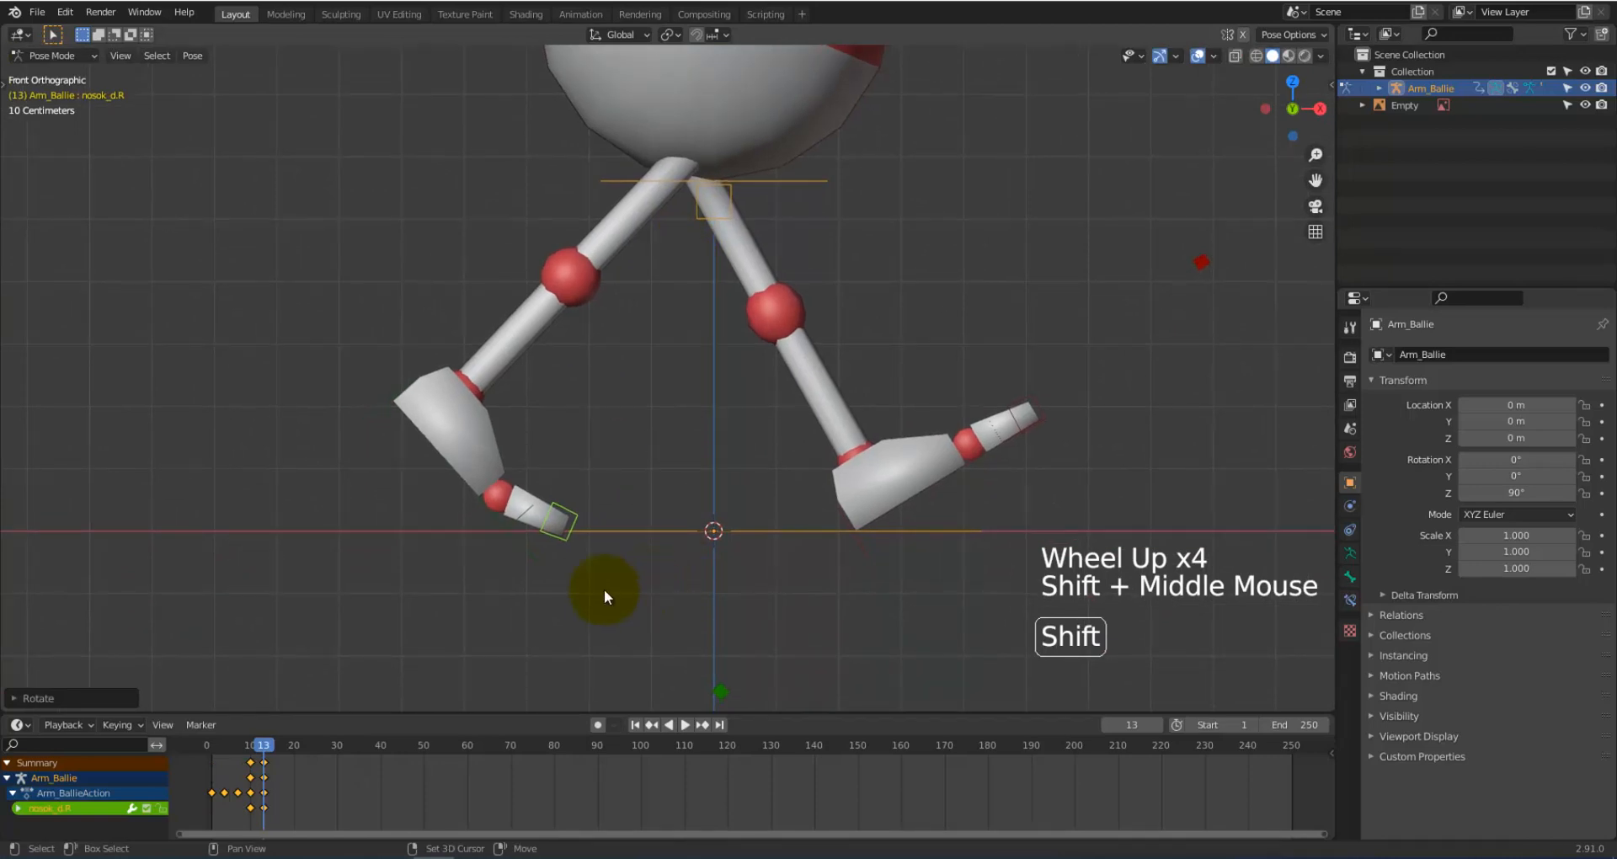
key("r")
left_click(588, 542)
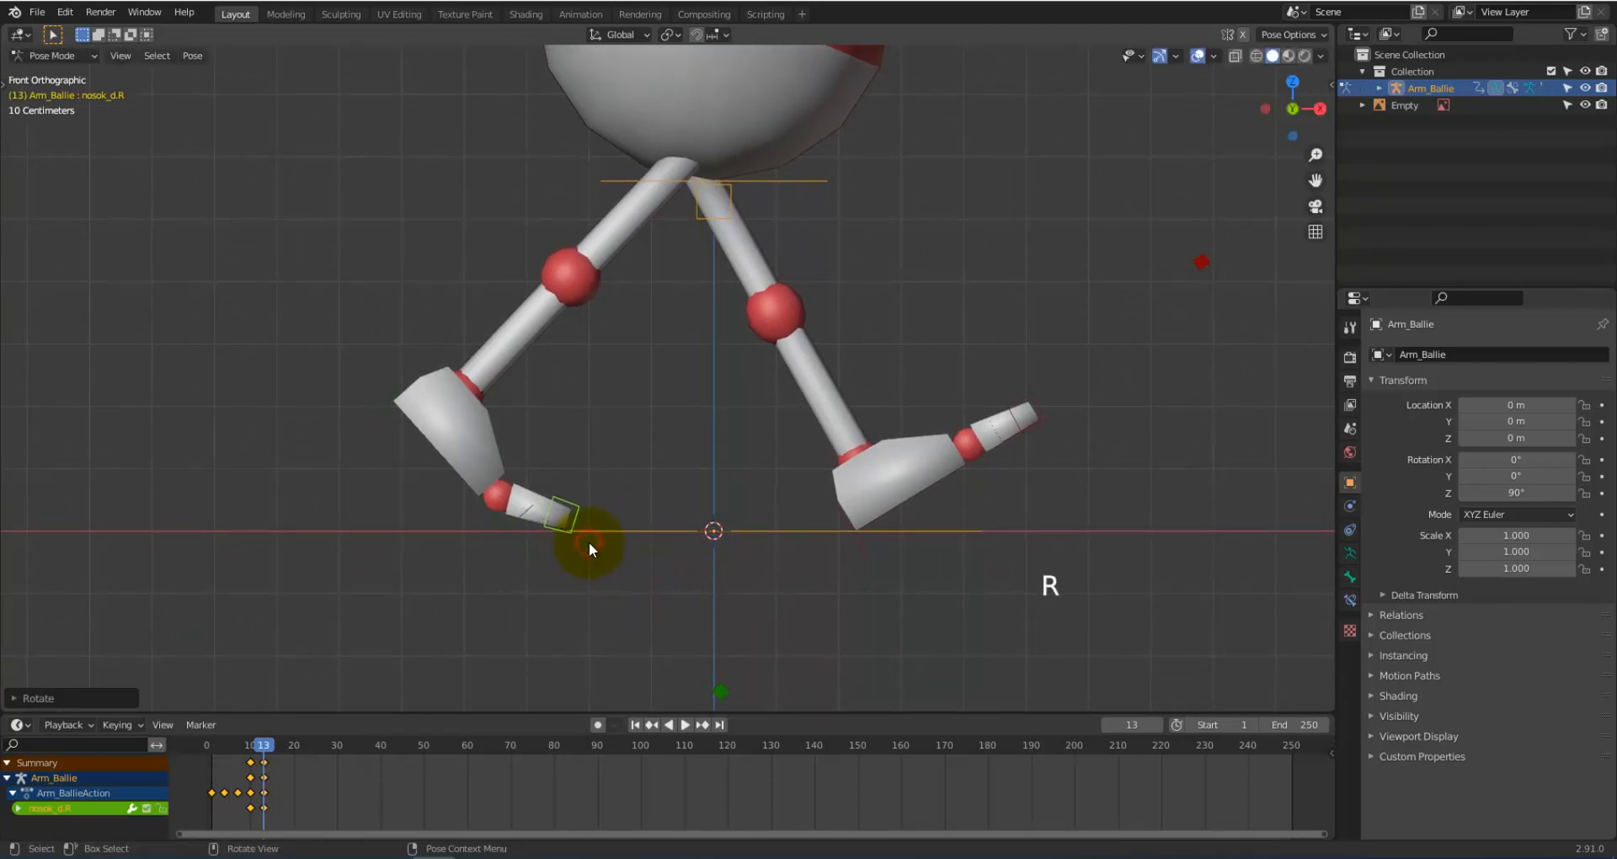
key("i")
left_click(589, 543)
Step: At frame 16, lower the torso control (tors_ctrl) about 0.14 m along global Z and keyframe it
scroll(762, 546, "down", 6)
middle_click_drag(768, 546, 902, 541, "shift")
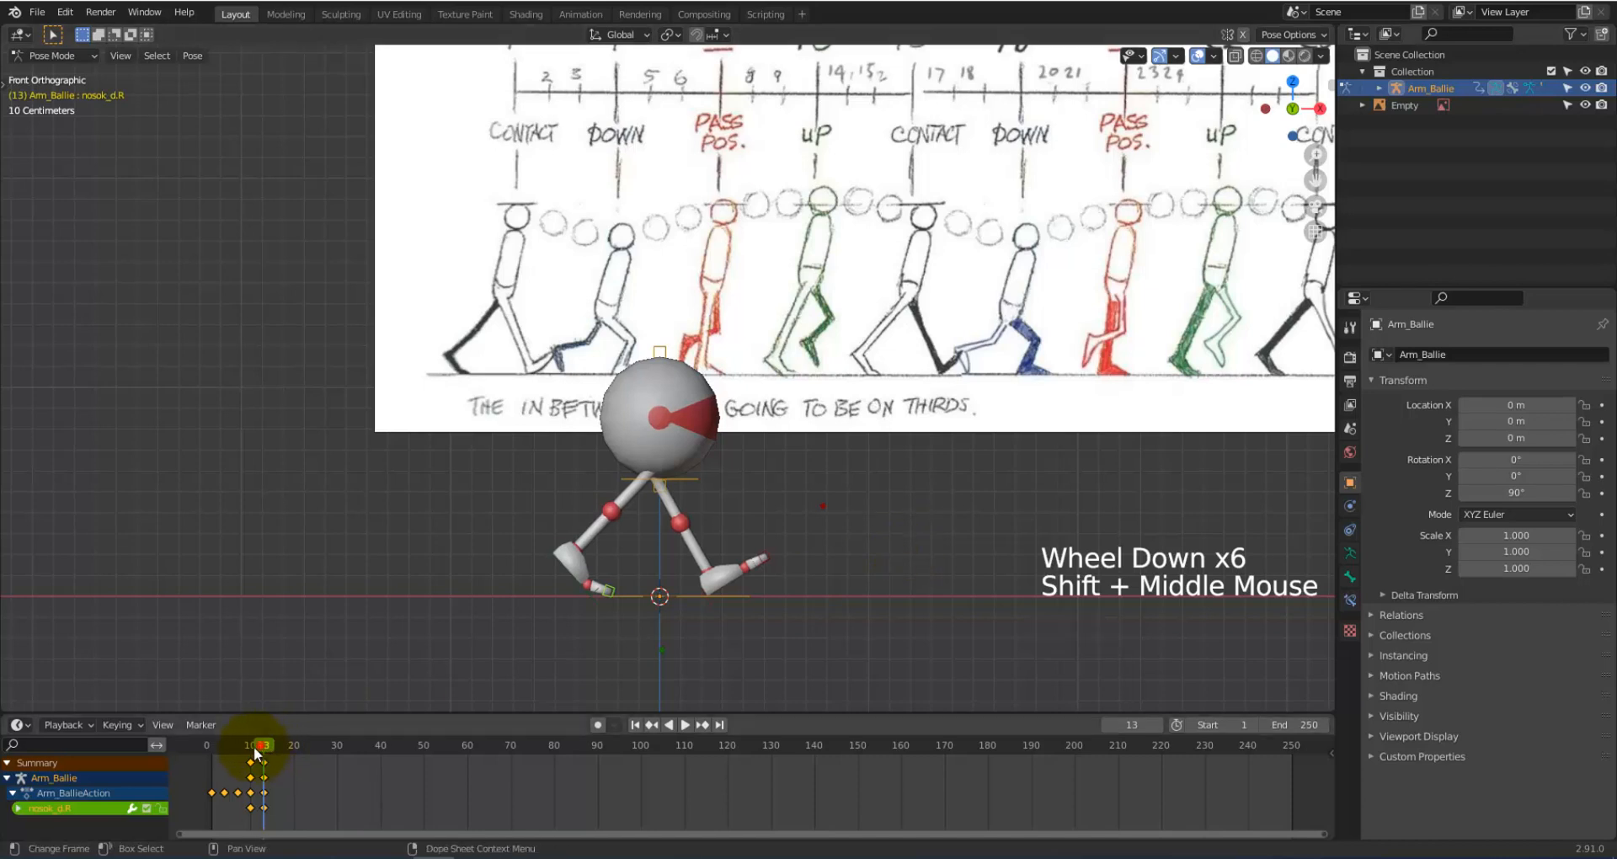
mouse_move(256, 752)
left_mouse_down()
mouse_move(212, 750)
mouse_move(264, 753)
left_mouse_up()
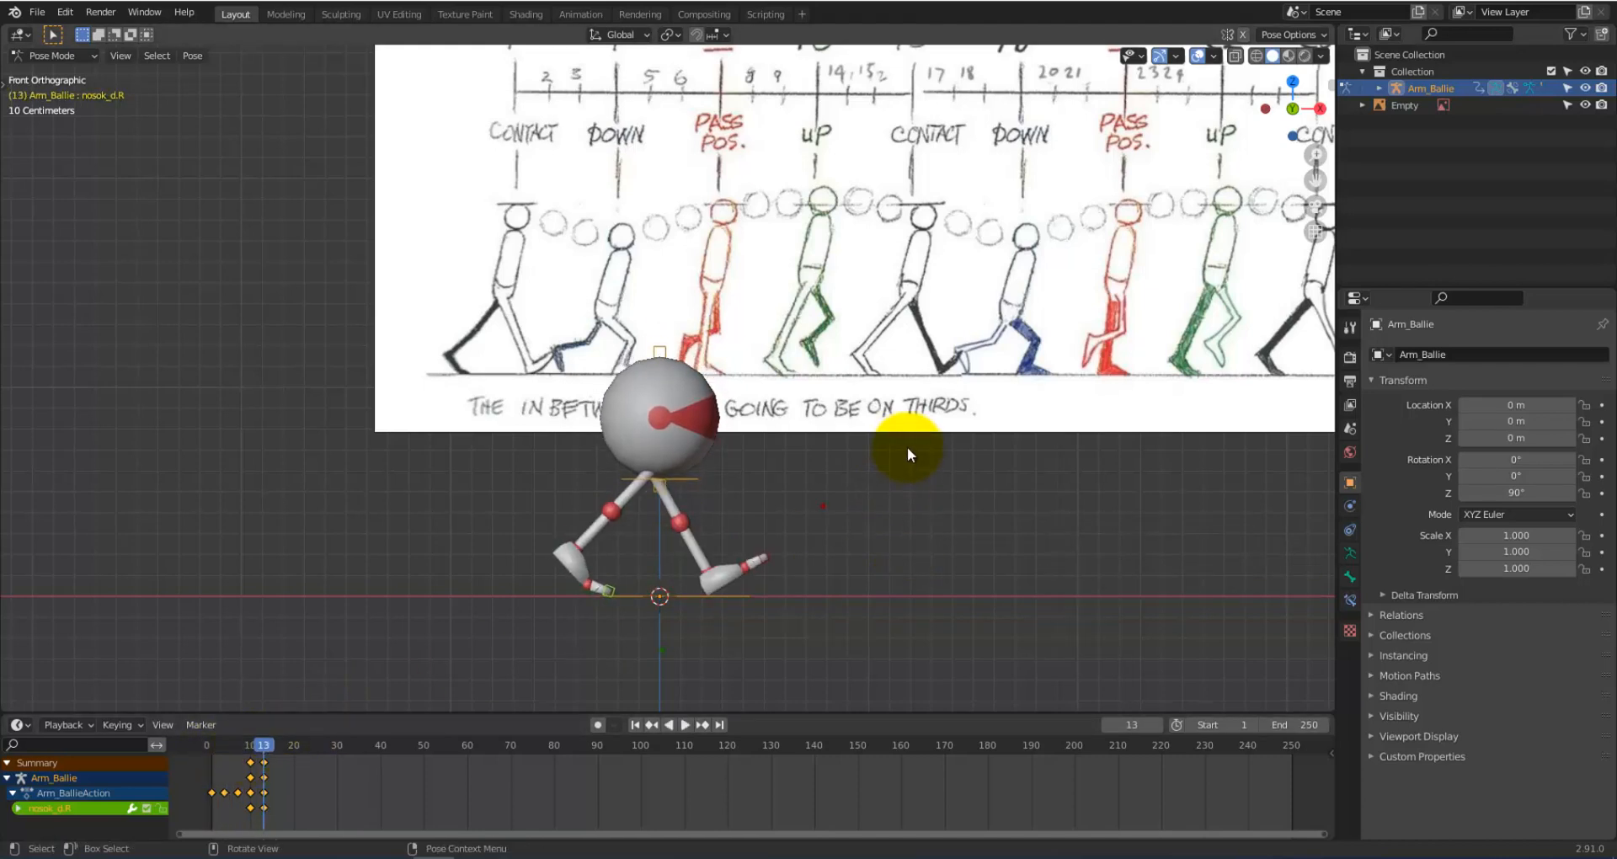
scroll(1062, 400, "down", 1)
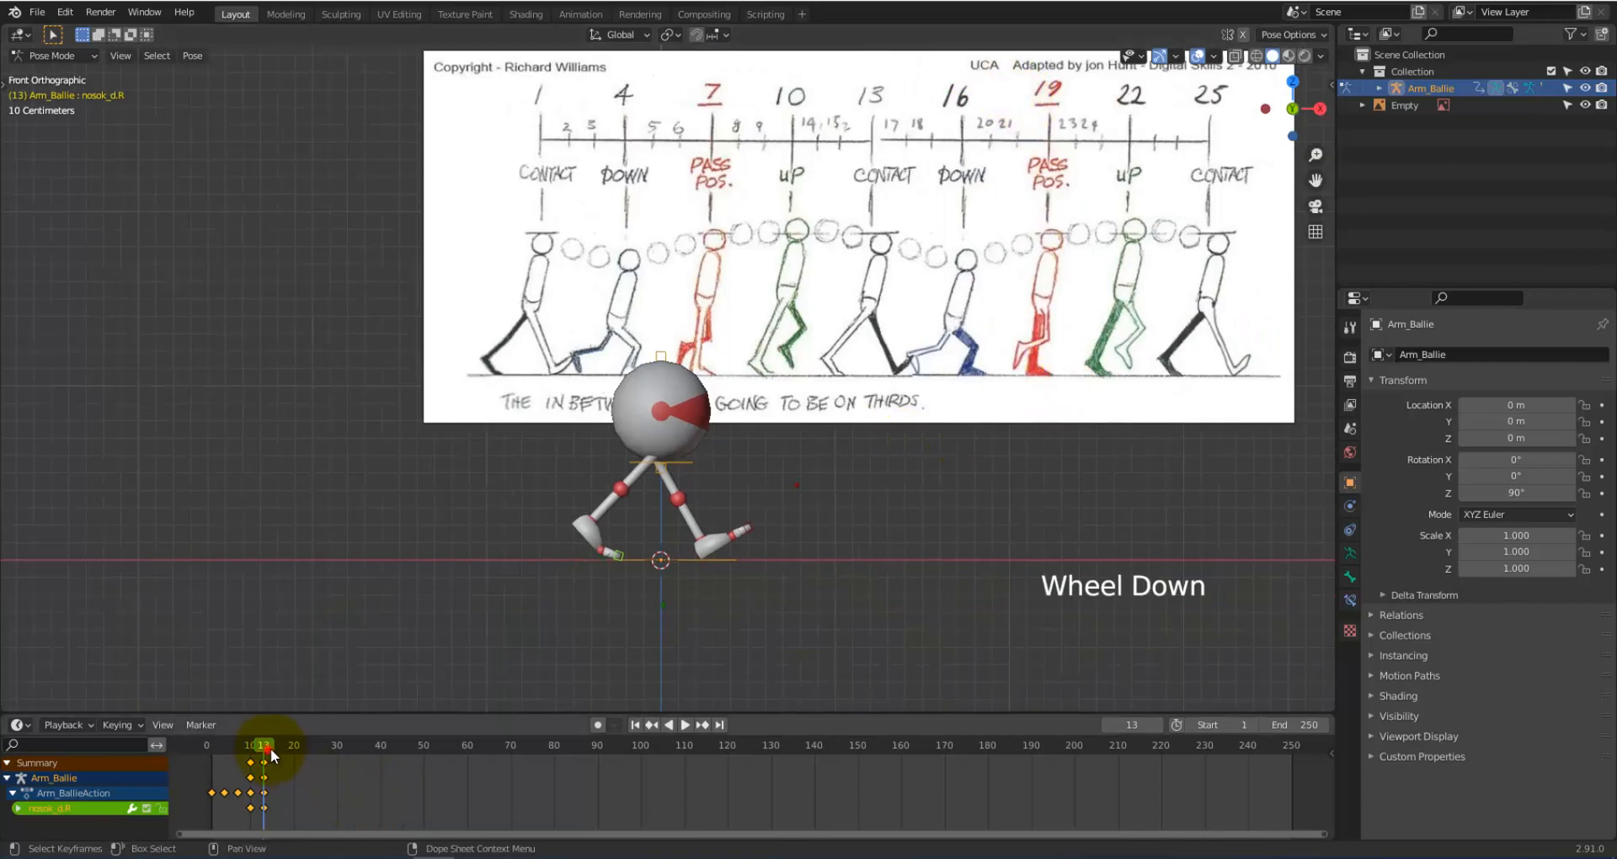
left_click_drag(271, 748, 276, 751)
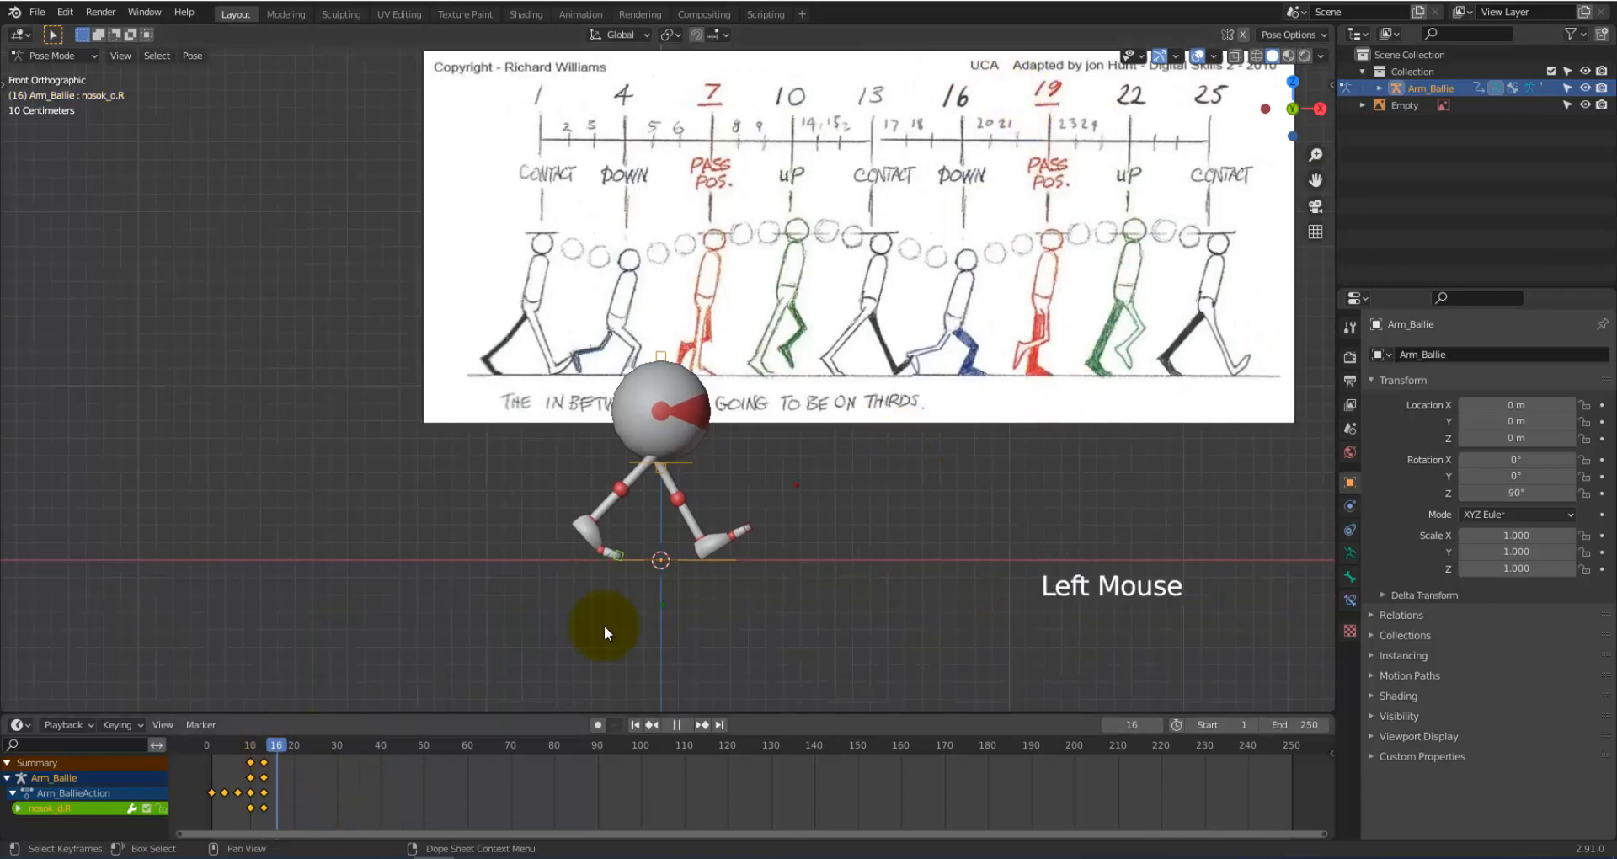
double_click(888, 538)
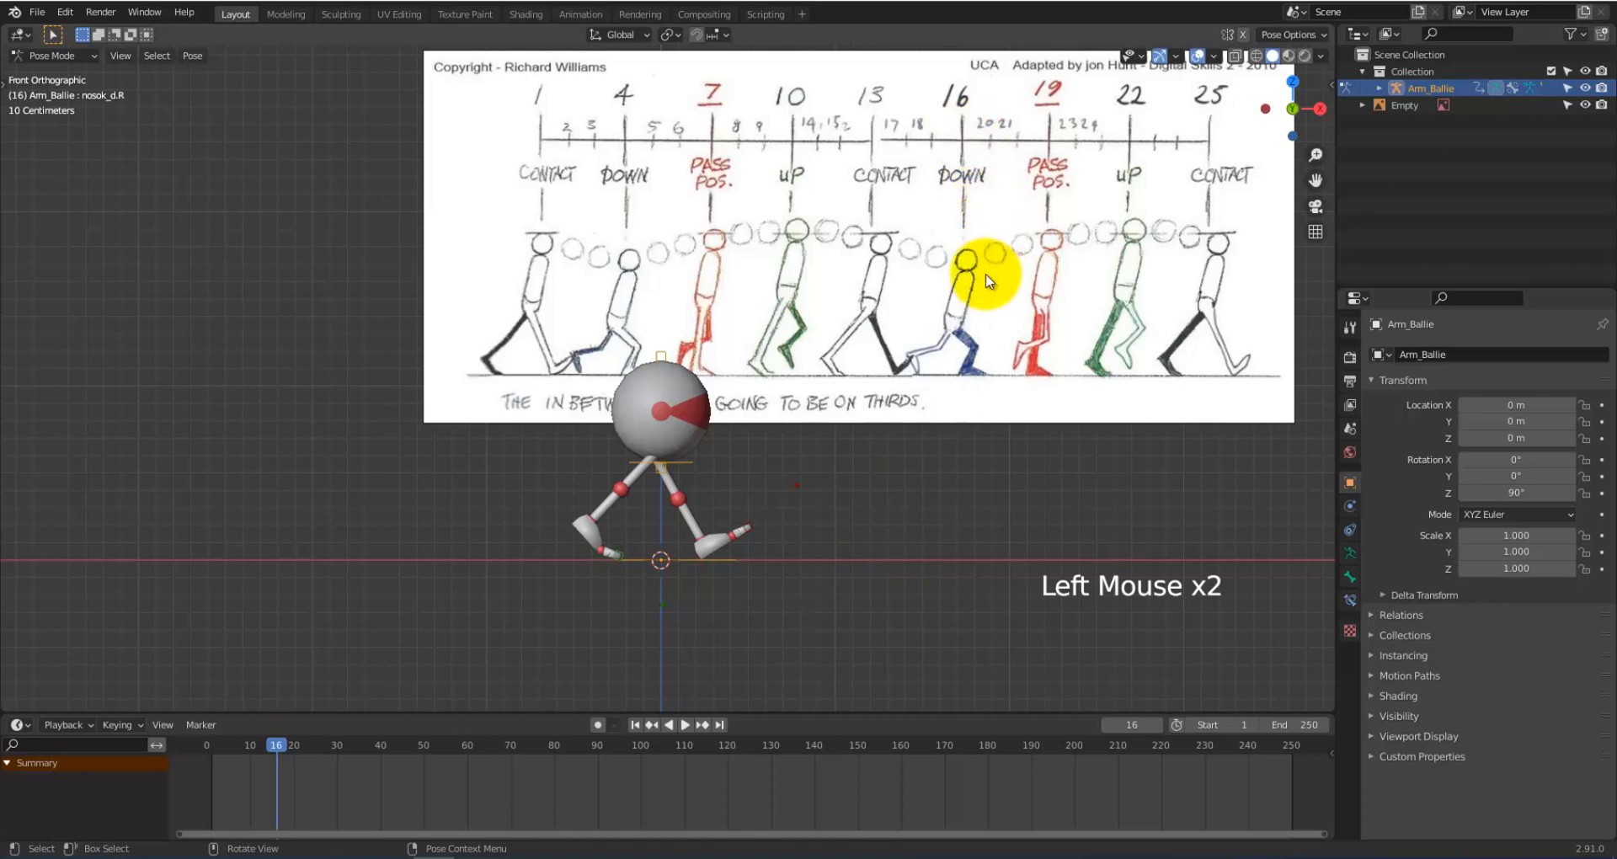
left_click(689, 469)
key("g")
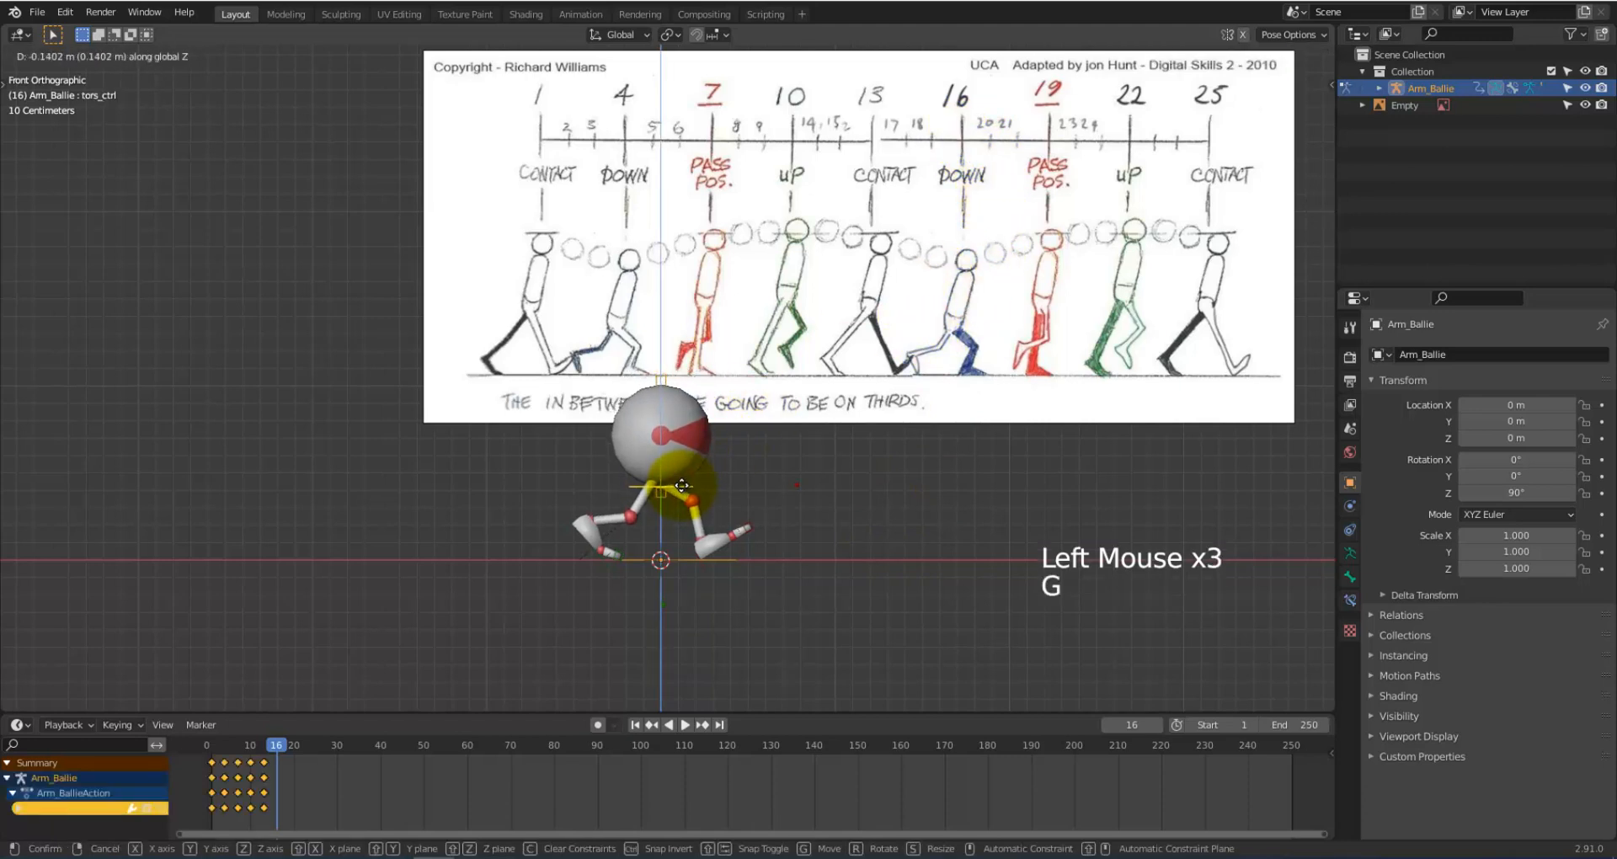
left_click(681, 485)
key("i")
left_click(681, 483)
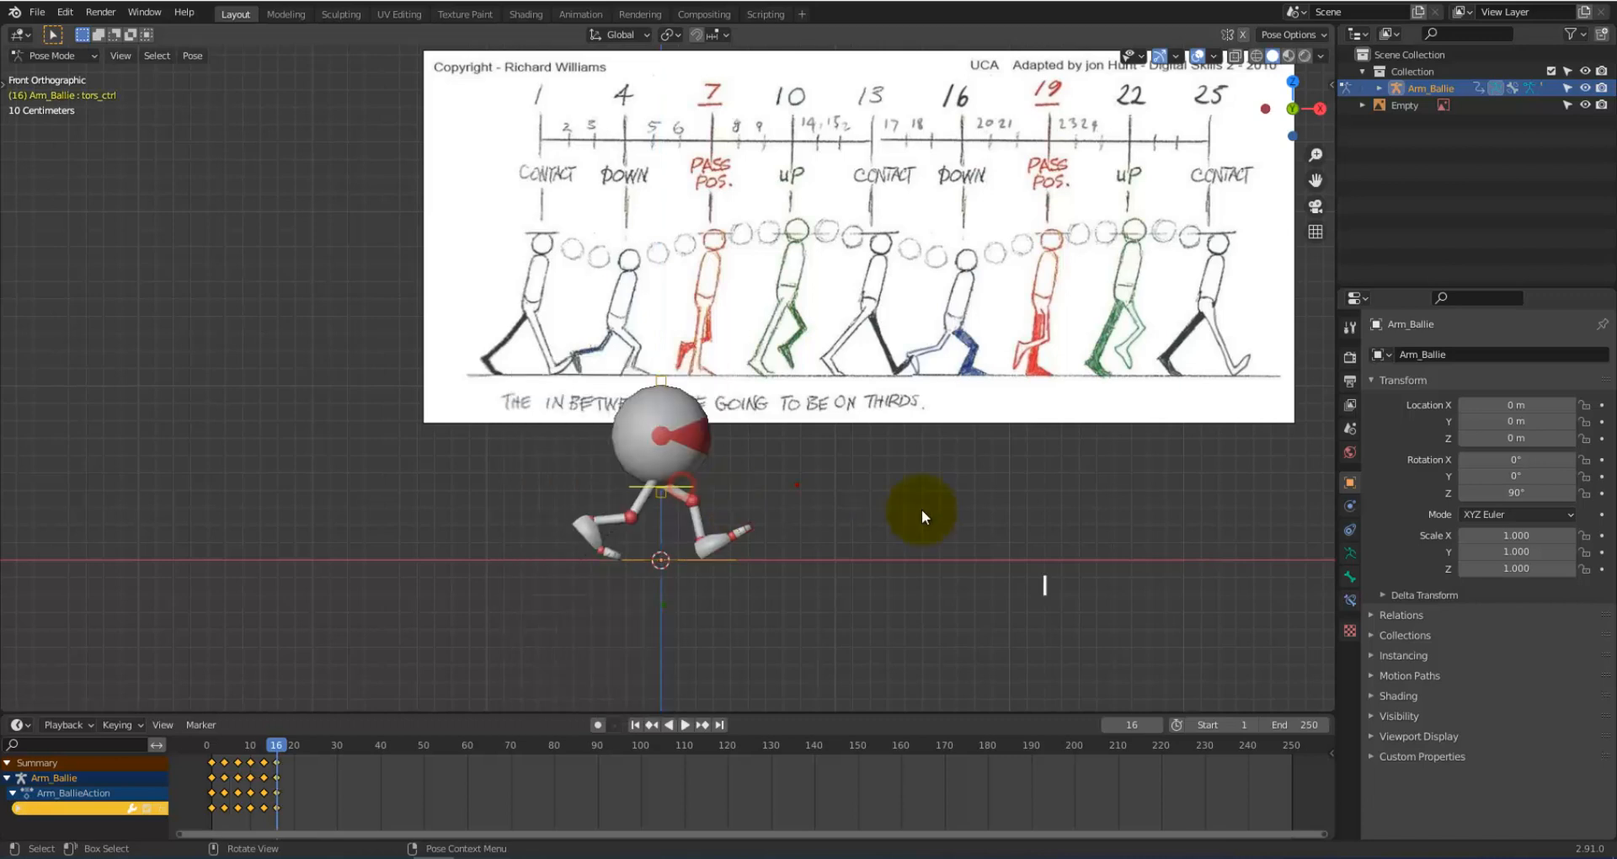
Step: Move the left foot control (stopa.L) about 0.13 m backward and rotate it about 21° so the foot lies nearly flat
left_click(717, 545)
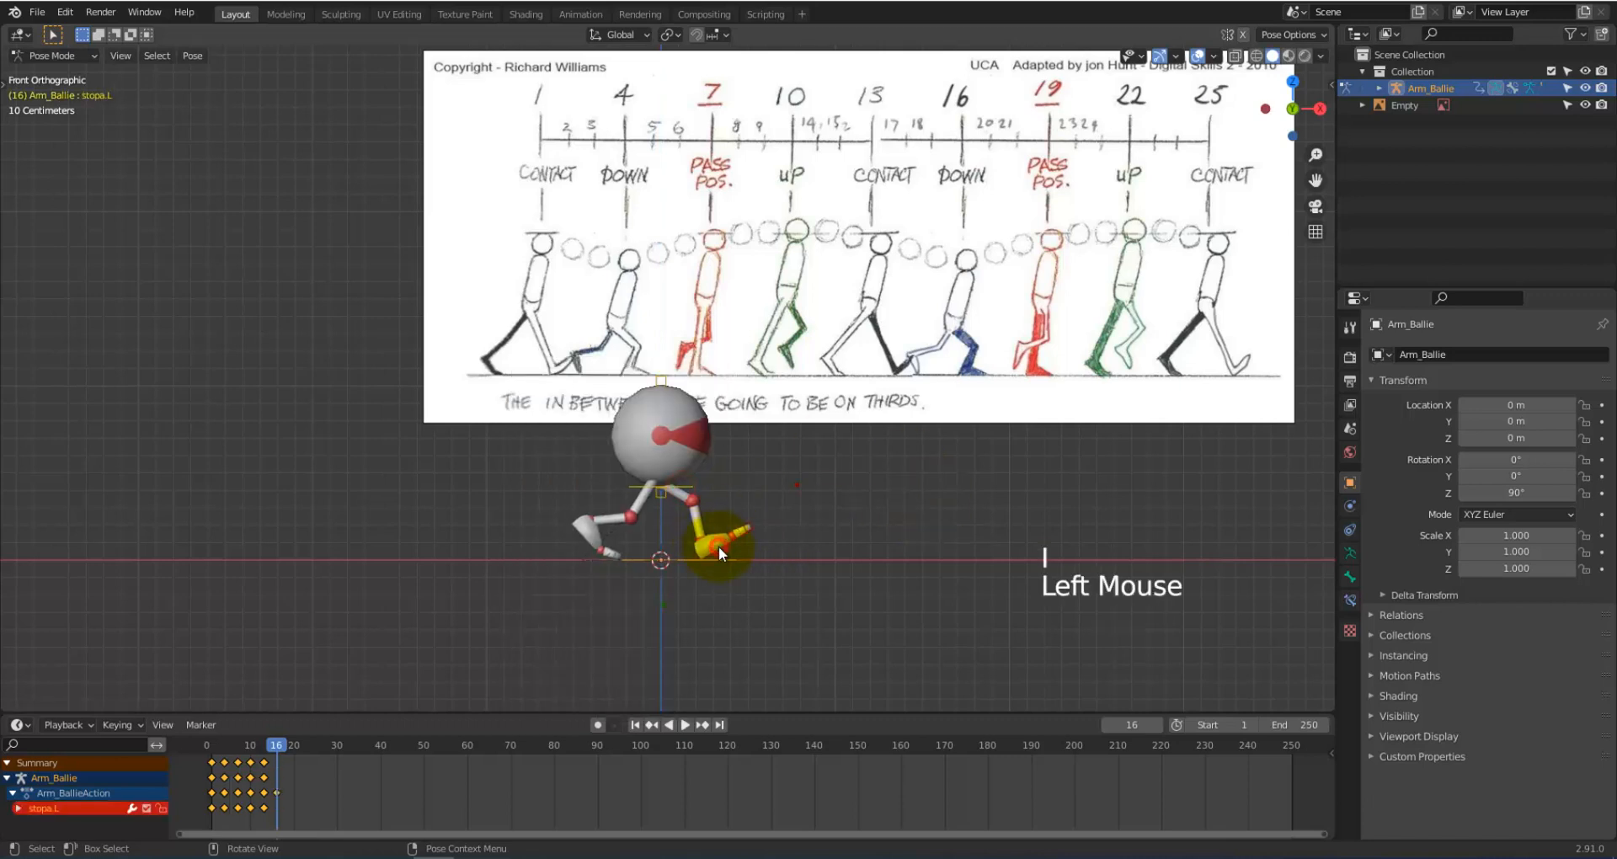
key("g")
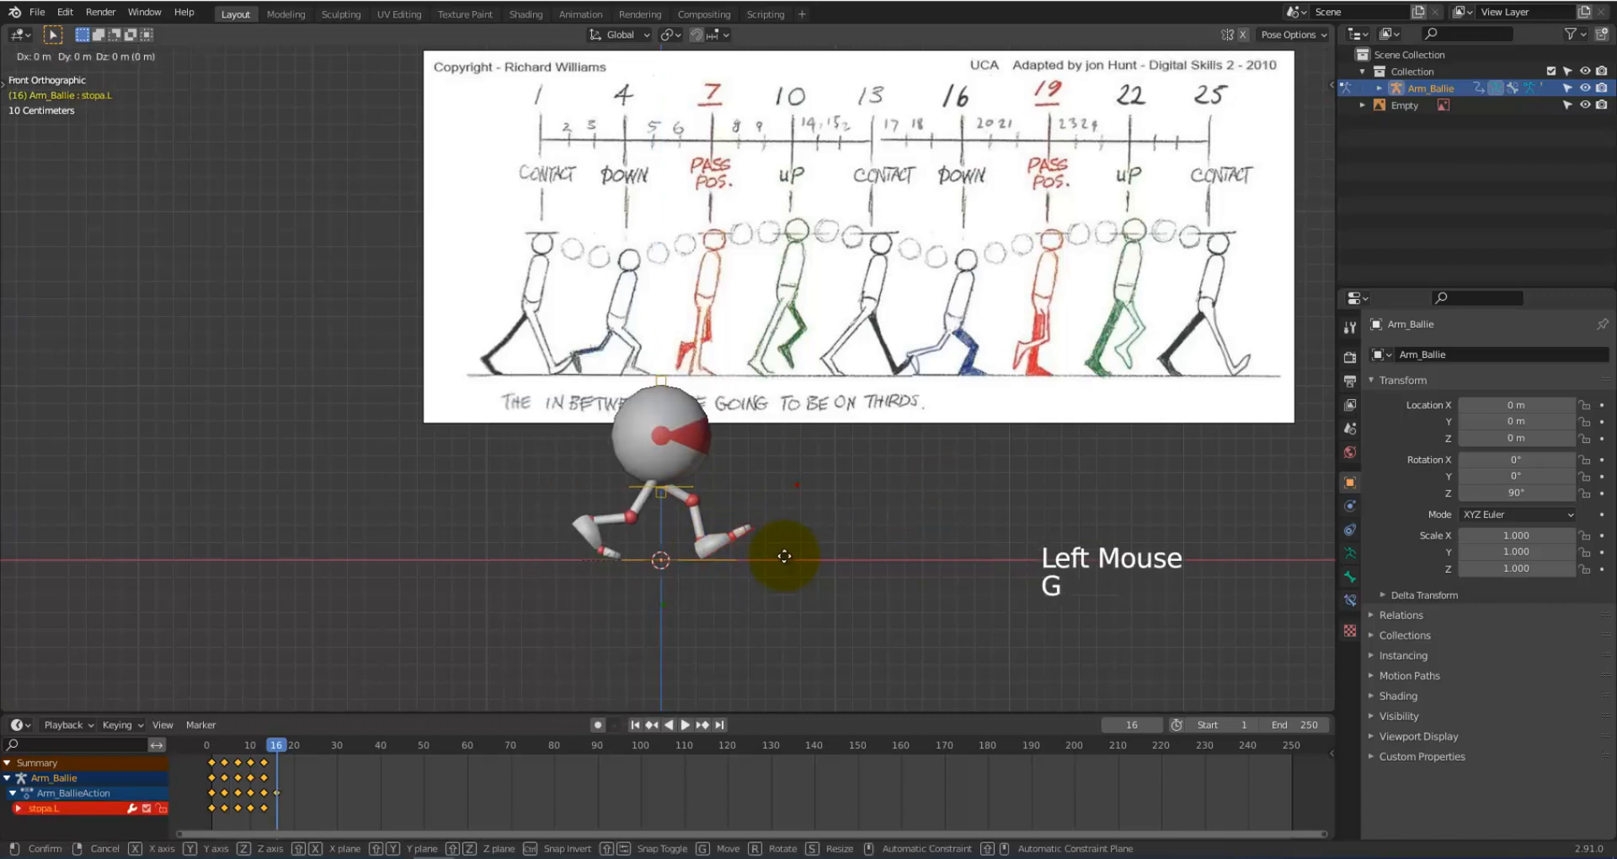
left_click(774, 560)
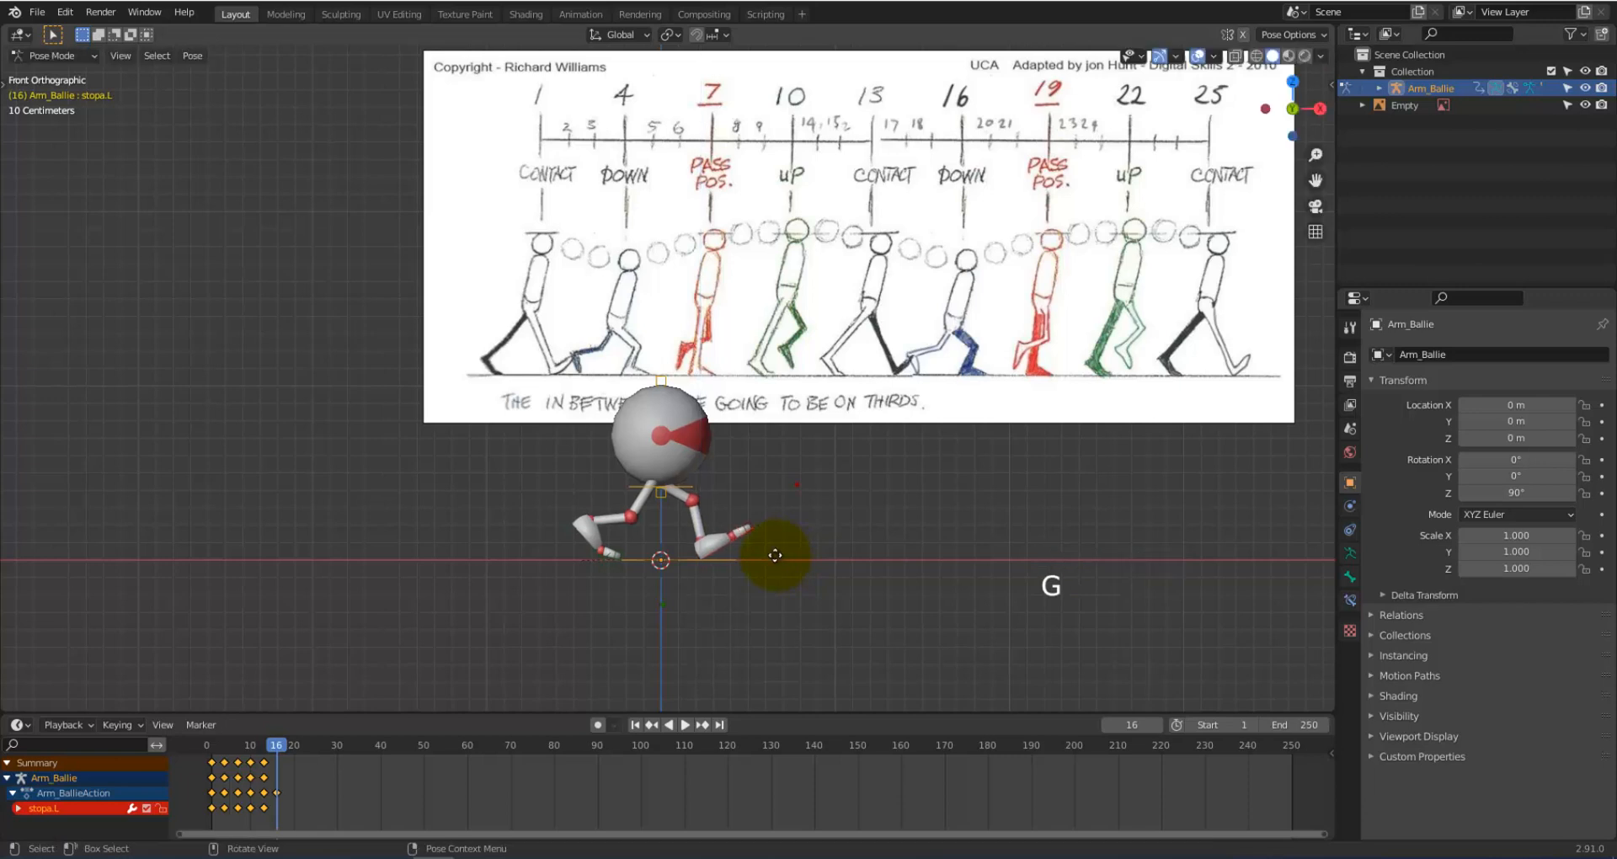
key("g")
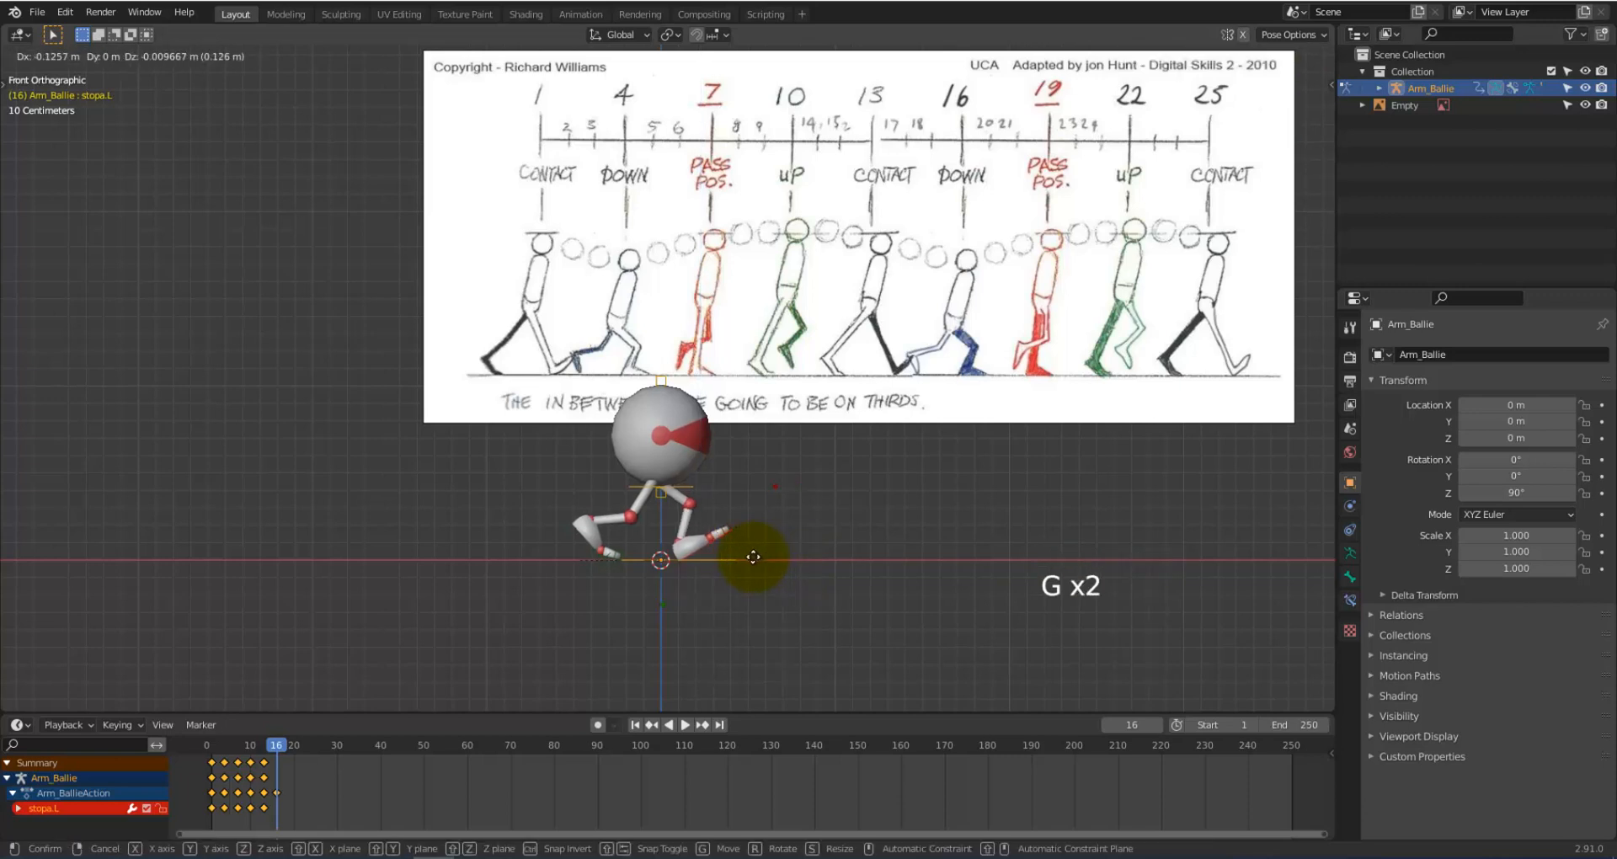
left_click(753, 556)
key("r")
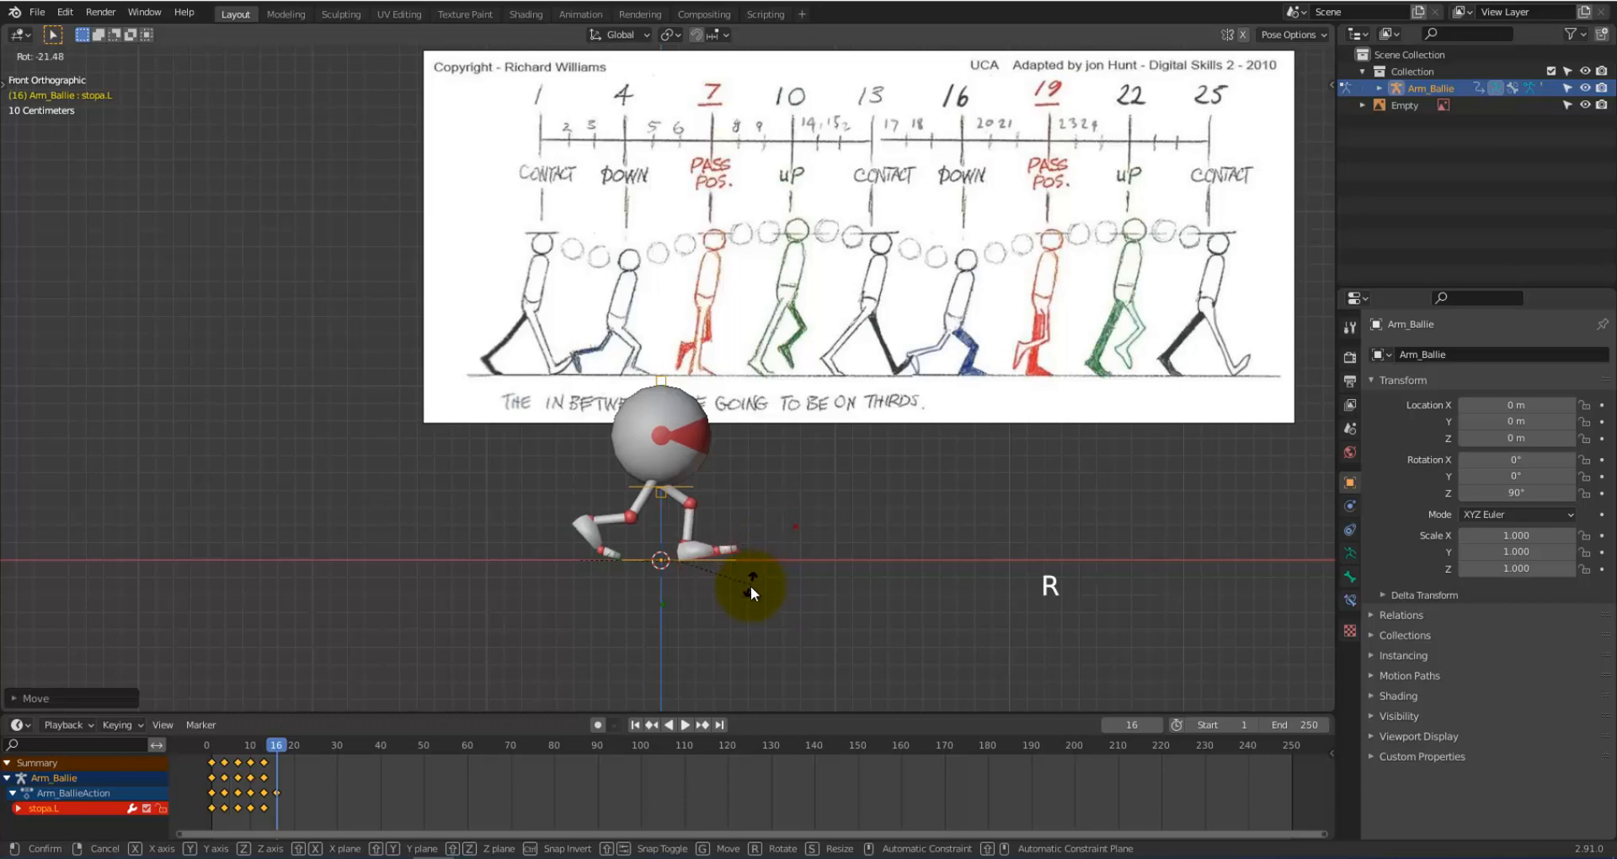
left_click(751, 593)
Step: Rotate the left foot control (stopa.L) about 2° further, raise it slightly along global Z, and level it on the ground line
scroll(751, 592, "up", 3)
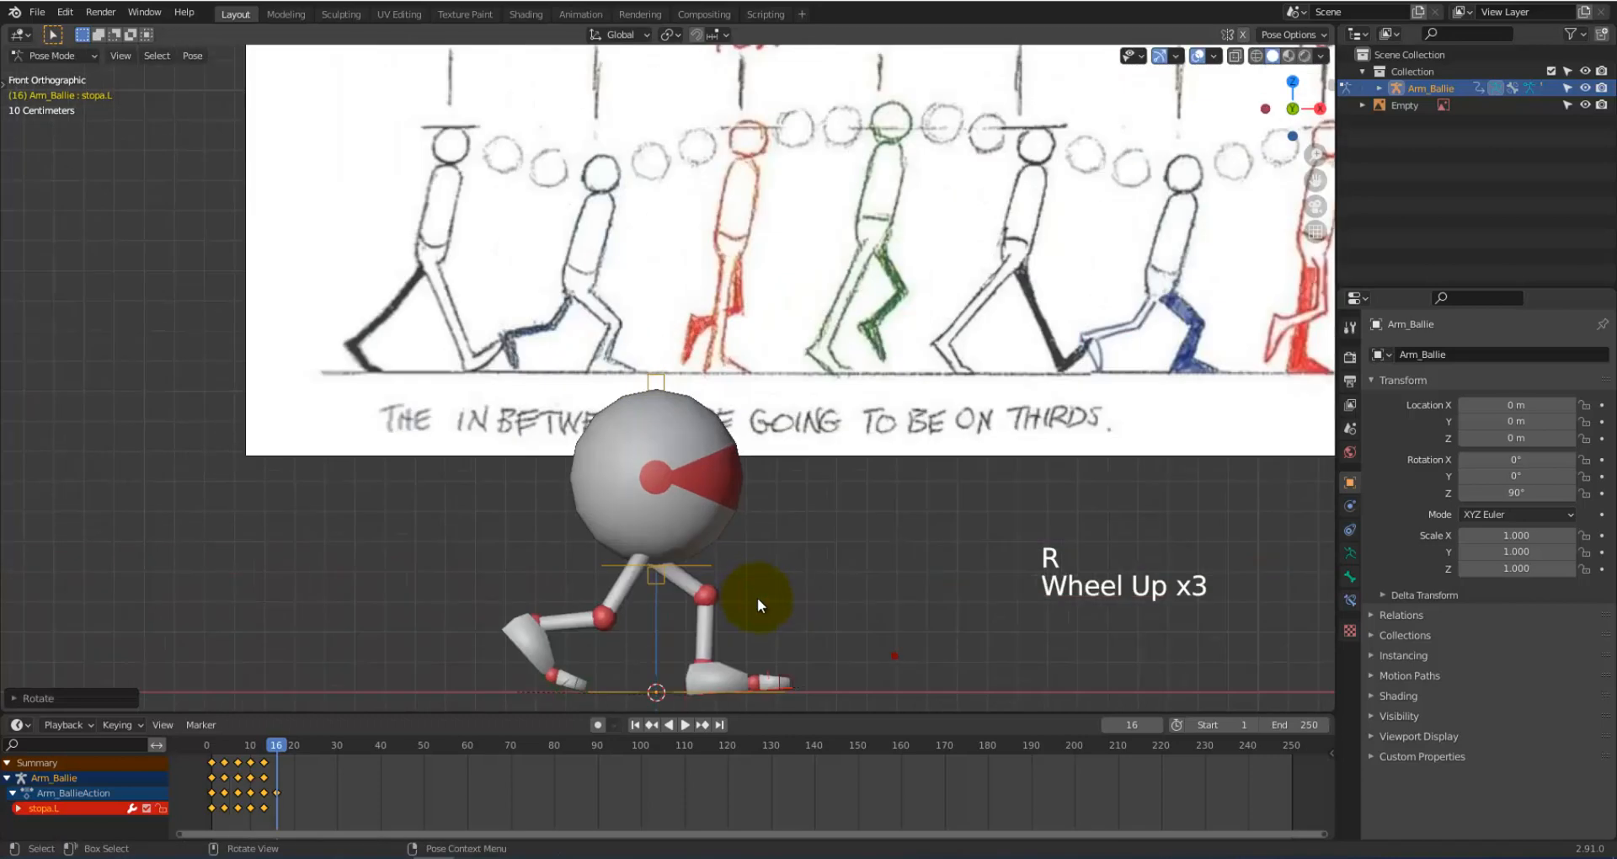
middle_click_drag(756, 598, 702, 438, "shift")
key("r")
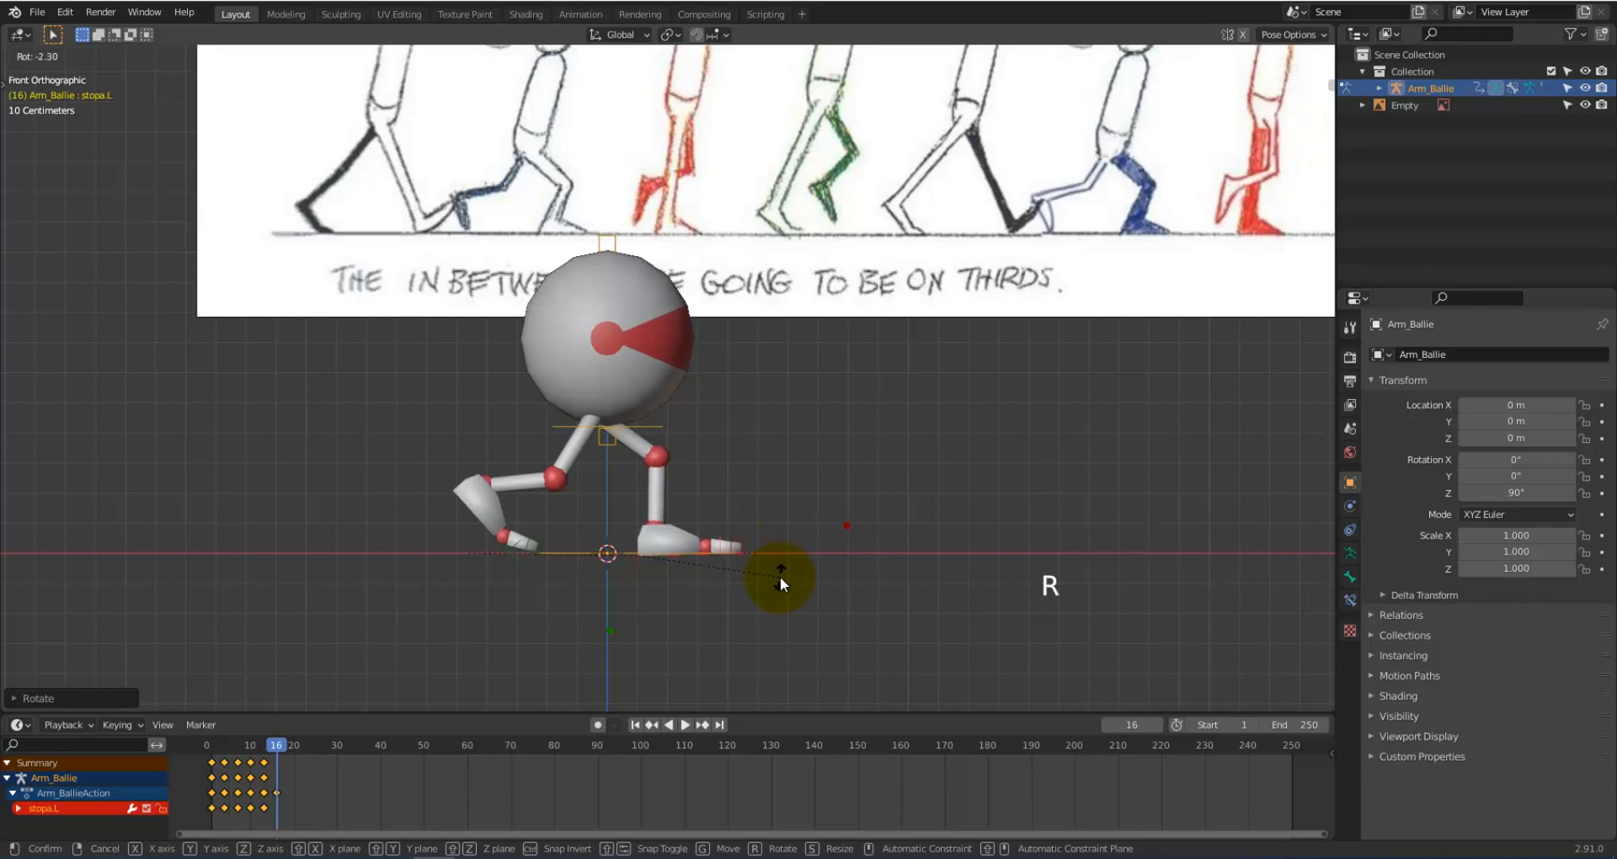
left_click(779, 576)
scroll(731, 549, "up", 3)
middle_click_drag(731, 549, 715, 537, "shift")
key("g")
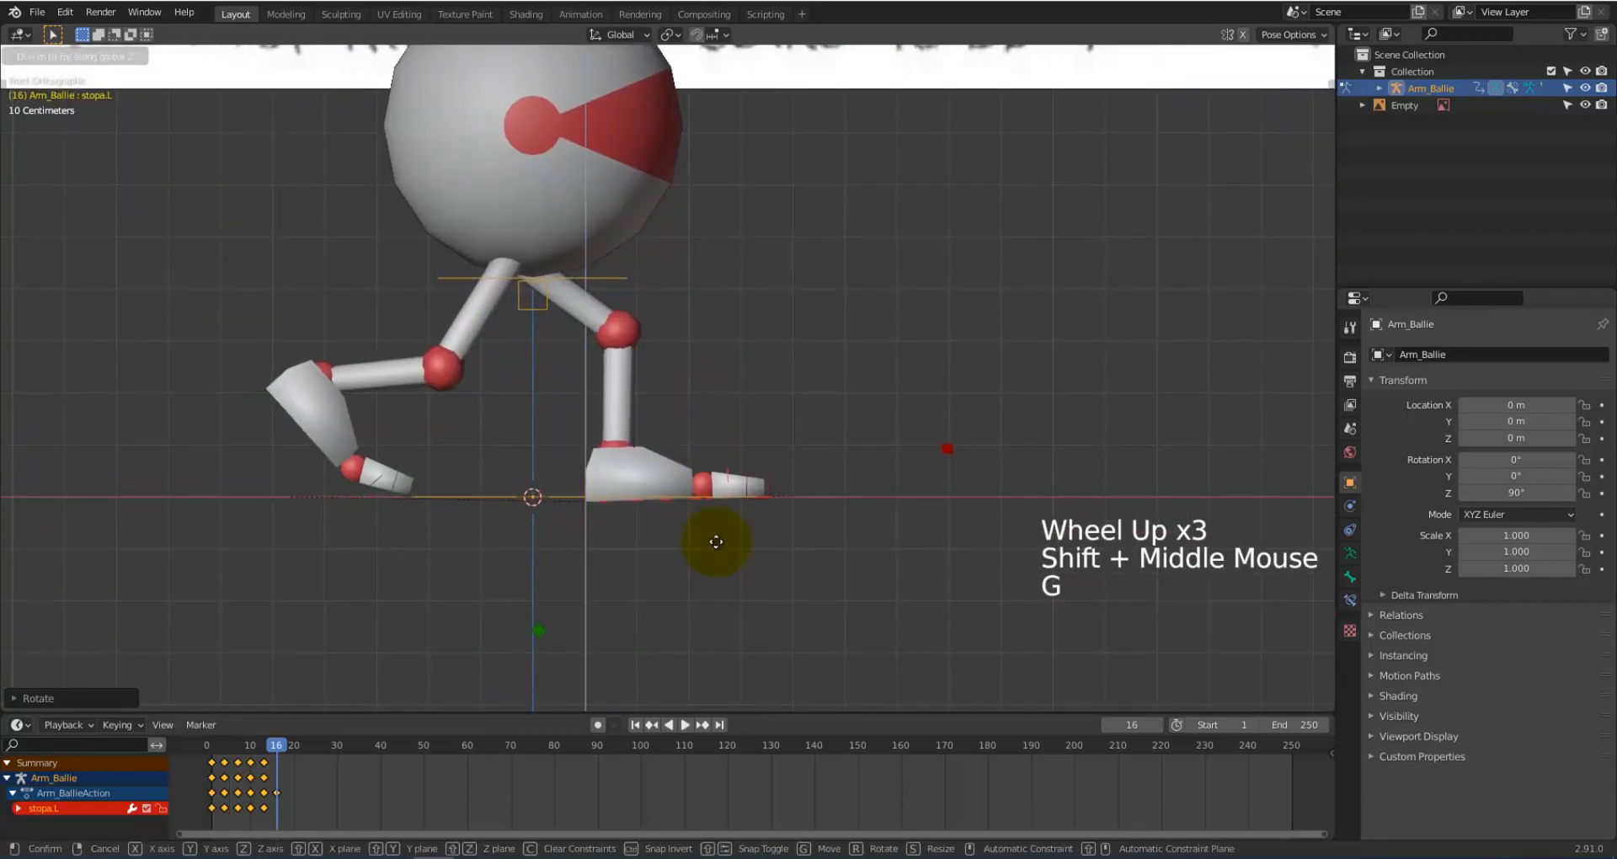
left_click(713, 536)
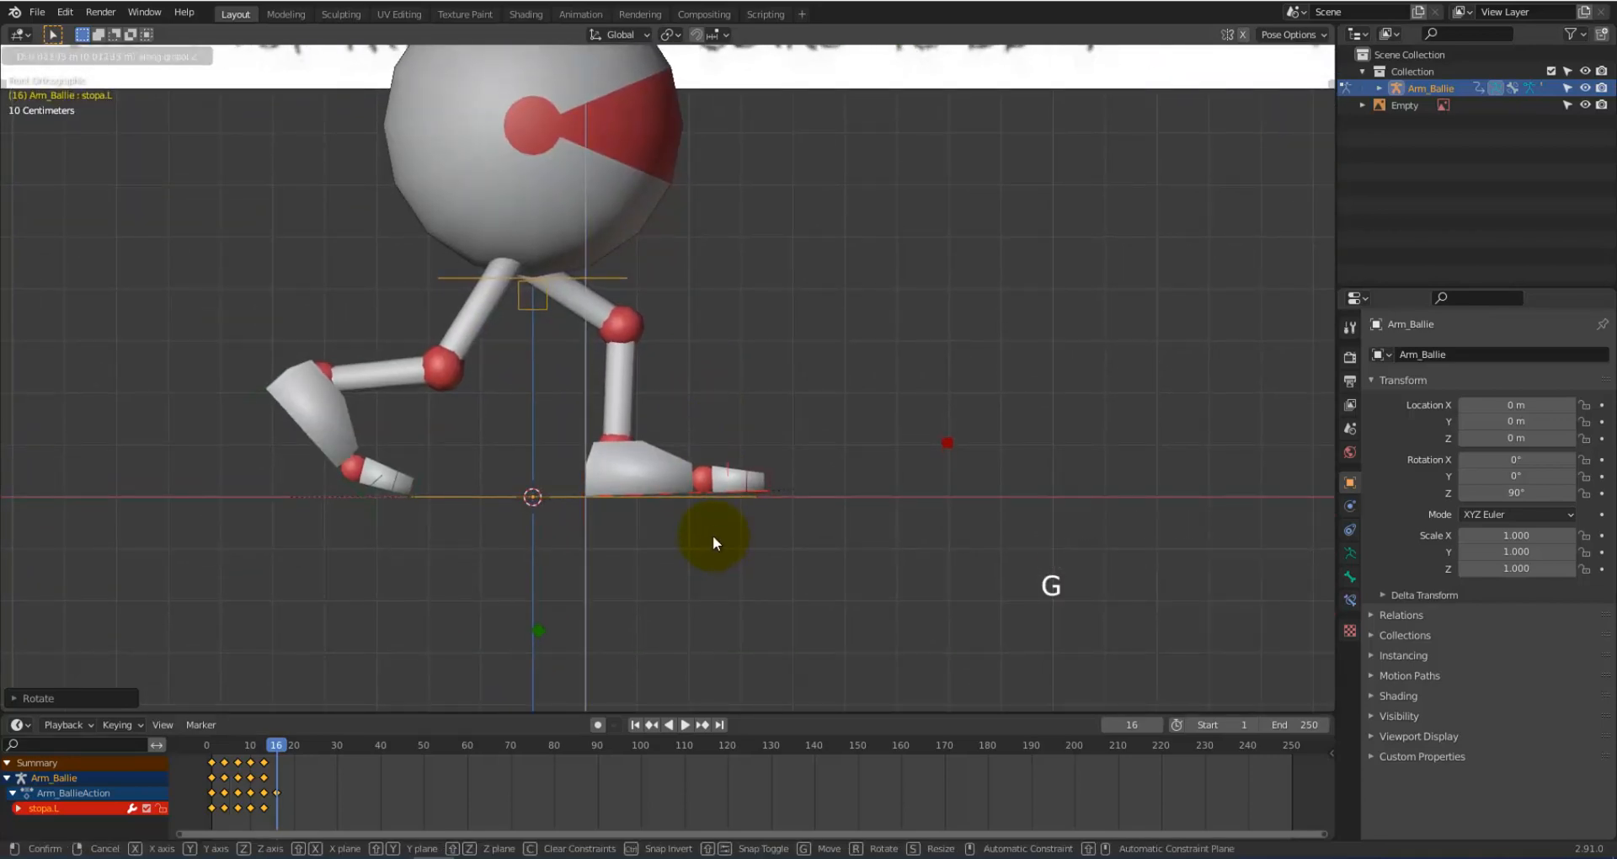
key("r")
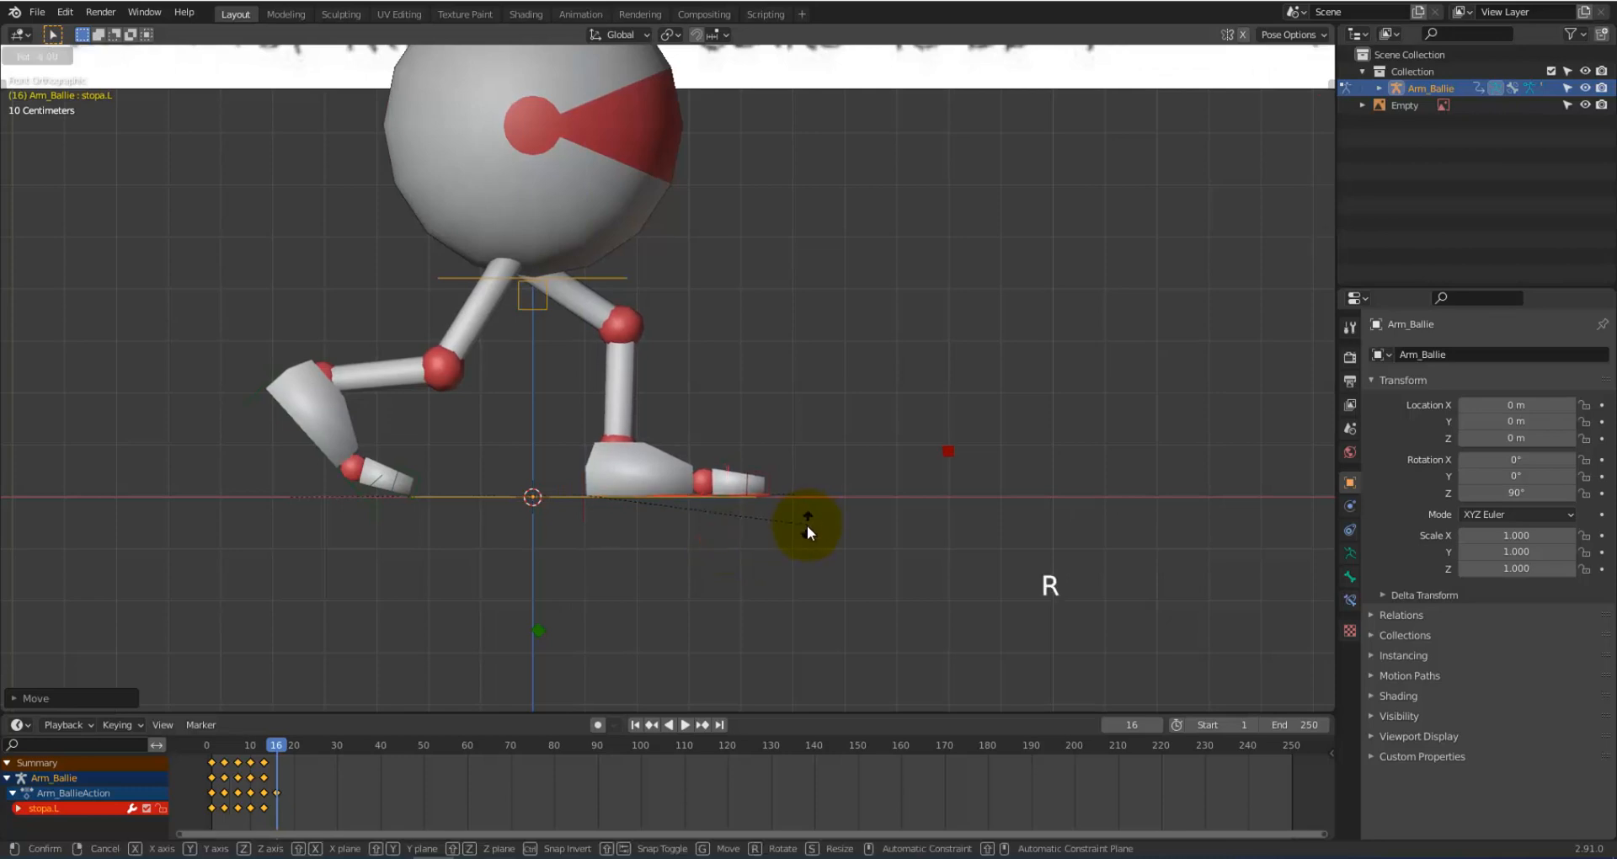
left_click(806, 527)
Step: Move the left foot control (stopa.L) about 0.09 m backward along global X and keyframe it at frame 16
scroll(805, 524, "down", 2)
middle_click_drag(826, 365, 830, 550, "shift")
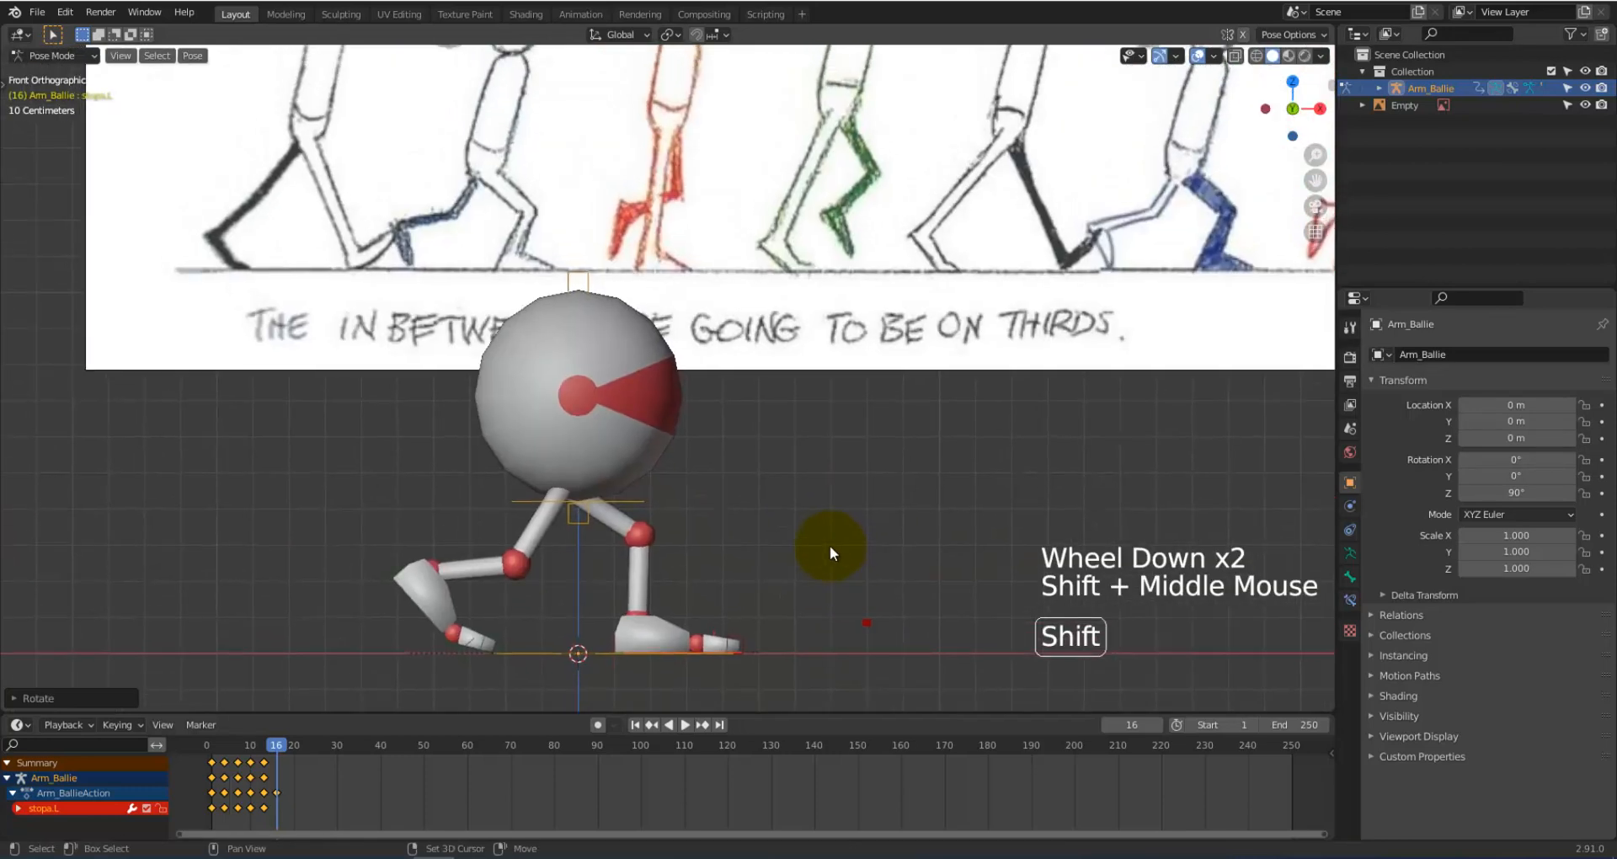
scroll(833, 543, "down", 2)
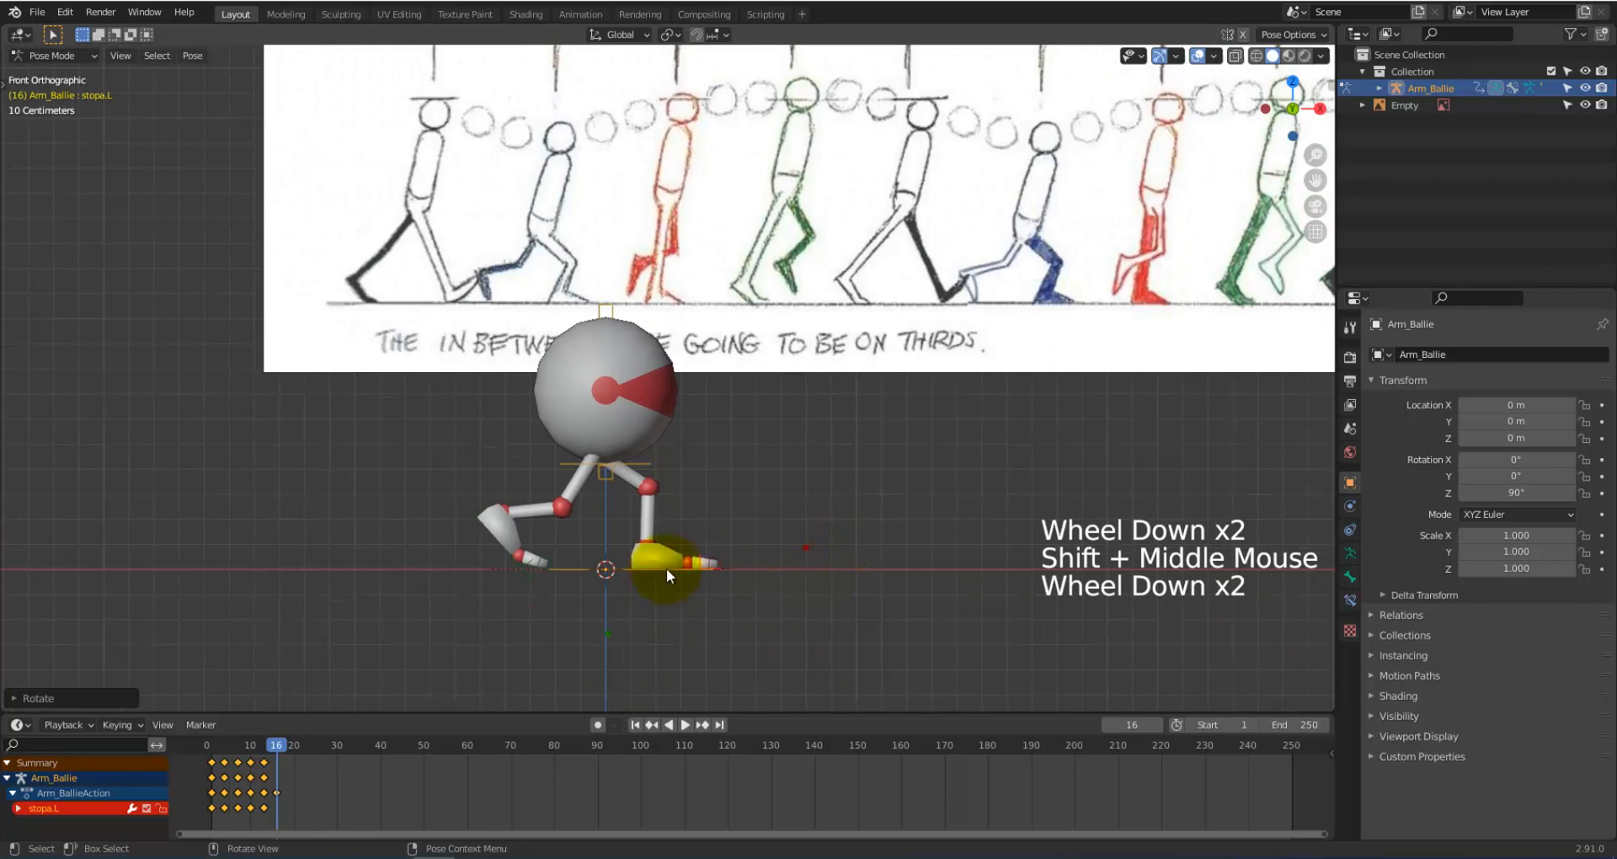
key("g")
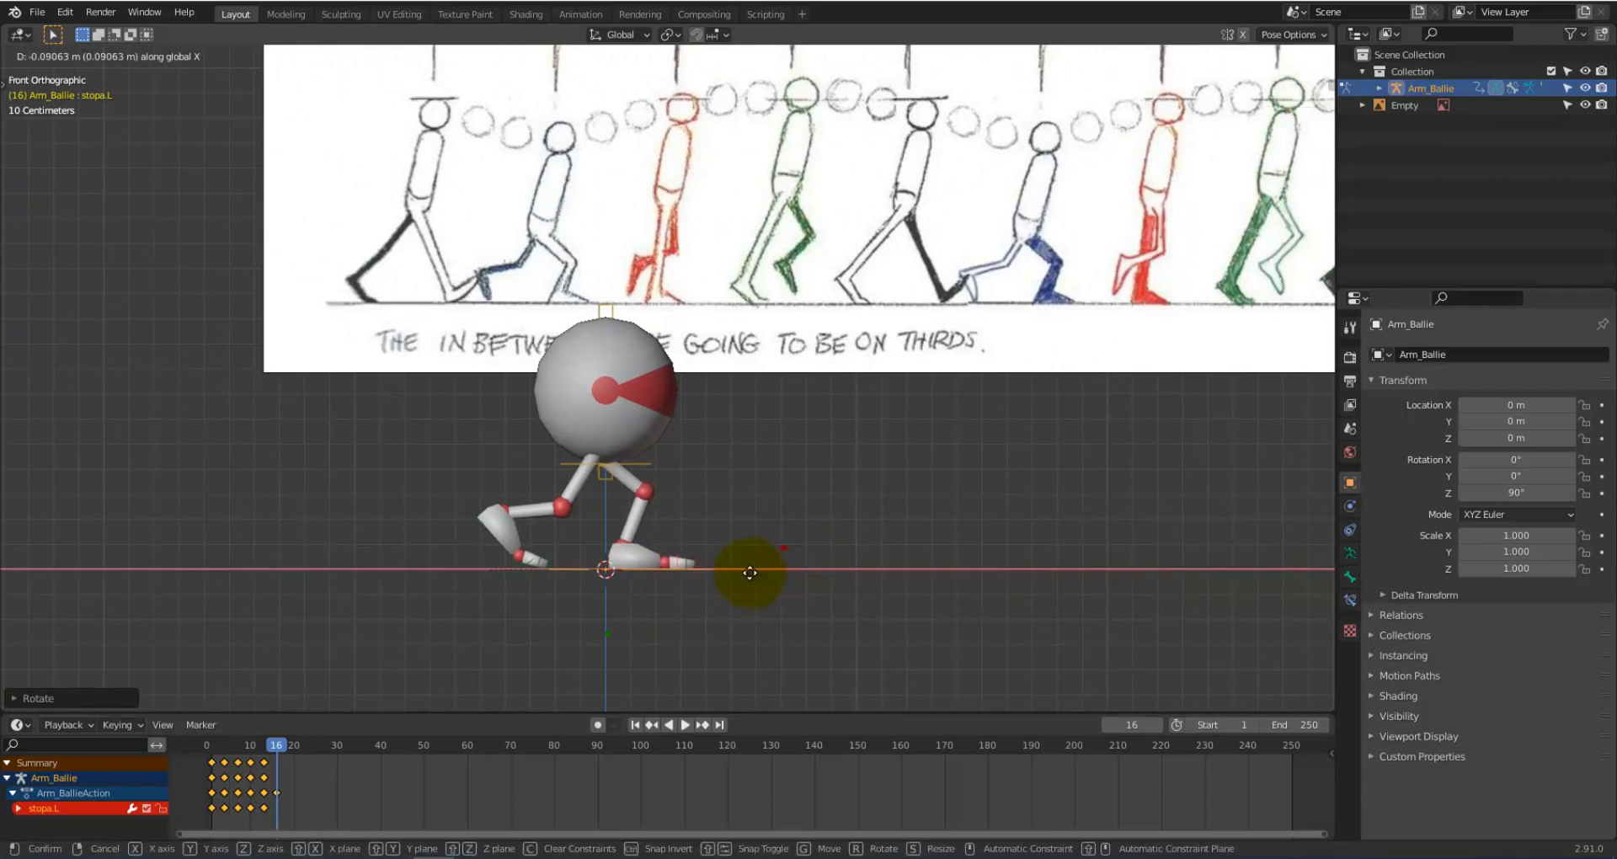
left_click(750, 573)
key("i")
left_click(750, 572)
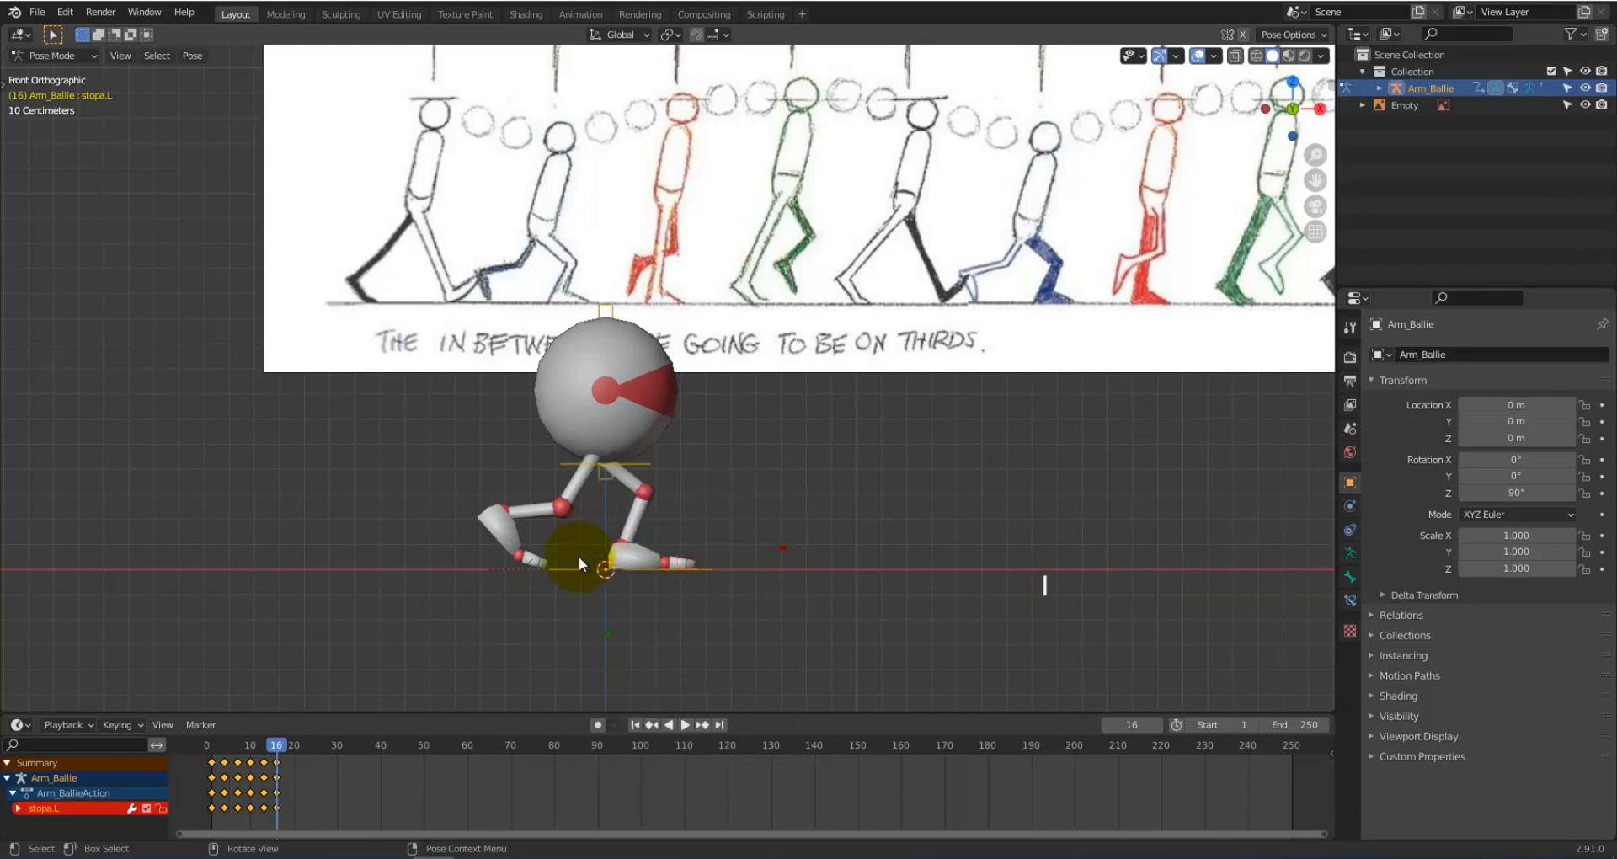
Step: Move the right foot control (stopa.R) slightly backward and rotate it so its toes point further down
left_click(511, 552)
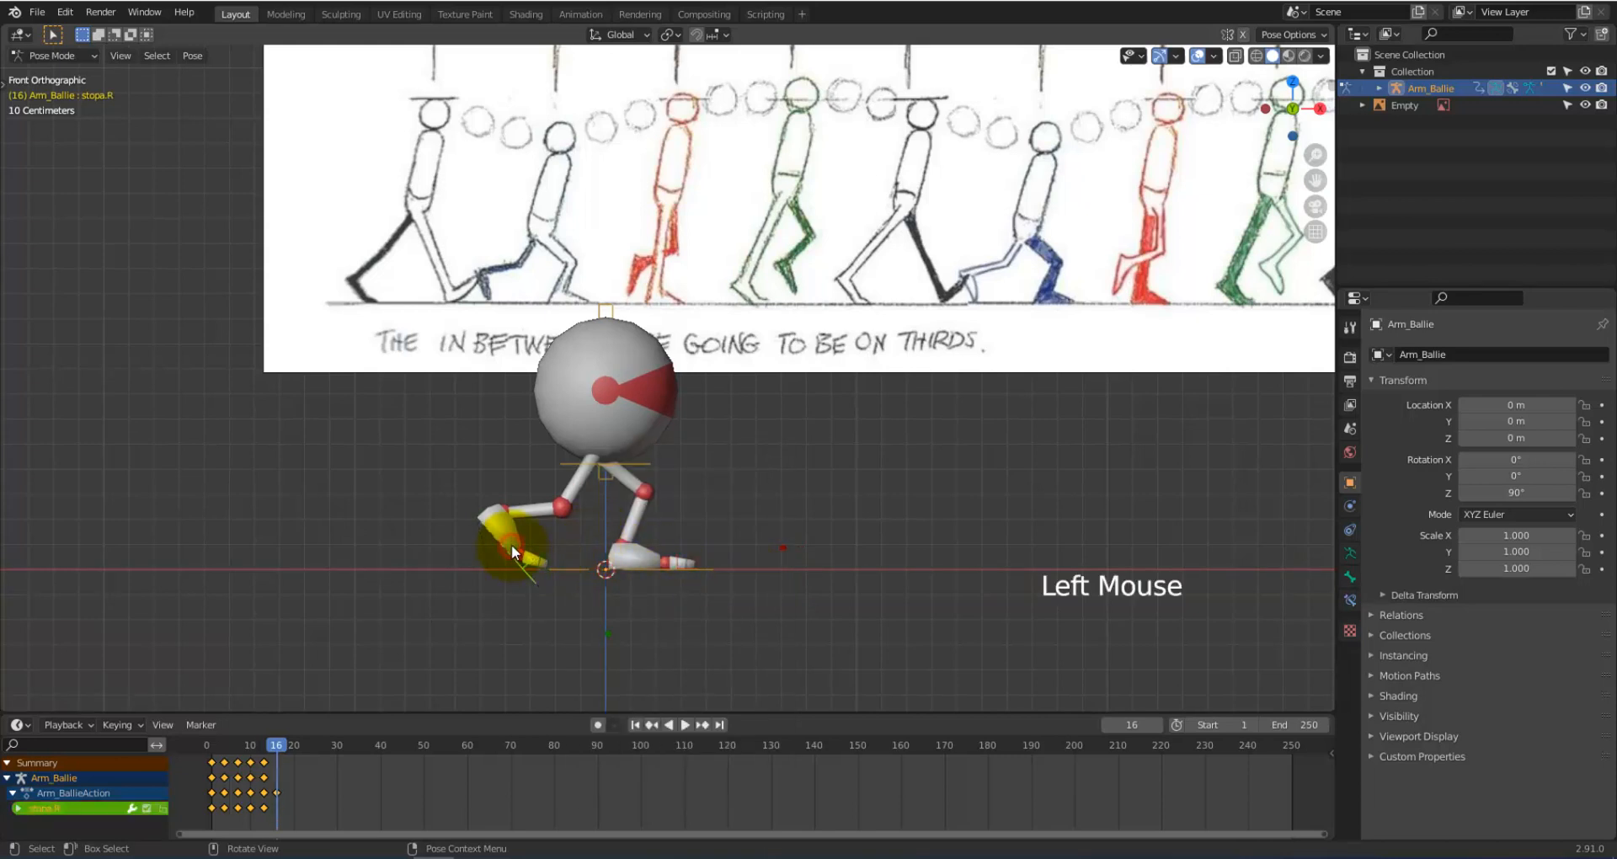
key("g")
left_click(578, 574)
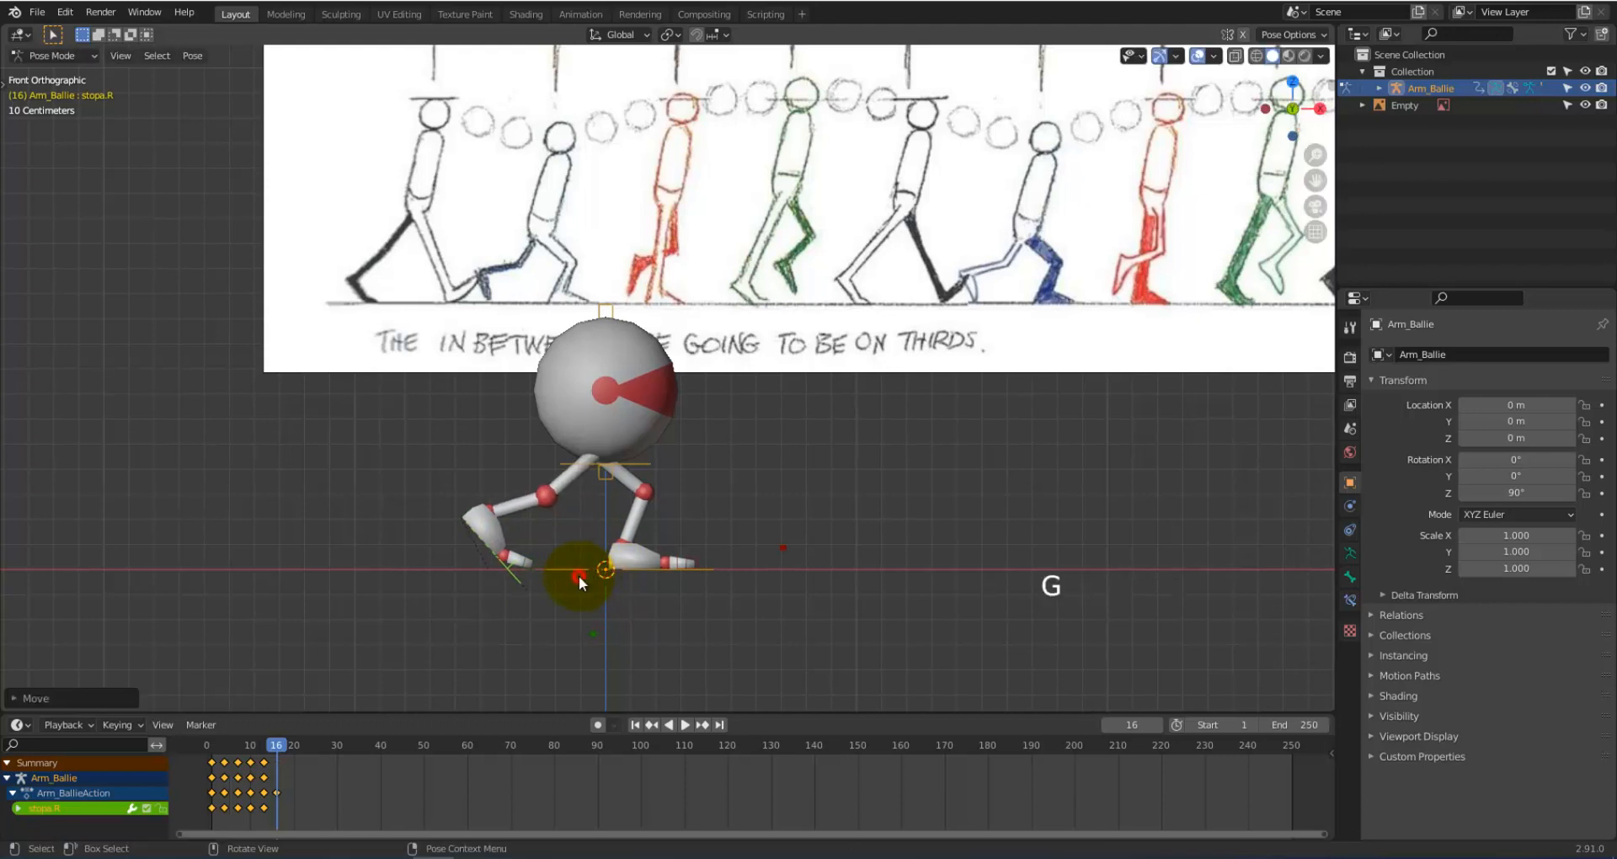
key("r")
left_click(543, 604)
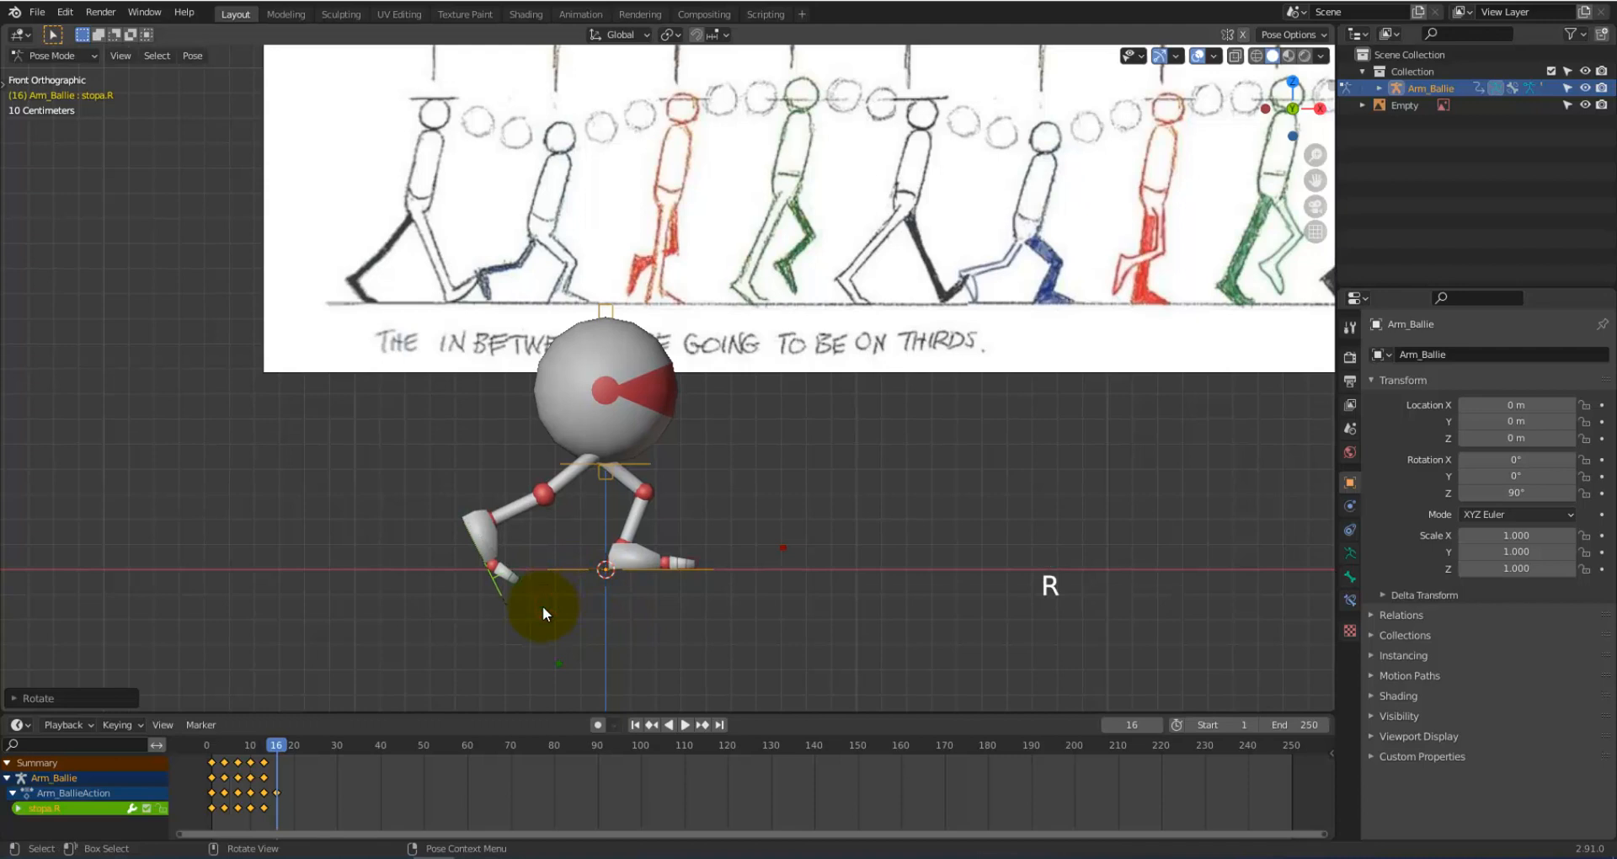
Step: Raise the right foot control (stopa.R) about 0.07 m and keyframe it at frame 16
left_click(482, 539)
key("g")
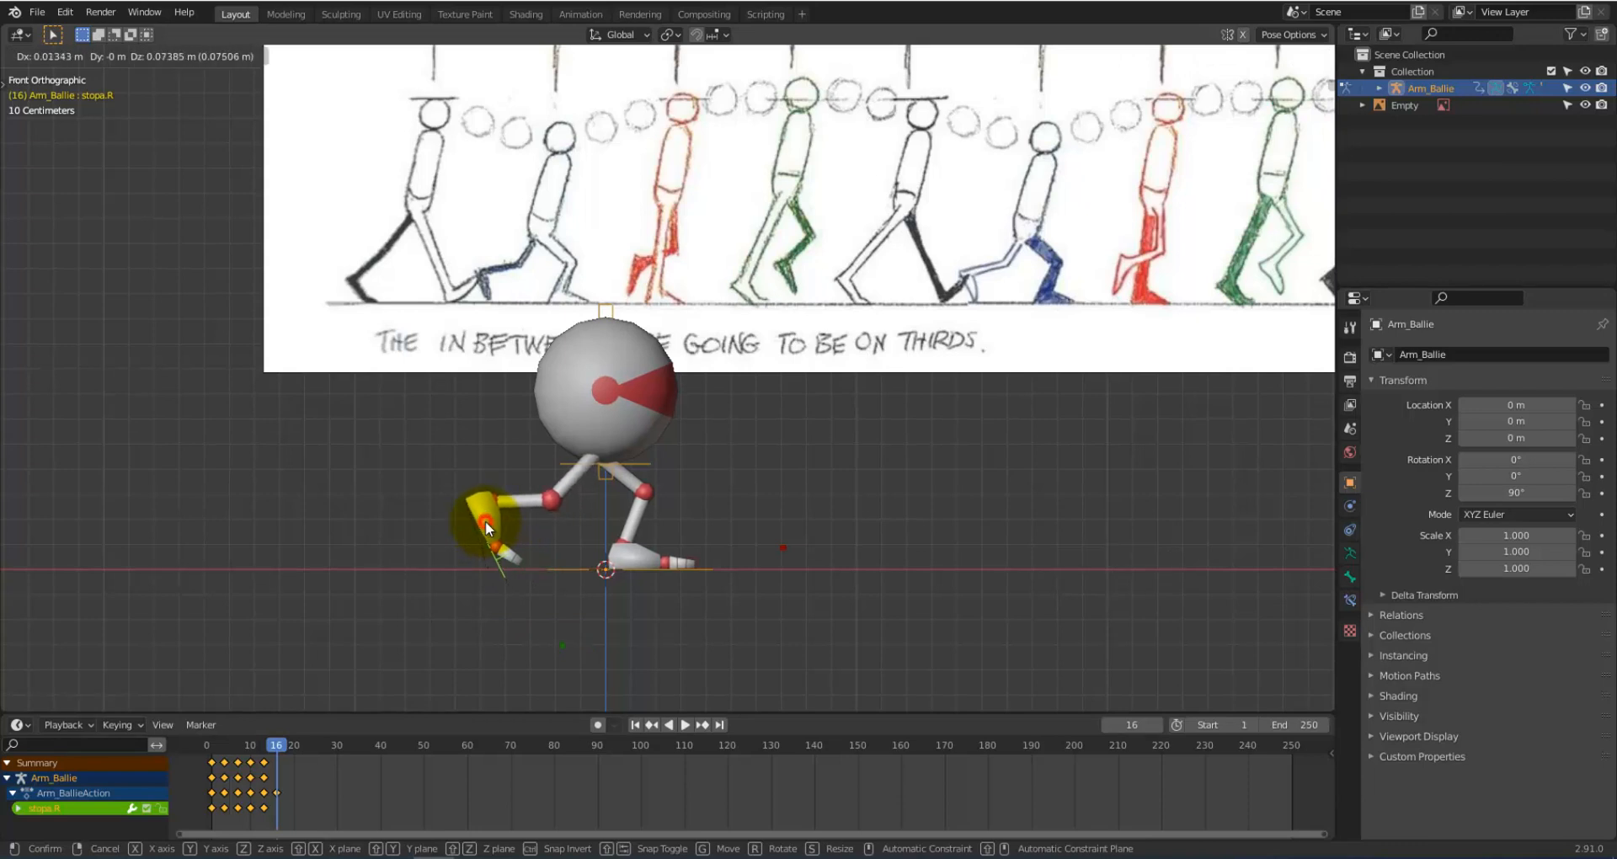
left_click(506, 548)
key("i")
left_click(508, 543)
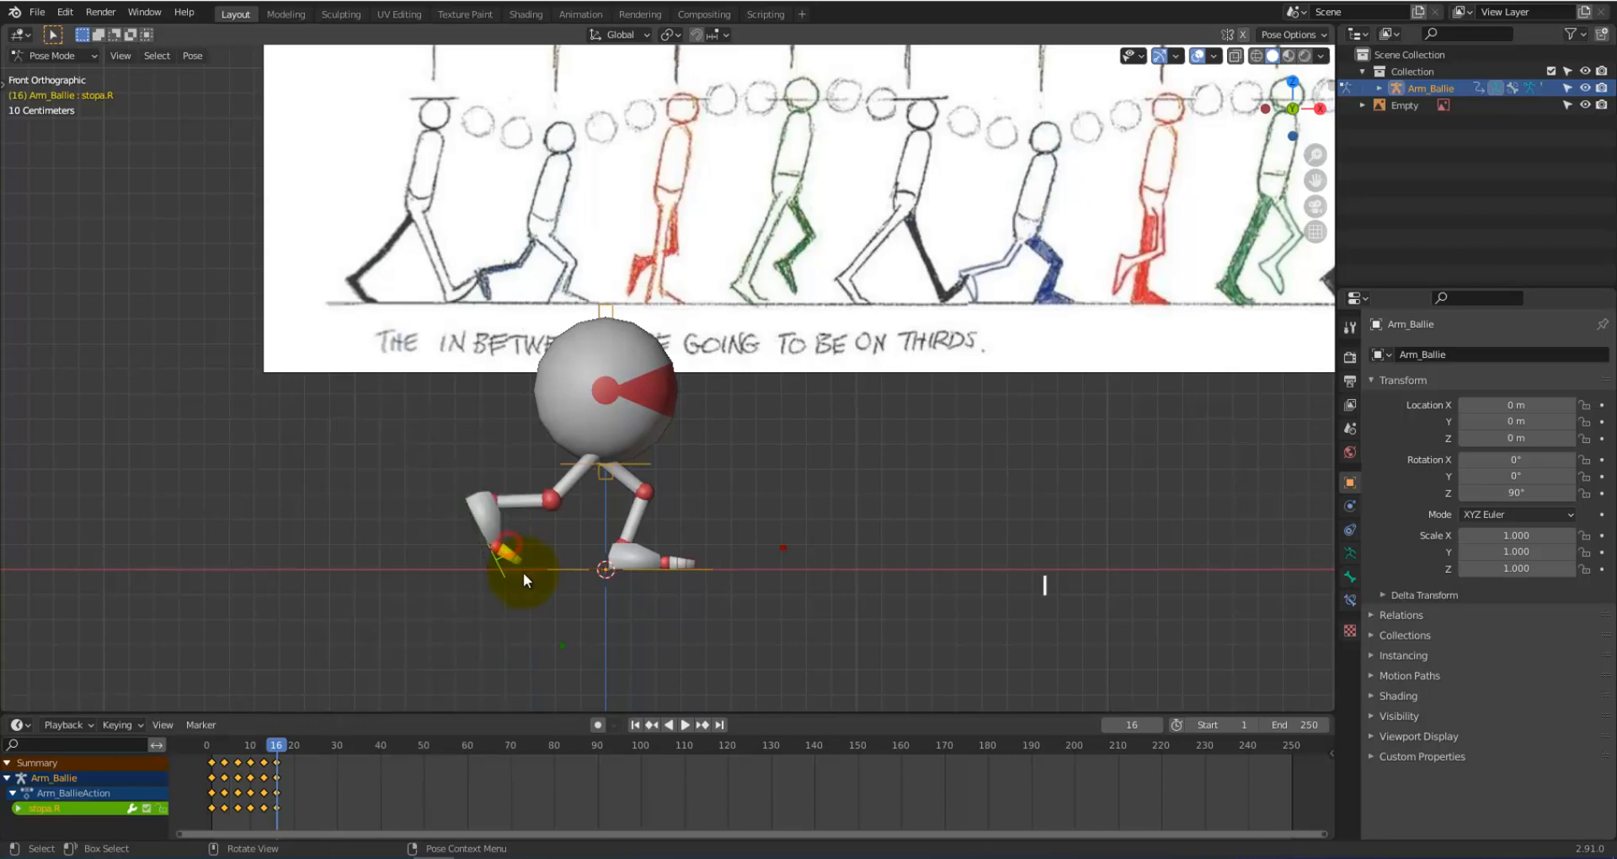
Step: Clear the location and rotation of the right toe control (nosok_d.R) at frame 16
left_click(517, 553)
key("alt+g")
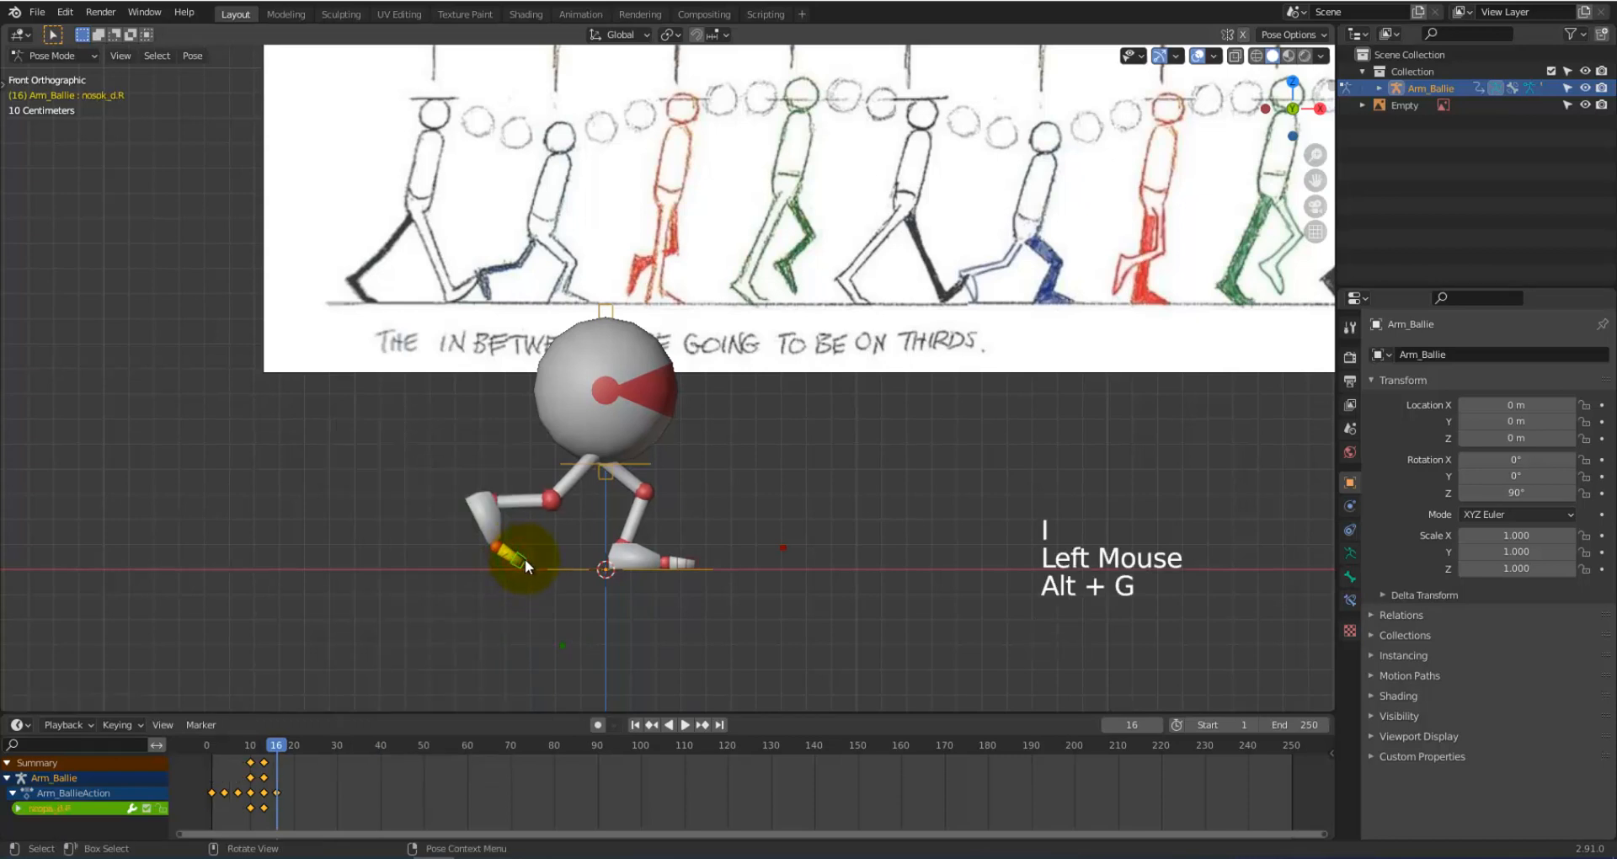
key("r")
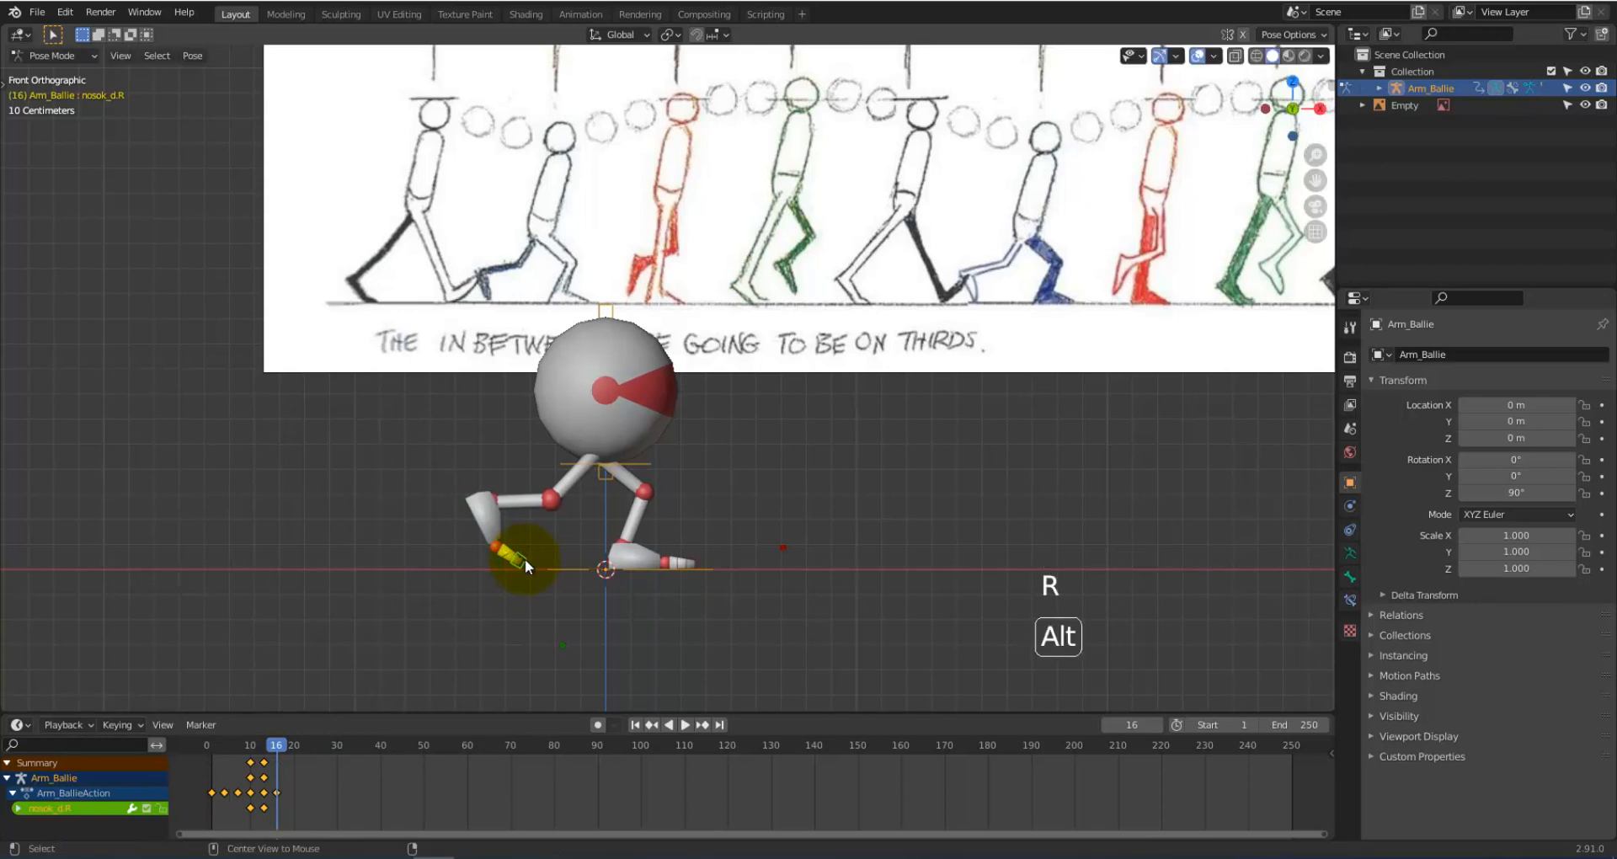
key("alt+r")
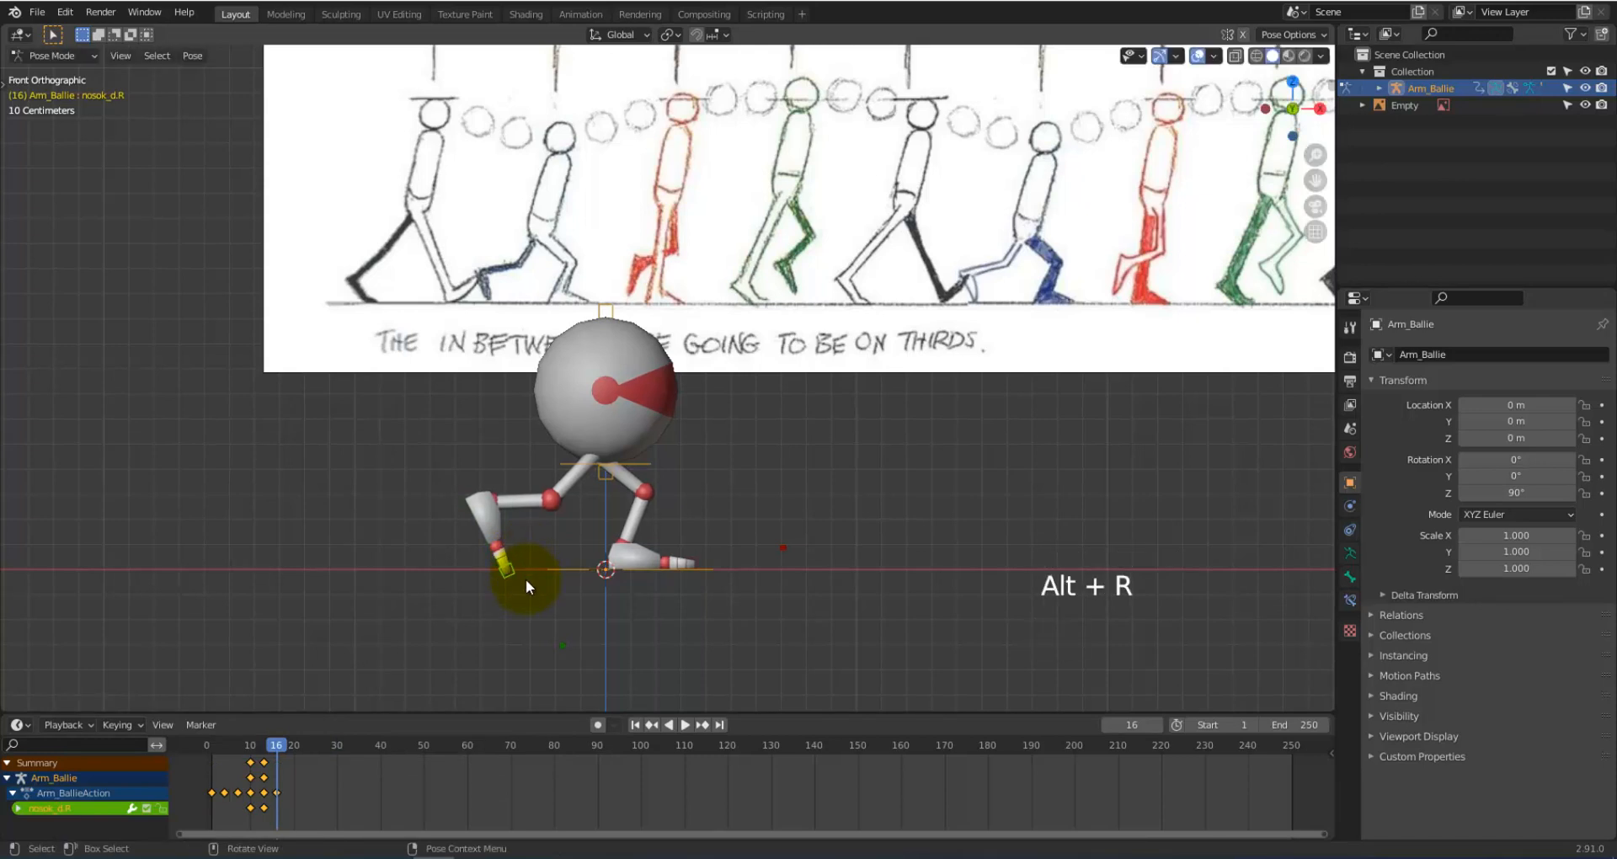
Step: Keyframe the right toe control at frame 16, then move stopa.R about 0.04 m forward and 0.03 m up and keyframe it
key("i")
left_click(526, 578)
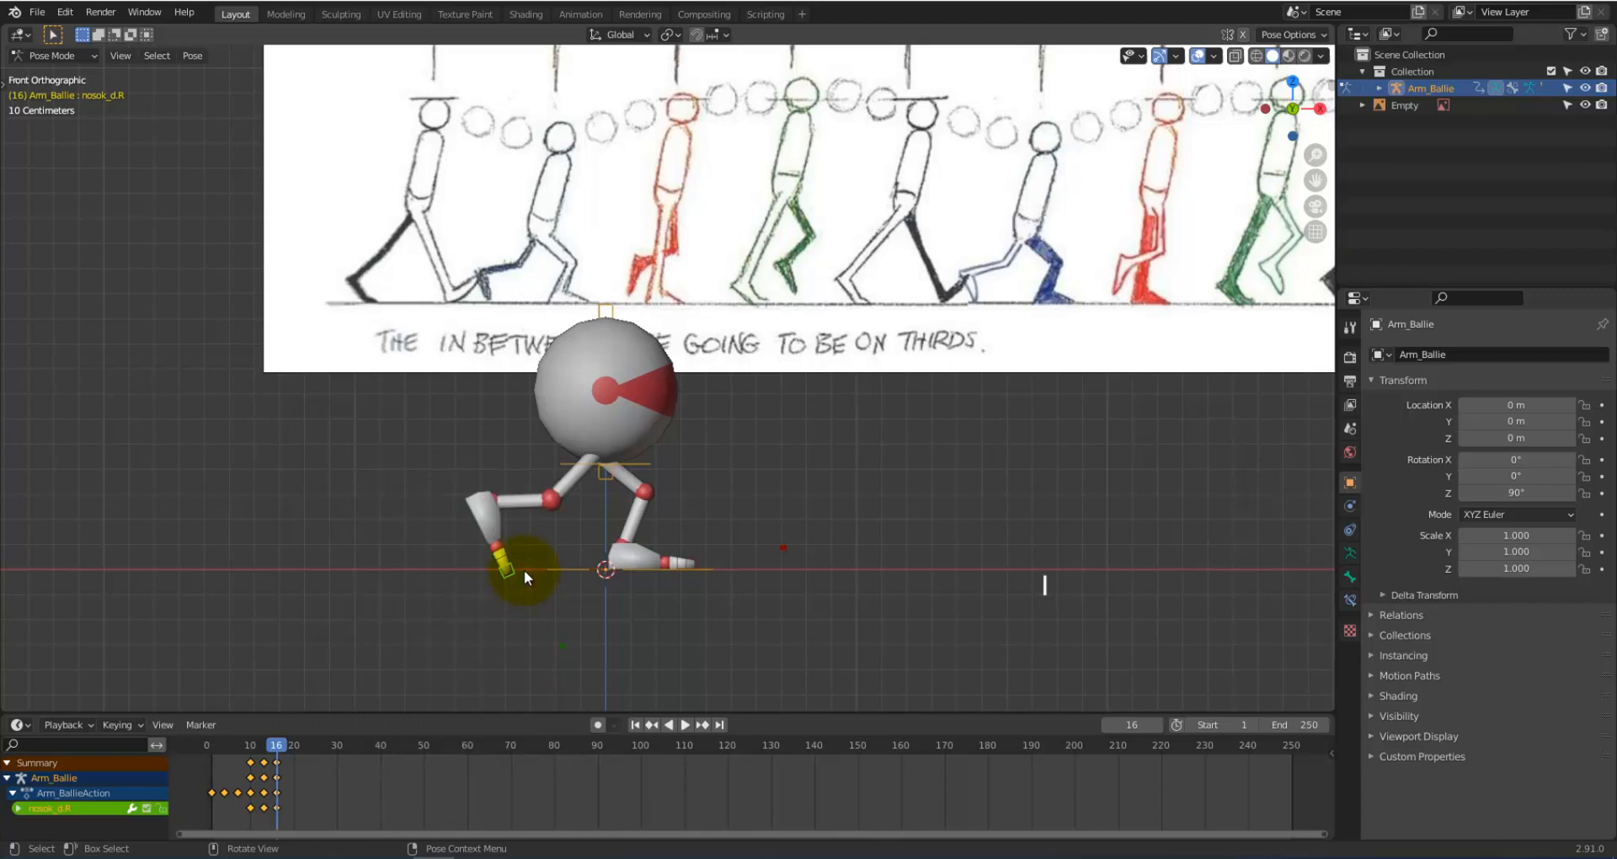
left_click(486, 524)
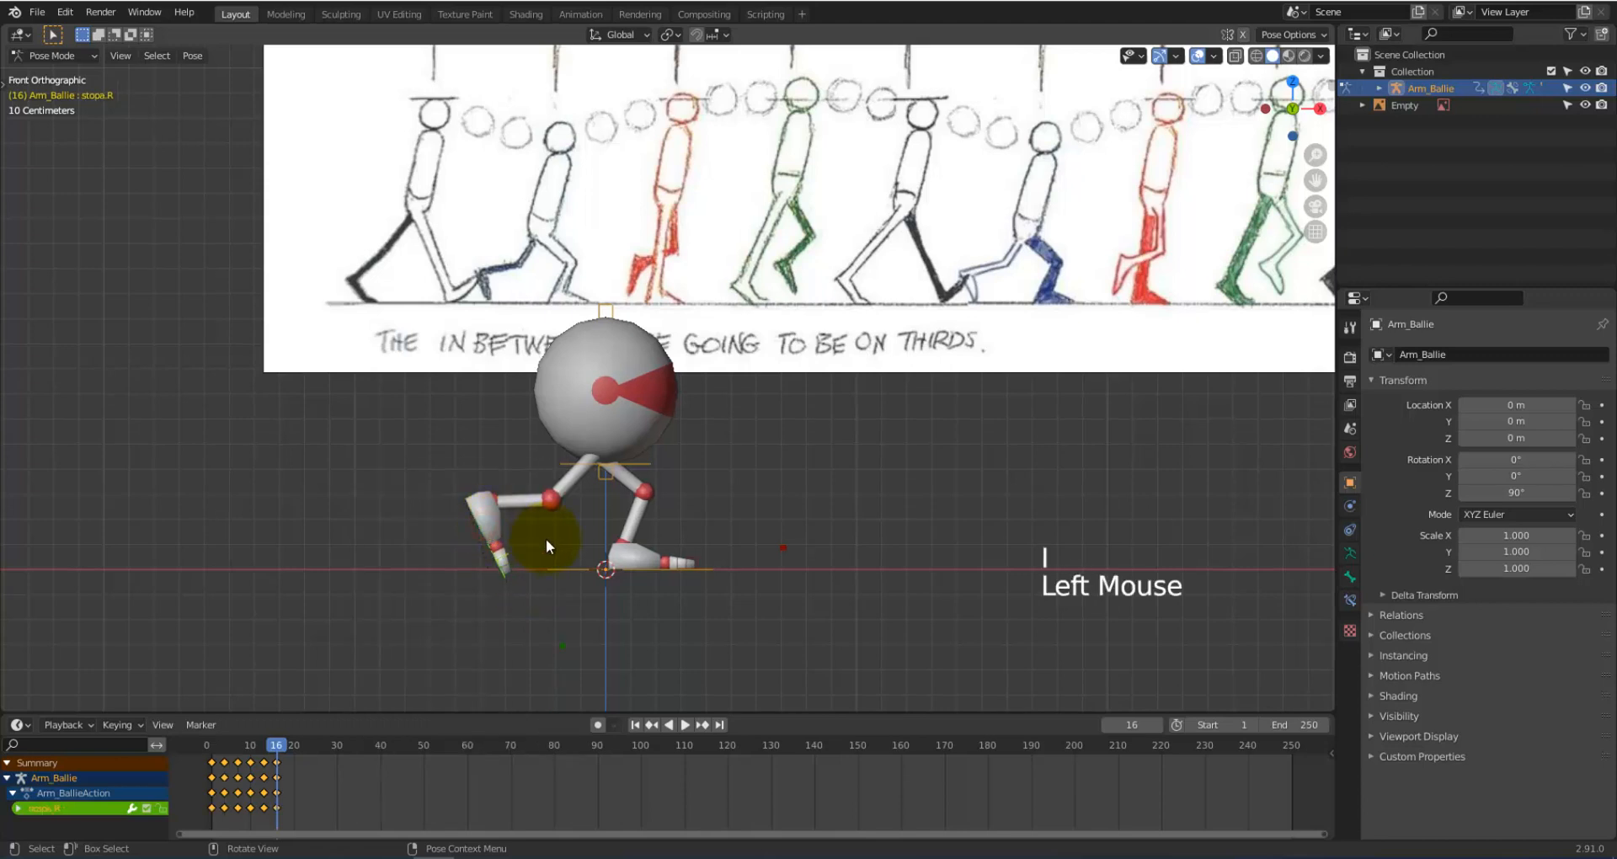
key("g")
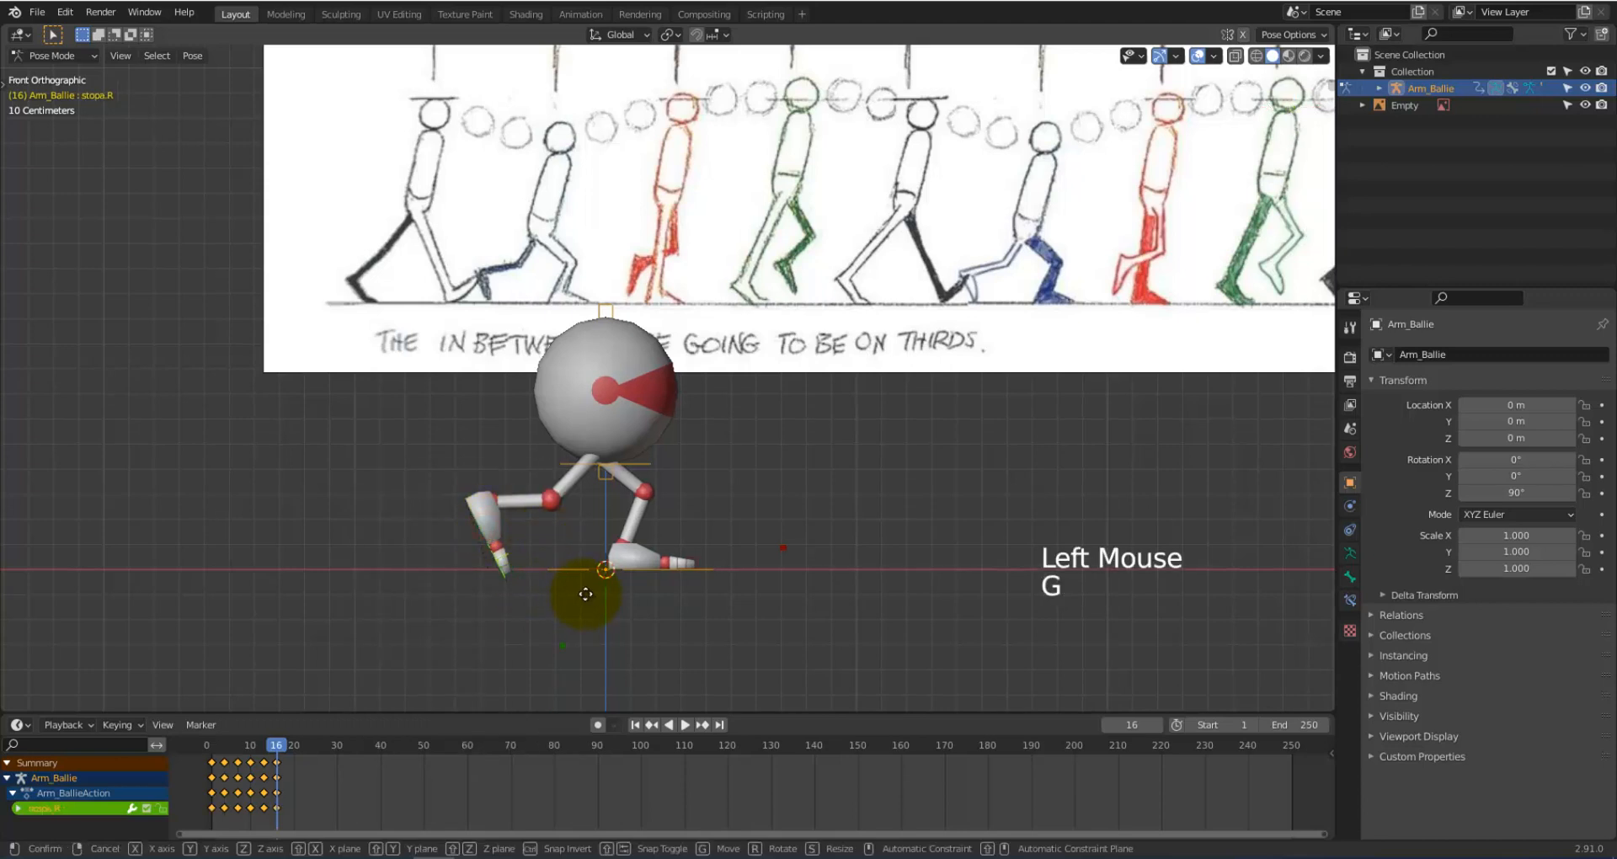
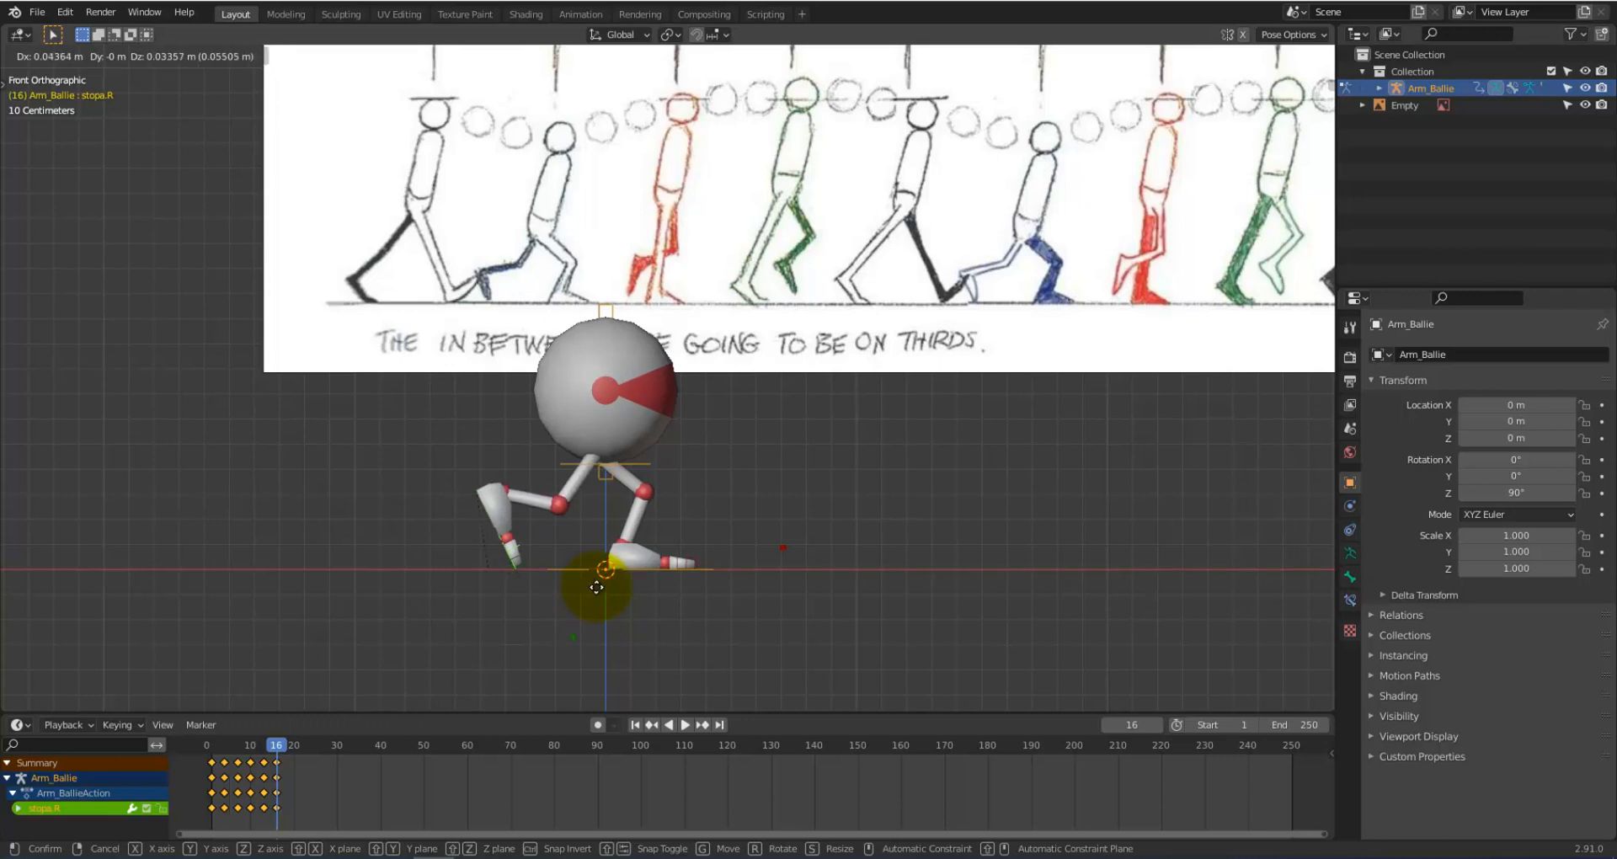
left_click(596, 587)
key("i")
left_click(596, 587)
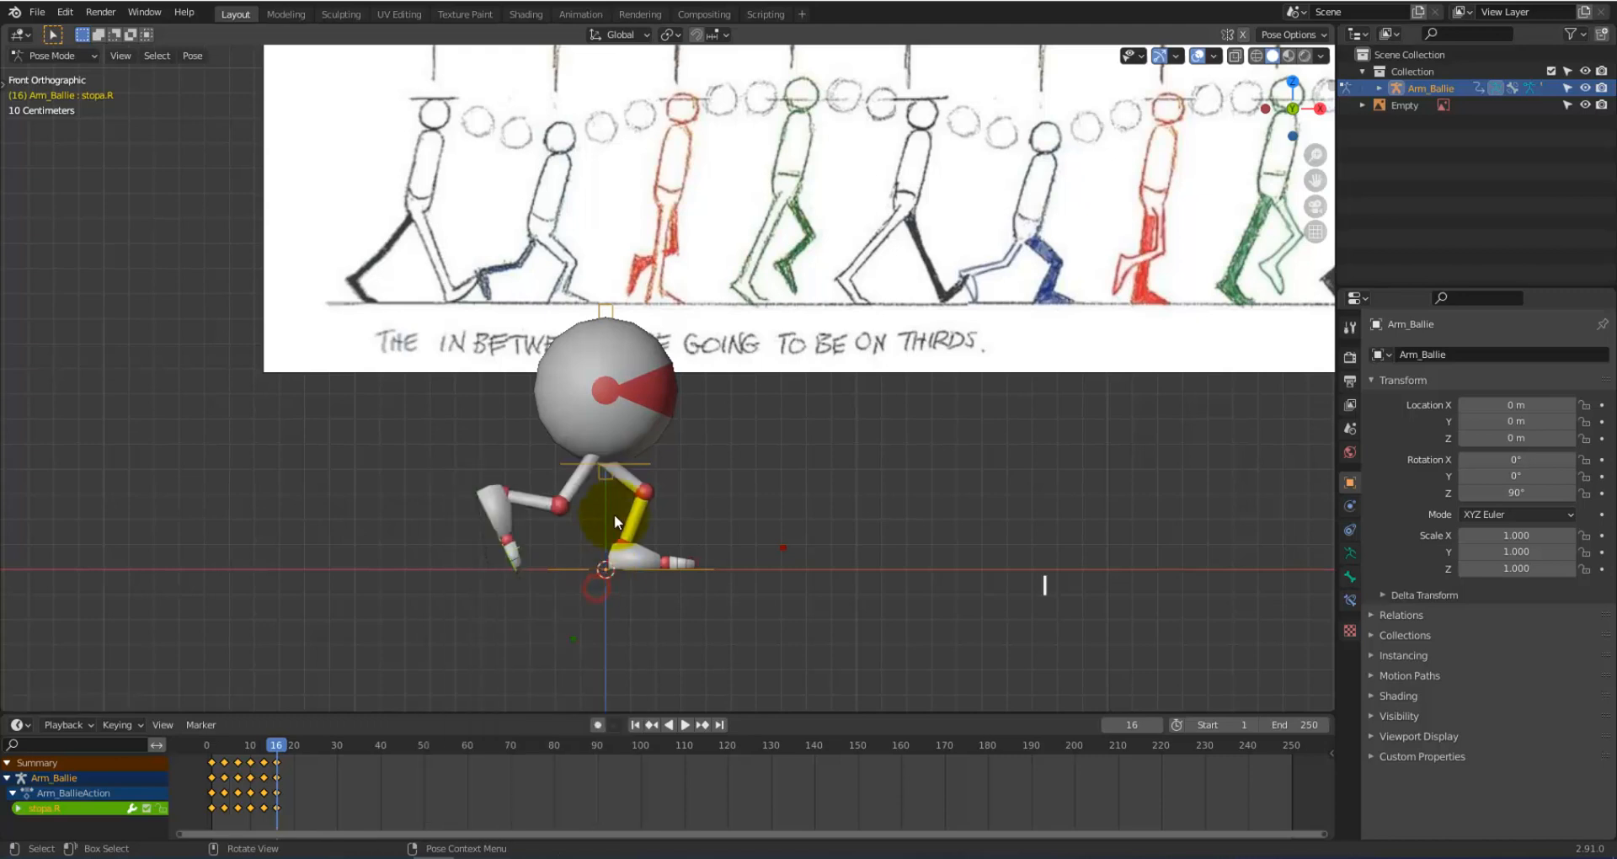
Step: Readjust the height of the torso control (tors_ctrl) slightly upward and keyframe it at frame 16
left_click(635, 475)
key("g")
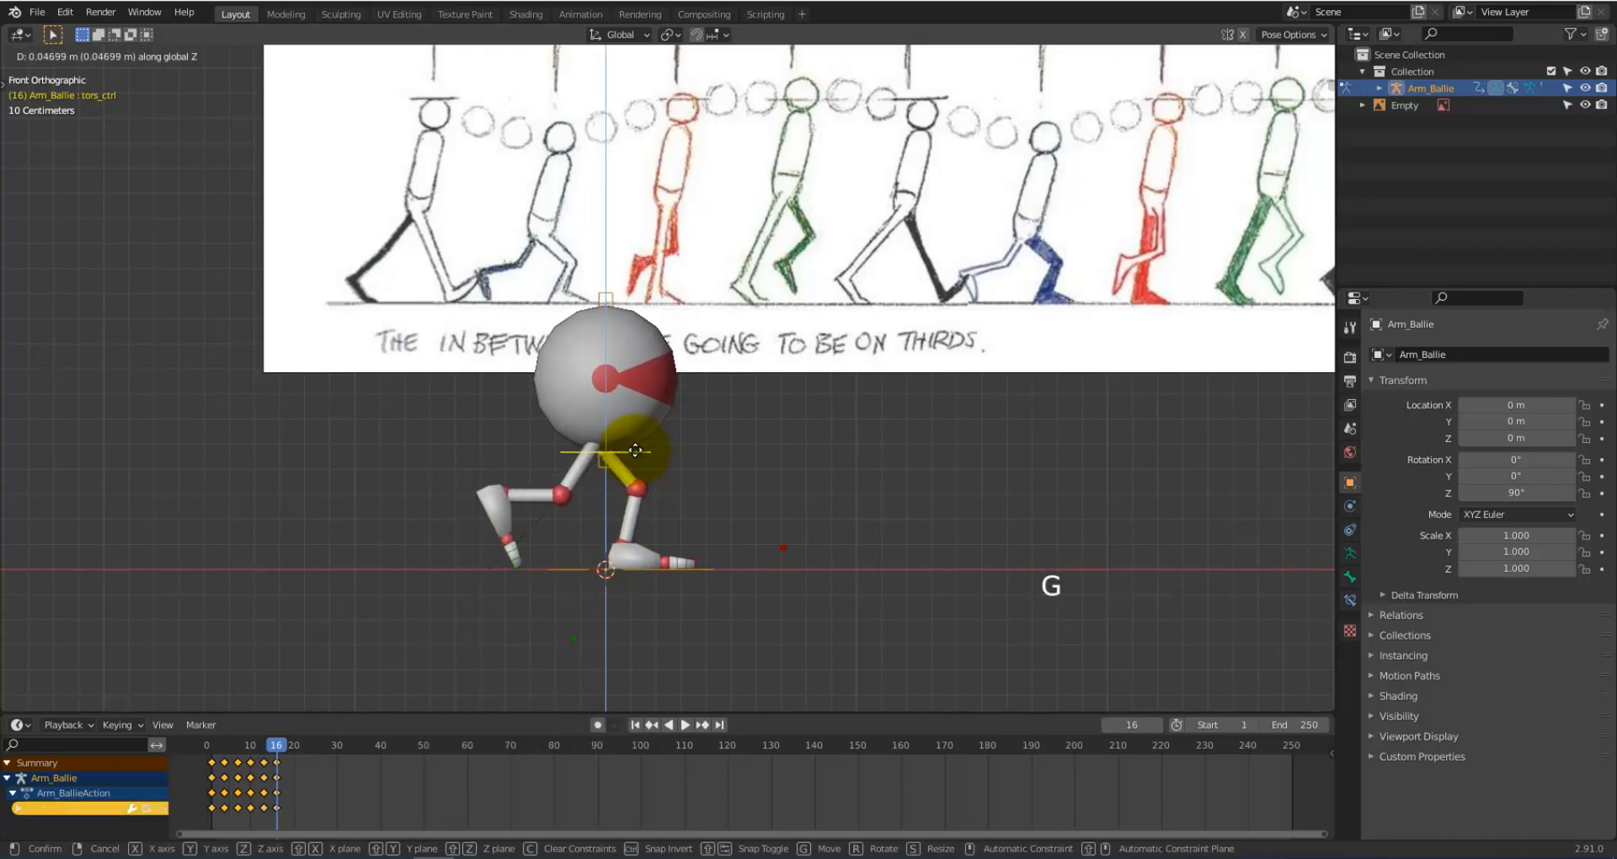
left_click(634, 449)
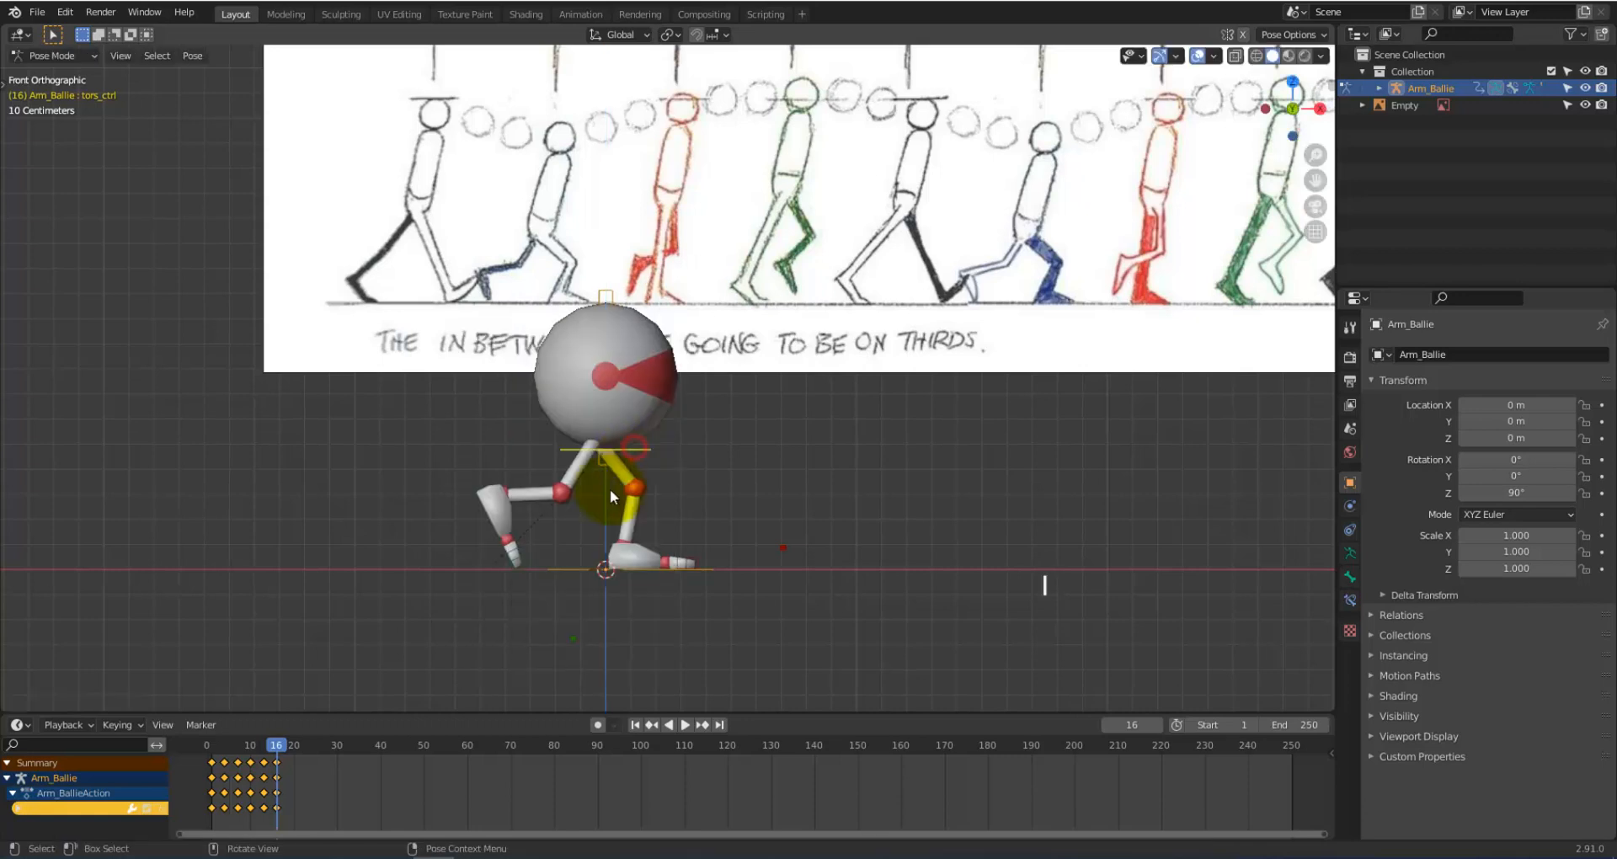
mouse_move(288, 744)
left_mouse_down()
mouse_move(263, 750)
mouse_move(277, 750)
left_mouse_up()
left_click(584, 492)
key("g")
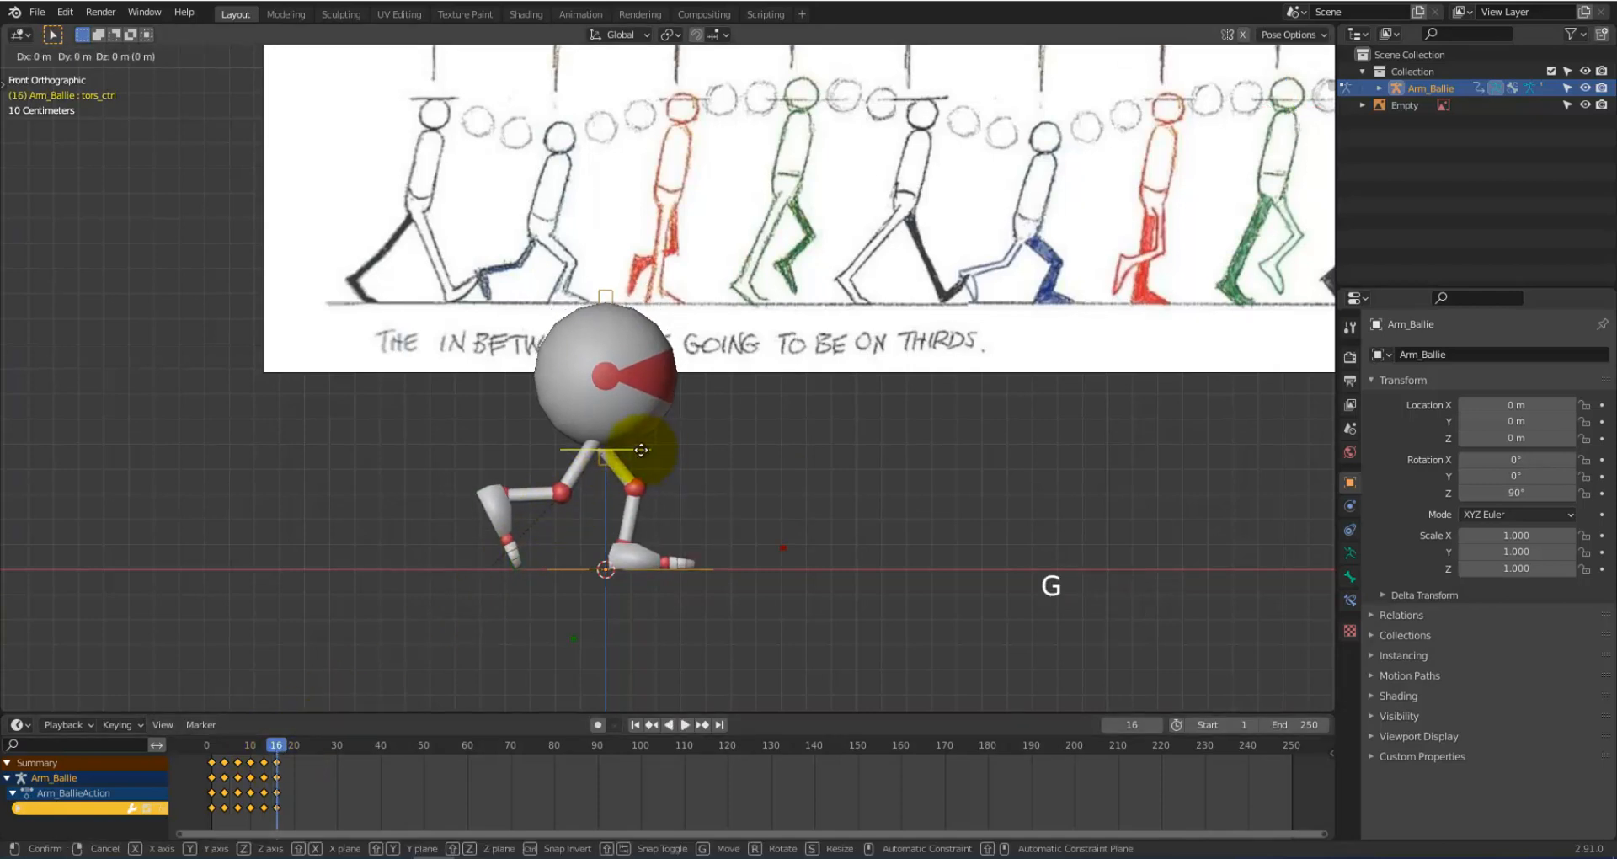
left_click(638, 463)
key("i")
left_click(638, 462)
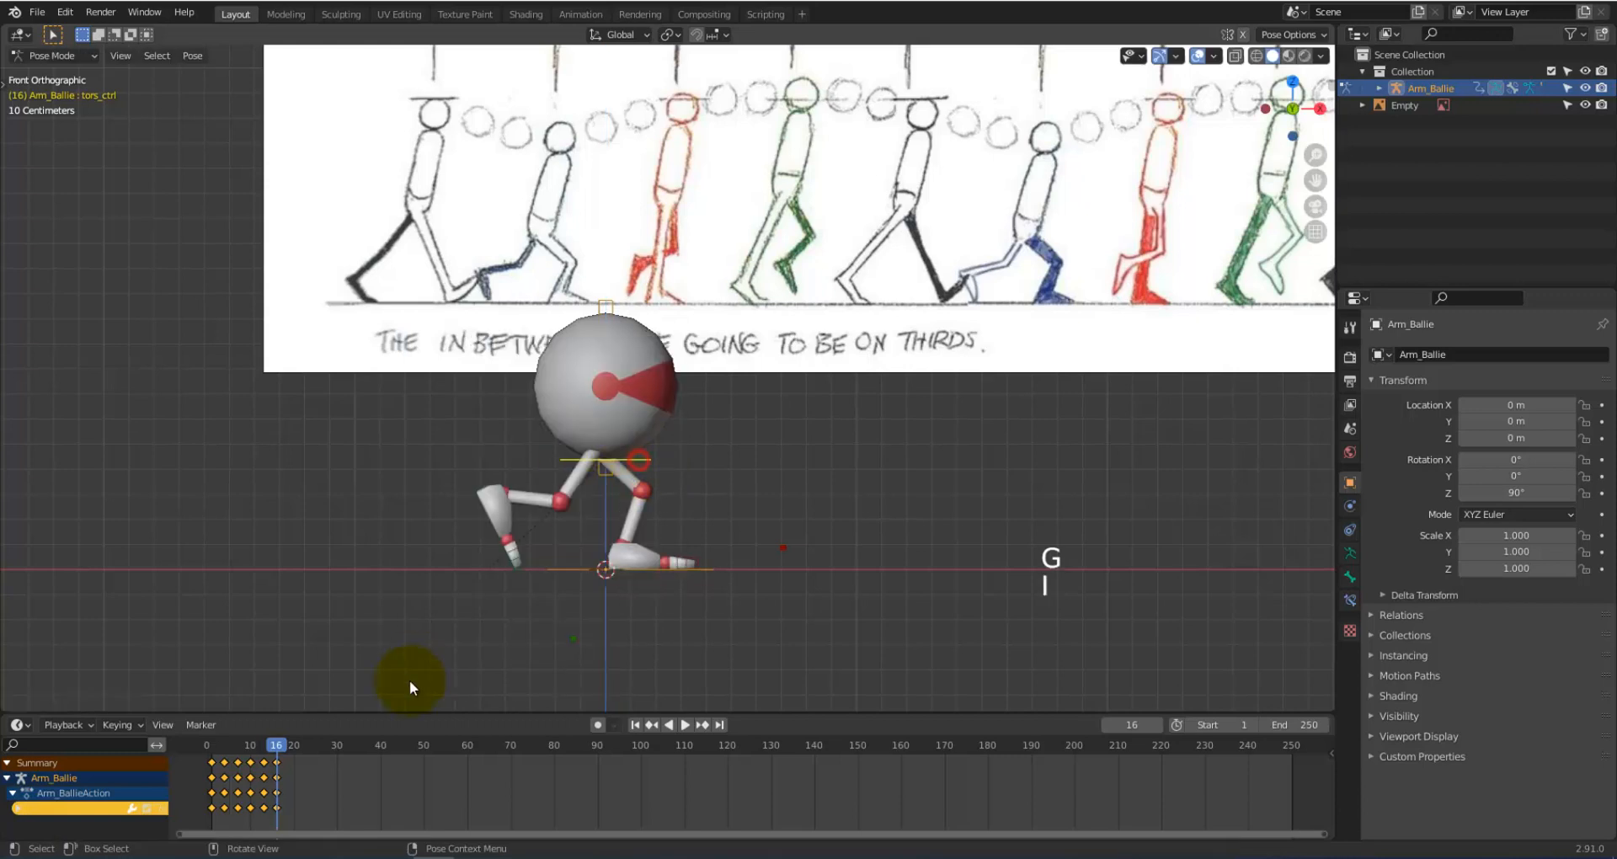
Step: In Object Mode, move the walk-cycle reference image about 1.05 m backward along X and 0.19 m down
mouse_move(261, 749)
left_mouse_down()
mouse_move(200, 756)
mouse_move(280, 766)
left_mouse_up()
scroll(1017, 487, "down", 3)
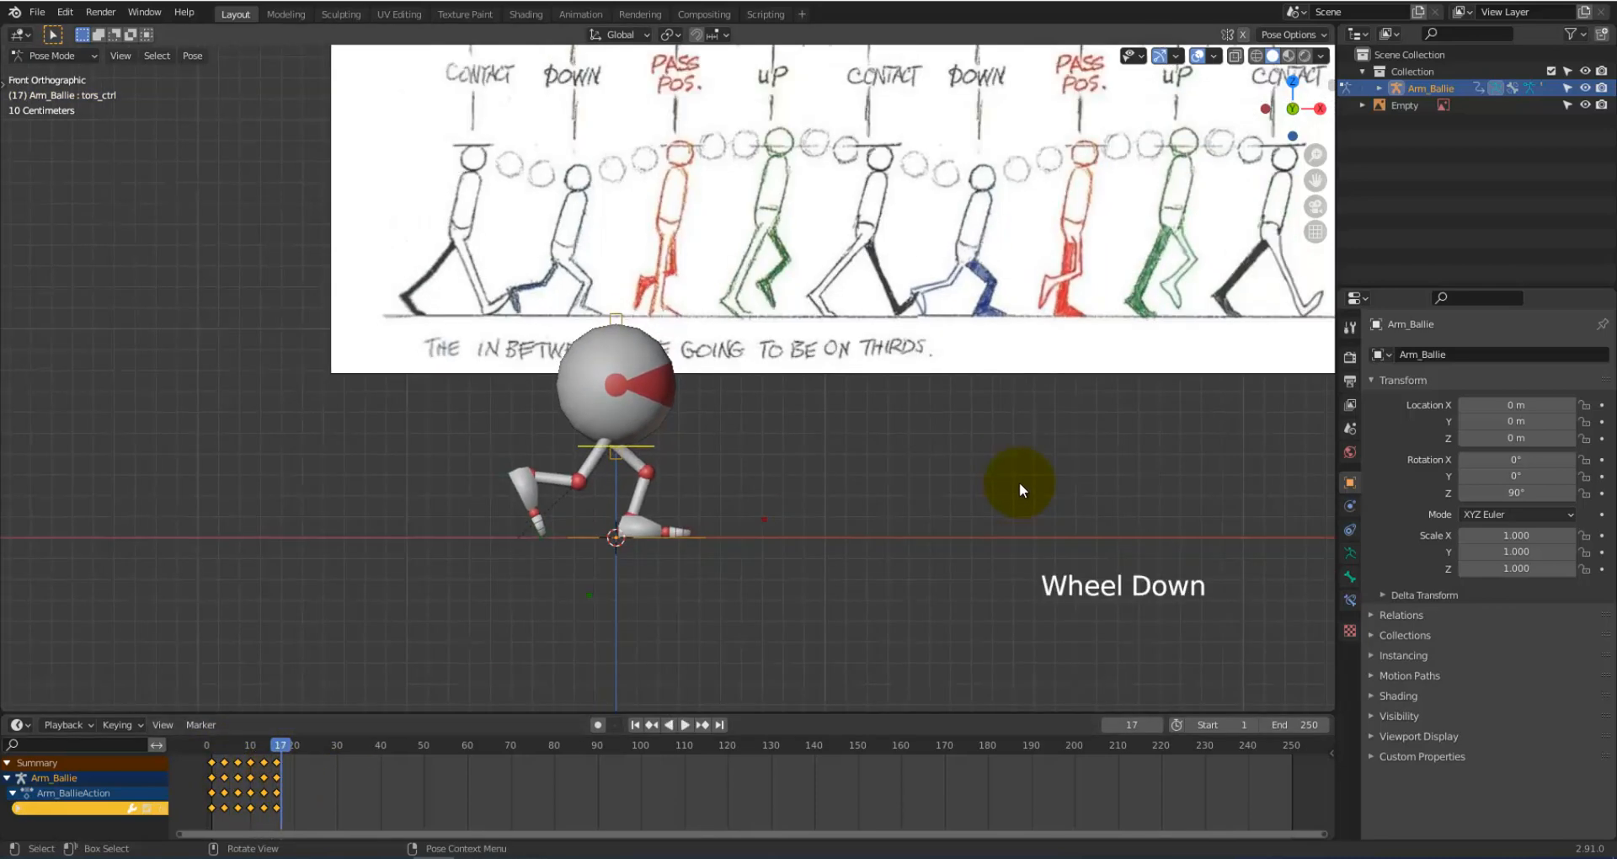
scroll(862, 442, "down", 1)
left_click(96, 55)
left_click(76, 73)
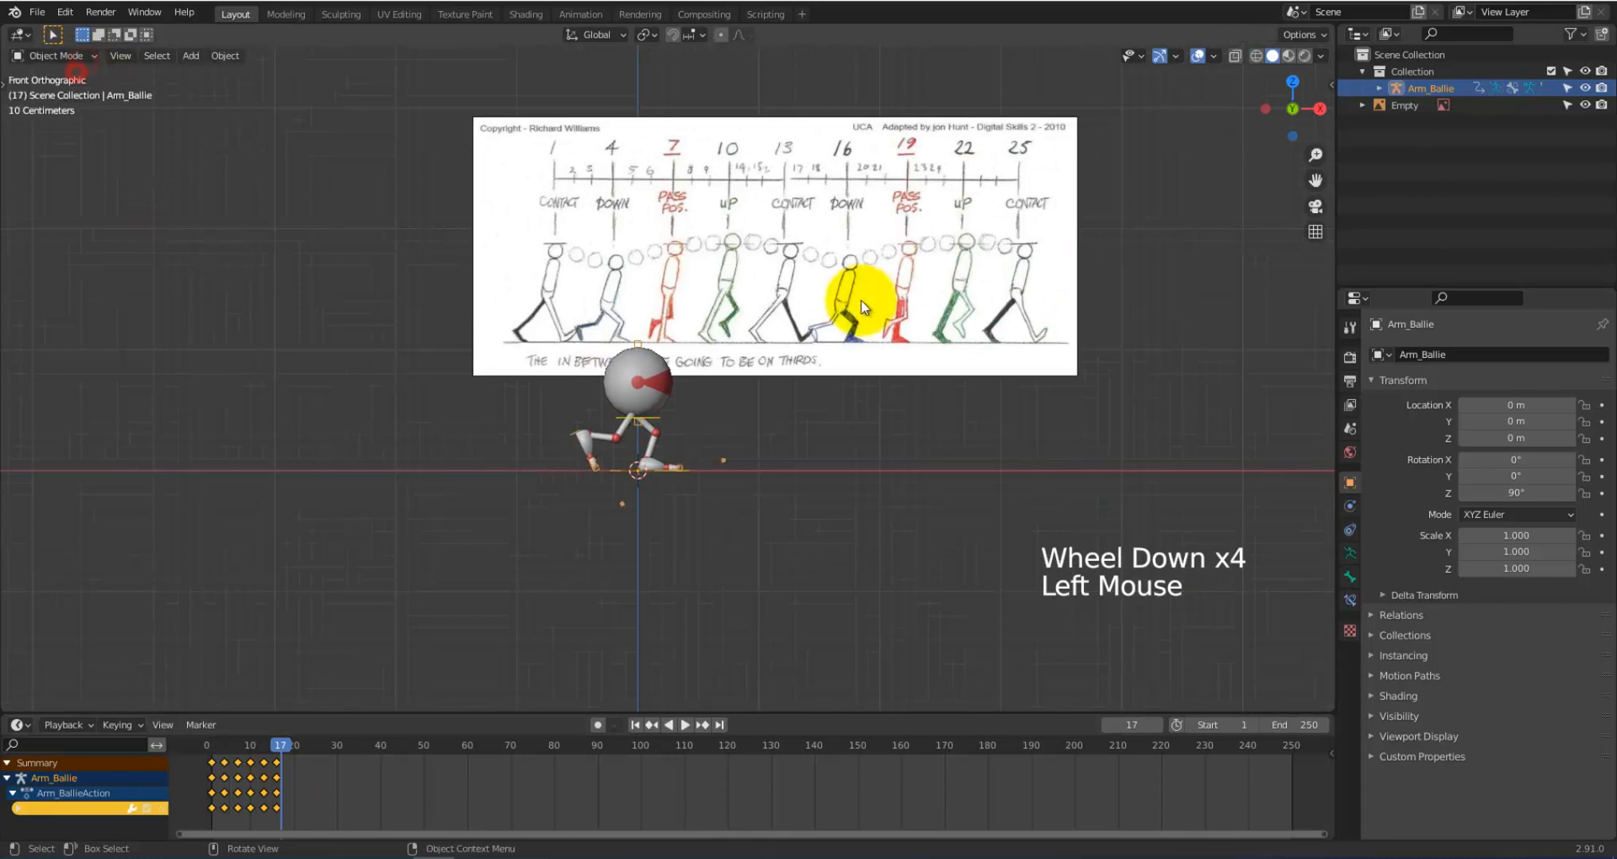
left_click(867, 297)
key("g")
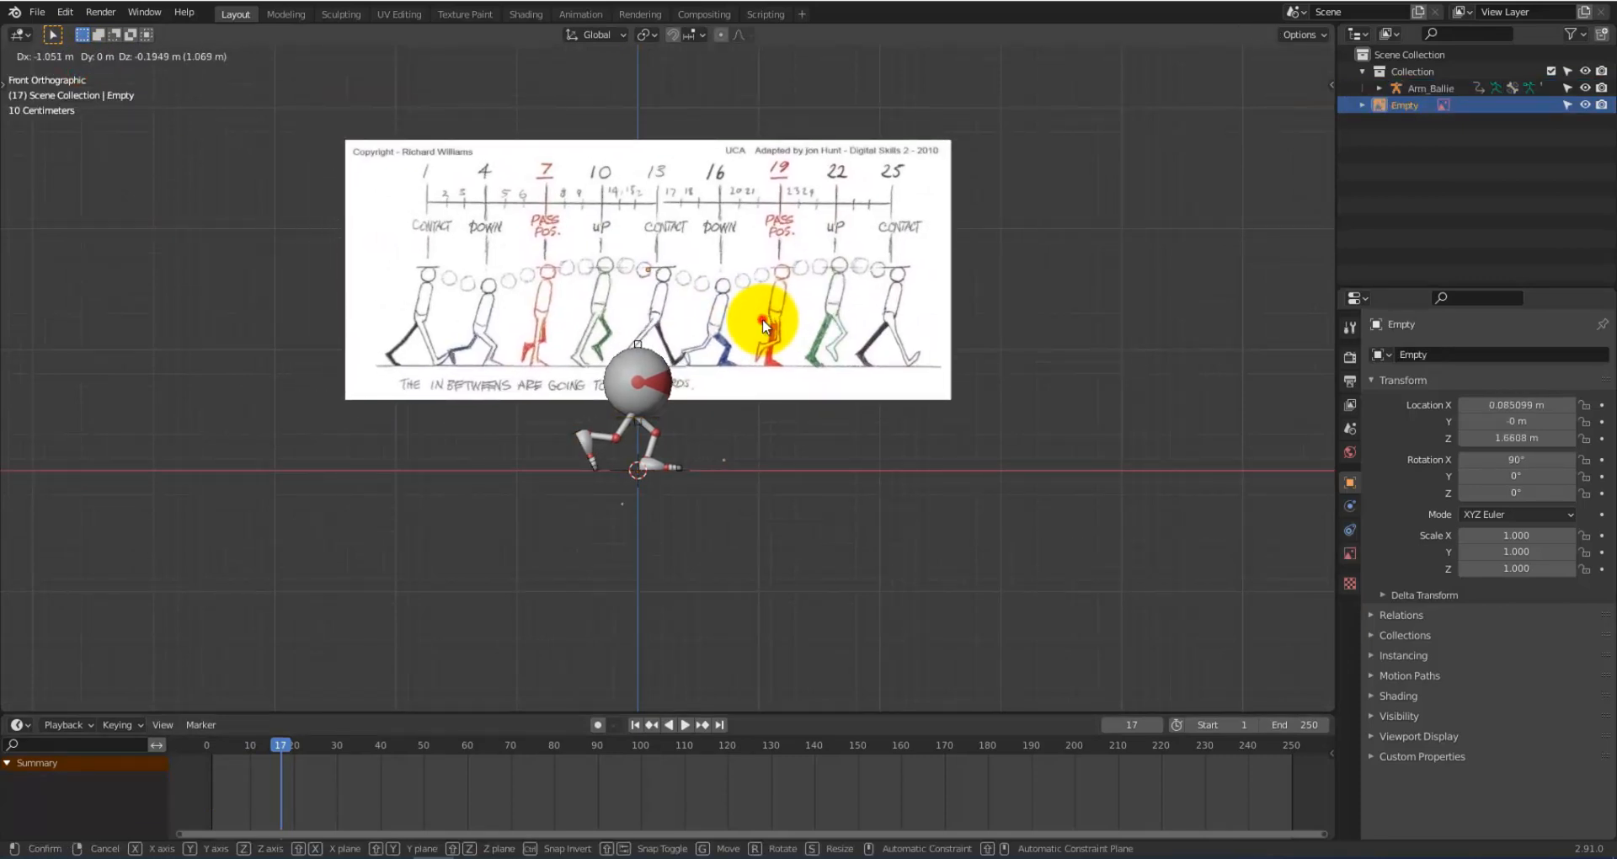
left_click(761, 318)
Step: Return the Arm_Ballie armature to Pose Mode and set the current frame to 19
left_click(684, 468)
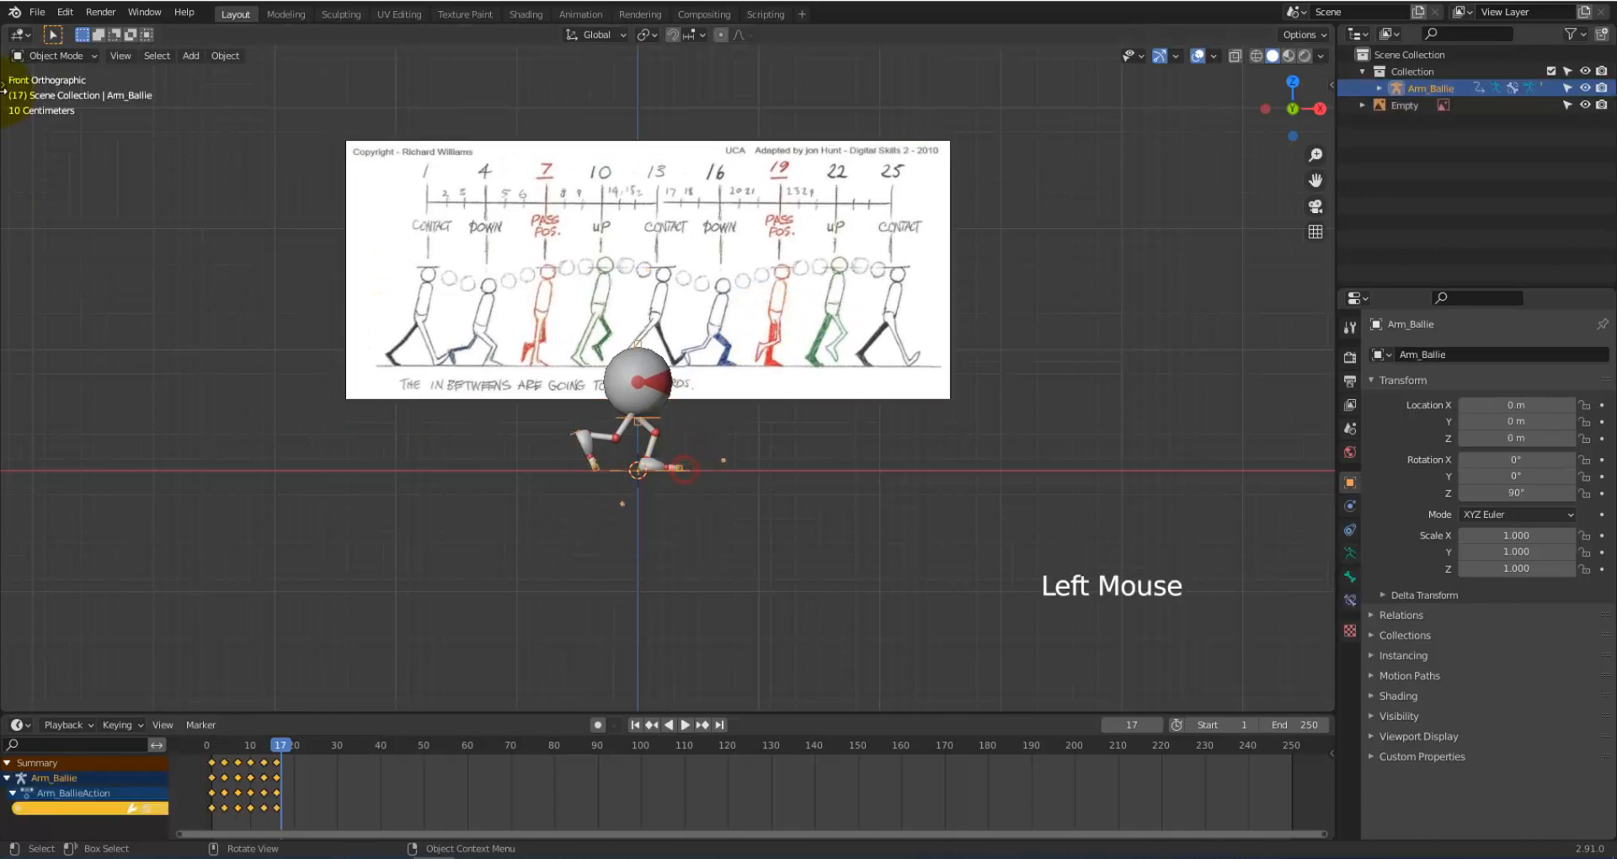
left_click(75, 55)
left_click(64, 102)
scroll(801, 428, "up", 4)
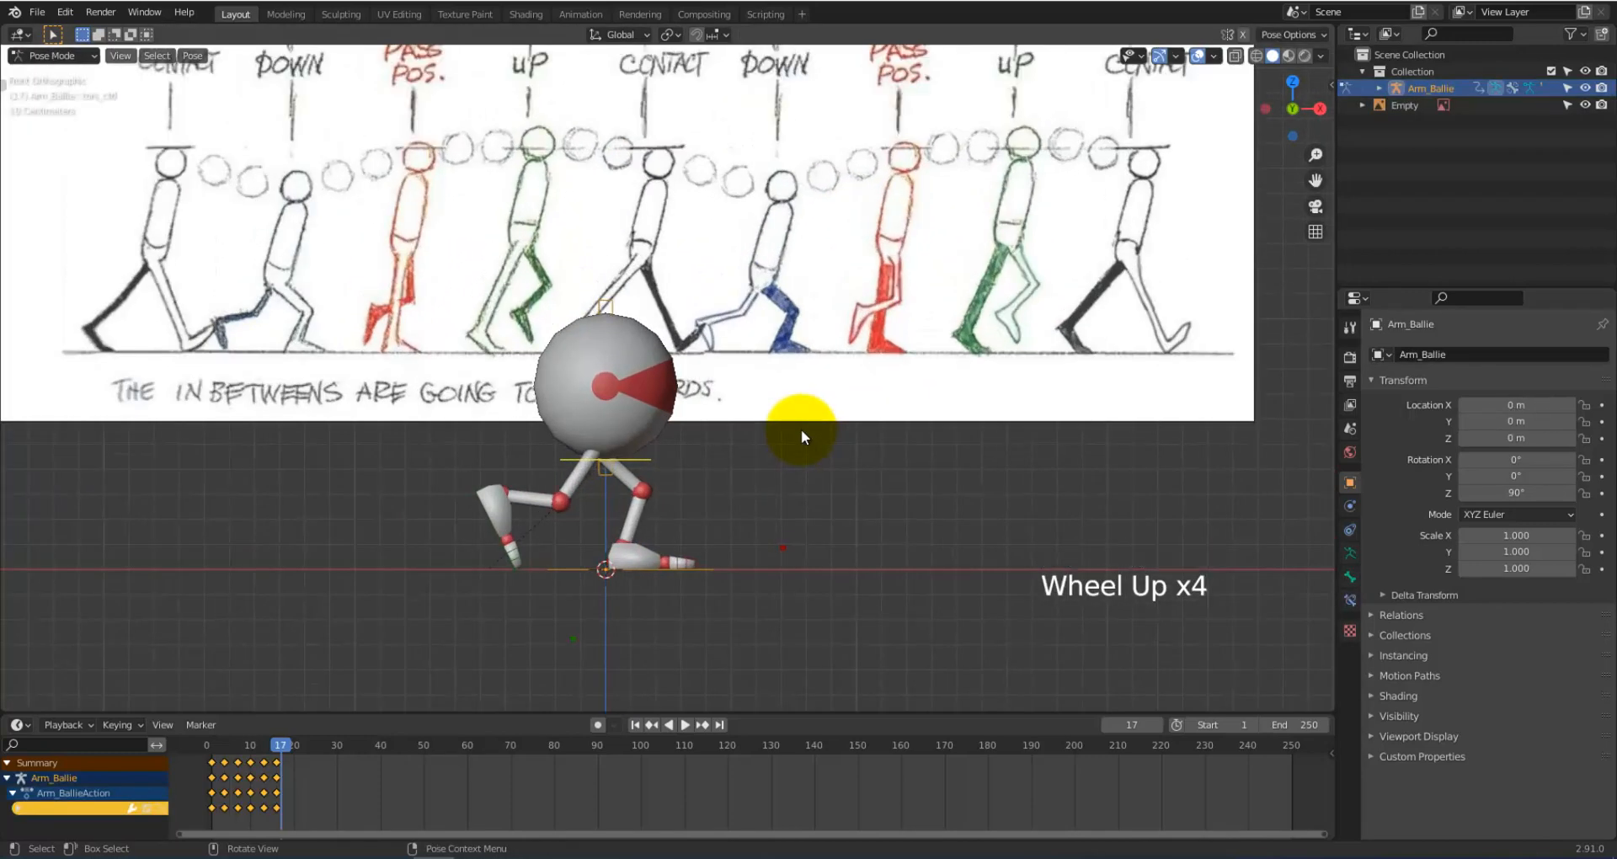
scroll(819, 427, "down", 2)
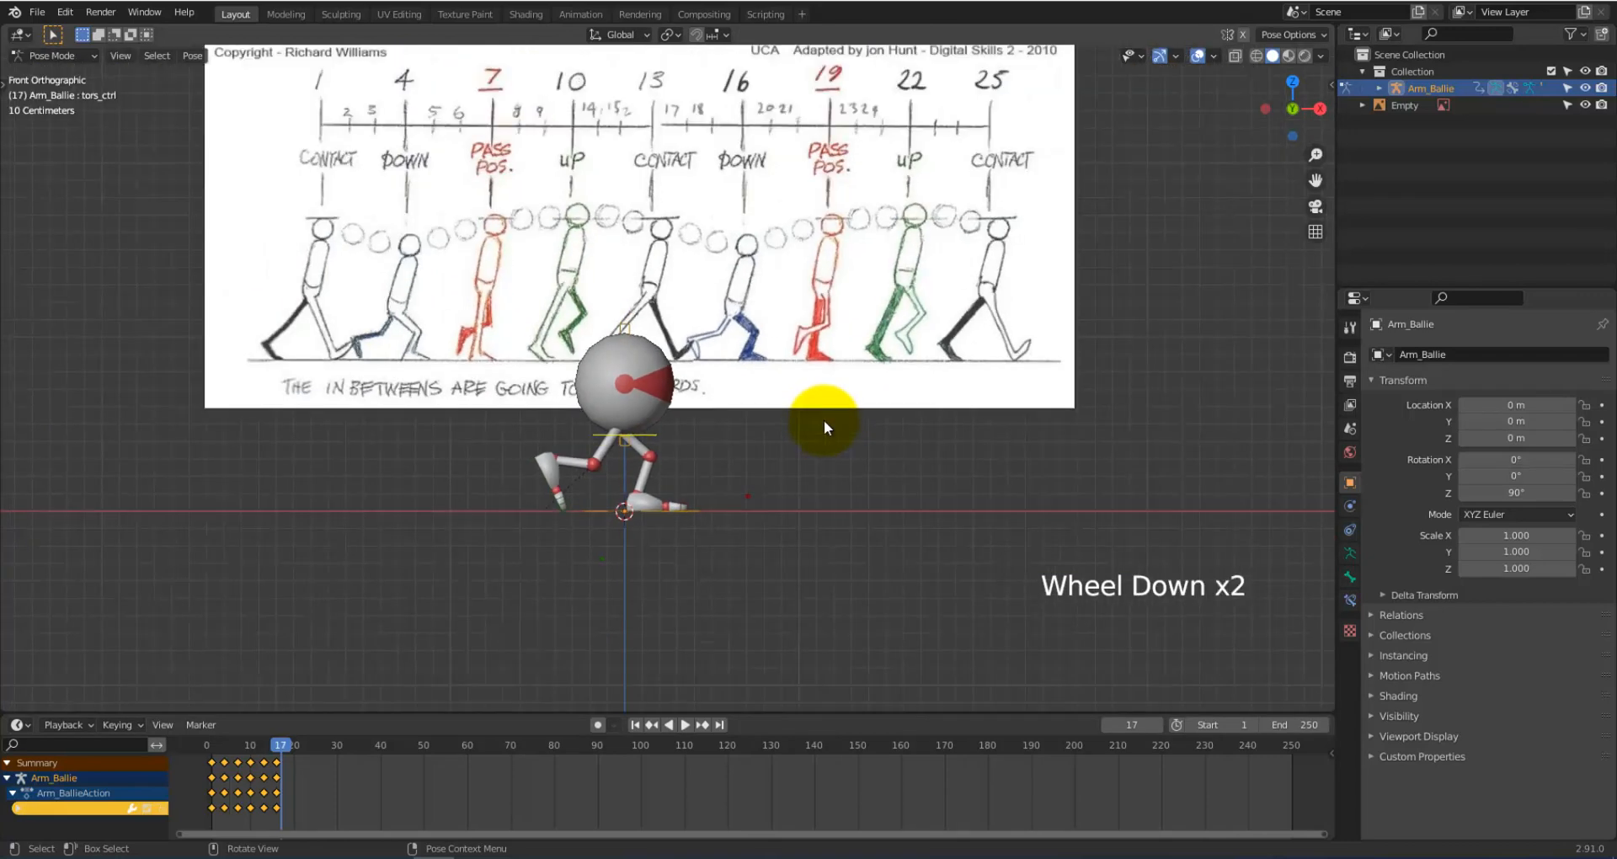
mouse_move(826, 426)
middle_mouse_down("shift")
mouse_move(826, 364)
mouse_move(803, 432)
middle_mouse_up("shift")
scroll(801, 432, "up", 1)
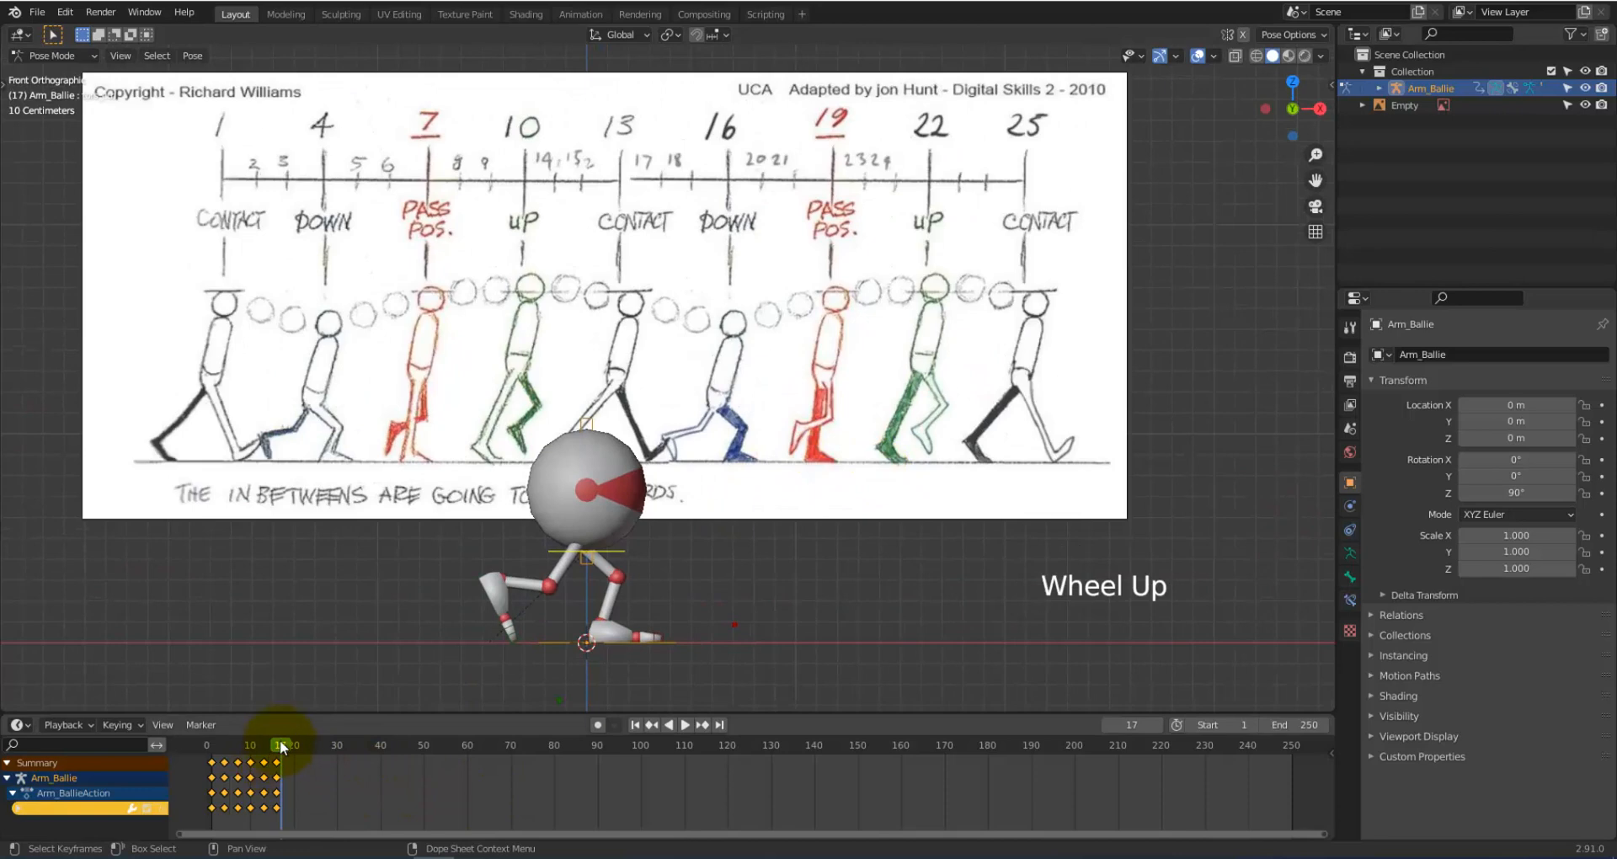
left_click_drag(280, 745, 288, 744)
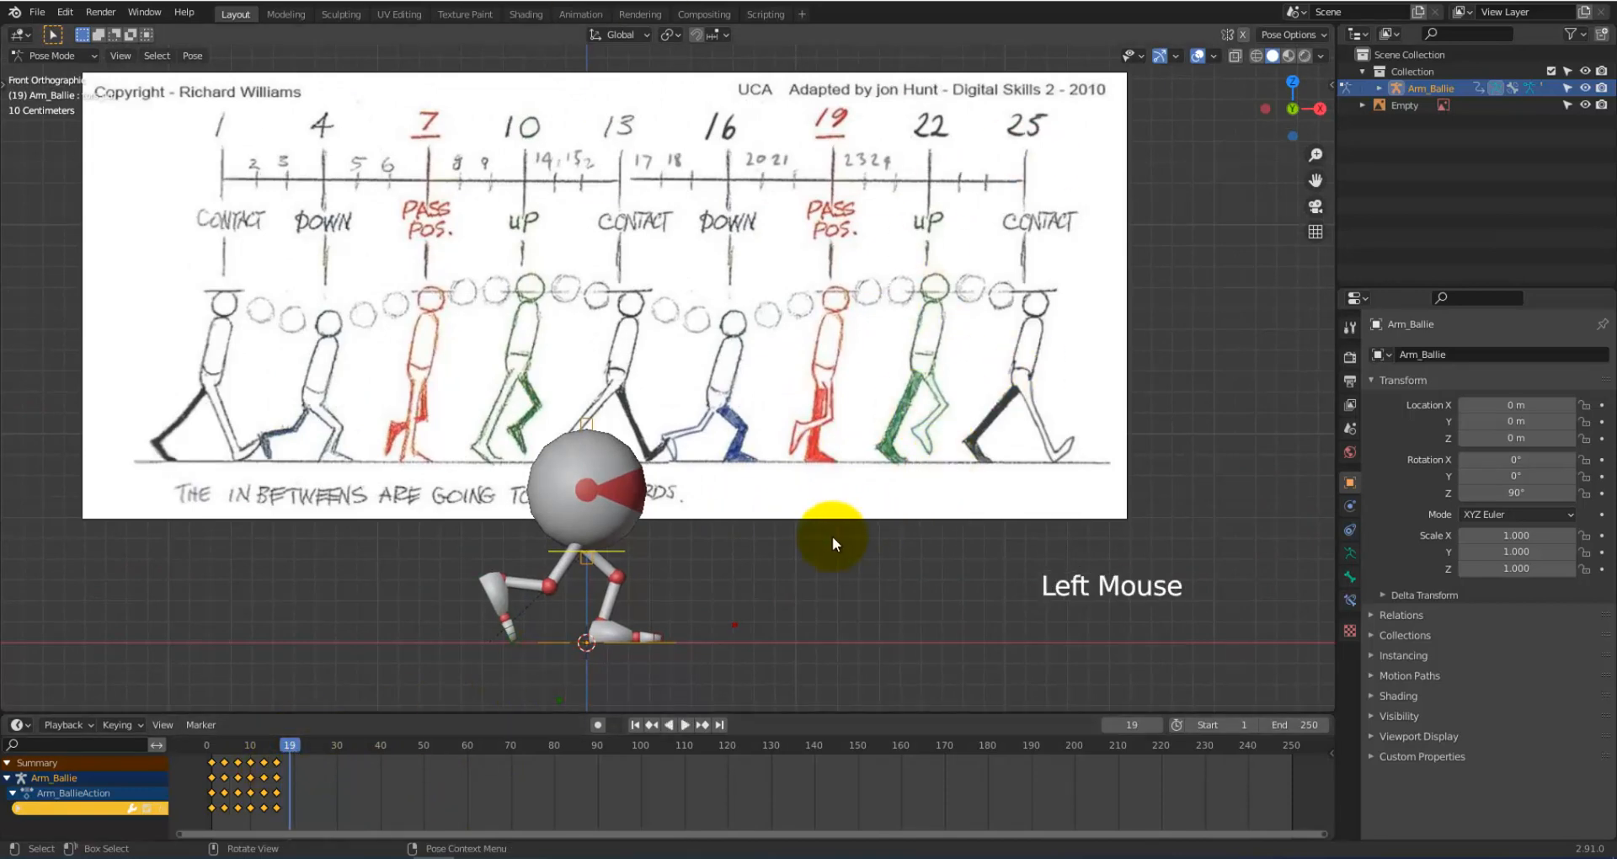
scroll(832, 536, "up", 2)
middle_click_drag(845, 594, 839, 368, "shift")
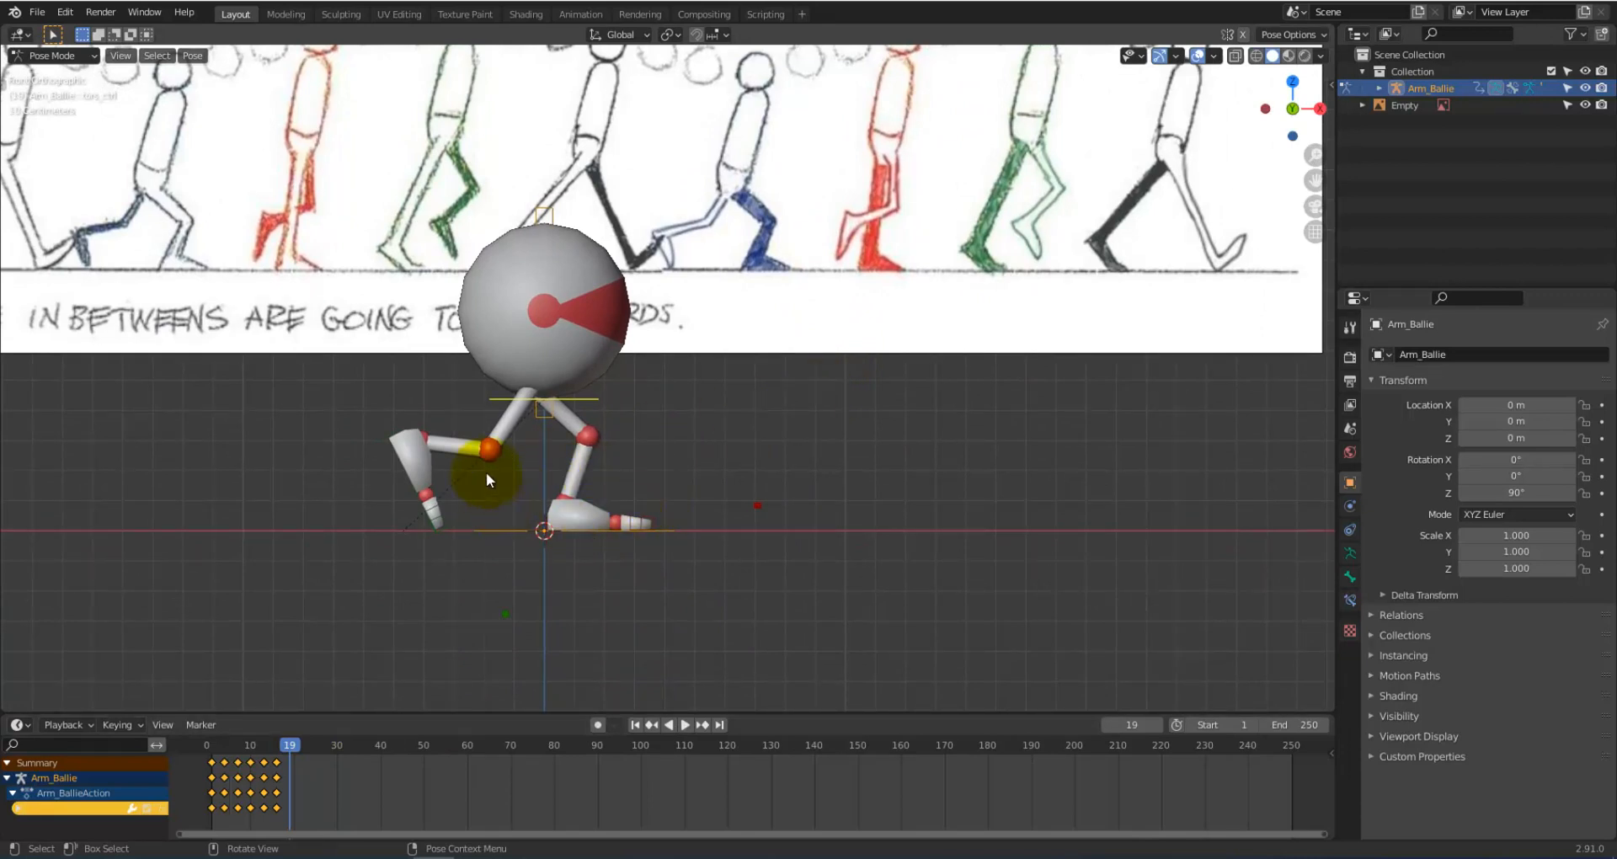
Step: Raise the torso control (tors_ctrl) along global Z to the passing-pose height and keyframe it at frame 19
left_click(598, 526)
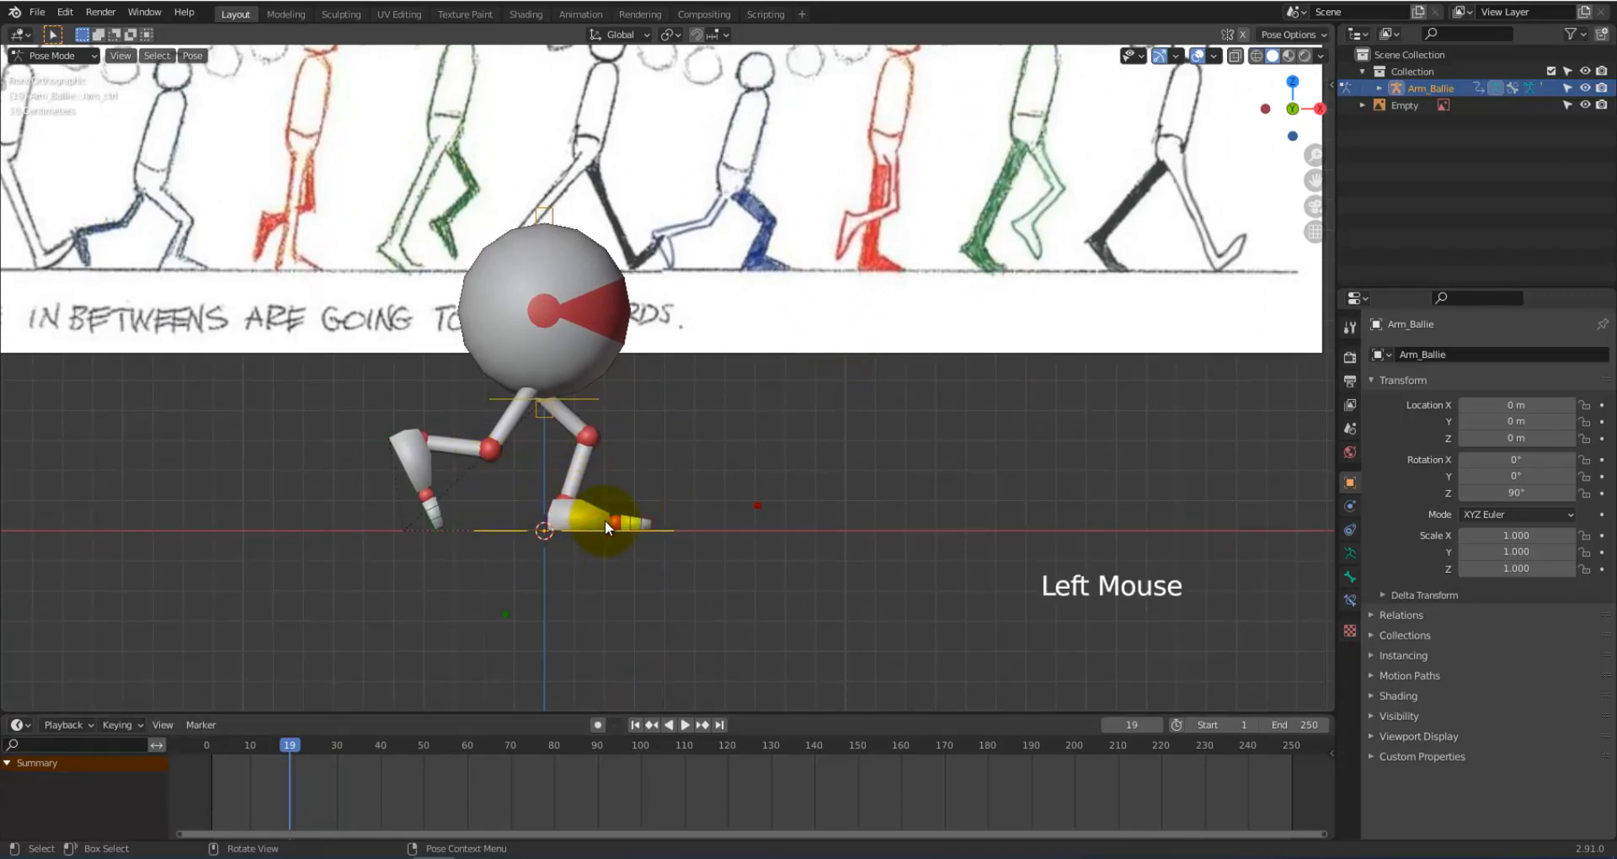
left_click(605, 518)
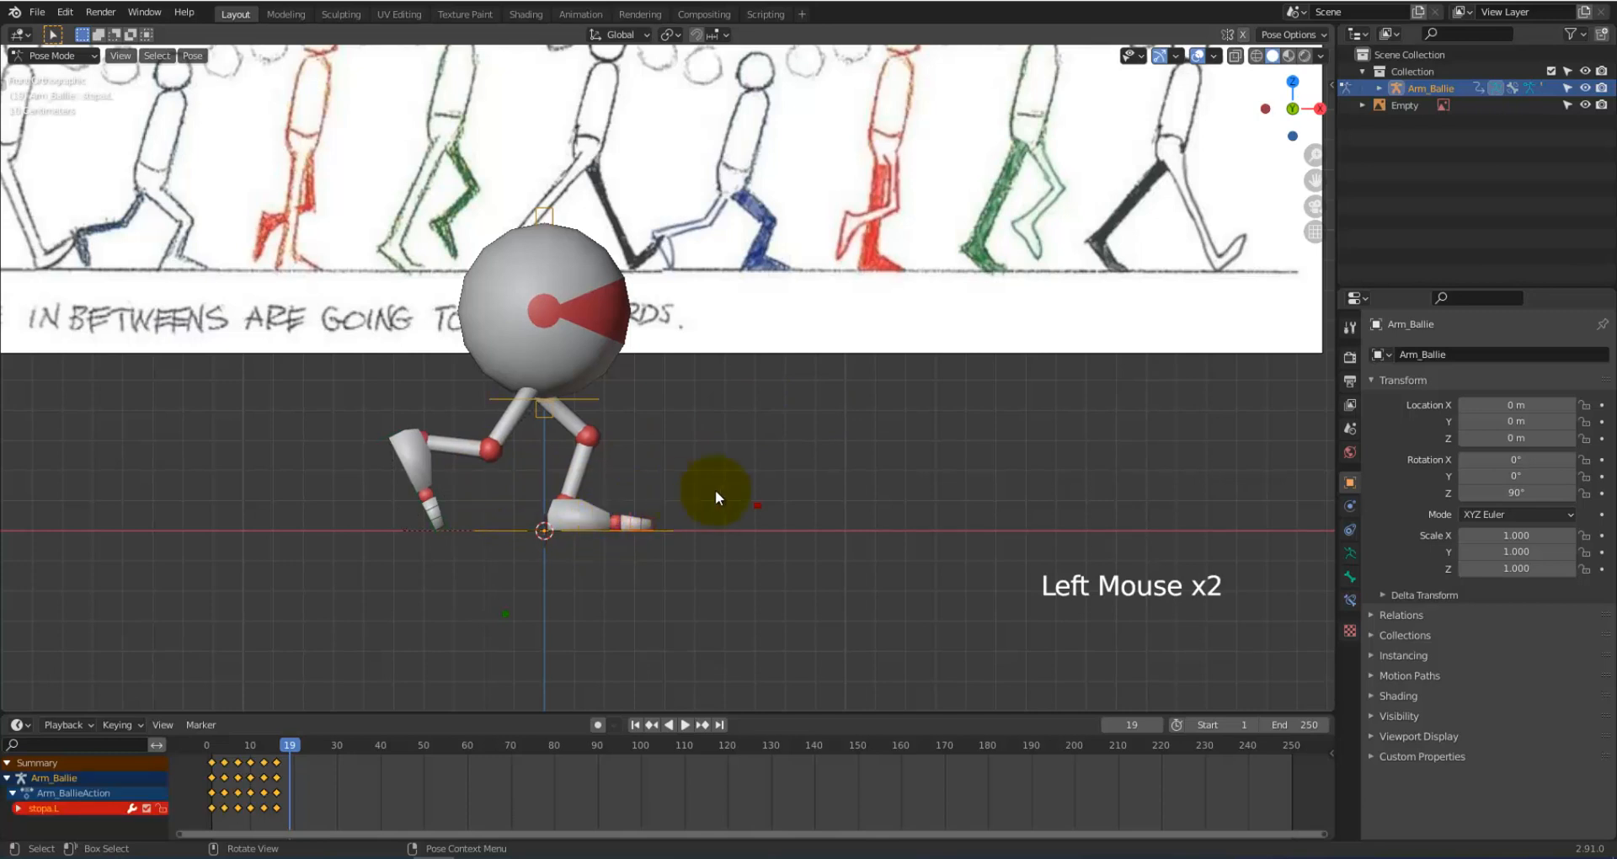
scroll(732, 387, "down", 1)
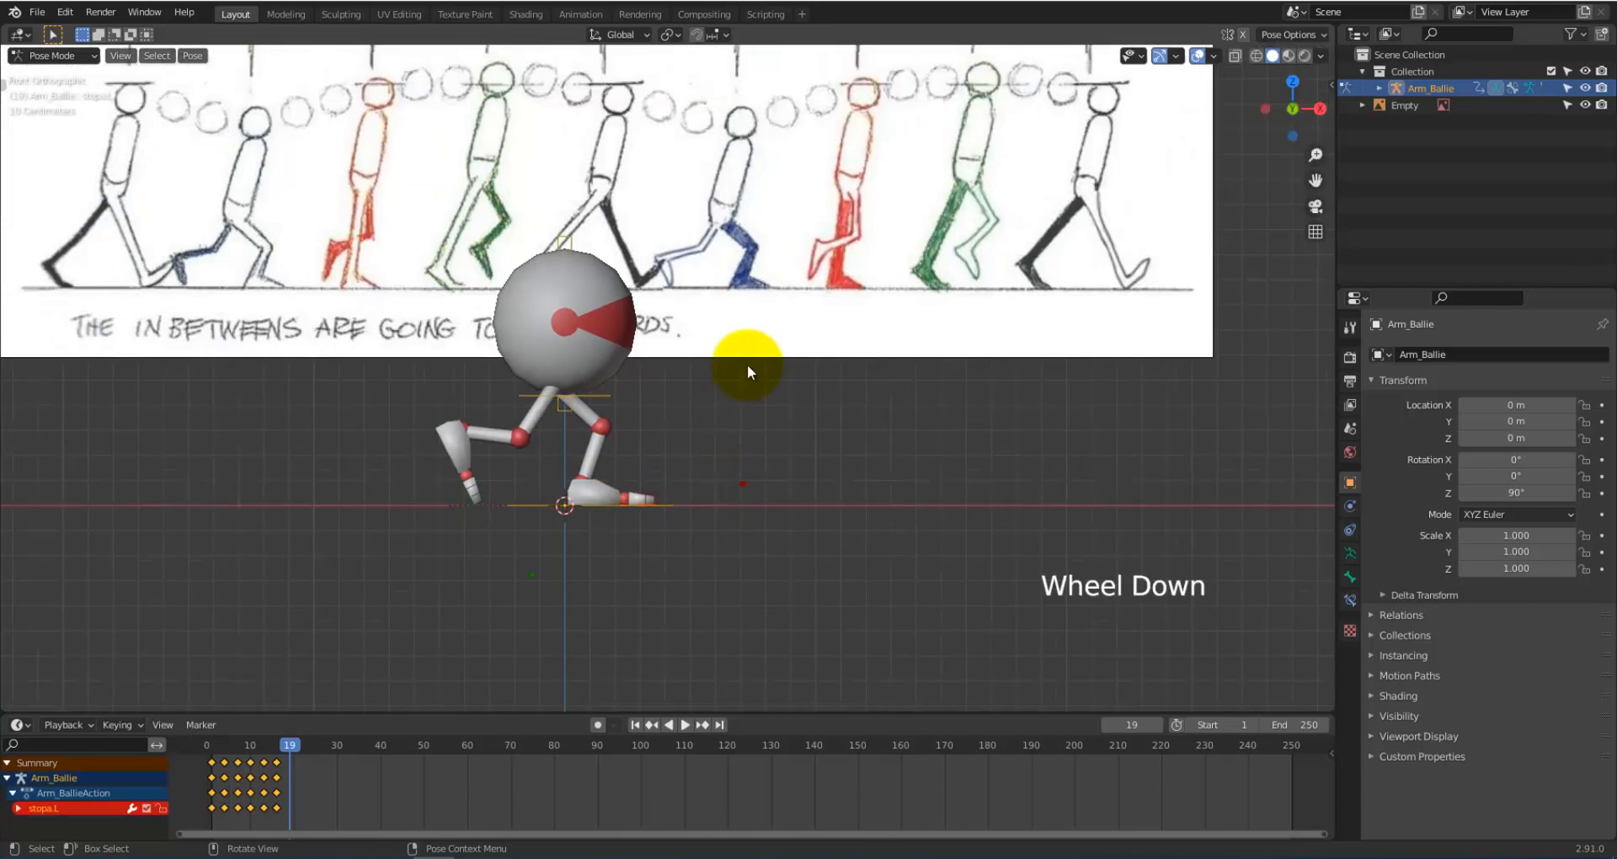
middle_click_drag(746, 363, 753, 474, "shift")
left_click(603, 490)
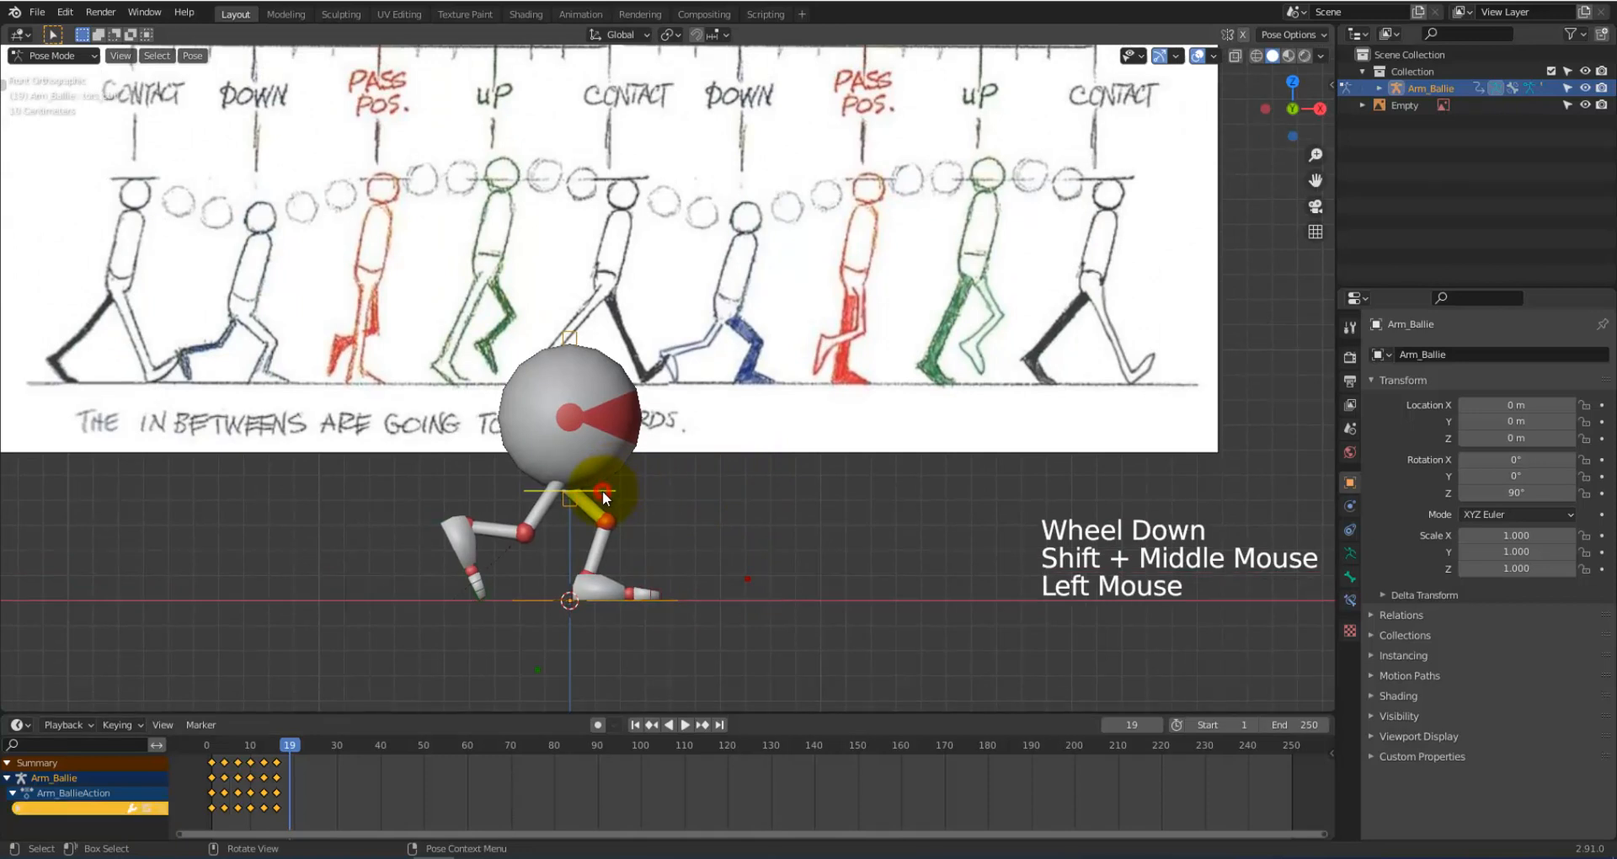
key("g")
key("z")
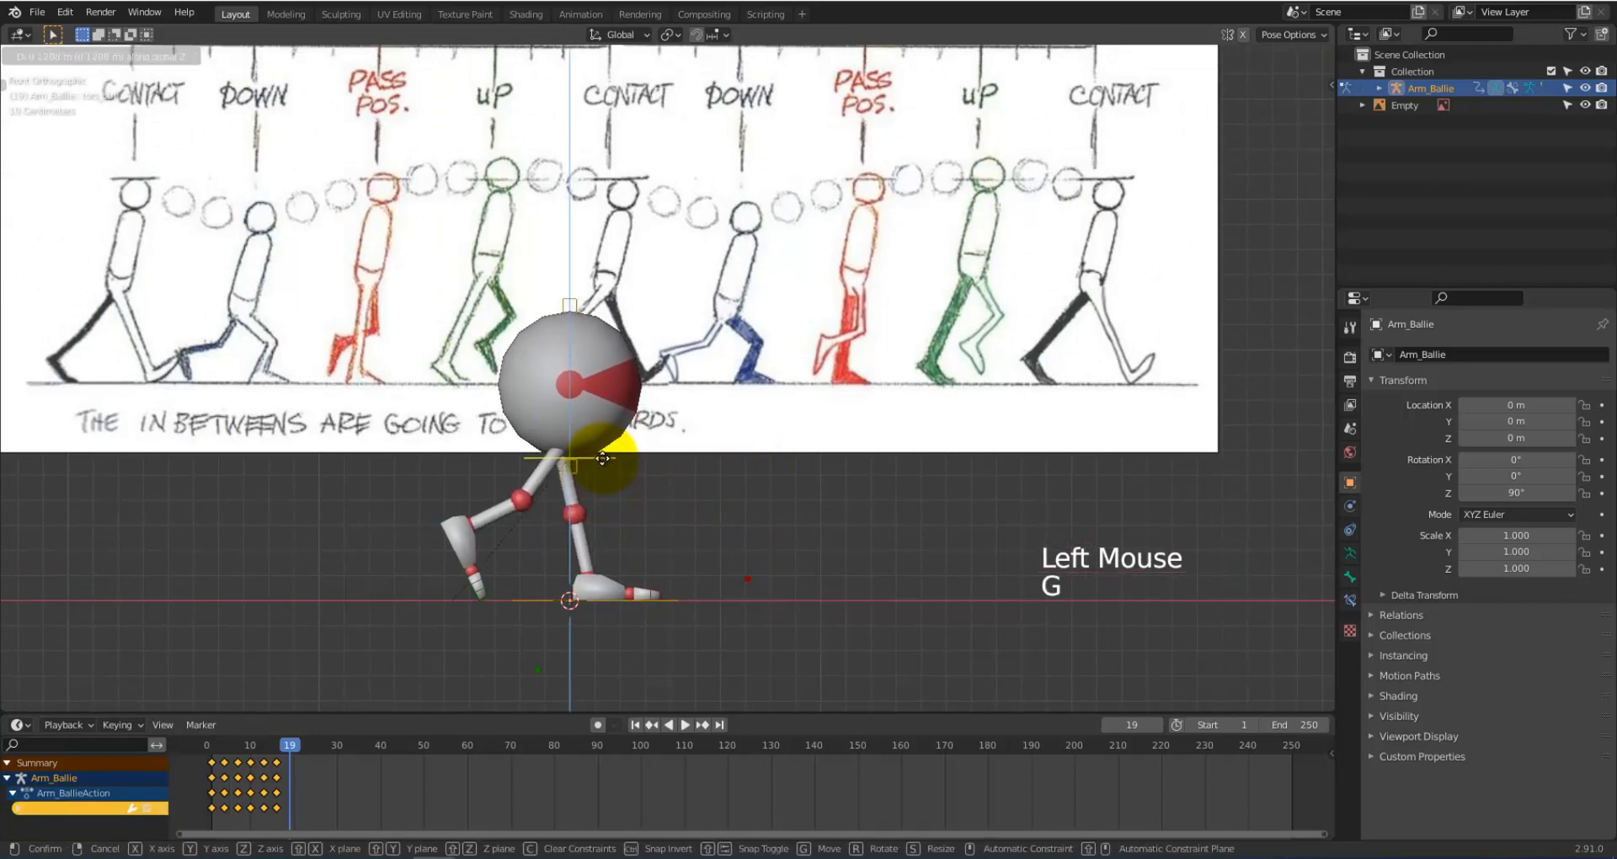
left_click(603, 457)
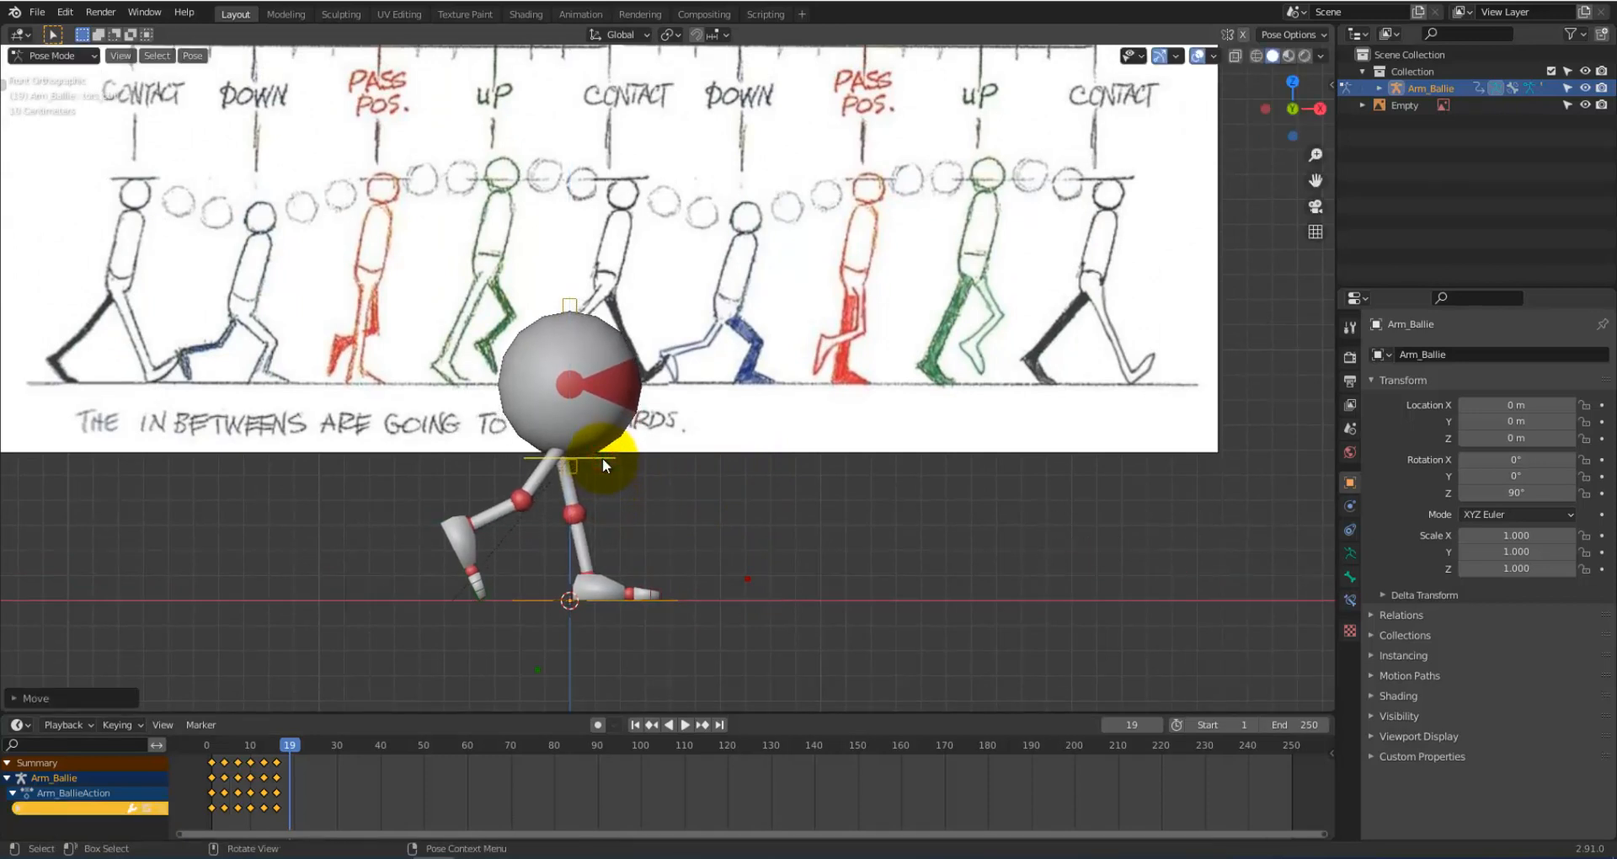
key("i")
left_click(603, 461)
Step: Move the left foot control (stopa.L) about 0.2 m backward along global X and keyframe its location, rotation and scale at frame 19
left_click(618, 598)
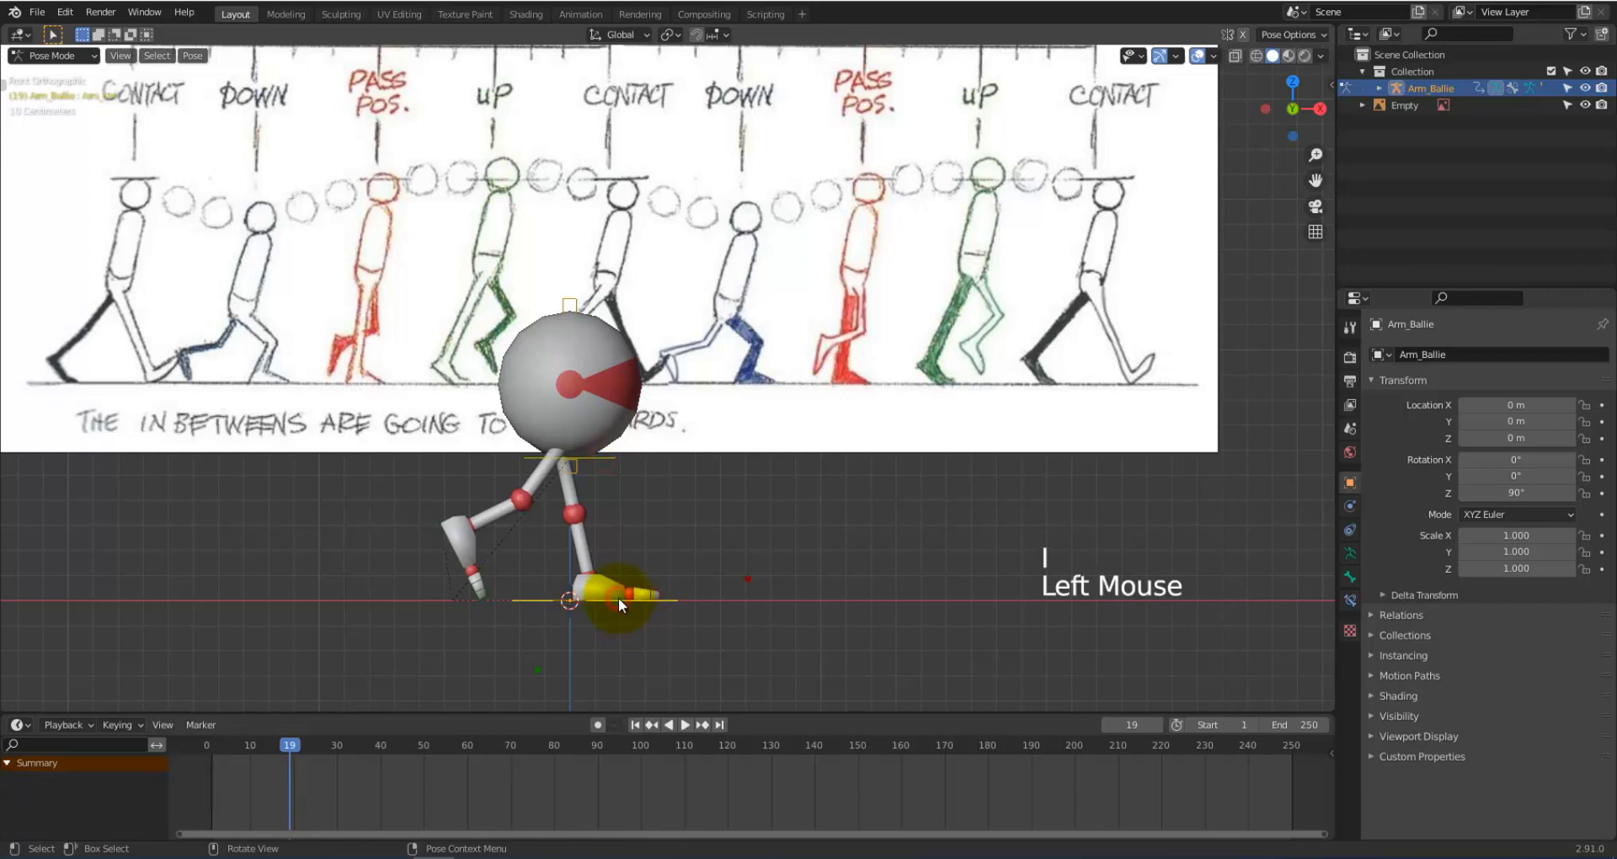
left_click(619, 594)
key("g")
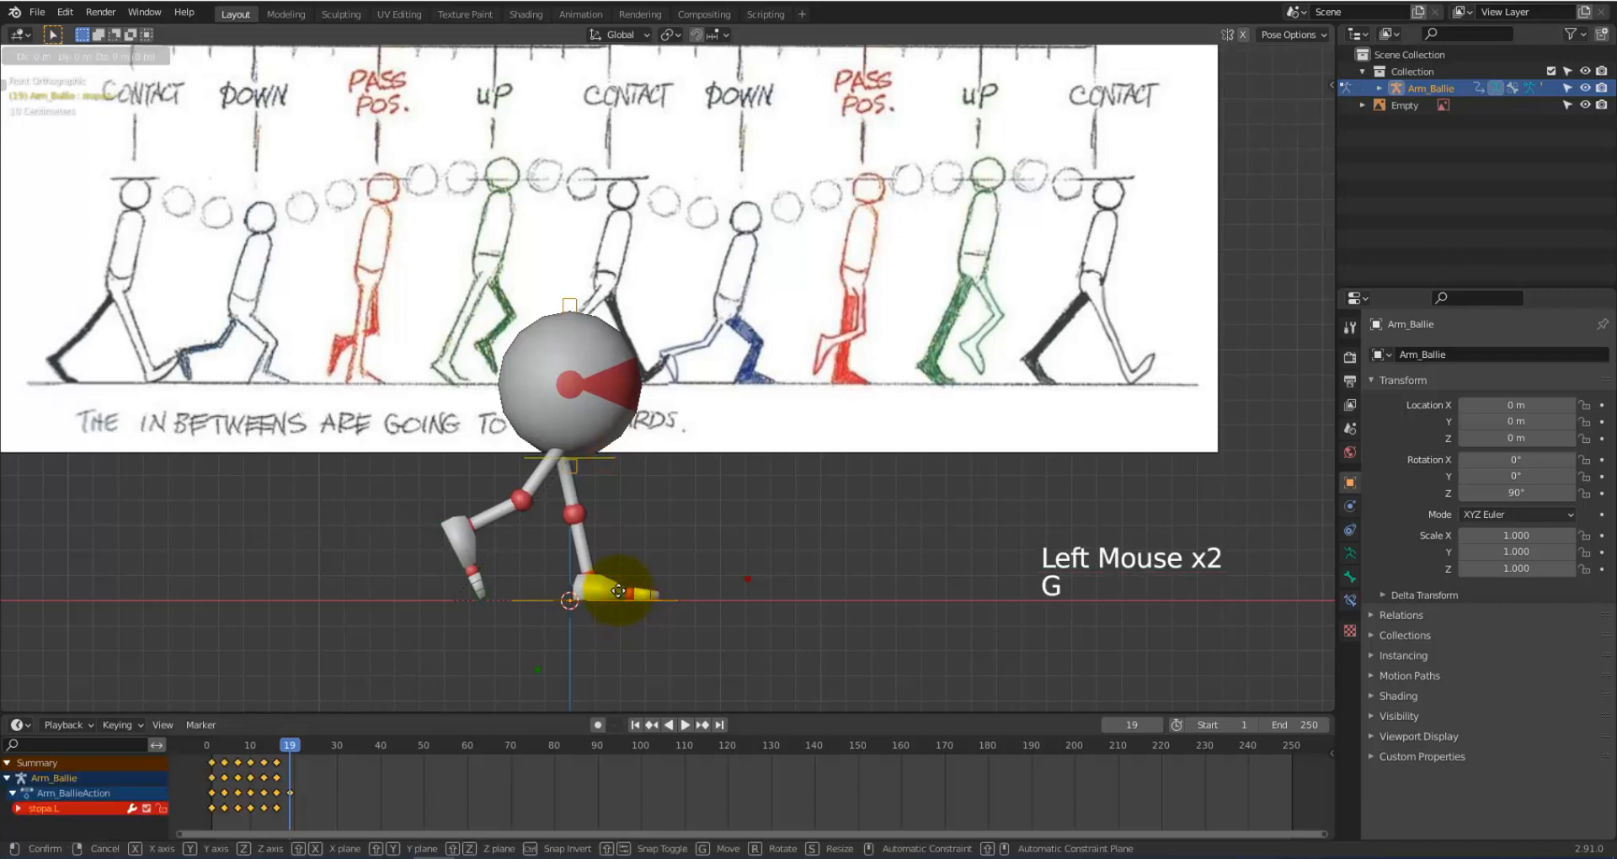
key("x")
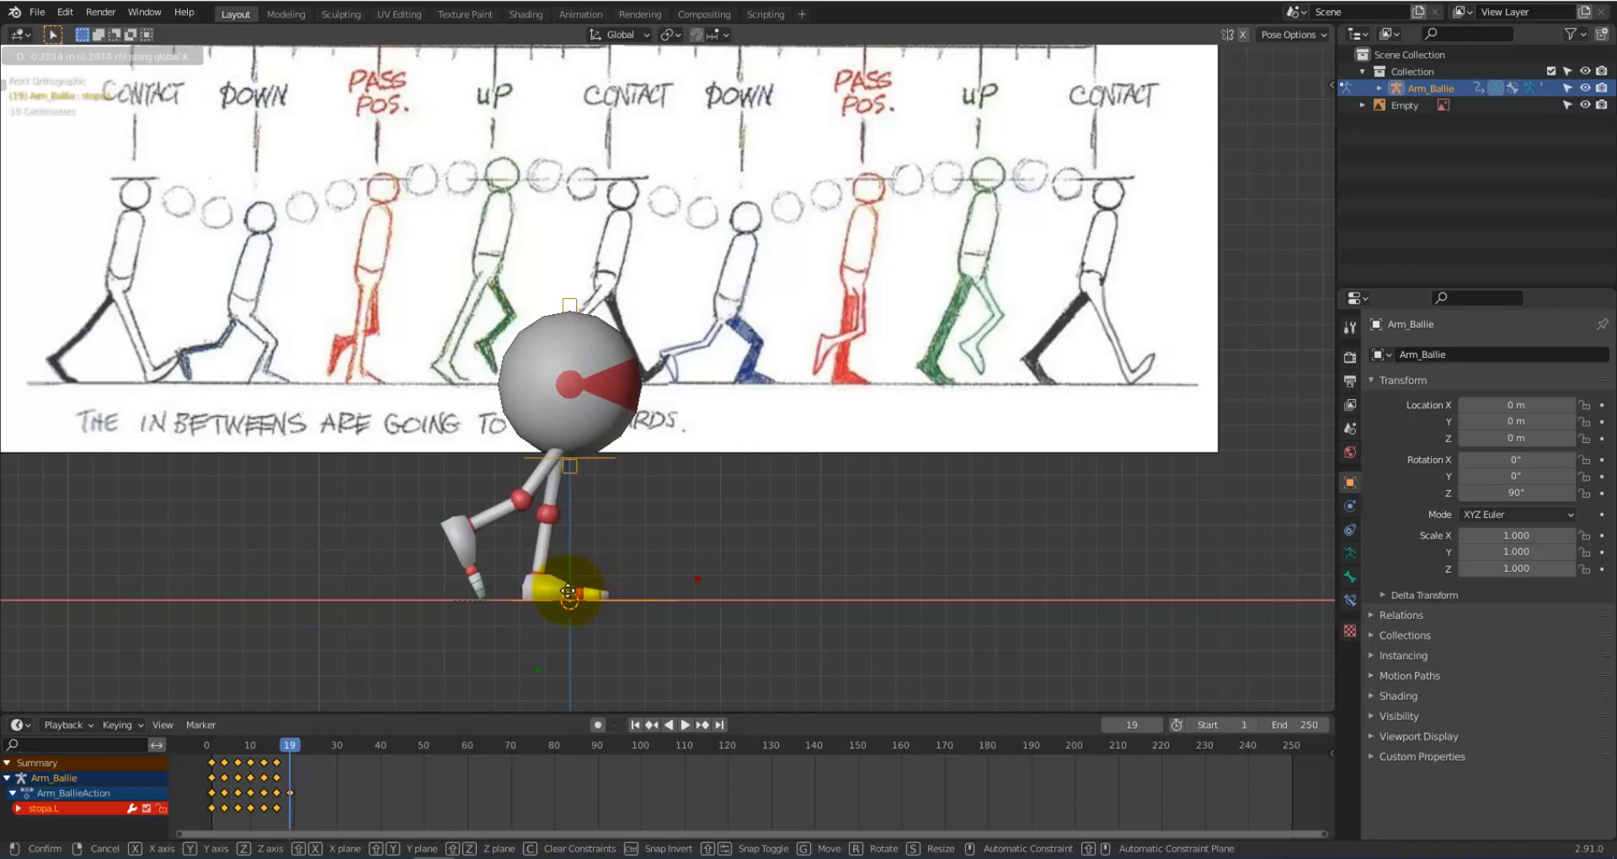
left_click(567, 596)
scroll(729, 447, "down", 2)
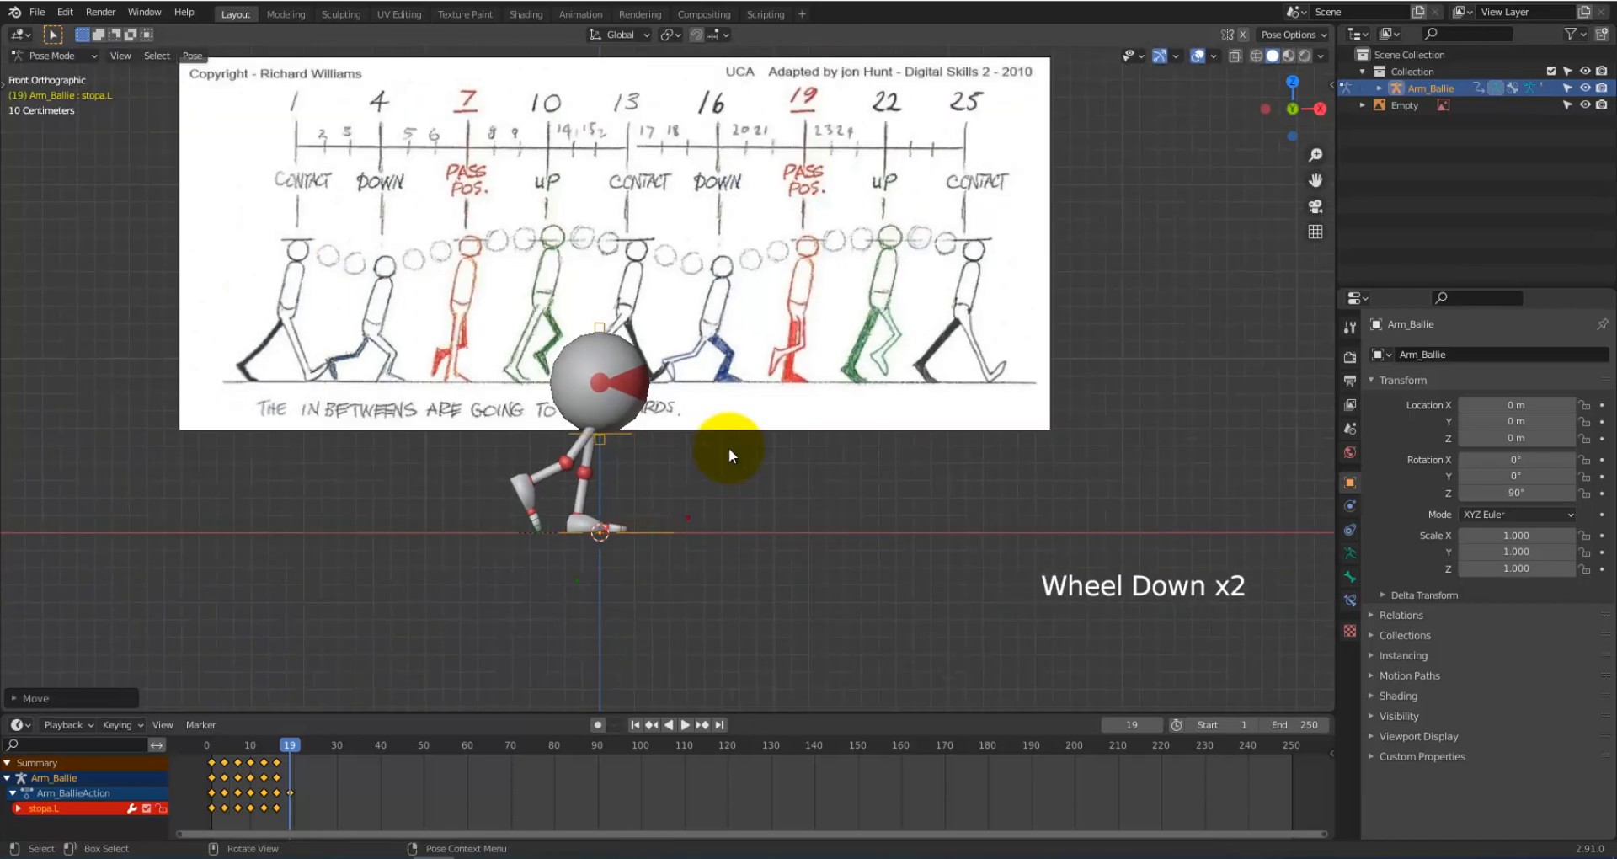
scroll(729, 447, "up", 2)
scroll(729, 454, "up", 1)
key("i")
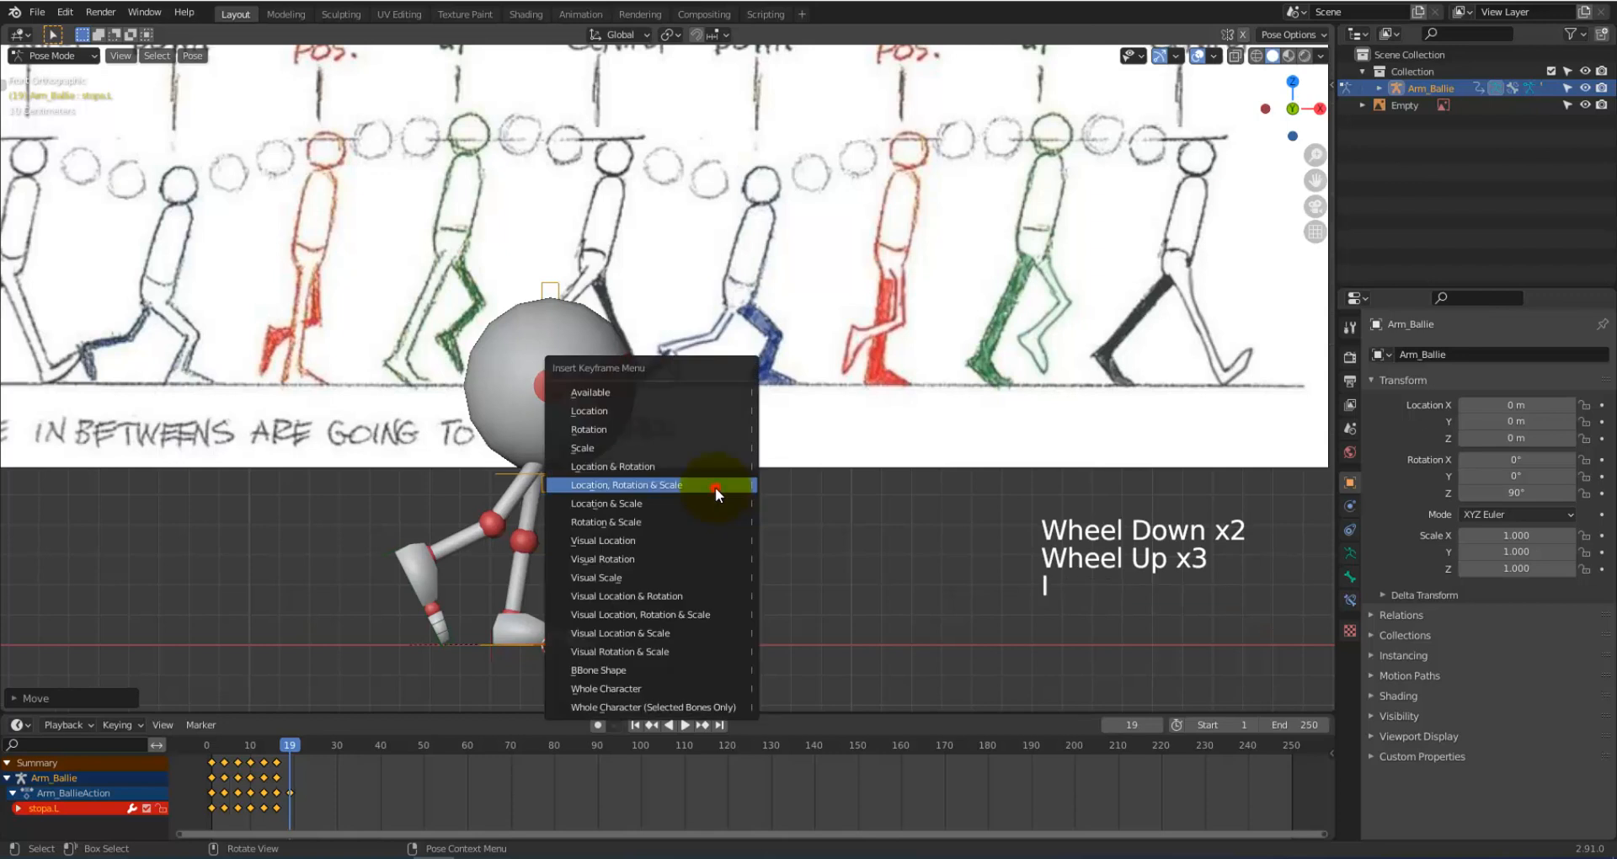
left_click(715, 487)
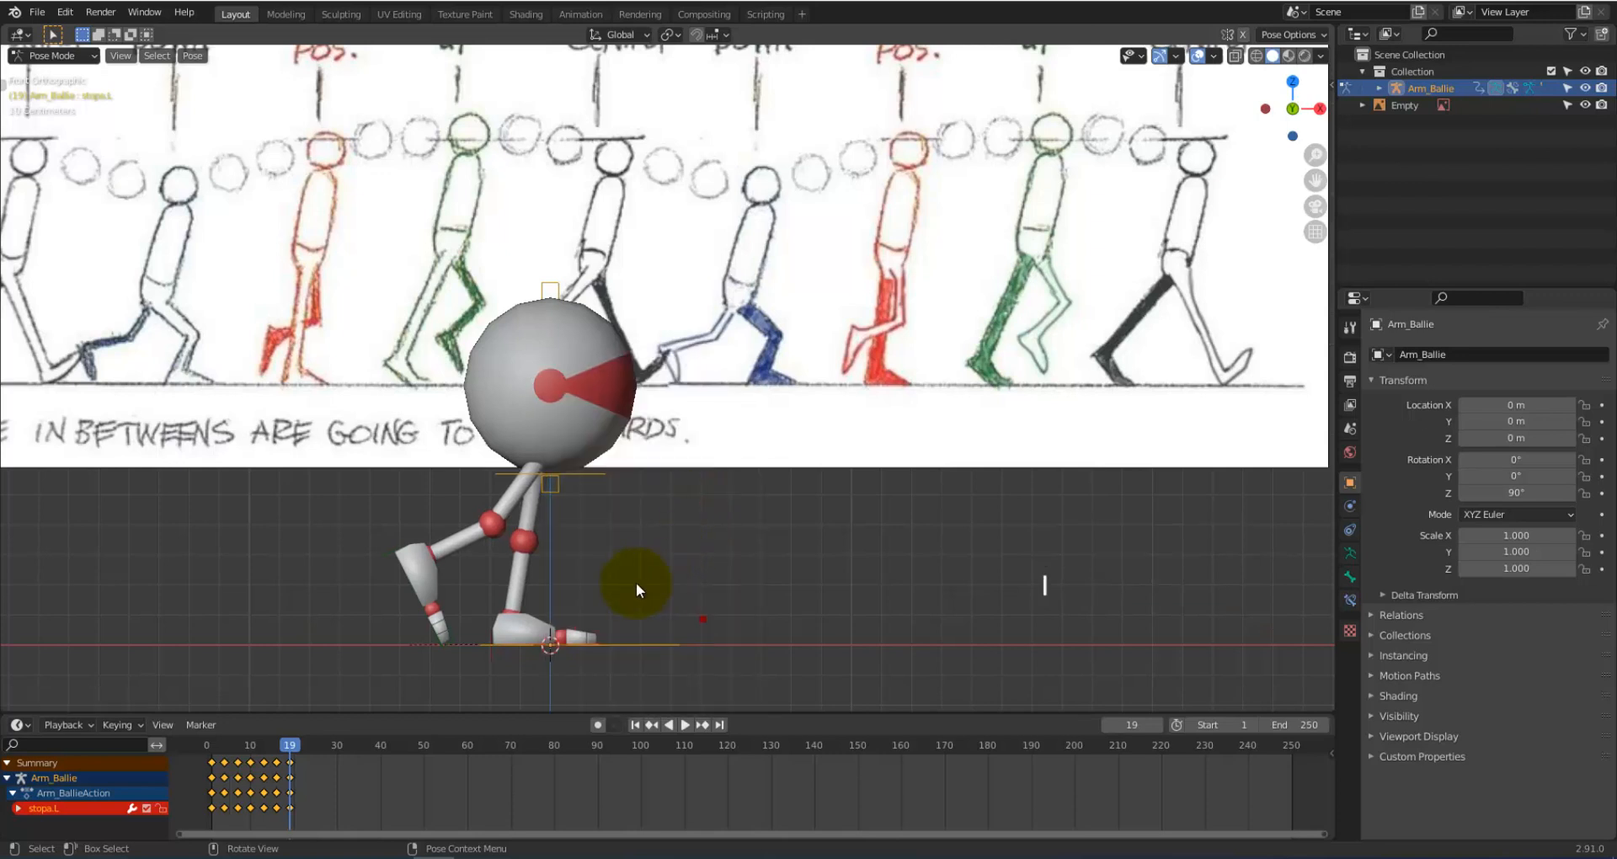
Step: Move the right foot control (stopa.R) forward beside the planted left foot and rotate it towards the frame 19 passing pose
left_click(416, 595)
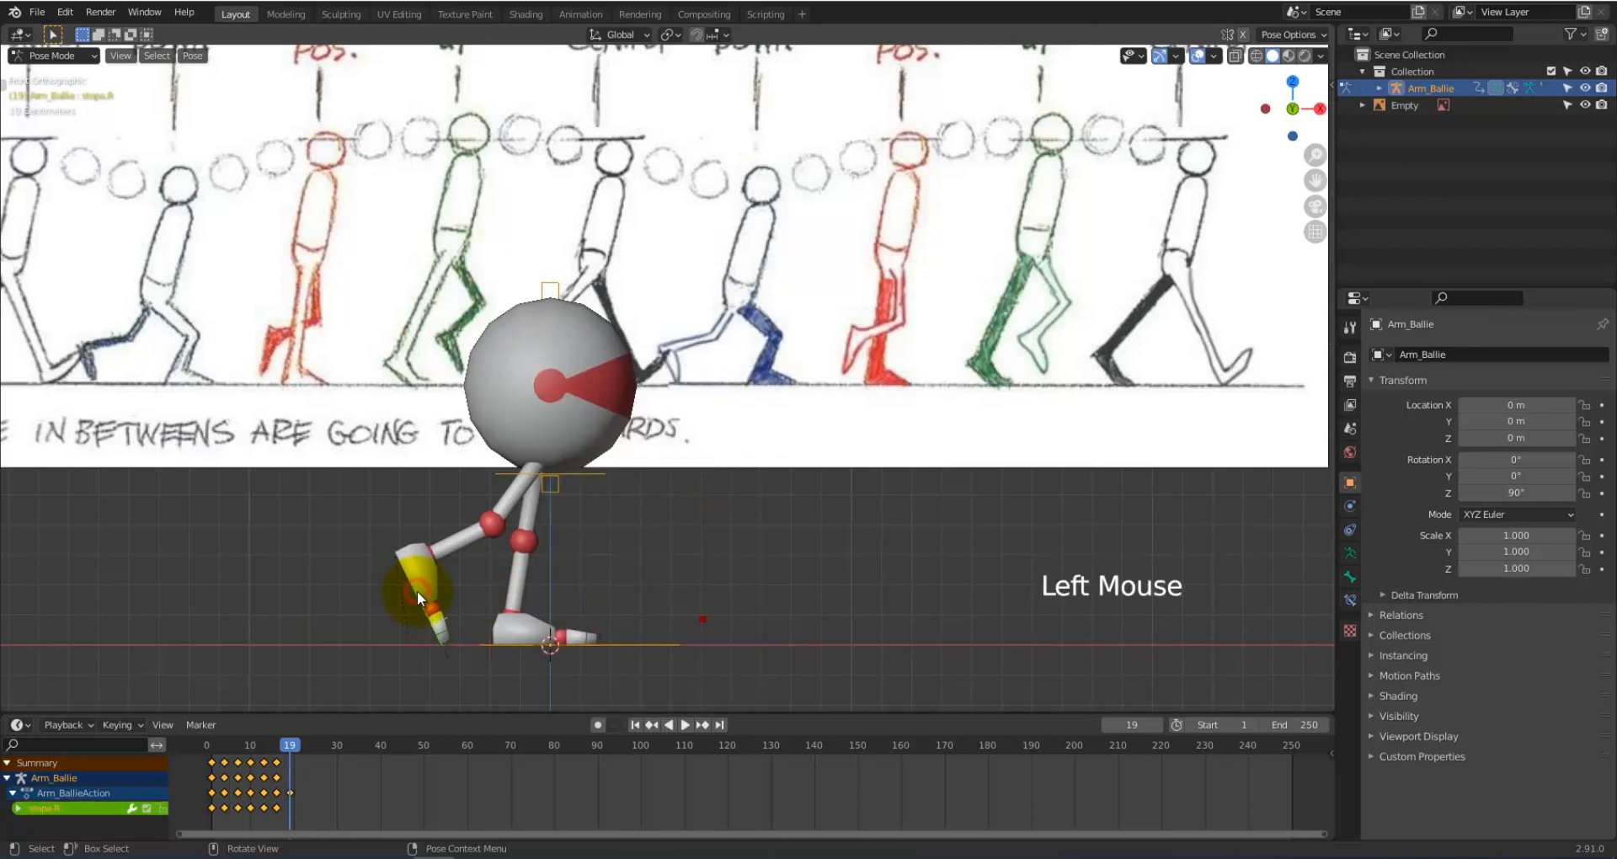
left_click(536, 583)
key("g")
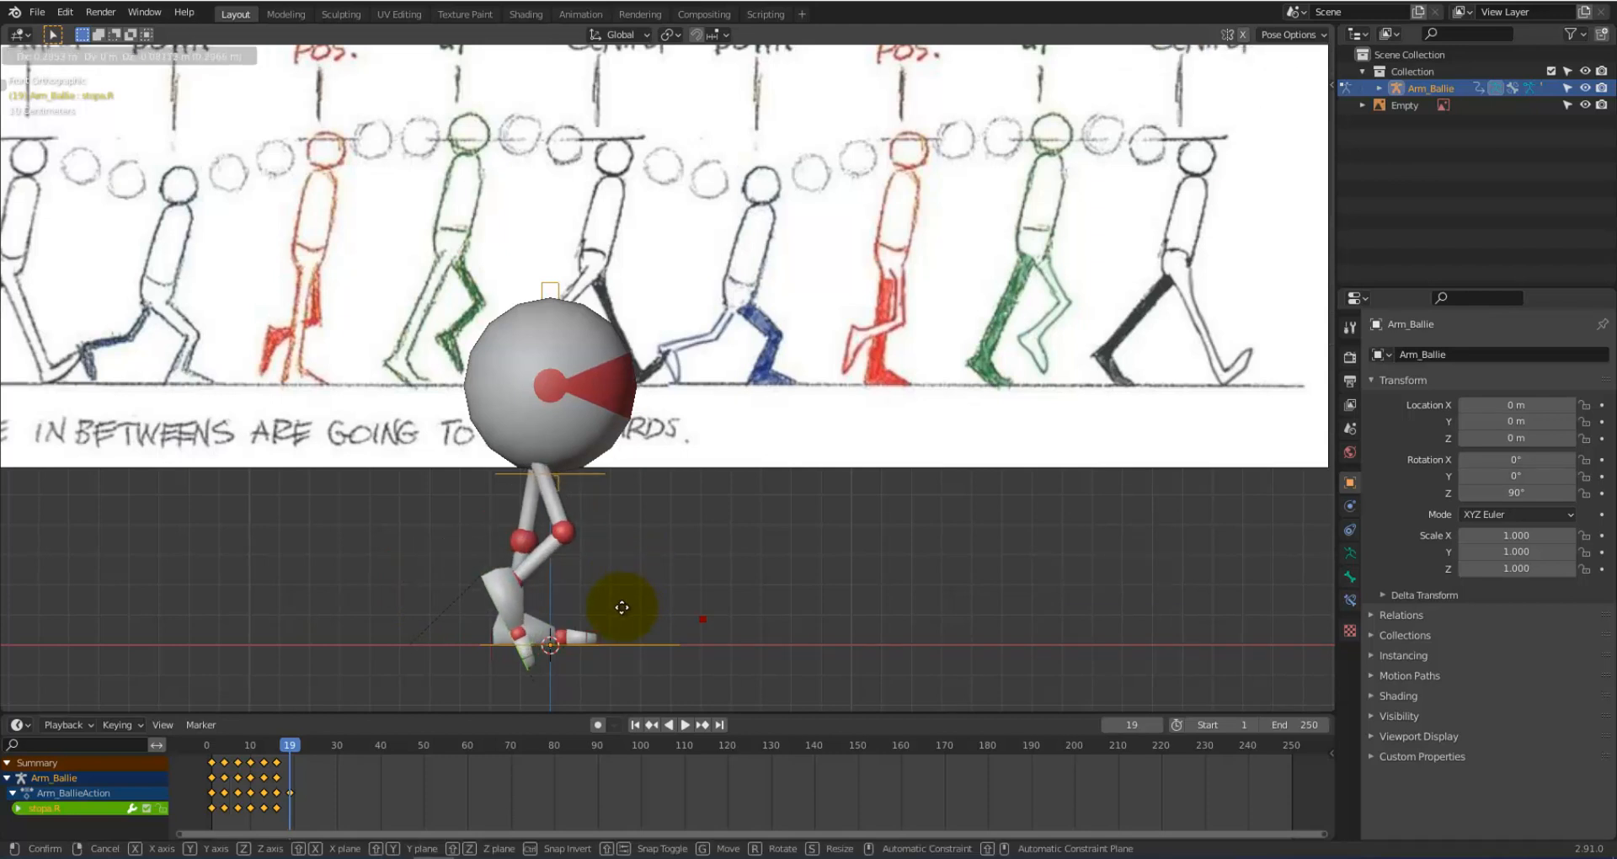
left_click(615, 613)
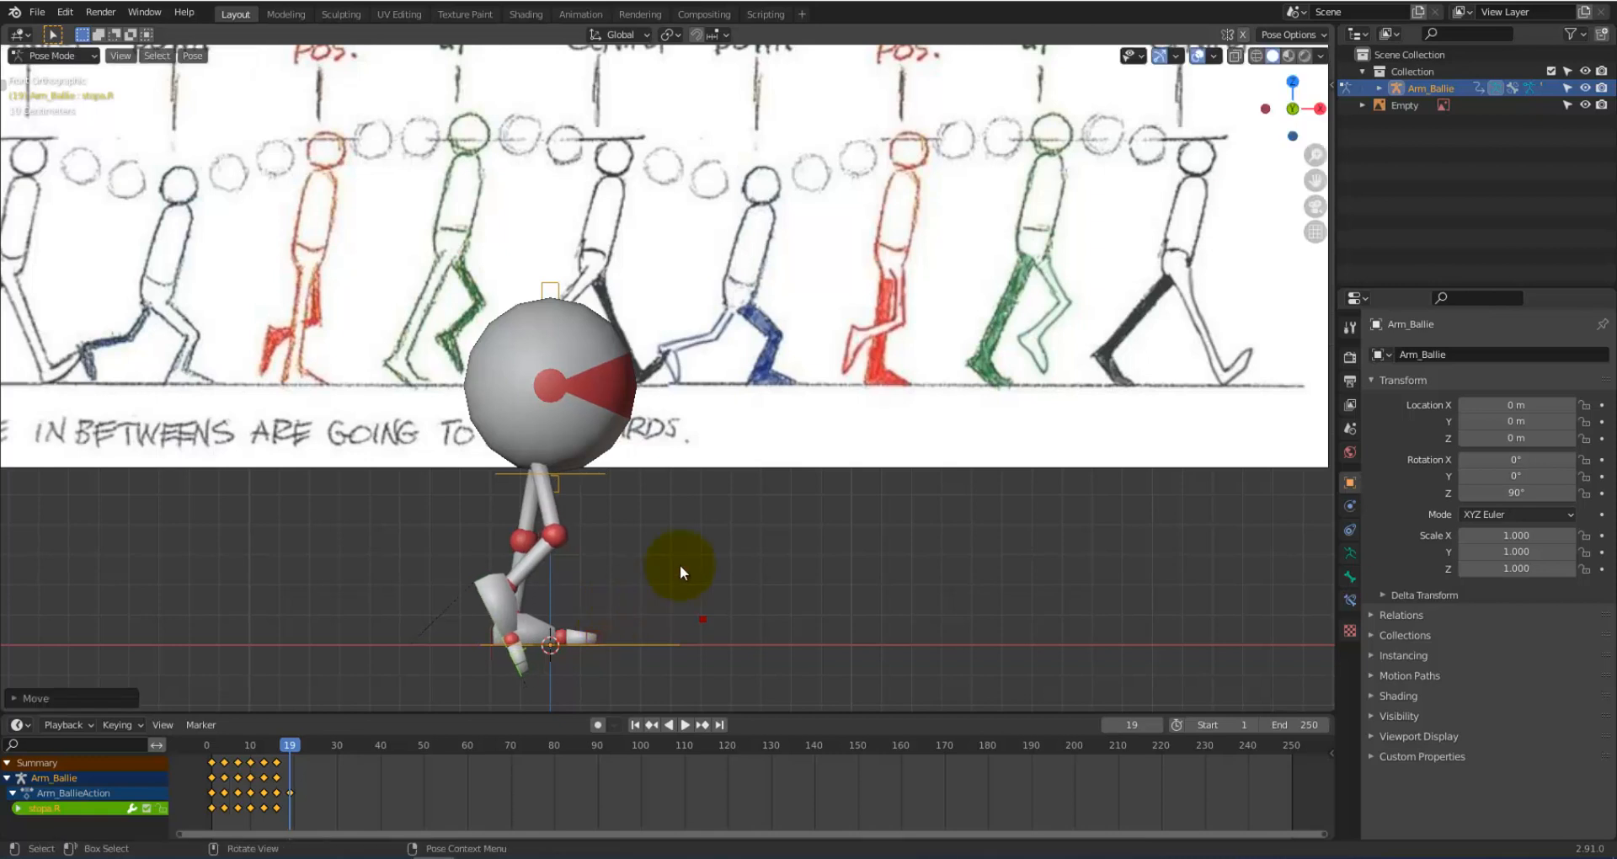
key("r")
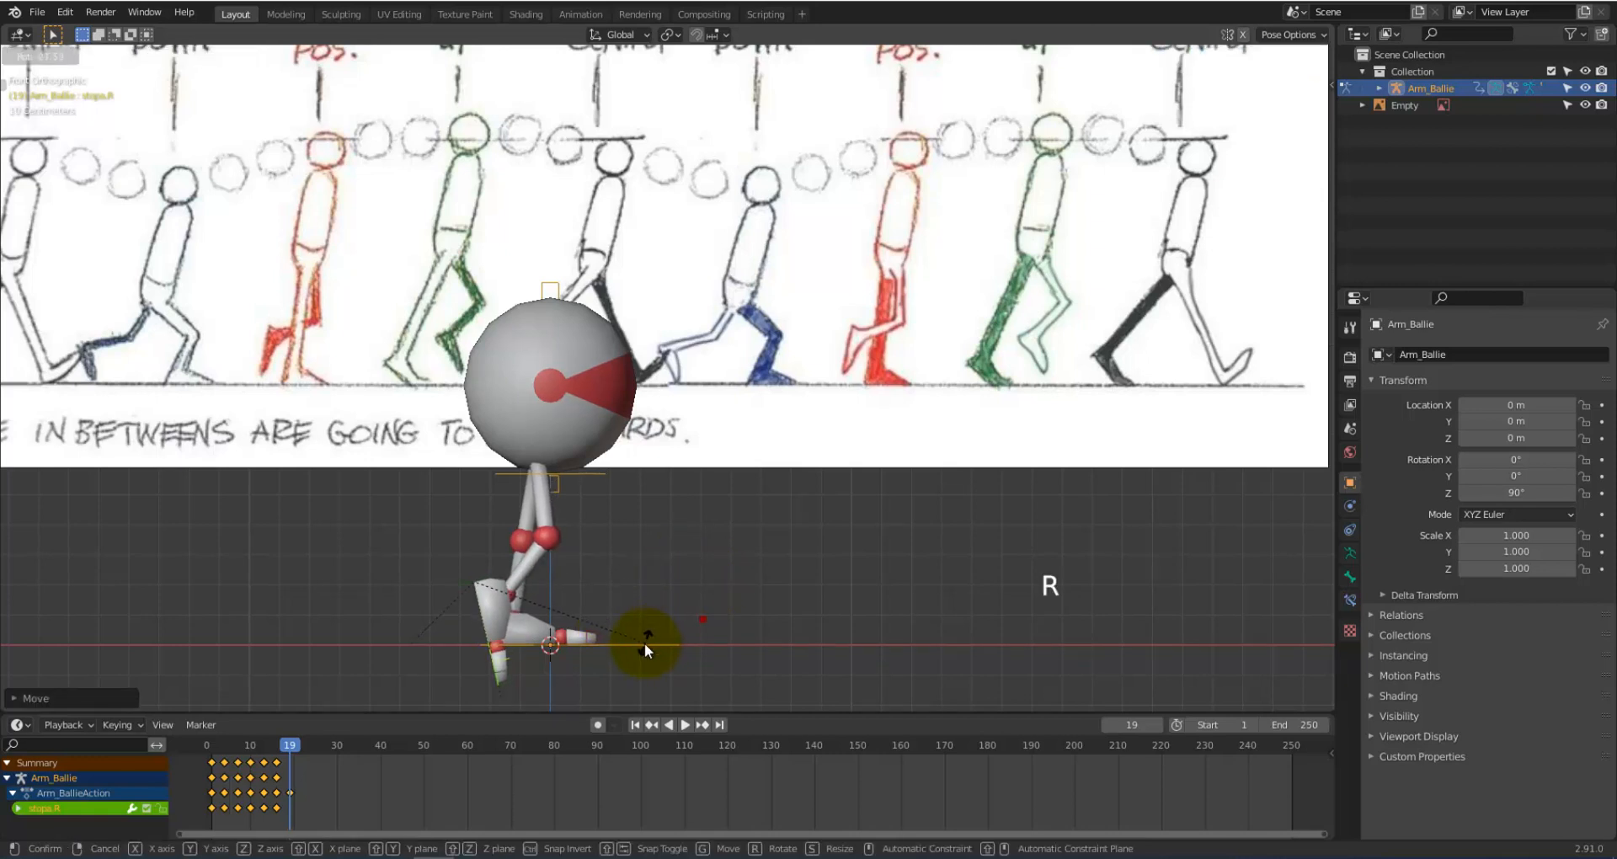
left_click(644, 643)
key("g")
left_click(709, 595)
key("r")
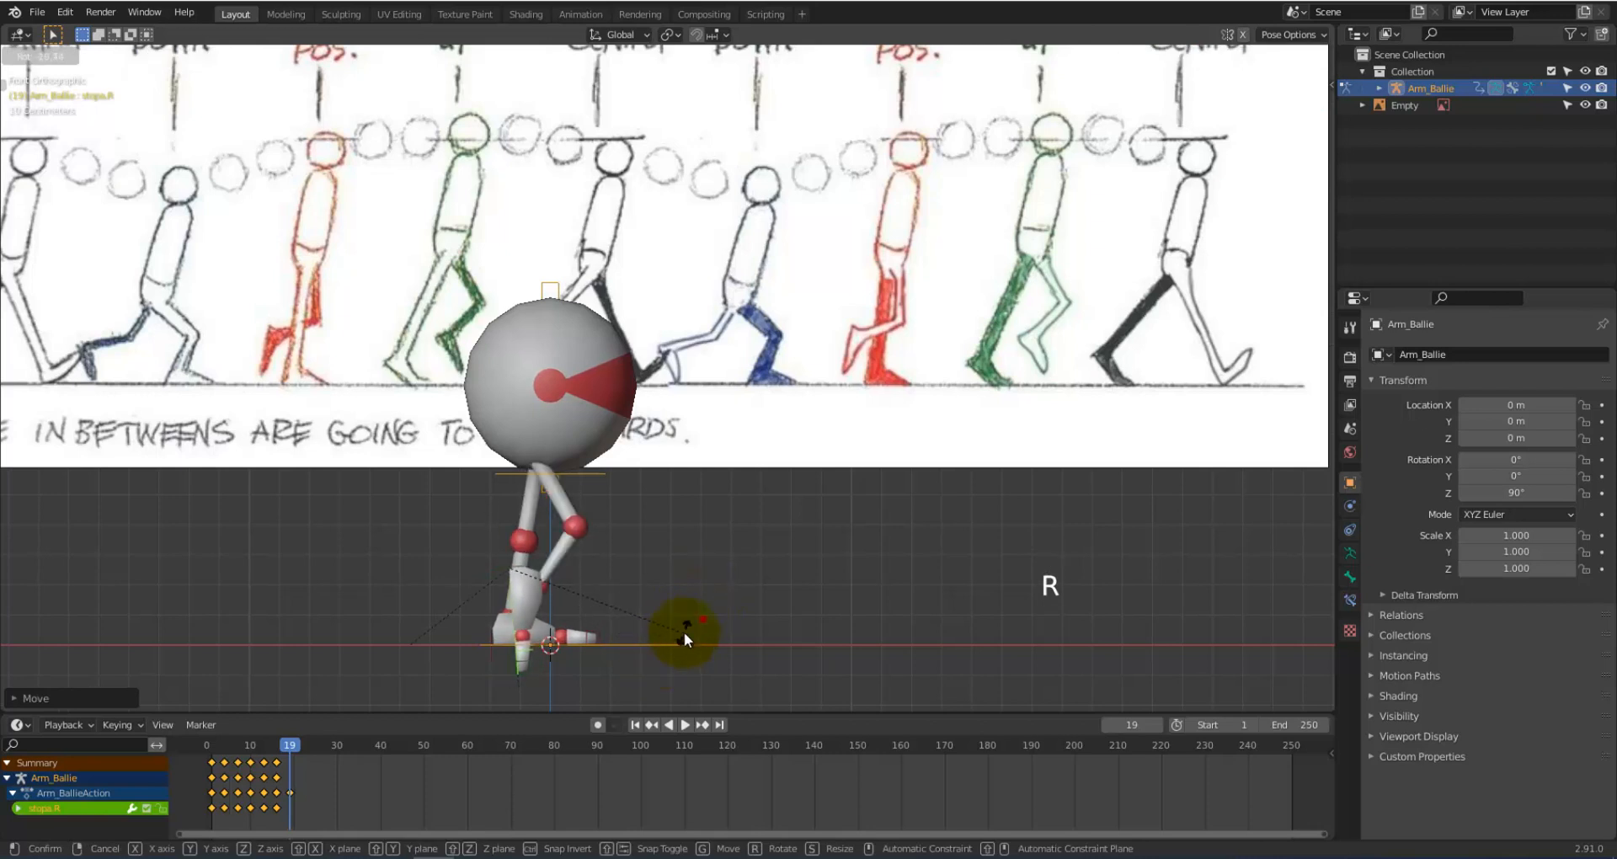
left_click(683, 631)
Step: Adjust the position and rotation of the right foot control (stopa.R) so its toes point straight down near the left heel
key("g")
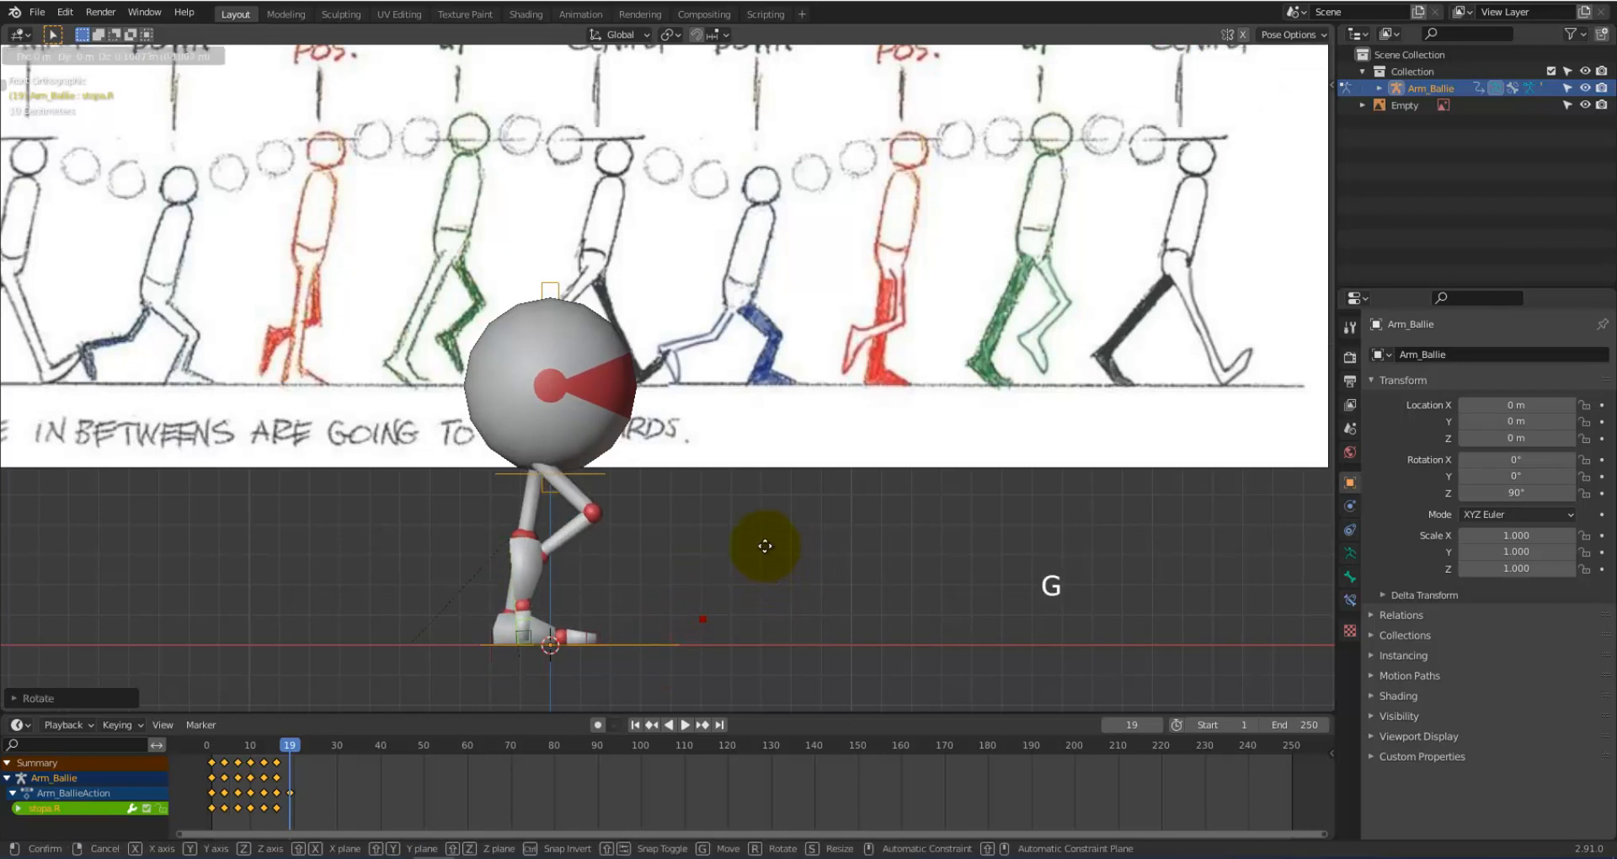
left_click(766, 546)
key("r")
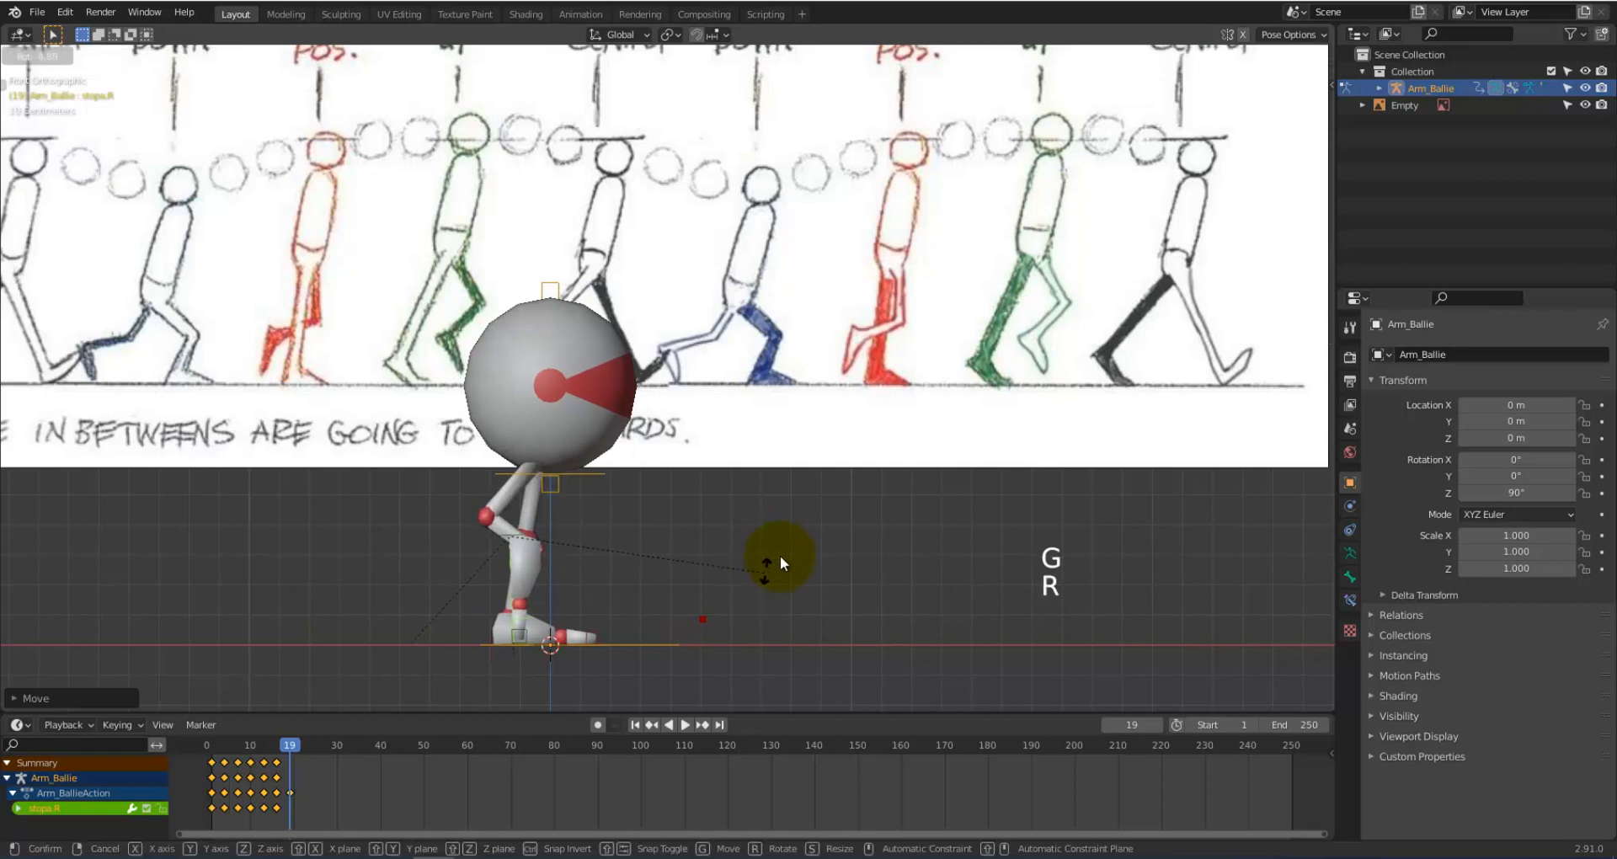
left_click(786, 526)
key("g")
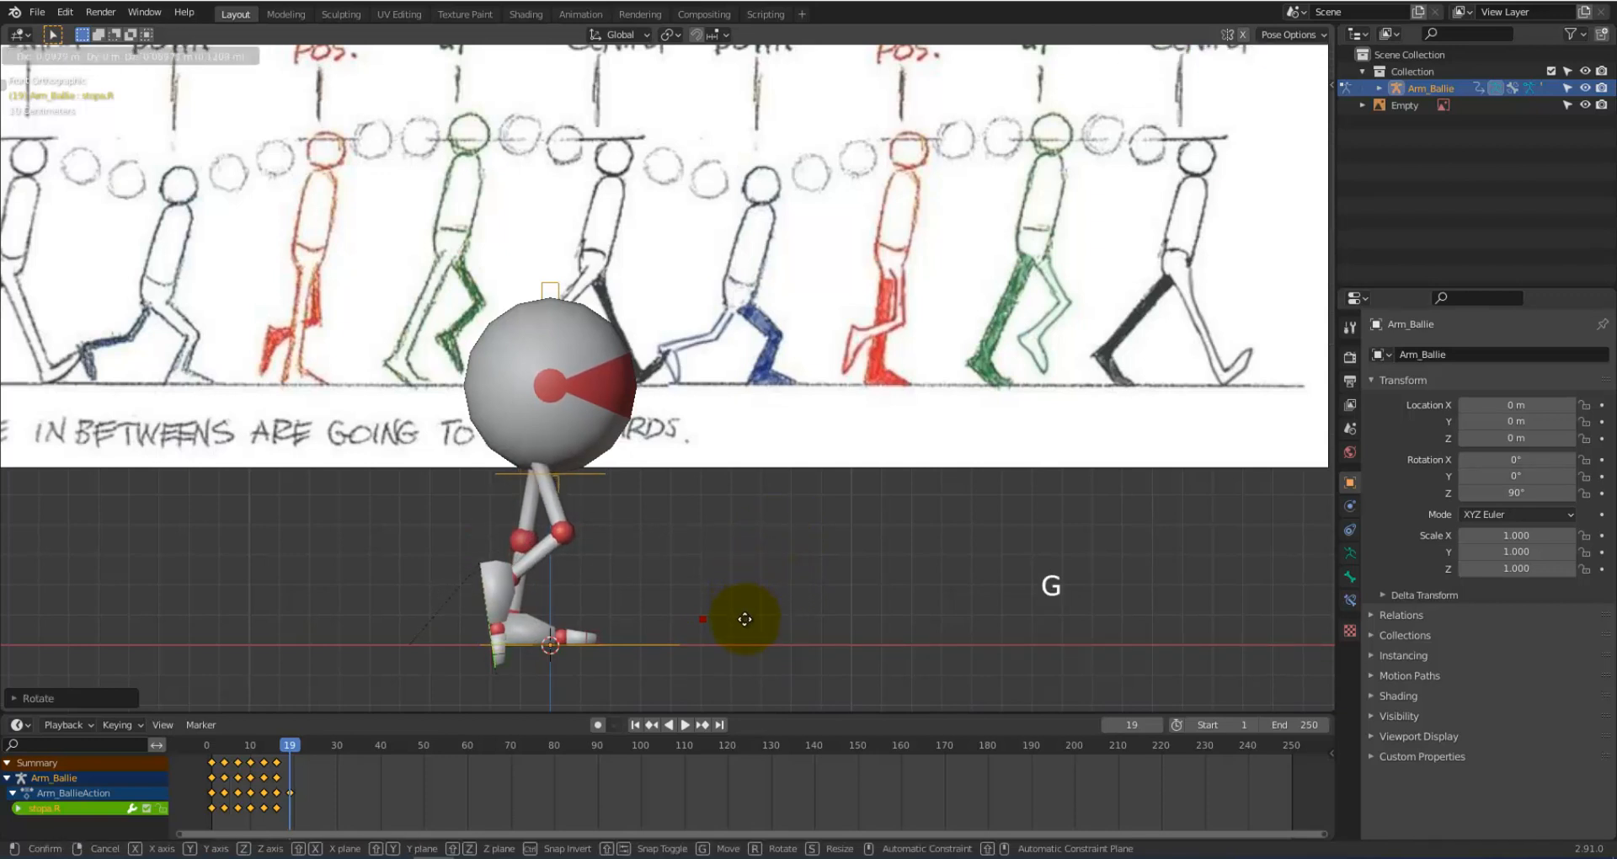
left_click(741, 614)
key("r")
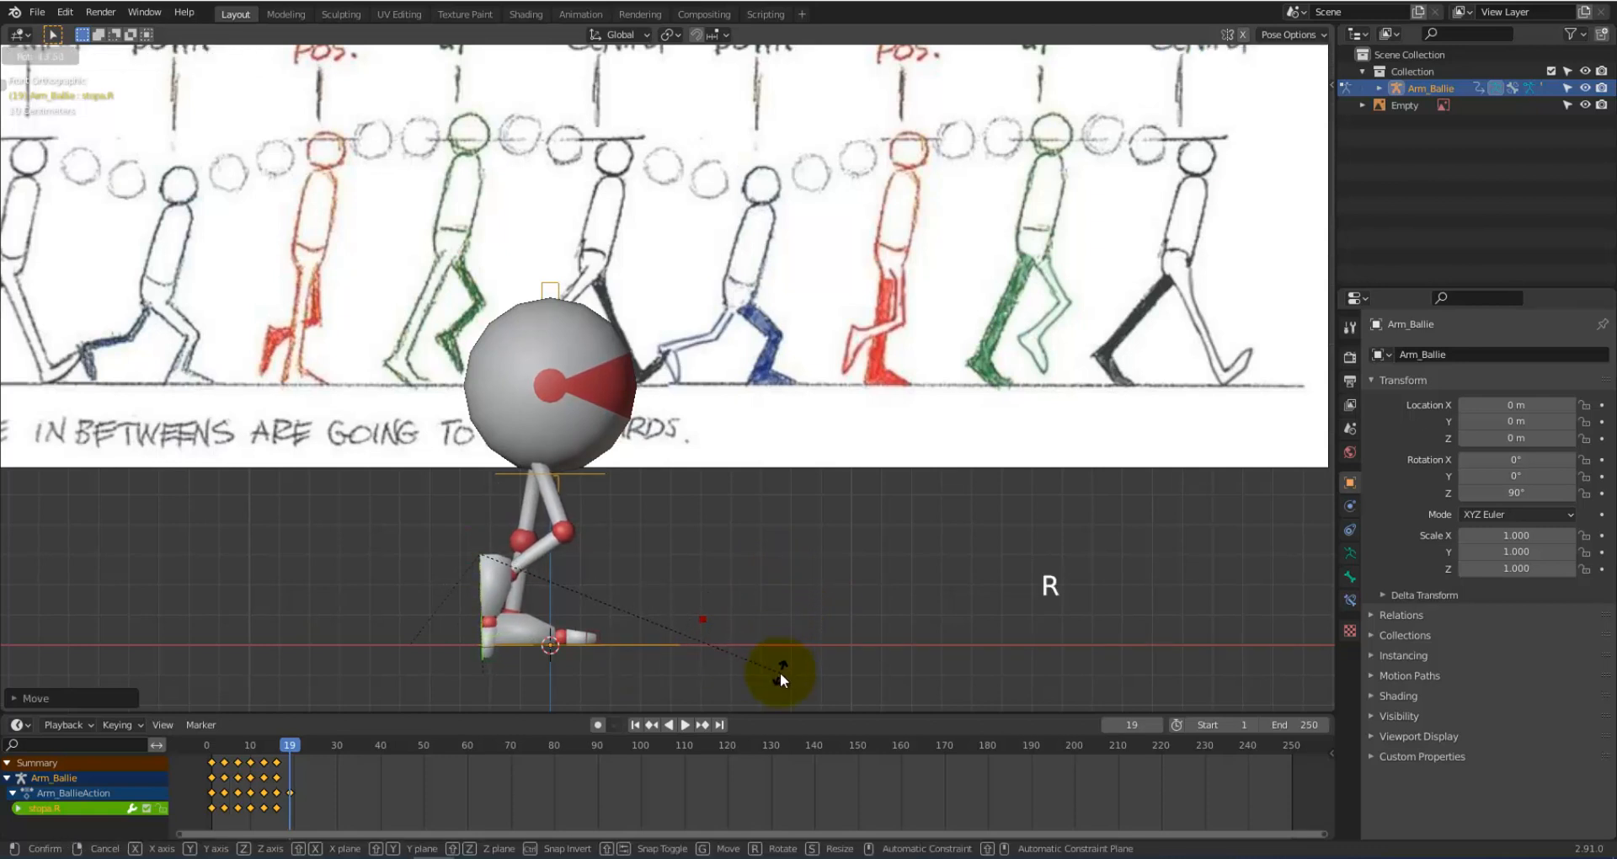
left_click(780, 672)
Step: Place the right foot behind the left heel with its toes just above the ground, and keyframe its location, rotation and scale at frame 19
key("g")
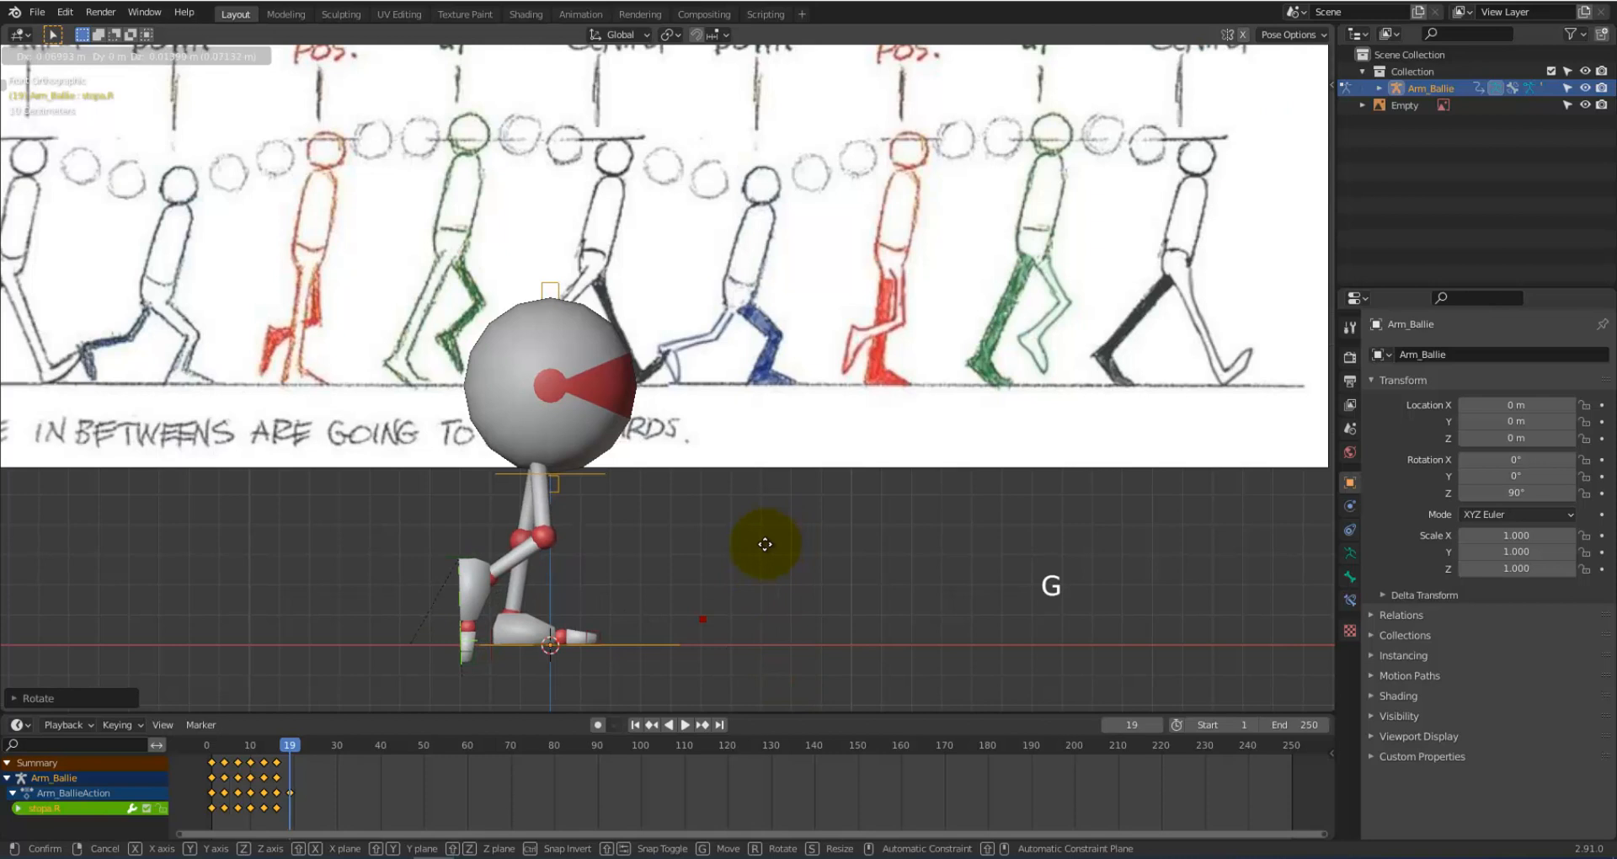
left_click(763, 546)
key("g")
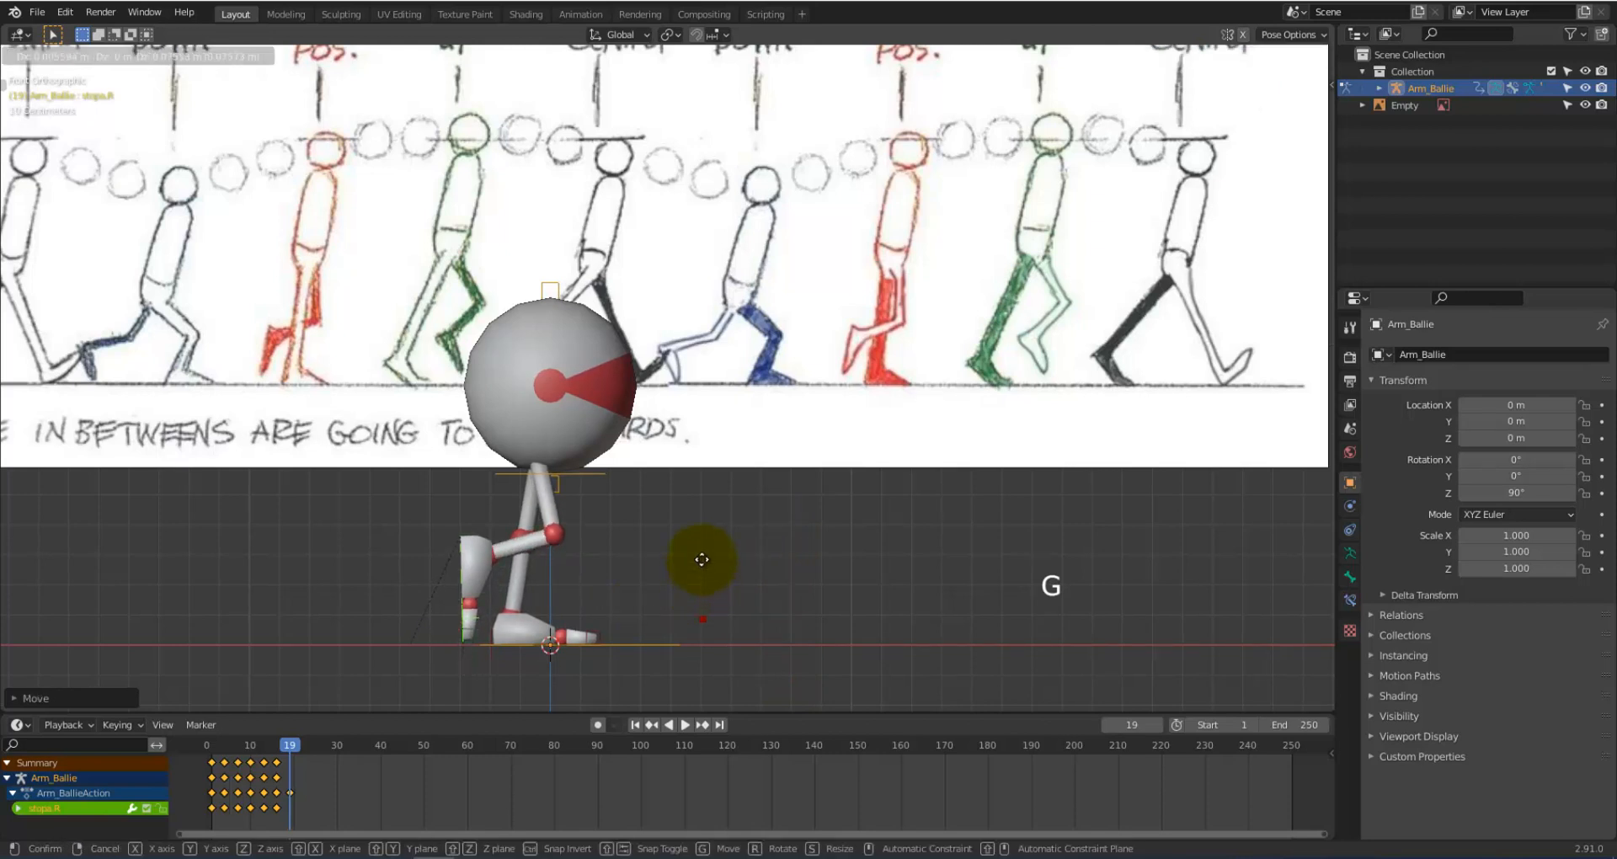
left_click(700, 559)
key("r")
left_click(709, 603)
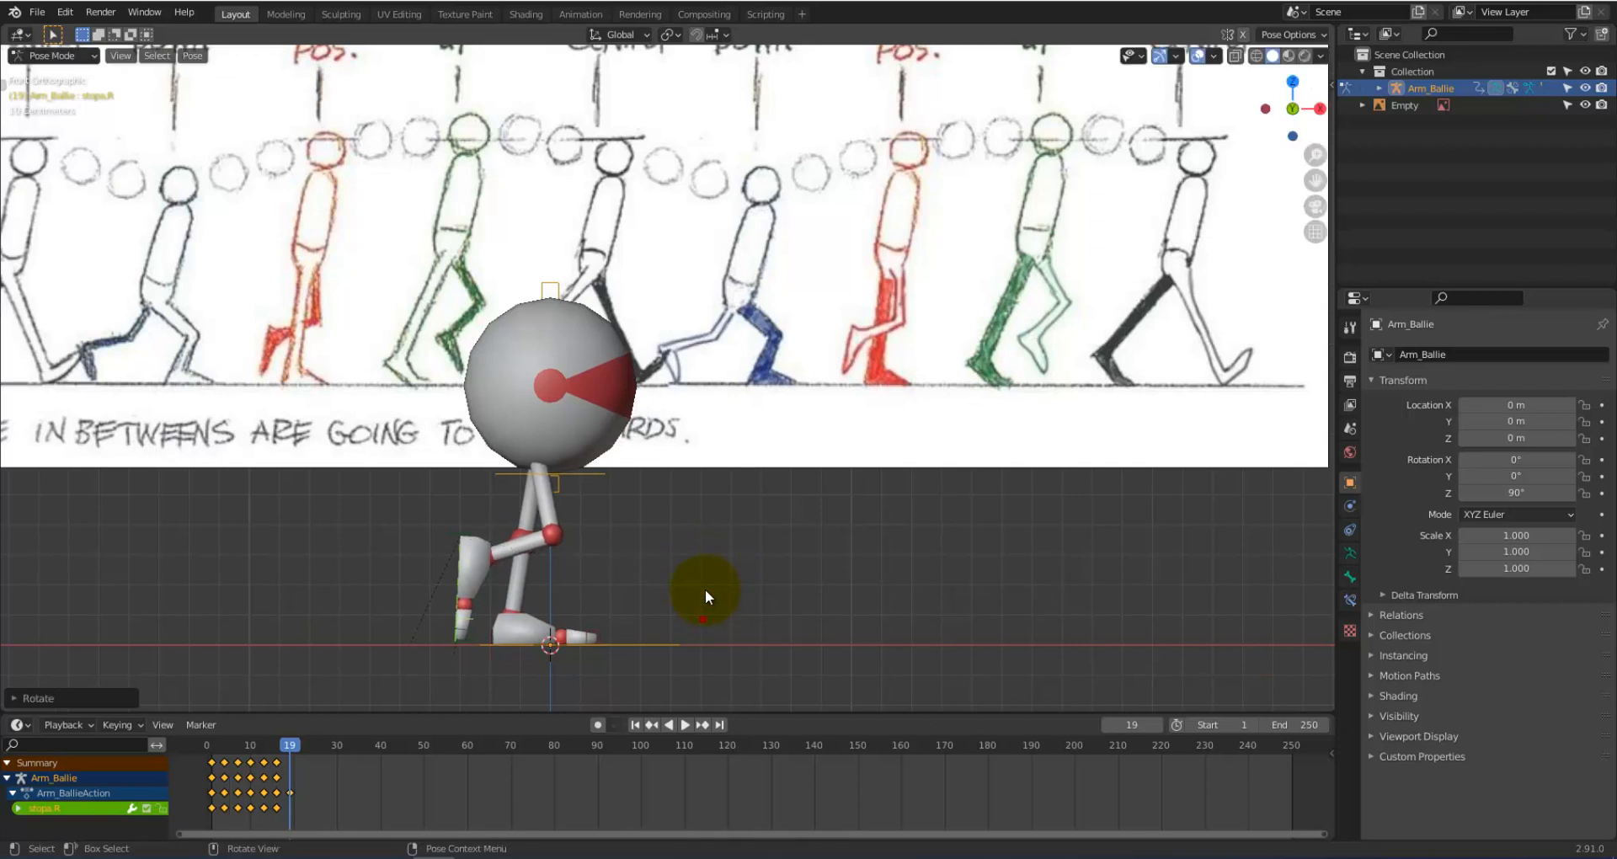
key("i")
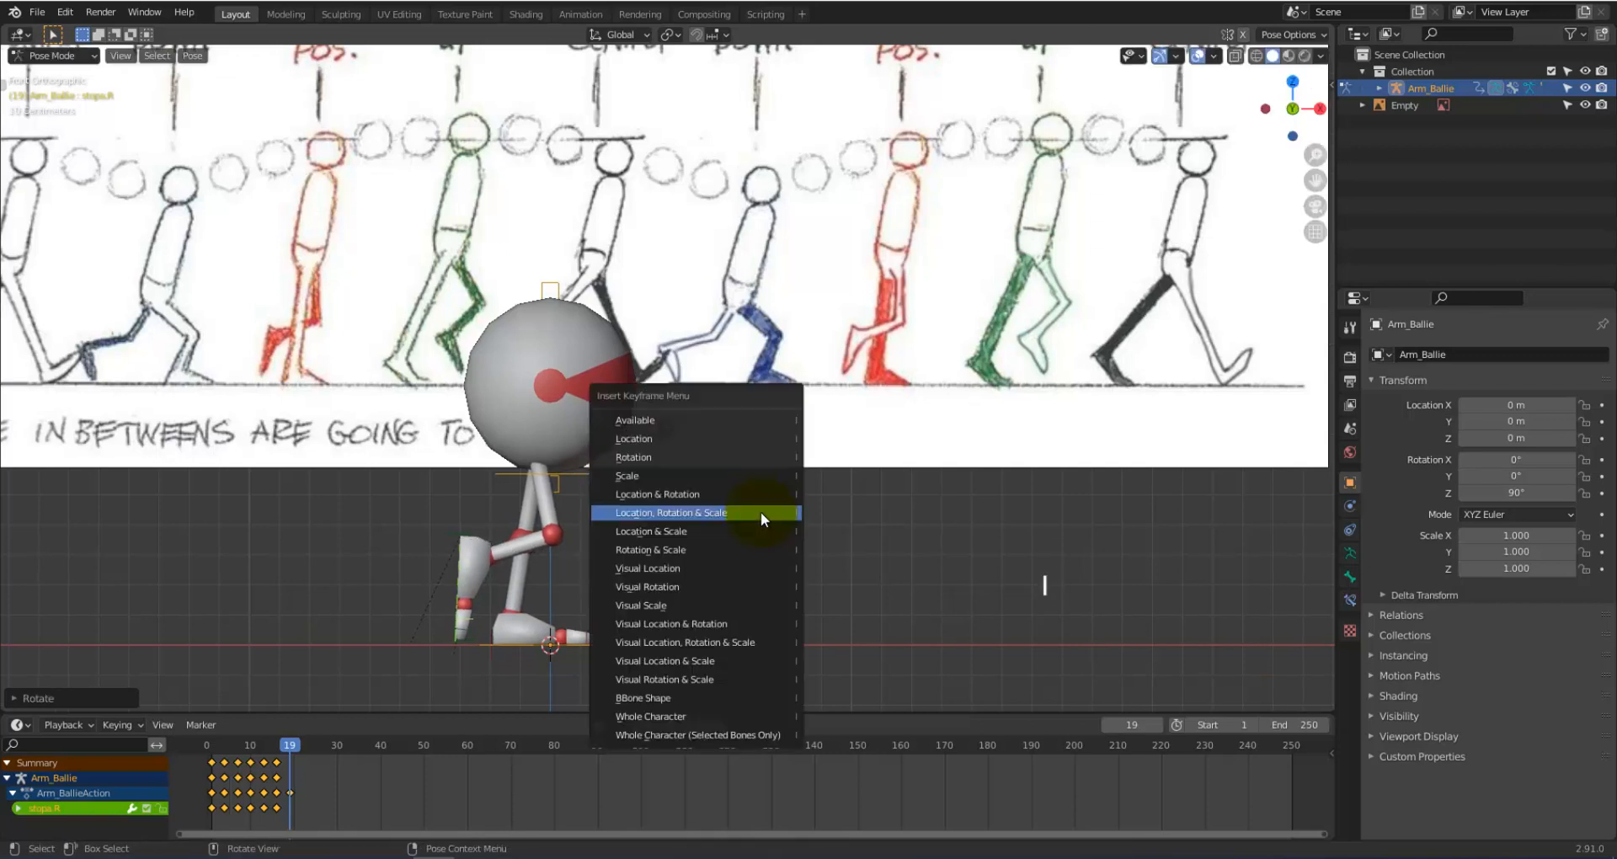
left_click(760, 512)
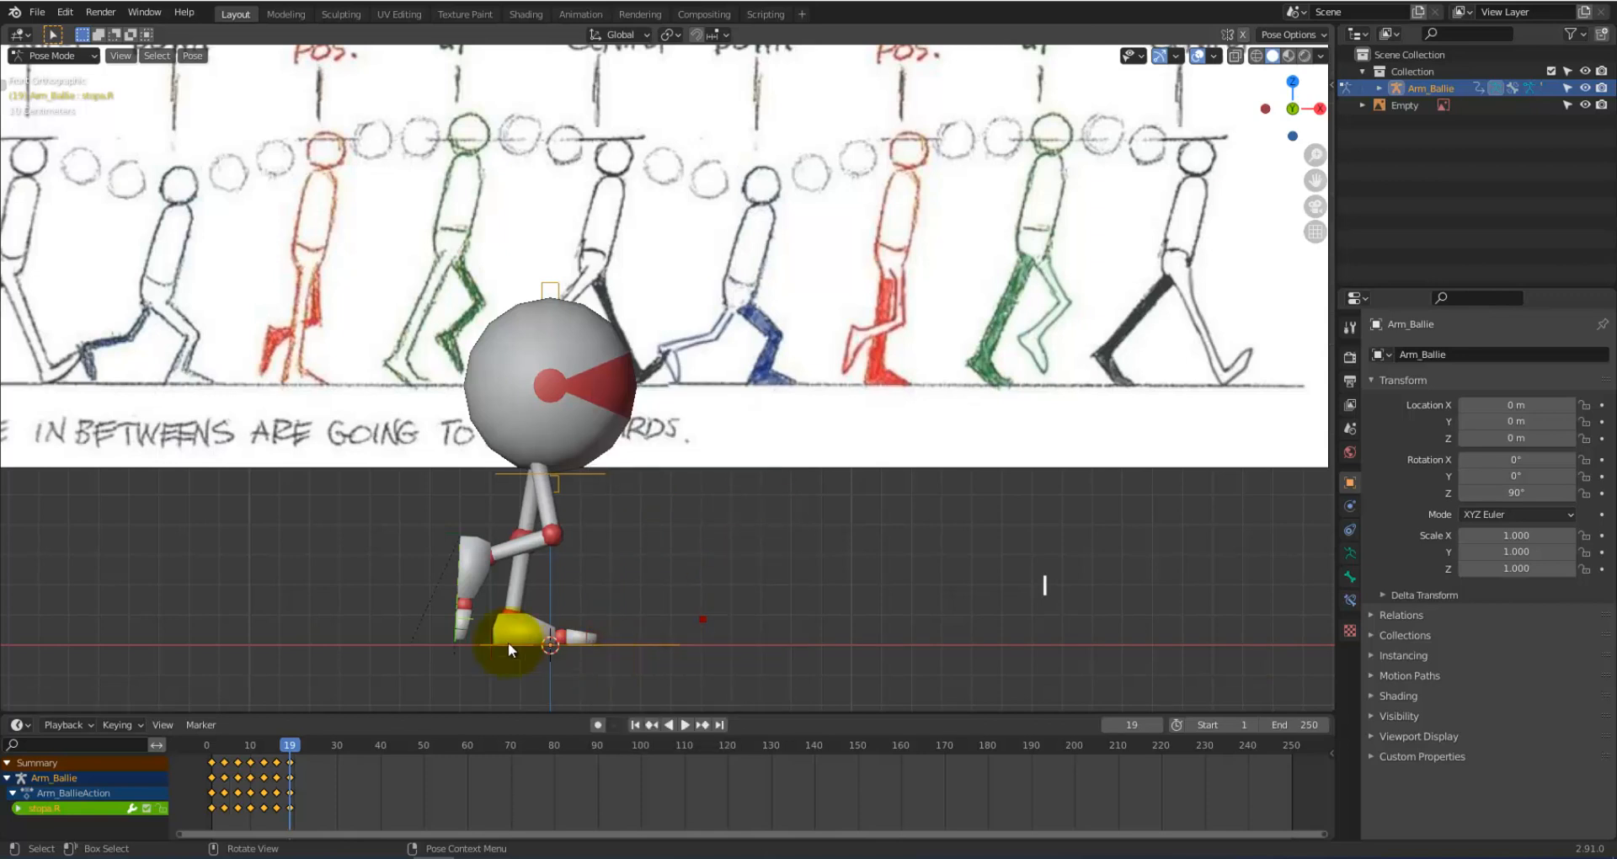
Step: Set the current frame to 22 for the second up pose of the walk-cycle reference
key("space")
mouse_move(291, 755)
left_mouse_down()
mouse_move(275, 746)
mouse_move(306, 746)
left_mouse_up()
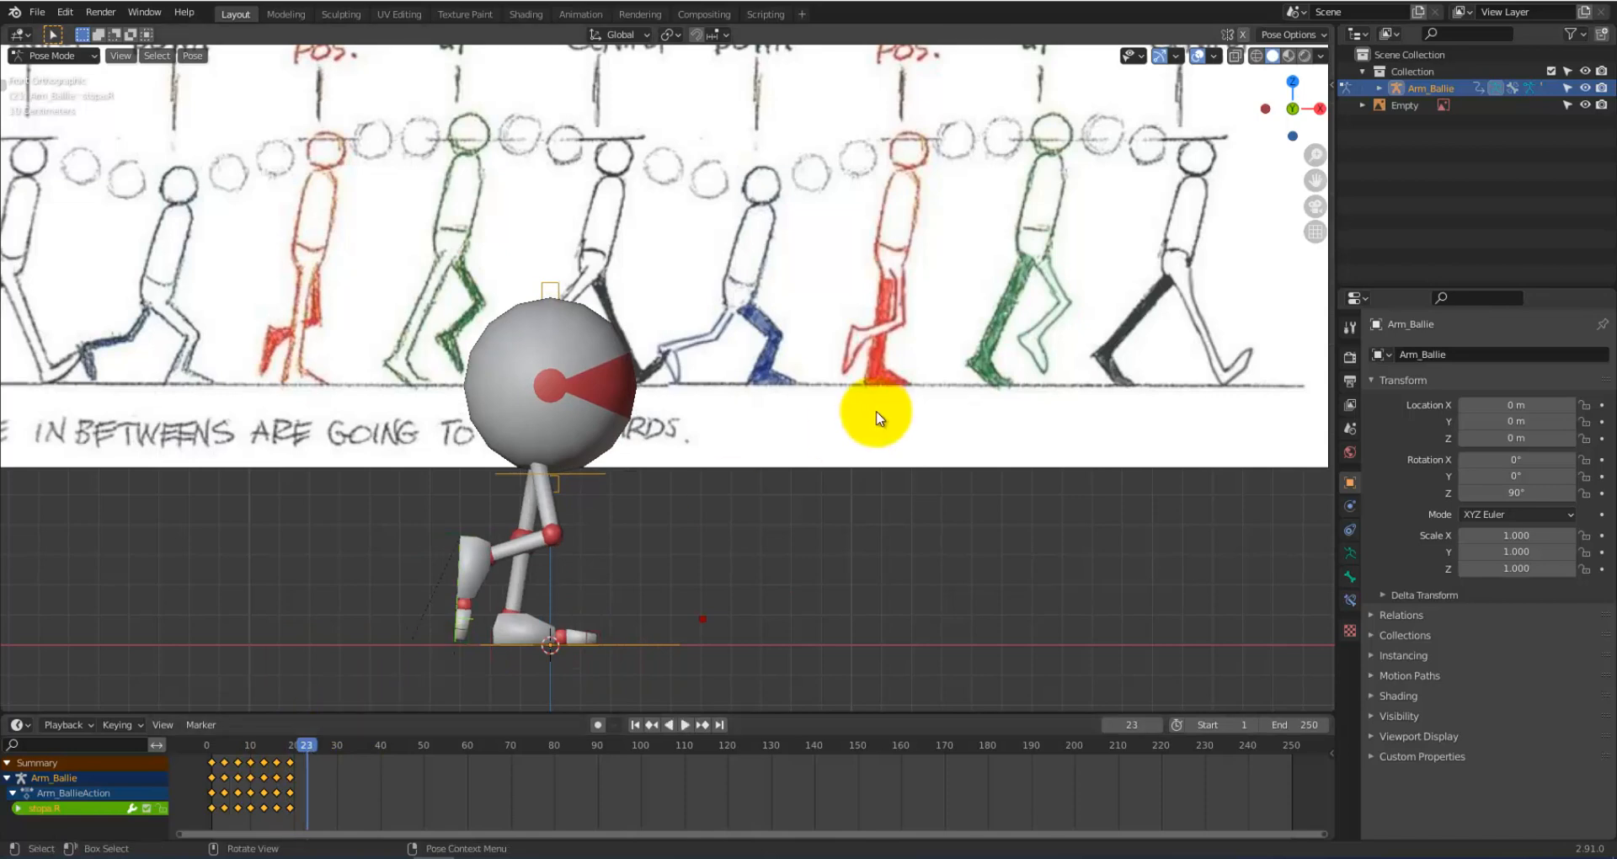
scroll(878, 417, "down", 3)
key("space")
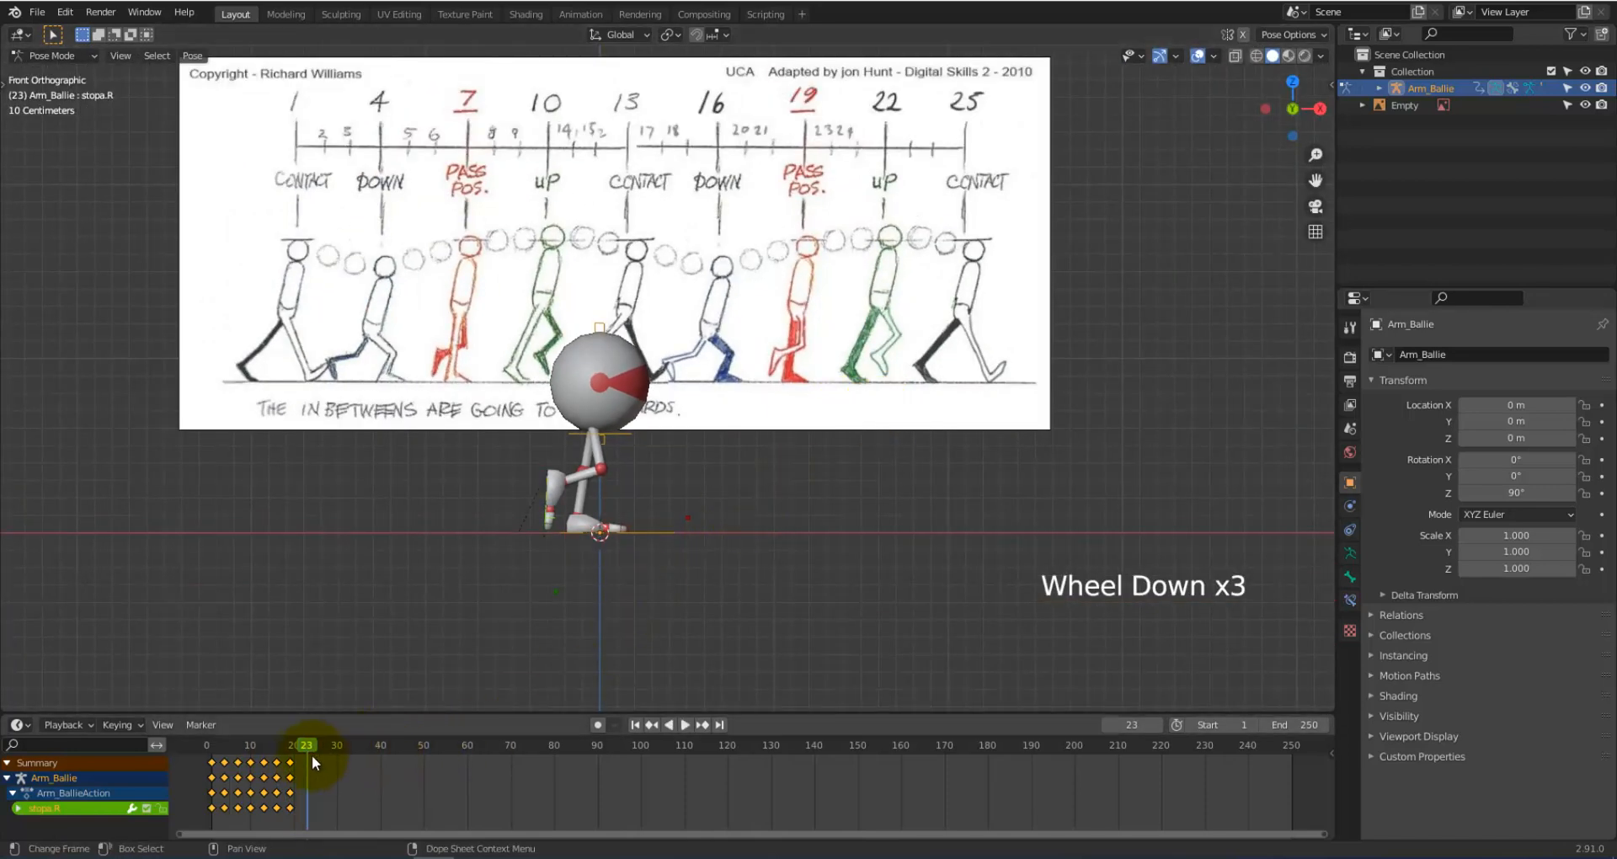
mouse_move(298, 740)
left_mouse_down()
mouse_move(278, 744)
mouse_move(303, 746)
left_mouse_up()
left_click(653, 364)
Step: Raise the torso control (tors_ctrl) about 0.058 m along global Z and keyframe it at frame 22
scroll(653, 364, "up", 3)
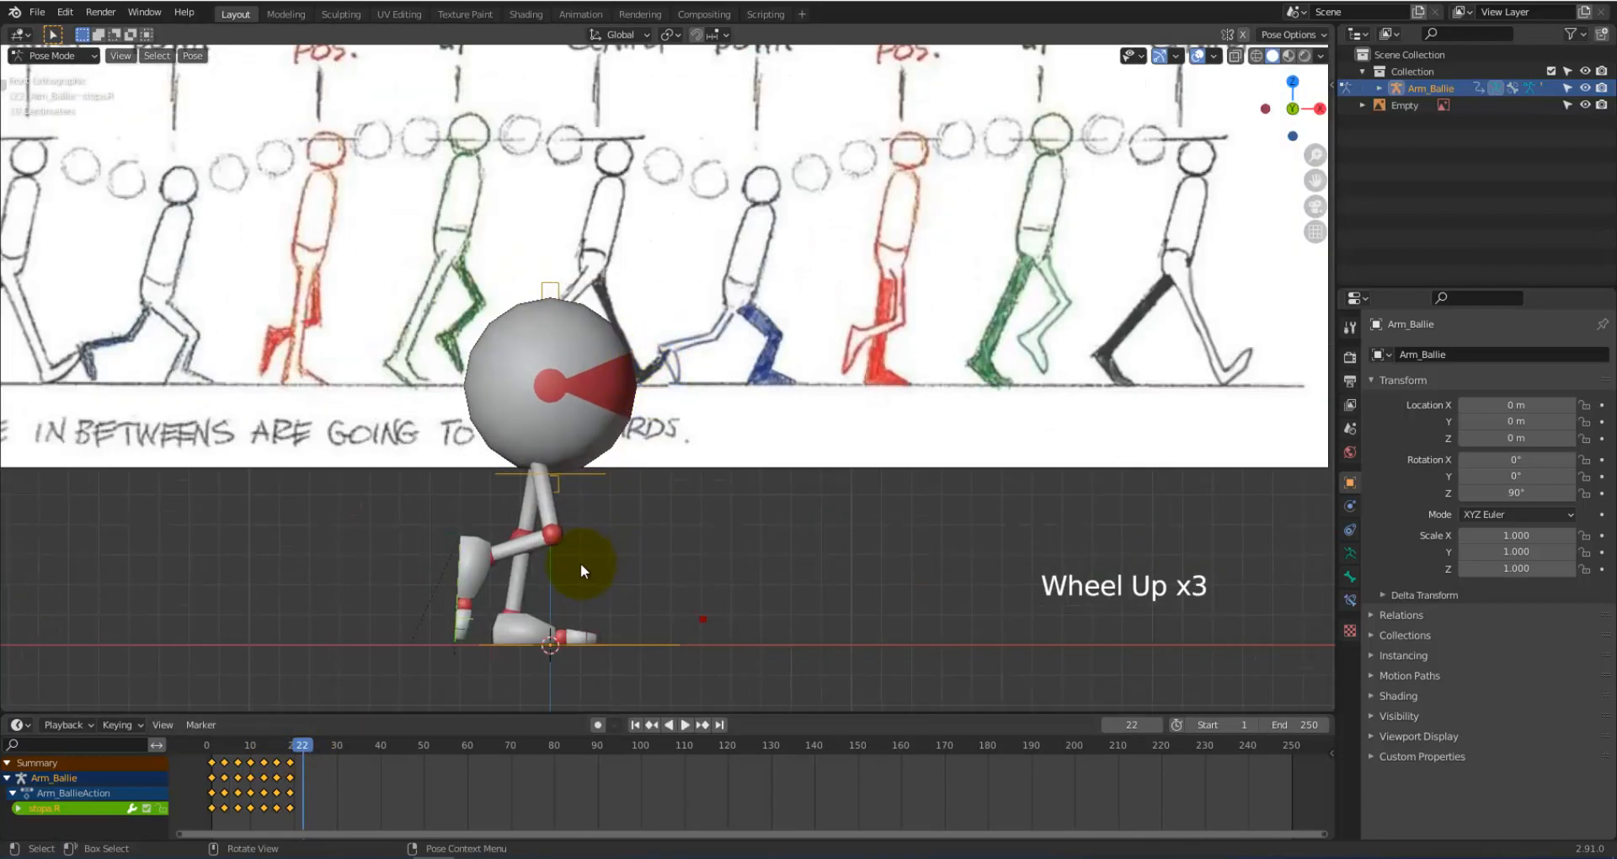
left_click(593, 480)
scroll(885, 415, "down", 3)
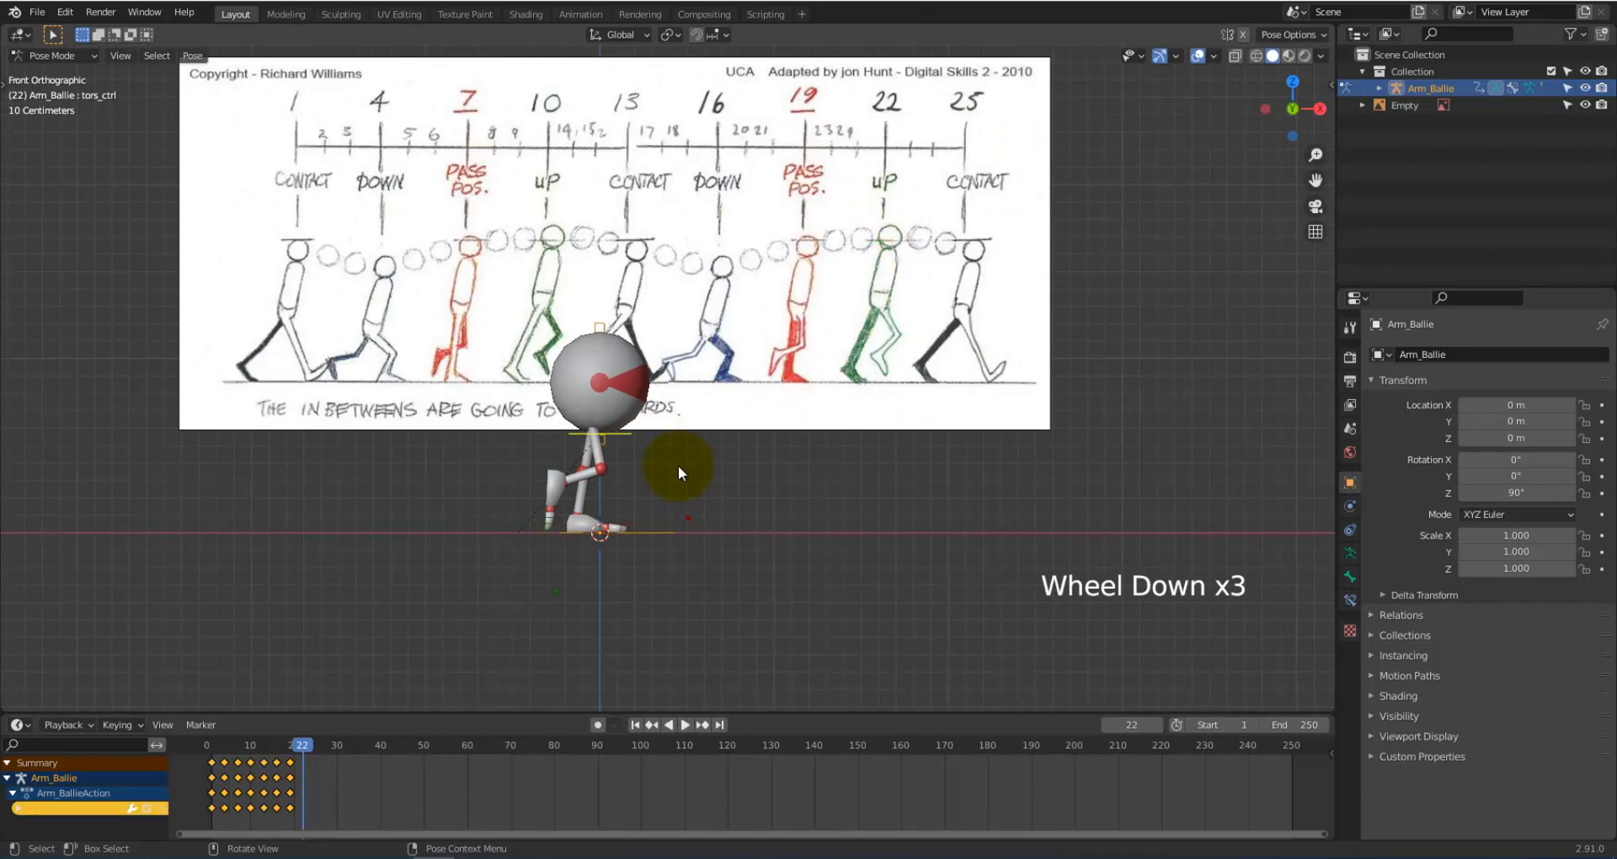
key("g")
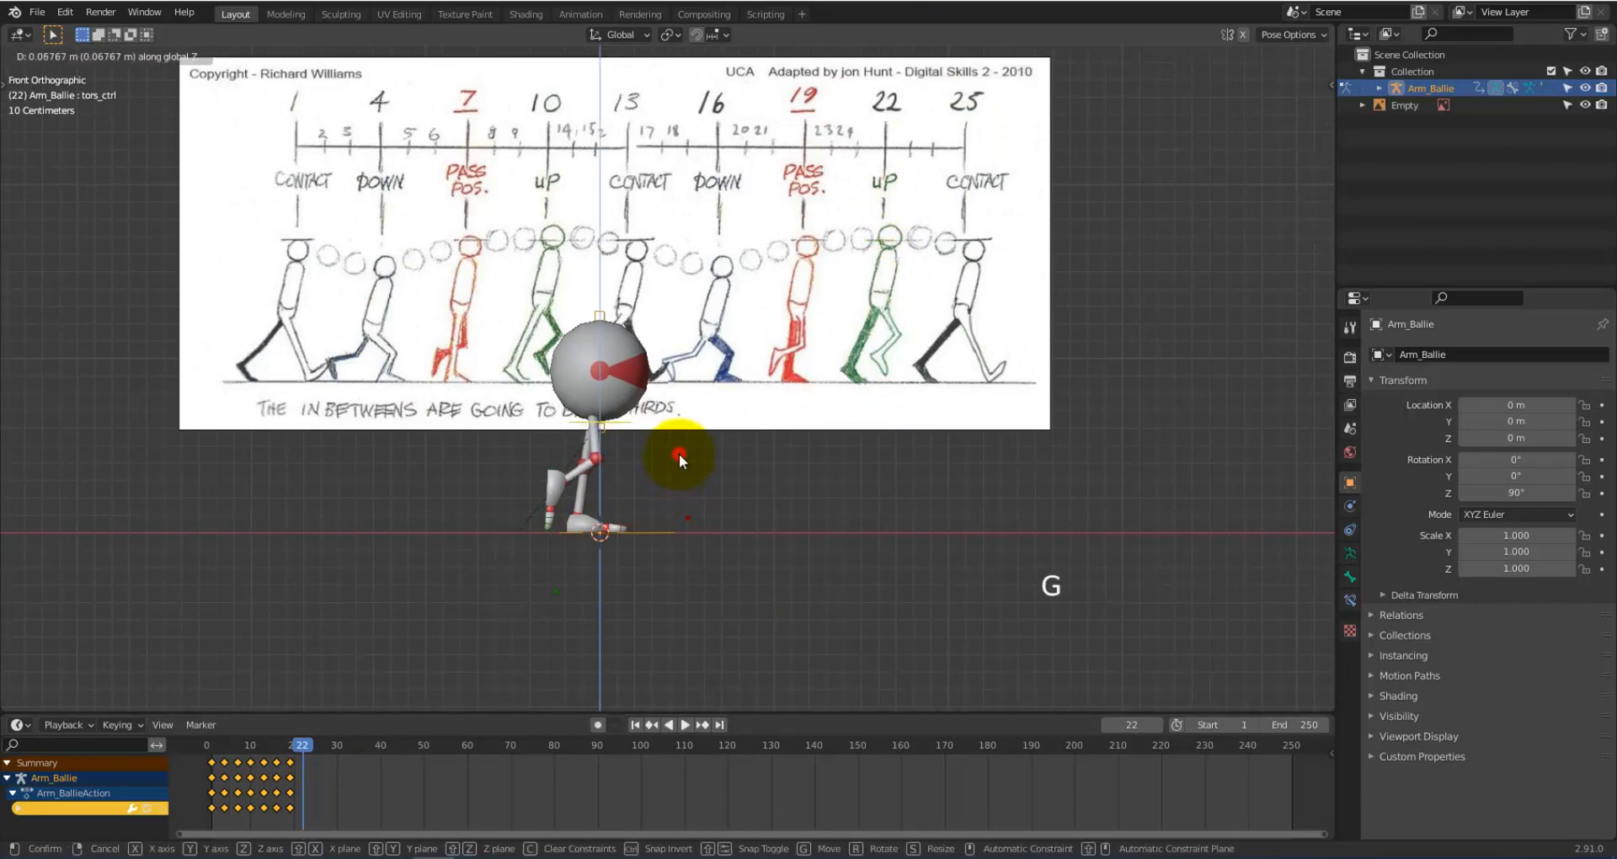
left_click(678, 453)
key("i")
left_click(679, 453)
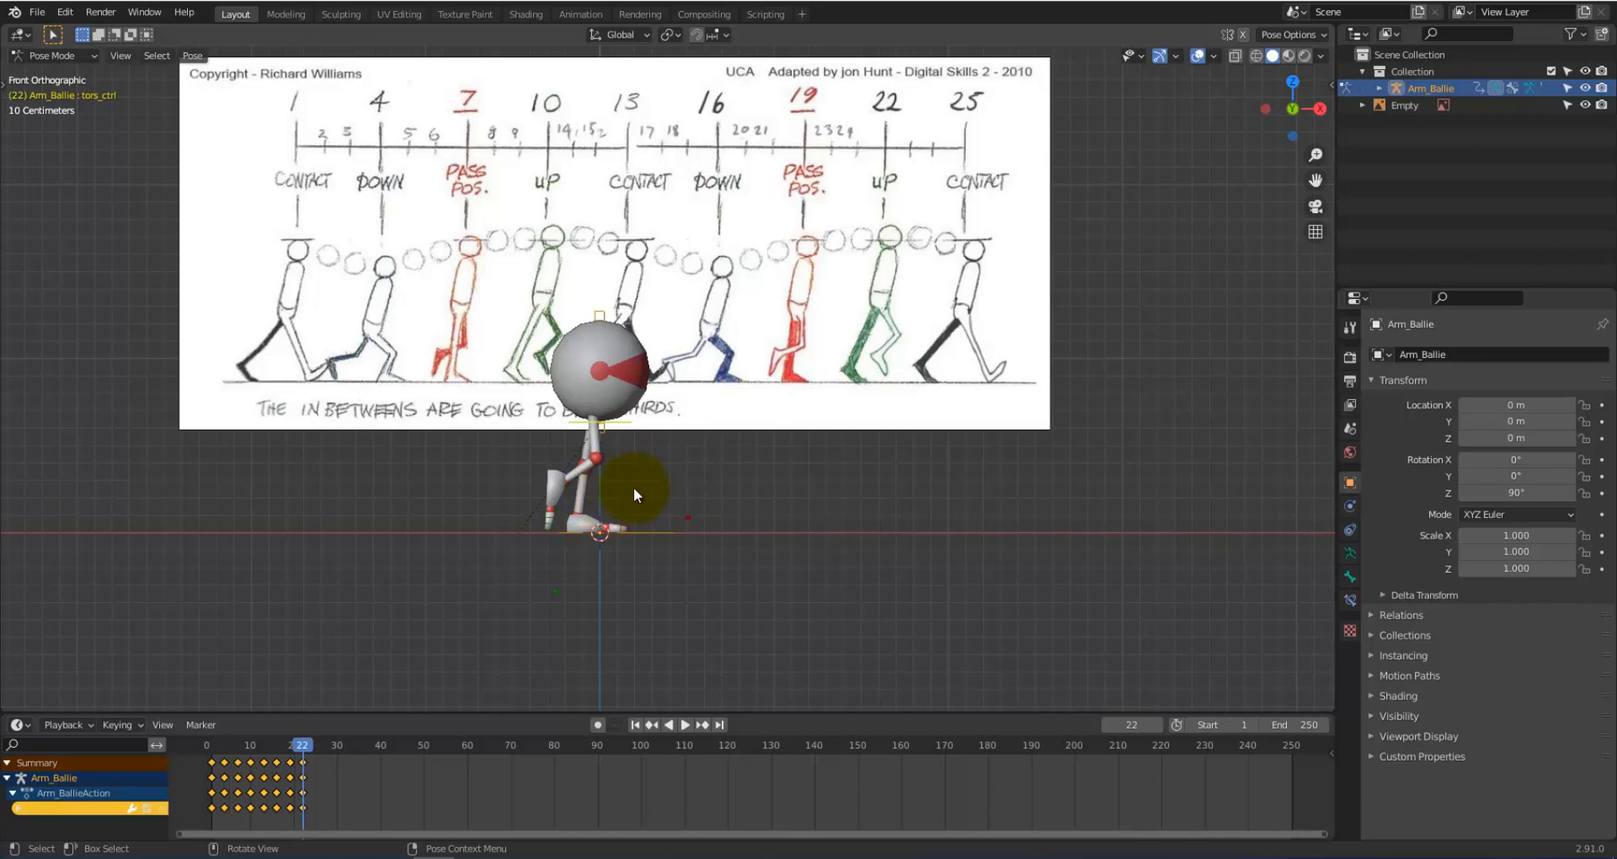
Step: Shift the right foot control (stopa.R) at frame 22 and rotate it until the raised foot is level with its toes forward
left_click(548, 488)
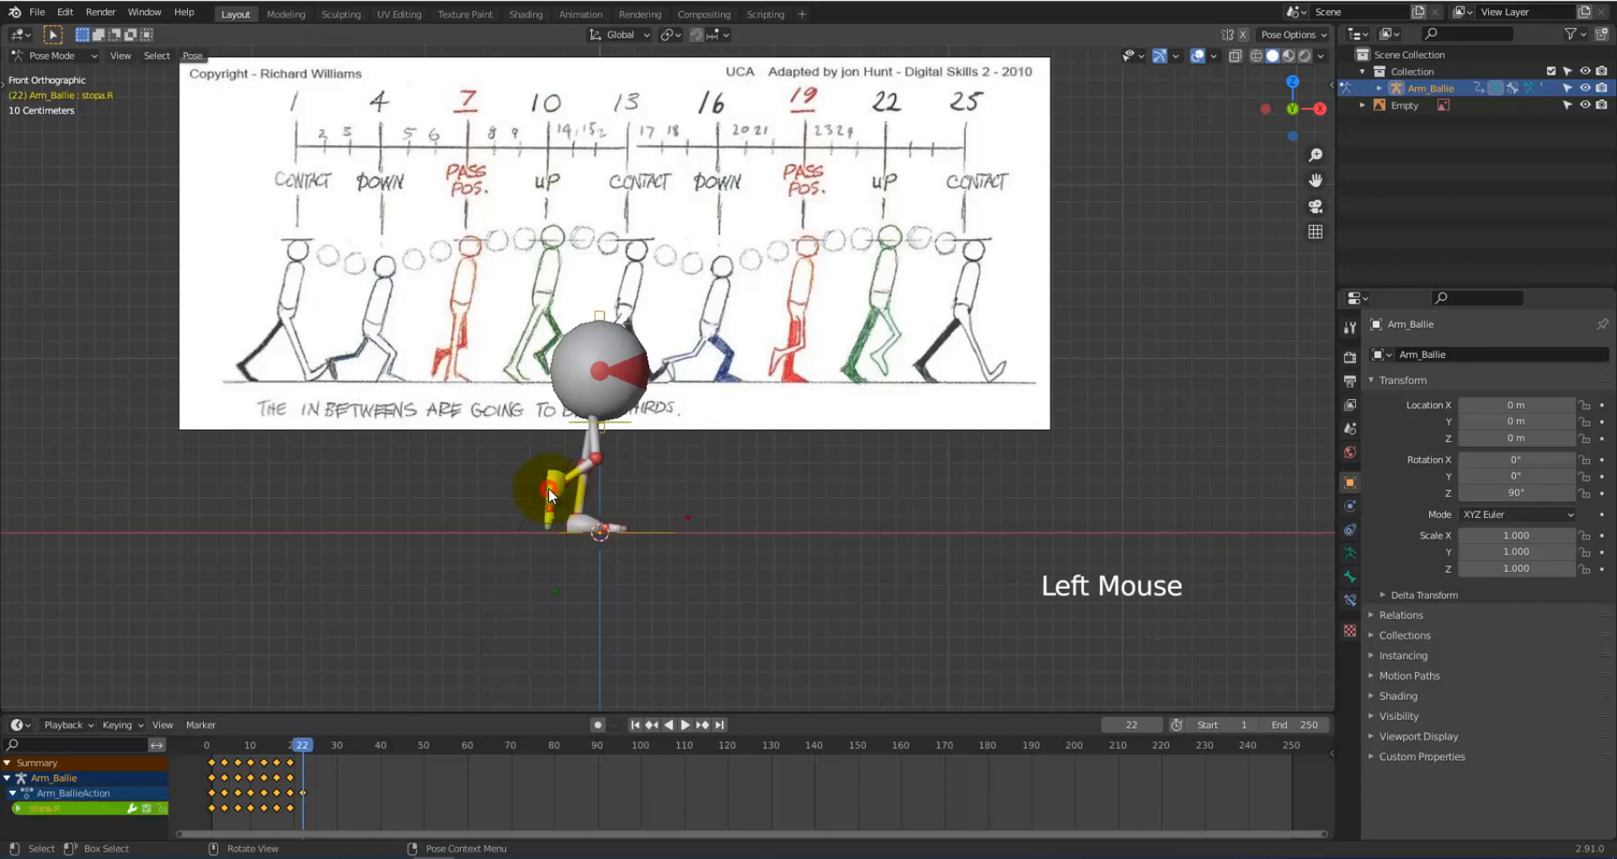
key("g")
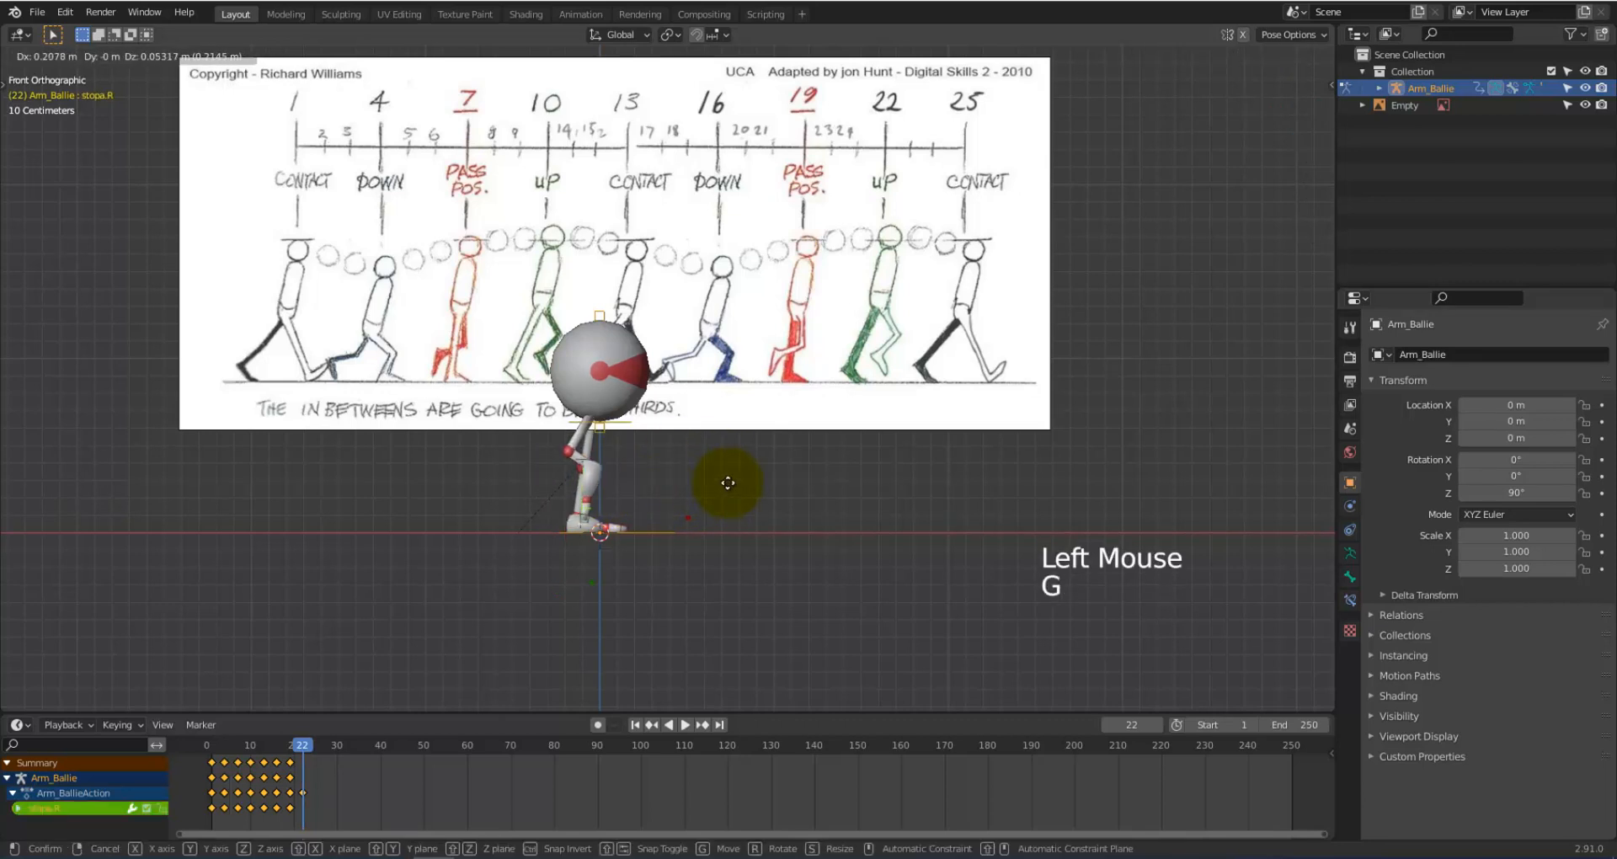
left_click(686, 495)
key("r")
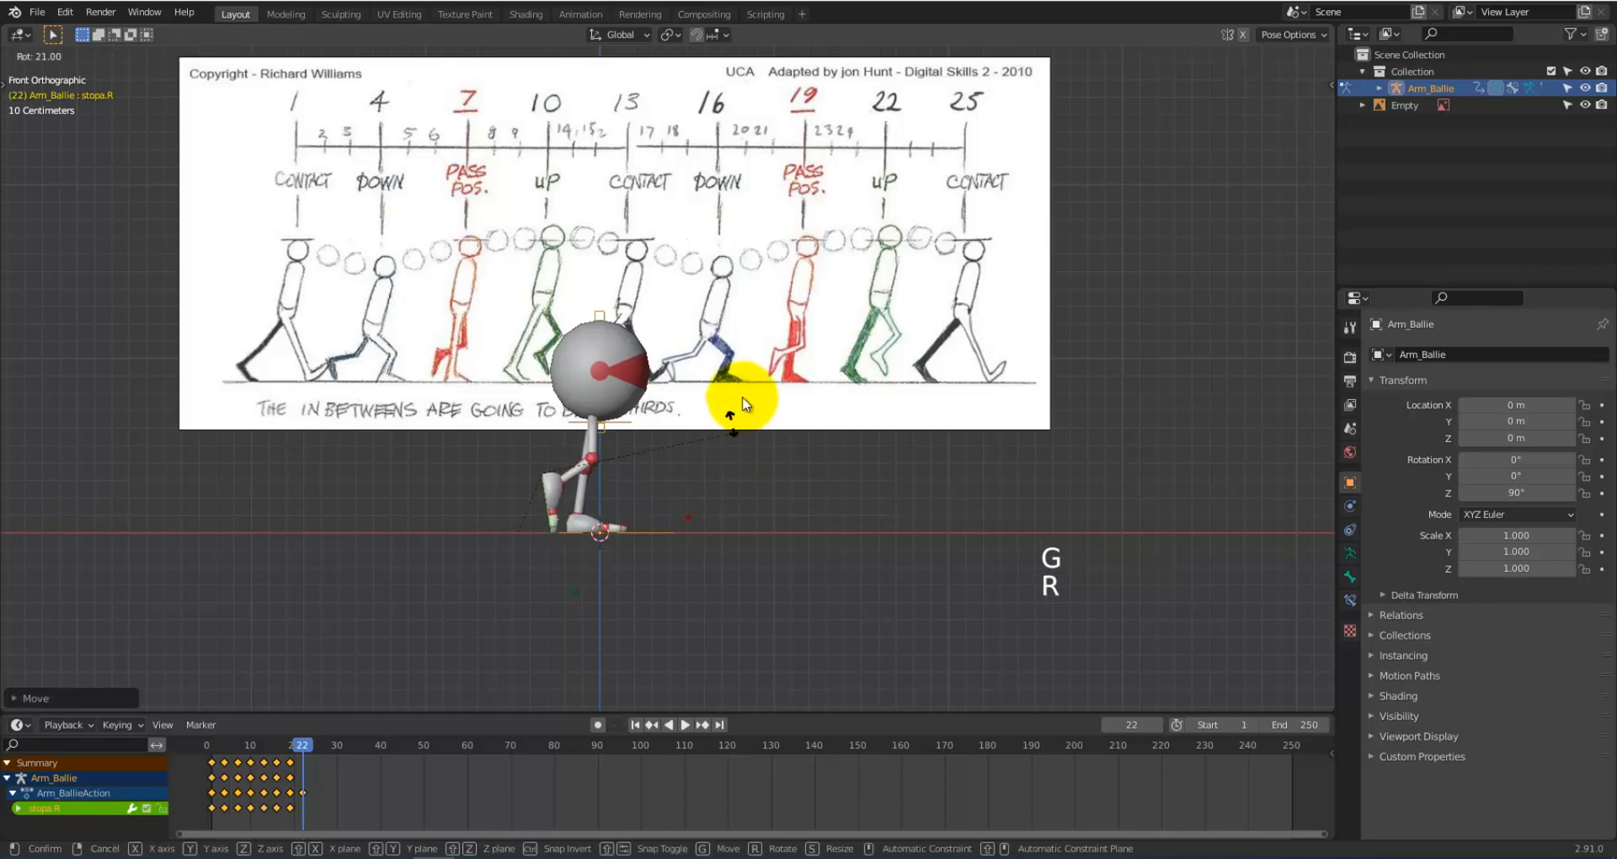
left_click(706, 202)
key("r")
left_click(721, 475)
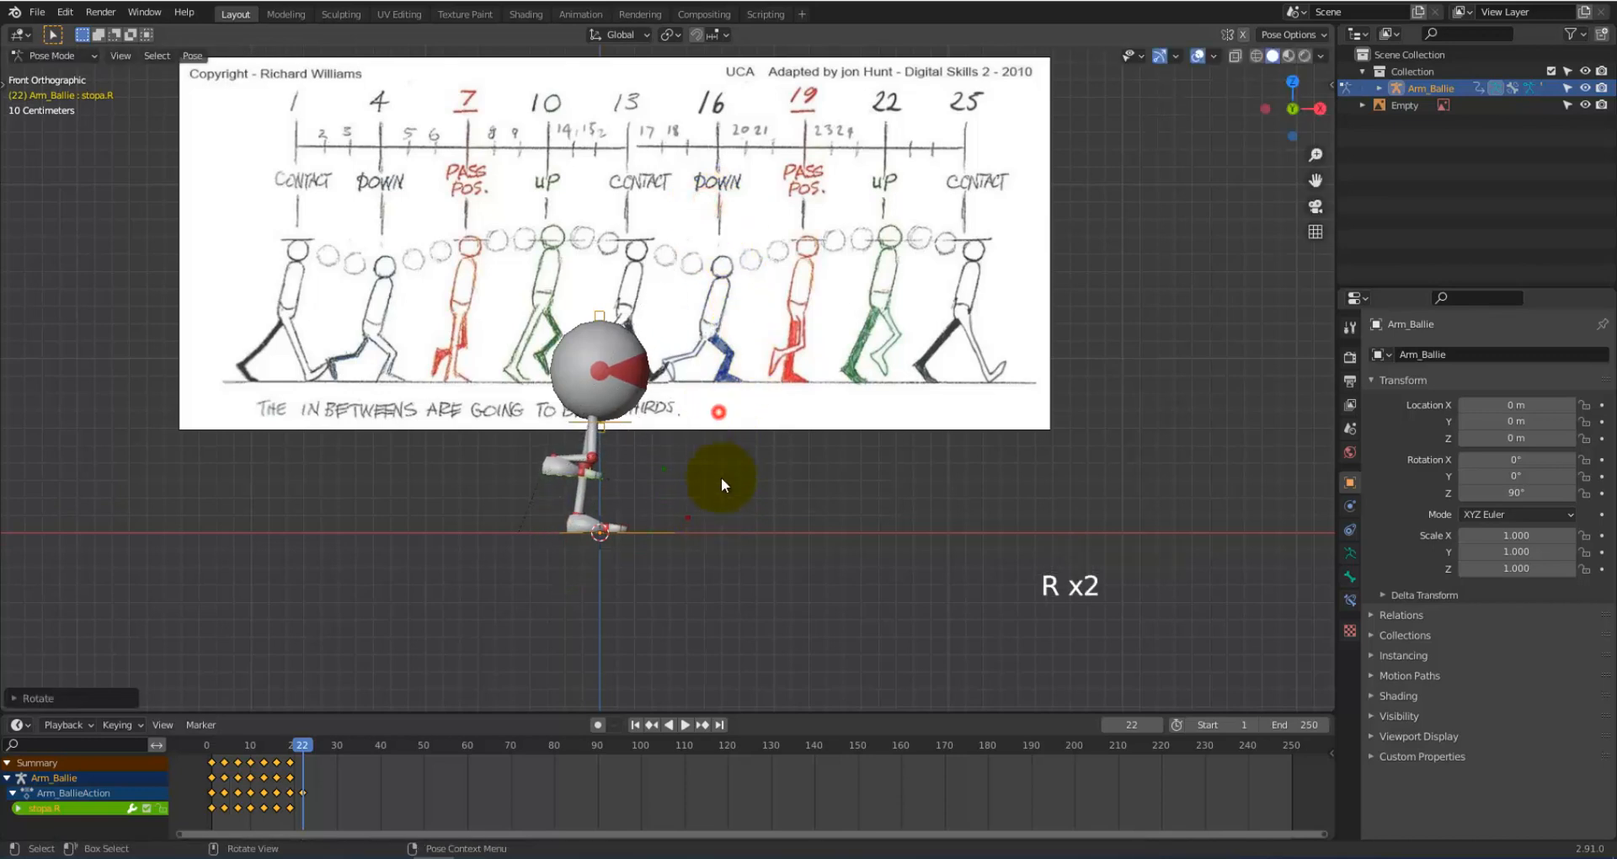
Step: Move the right foot forward under the raised knee, tilt its toes down to match the up pose, and keyframe it at frame 22
key("g")
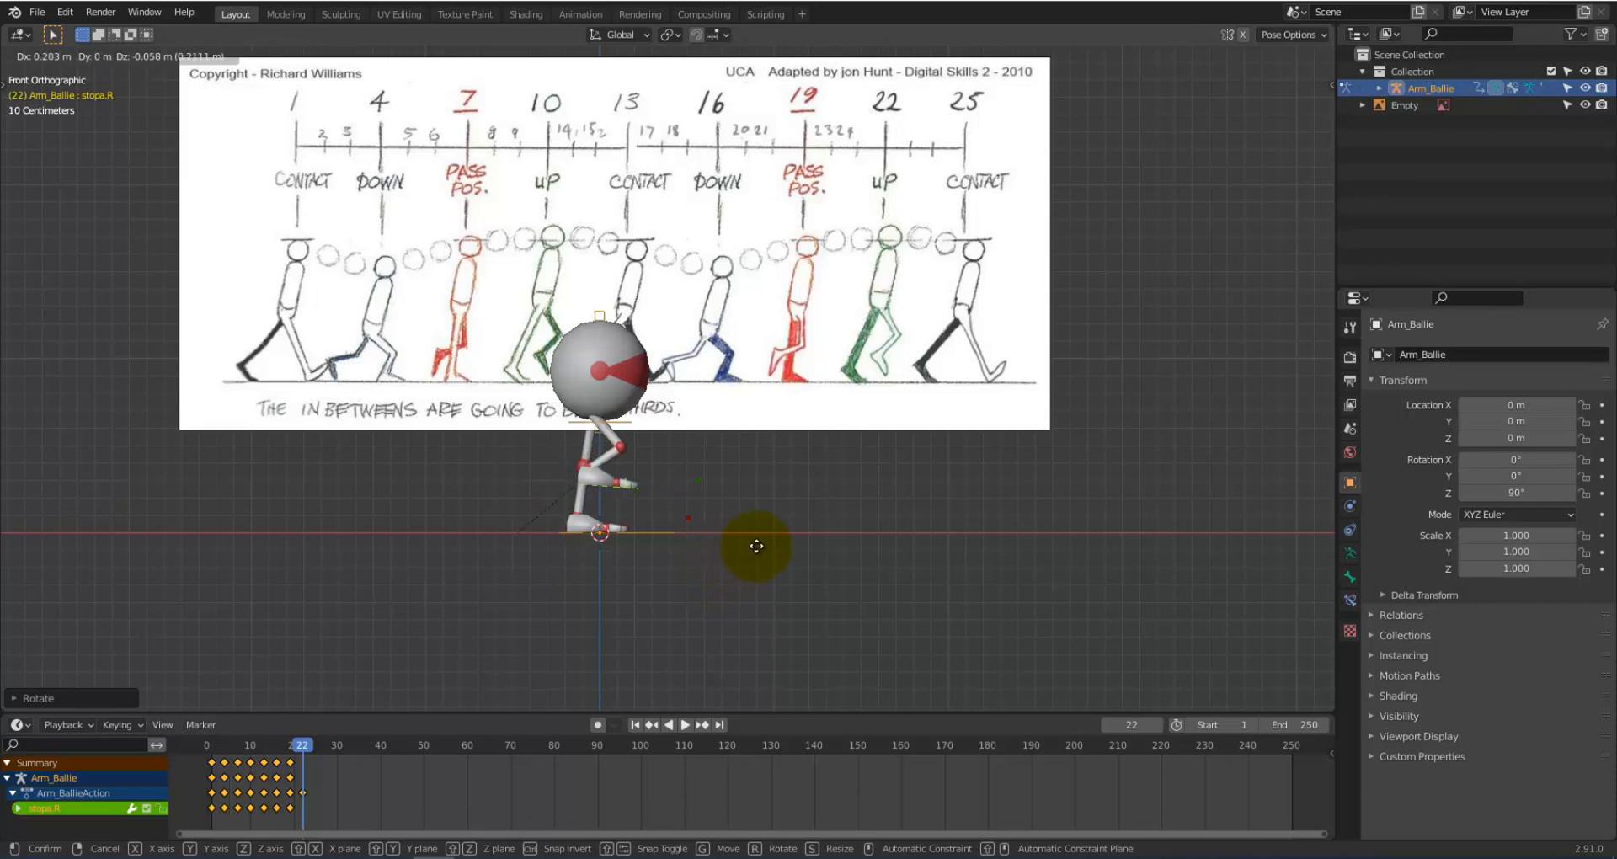
left_click(756, 545)
key("r")
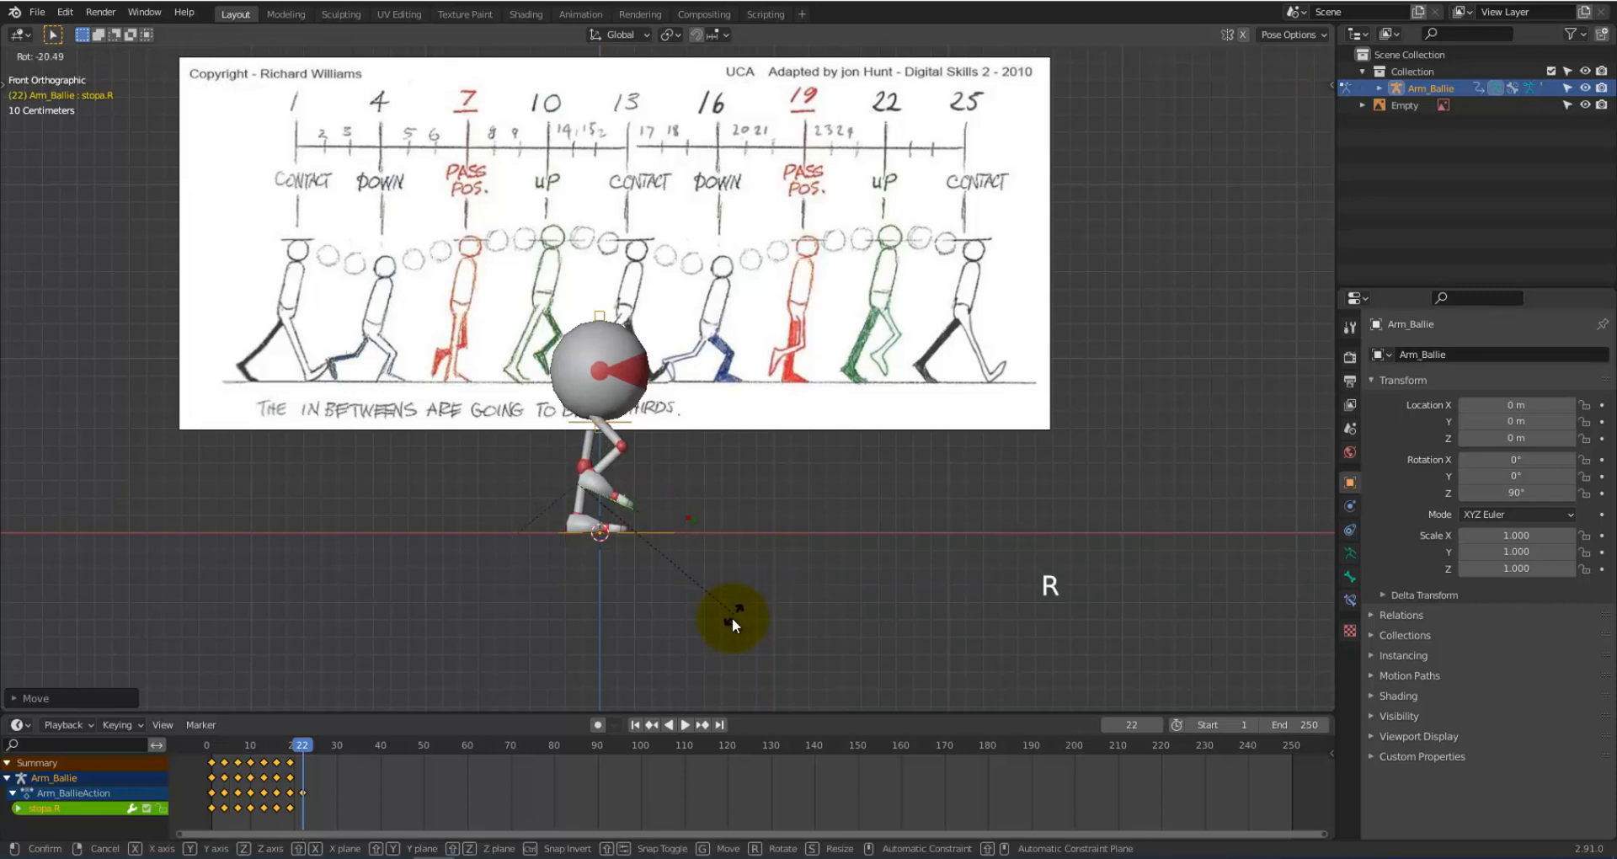
left_click(714, 658)
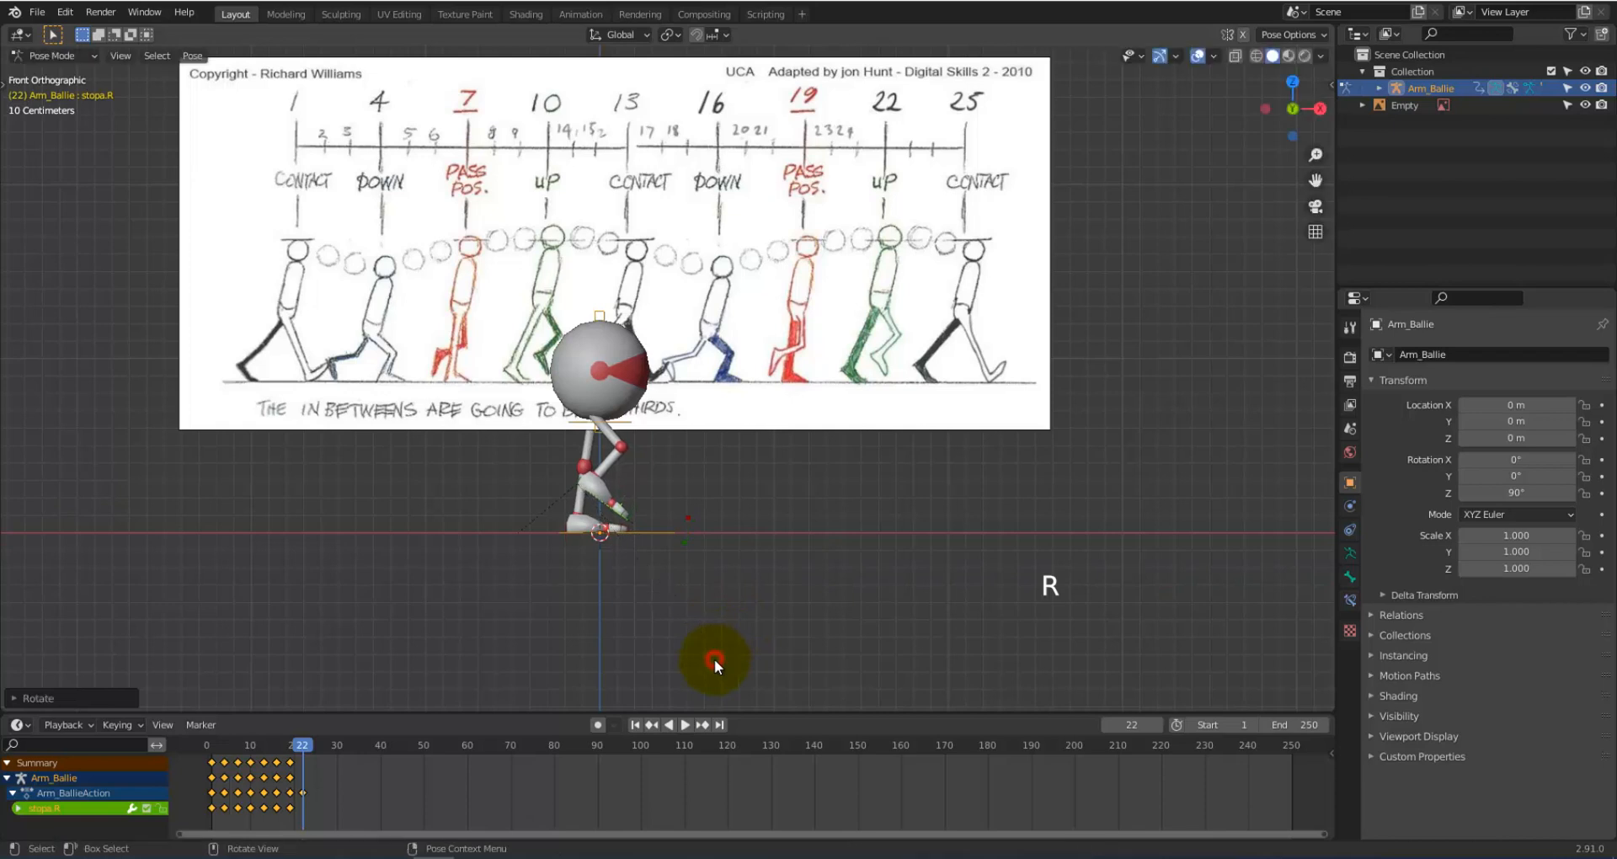
key("g")
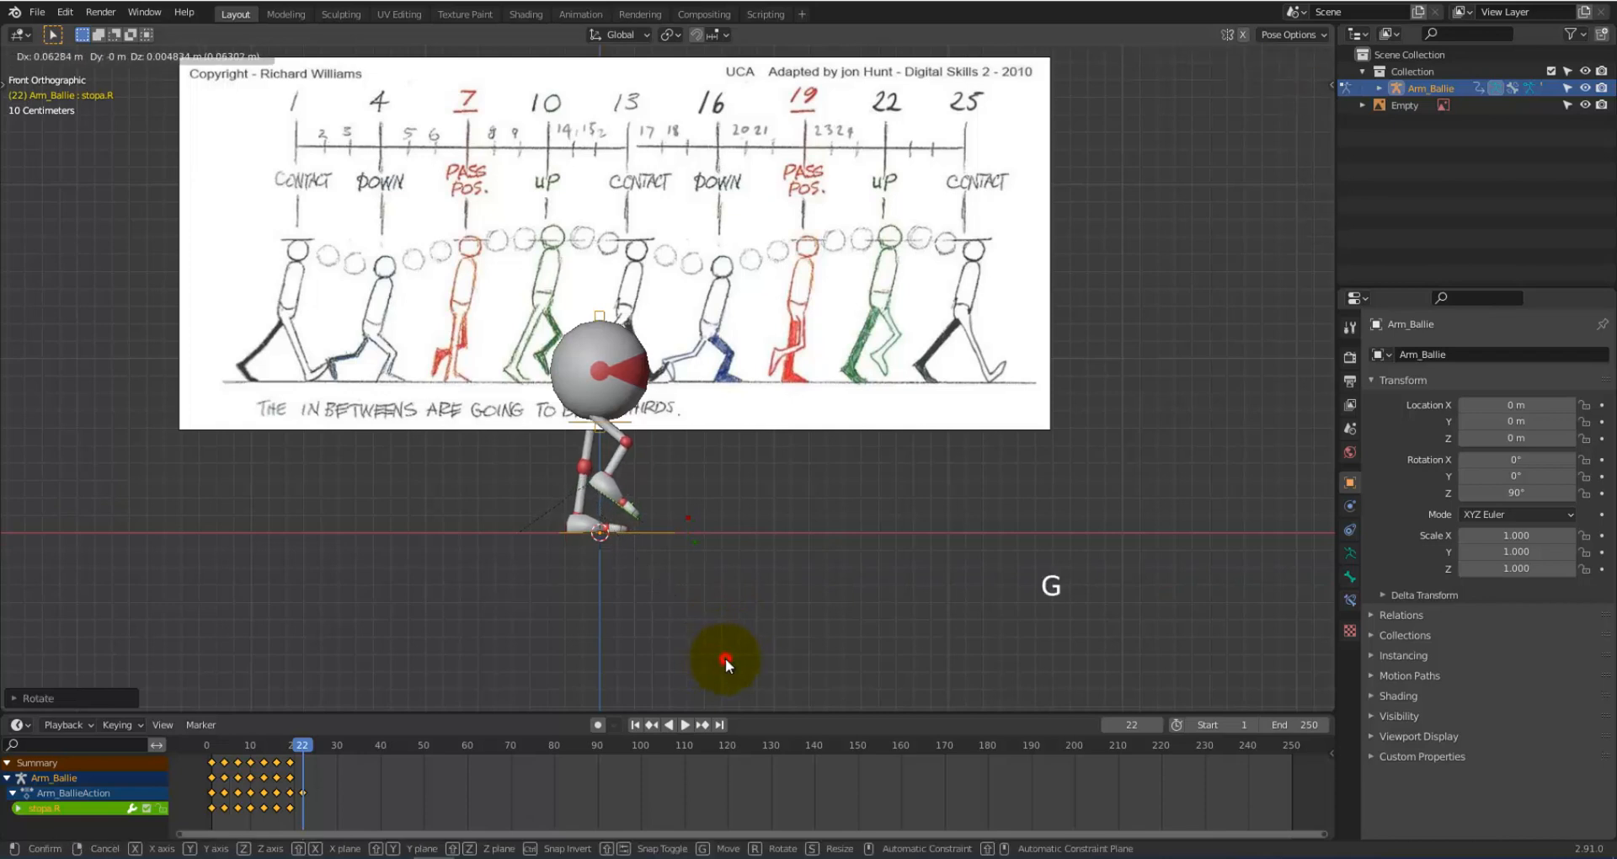
left_click(725, 658)
key("r")
left_click(724, 628)
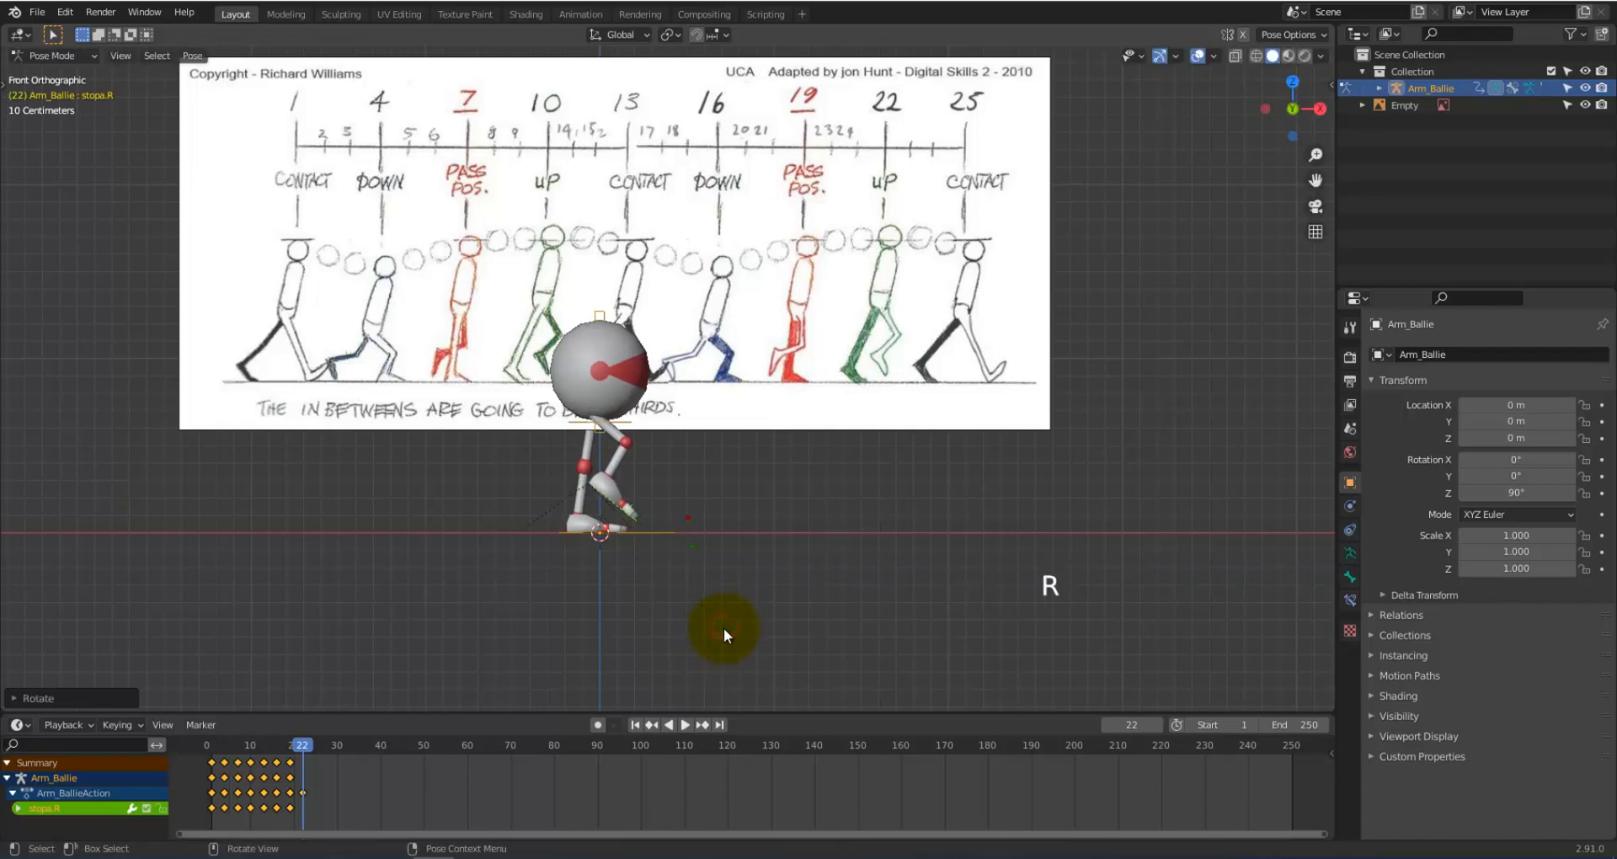
key("i")
left_click(709, 612)
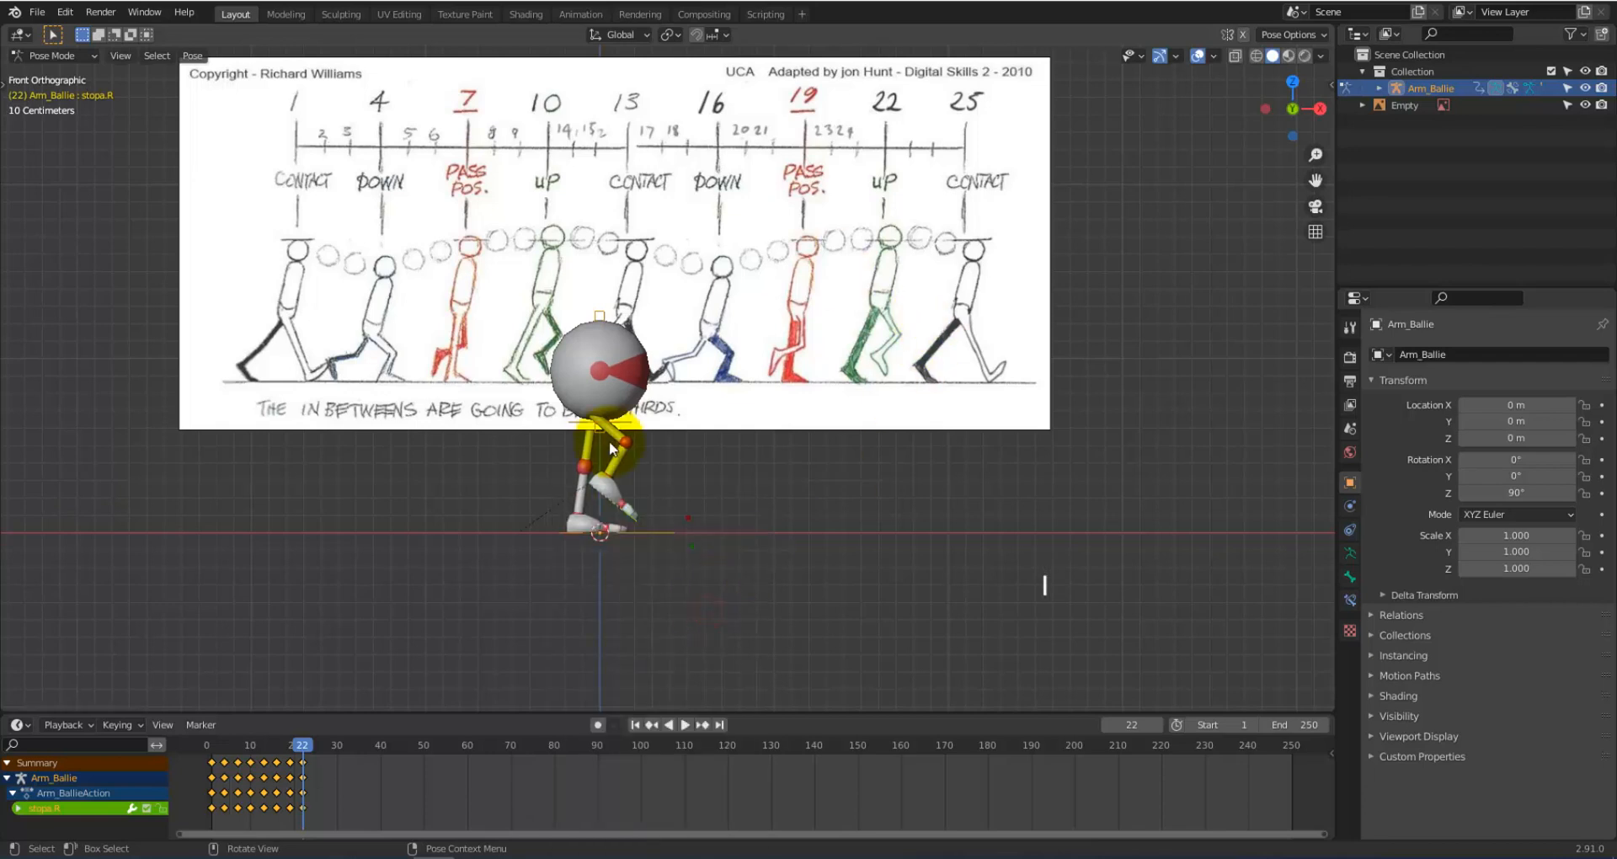
Step: Select the left foot control (stopa.L) and move it back and slightly up behind the body at frame 22
left_click(581, 524)
left_click(586, 519)
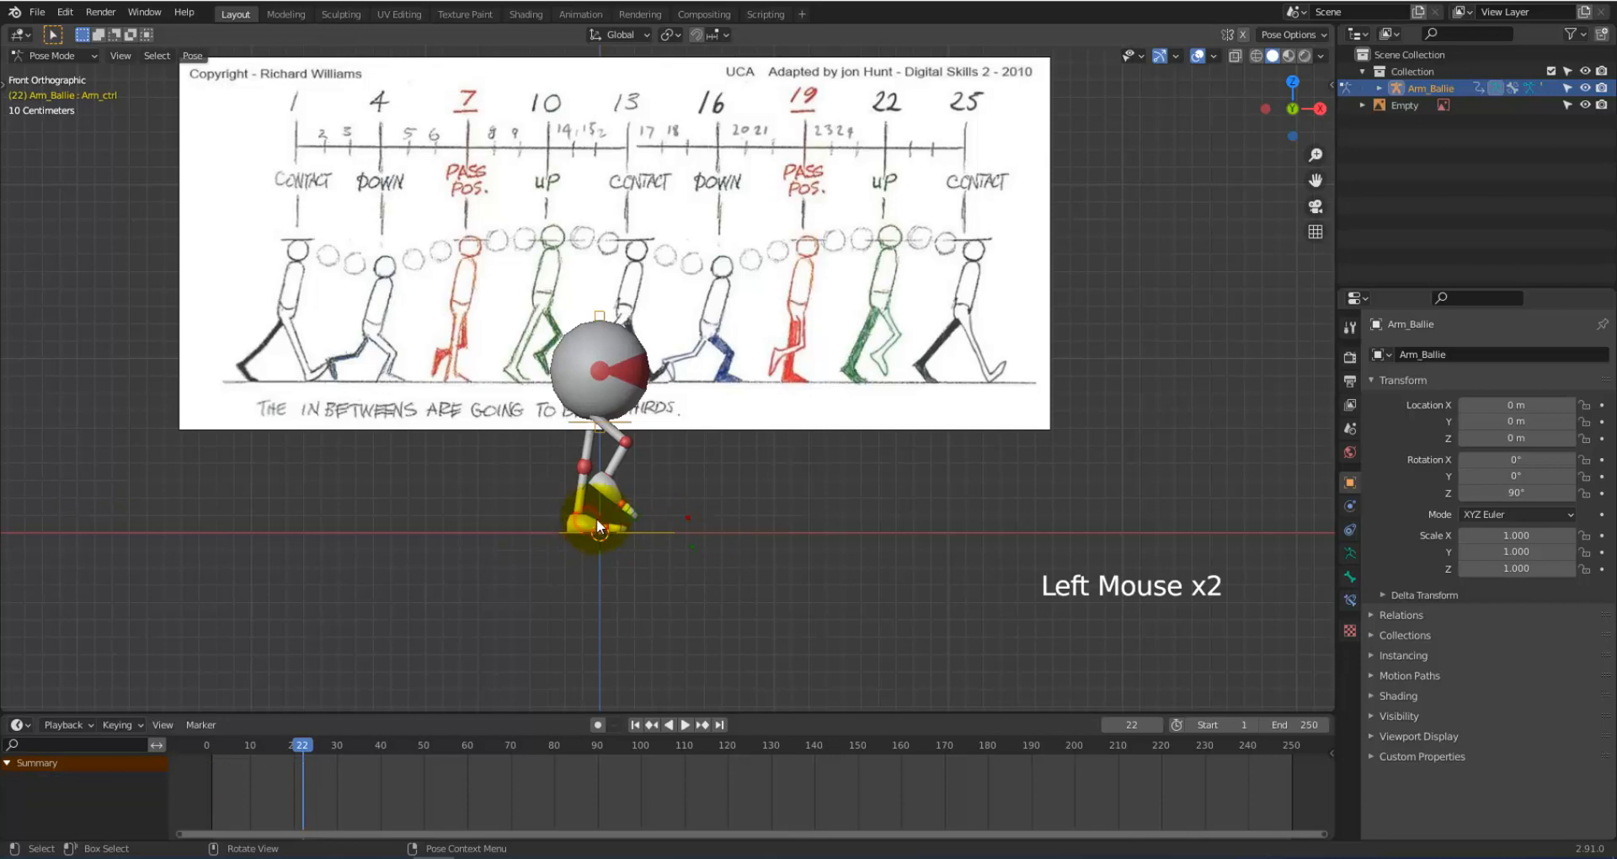
key("g")
left_click(615, 516)
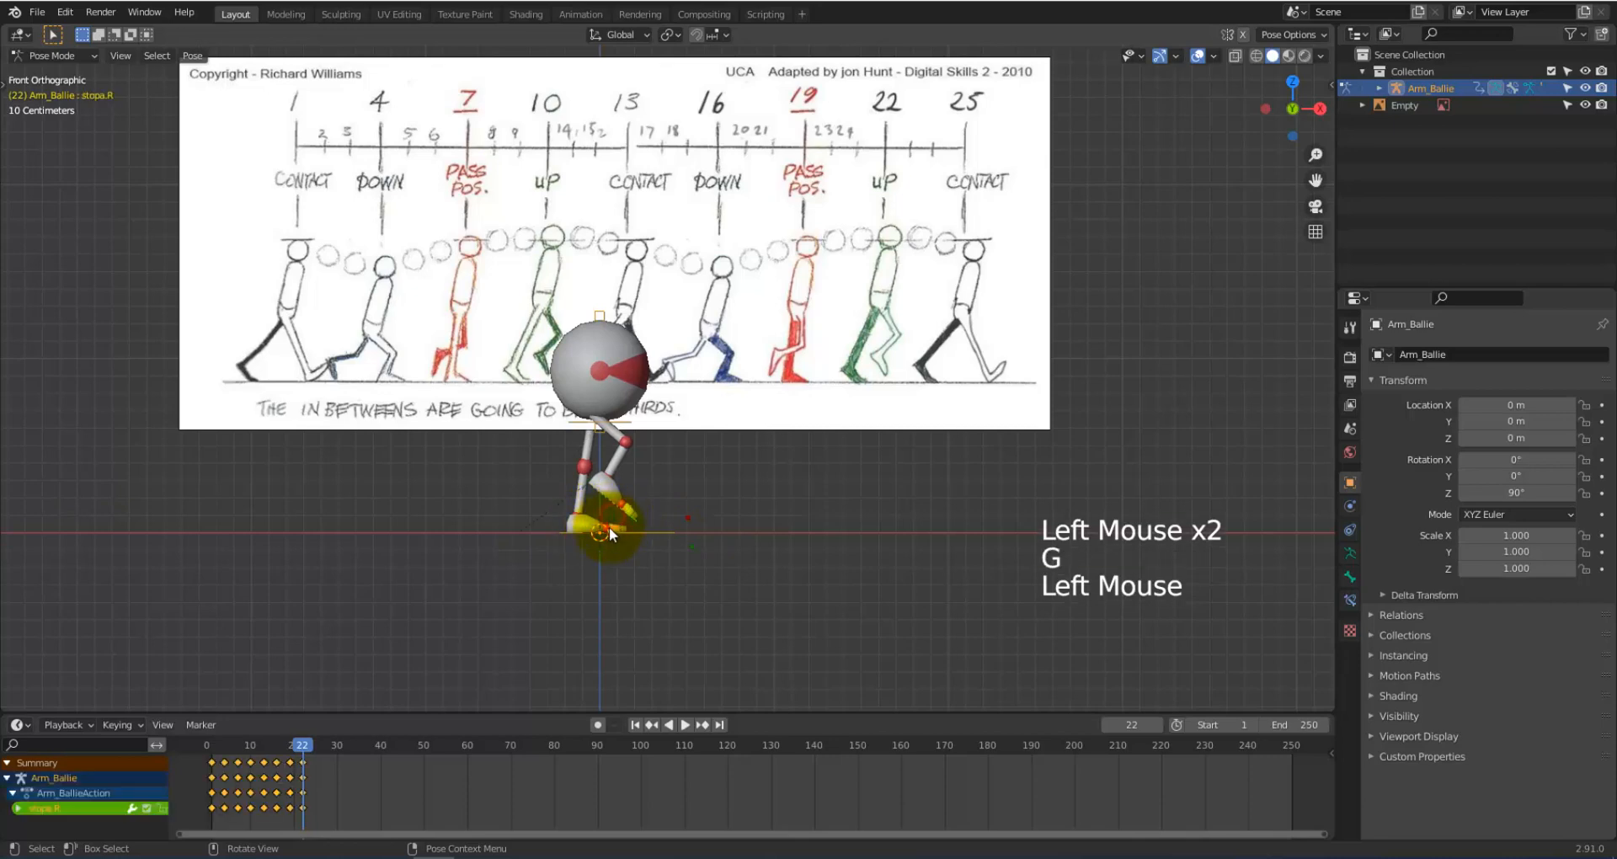
left_click(615, 522)
left_click(614, 524)
scroll(615, 523, "up", 2)
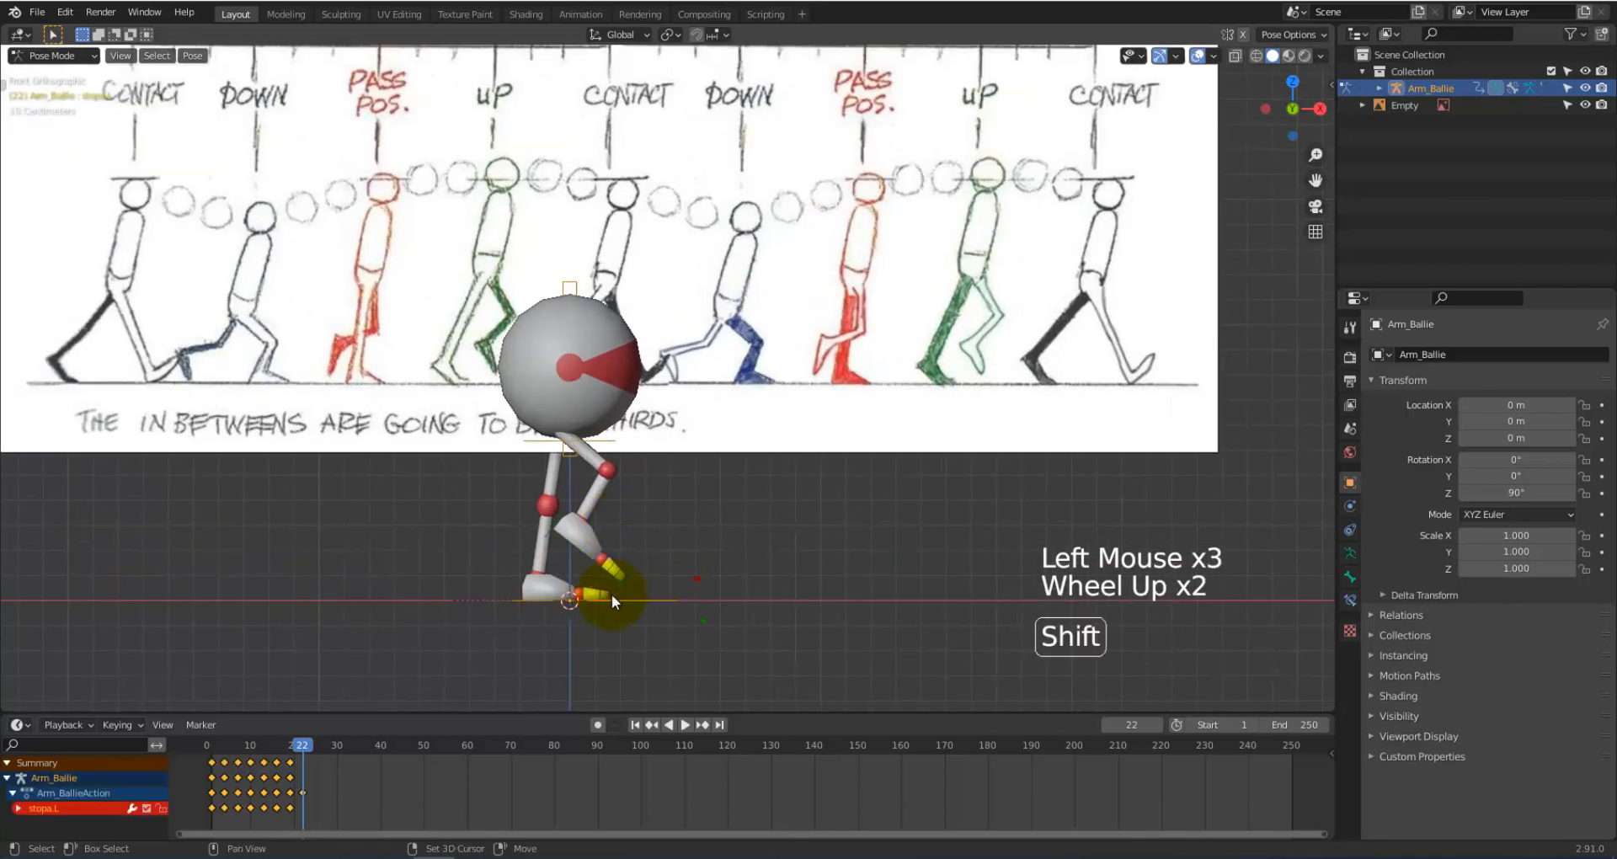
key("g")
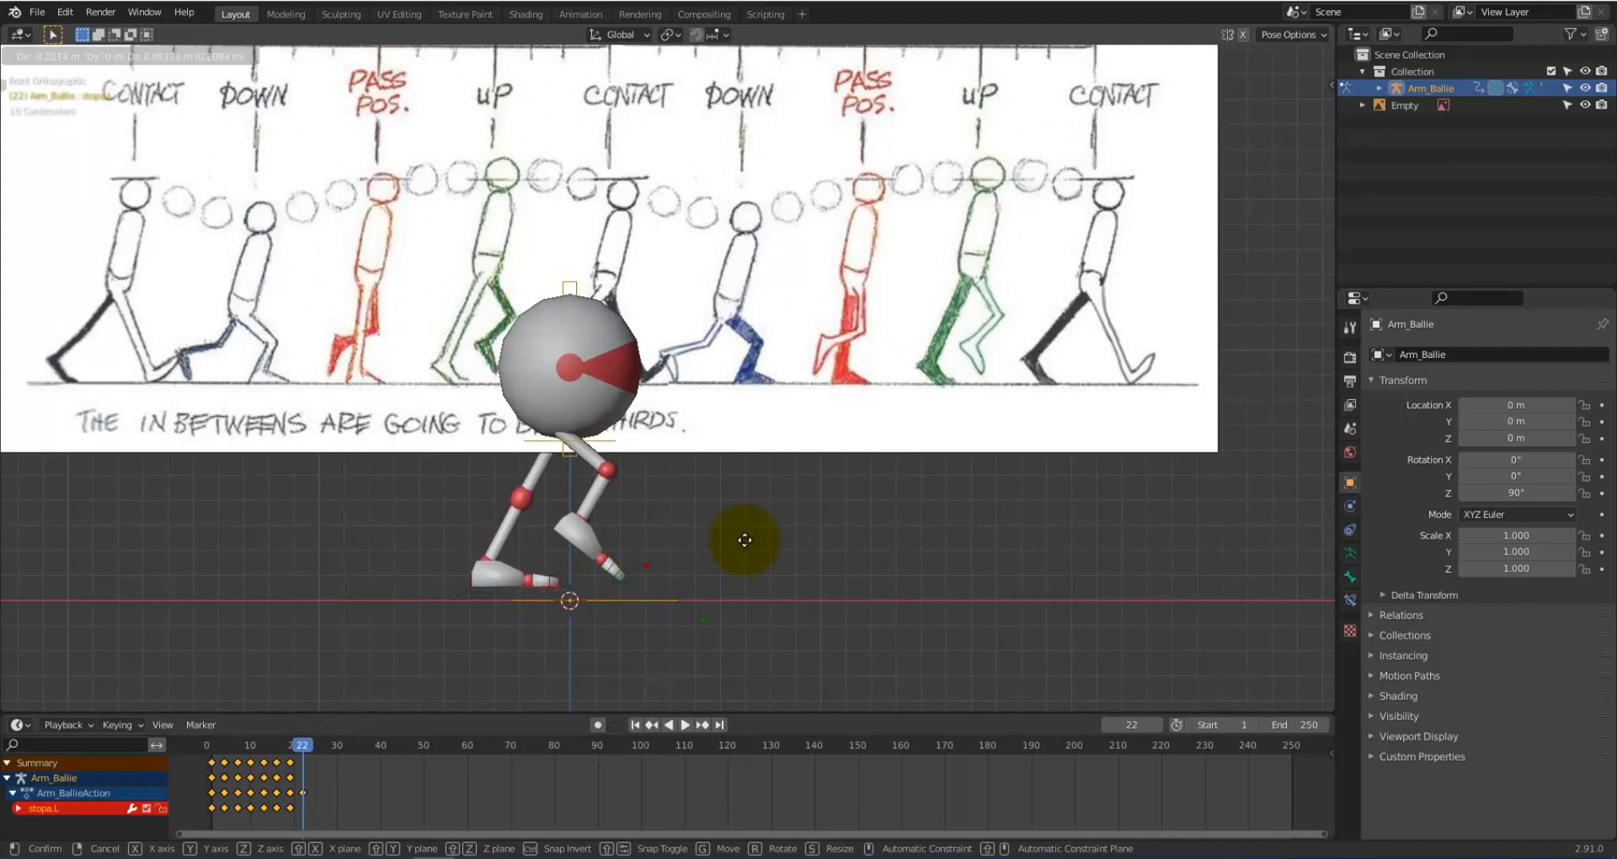
left_click(748, 522)
Step: Rotate the left foot heel-up with its toes toward the ground, fine-tune its position, and keyframe Location, Rotation & Scale at frame 22
key("r")
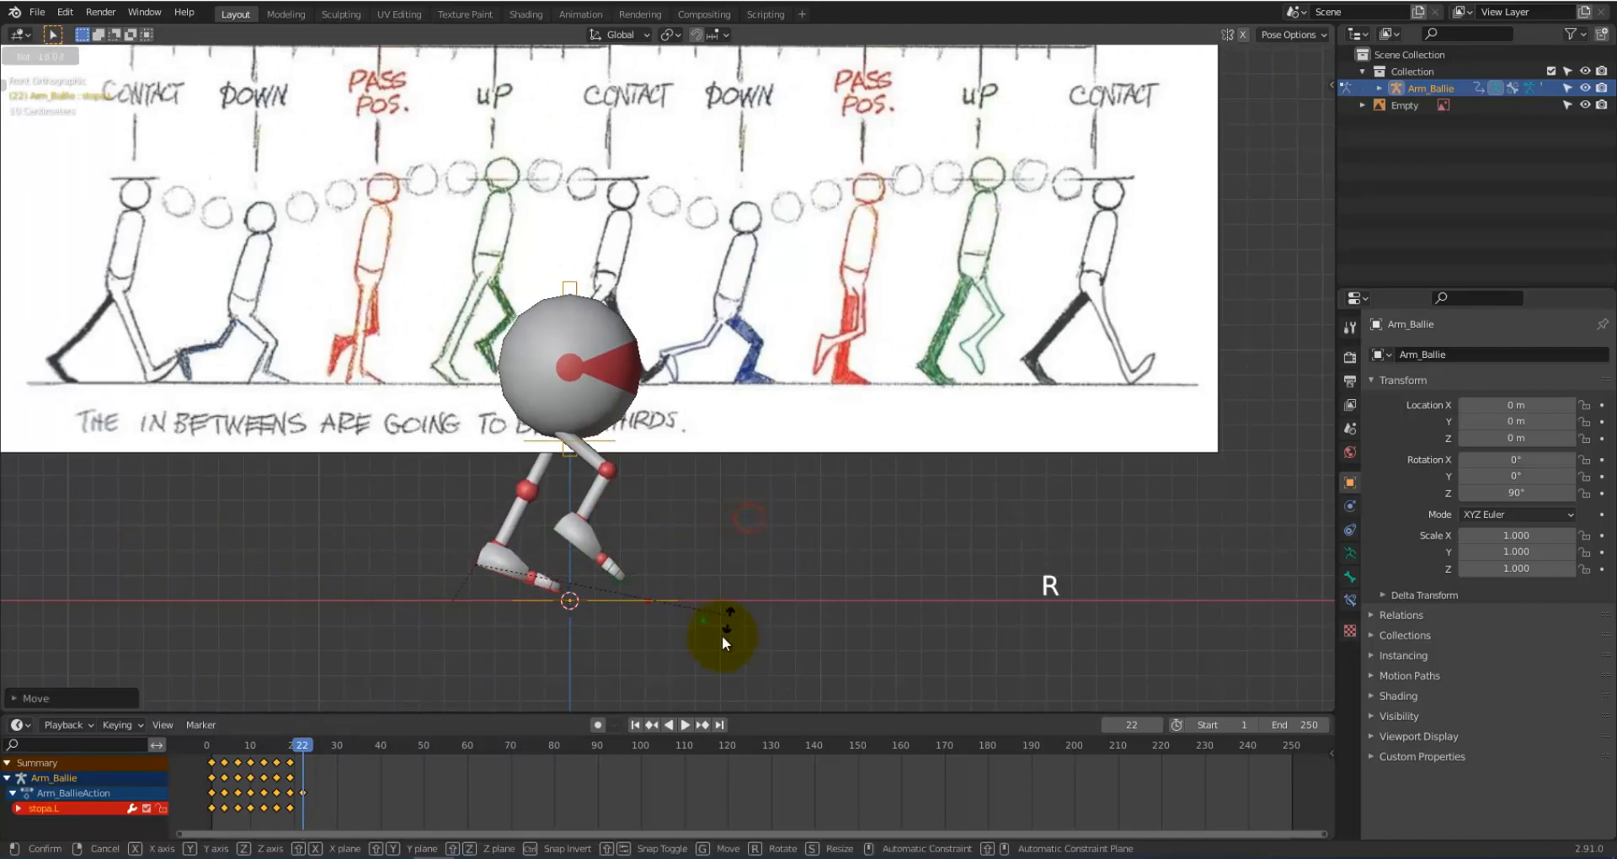
left_click(720, 638)
key("g")
left_click(720, 634)
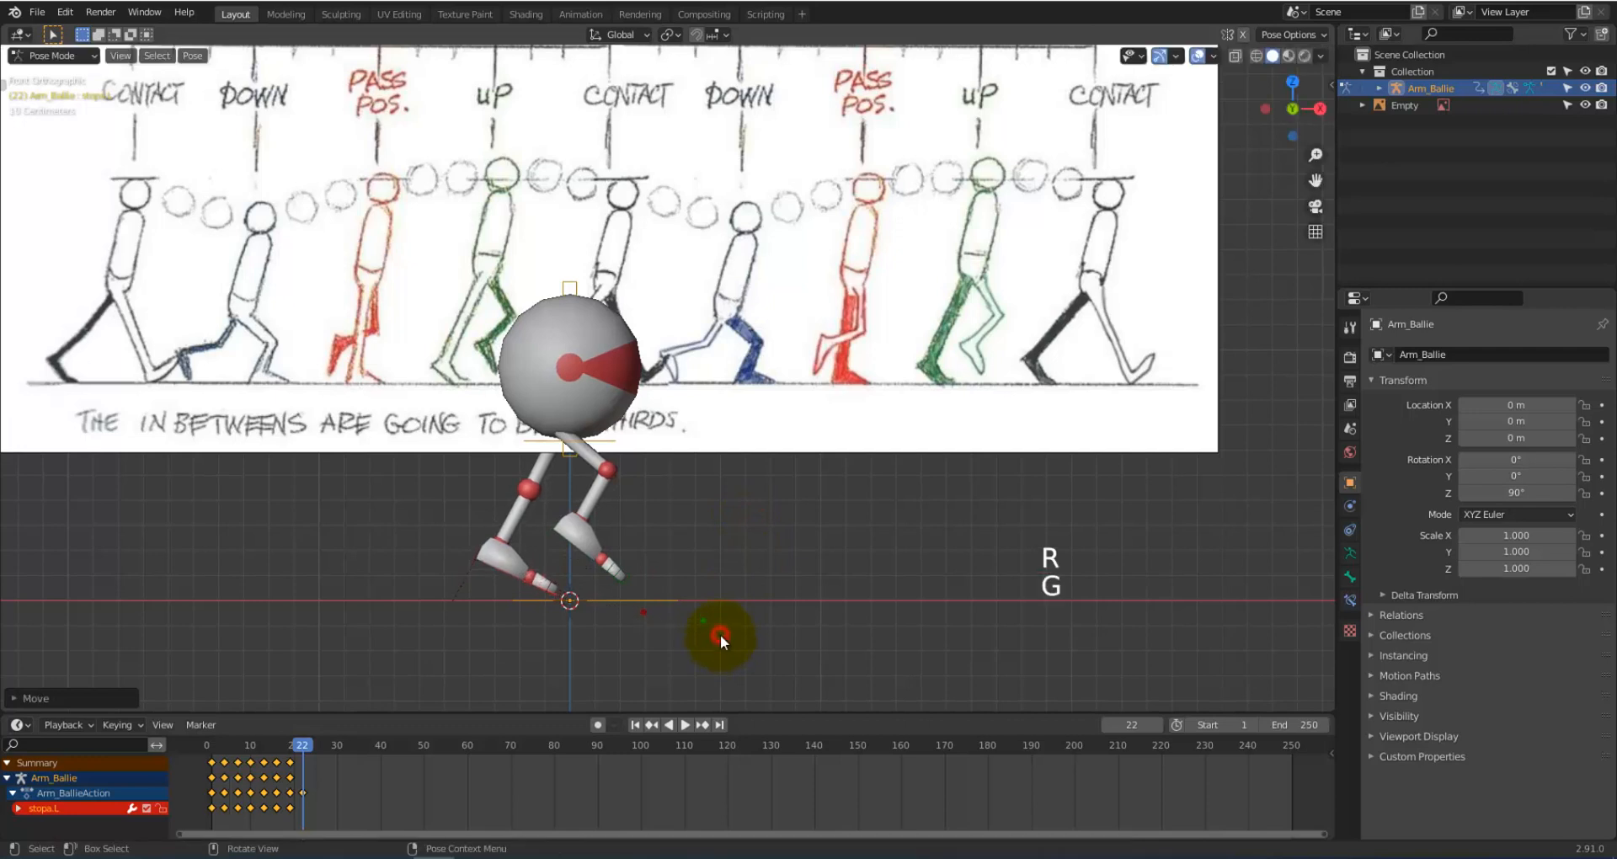
key("r")
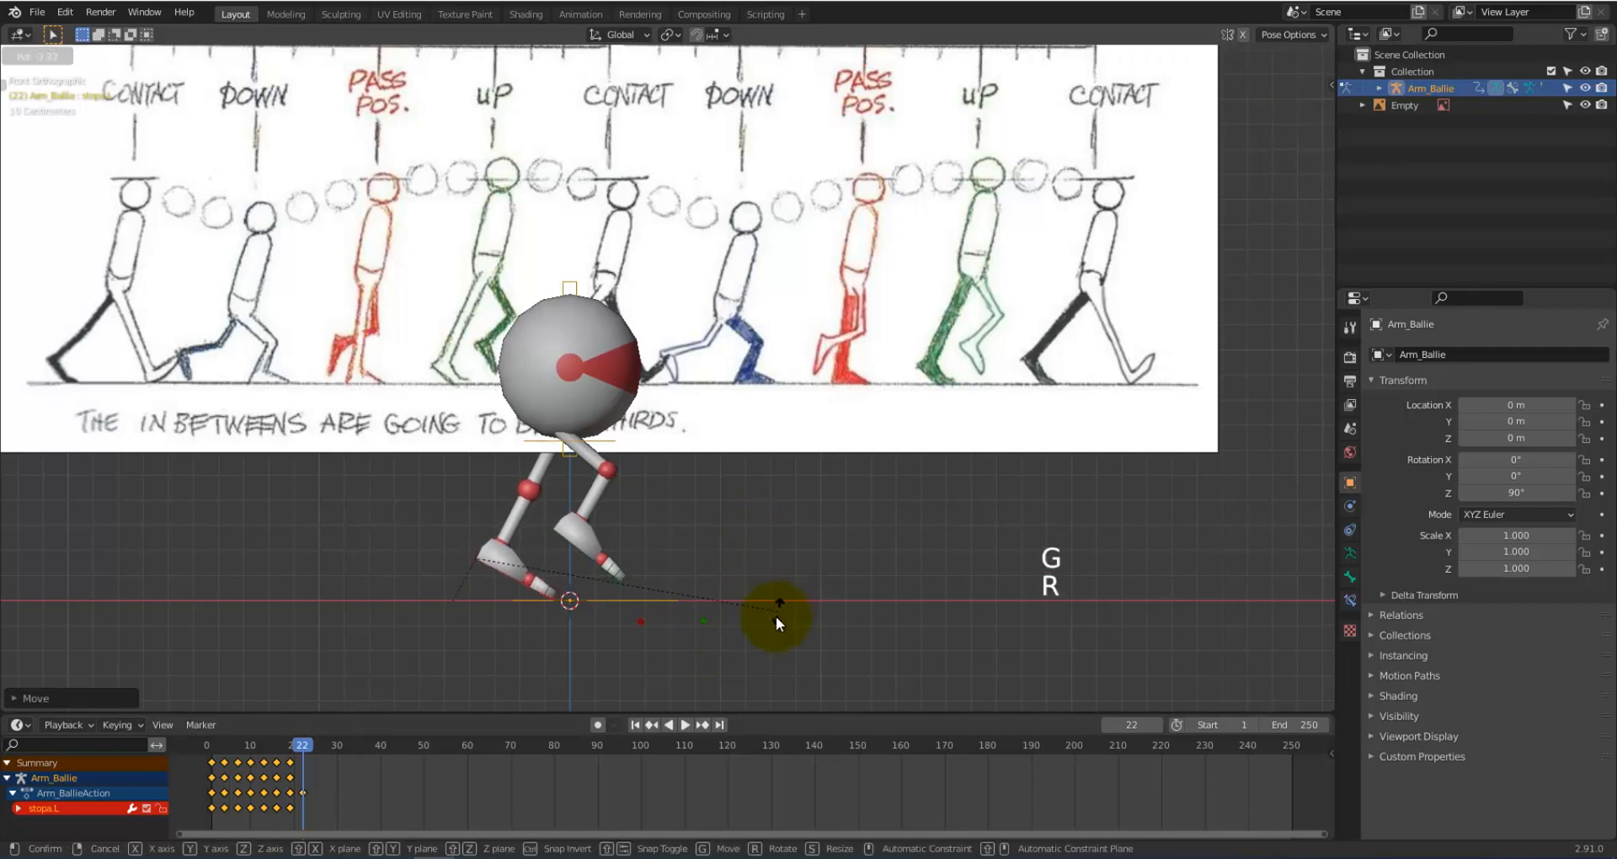
left_click(775, 615)
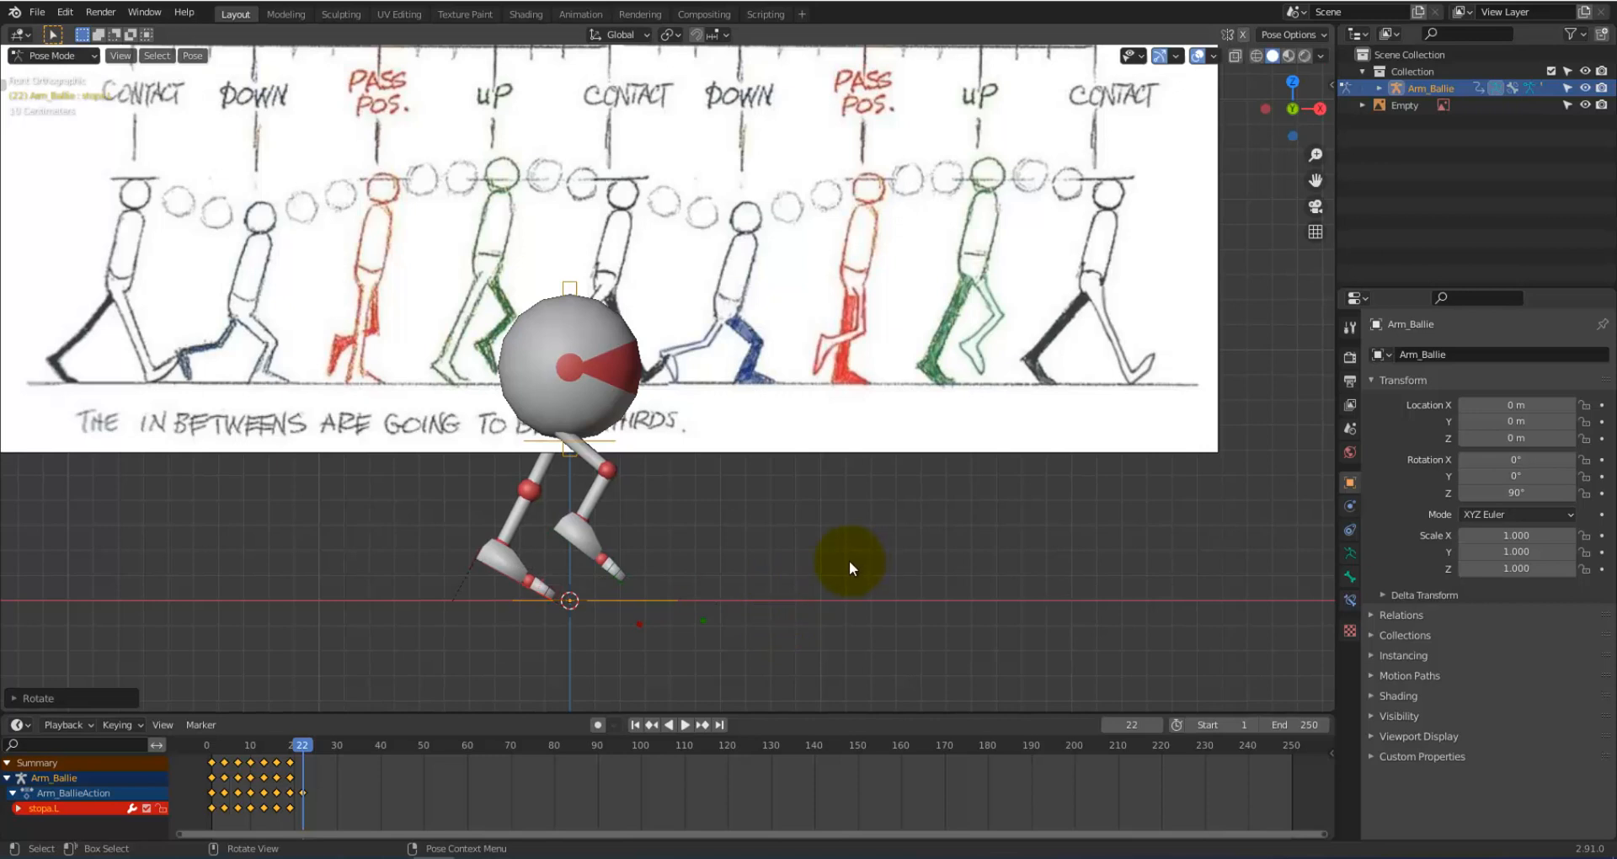
key("i")
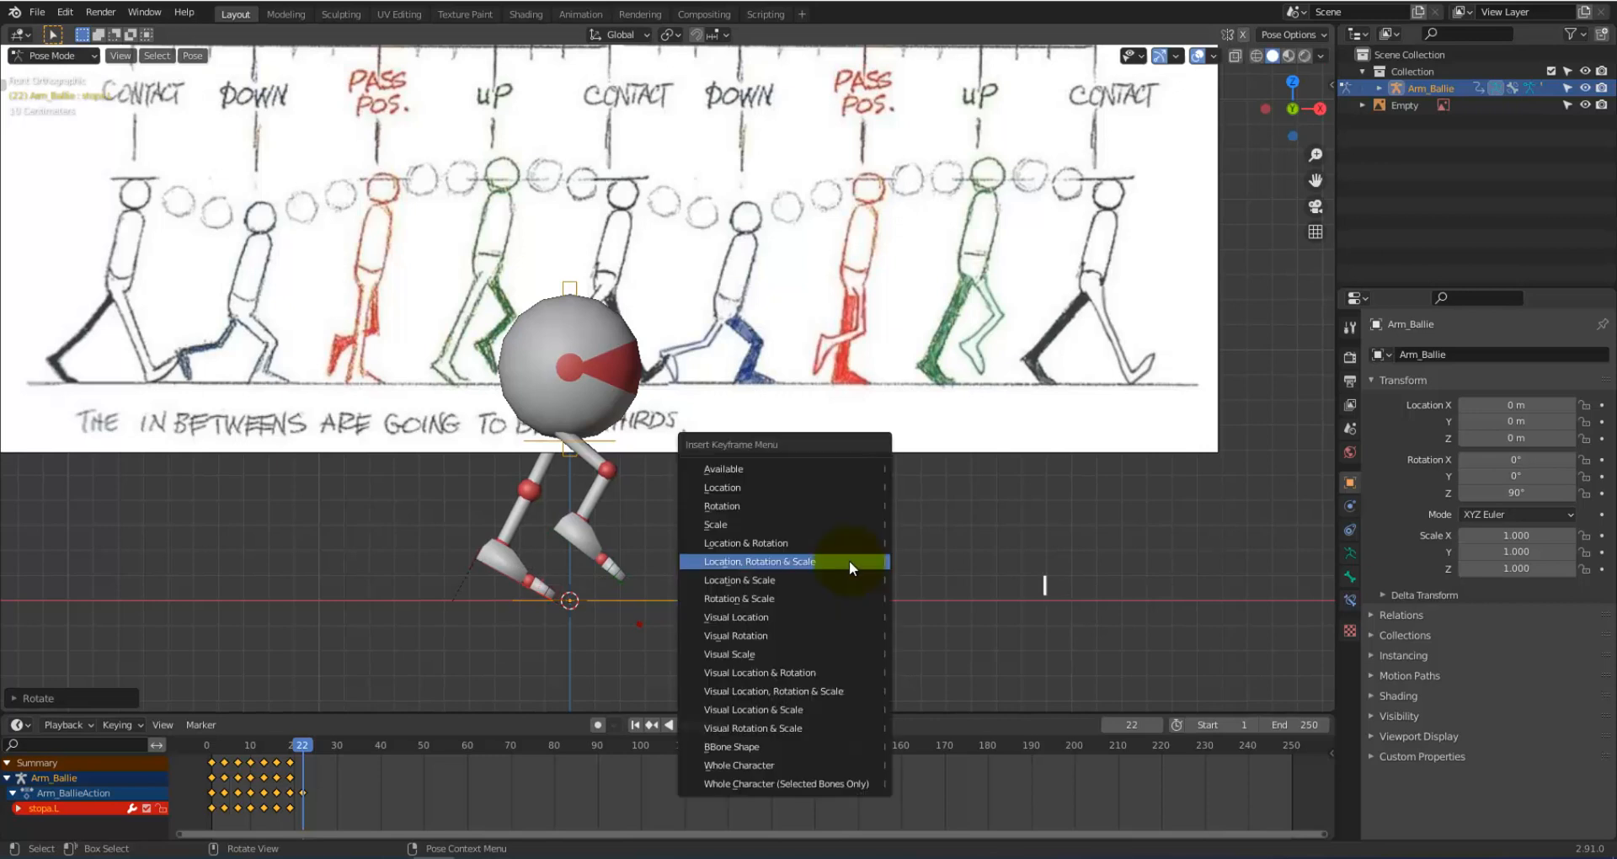
left_click(849, 563)
scroll(1035, 494, "down", 2)
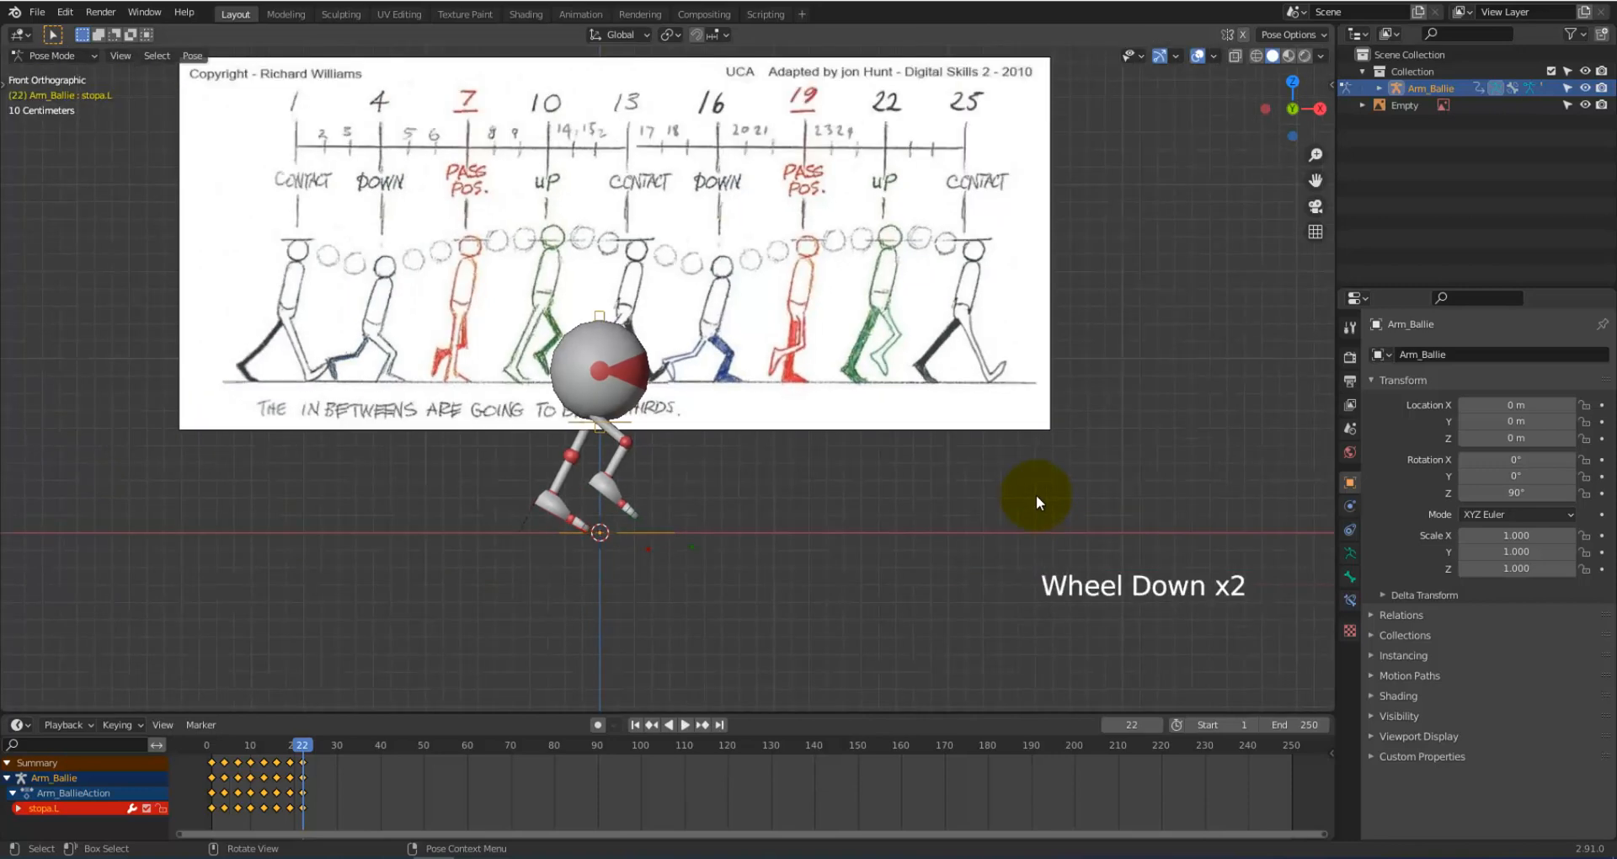
Step: Set the current frame to 25, then move the right foot (stopa.R) forward and down and rotate it level above the ground
scroll(1035, 493, "up", 2)
left_click_drag(306, 741, 316, 745)
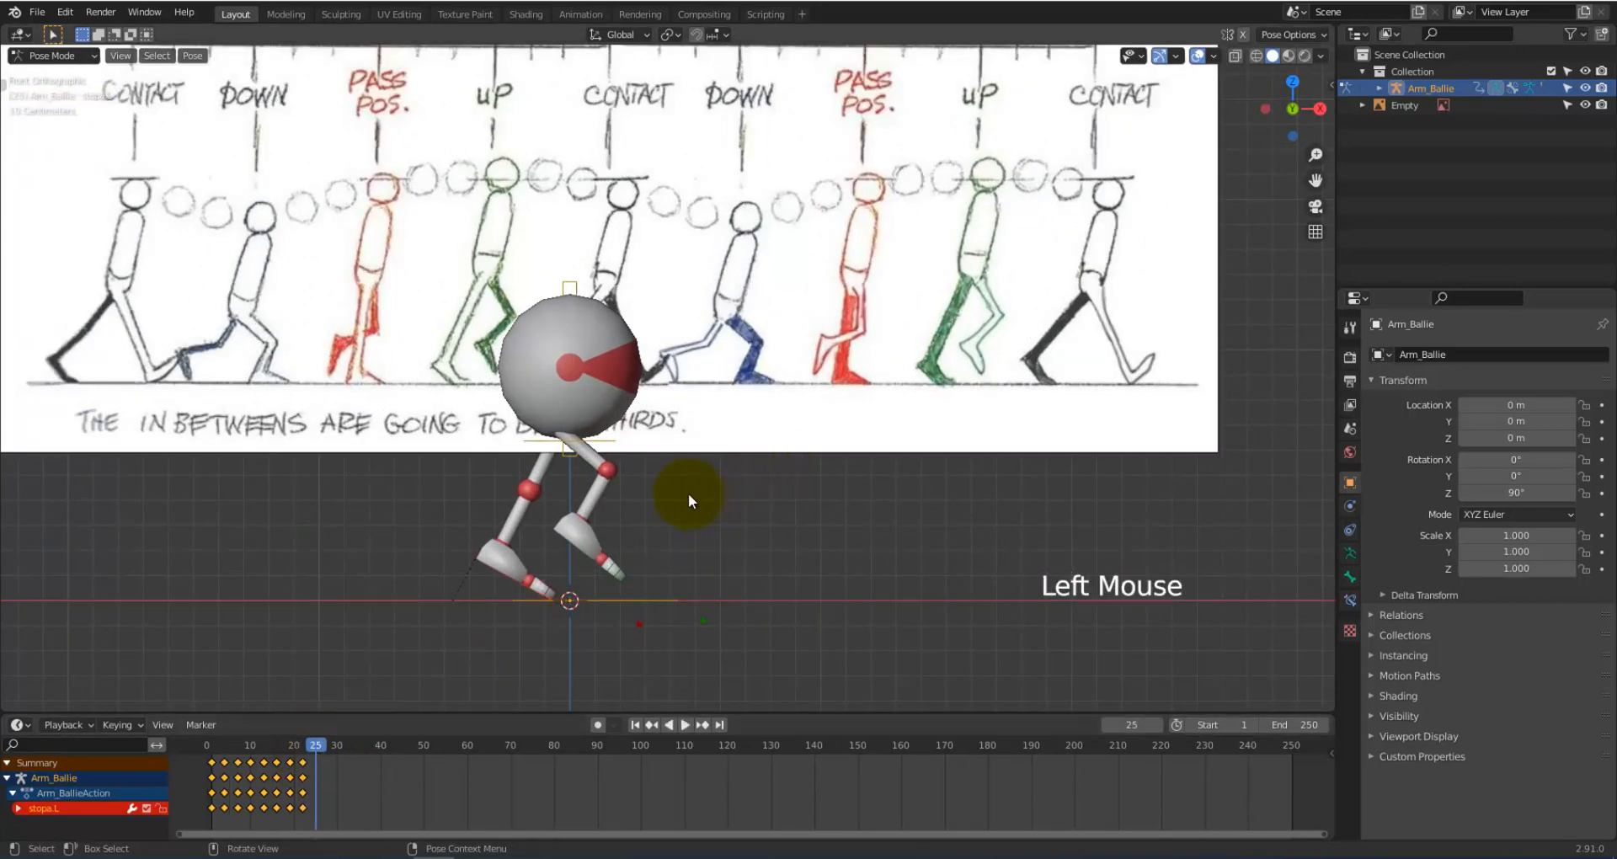
left_click(590, 551)
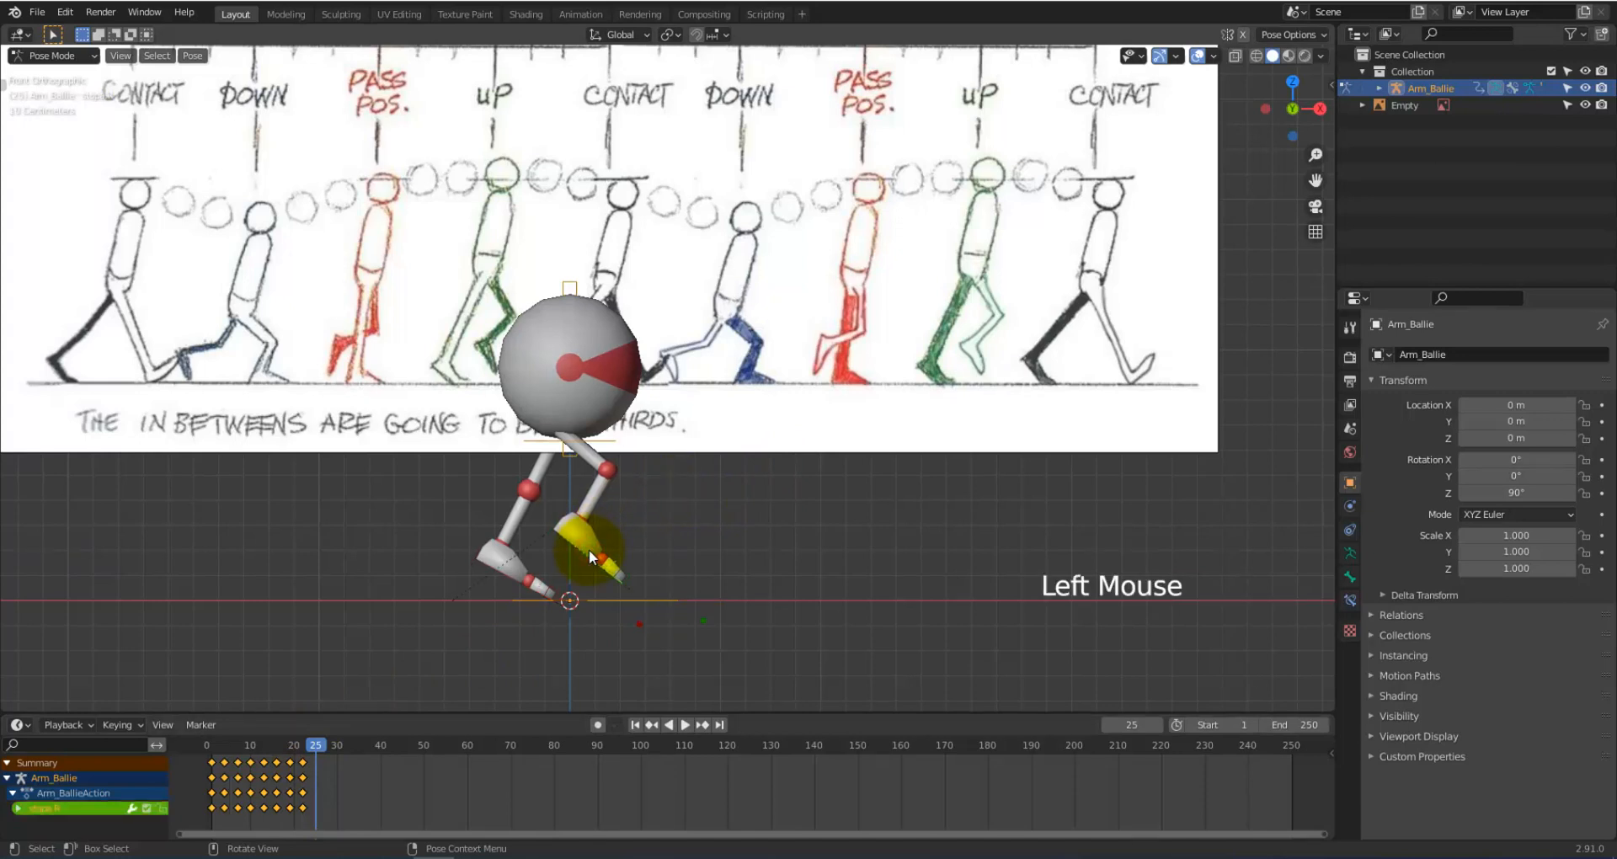
key("g")
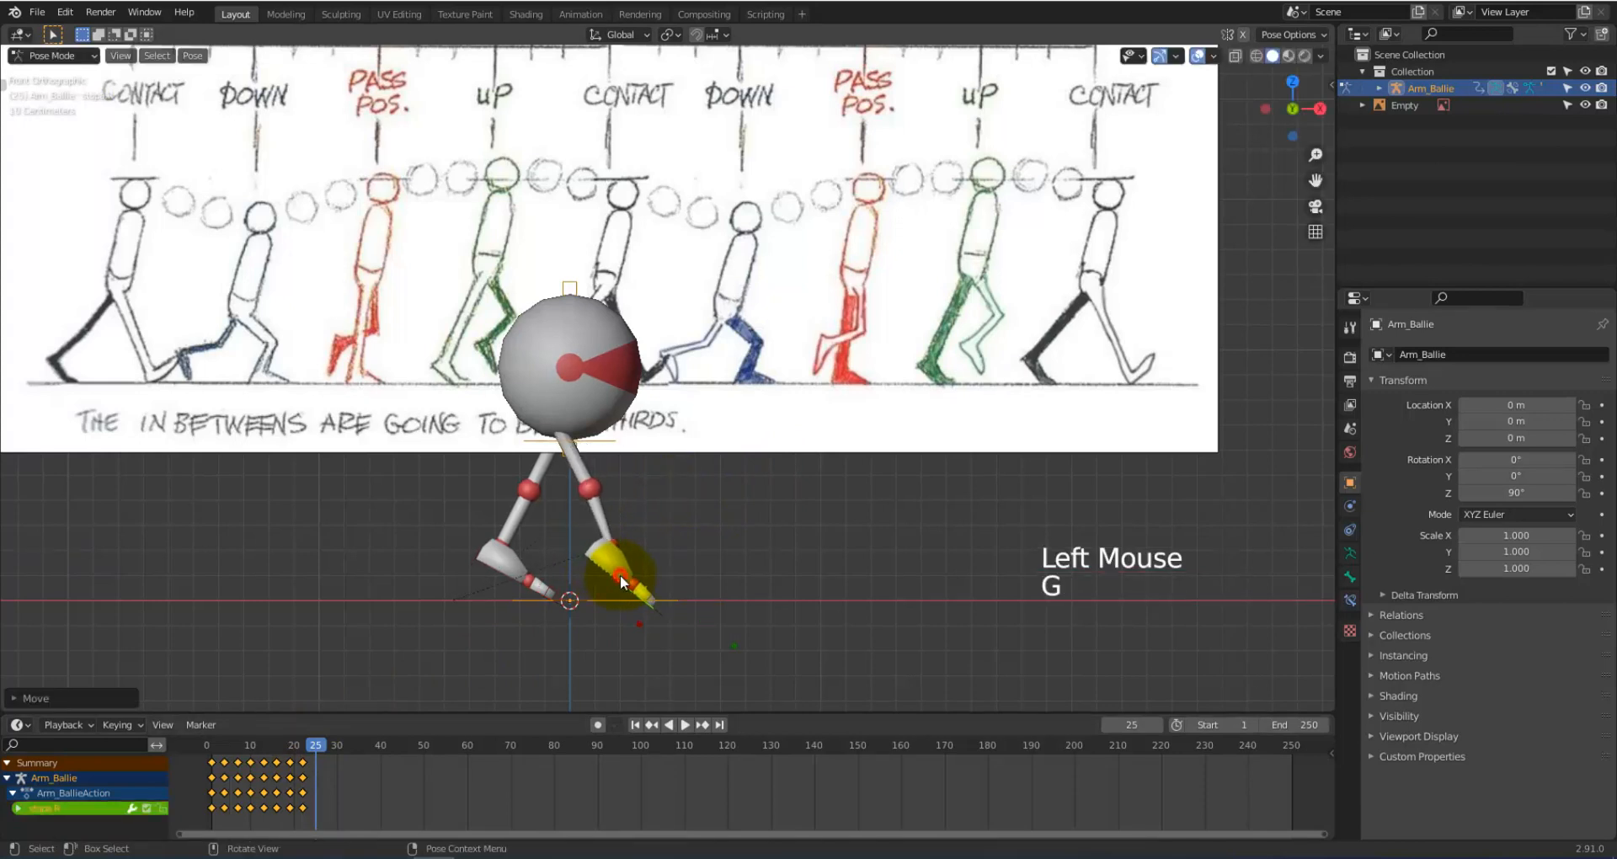
key("r")
left_click(654, 540)
key("g")
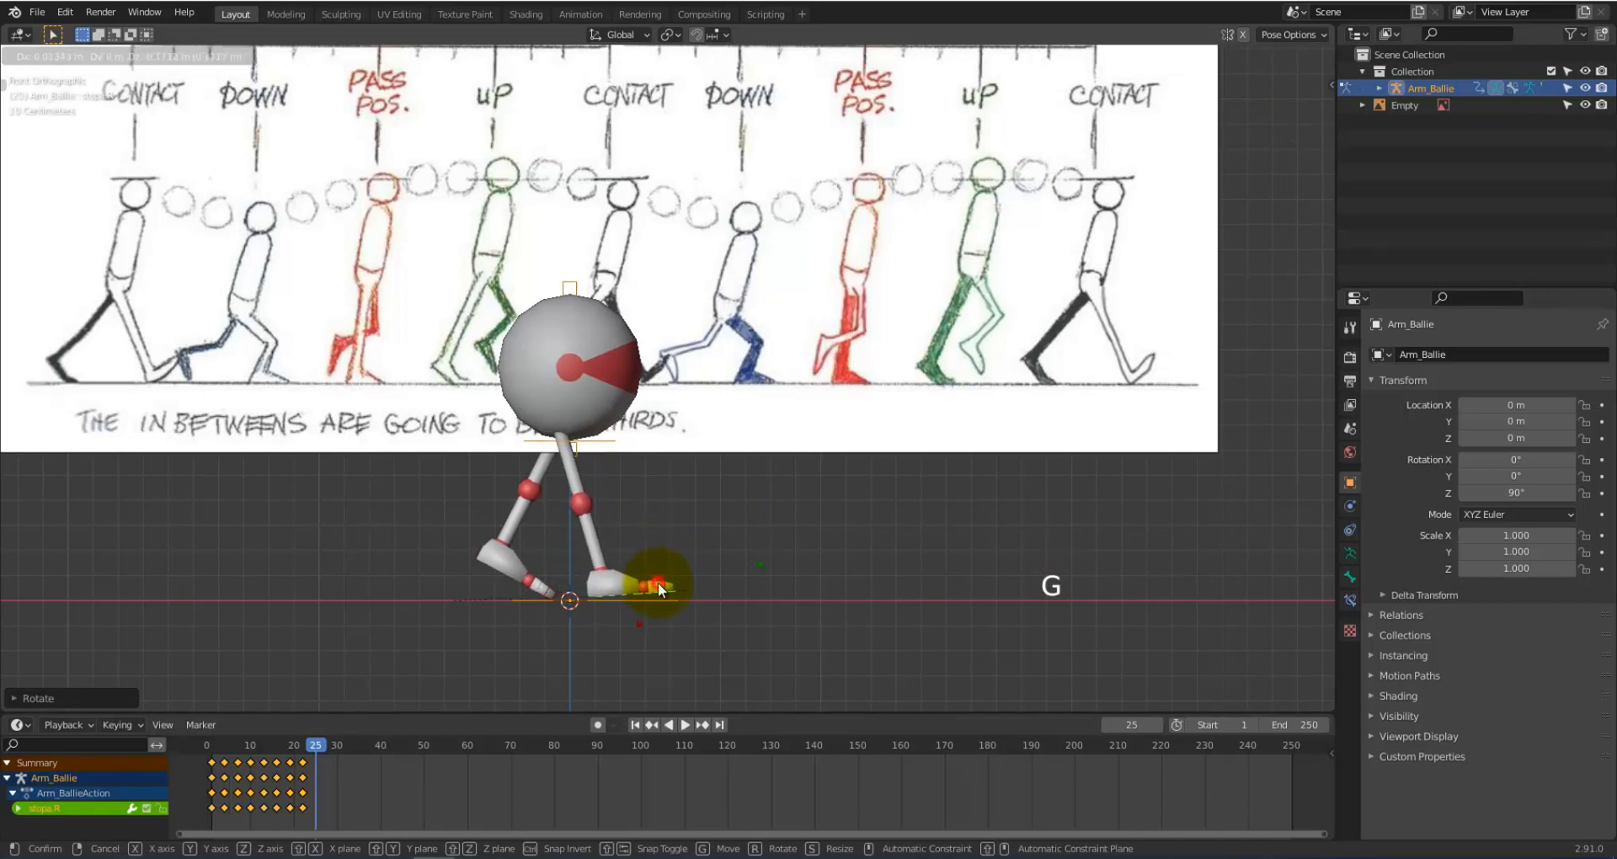
left_click(659, 583)
Step: Lower the torso control along global Z for the final contact pose and keyframe it at frame 25
left_click(599, 477)
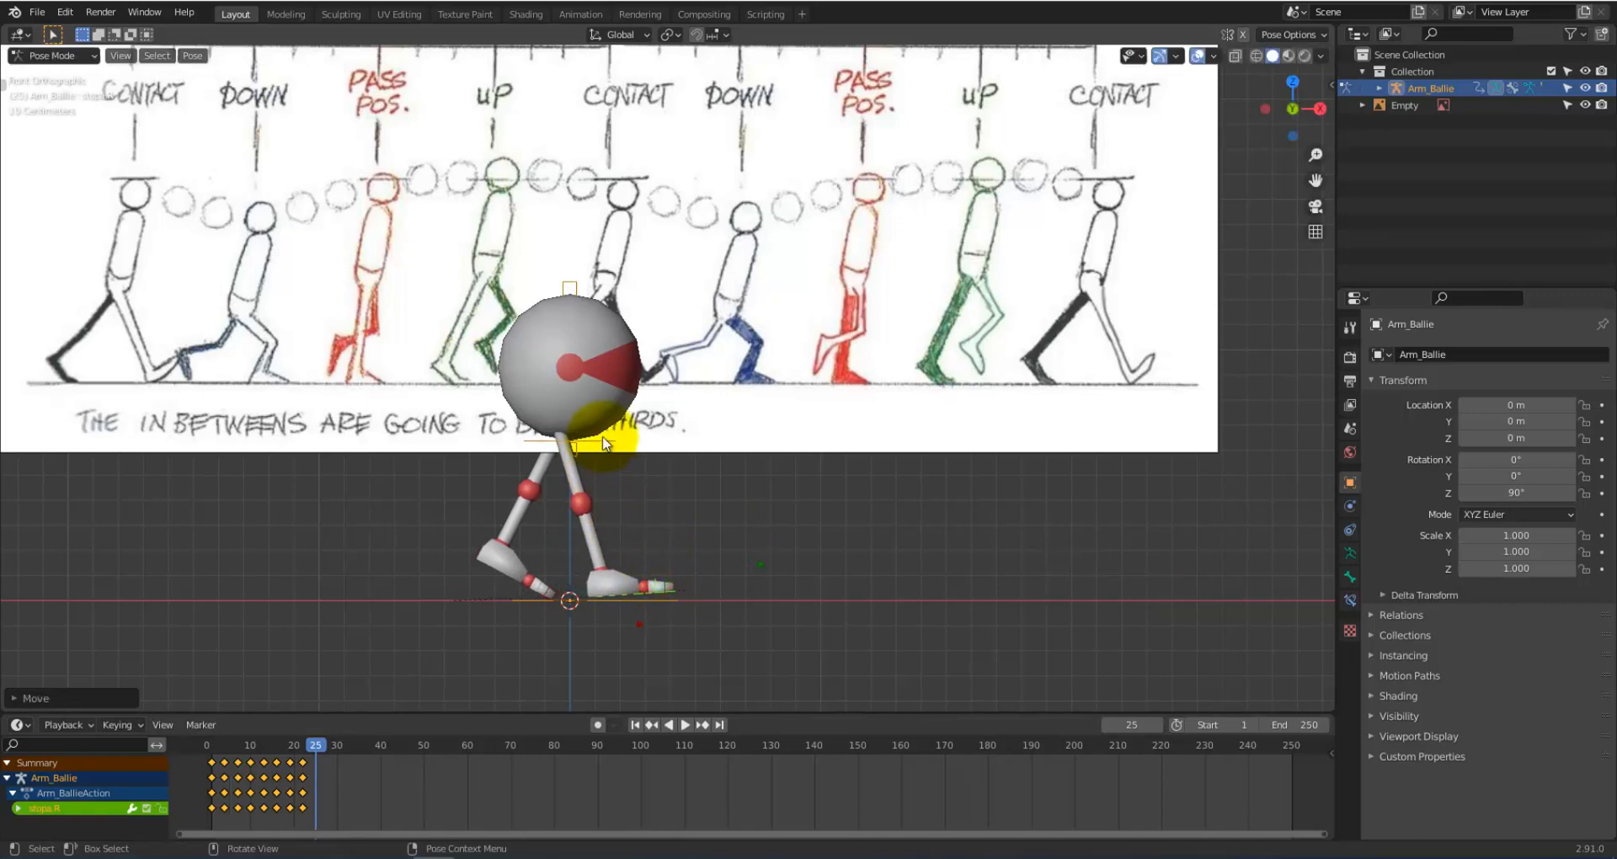
left_click(602, 440)
left_click(586, 462)
key("g")
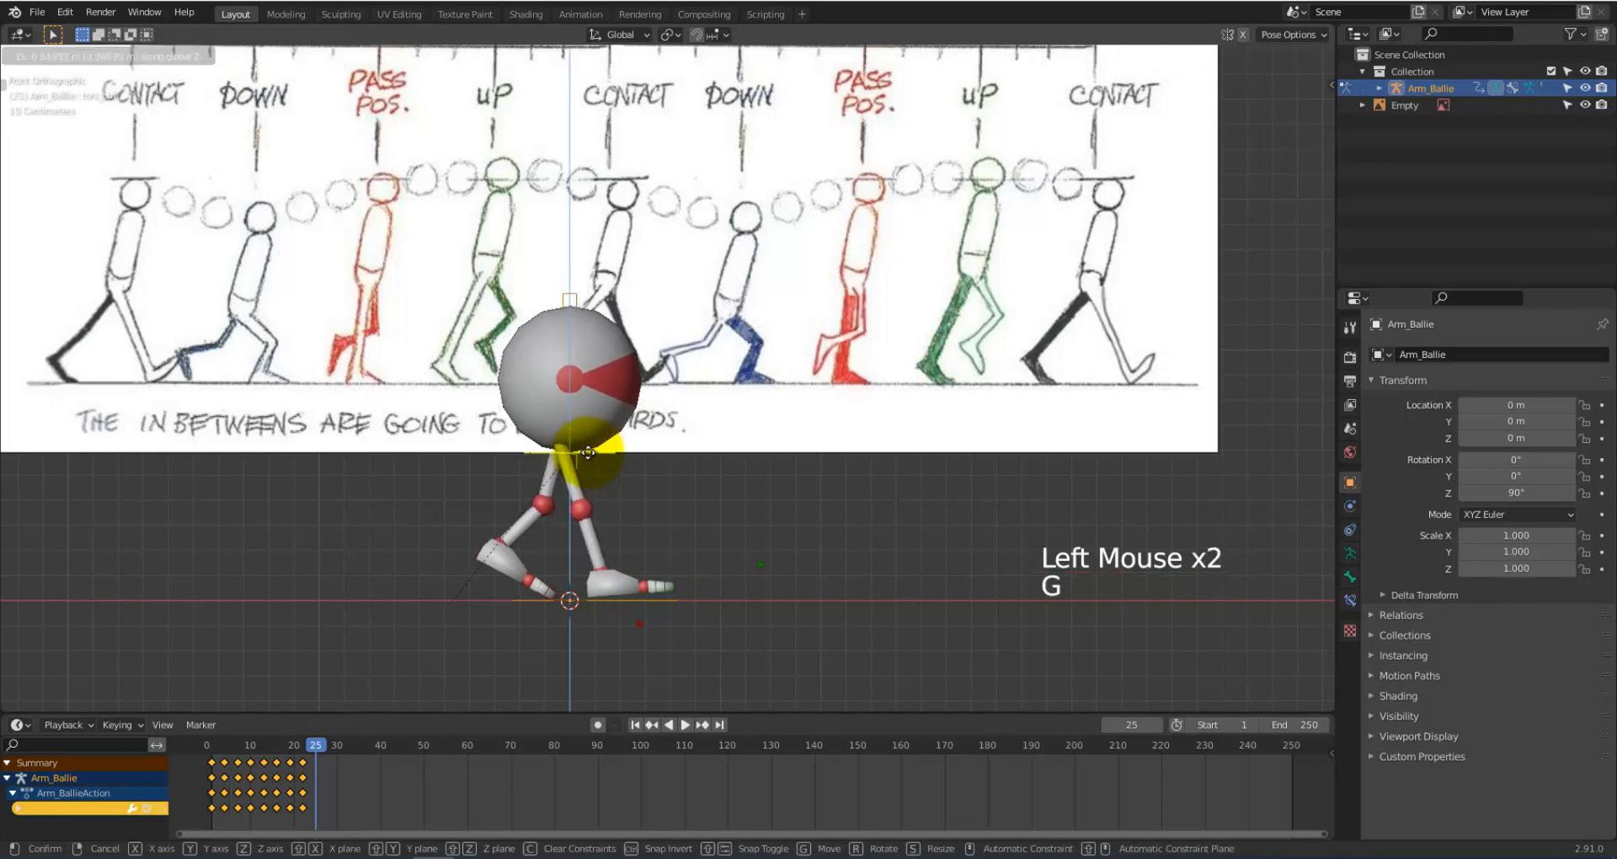
left_click(586, 465)
left_click(624, 580)
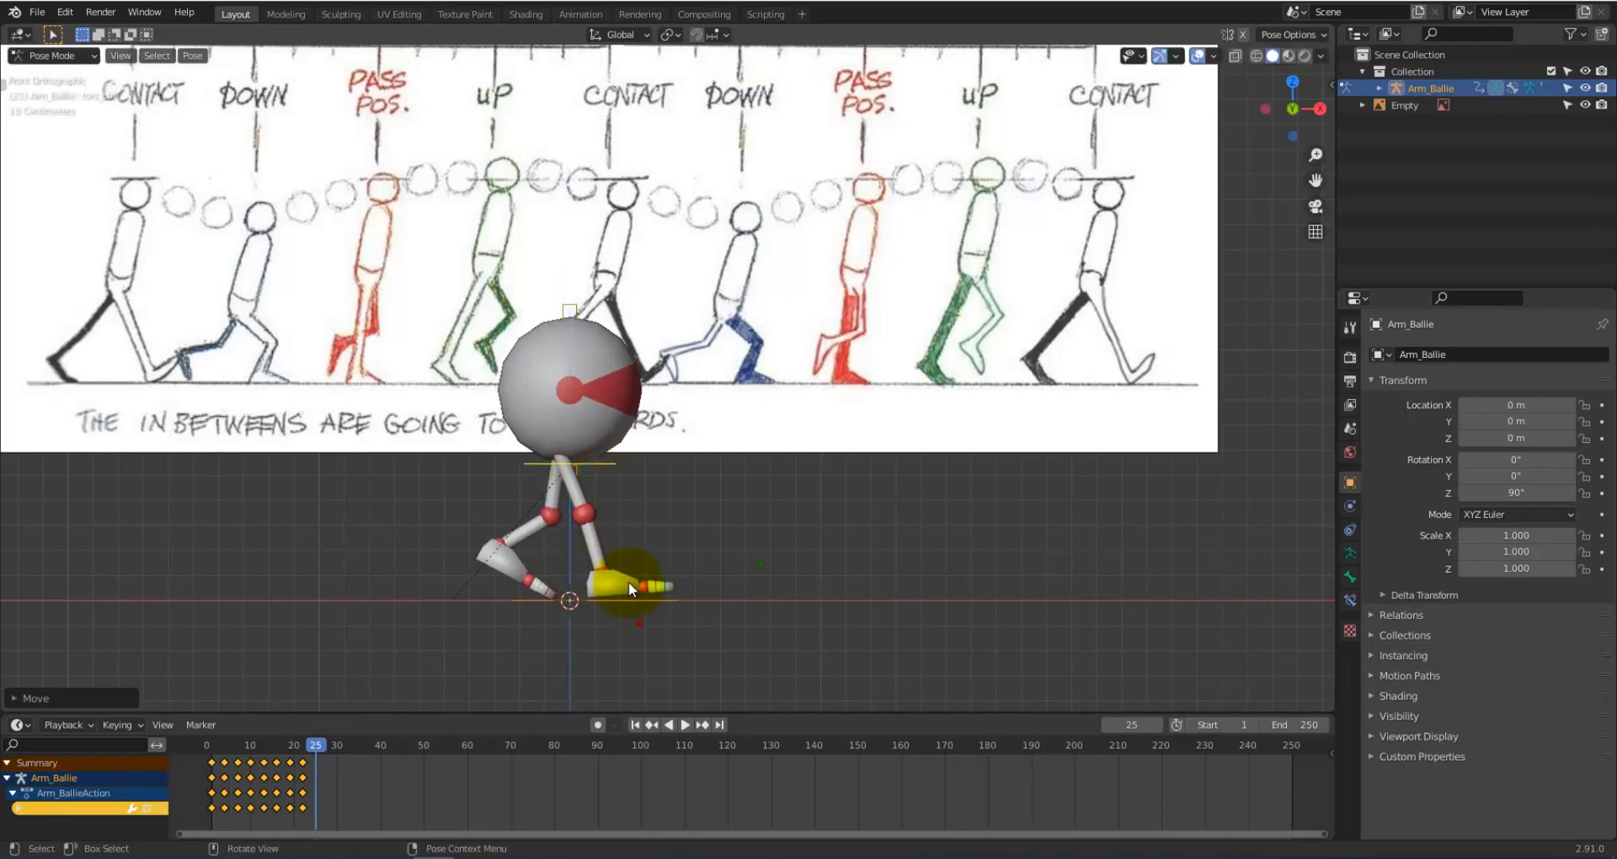
key("i")
left_click(634, 556)
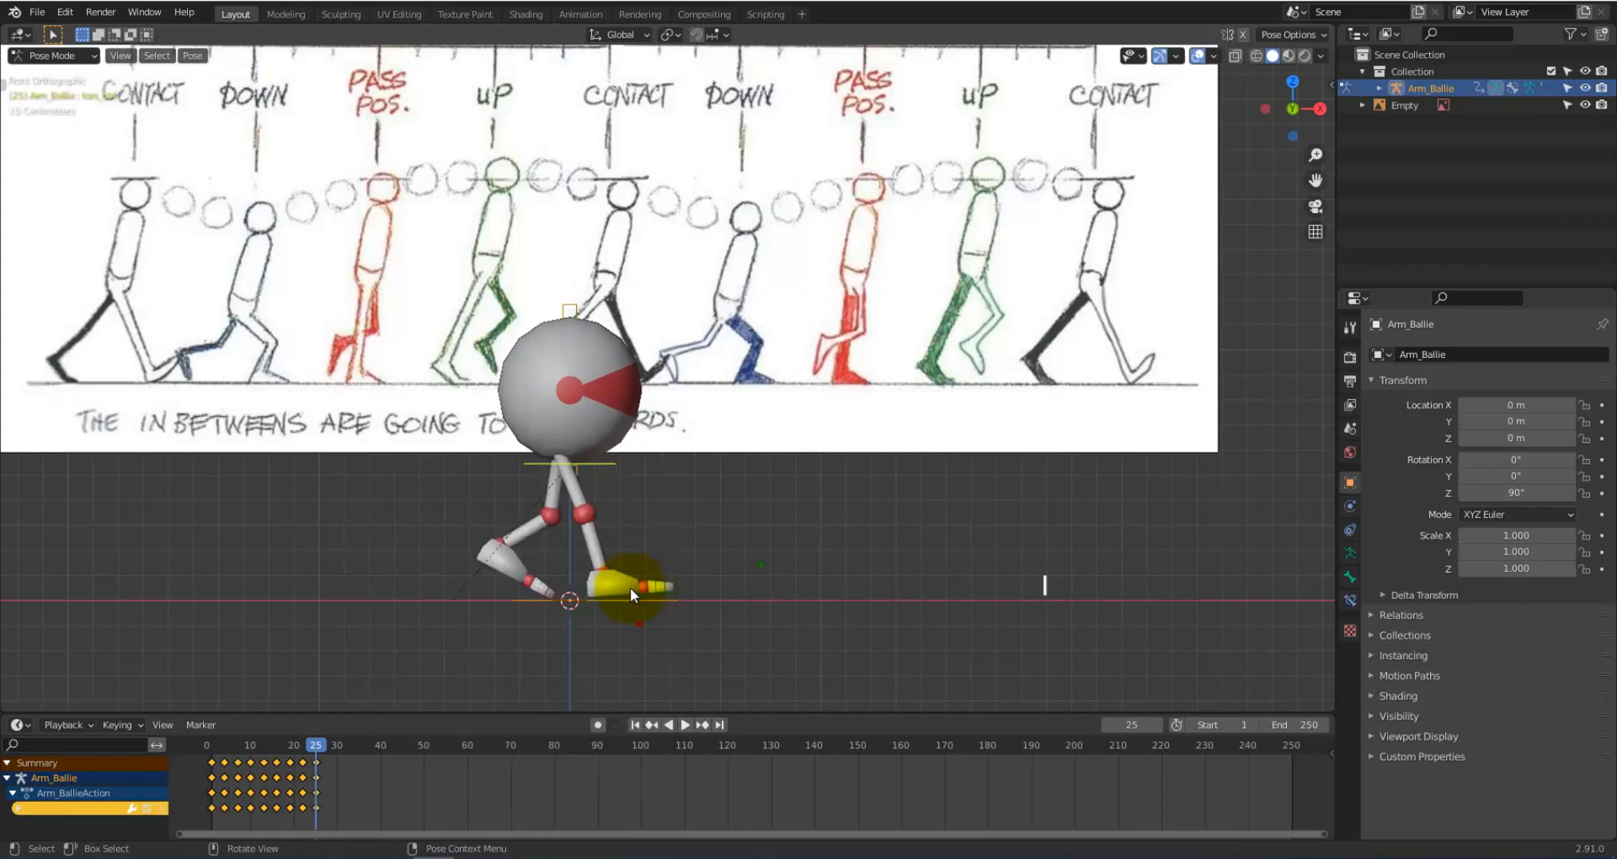
Step: Rotate the right foot (stopa.R) toes-up onto its heel, nudge it forward, and keyframe Location, Rotation & Scale at frame 25
left_click(637, 588)
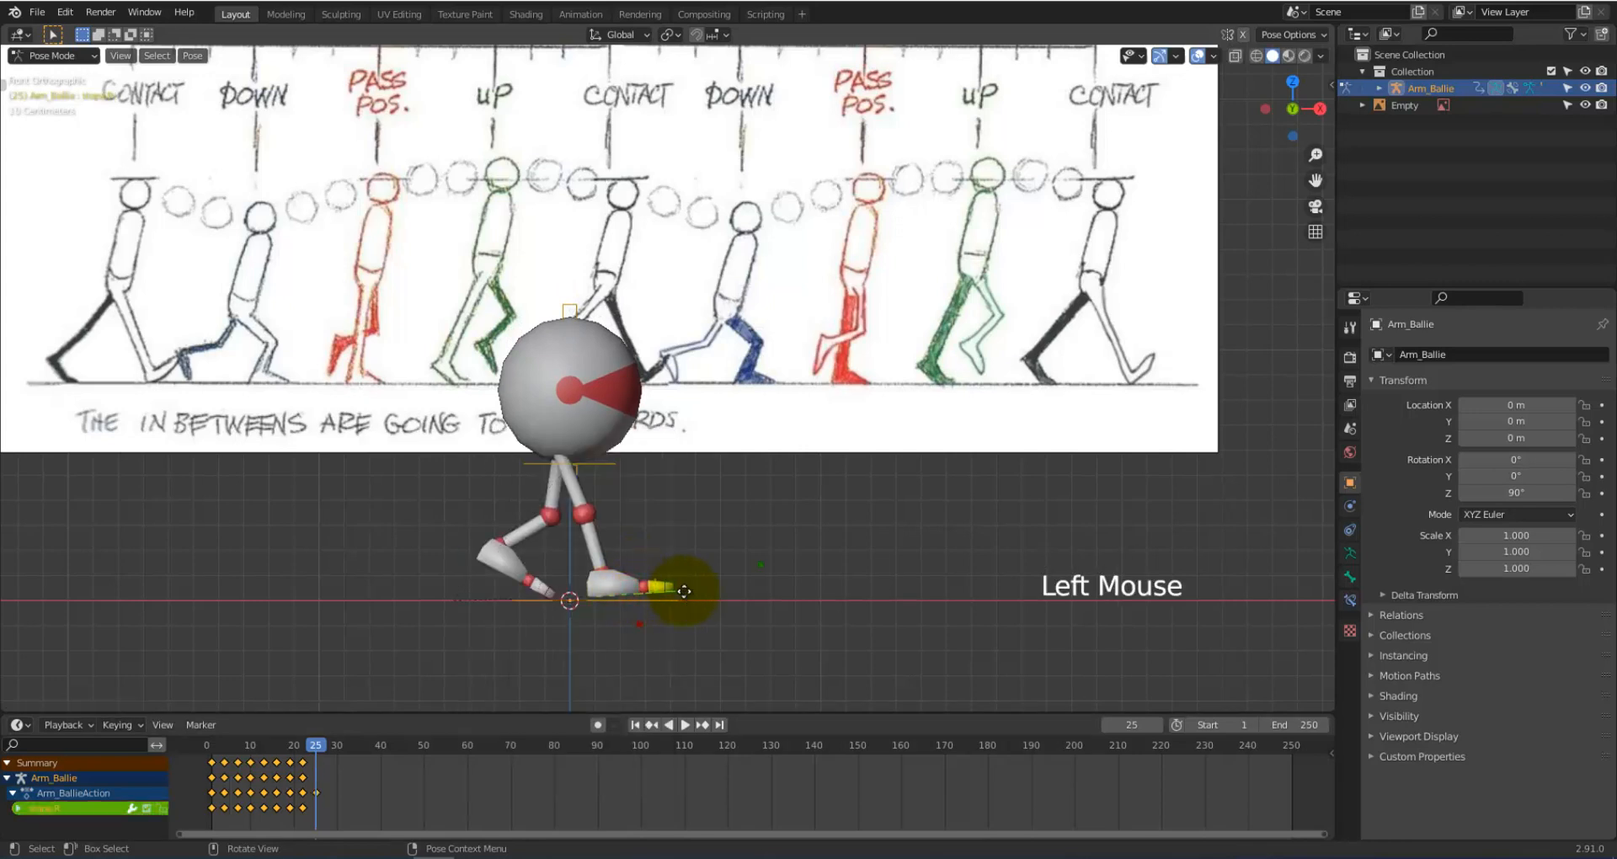
key("g")
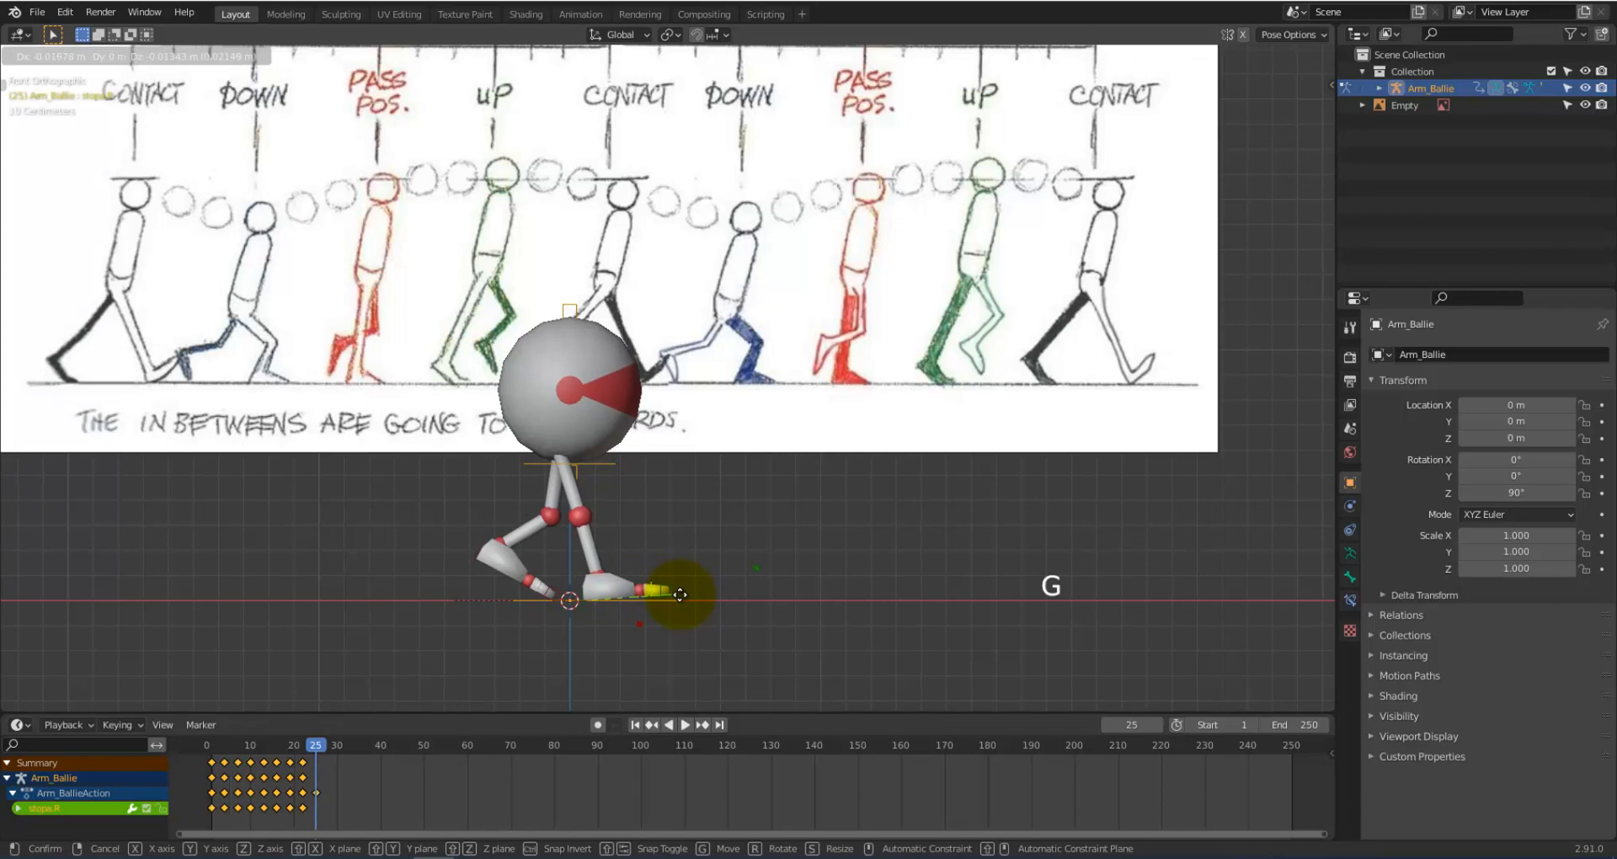
key("r")
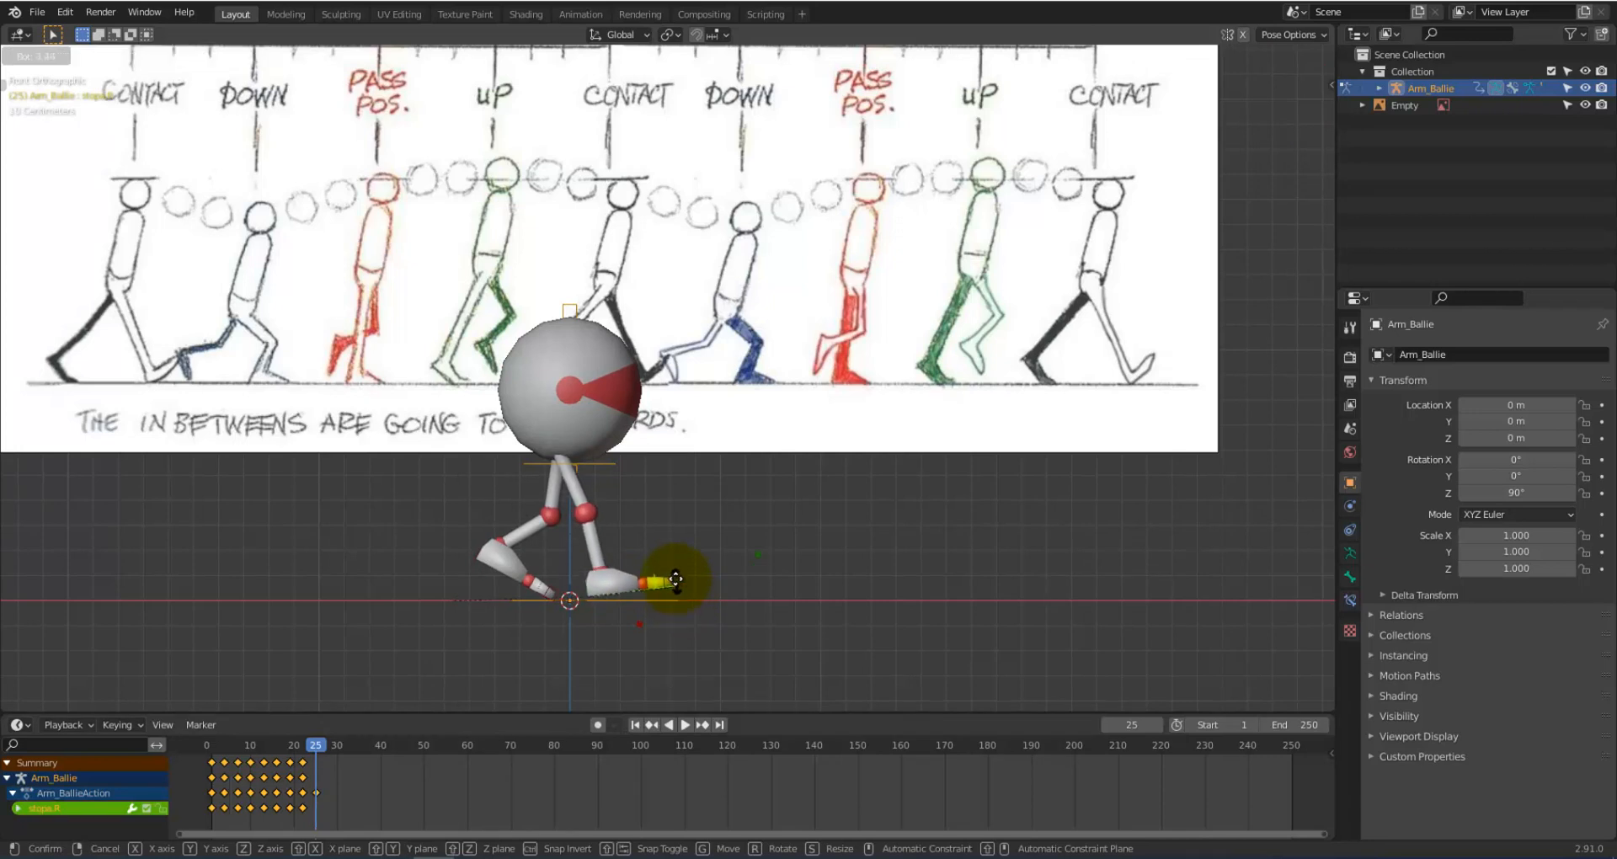
left_click(668, 553)
key("g")
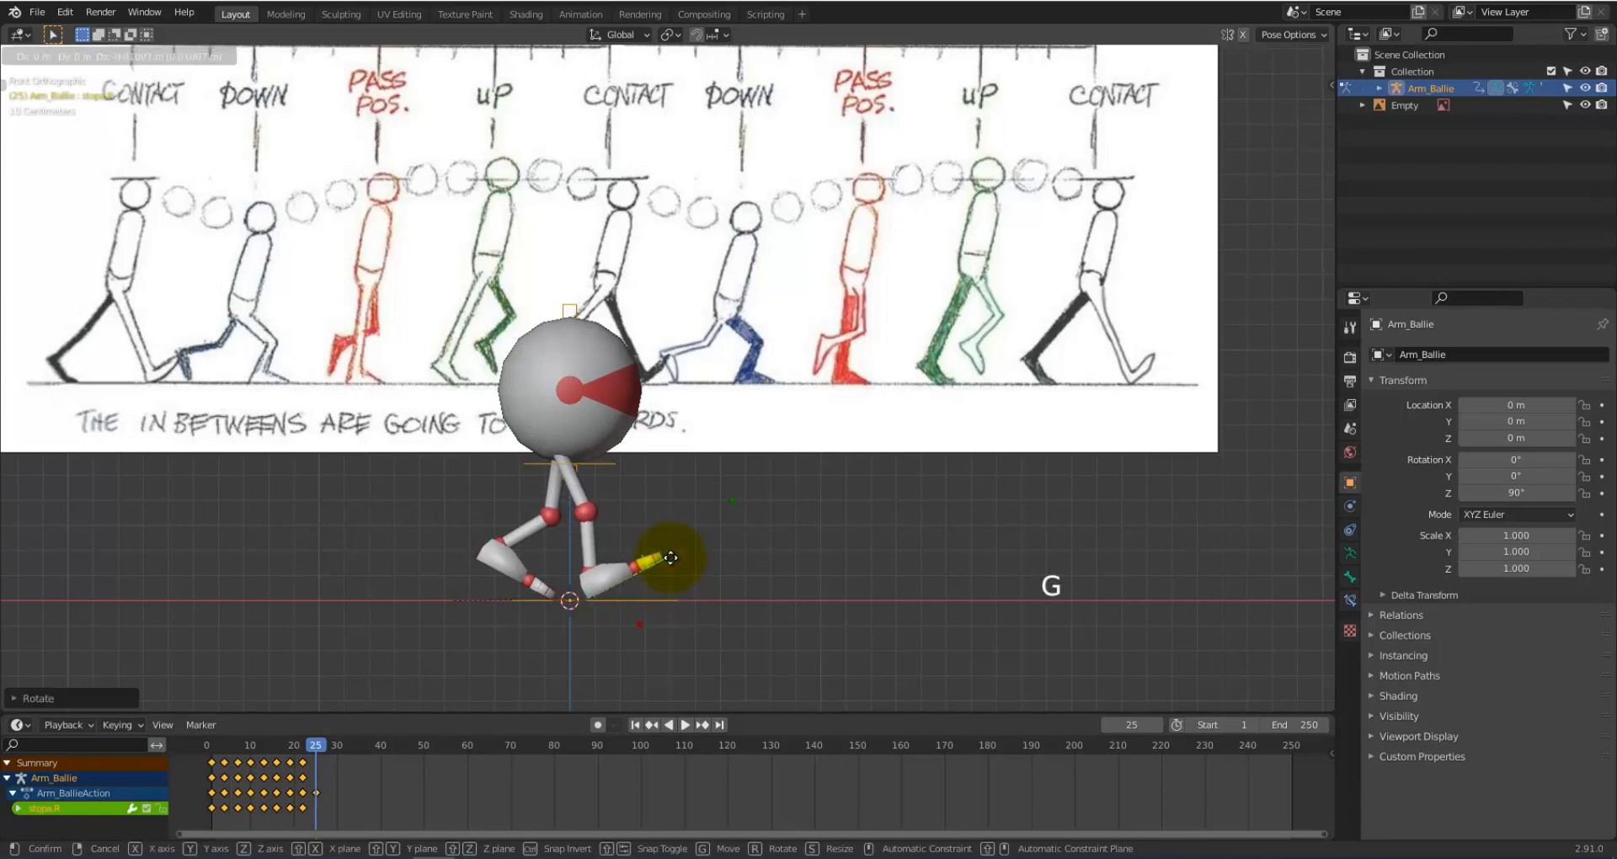
left_click(681, 558)
key("i")
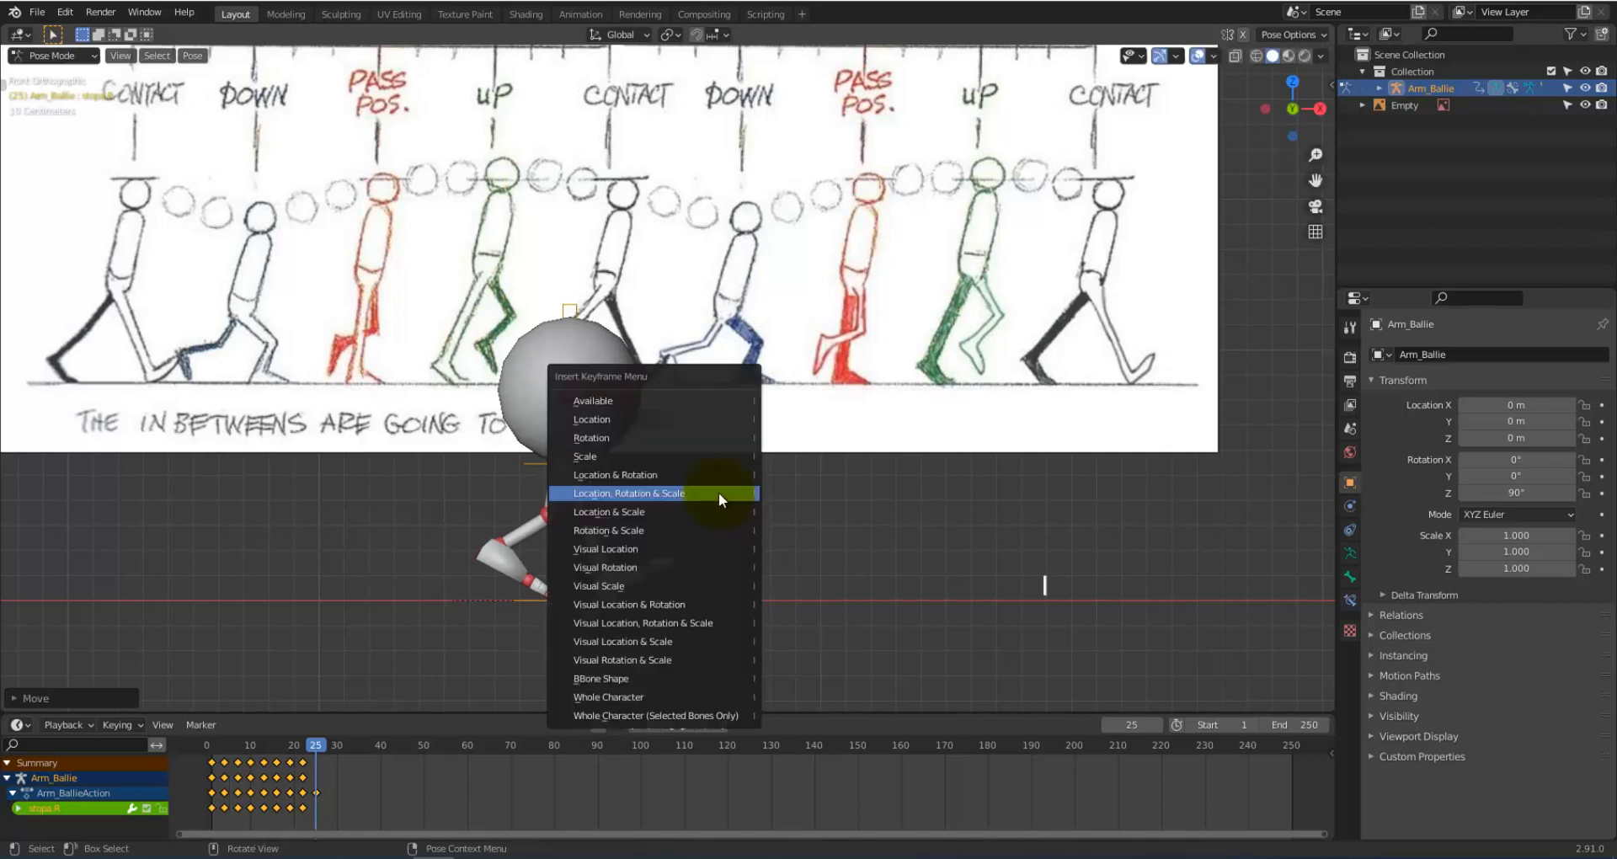
left_click(719, 494)
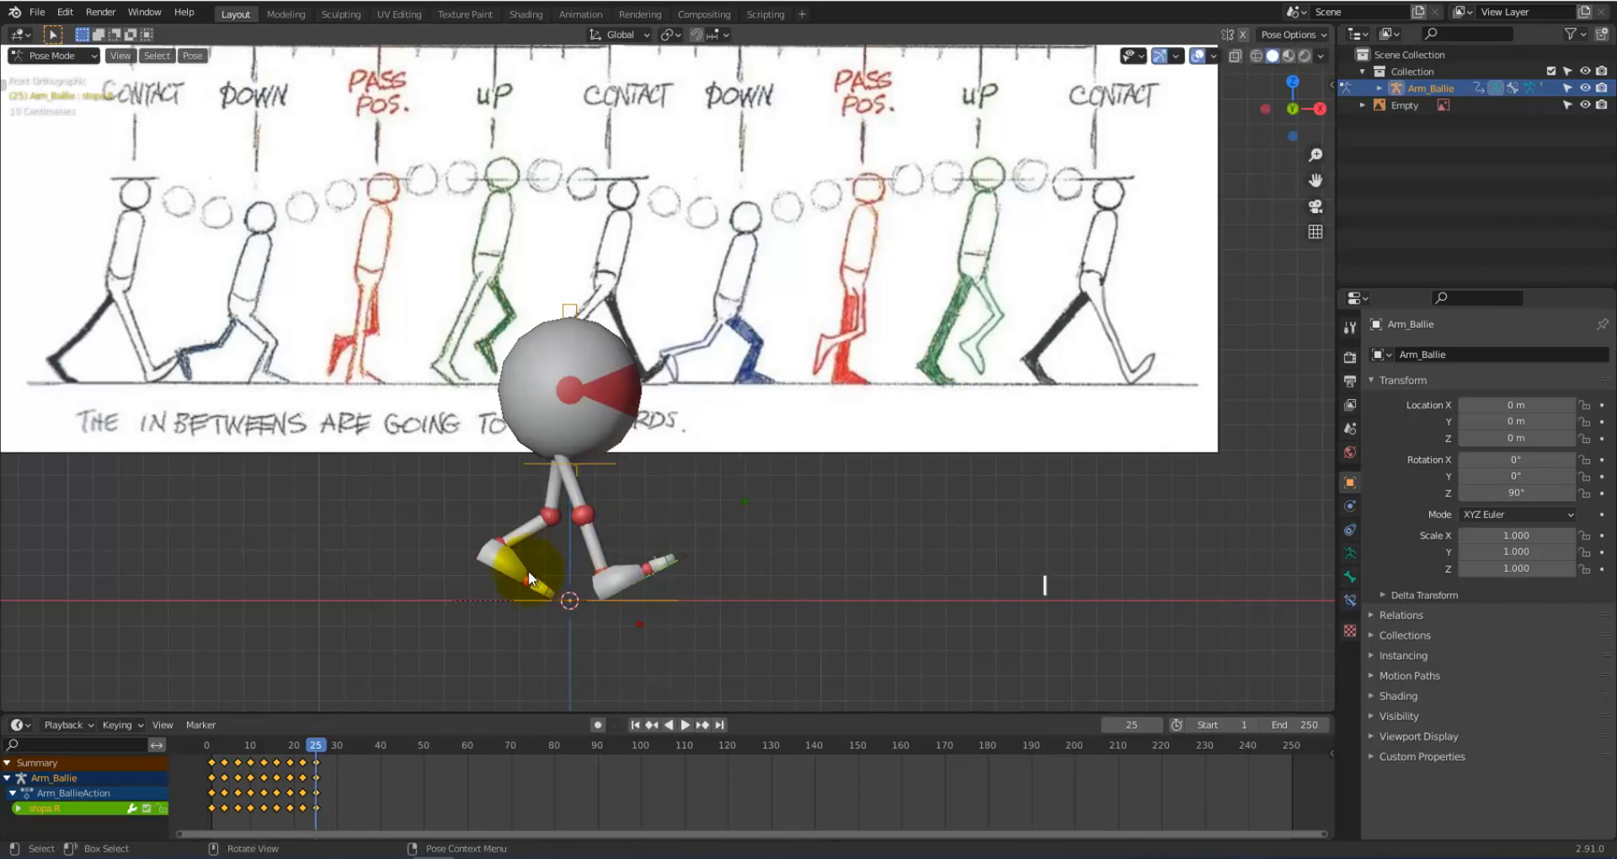
Step: Move the left foot (stopa.L) further back, rotate it to match the trailing leg of the contact pose, and keyframe it at frame 25
left_click(504, 574)
key("g")
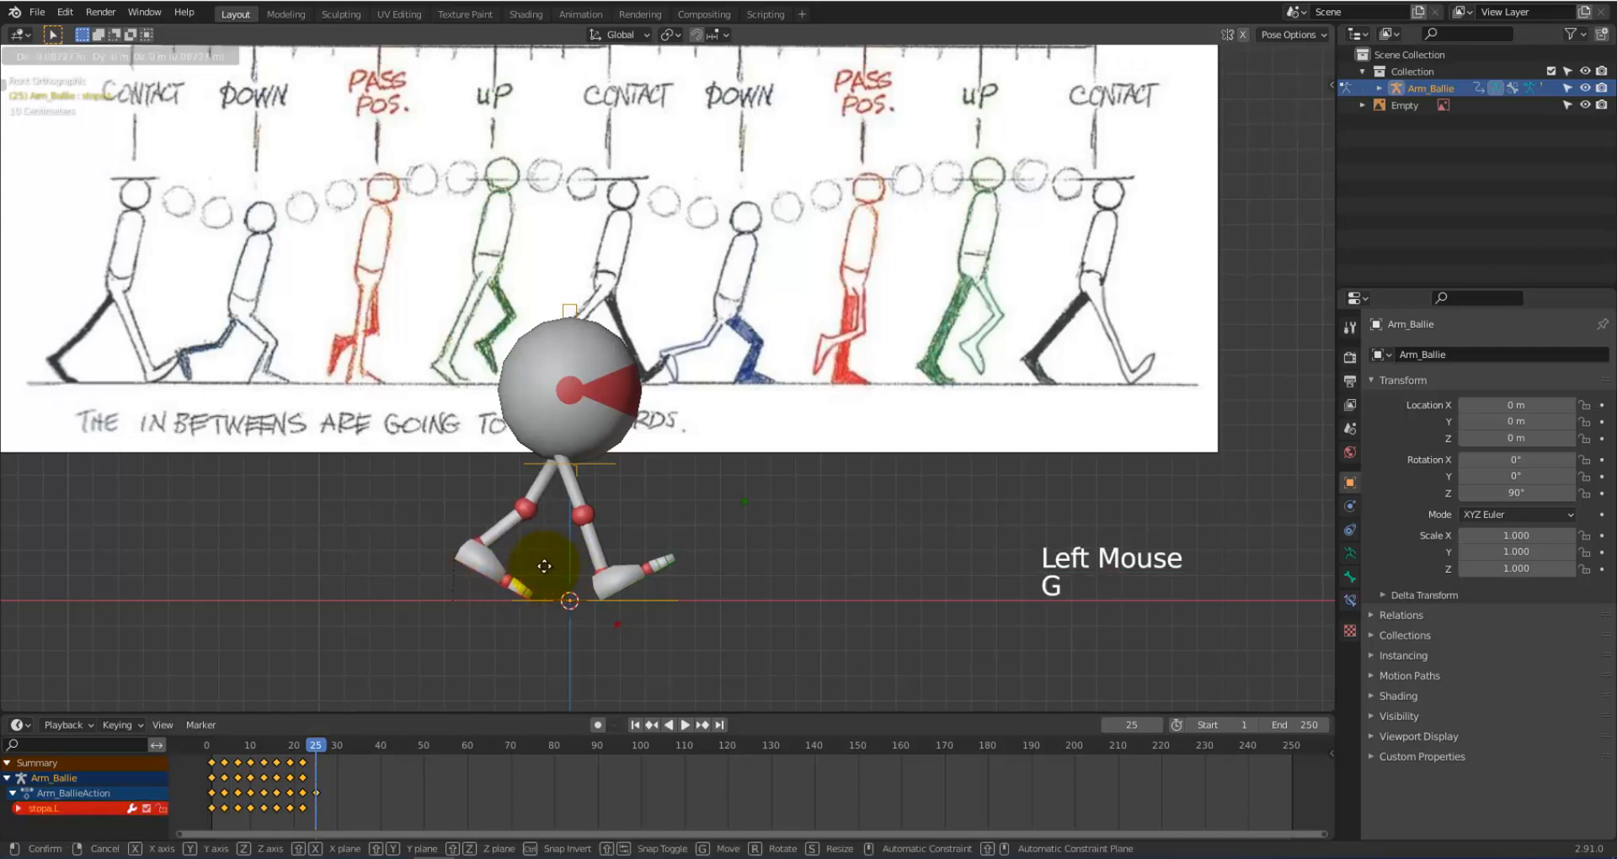
left_click(539, 567)
key("r")
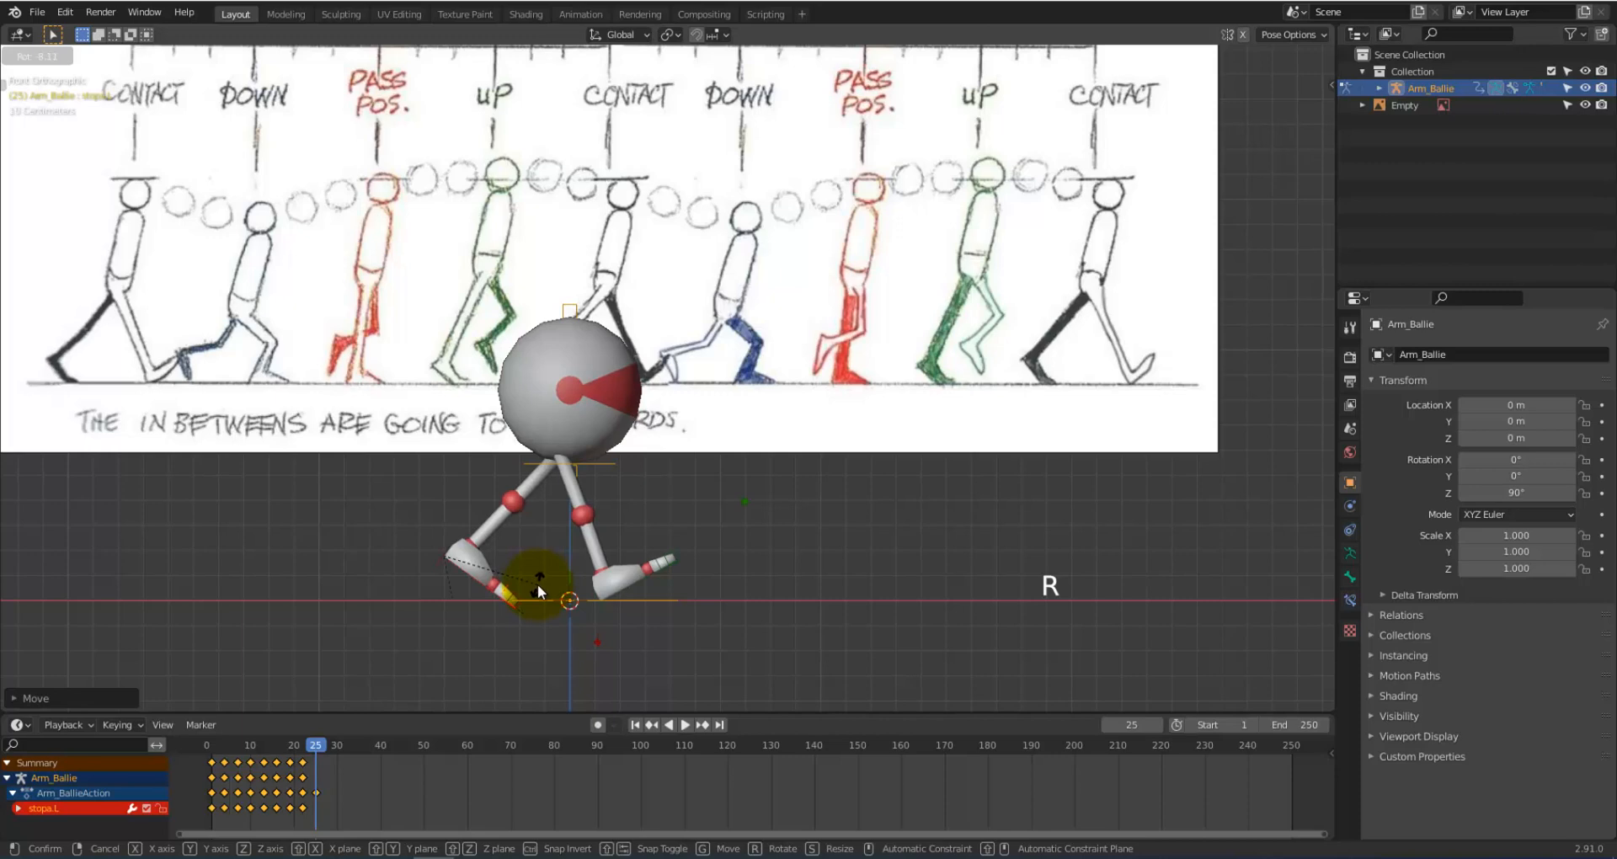
left_click(537, 584)
scroll(512, 629, "up", 2)
middle_click_drag(513, 633, 619, 451, "shift")
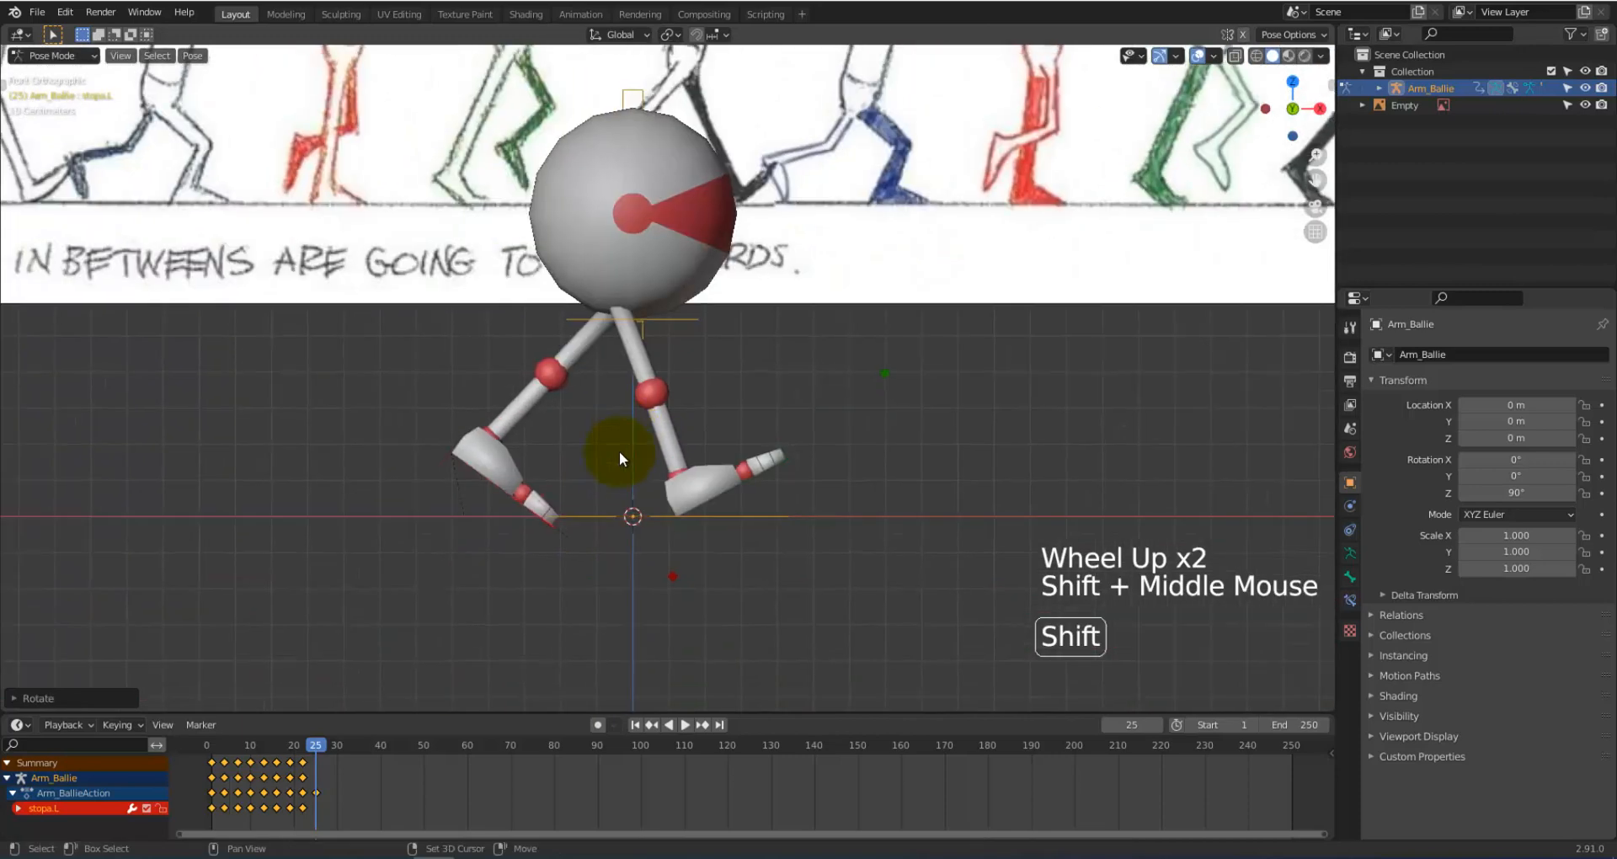
key("i")
left_click(619, 453)
Step: Rotate the left toe control (nosok_d.L) up until the toes rest on the ground line, and keyframe Location, Rotation & Scale at frame 25
scroll(553, 610, "up", 2)
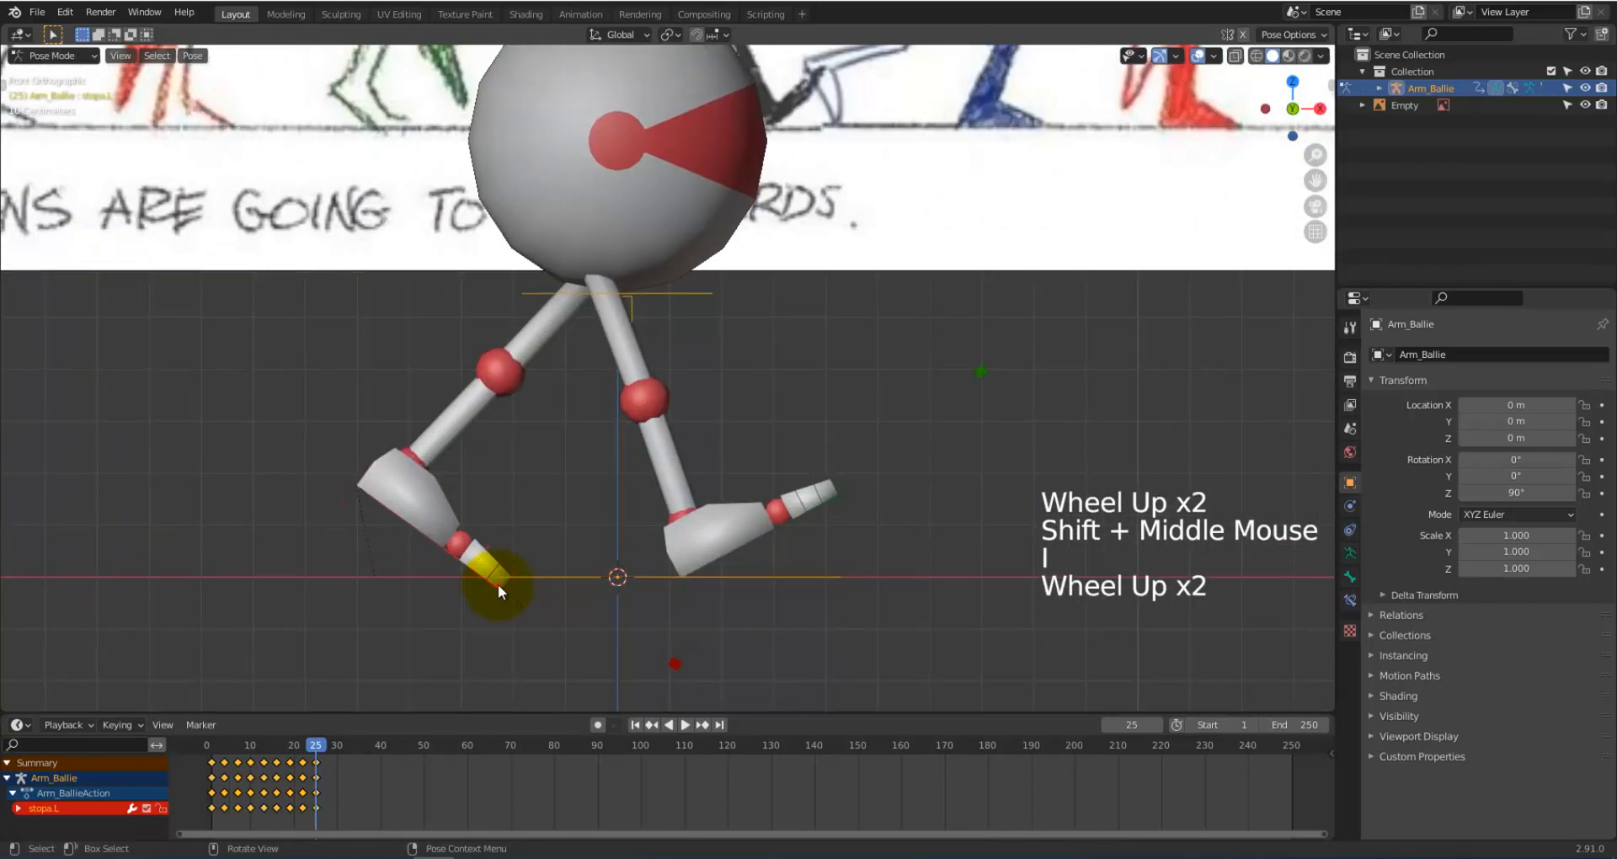
left_click(532, 583)
key("r")
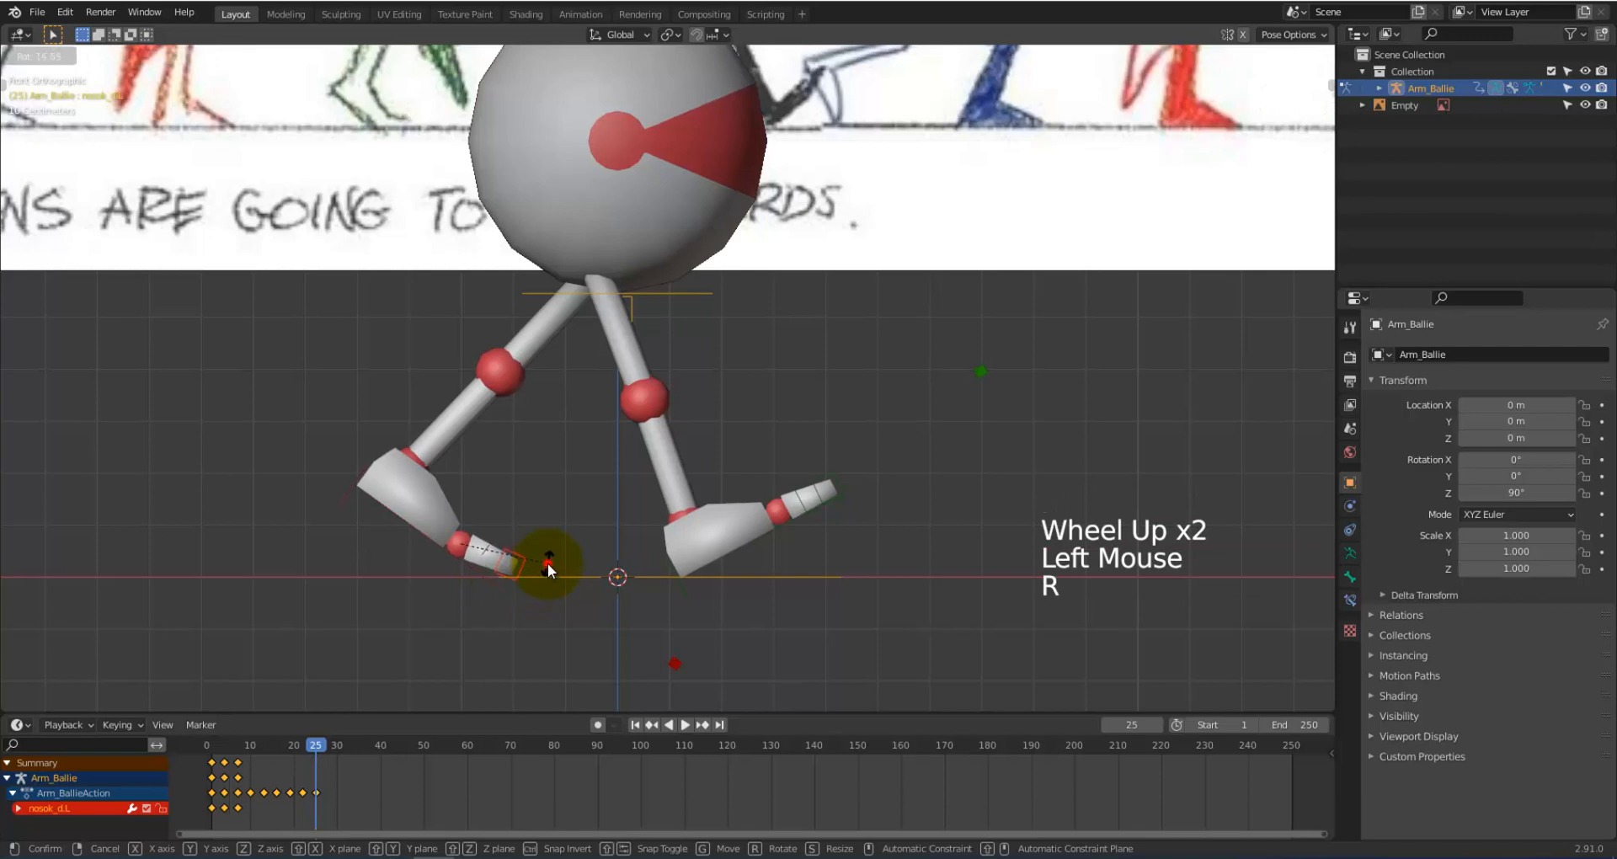
left_click(547, 563)
scroll(519, 592, "up", 3)
middle_click_drag(519, 592, 761, 343, "shift")
scroll(746, 416, "up", 2)
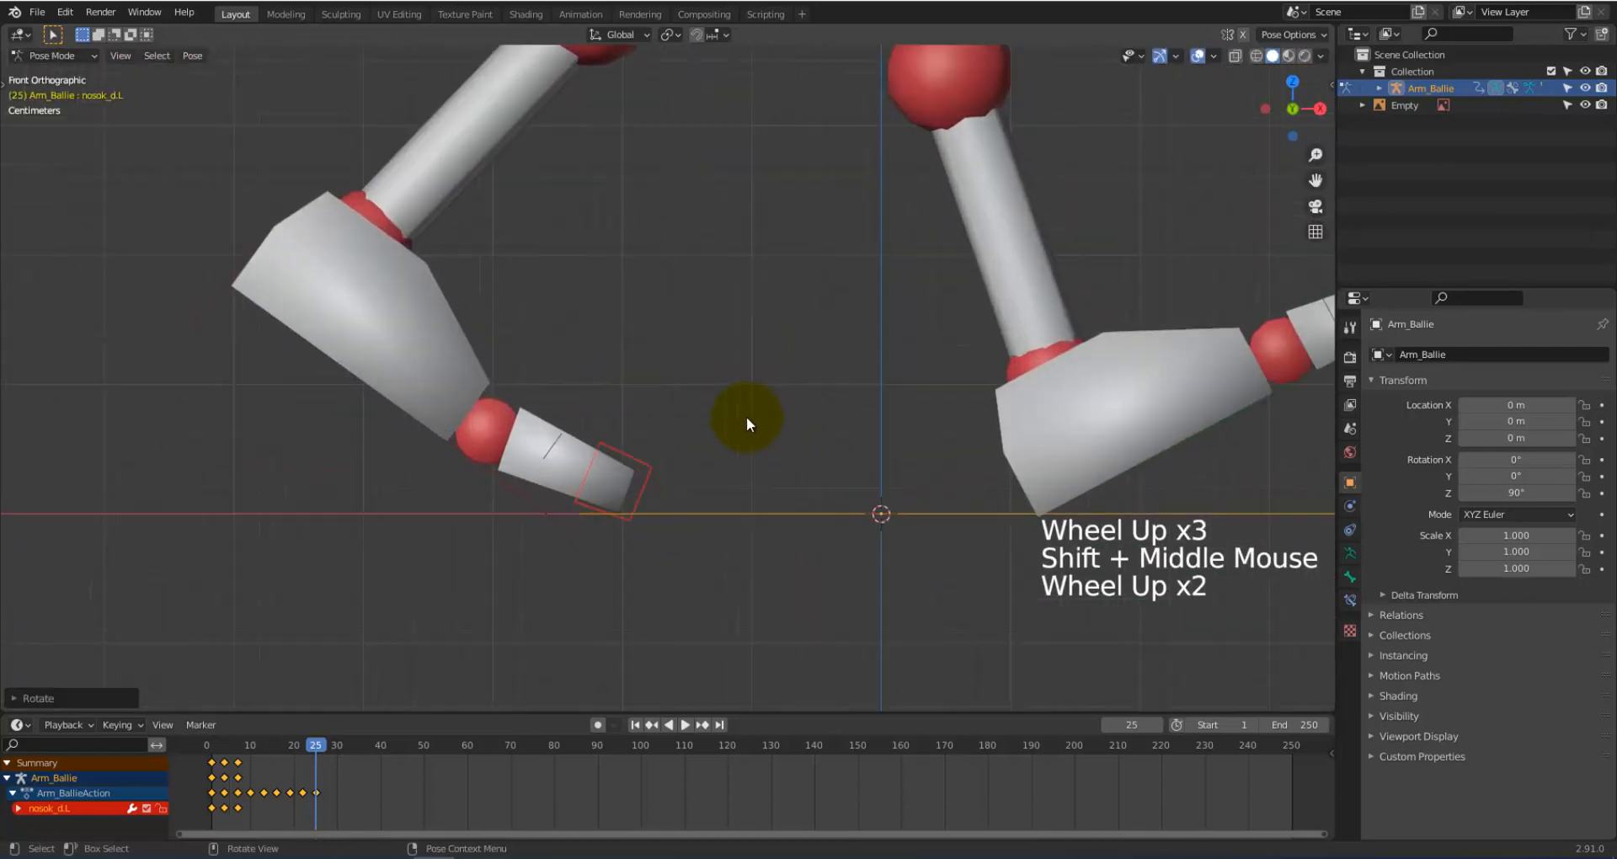
scroll(746, 416, "up", 1)
key("i")
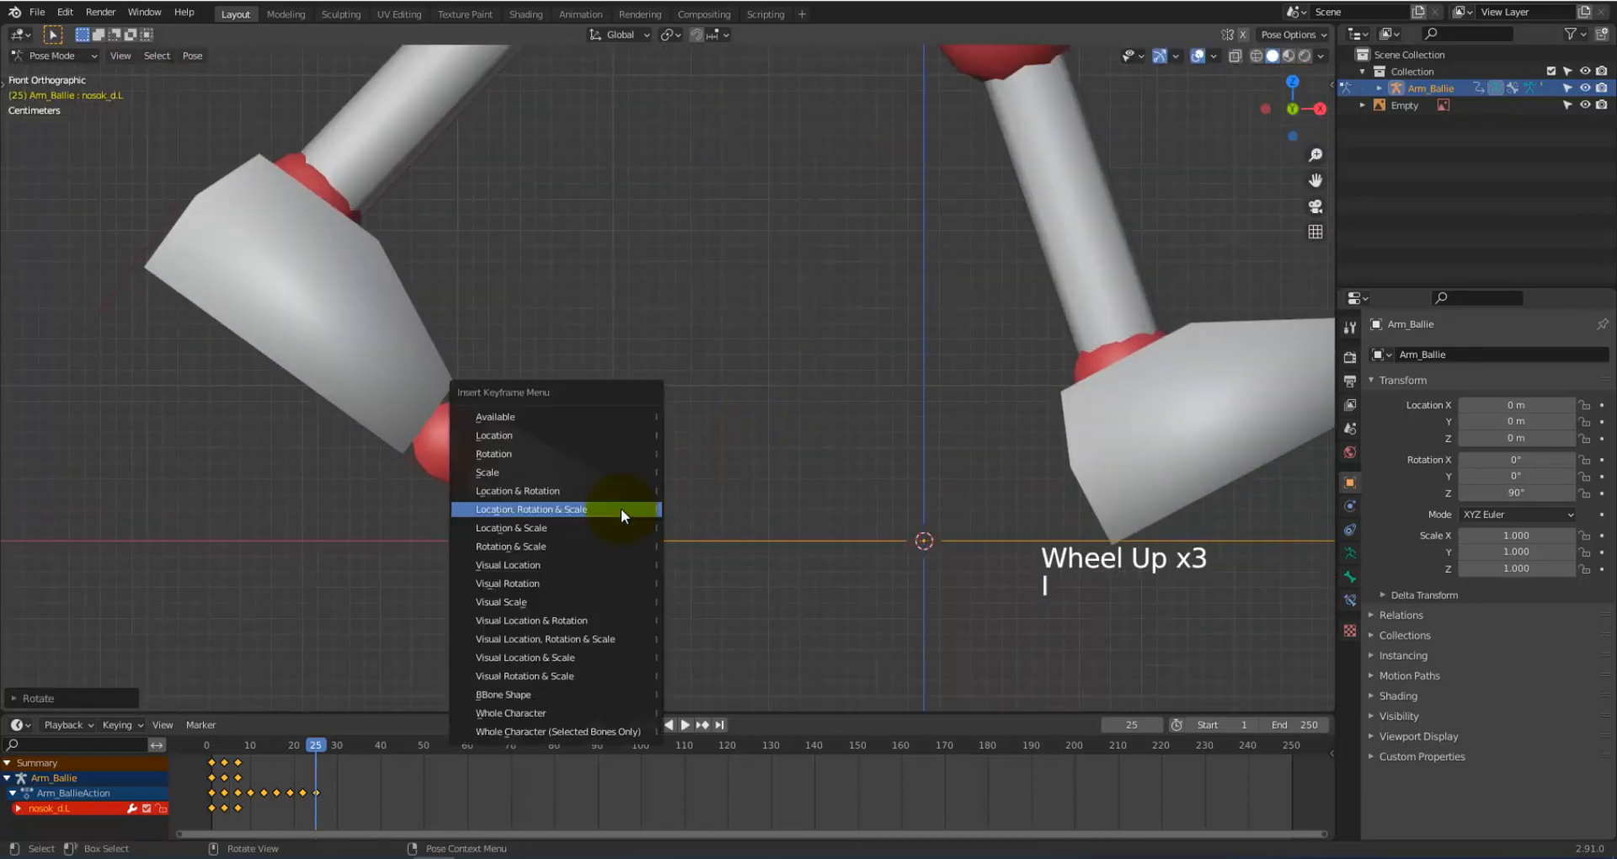
left_click(607, 507)
scroll(847, 503, "down", 8)
scroll(847, 504, "down", 2)
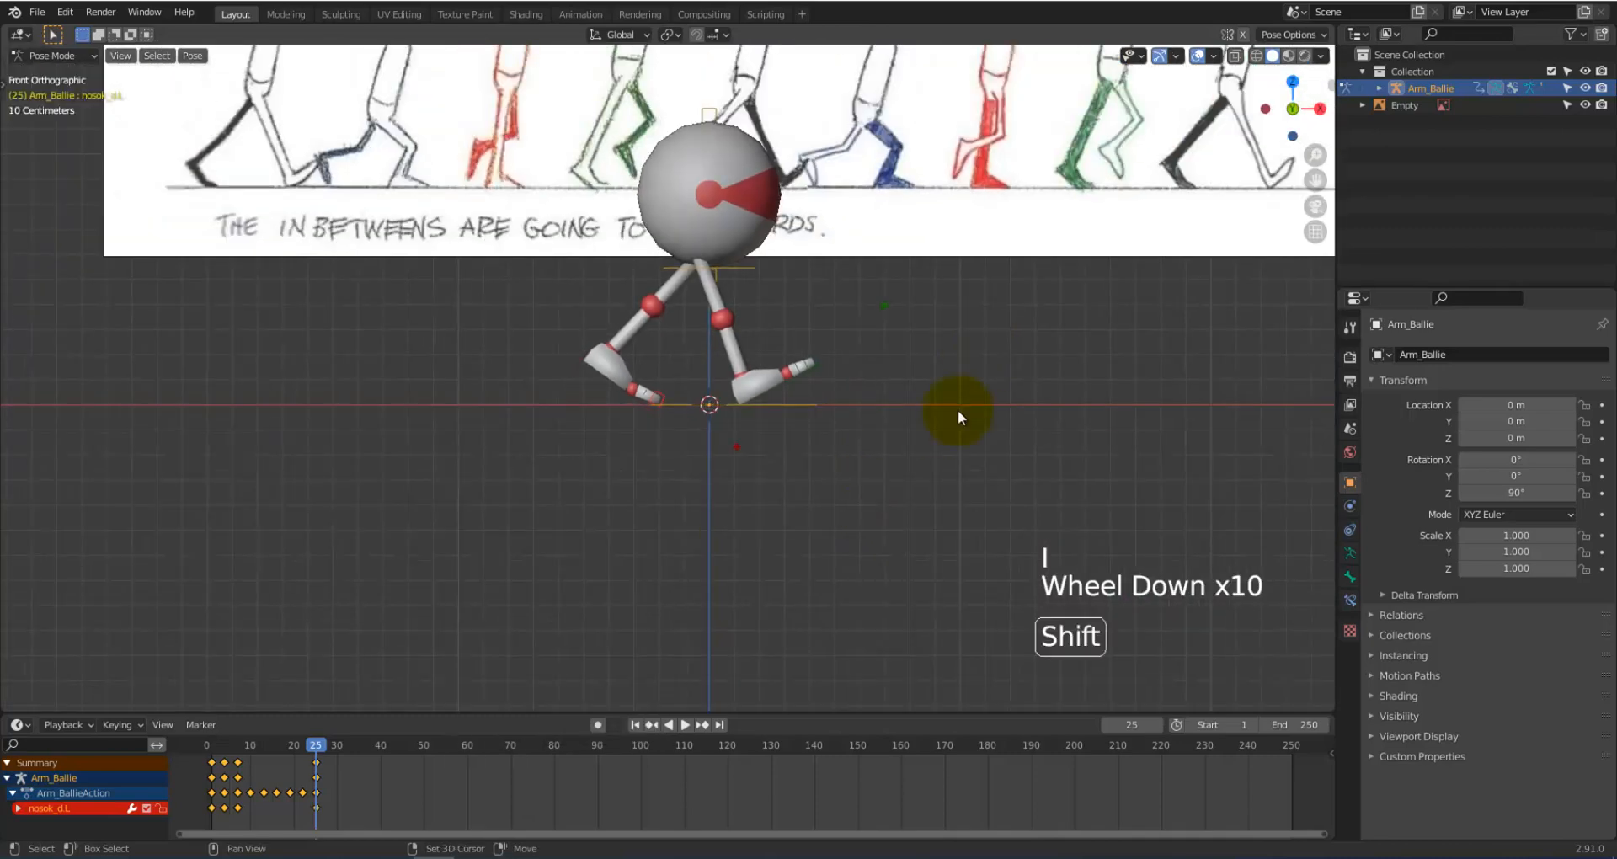
Step: Select all of the rig's bones to show their keyframes and return the current frame to 1
middle_click_drag(956, 415, 794, 523, "shift")
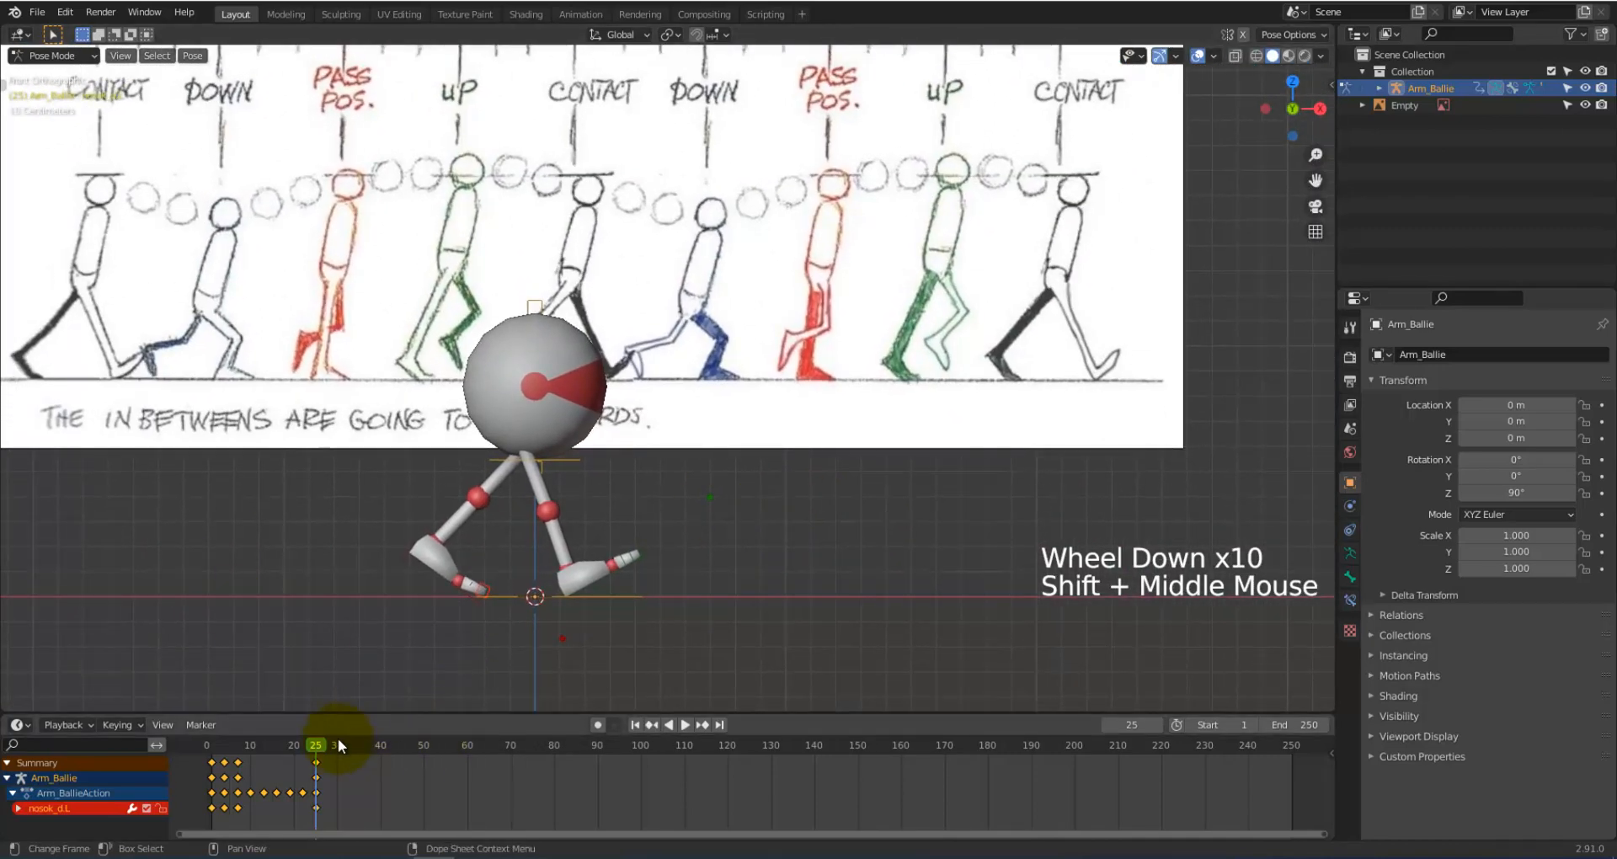
key("a")
key("a")
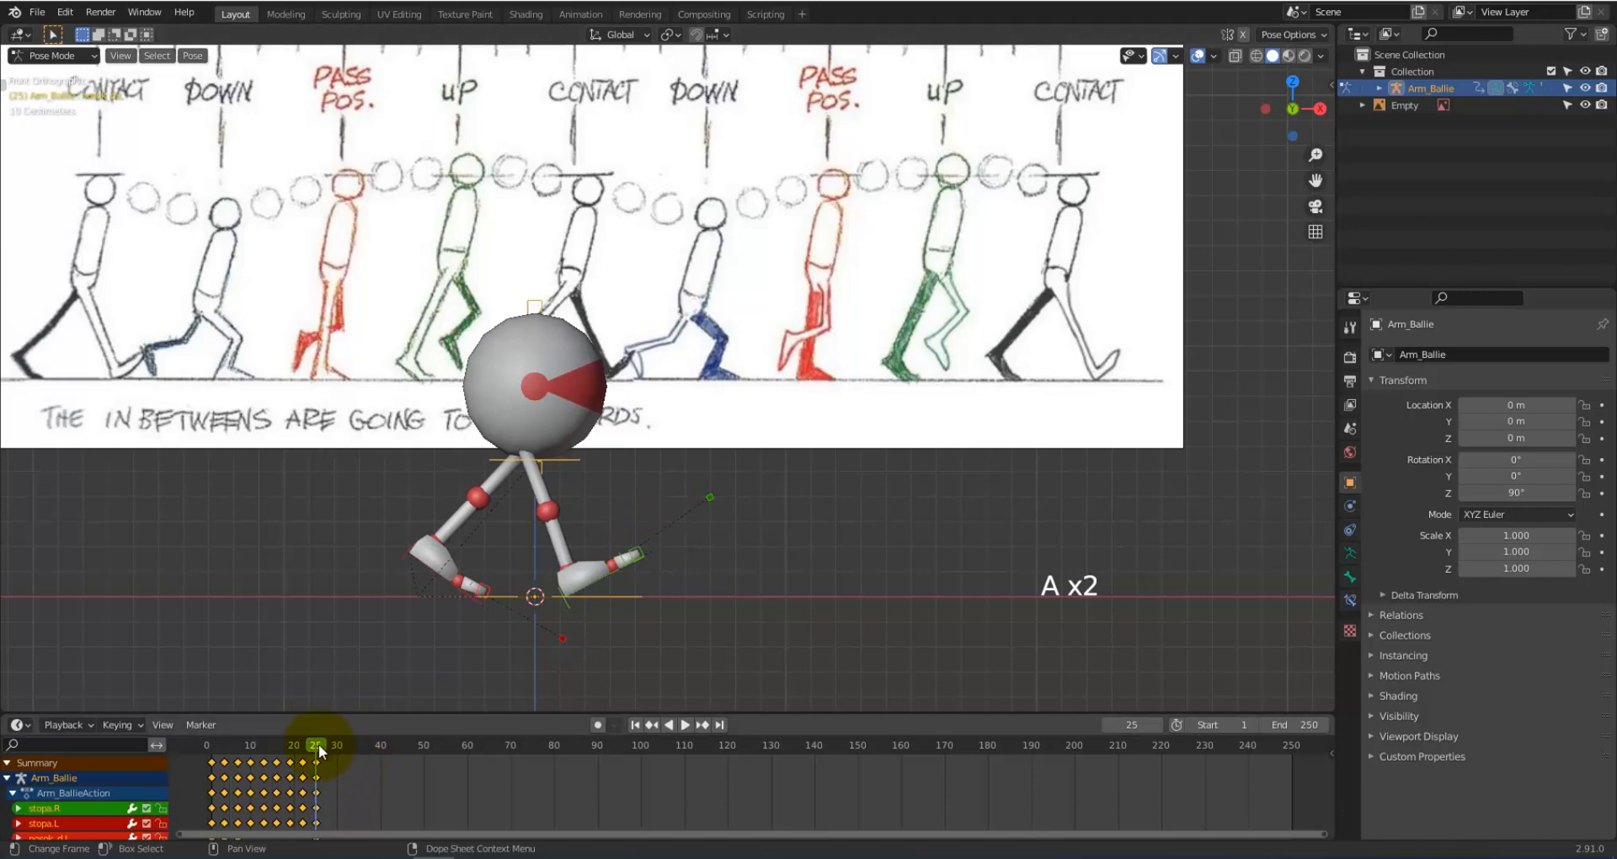
left_click_drag(318, 746, 209, 758)
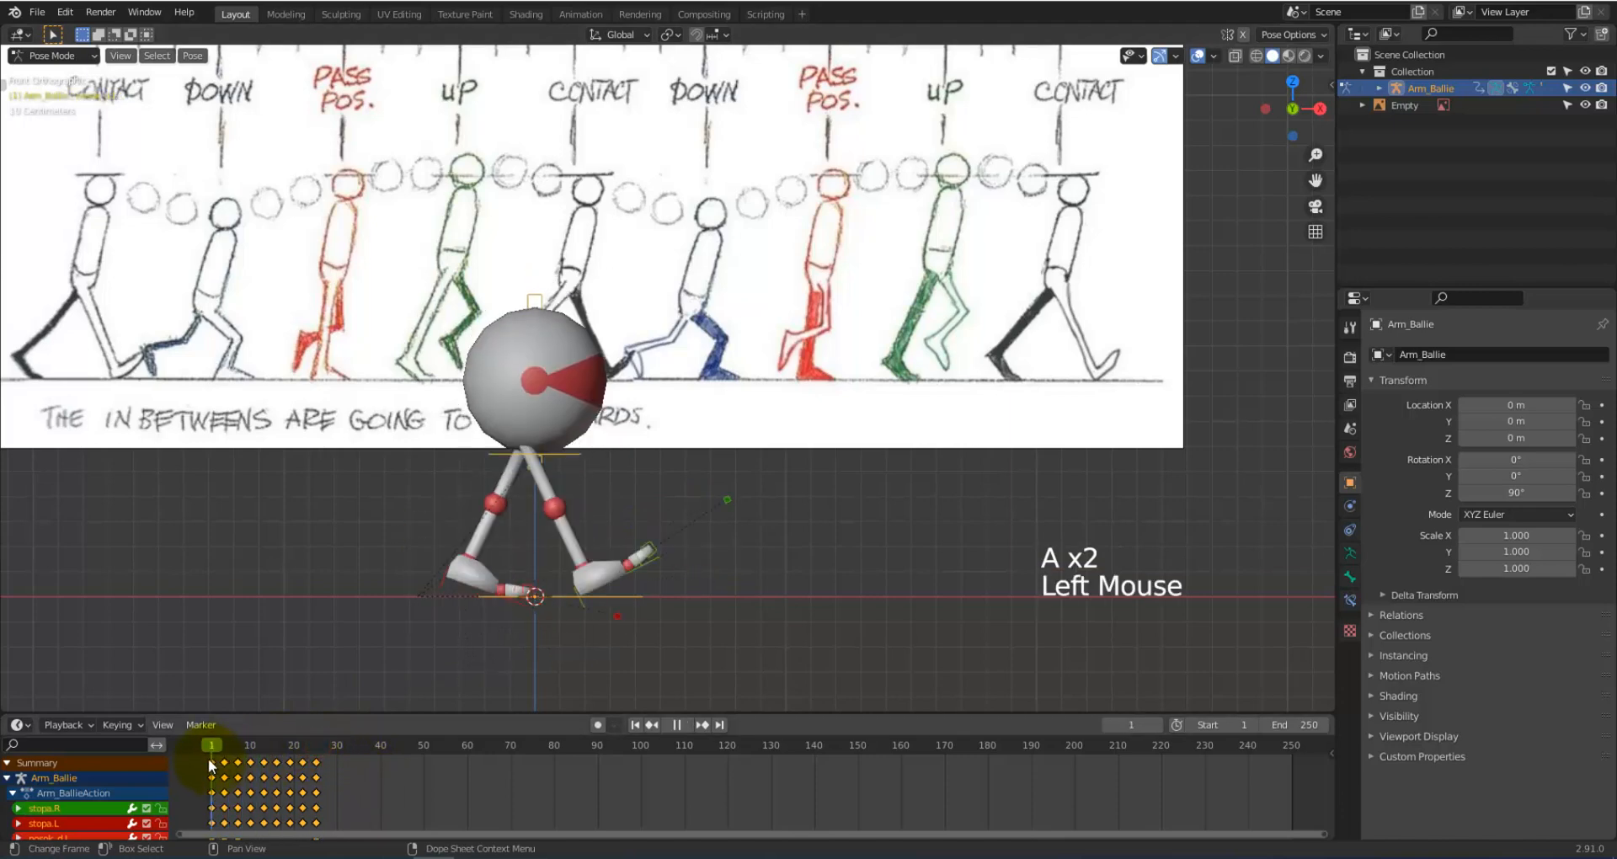
Step: Switch the rig to Object Mode, then select the walk-cycle reference image (Empty) and hide it
left_click(877, 500)
middle_click_drag(876, 500, 758, 506)
left_click(54, 56)
left_click(60, 75)
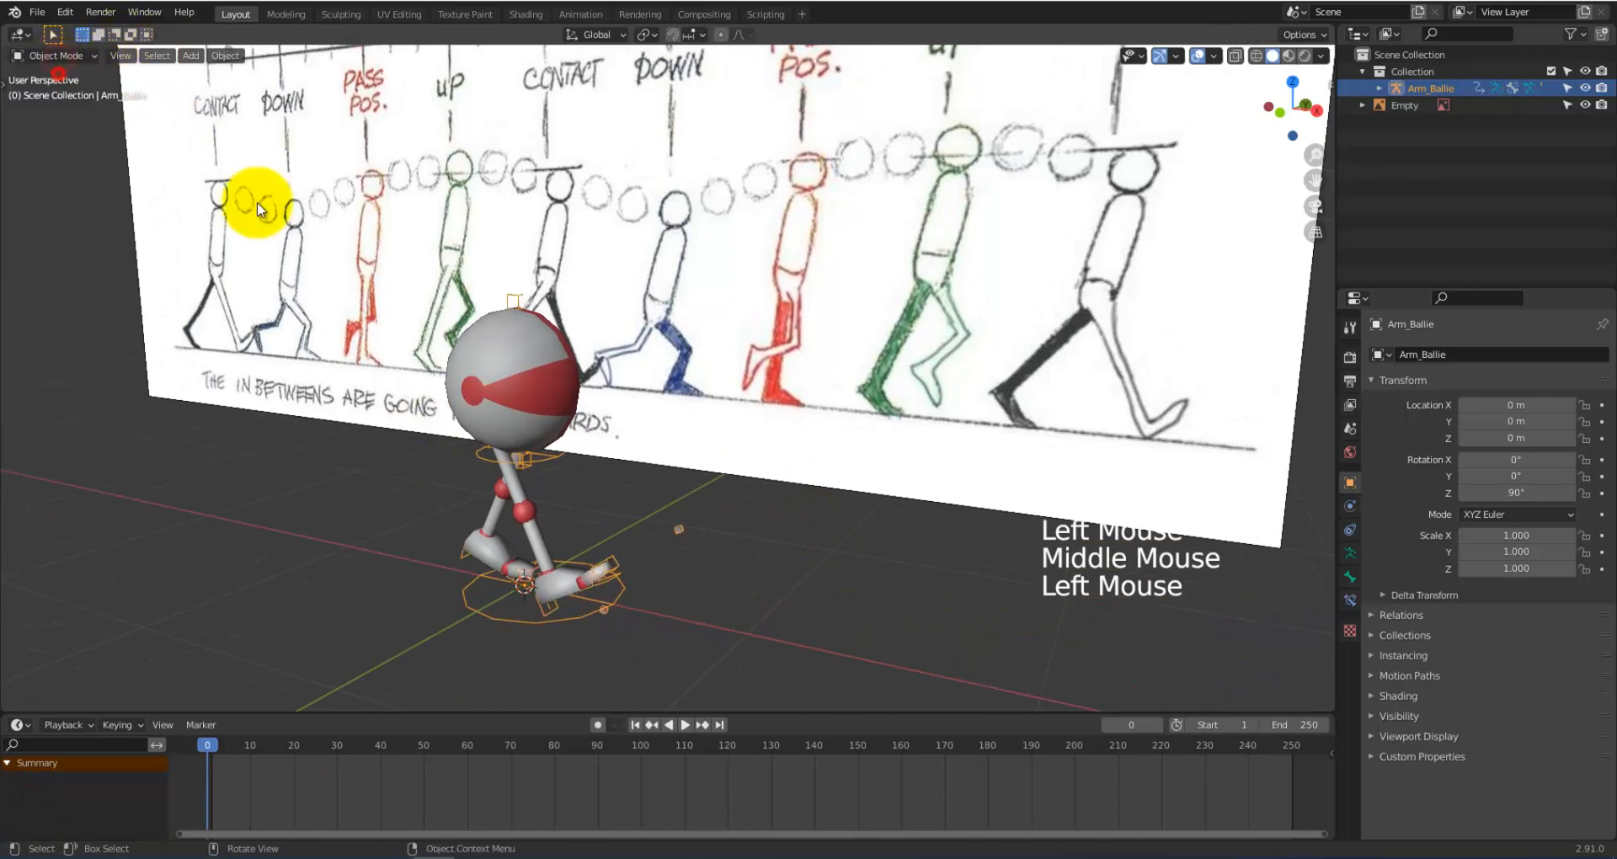
left_click(779, 557)
left_click(871, 362)
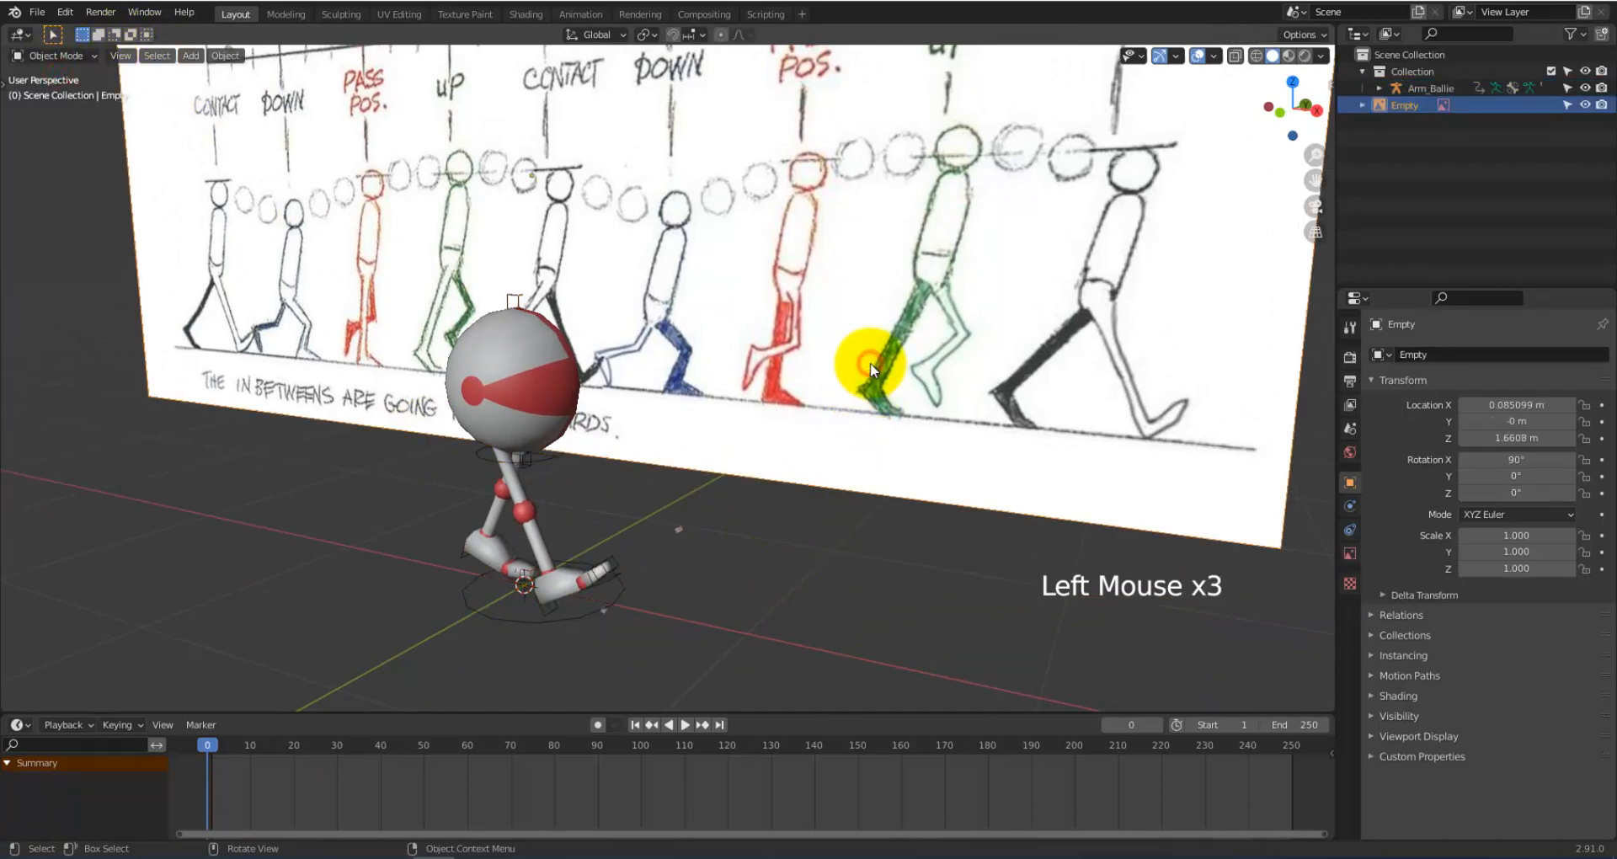
key("h")
Step: Play the walk animation from the start, stop it, and scrub the current frame to 12
middle_click_drag(845, 447, 788, 493)
left_click(635, 725)
left_click(683, 724)
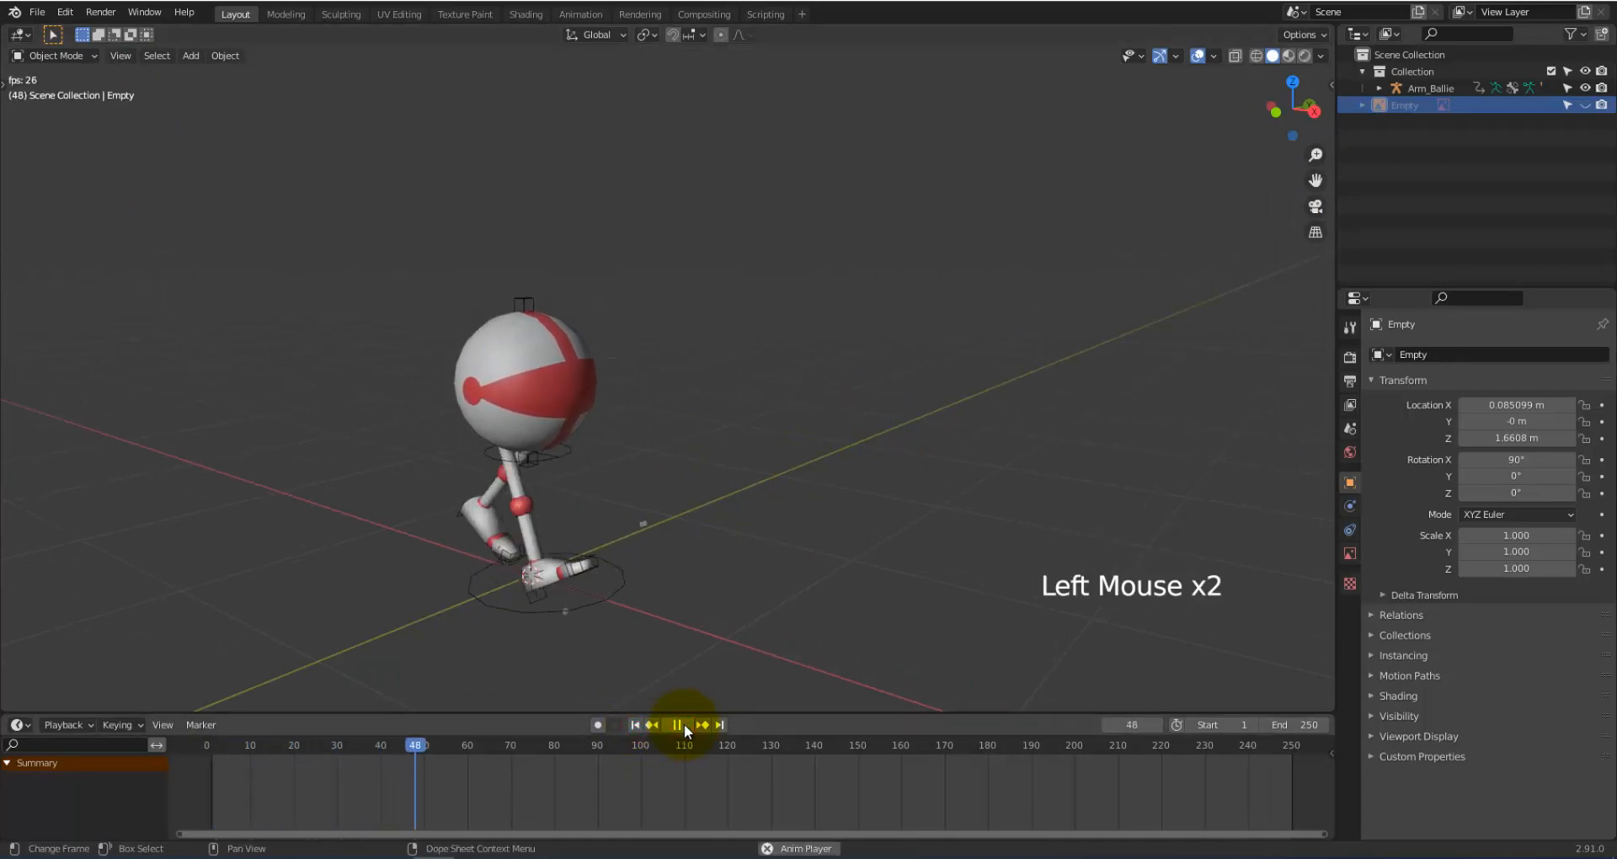
left_click(684, 724)
left_click_drag(462, 749, 231, 753)
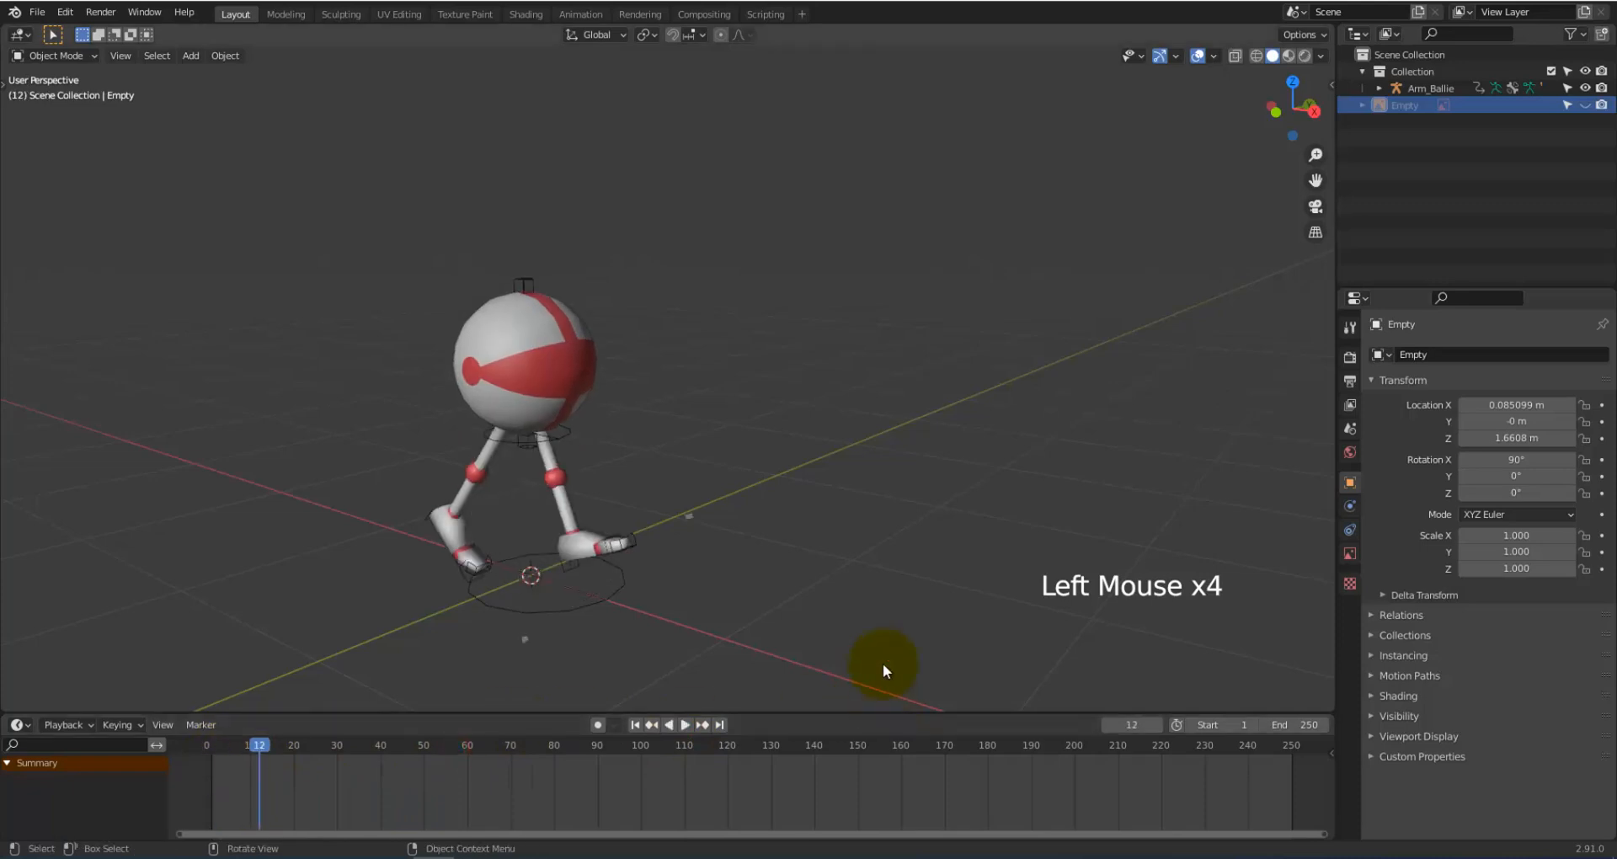
Step: Select the Arm_Ballie armature and return it to Pose Mode with all of its bones selected
key("a")
left_click(824, 524)
key("a")
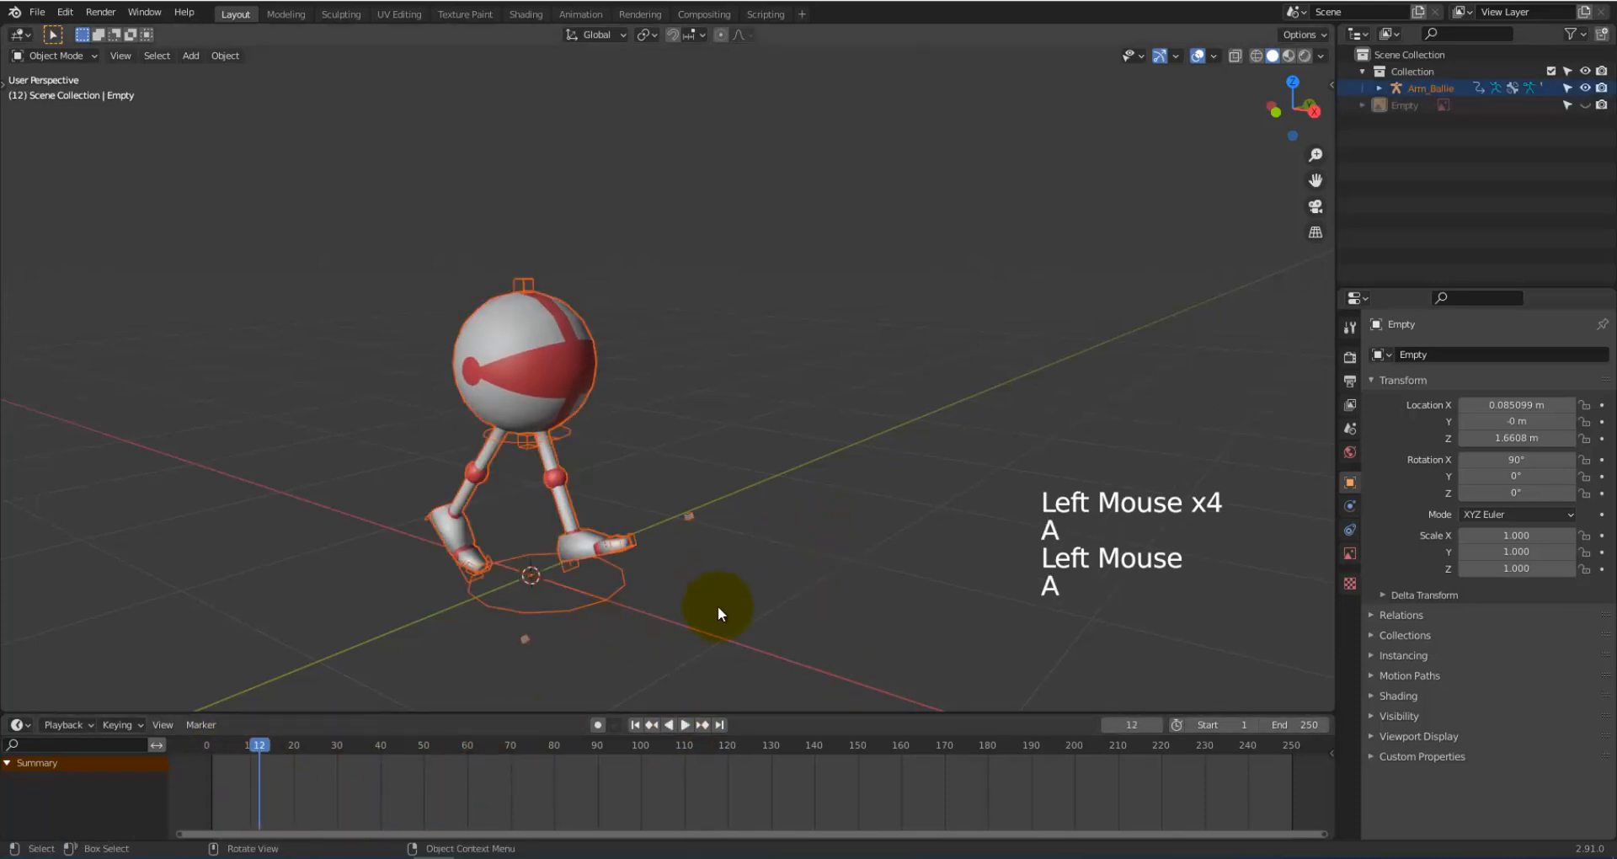
key("Tab")
left_click(822, 516)
left_click(509, 339)
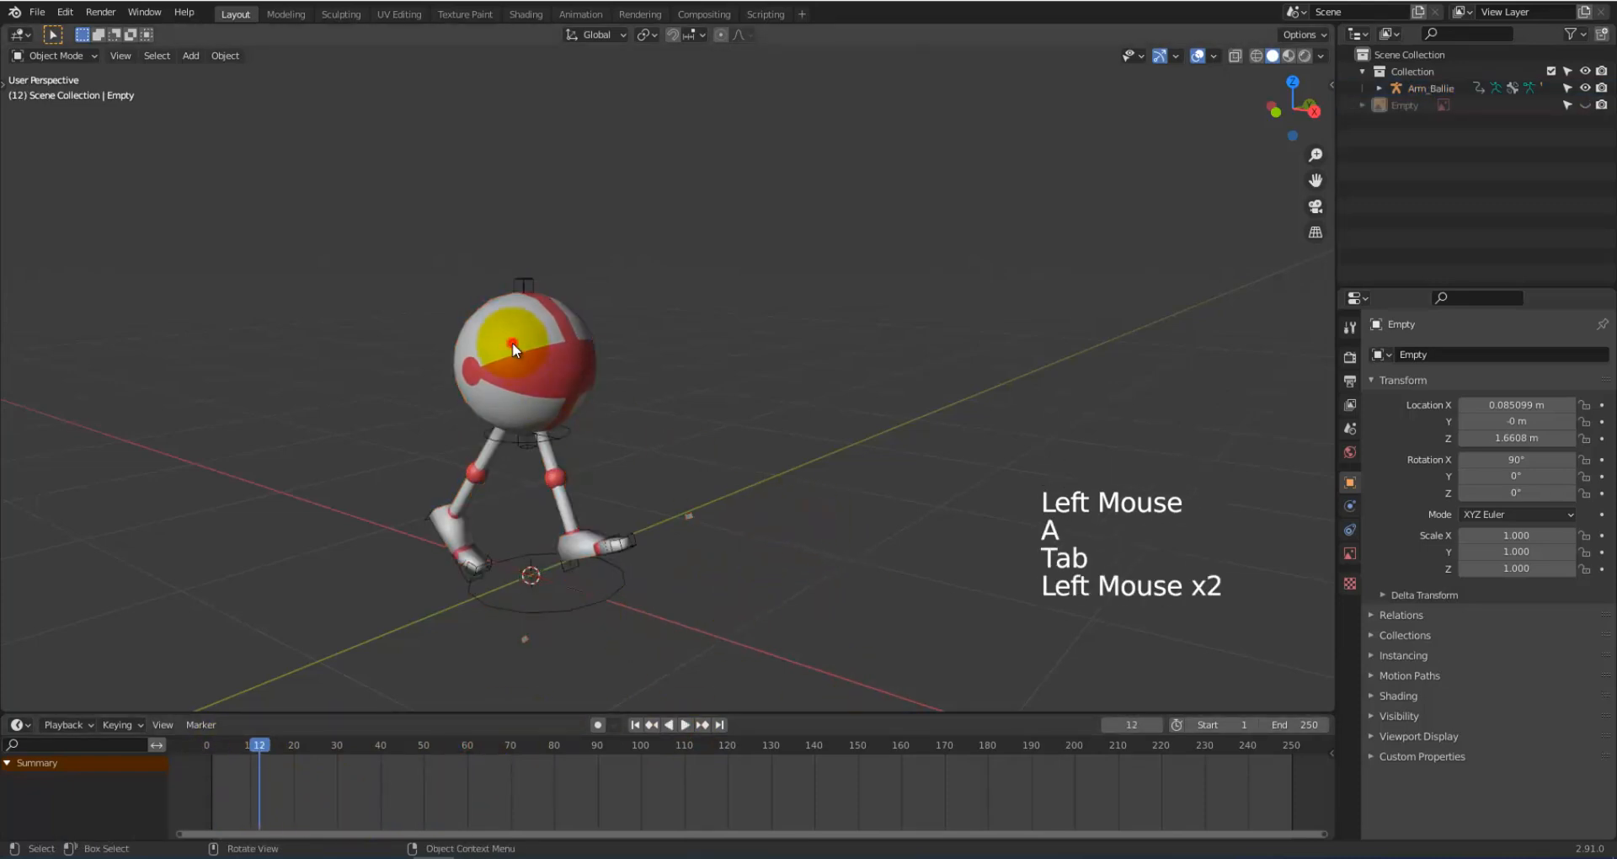
left_click(617, 545)
left_click(599, 601)
key("ctrl+Tab")
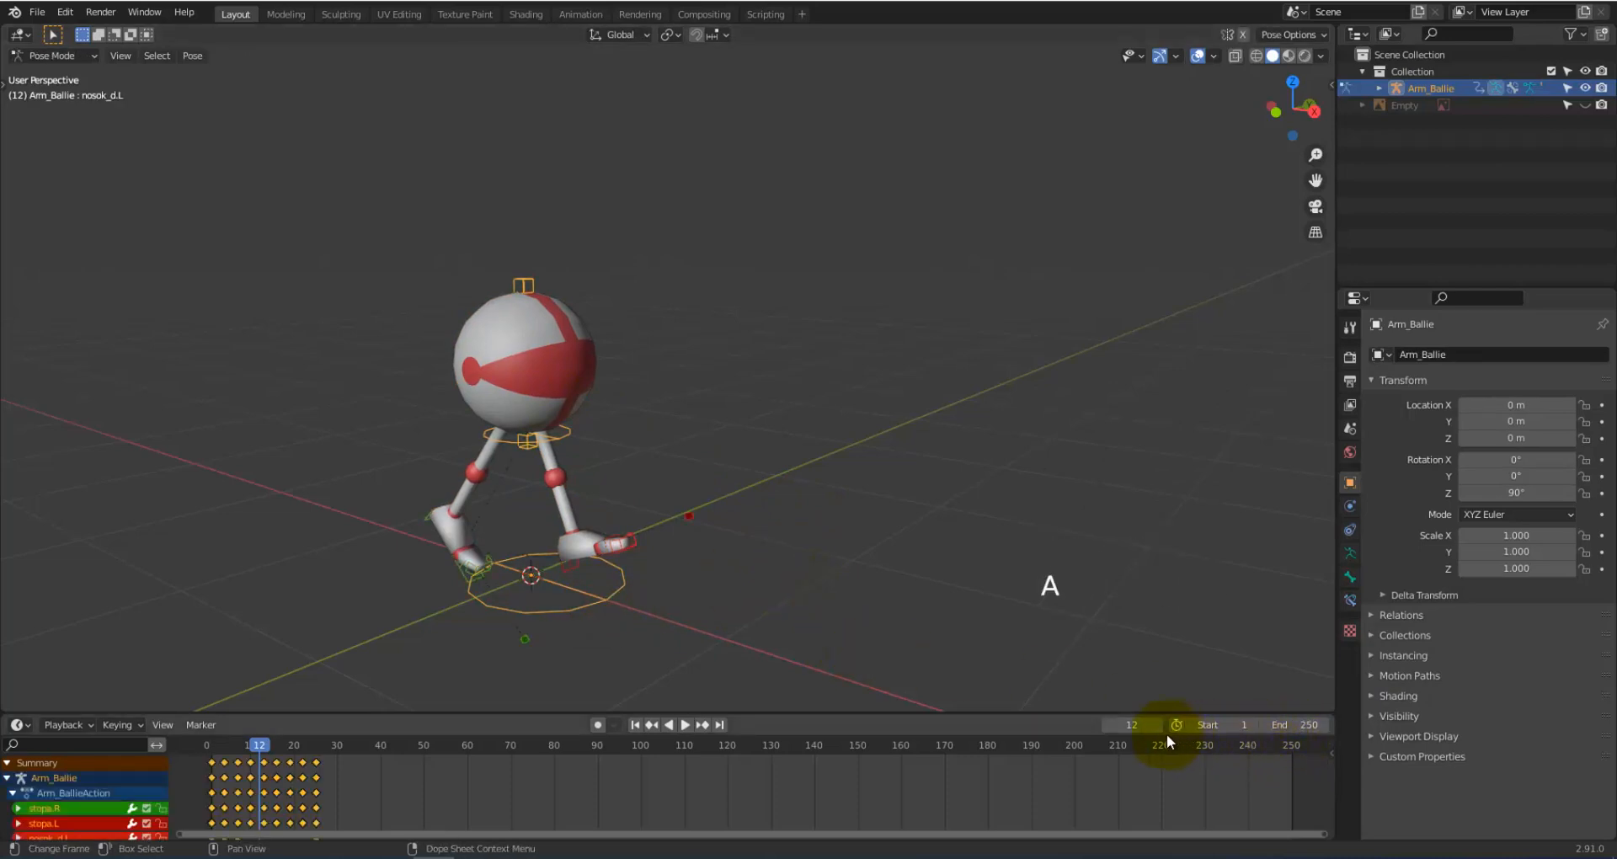
Step: Set the current frame to 24 and scrub back through the keyed walk poses
left_click(1140, 726)
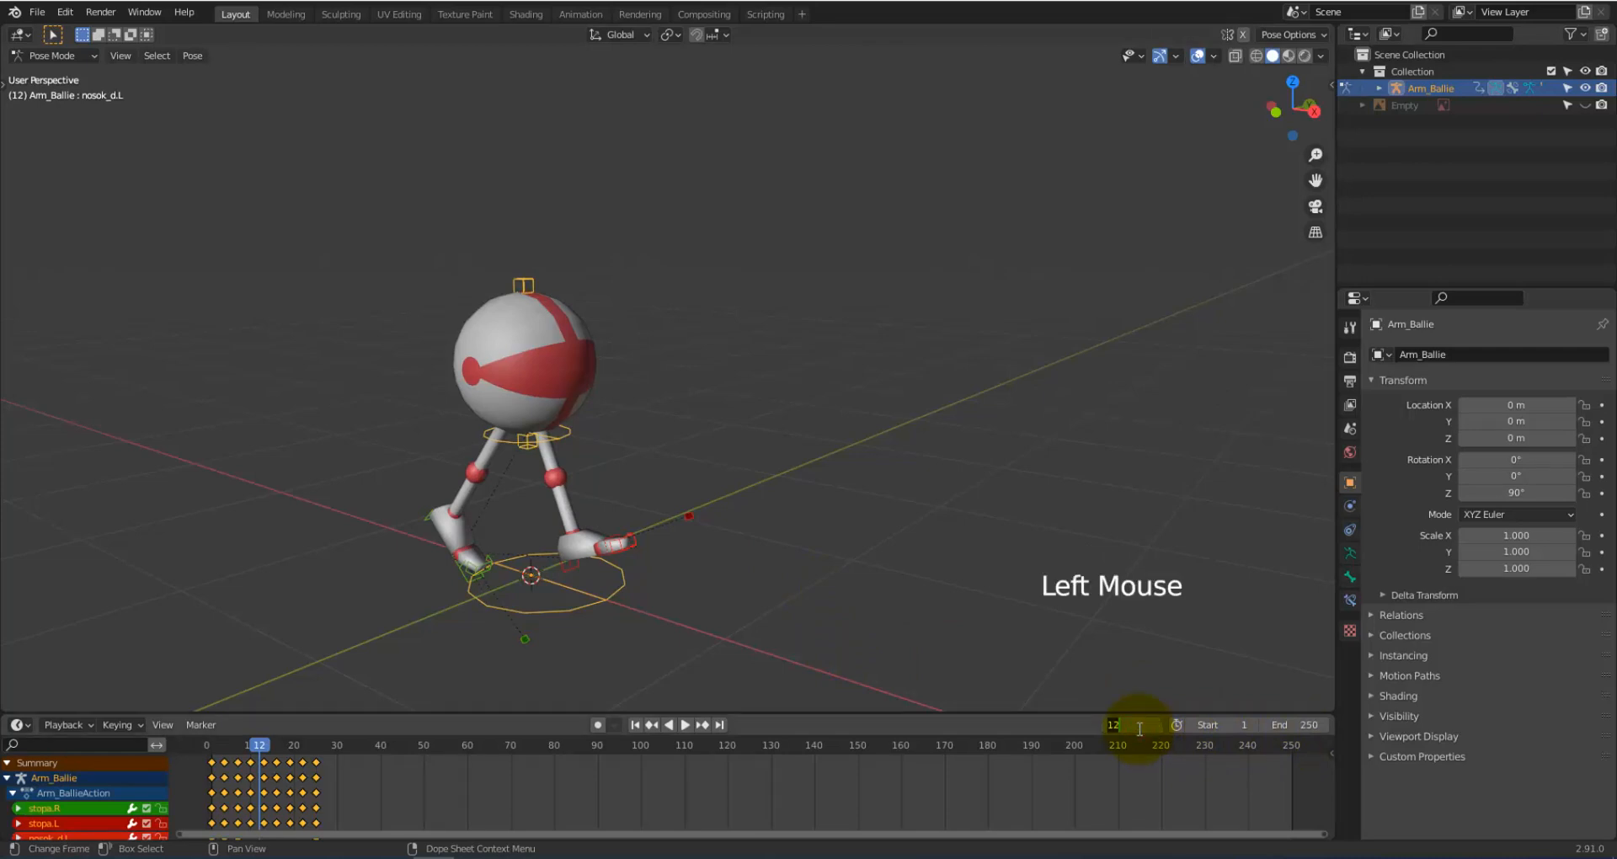
type("24")
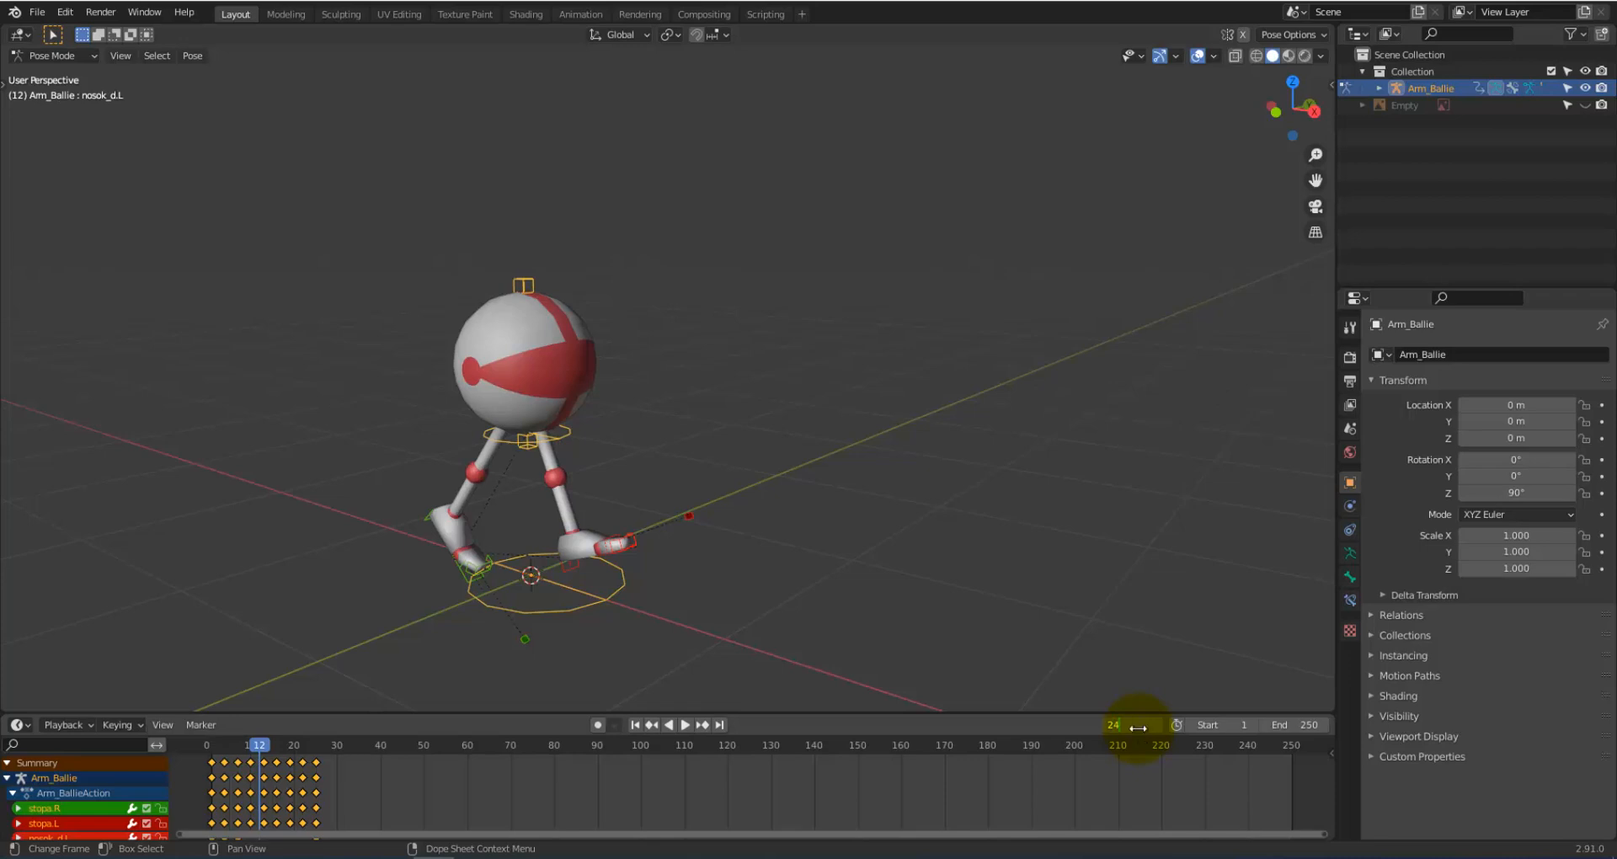
key("Return")
left_click_drag(1140, 725, 1143, 725)
left_click_drag(313, 746, 240, 745)
Step: Play the walk animation from a side angle and stop it
middle_click_drag(503, 466, 868, 561)
left_click(843, 504)
left_click(684, 726)
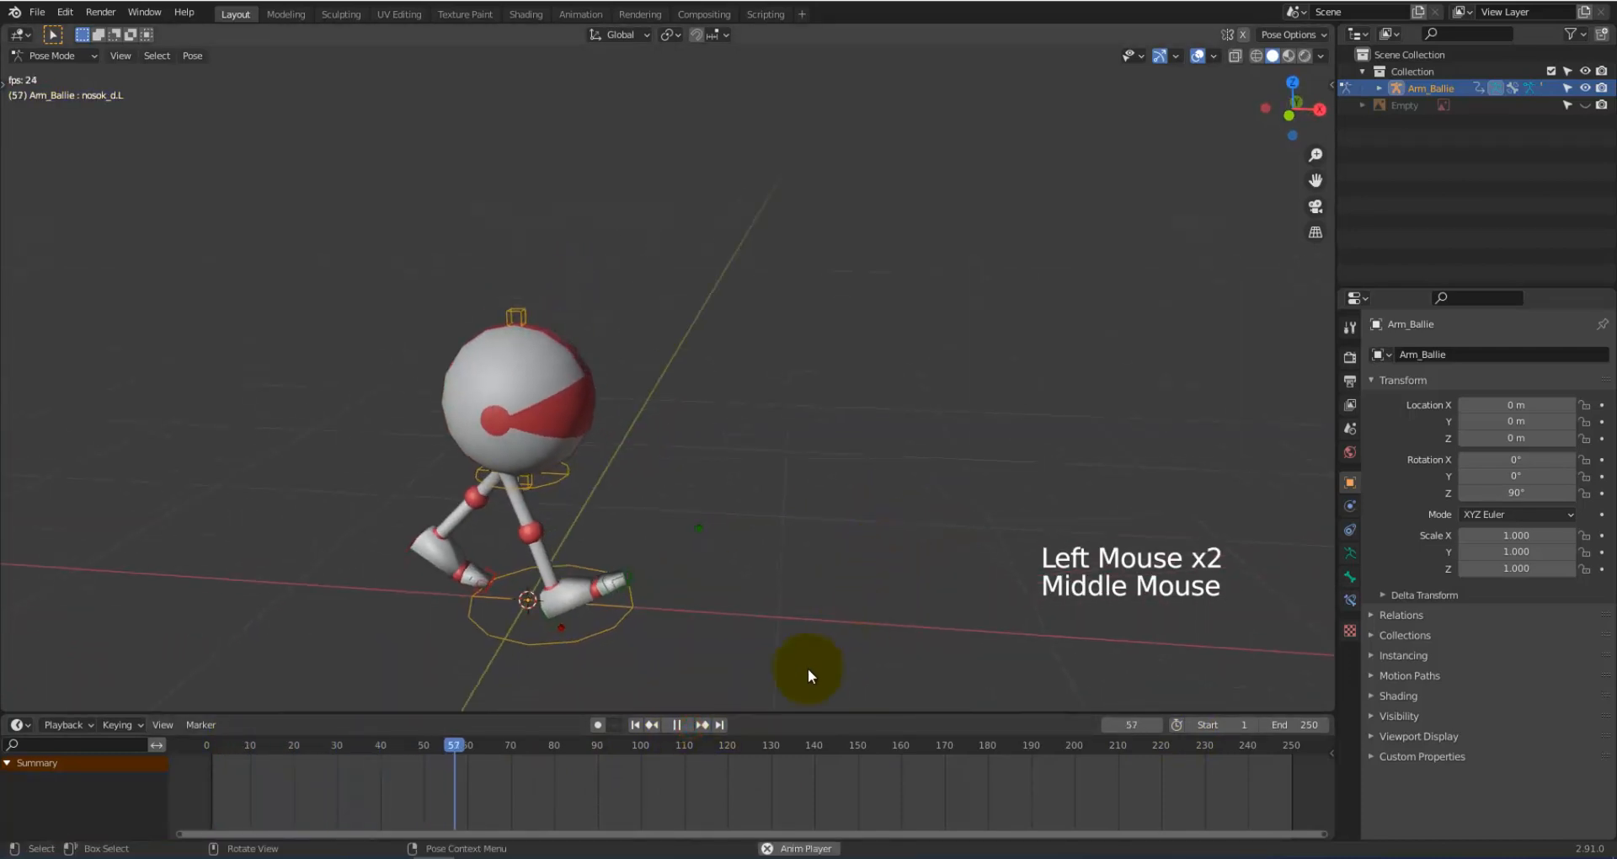
left_click(848, 613)
key("space")
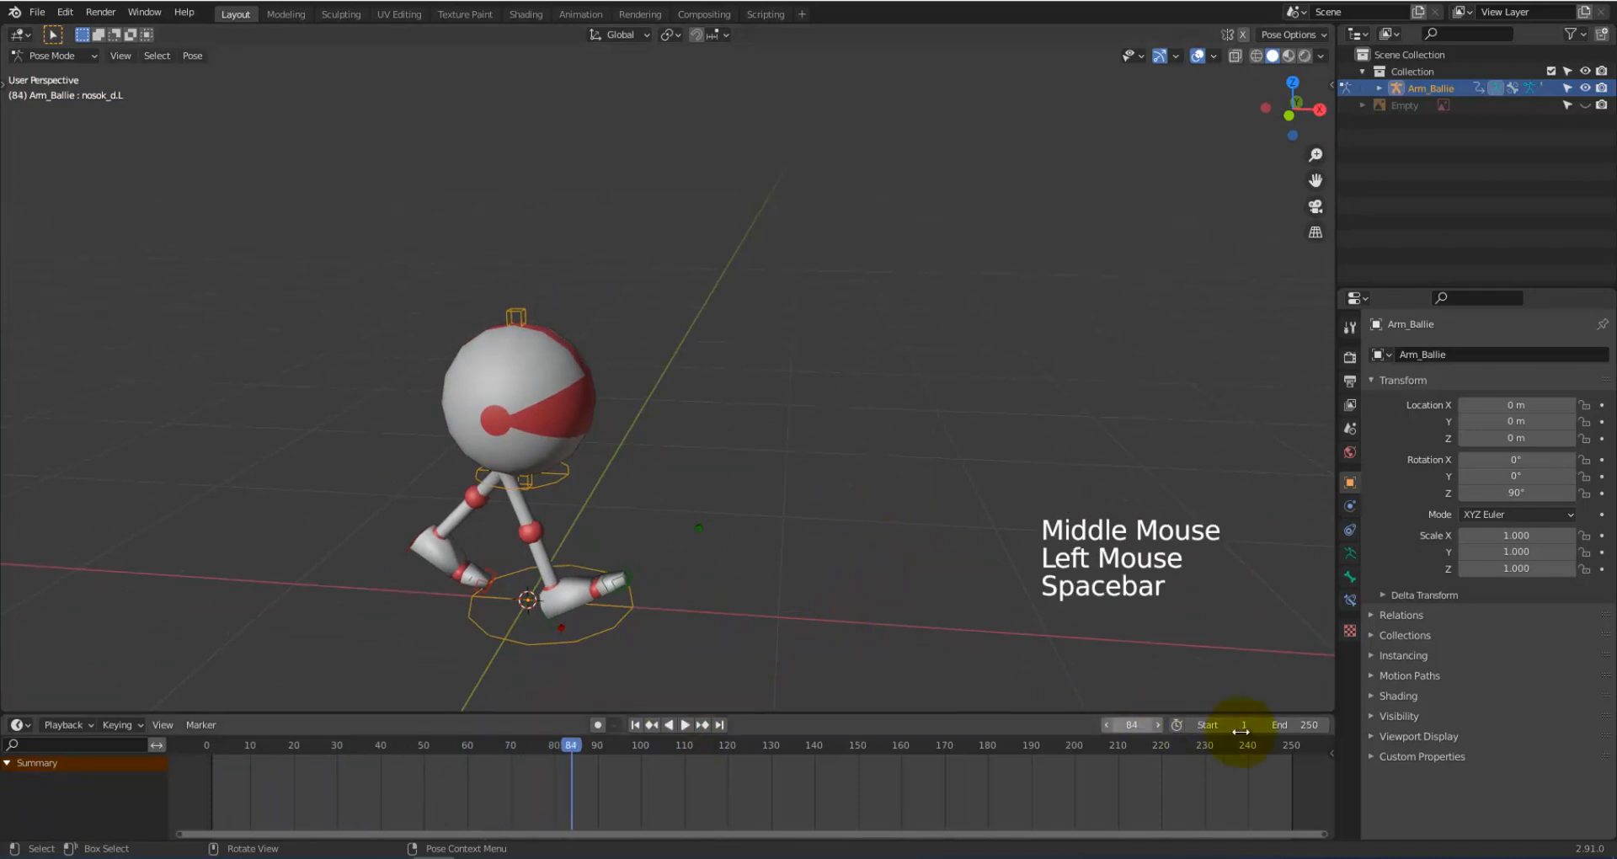
Step: Set the scene's end frame to 25
left_click(1289, 725)
type("25")
key("Return")
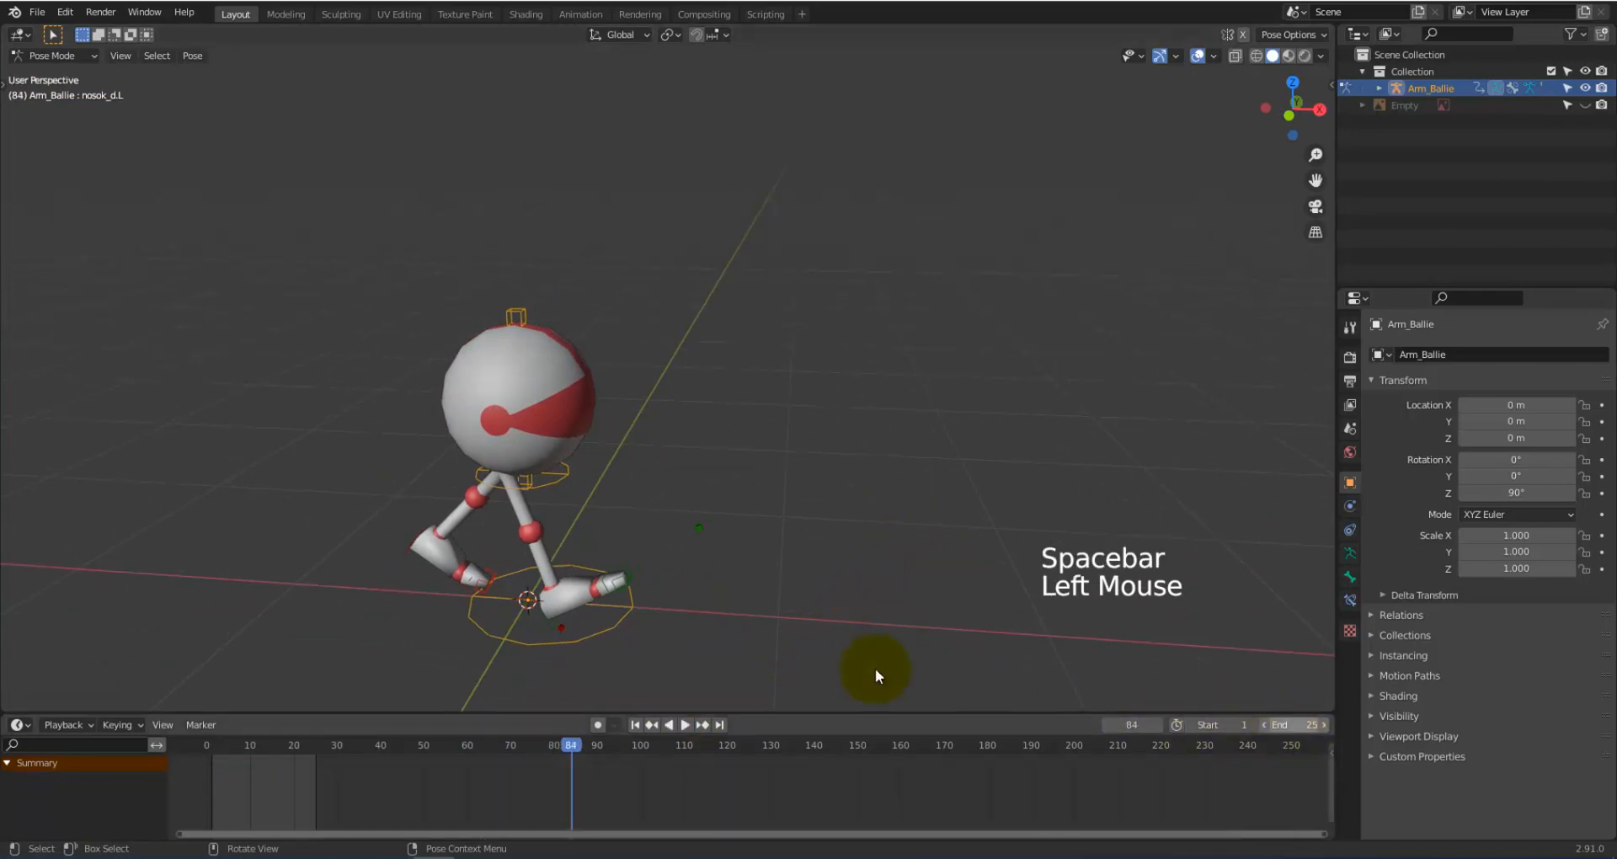
Step: Play the looping walk cycle, inspect it from several sides, and stop playback
left_click(688, 723)
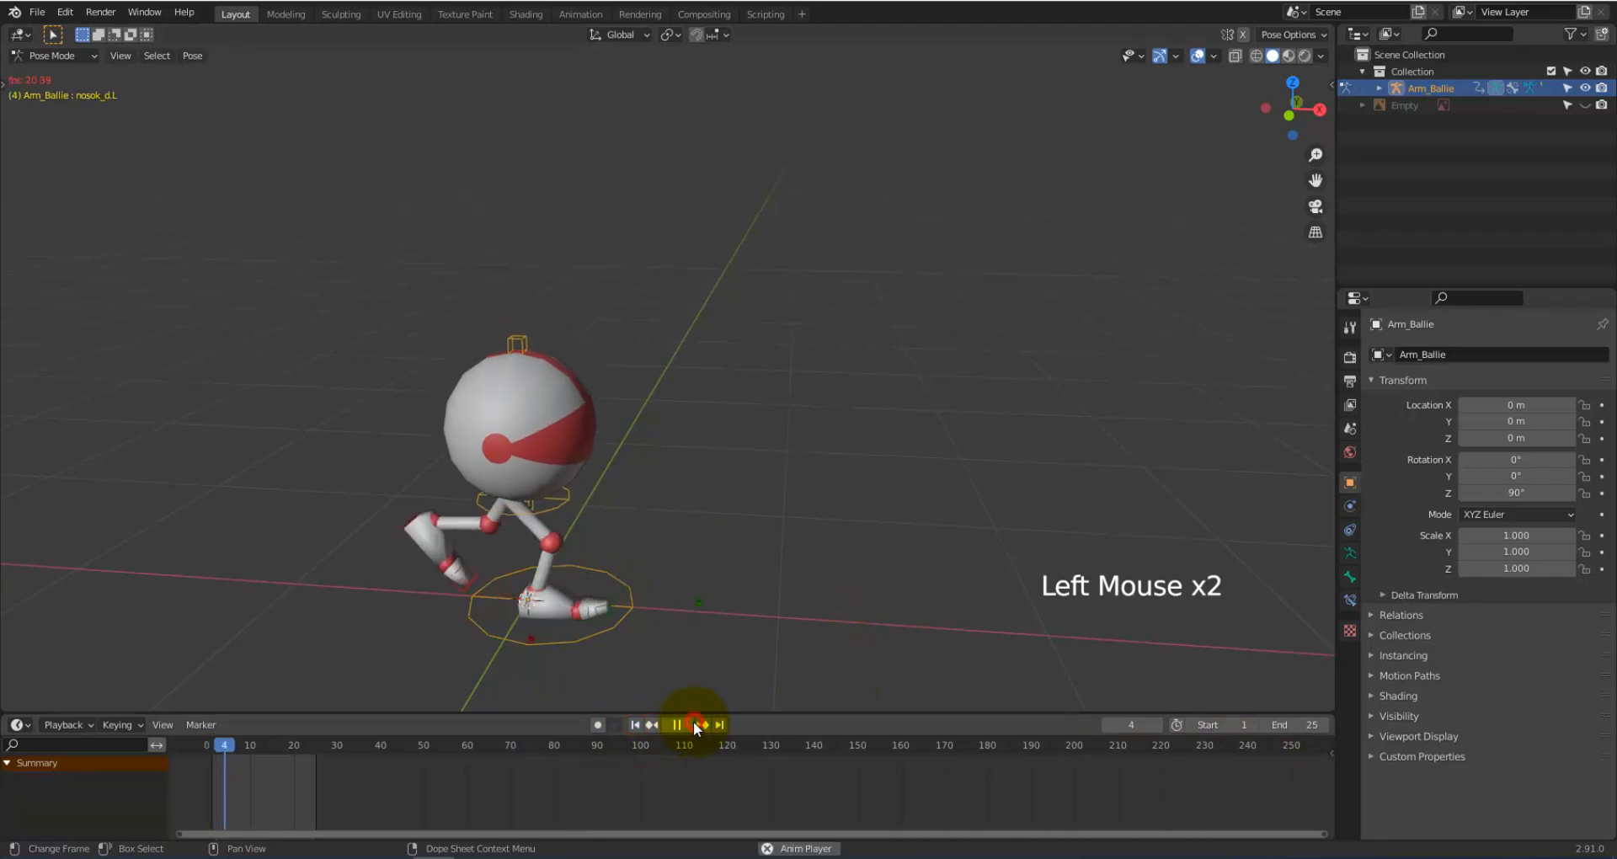
middle_click_drag(926, 459, 956, 497)
left_click(1039, 480)
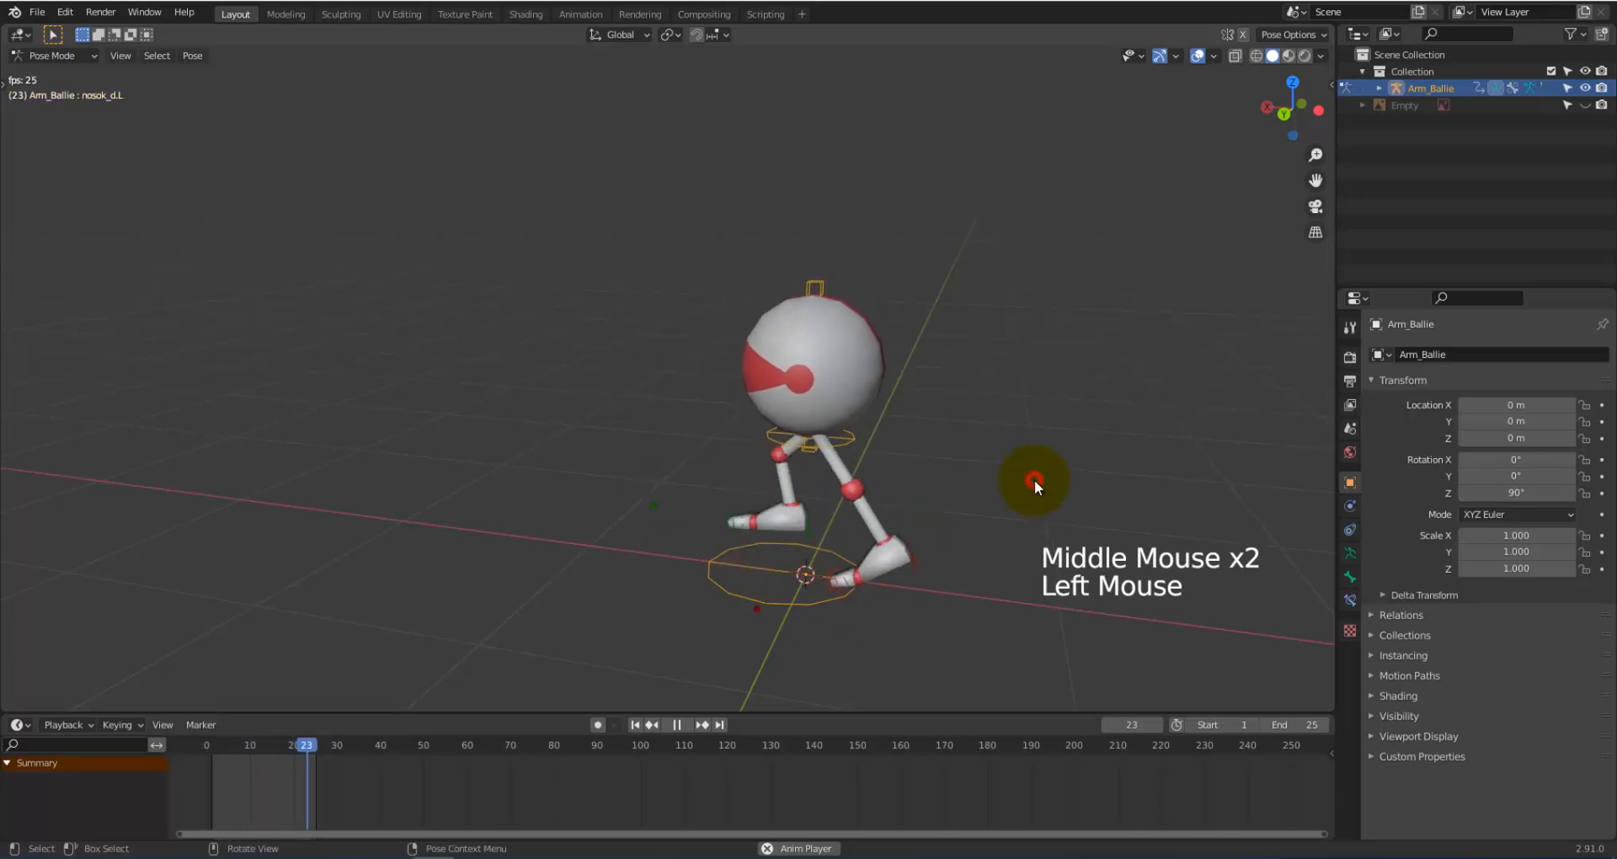
middle_click_drag(505, 584, 818, 558)
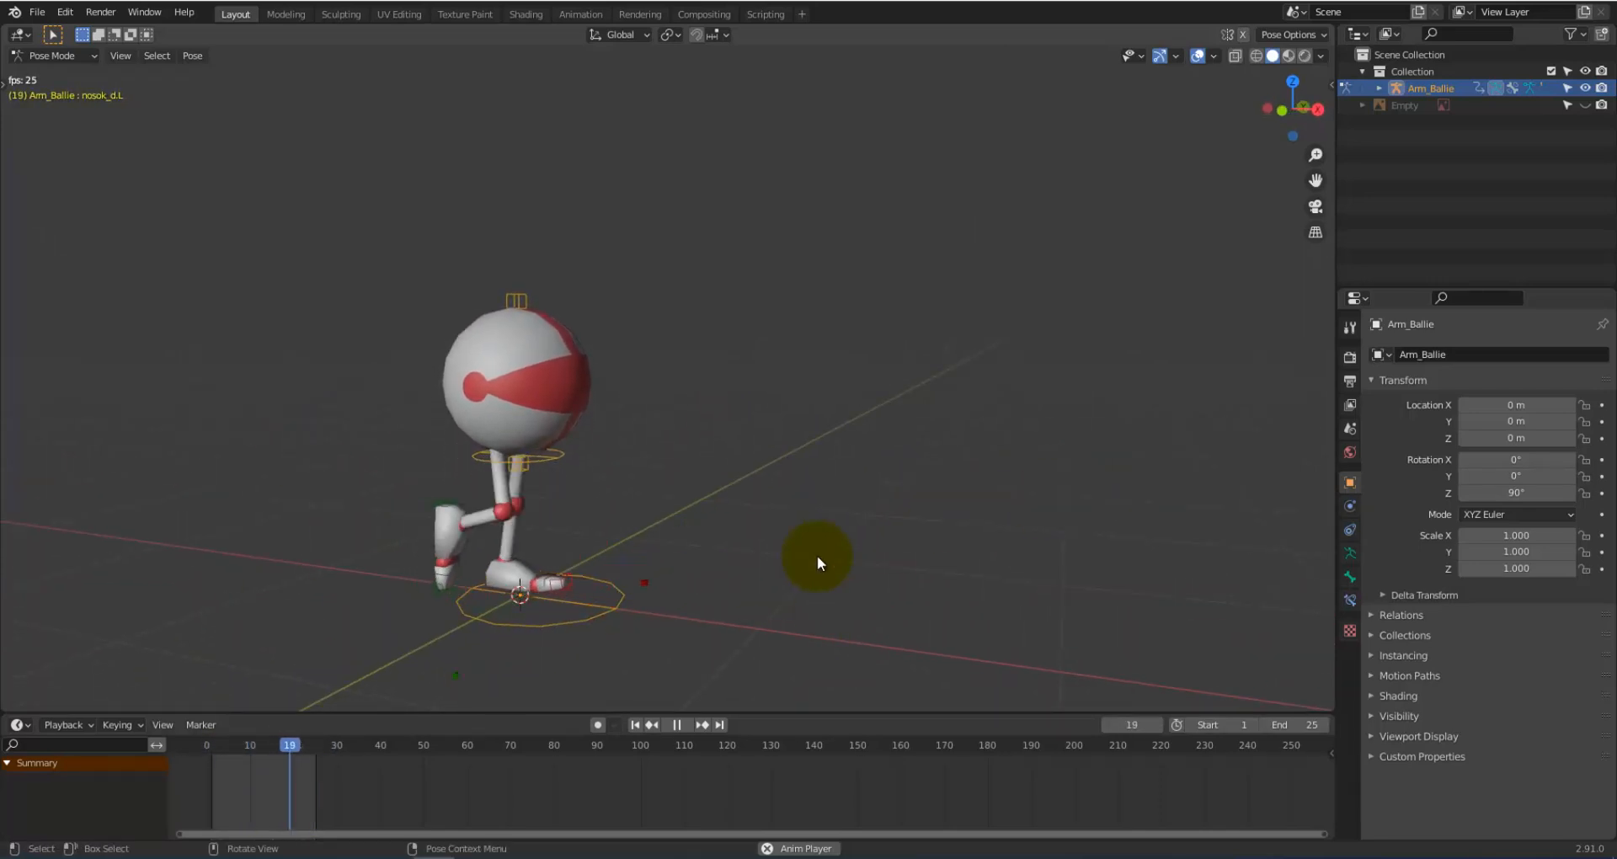
key("space")
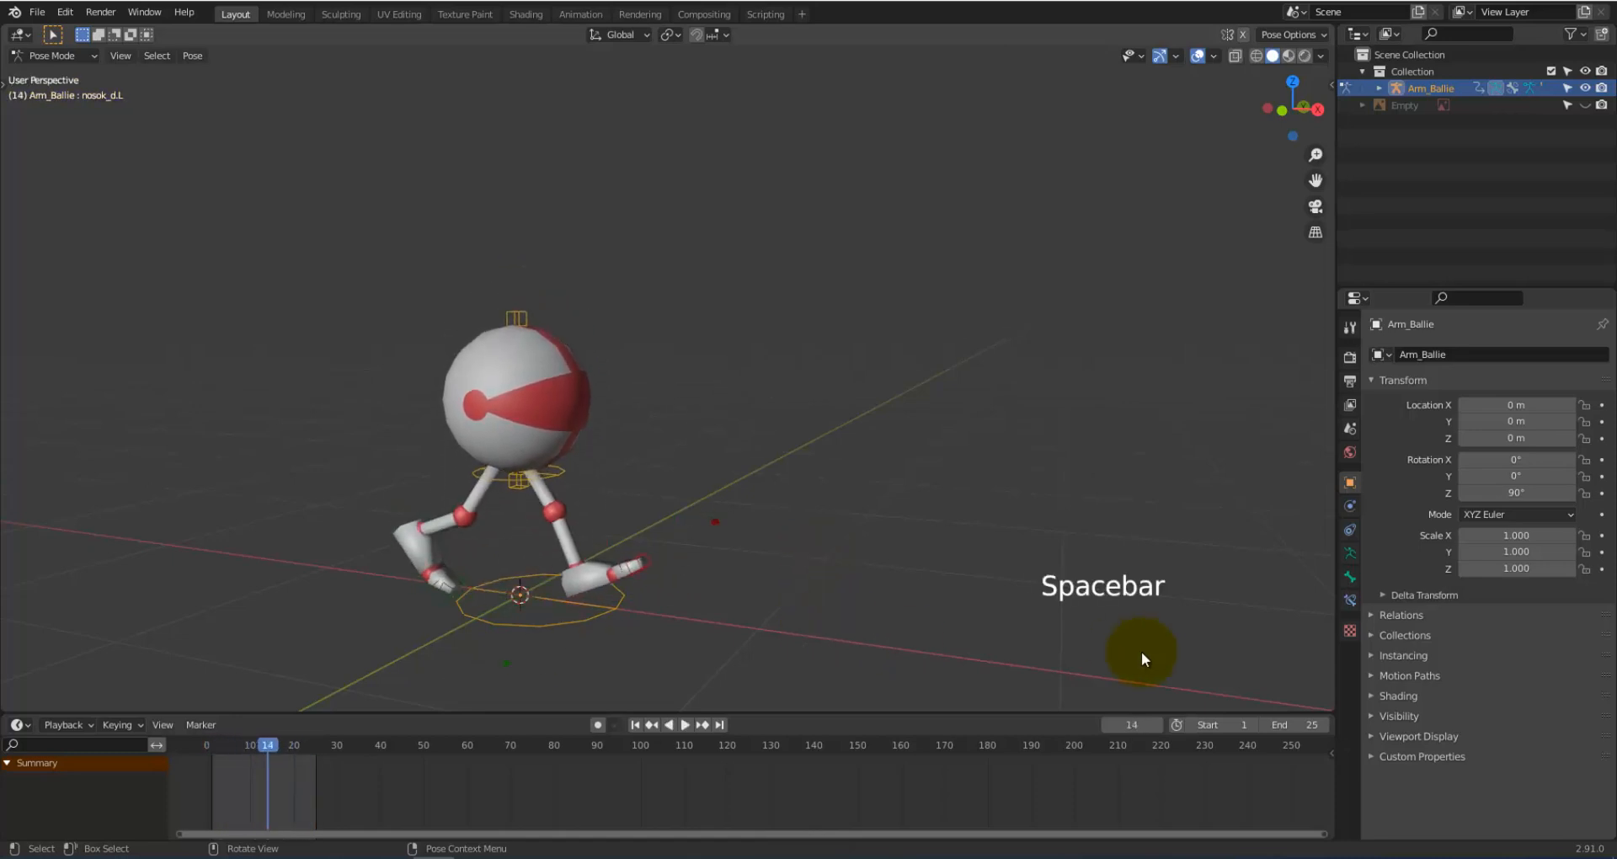
Step: Set the scene's end frame to 24
left_click(1303, 726)
type("24")
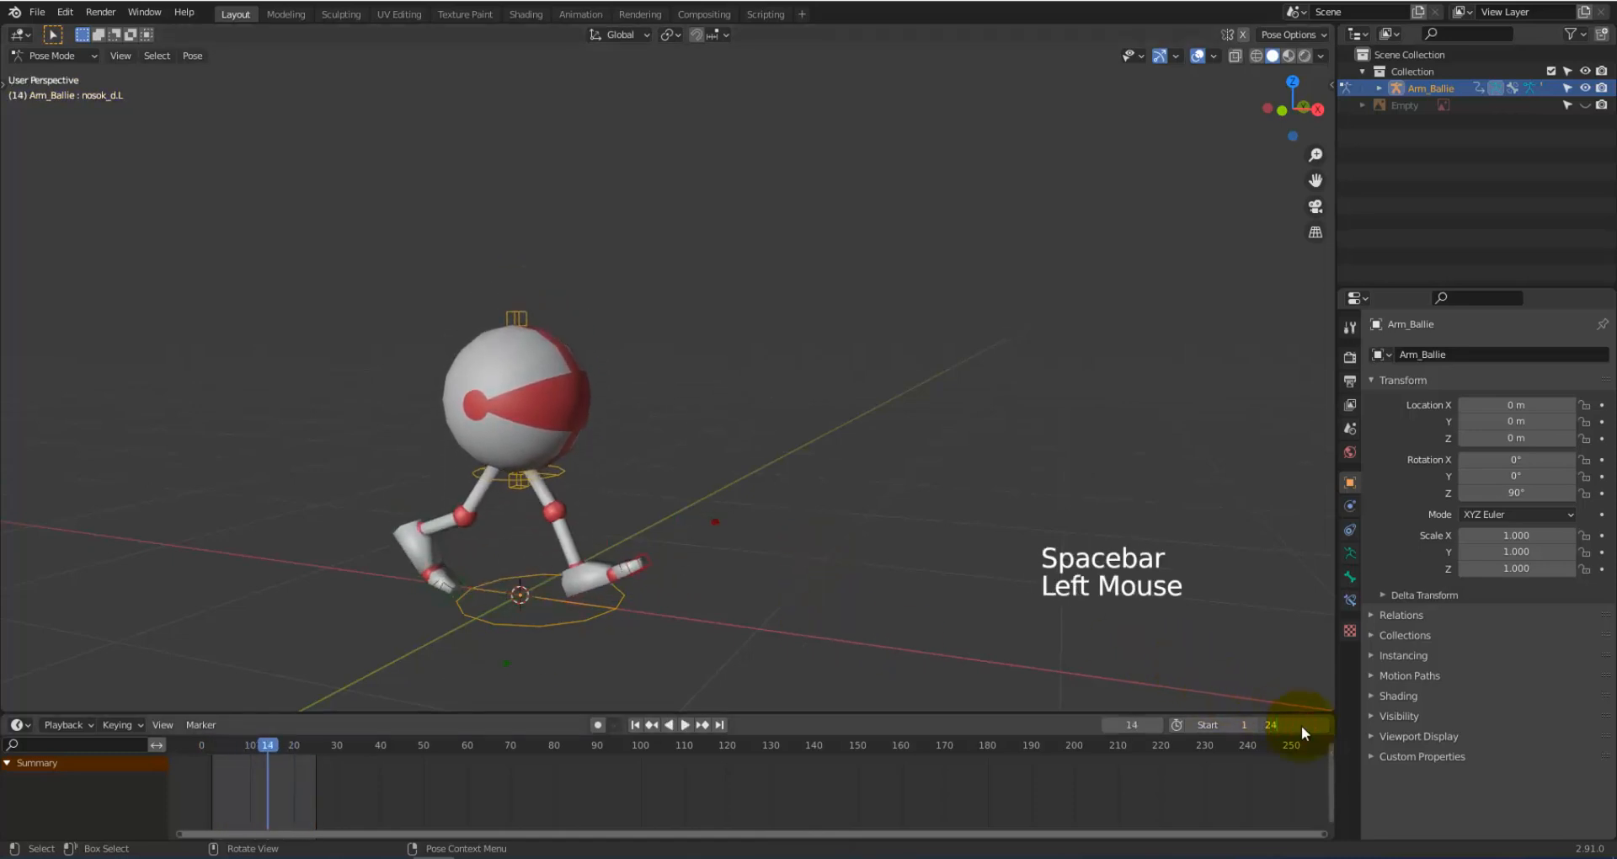
key("Return")
Step: Play the 24-frame loop from frame 1, check the walk from the character's front, and stop playback
left_click(636, 726)
left_click(653, 725)
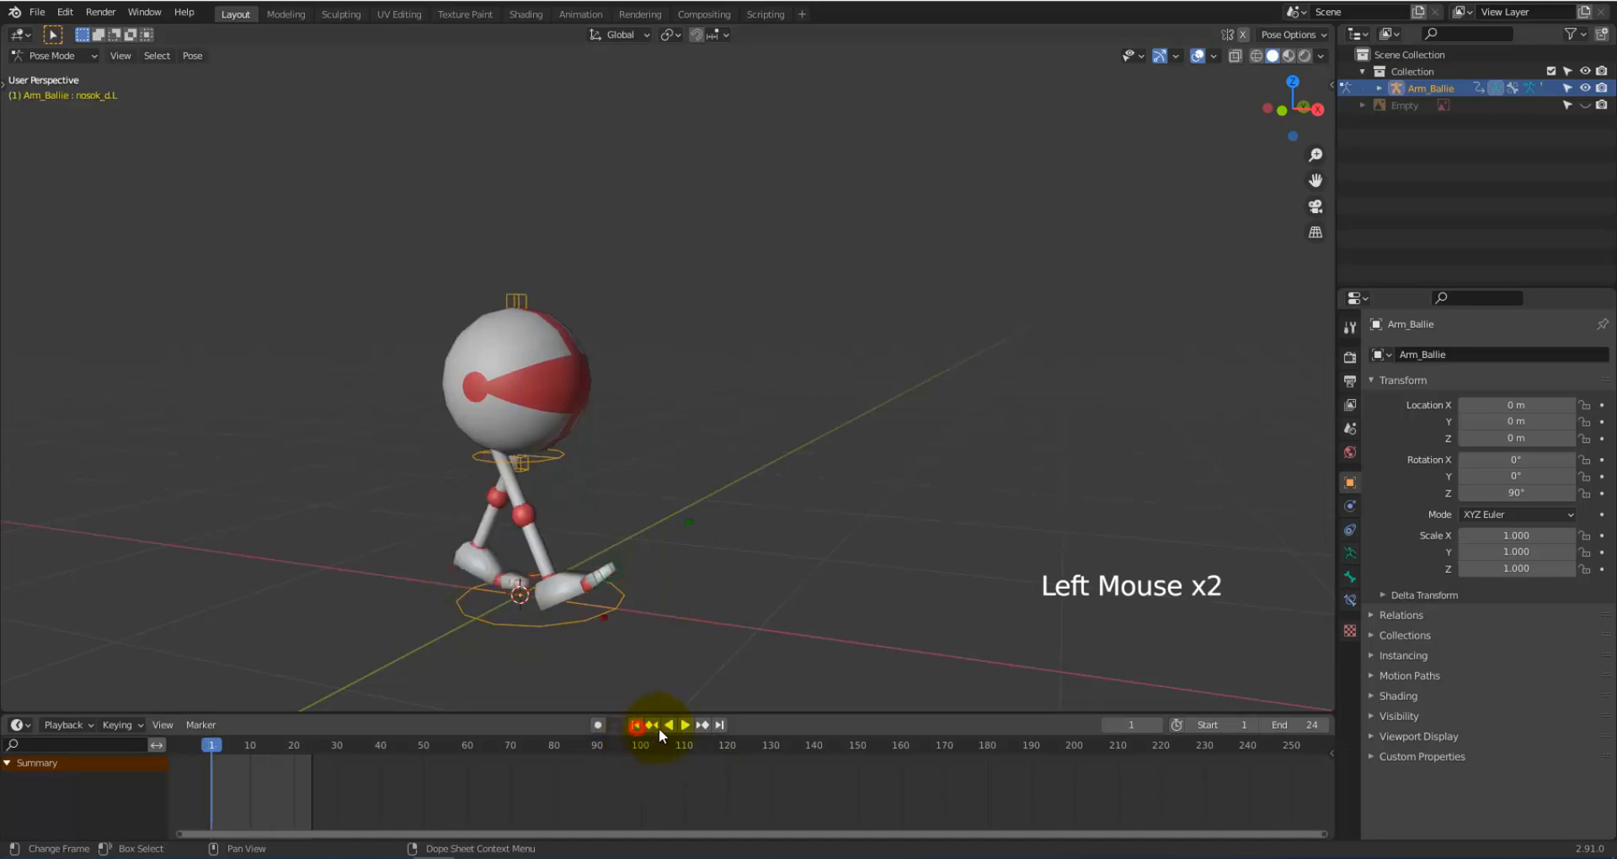
left_click(685, 724)
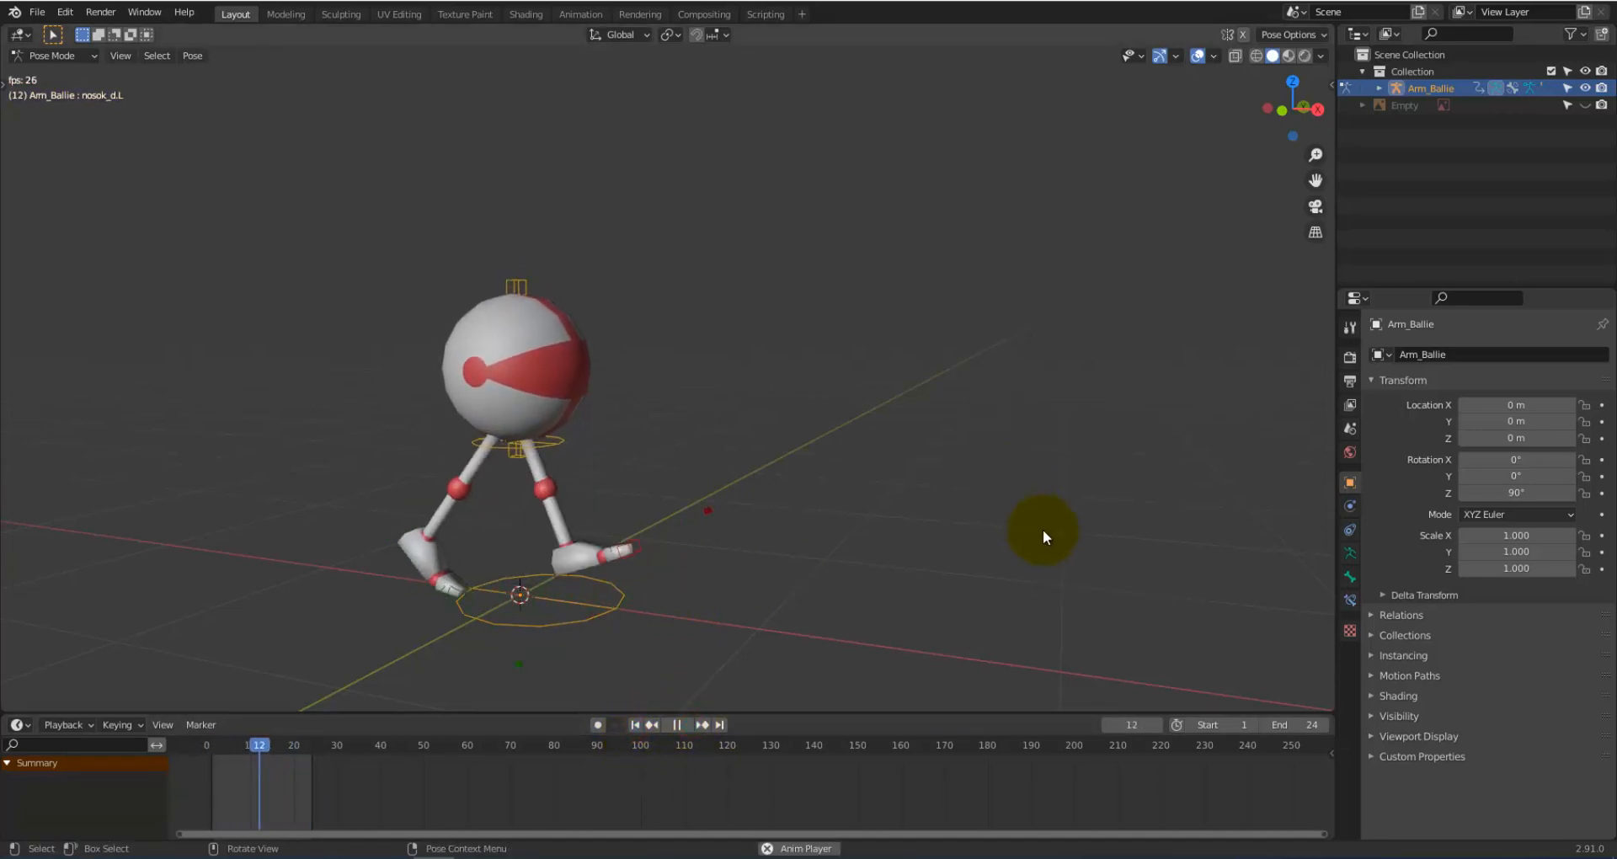
middle_click_drag(1039, 537, 895, 553)
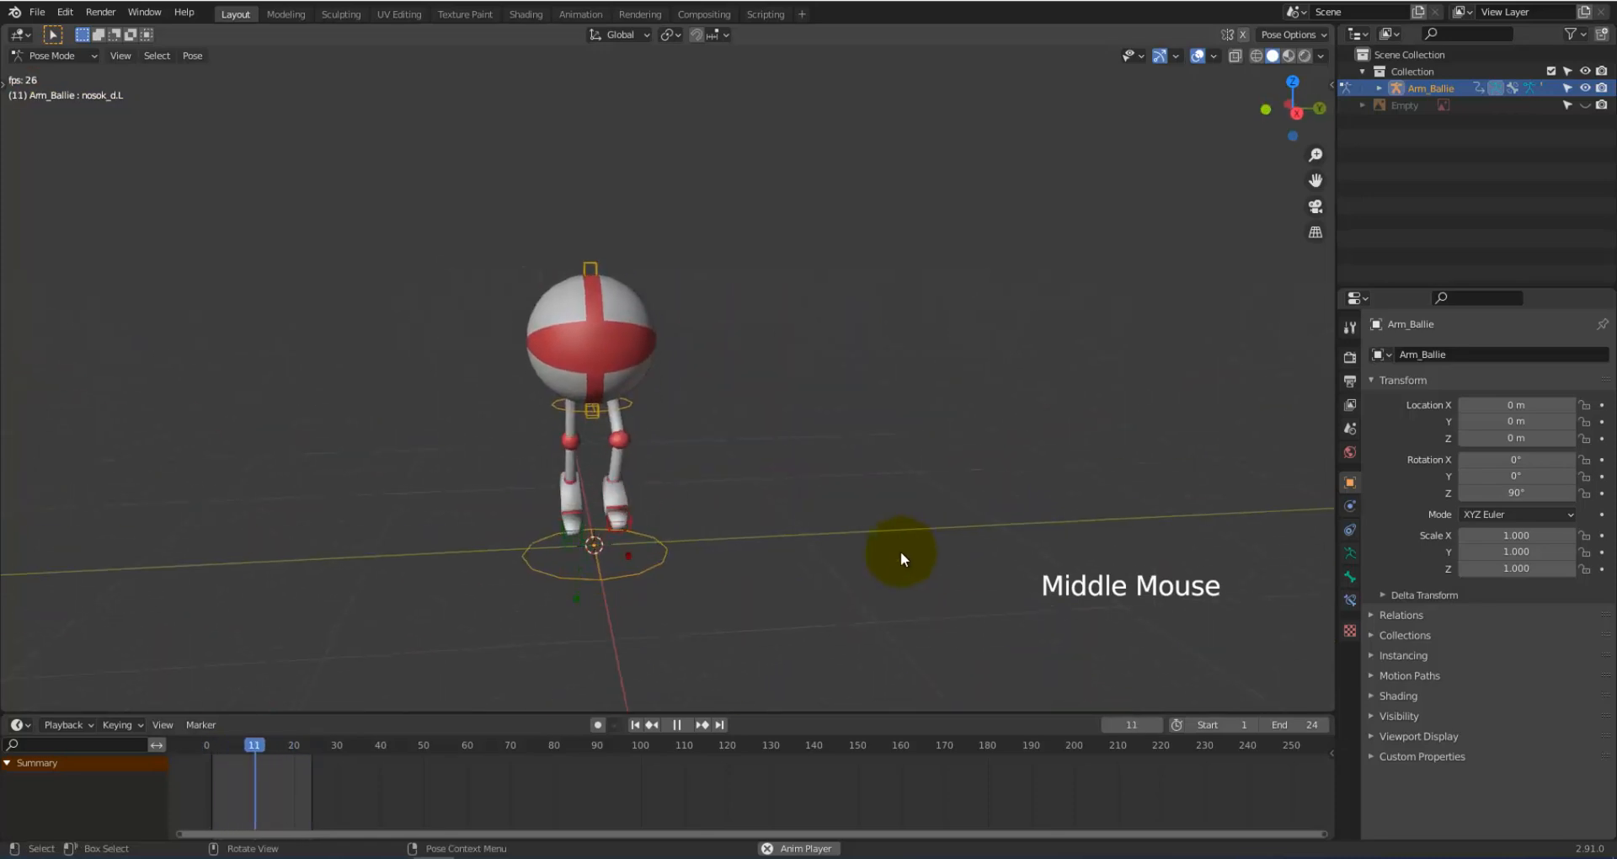
left_click(516, 679)
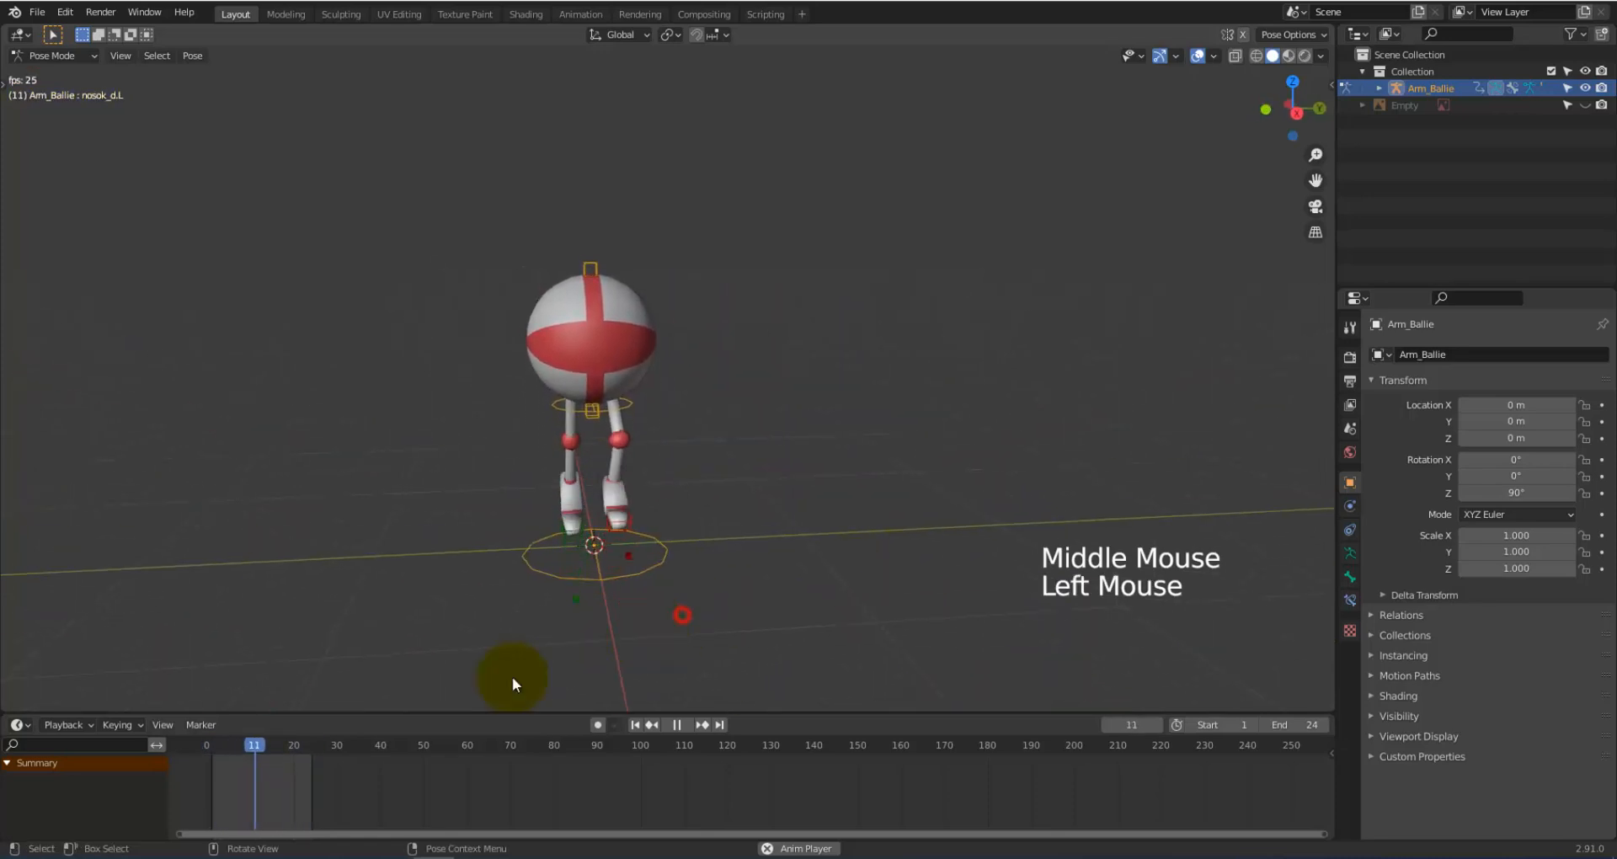
left_click(676, 724)
left_click(433, 630)
Step: Change the timeline area to the Dope Sheet's Action Editor, select all bones, and enlarge the area to show every keyframe channel
left_click(14, 726)
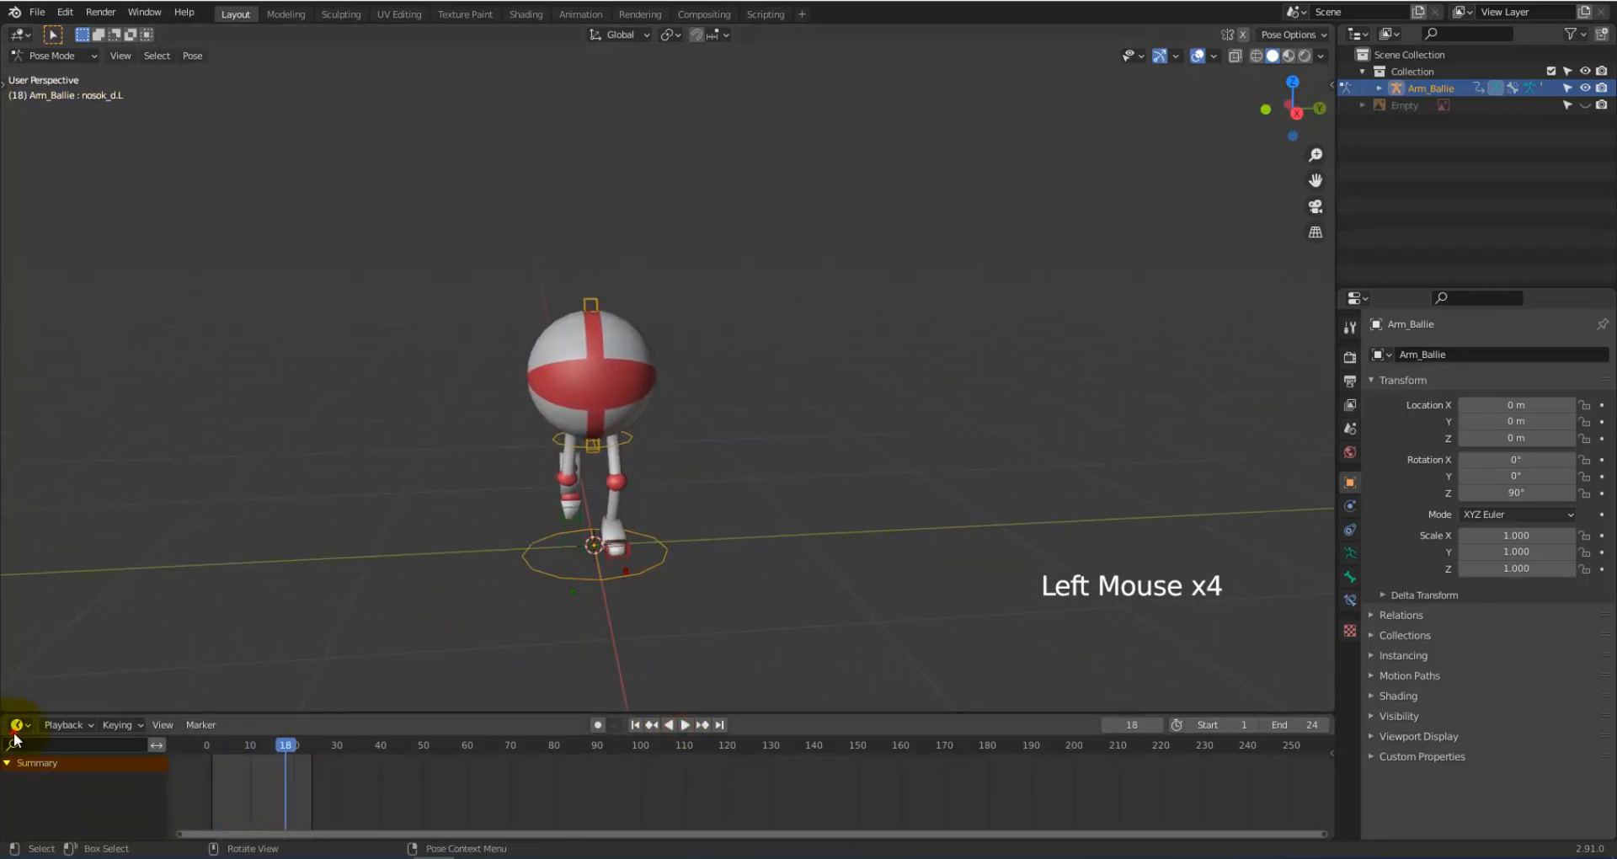
left_click(64, 725)
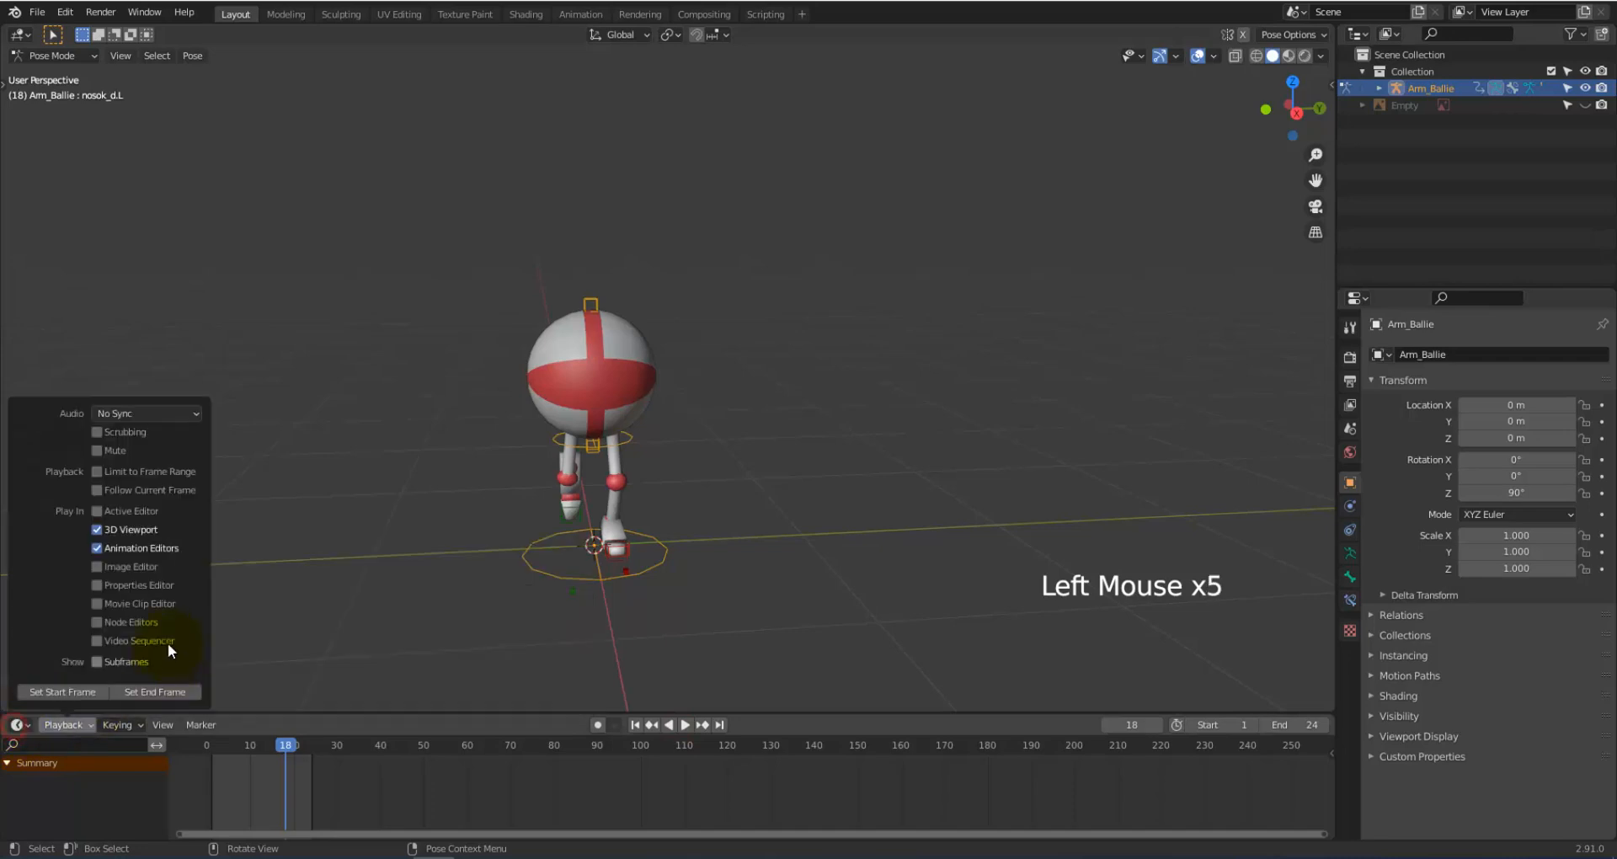
left_click(18, 725)
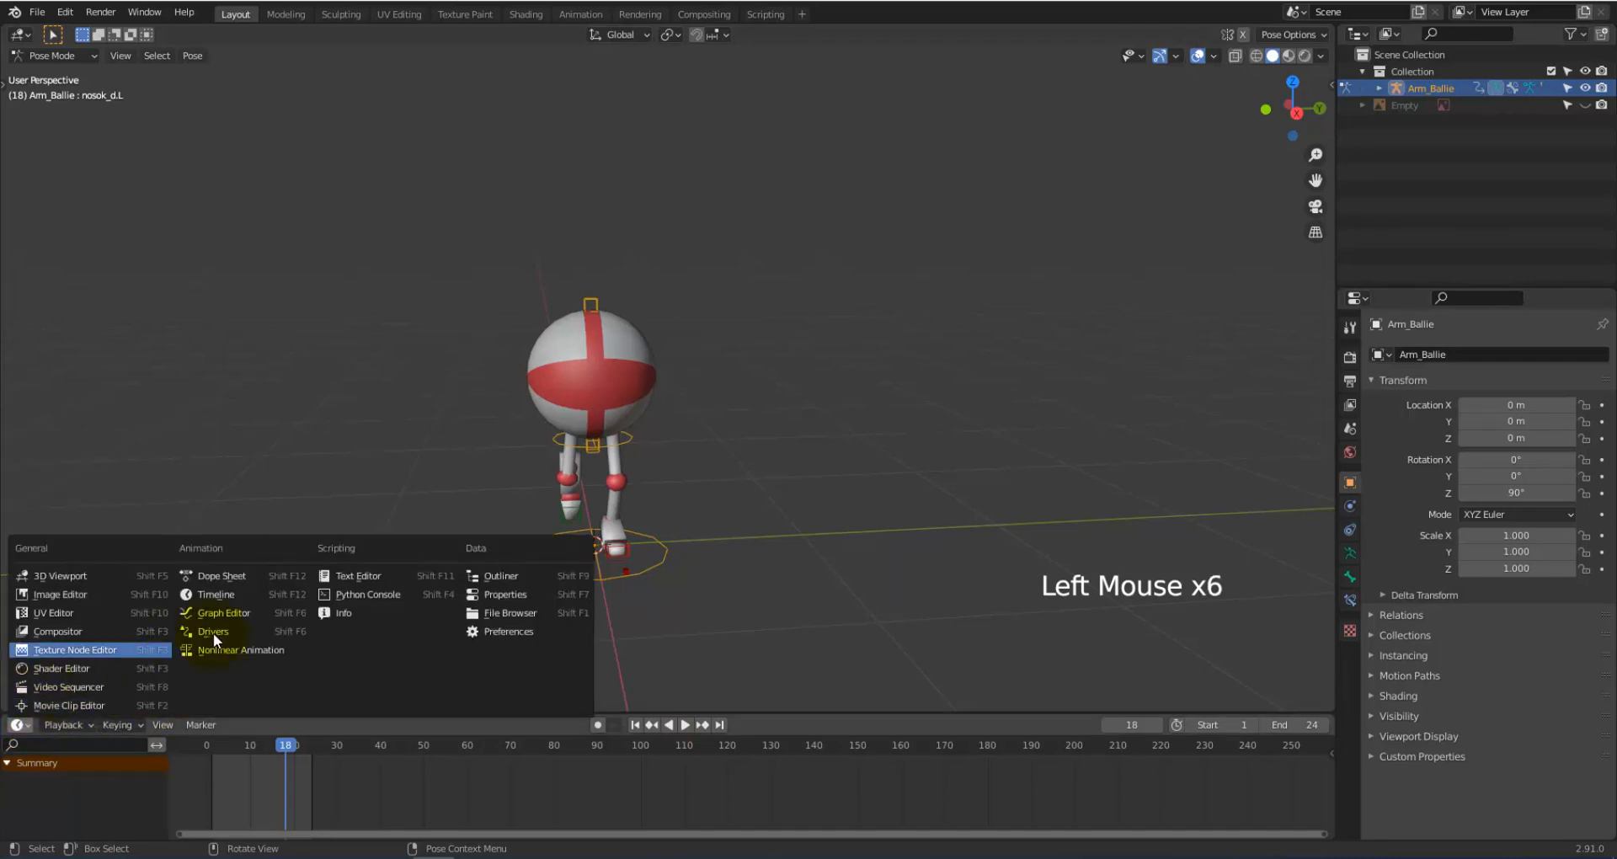
left_click(220, 576)
middle_click_drag(340, 527, 685, 537)
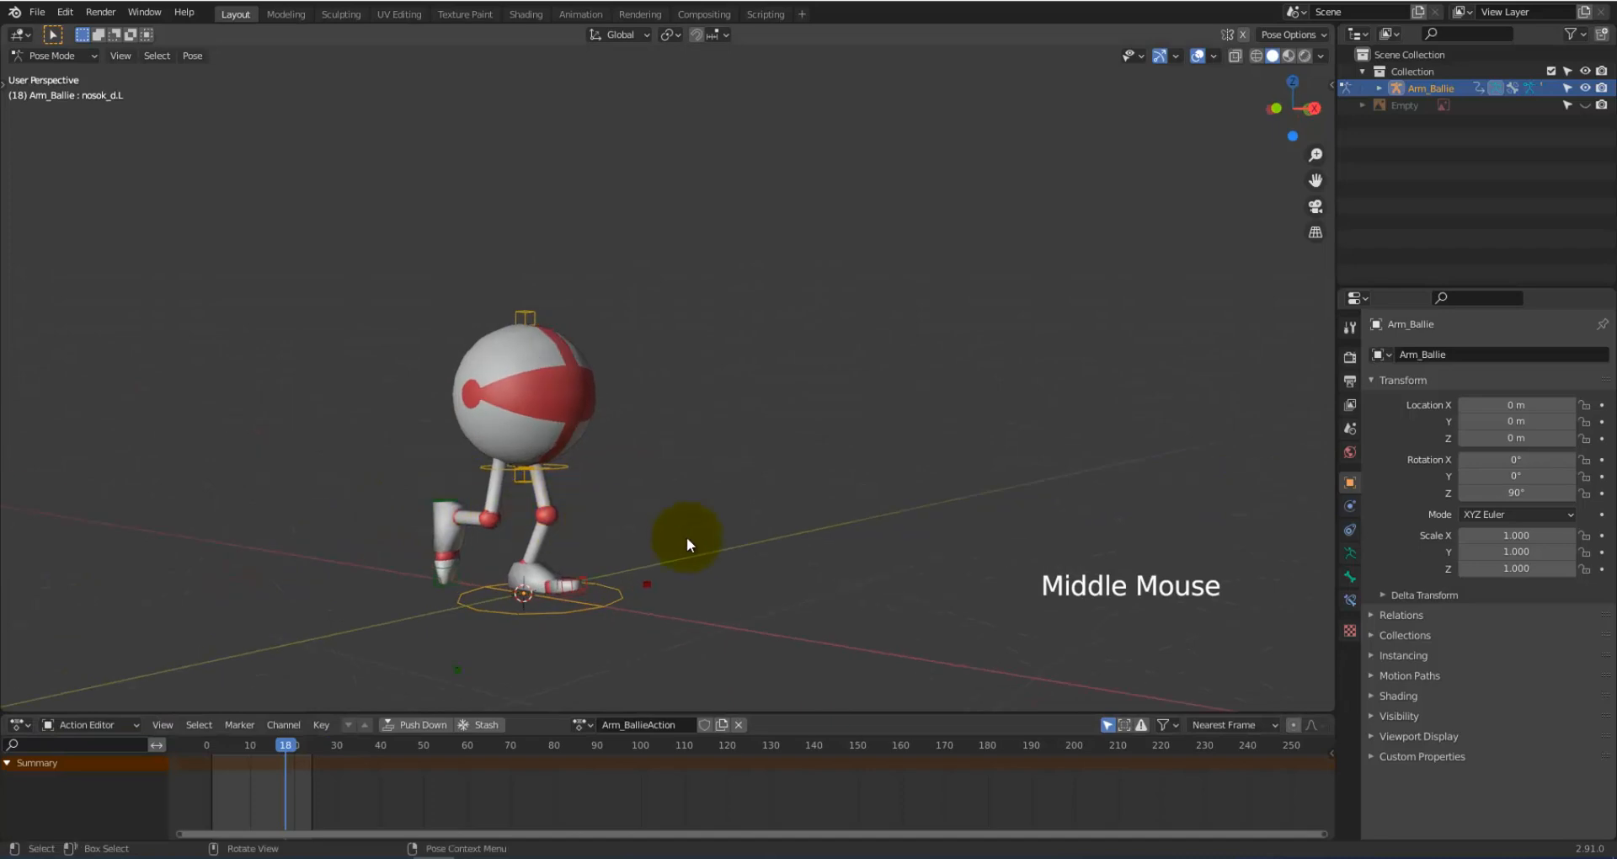
key("a")
left_click_drag(566, 704, 613, 656)
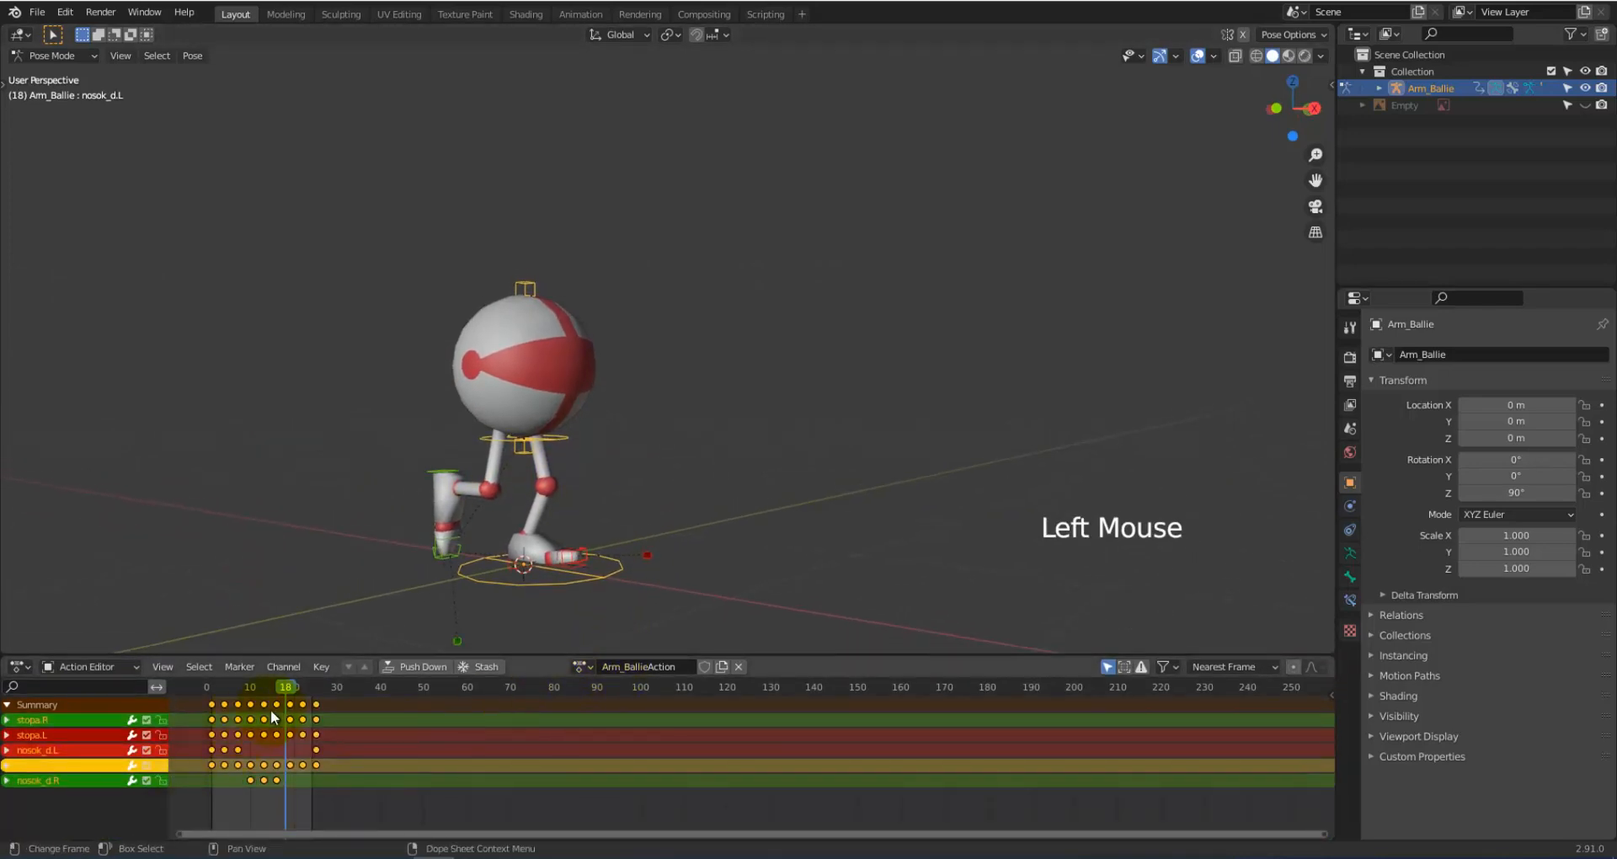
Step: Scrub through the action from frame 1 to frame 19 to check the keyed poses
left_click_drag(276, 689, 210, 689)
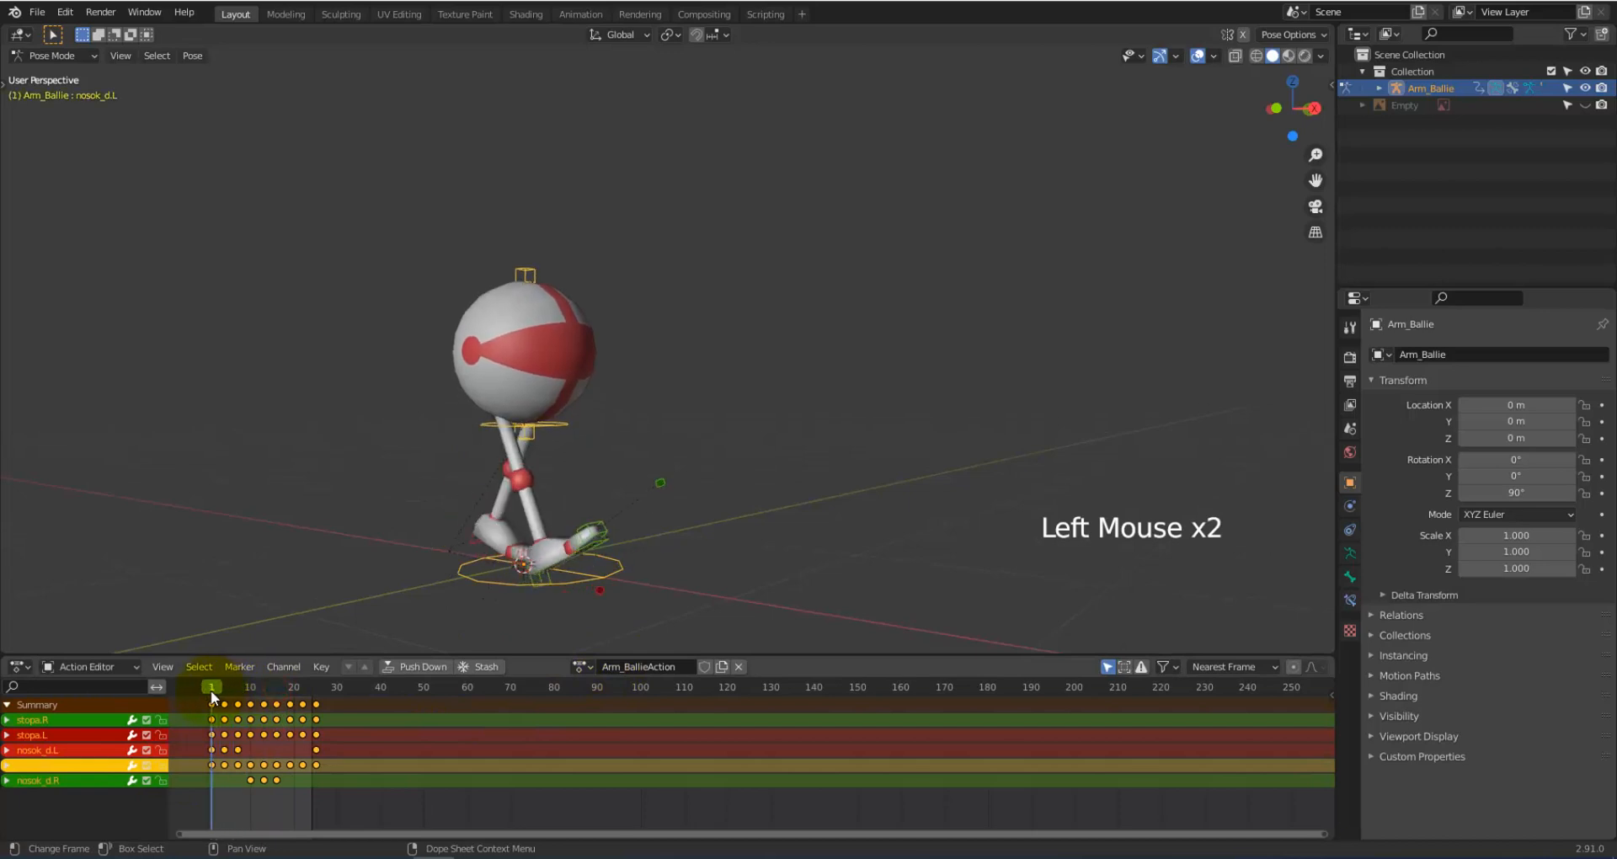
middle_click_drag(307, 502, 303, 548)
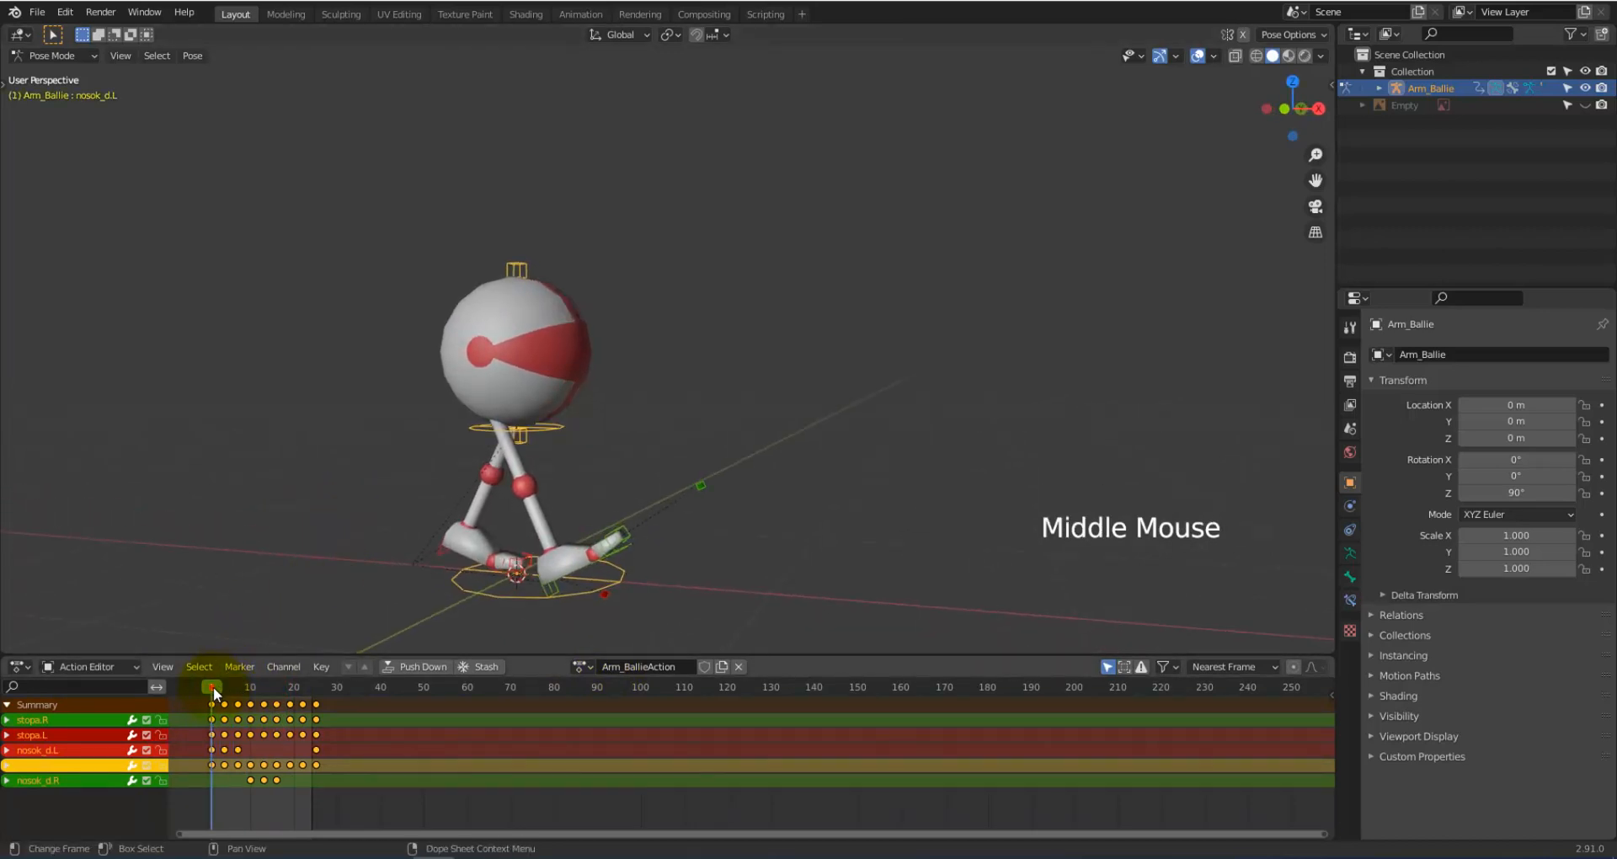
left_click_drag(214, 685, 290, 760)
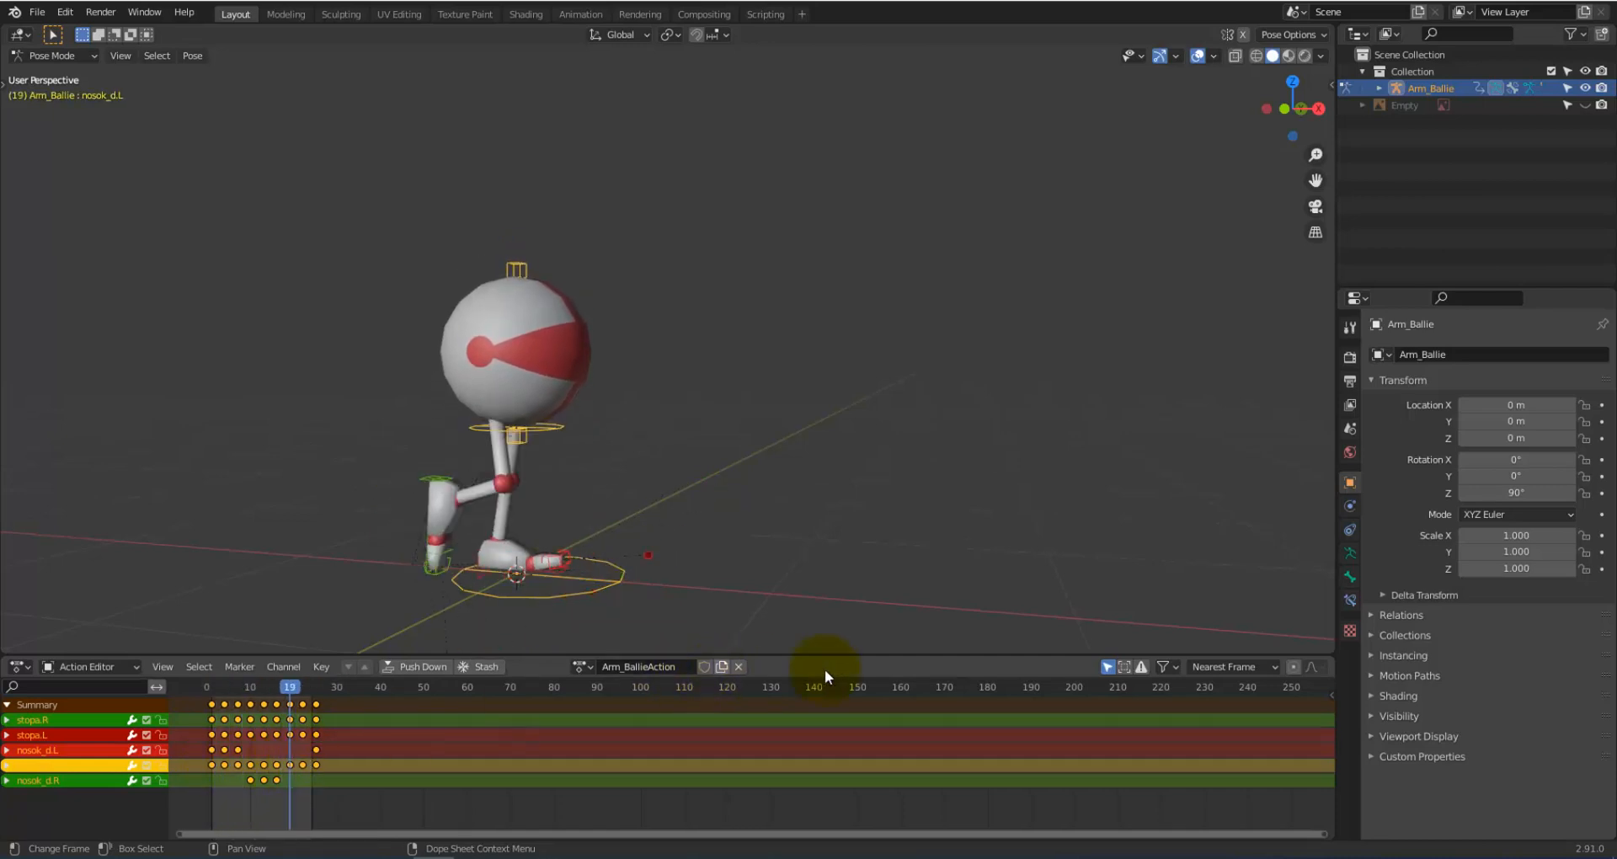
Step: Switch the Action Editor area back to the Timeline and play the walk cycle from frame 1
left_click(25, 666)
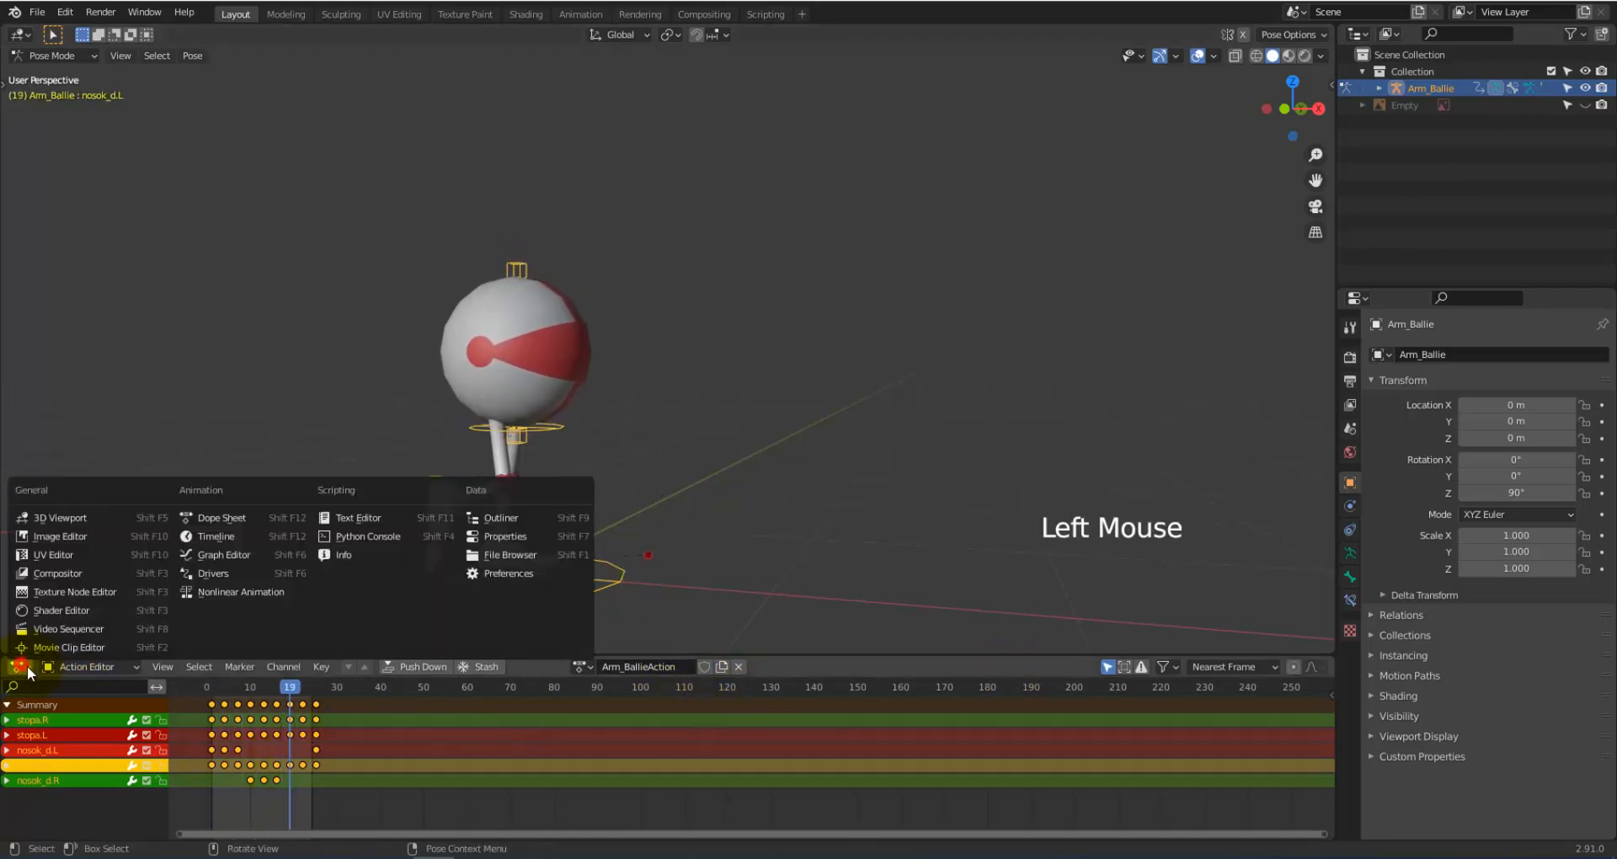
left_click(29, 668)
left_click(30, 669)
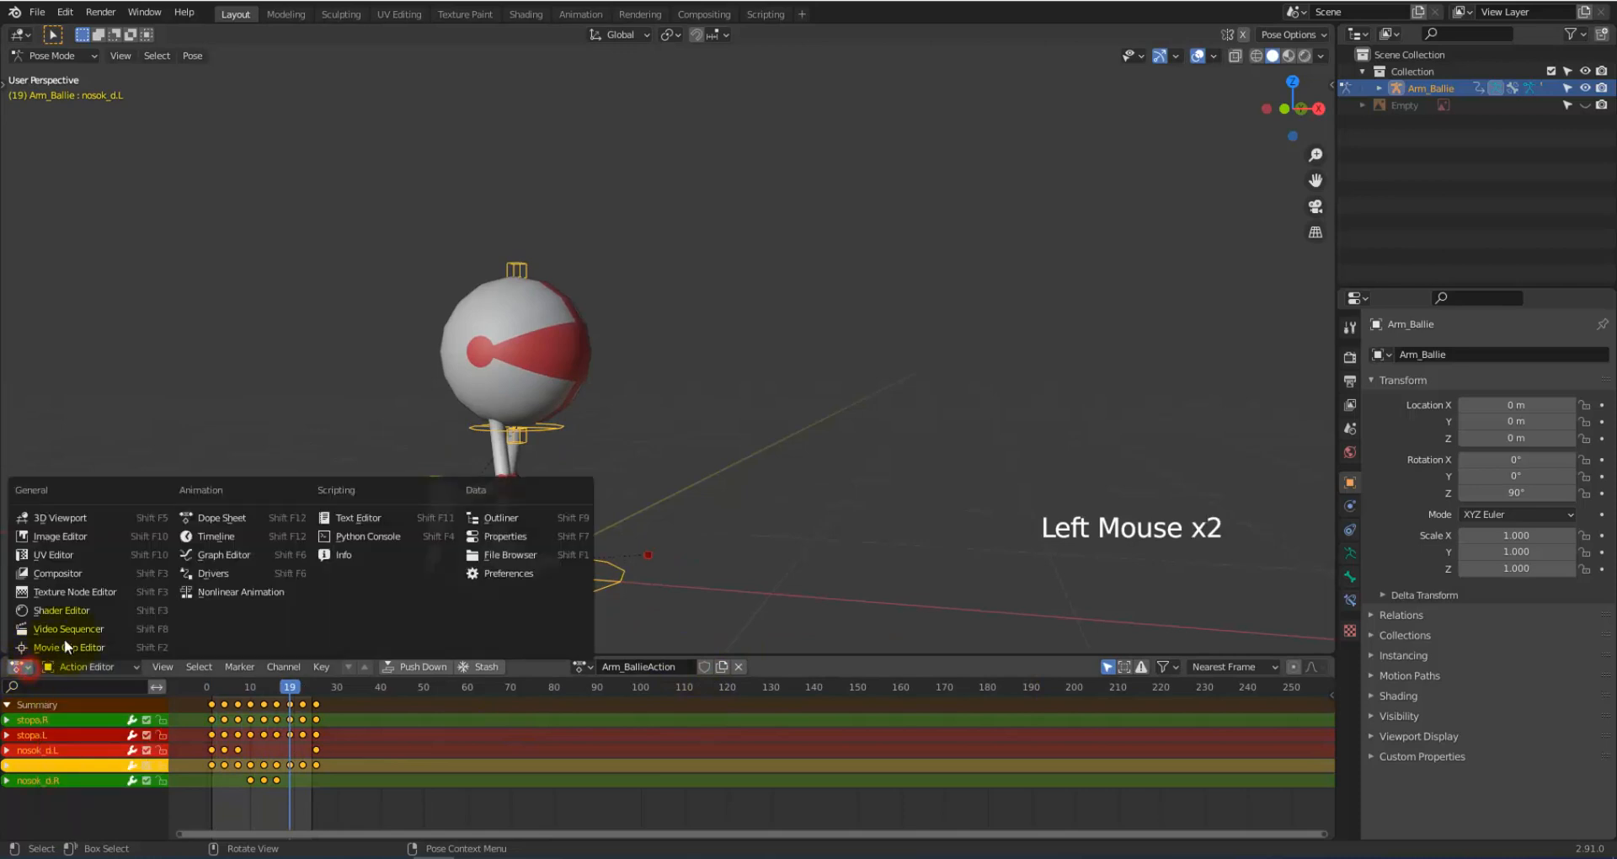
left_click(23, 669)
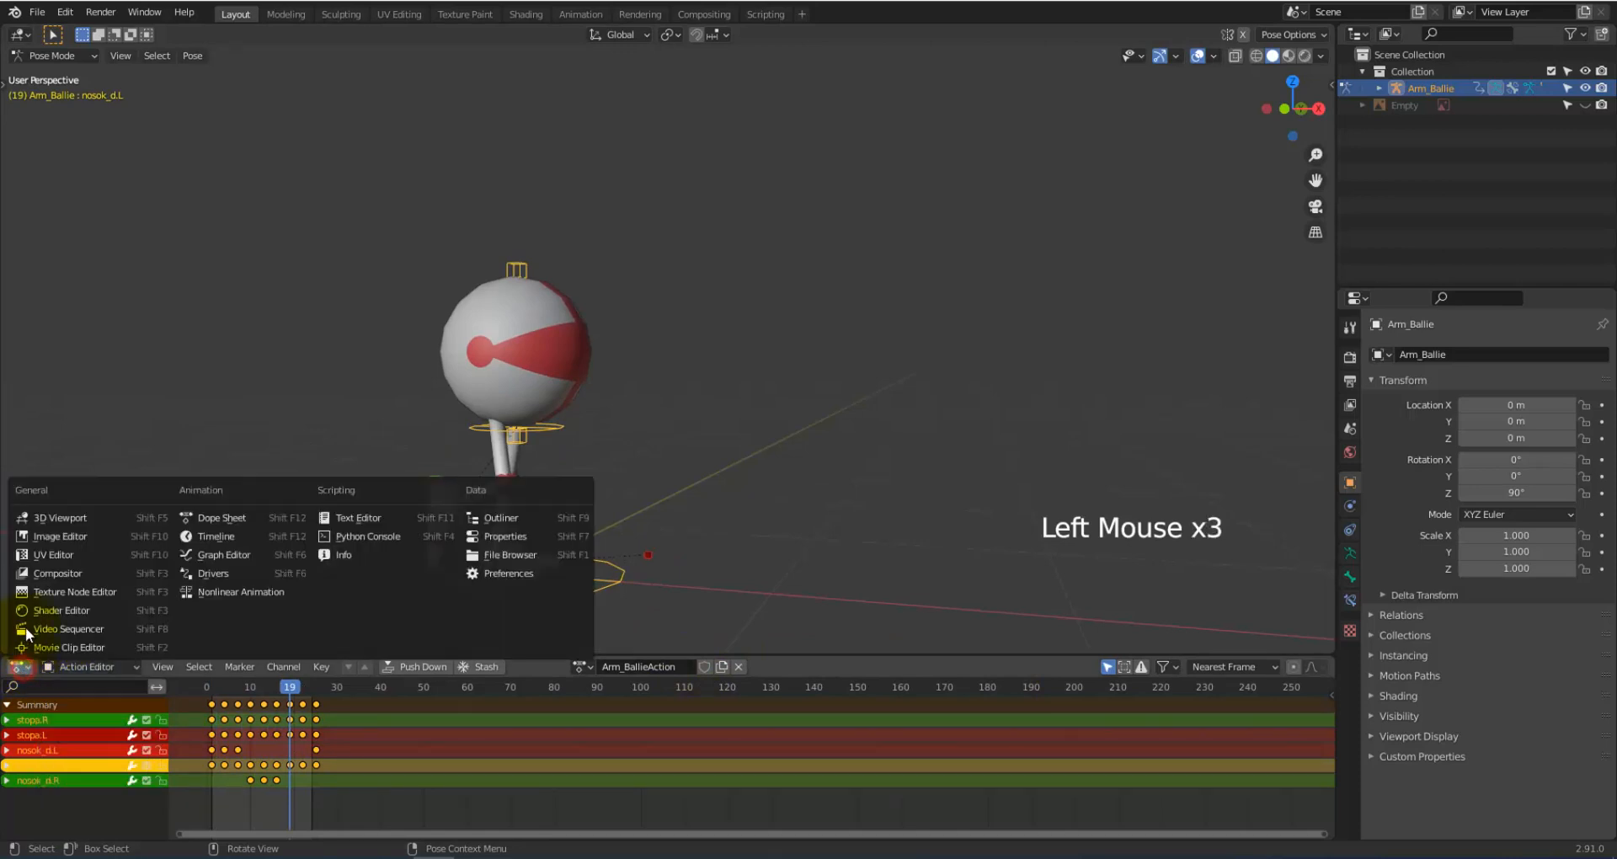
left_click(268, 539)
left_click(653, 667)
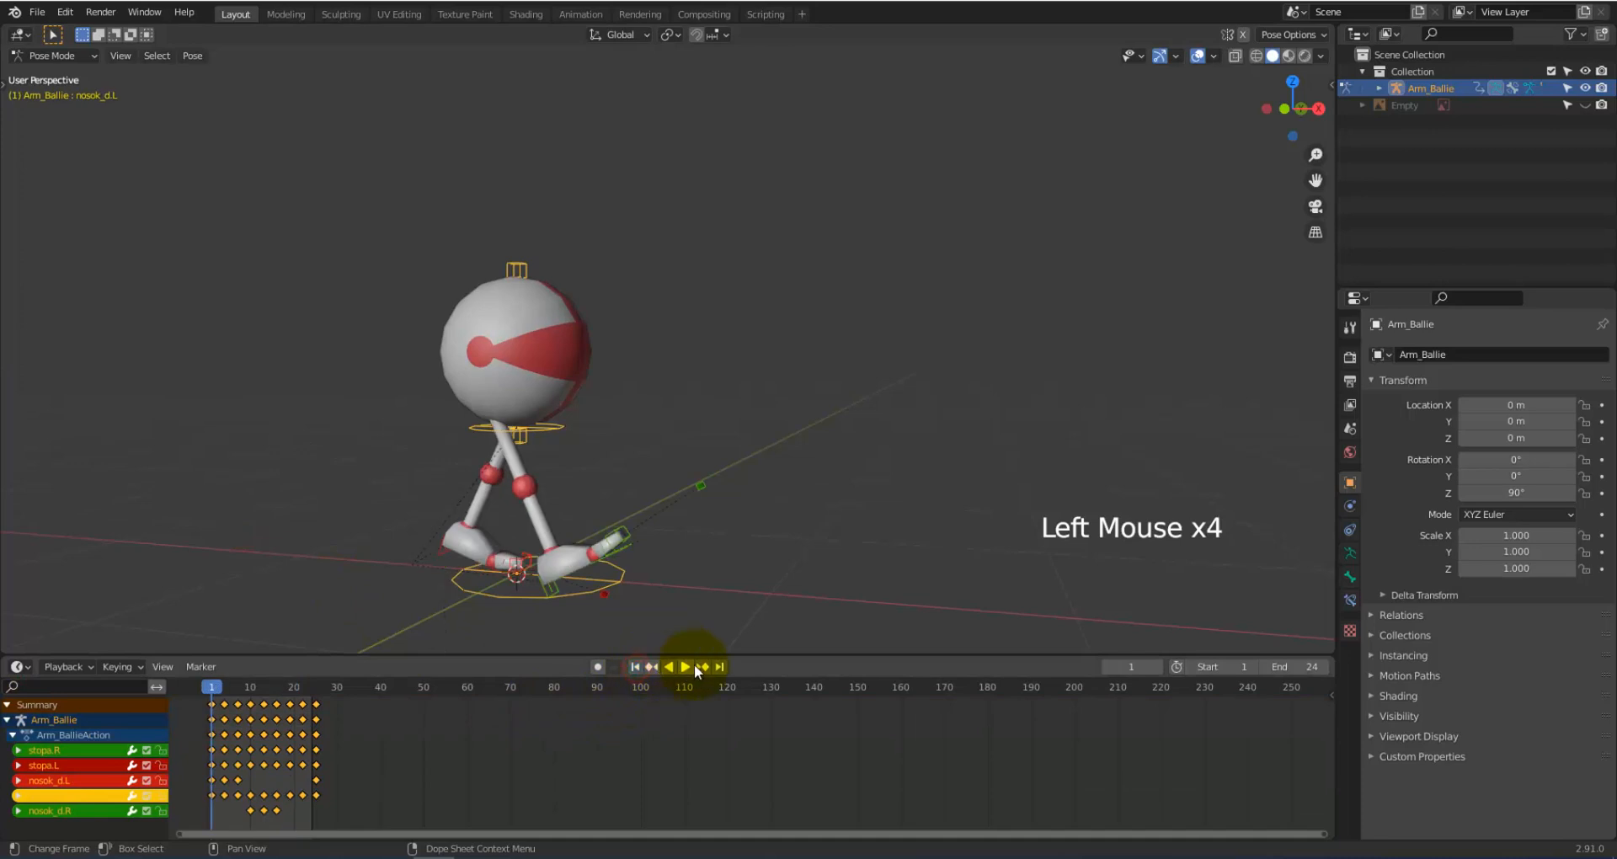
left_click(684, 665)
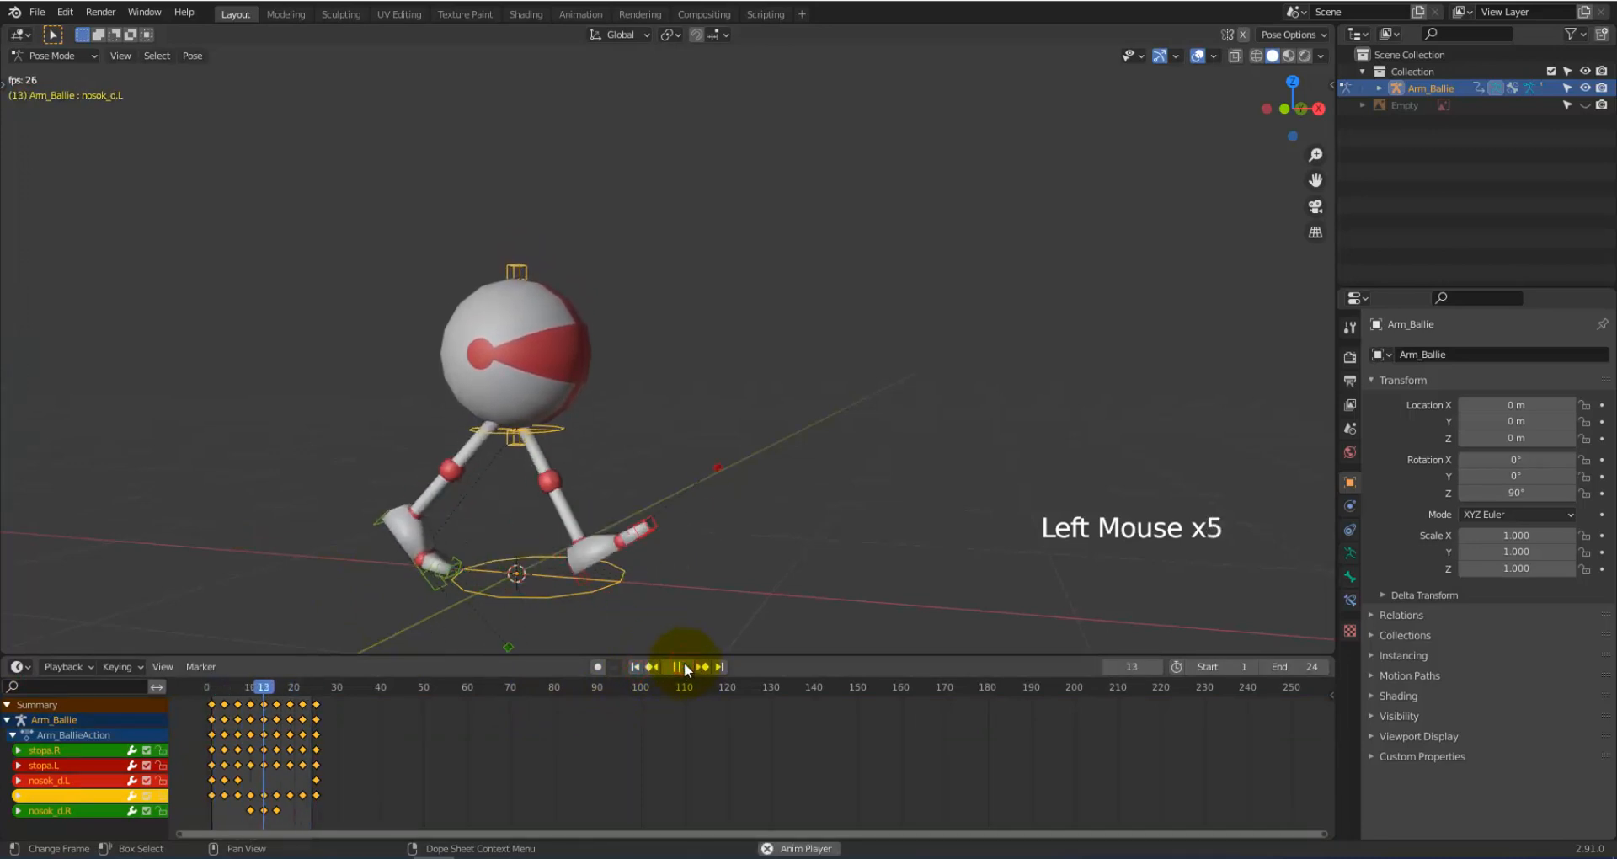